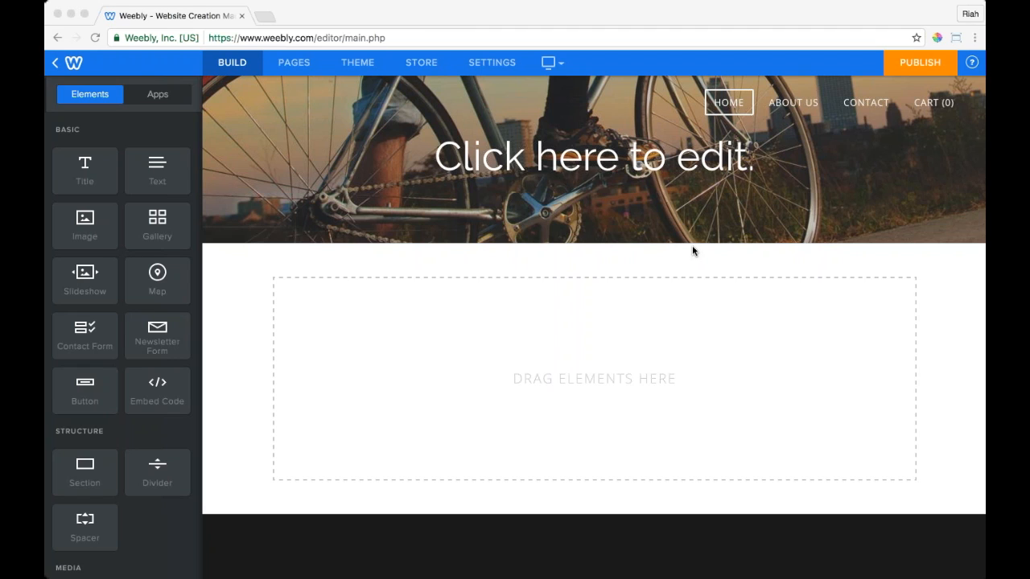
Step: Place a Title block reading 'Title' in the empty content area, with a Text block below it
{"action": "left_click", "coordinate": [239, 66]}
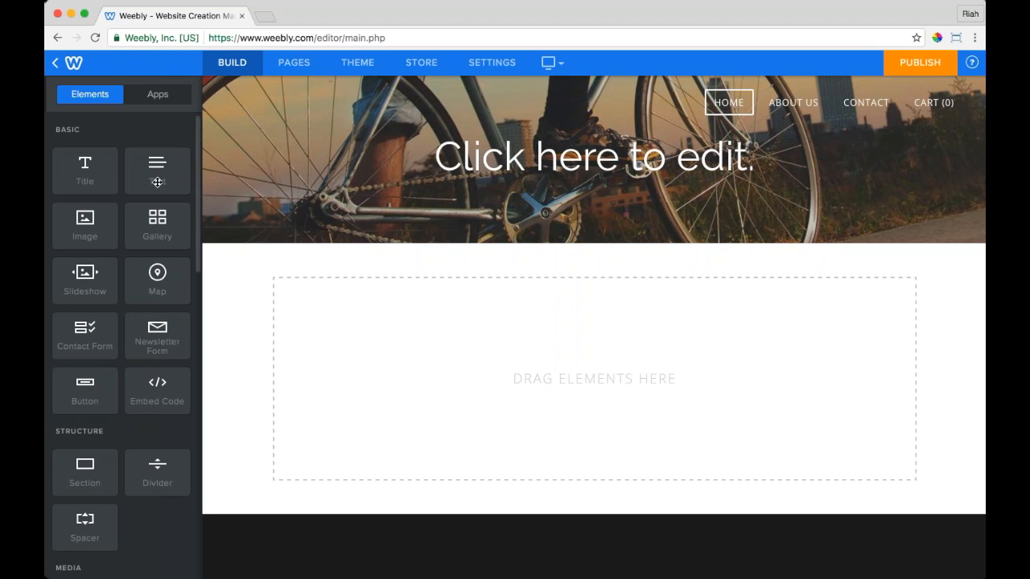
{"action": "left_click_drag", "start_coordinate": [88, 171], "coordinate": [350, 292]}
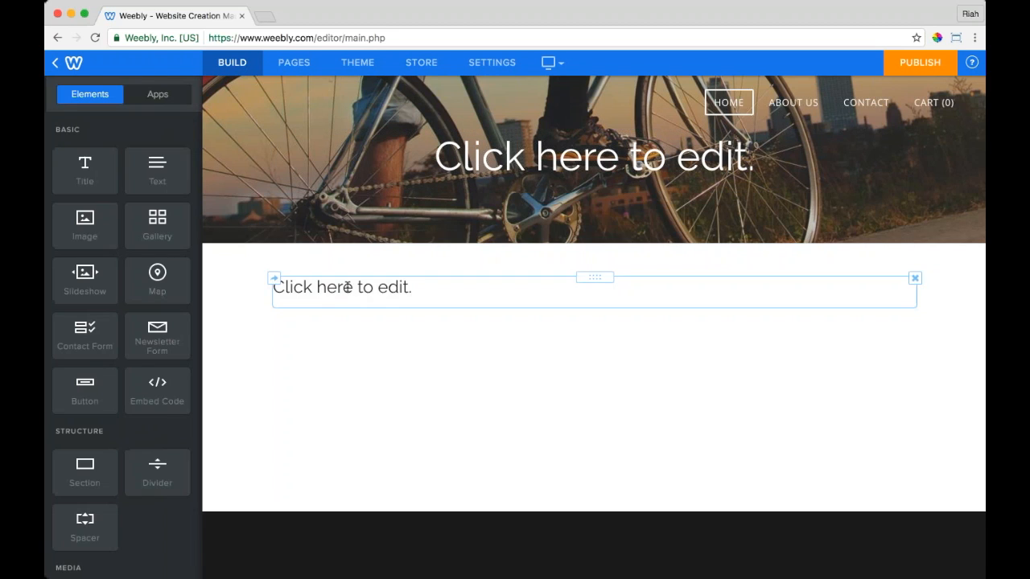
{"action": "left_click", "coordinate": [347, 287]}
{"action": "type", "text": "Title"}
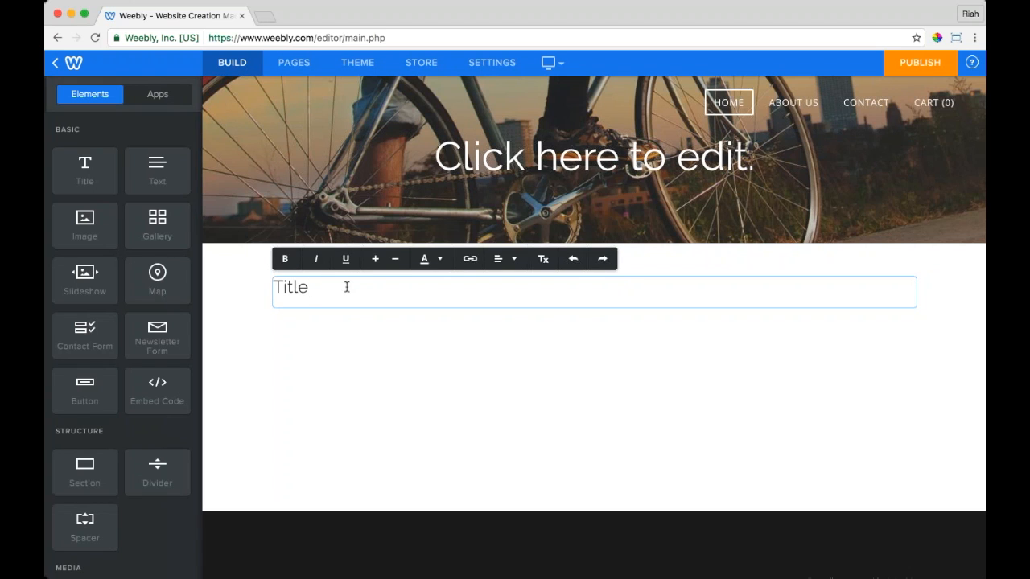
{"action": "key", "text": "Return"}
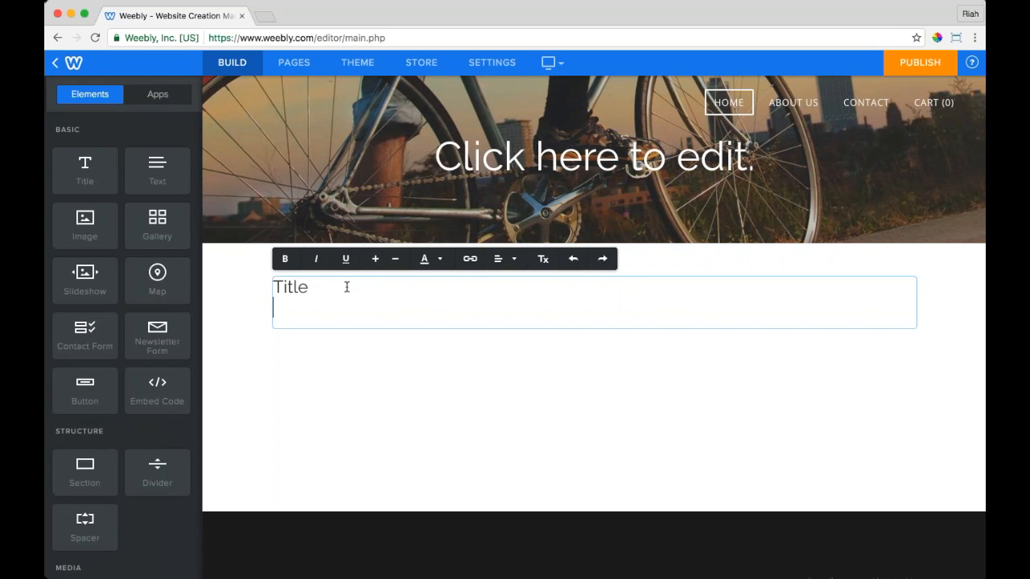
{"action": "left_click", "coordinate": [242, 301]}
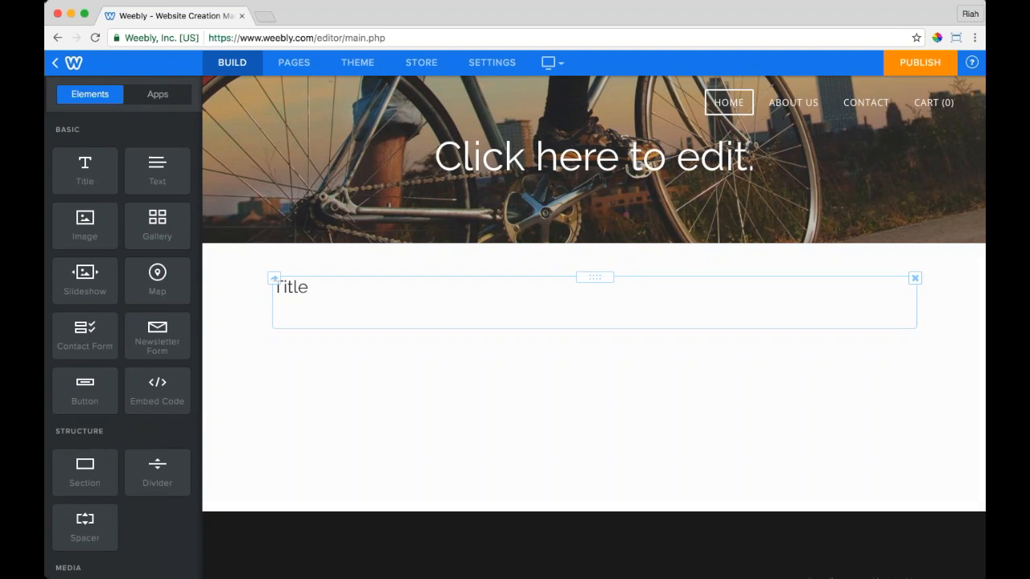
{"action": "left_click_drag", "start_coordinate": [157, 170], "coordinate": [332, 356]}
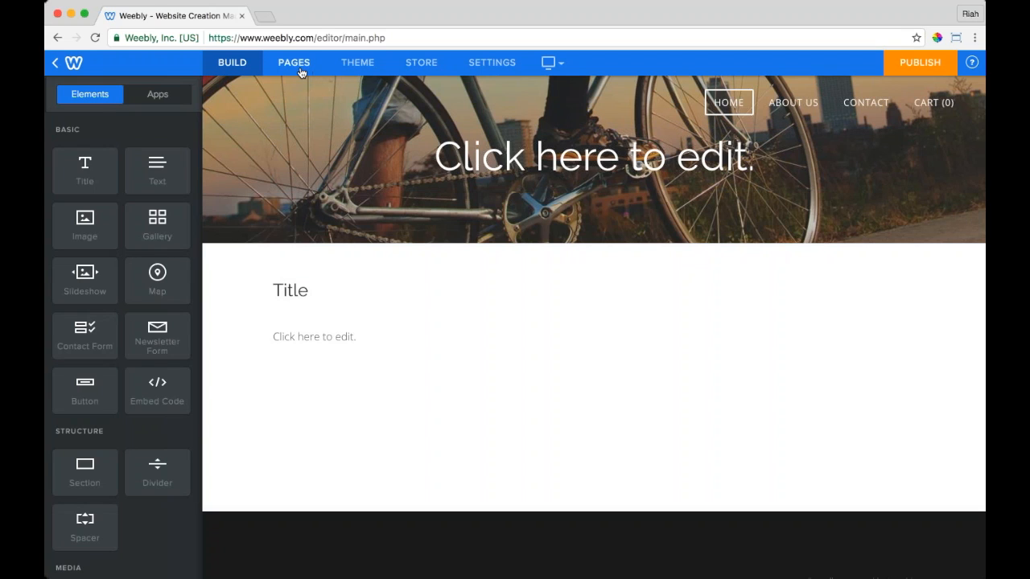
Step: Review the Home, About Us, Bike Basics and Contact pages, then bring up the theme options
{"action": "left_click", "coordinate": [302, 73]}
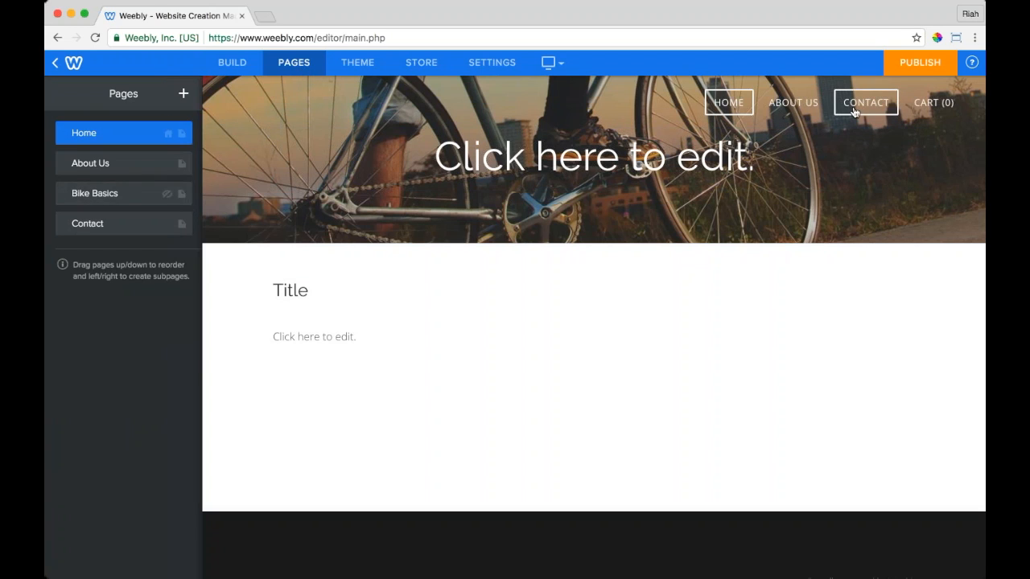
{"action": "mouse_move", "coordinate": [947, 110]}
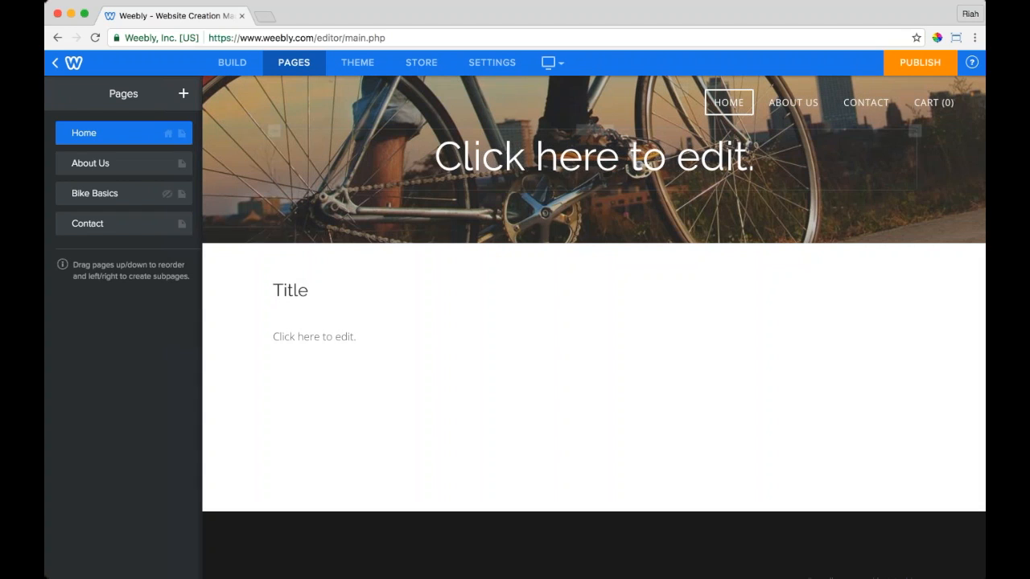
{"action": "left_click", "coordinate": [354, 64]}
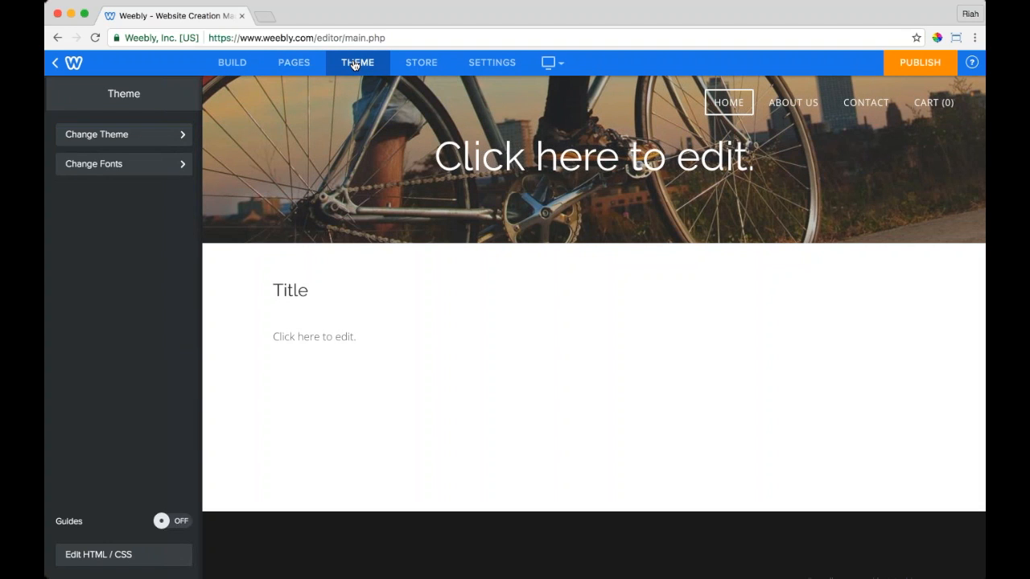
Step: Preview the theme gallery and font options without changing anything, then view the Store Dashboard
{"action": "left_click", "coordinate": [120, 135]}
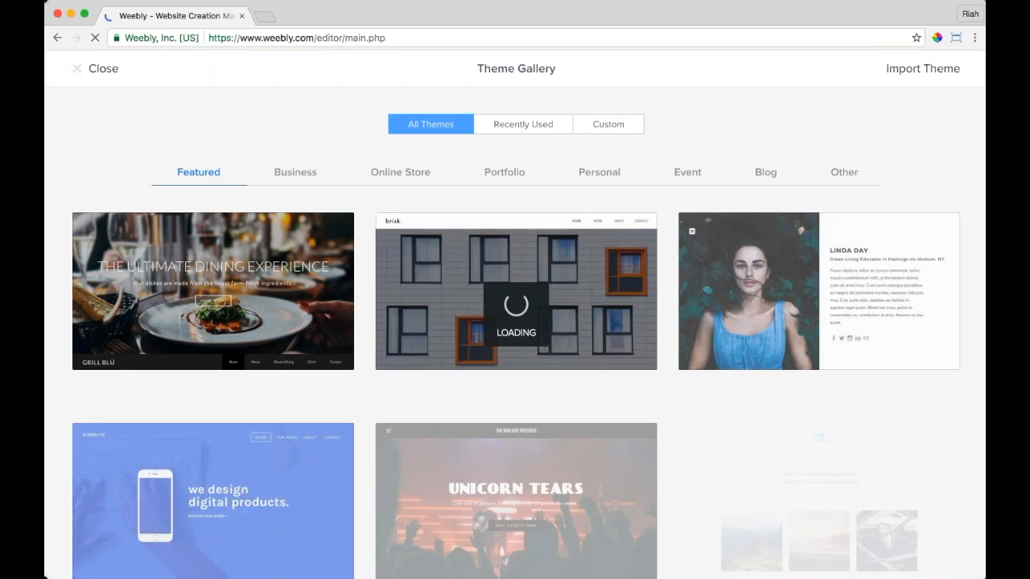
{"action": "left_click", "coordinate": [94, 70]}
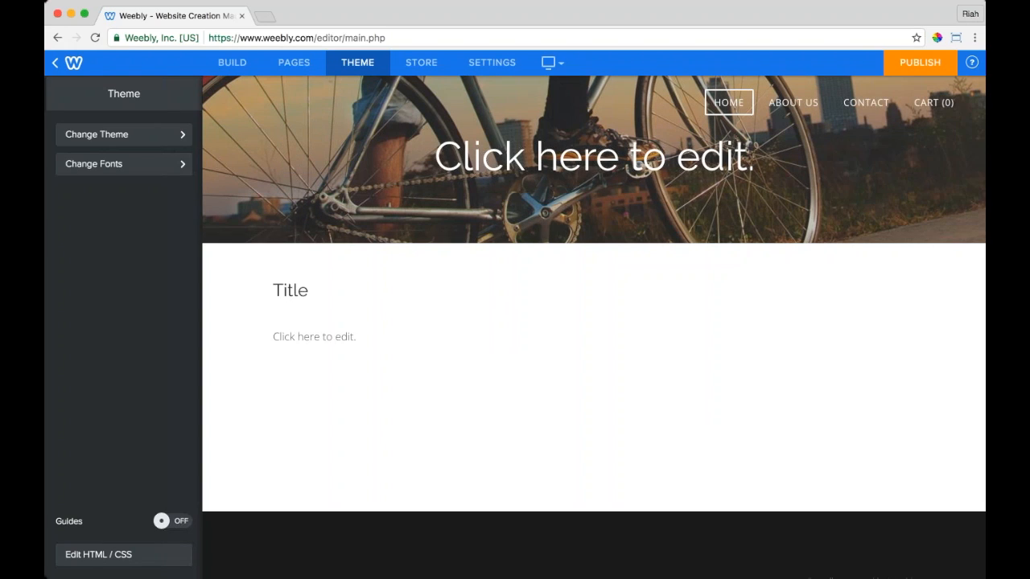
{"action": "left_click", "coordinate": [177, 166]}
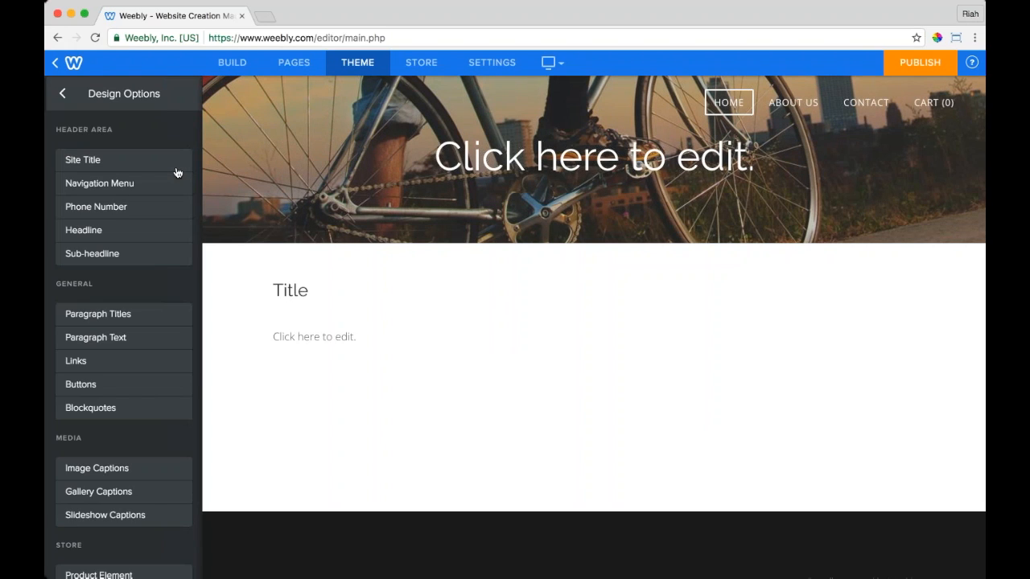
{"action": "left_click", "coordinate": [62, 94]}
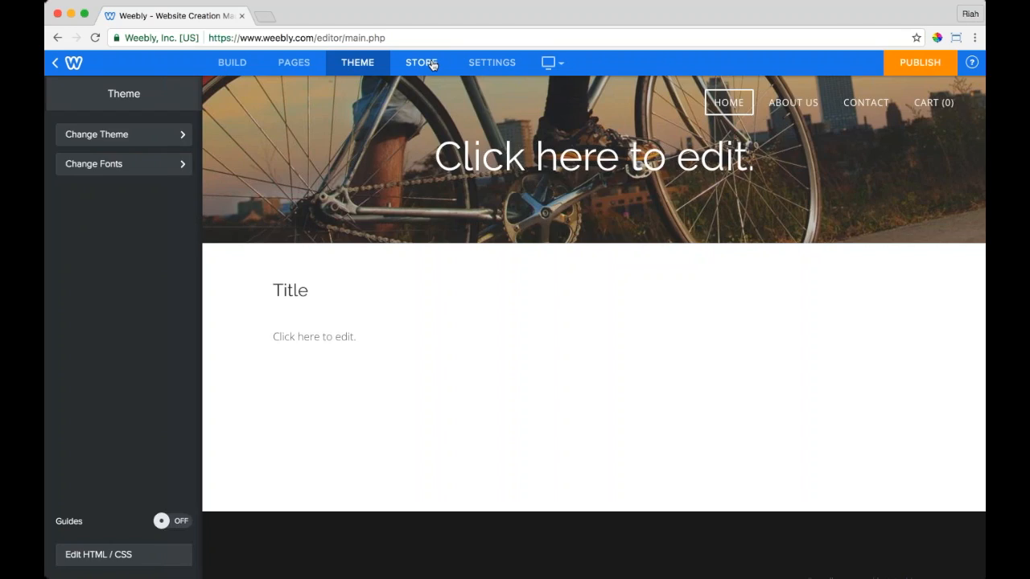
{"action": "left_click", "coordinate": [433, 65]}
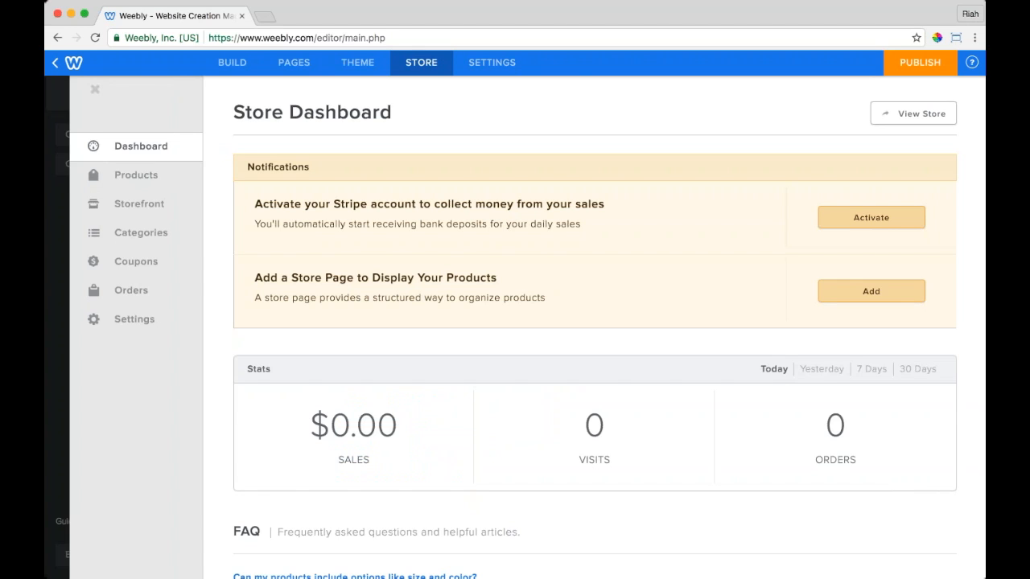
Step: Browse the site's General, SEO and Editors settings
{"action": "left_click", "coordinate": [474, 70]}
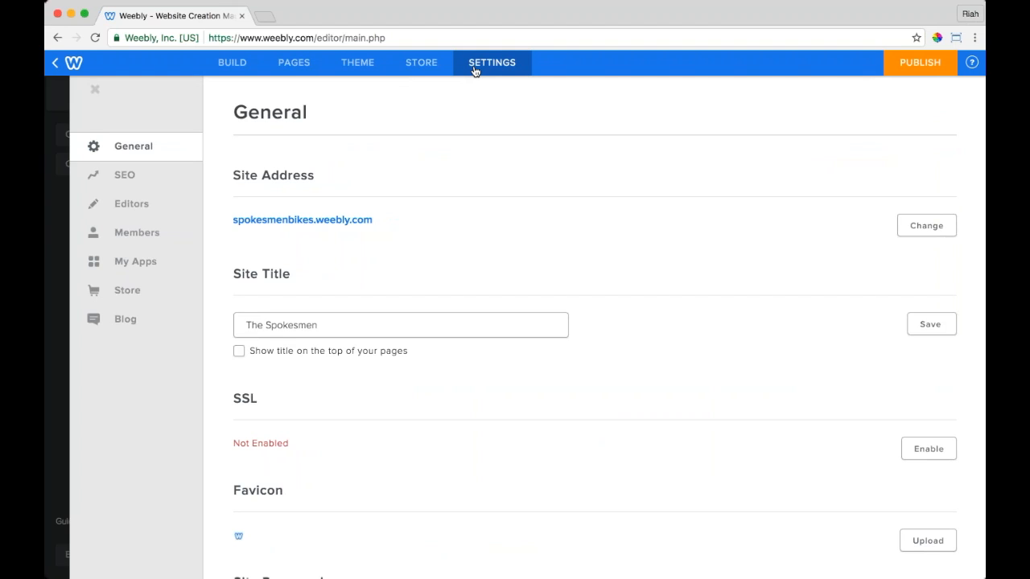
{"action": "scroll", "coordinate": [343, 293], "scroll_direction": "down", "scroll_amount": 7}
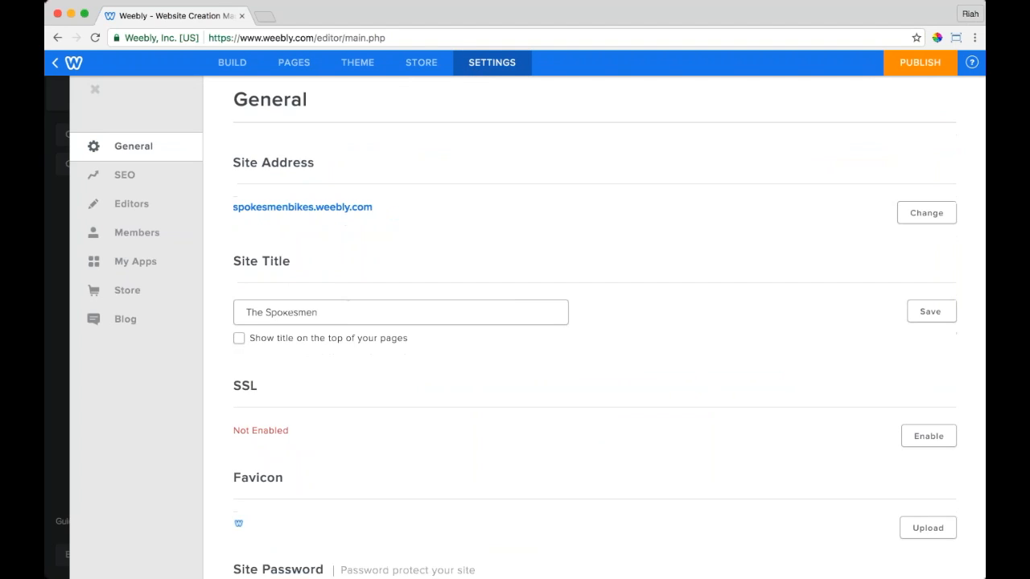
{"action": "scroll", "coordinate": [596, 327], "scroll_direction": "down", "scroll_amount": 8}
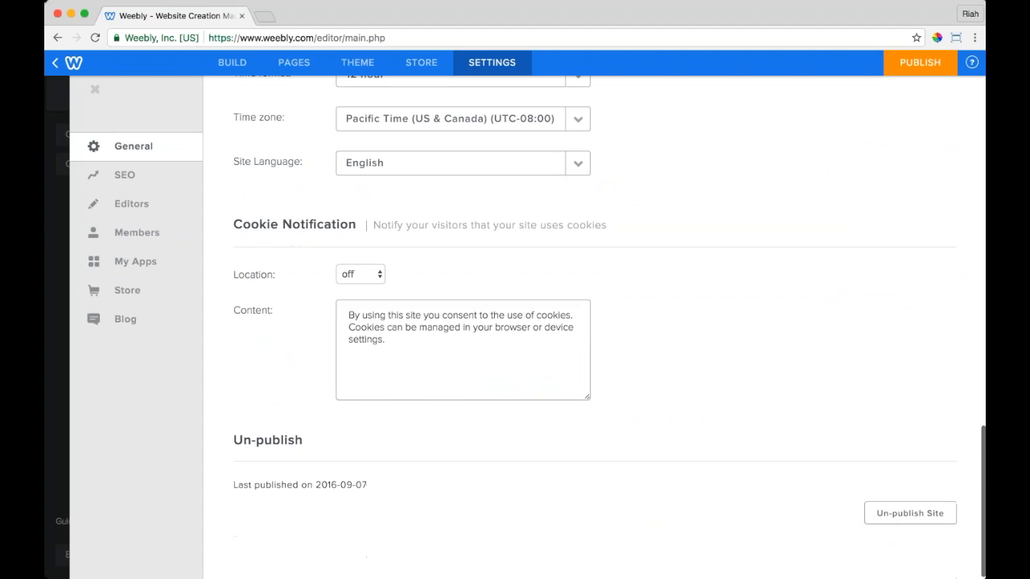
{"action": "left_click", "coordinate": [168, 187]}
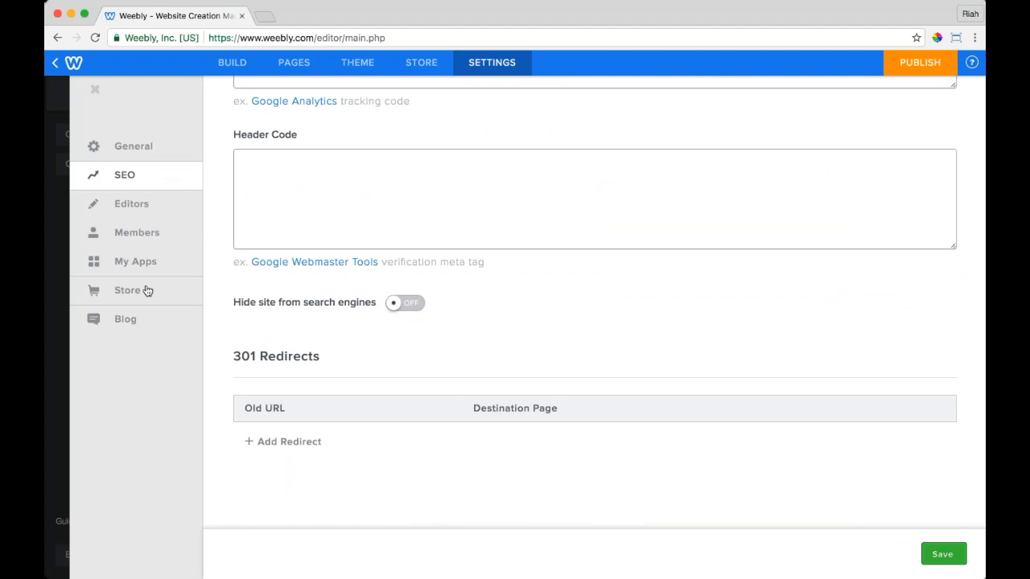
{"action": "left_click", "coordinate": [135, 214]}
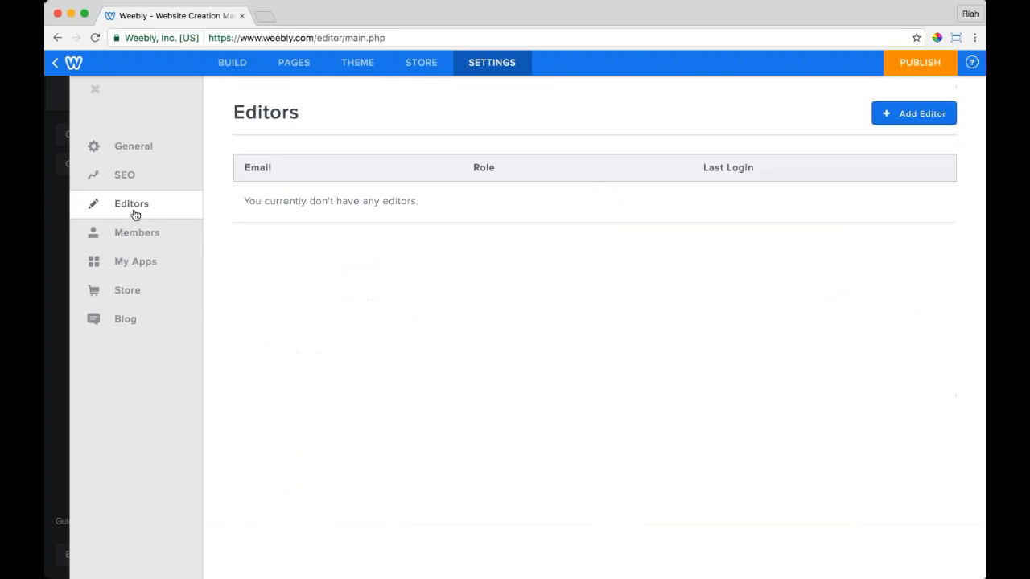
{"action": "left_click", "coordinate": [153, 153]}
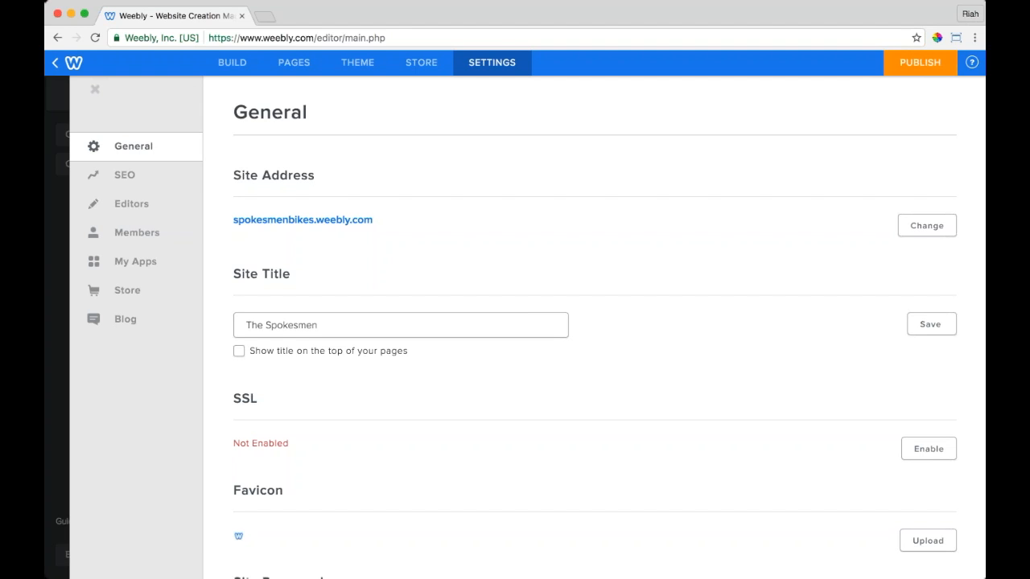
Step: Check the help and support menu, then return to the Build editor
{"action": "left_click", "coordinate": [972, 63]}
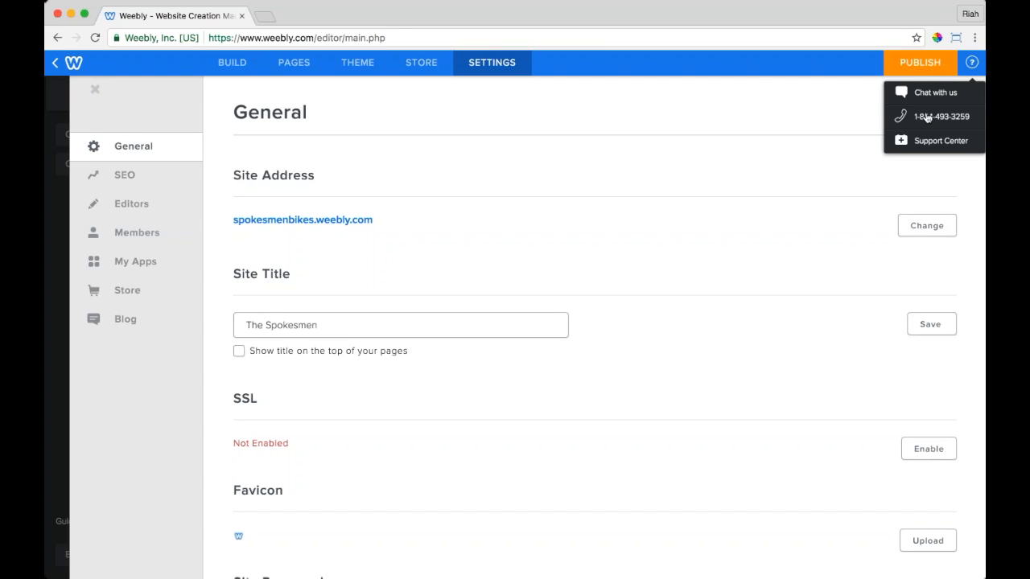
{"action": "left_click", "coordinate": [759, 90]}
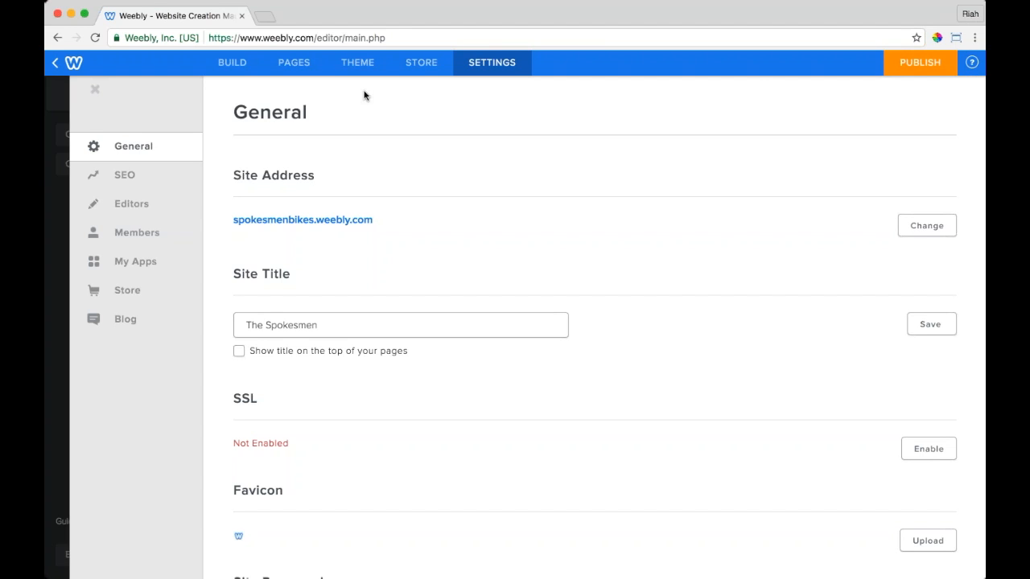
{"action": "left_click", "coordinate": [230, 71]}
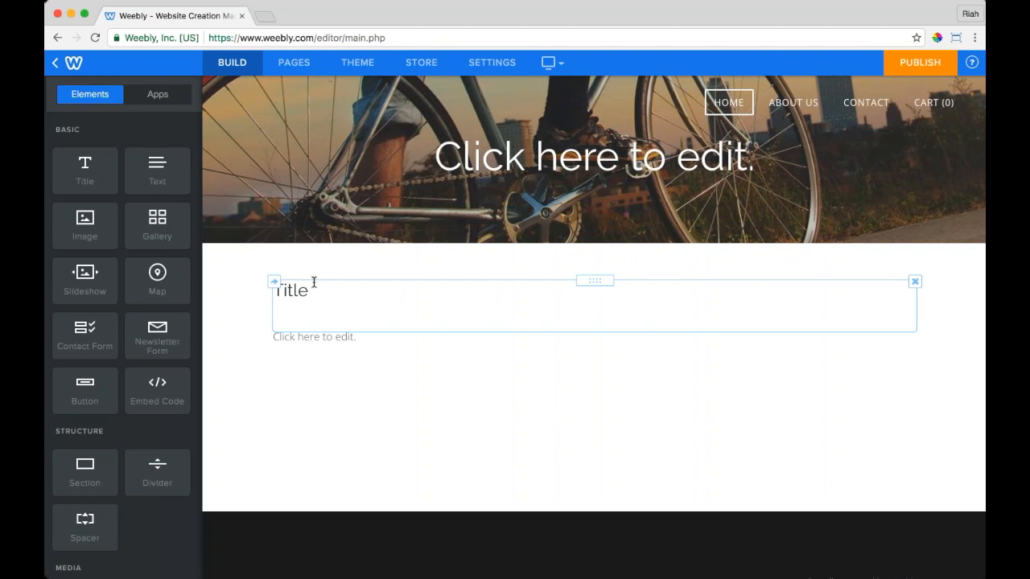
Step: Remove the empty line under the 'Title' heading
{"action": "left_click", "coordinate": [291, 317]}
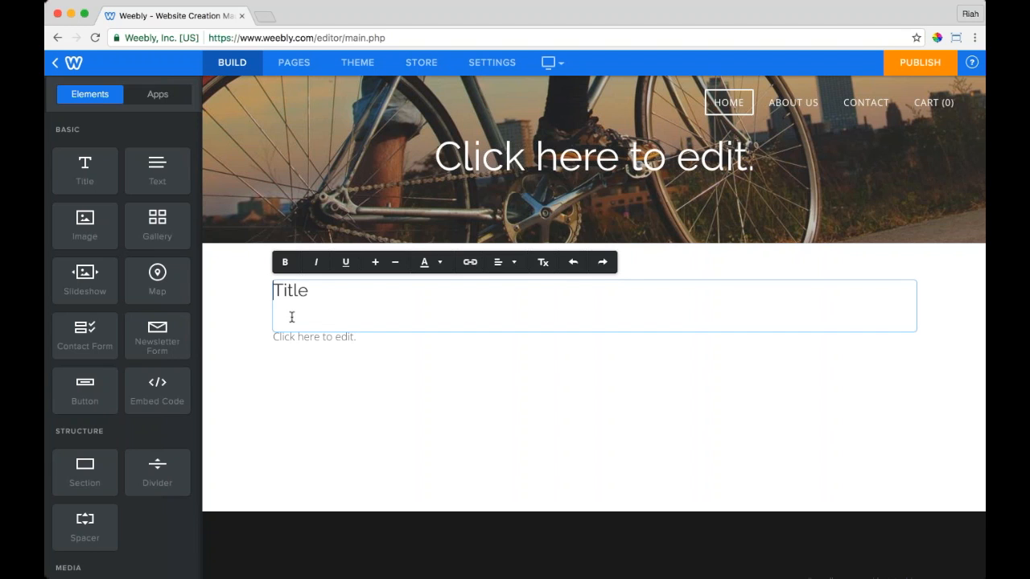
{"action": "key", "text": "BackSpace"}
{"action": "left_click", "coordinate": [322, 322]}
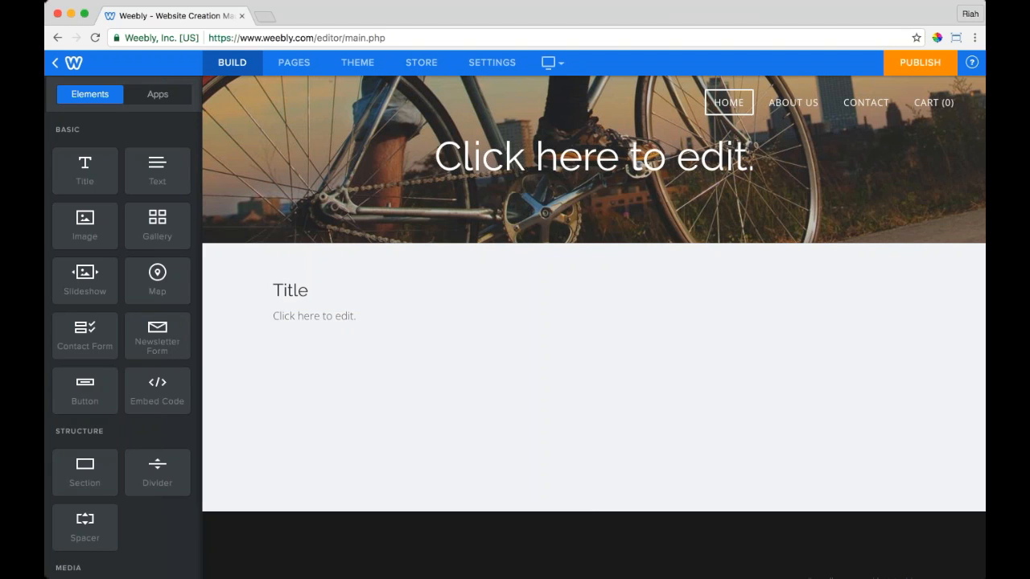
{"action": "left_click", "coordinate": [379, 354]}
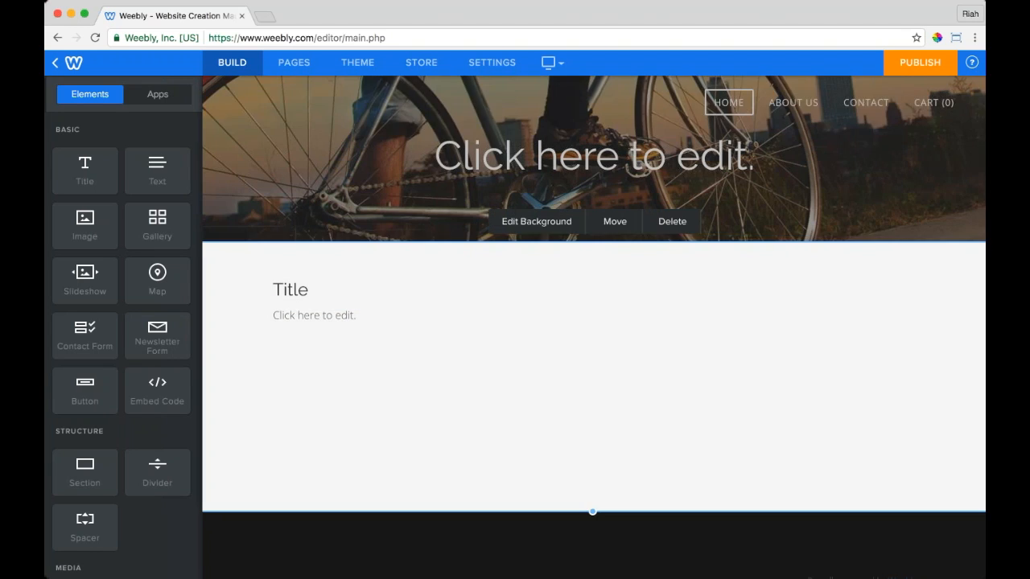
{"action": "scroll", "coordinate": [384, 284], "scroll_direction": "down", "scroll_amount": 1}
{"action": "scroll", "coordinate": [384, 281], "scroll_direction": "up", "scroll_amount": 1}
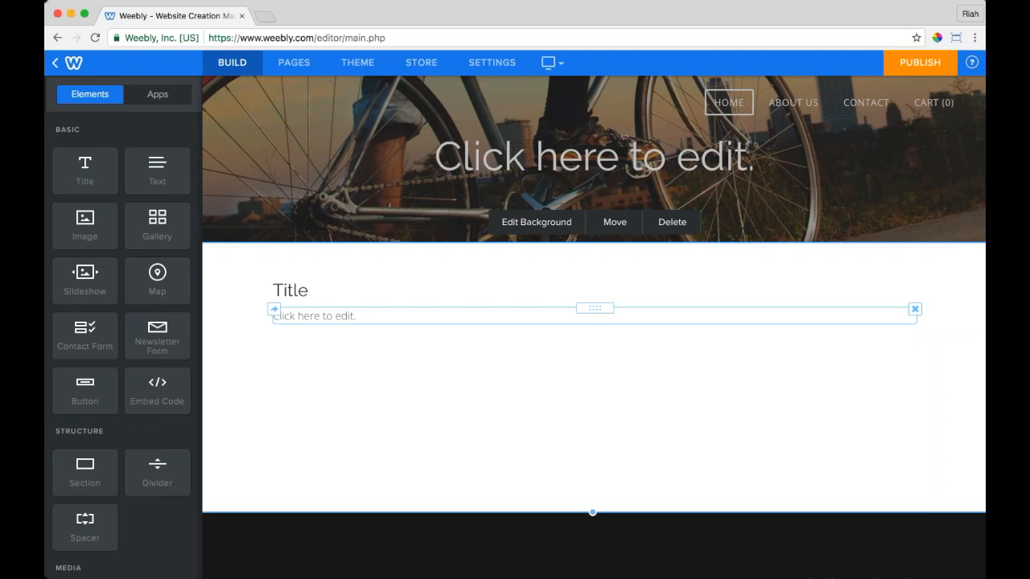
Step: Add a second text block under the title and make the first one read 'start typing'
{"action": "left_click_drag", "start_coordinate": [157, 161], "coordinate": [158, 156]}
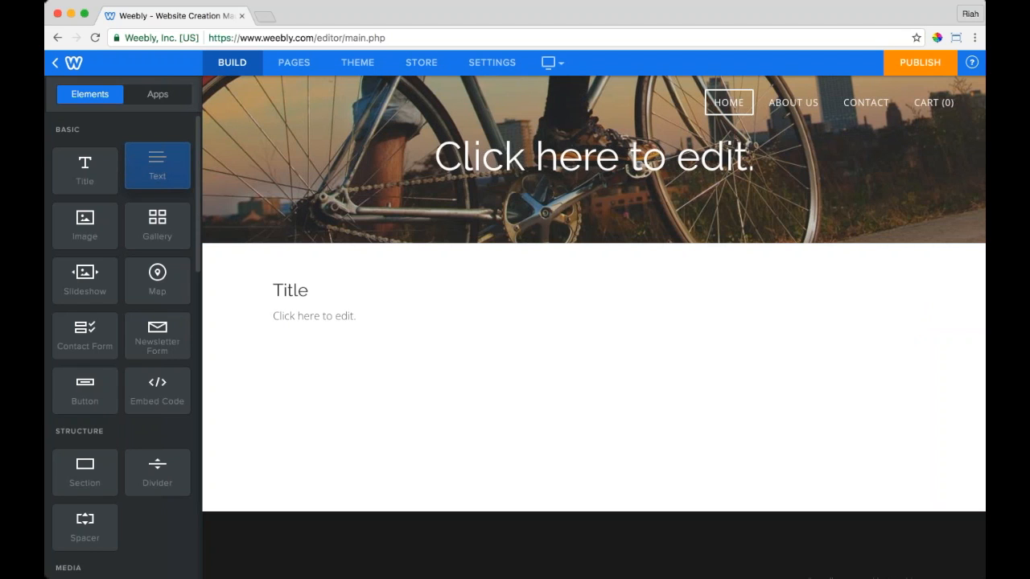
{"action": "left_click_drag", "start_coordinate": [157, 156], "coordinate": [427, 328]}
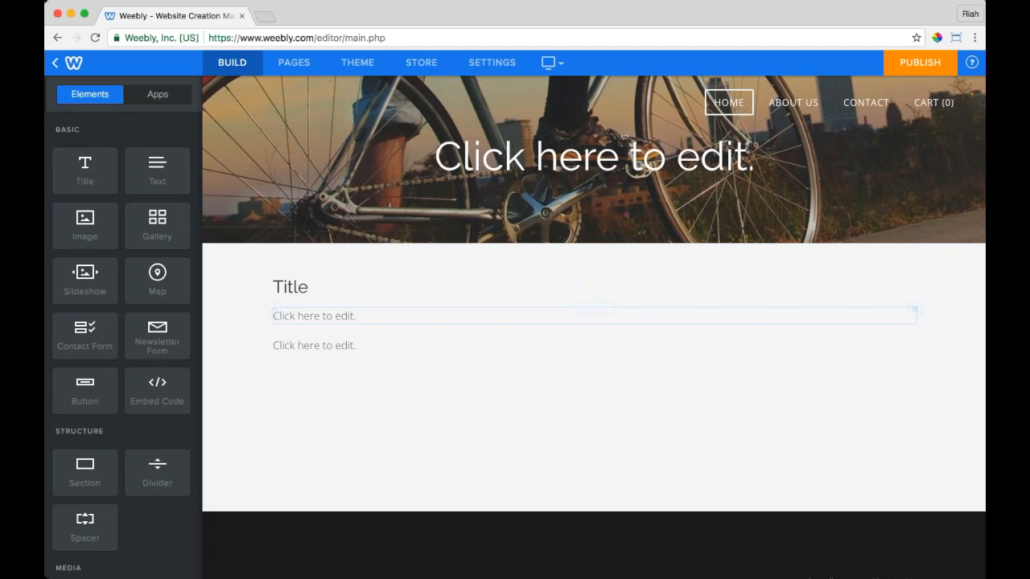
{"action": "left_click", "coordinate": [341, 317]}
{"action": "type", "text": "start typing"}
{"action": "left_click", "coordinate": [246, 349]}
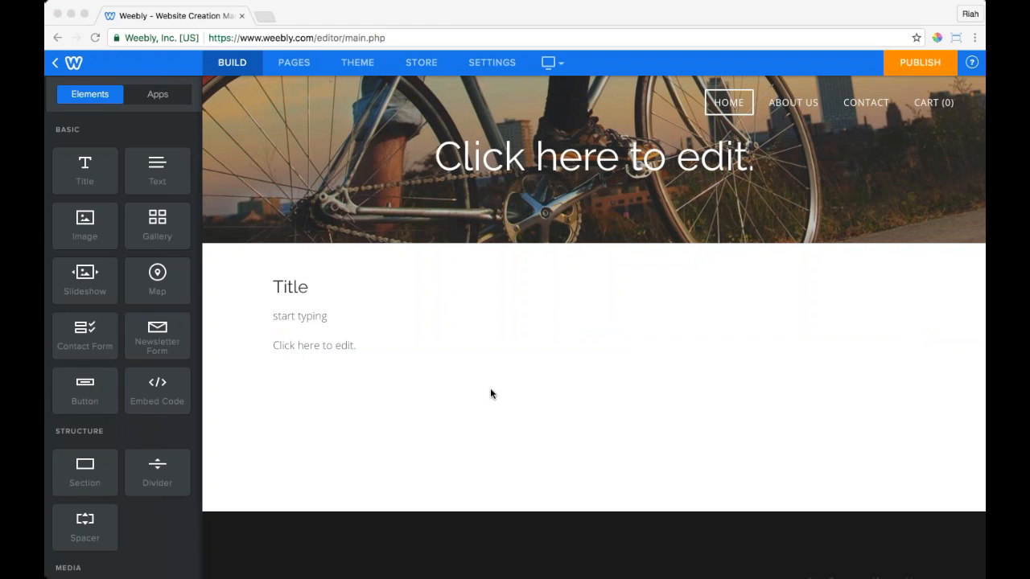
Step: Paste the two-paragraph Spokesmen Collective story and separate the paragraphs with a blank line
{"action": "left_click", "coordinate": [342, 346]}
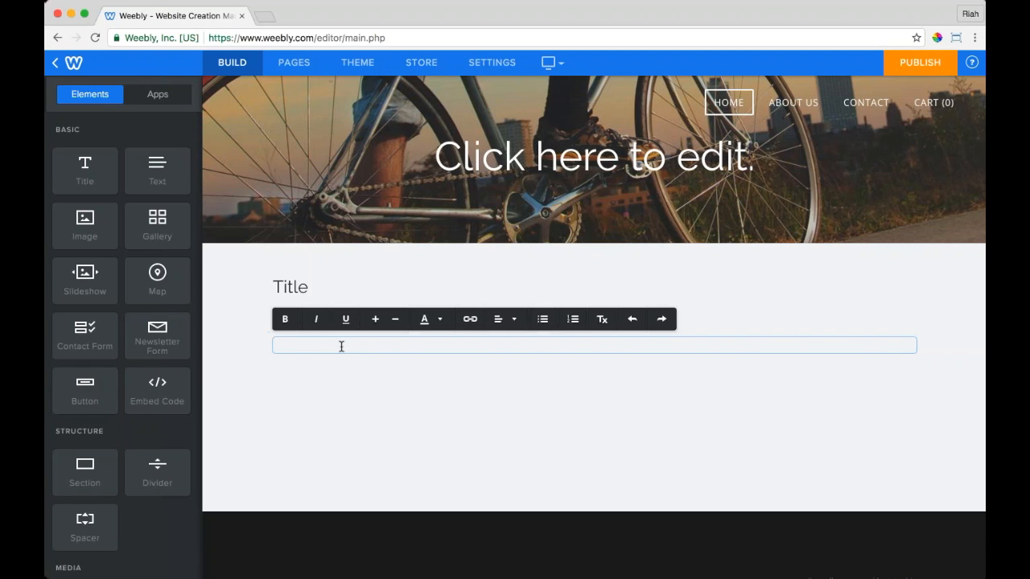
{"action": "type", "text": "The Spokesmen Collective was established by a group of NYU students in 1978, in the basement of the Student Union. Working away in between classes and after shifts, on weekends and every moment to be spared, the Spokesmen found a true community of individuals centered around a simple idea. Since then our mission has always been to get every person on a bicycle they love. When you ride something that is truly unique, you are able to make a statement about who you really are.  If you visit our shop, currently located in downtown Manhattan, you’ll find friendly faces and comprehensive advice. We come from a variety of bike backgrounds: some of us race, some commute and some tour - we are parents, students, and lovers of this simple machine! From education and do-it-yourself workshops to professional custom assembly, we truly are a full-service community shop. Browse our online shop, or come in to our brick-and-mortar to chat about what you love, what you need, and how we can be of service."}
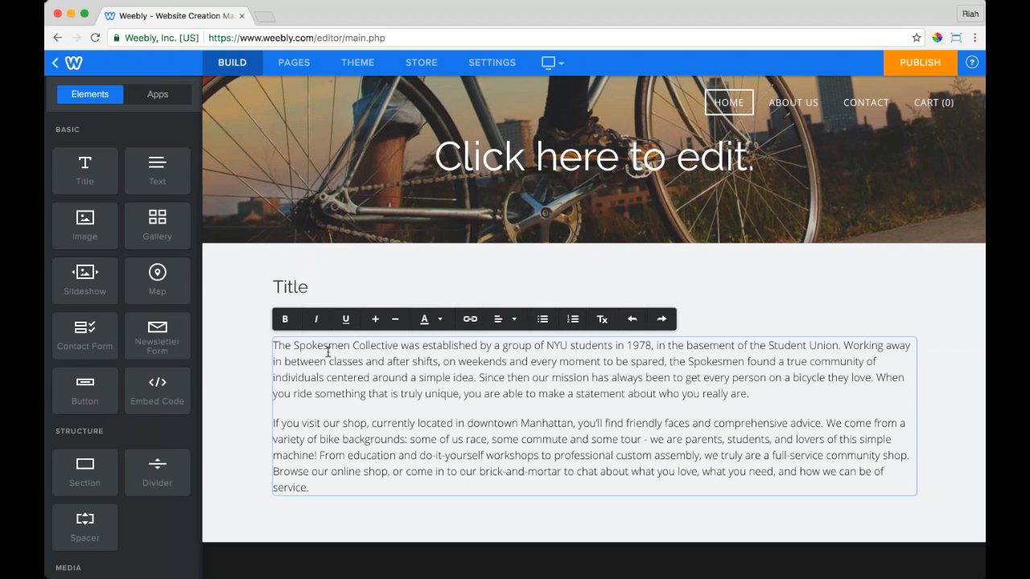
{"action": "left_click", "coordinate": [253, 388]}
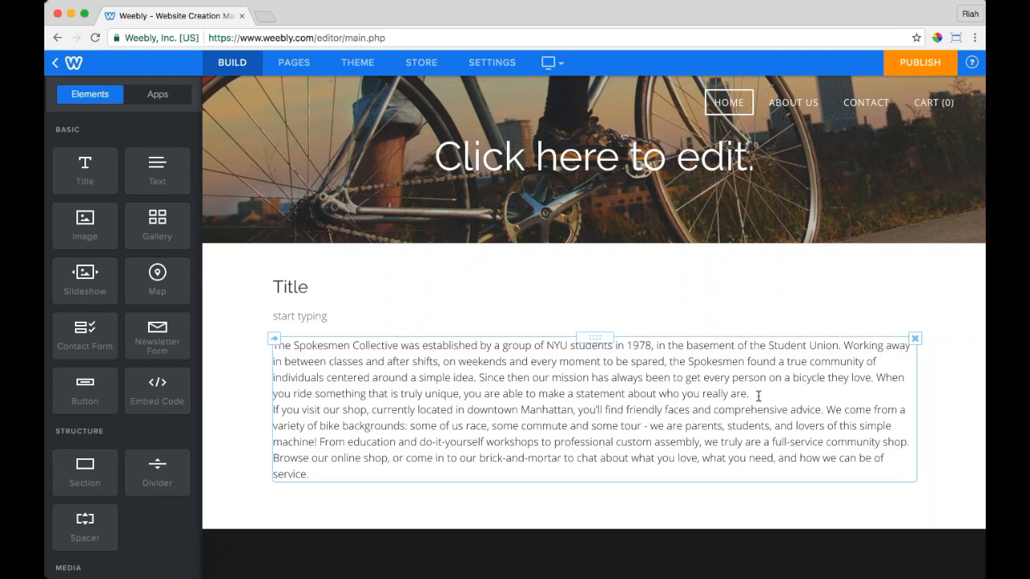
{"action": "left_click", "coordinate": [758, 396]}
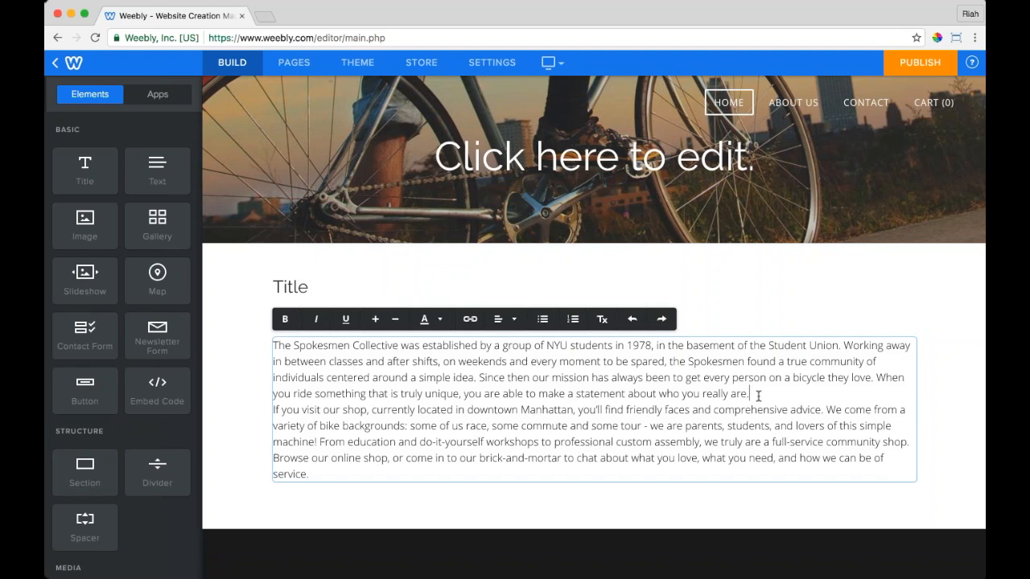
{"action": "key", "text": "Return"}
{"action": "left_click", "coordinate": [223, 381]}
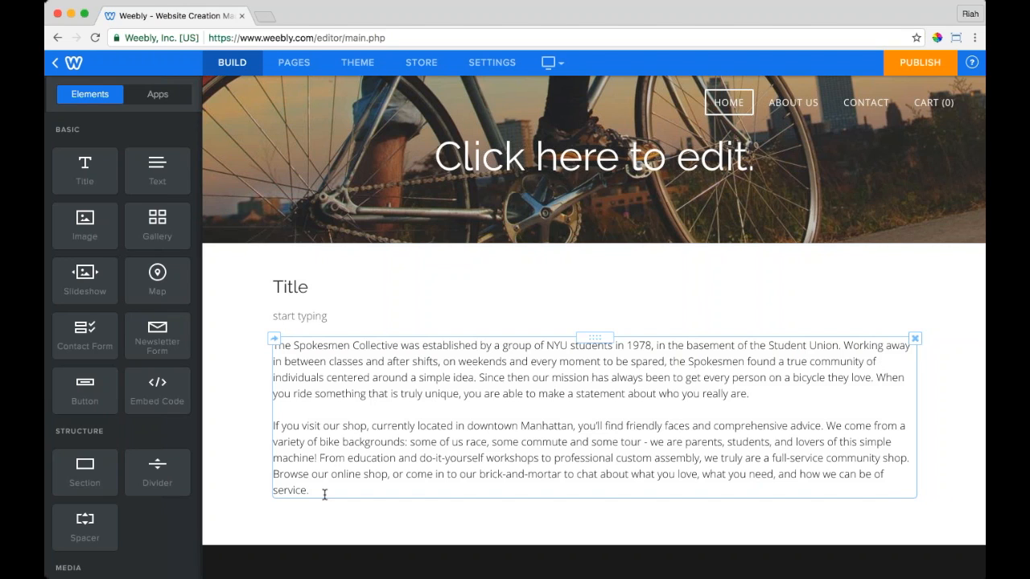
Step: Try bold, italic and underline on 'The Spokesmen Collective', then remove all three
{"action": "left_click", "coordinate": [357, 414]}
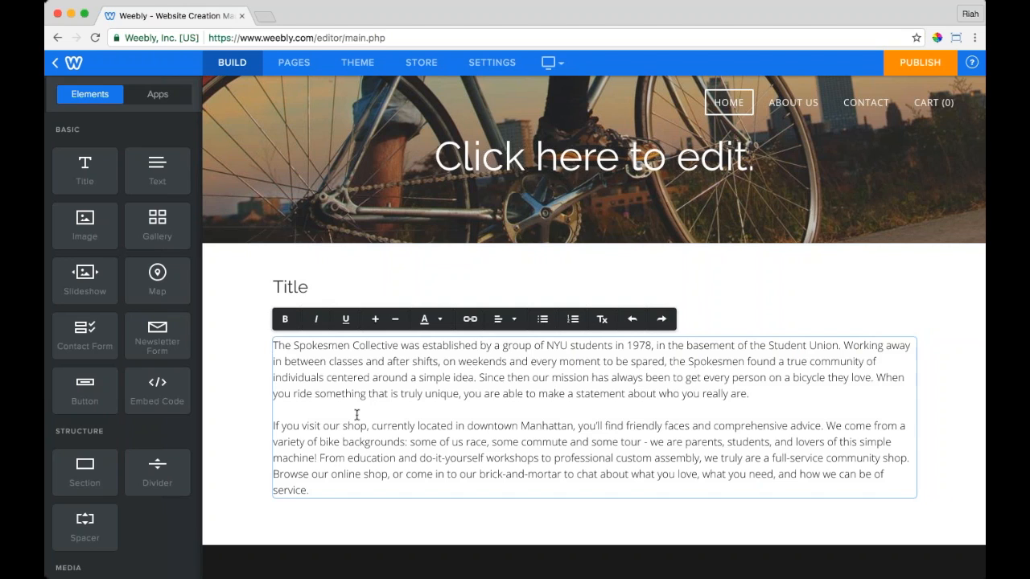
{"action": "left_click_drag", "start_coordinate": [398, 345], "coordinate": [275, 341]}
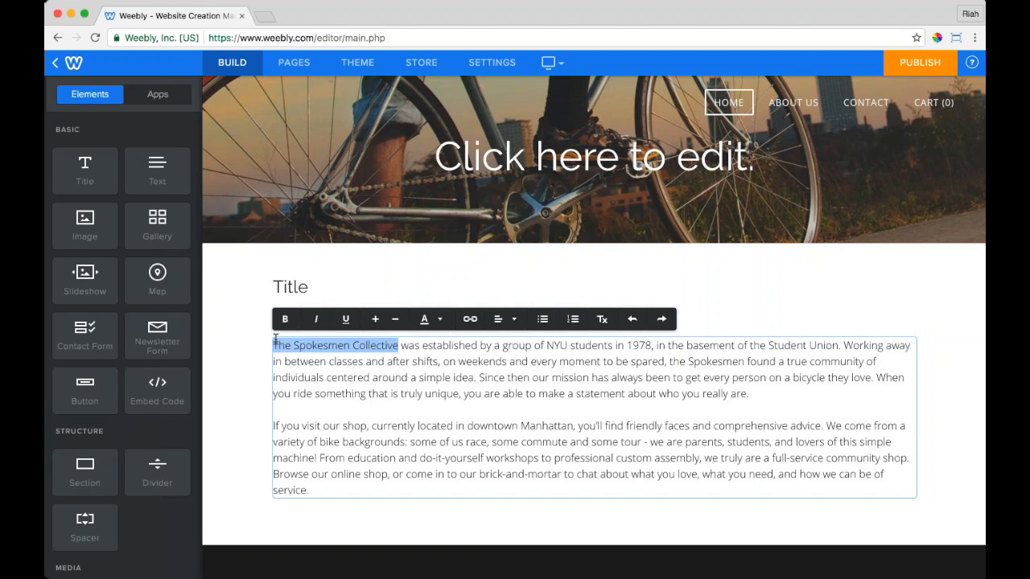
{"action": "left_click", "coordinate": [284, 320]}
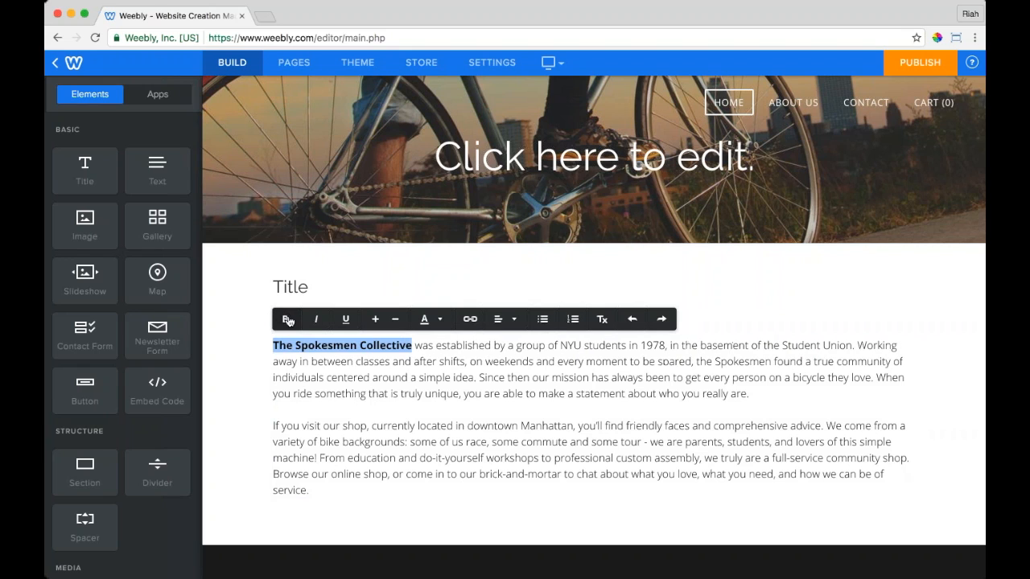
{"action": "left_click", "coordinate": [318, 320]}
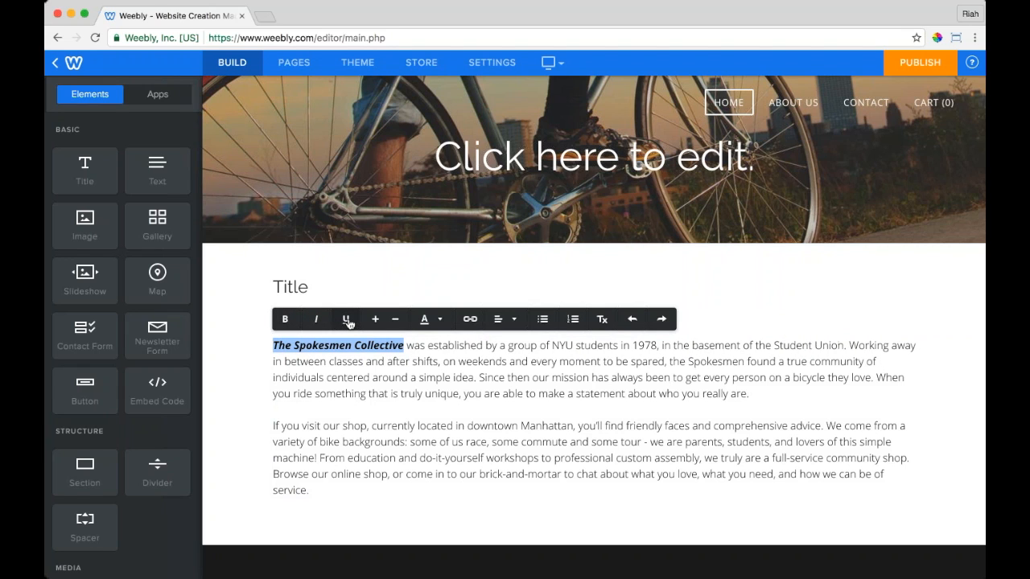
{"action": "left_click", "coordinate": [347, 320]}
{"action": "left_click", "coordinate": [348, 321]}
{"action": "left_click", "coordinate": [316, 320]}
{"action": "left_click", "coordinate": [286, 320]}
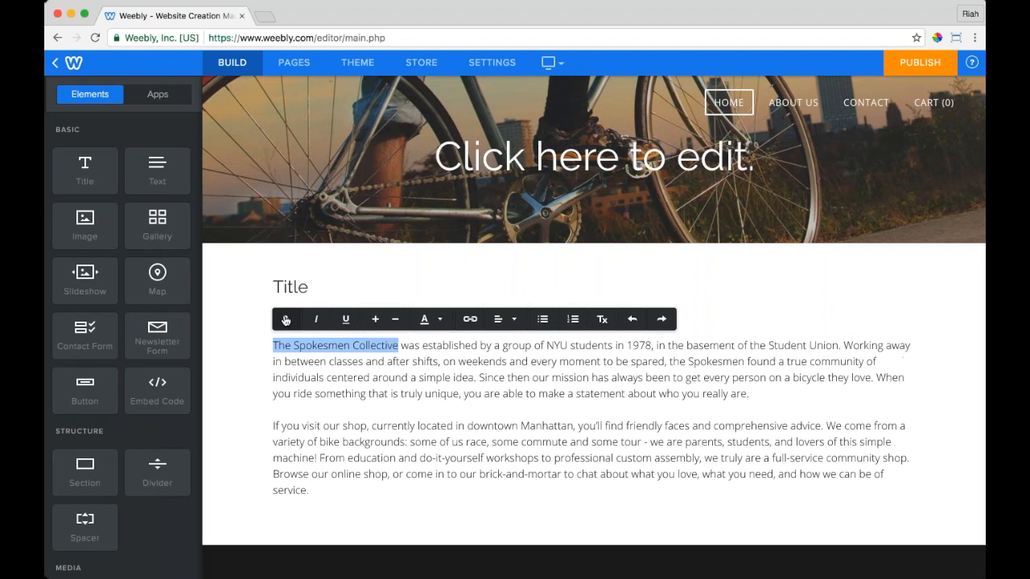
{"action": "left_click", "coordinate": [380, 320]}
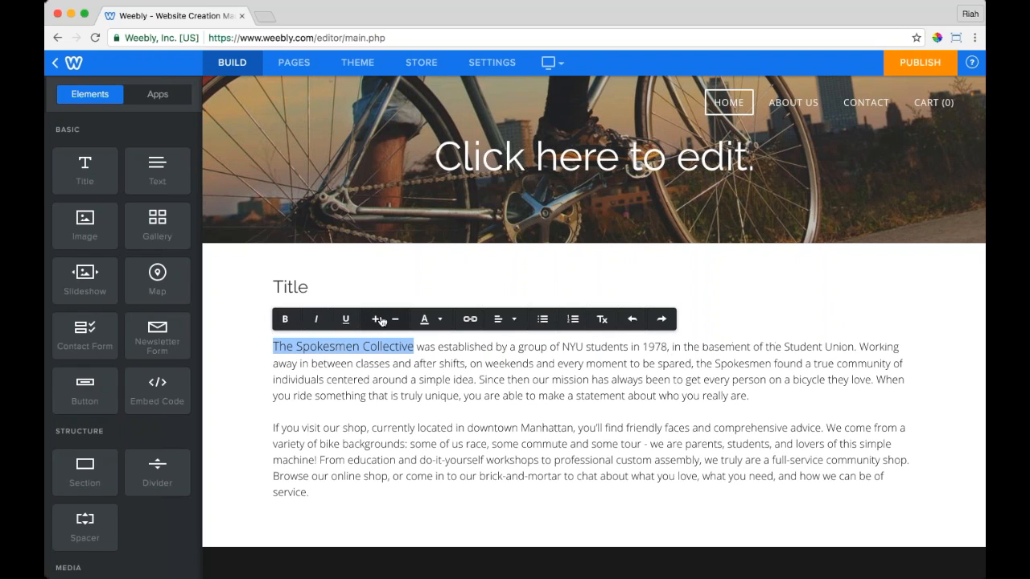
{"action": "left_click", "coordinate": [395, 320]}
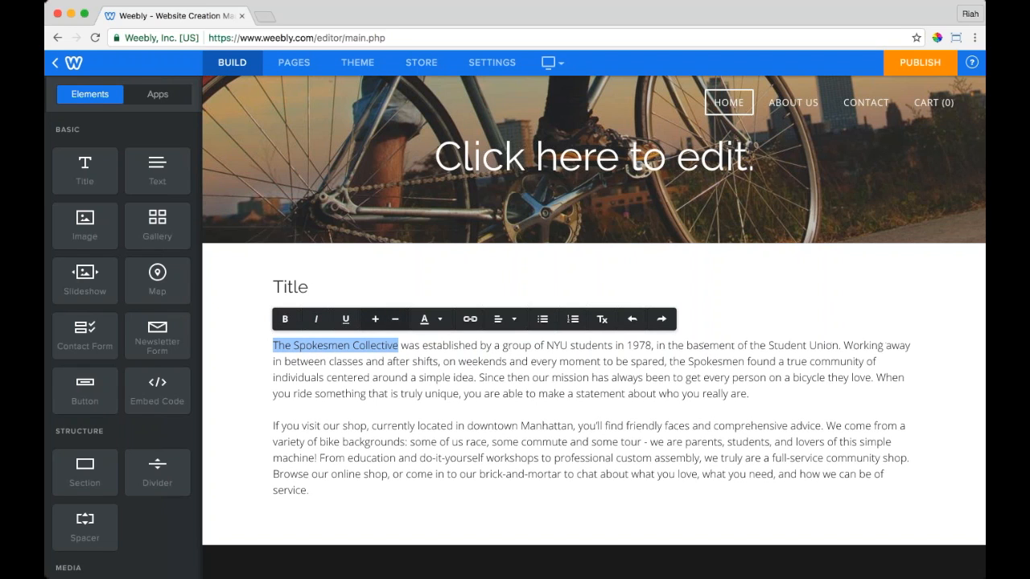
{"action": "left_click", "coordinate": [441, 320]}
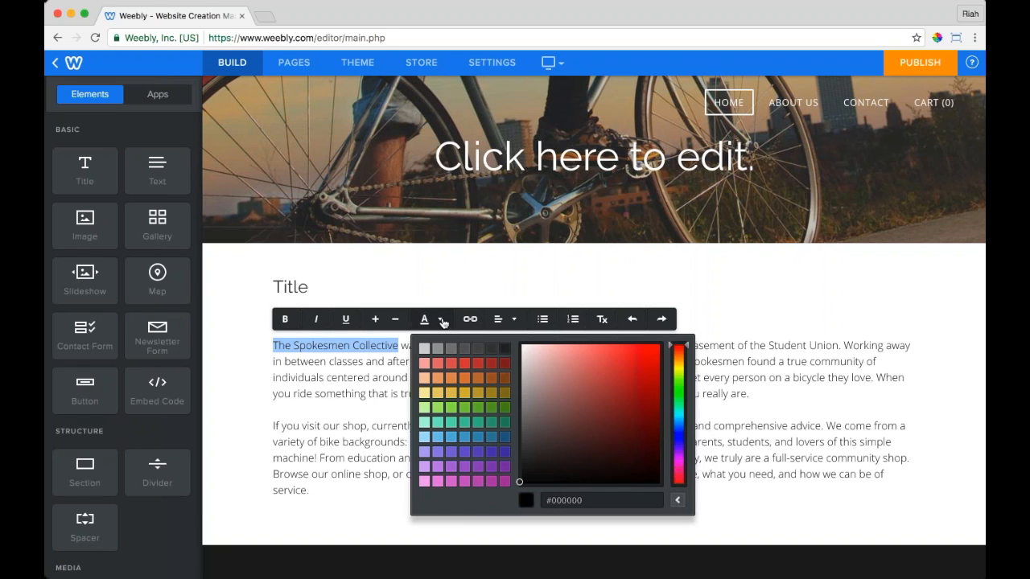
{"action": "left_click", "coordinate": [442, 320]}
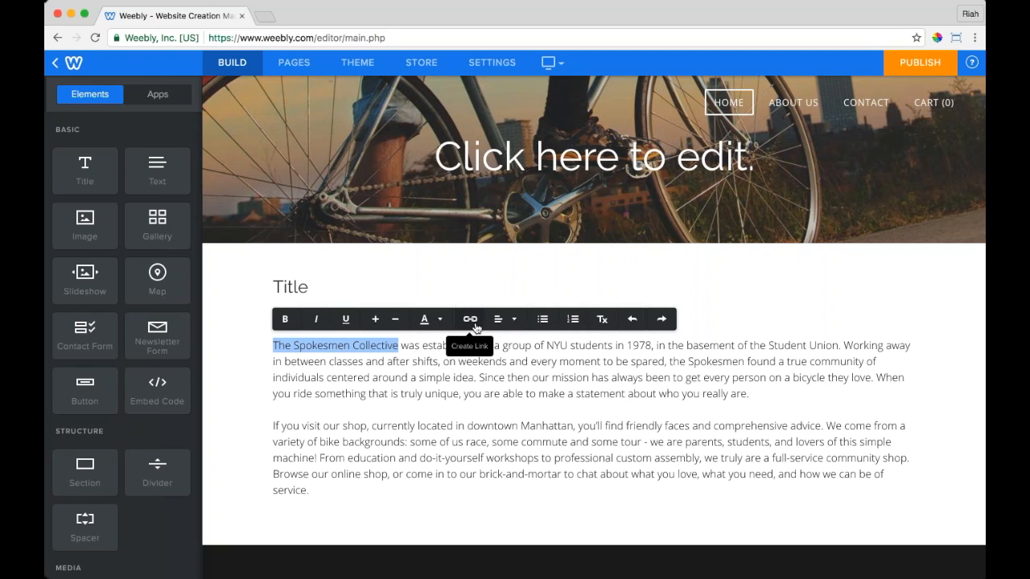
{"action": "left_click", "coordinate": [474, 325]}
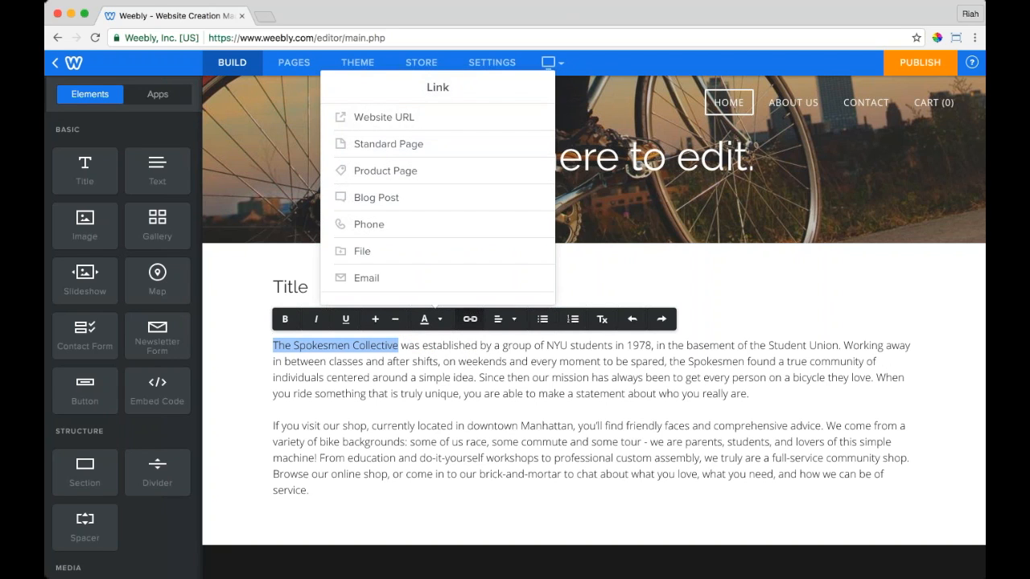
{"action": "left_click", "coordinate": [473, 323]}
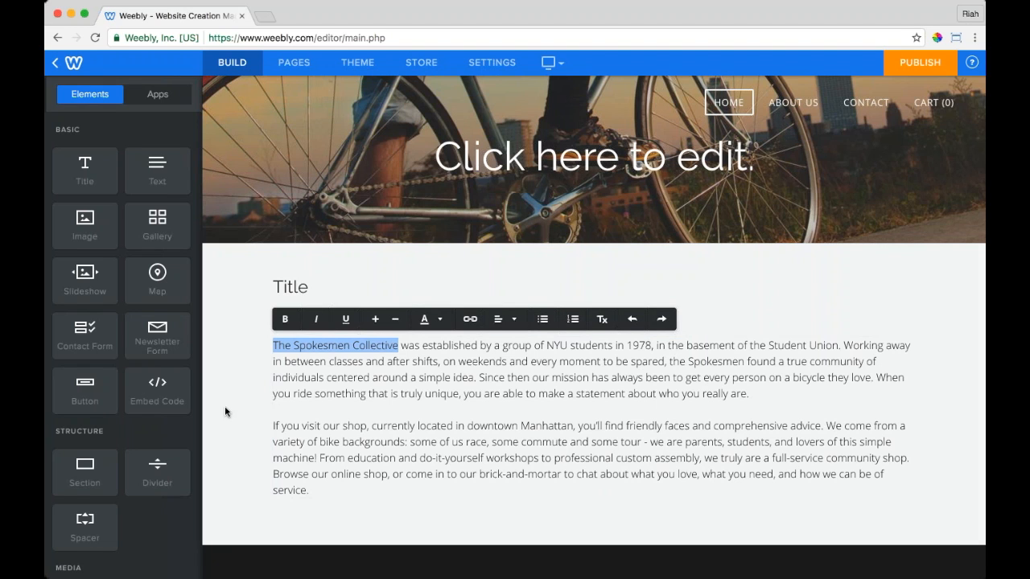
{"action": "left_click", "coordinate": [226, 405]}
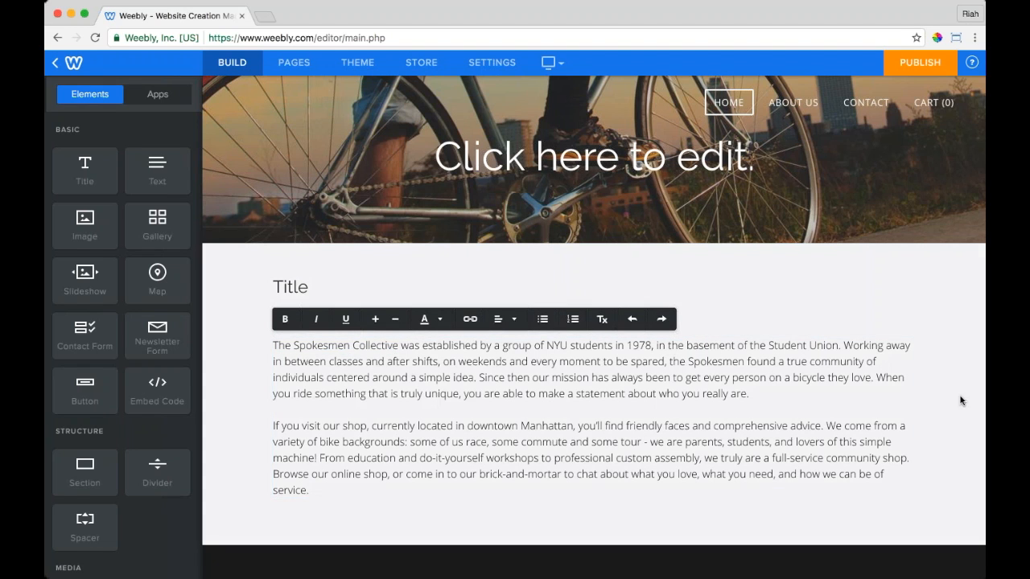
Step: Drop an Image element below the About text, leaving an Upload Image placeholder
{"action": "left_click", "coordinate": [878, 361]}
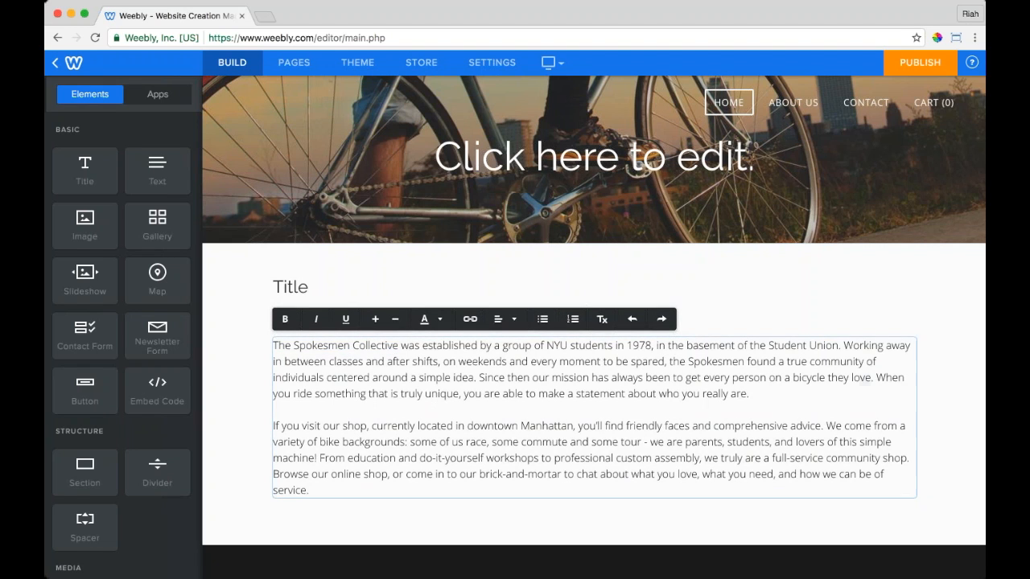
{"action": "left_click", "coordinate": [284, 290]}
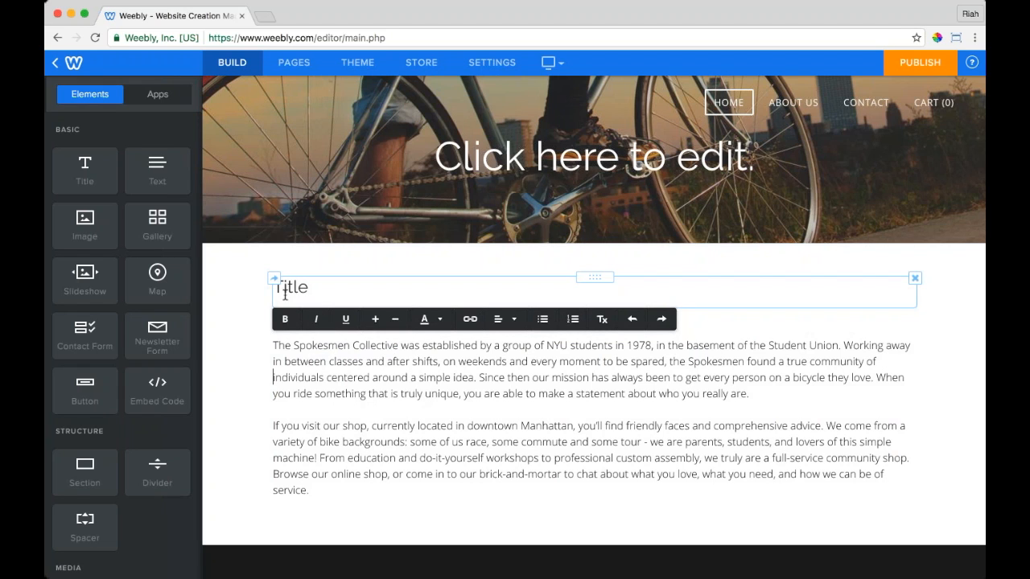
{"action": "left_click", "coordinate": [235, 266]}
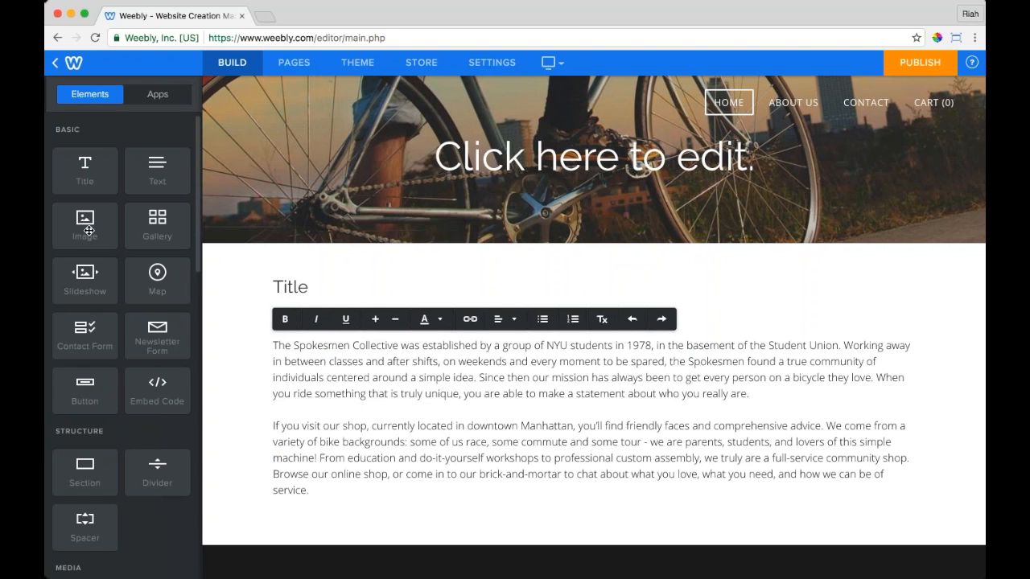
{"action": "left_click", "coordinate": [88, 231]}
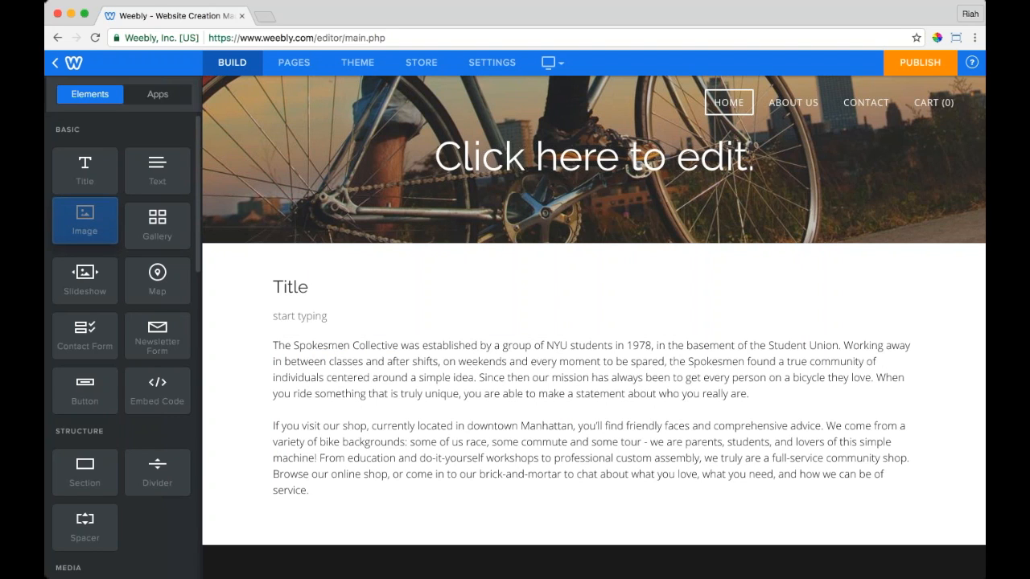
{"action": "left_click_drag", "start_coordinate": [85, 222], "coordinate": [539, 494]}
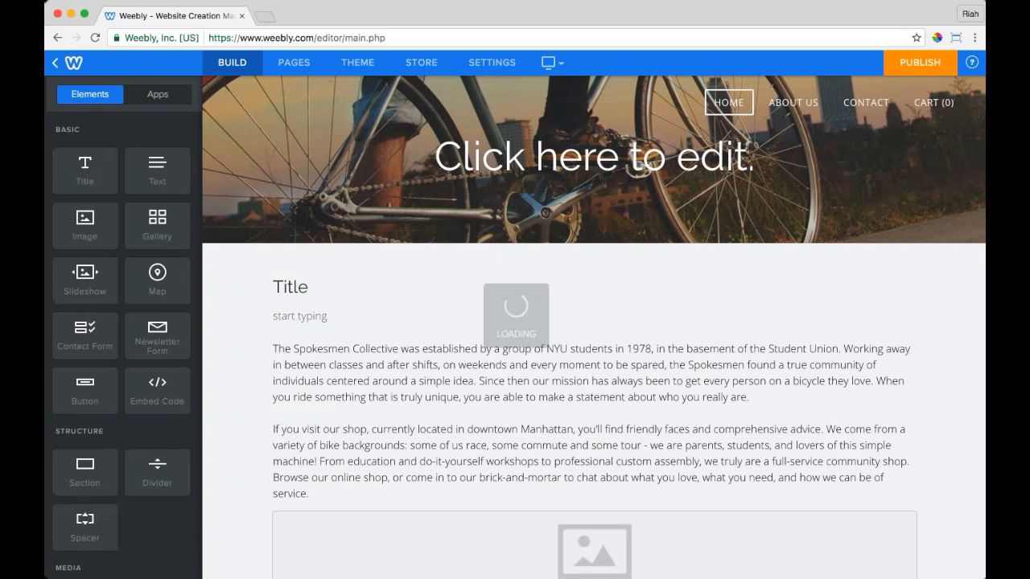
{"action": "scroll", "coordinate": [594, 327], "scroll_direction": "down", "scroll_amount": 3}
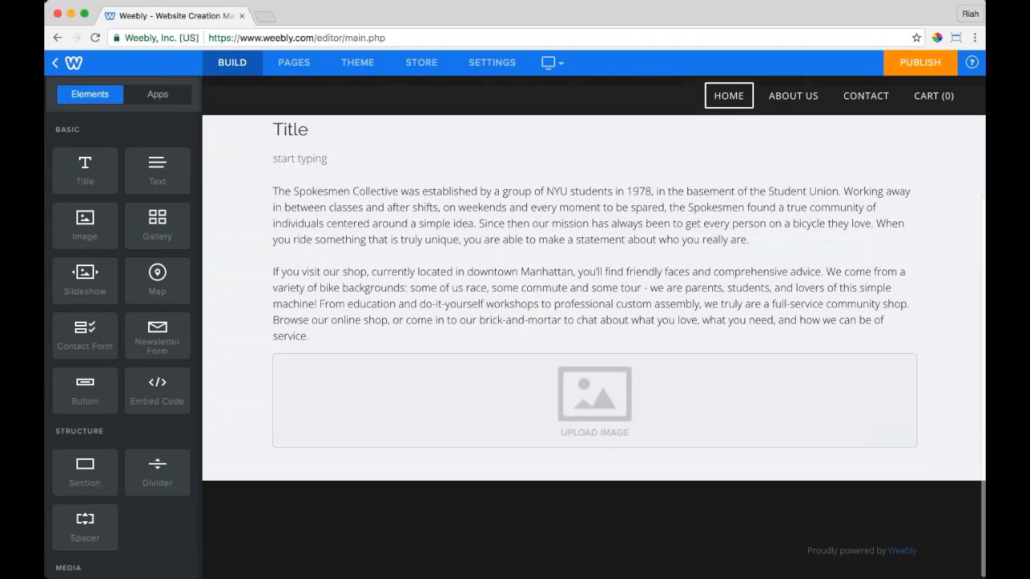
{"action": "scroll", "coordinate": [594, 403], "scroll_direction": "up", "scroll_amount": 2}
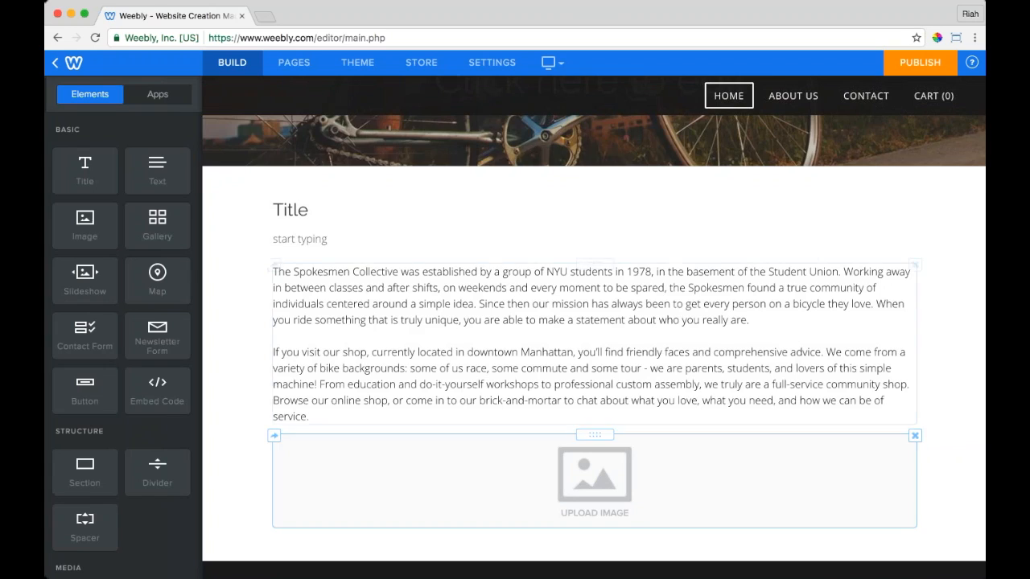
{"action": "scroll", "coordinate": [594, 338], "scroll_direction": "down", "scroll_amount": 2}
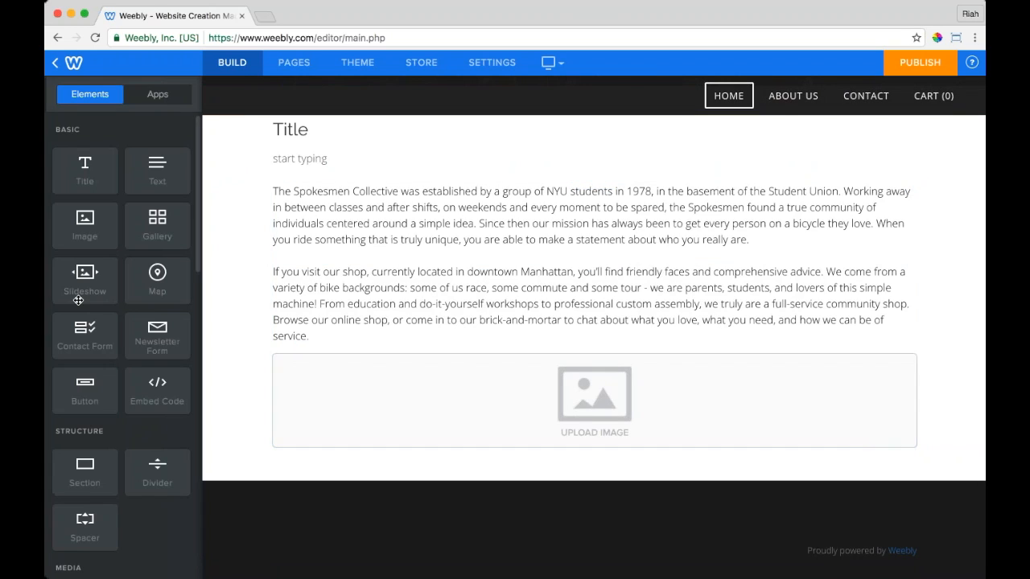
Step: Add a San Francisco map below the image with a button on its own row underneath, then open the image picker
{"action": "left_click_drag", "start_coordinate": [157, 278], "coordinate": [442, 471]}
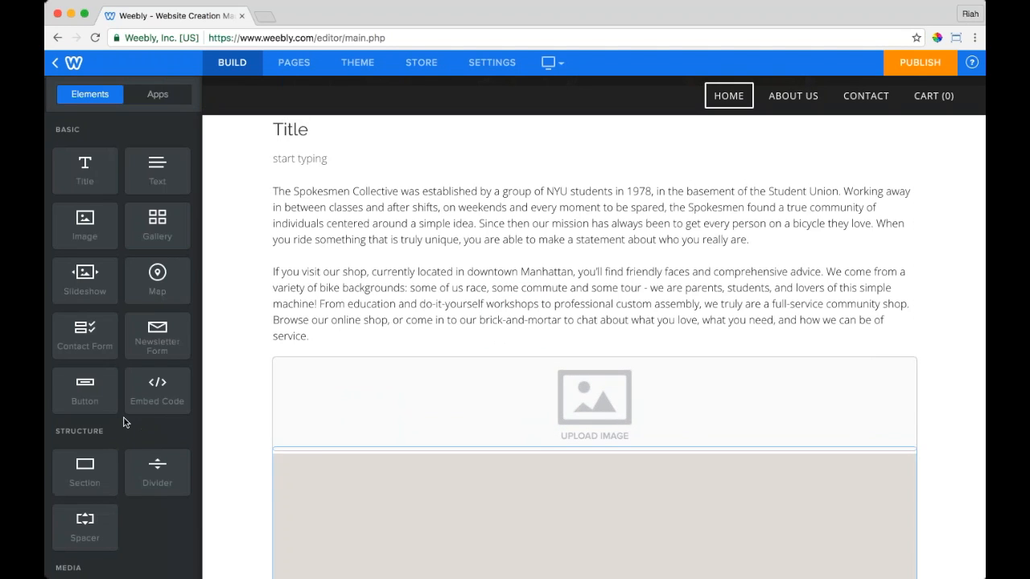
{"action": "left_click_drag", "start_coordinate": [94, 393], "coordinate": [322, 535]}
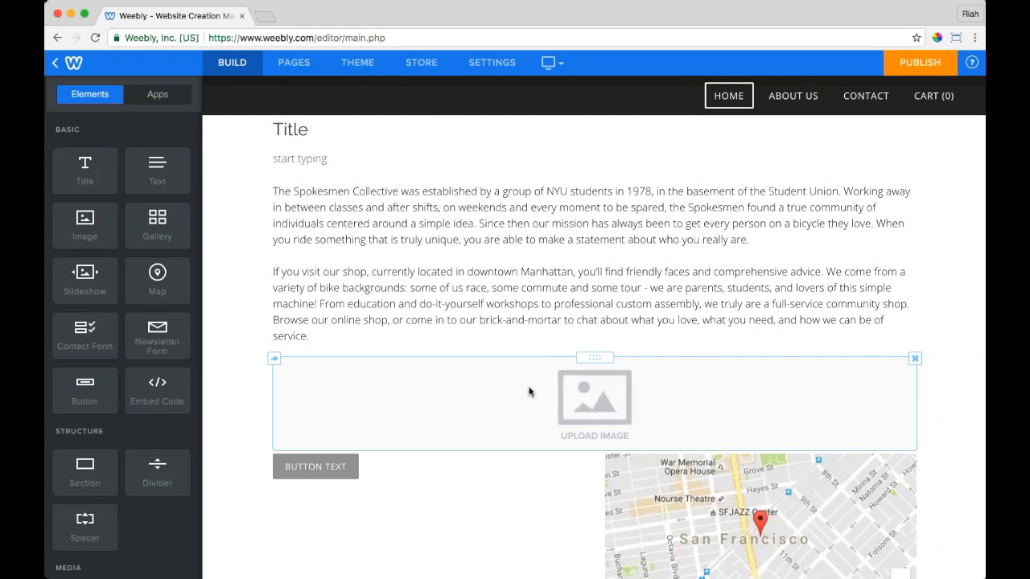
{"action": "scroll", "coordinate": [527, 390], "scroll_direction": "down", "scroll_amount": 3}
{"action": "left_click_drag", "start_coordinate": [429, 262], "coordinate": [629, 472]}
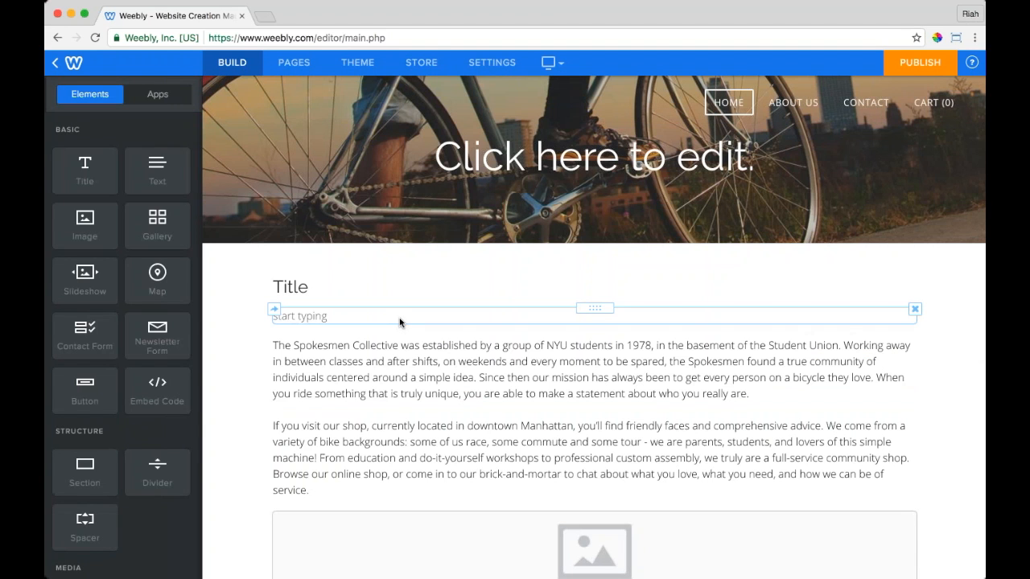
{"action": "scroll", "coordinate": [400, 322], "scroll_direction": "down", "scroll_amount": 5}
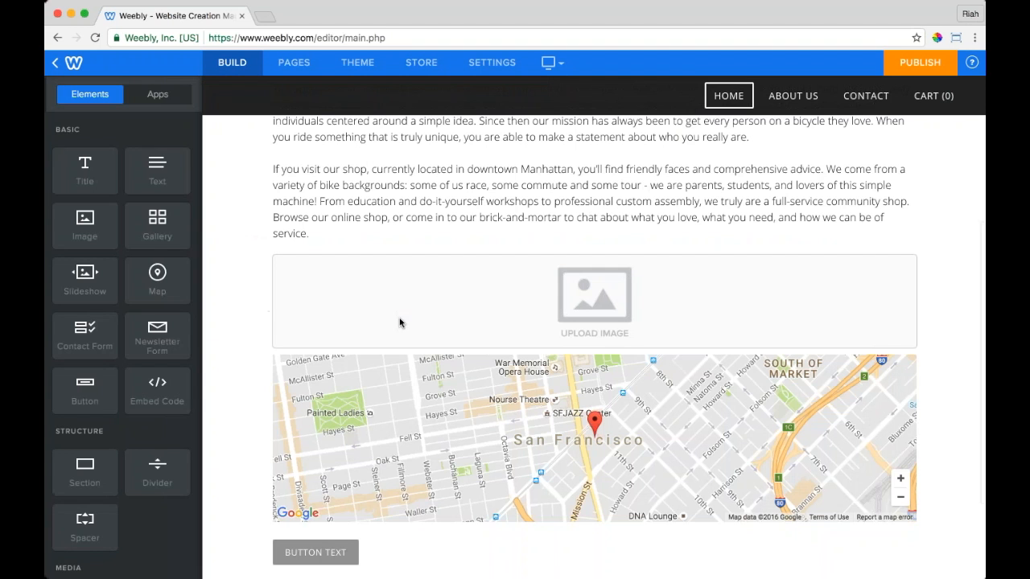
{"action": "left_click", "coordinate": [594, 288]}
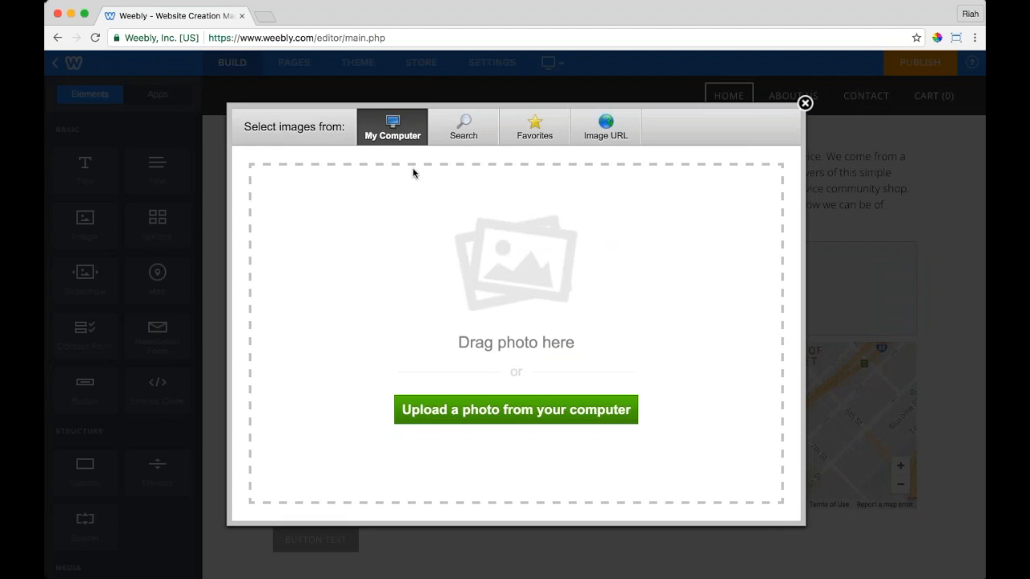
Step: Search online photos for 'bike' and browse the professional and free results
{"action": "left_click", "coordinate": [455, 137]}
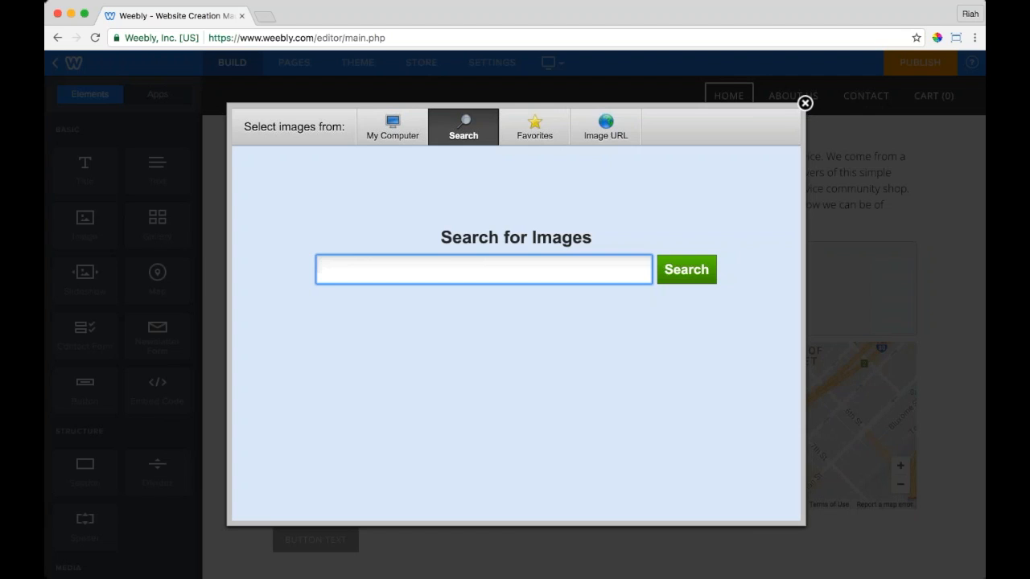
{"action": "type", "text": "ba"}
{"action": "key", "text": "BackSpace"}
{"action": "type", "text": "ike"}
{"action": "key", "text": "Return"}
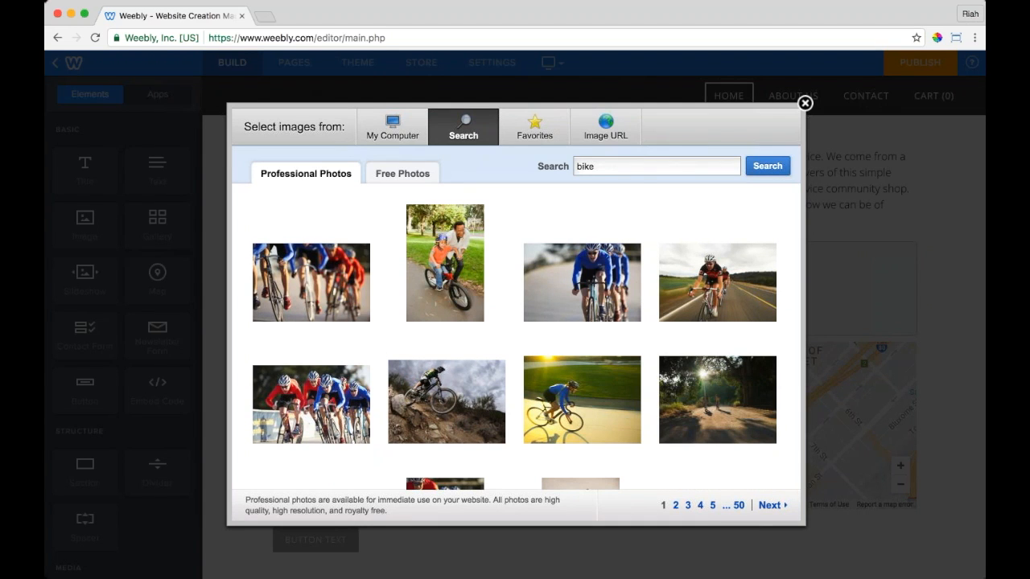
{"action": "mouse_move", "coordinate": [433, 305]}
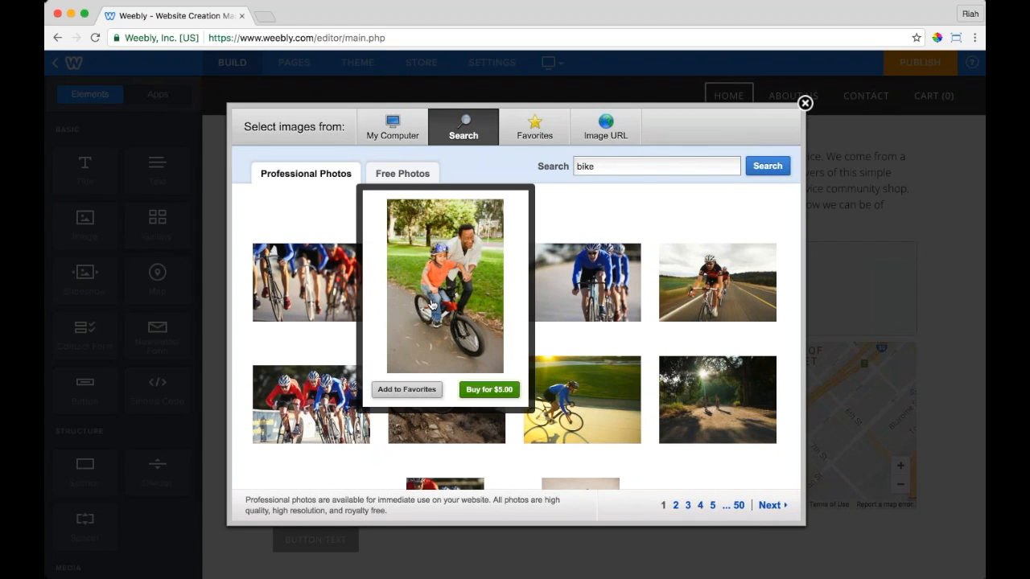
{"action": "mouse_move", "coordinate": [640, 305]}
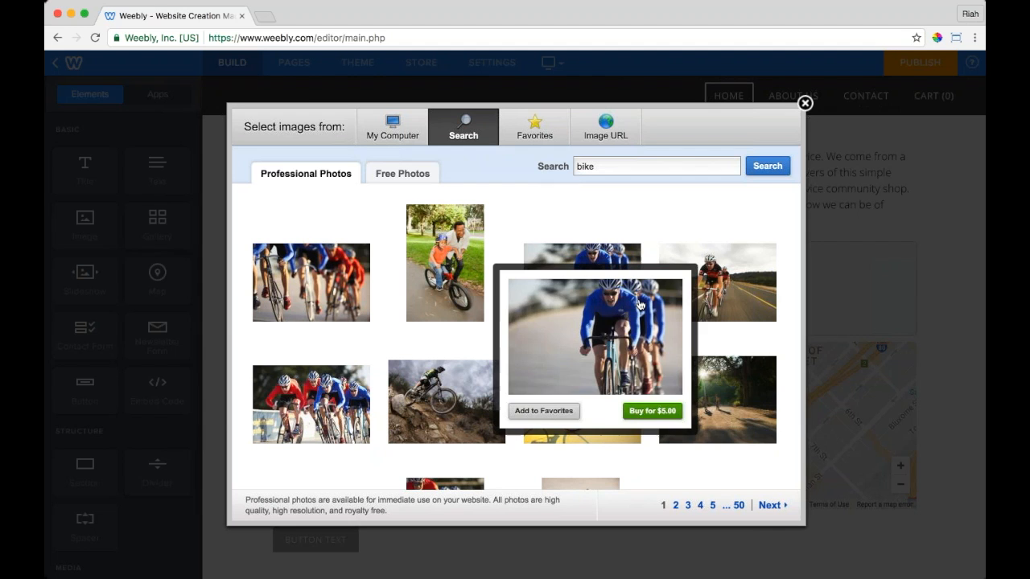
{"action": "left_click", "coordinate": [403, 174]}
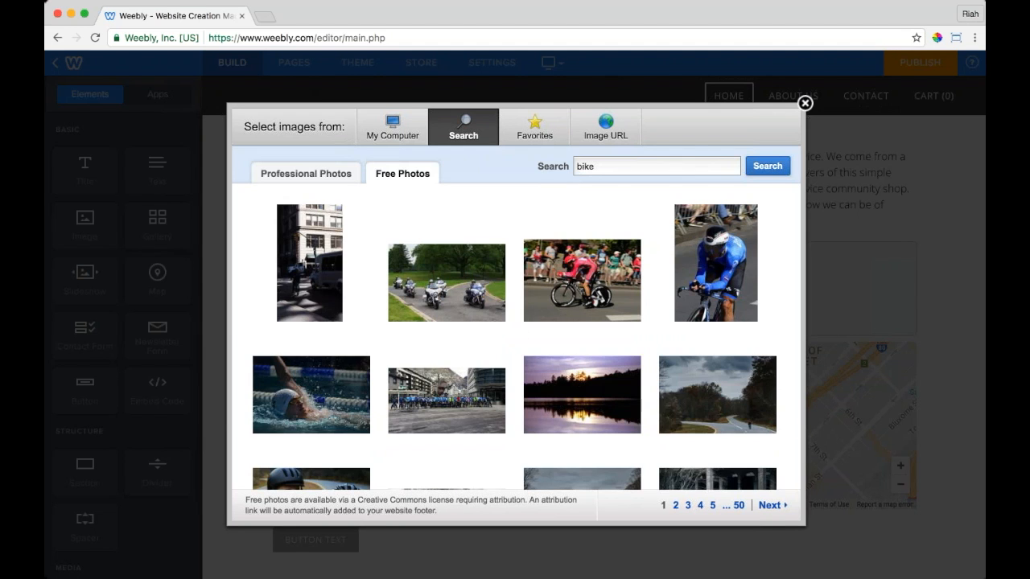
{"action": "scroll", "coordinate": [515, 338], "scroll_direction": "down", "scroll_amount": 10}
{"action": "mouse_move", "coordinate": [582, 348]}
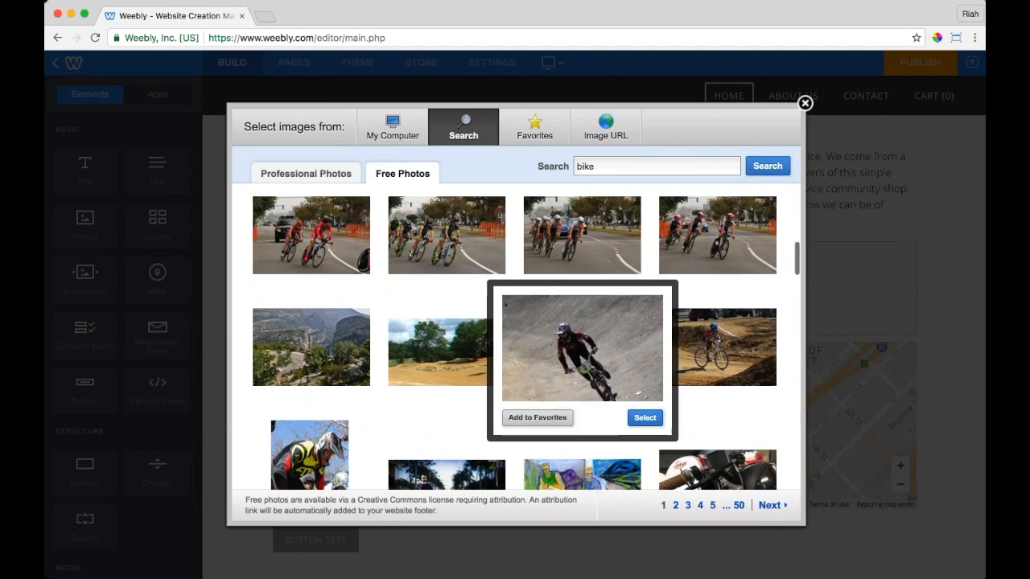
Step: Check the Image URL option, then upload a photo file from the computer
{"action": "left_click", "coordinate": [594, 142]}
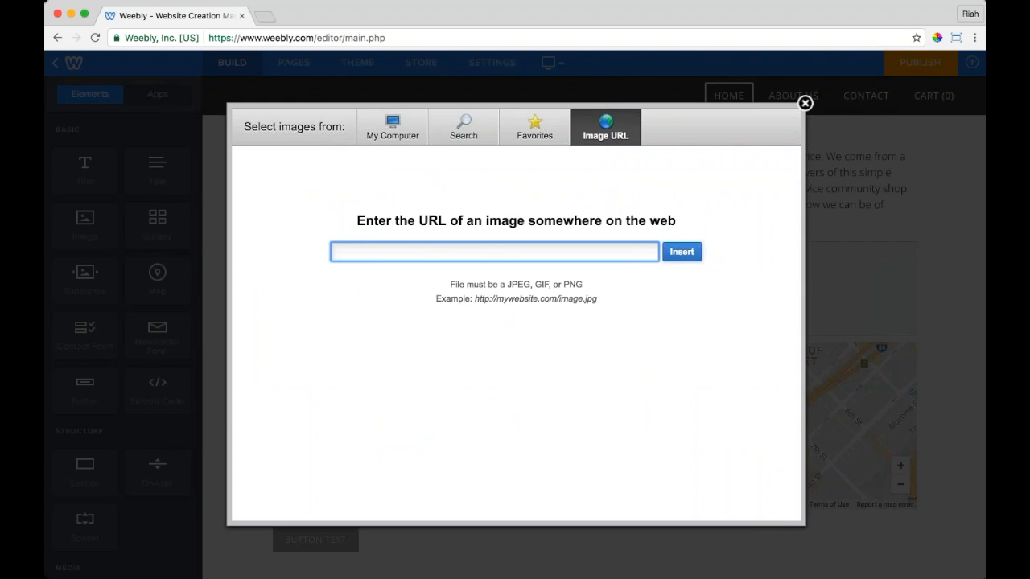
{"action": "left_click", "coordinate": [414, 137]}
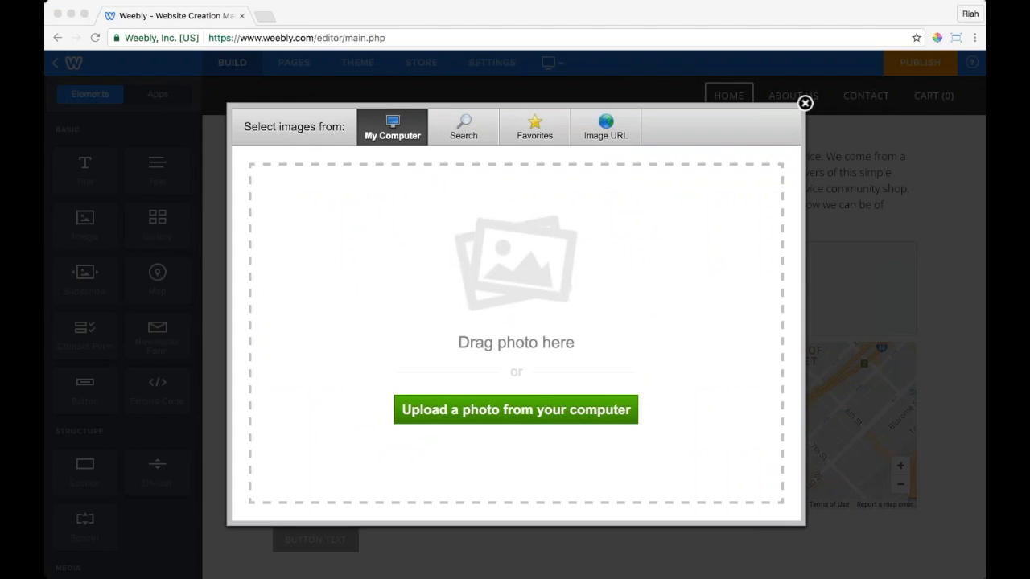
{"action": "left_click_drag", "start_coordinate": [586, 349], "coordinate": [541, 257]}
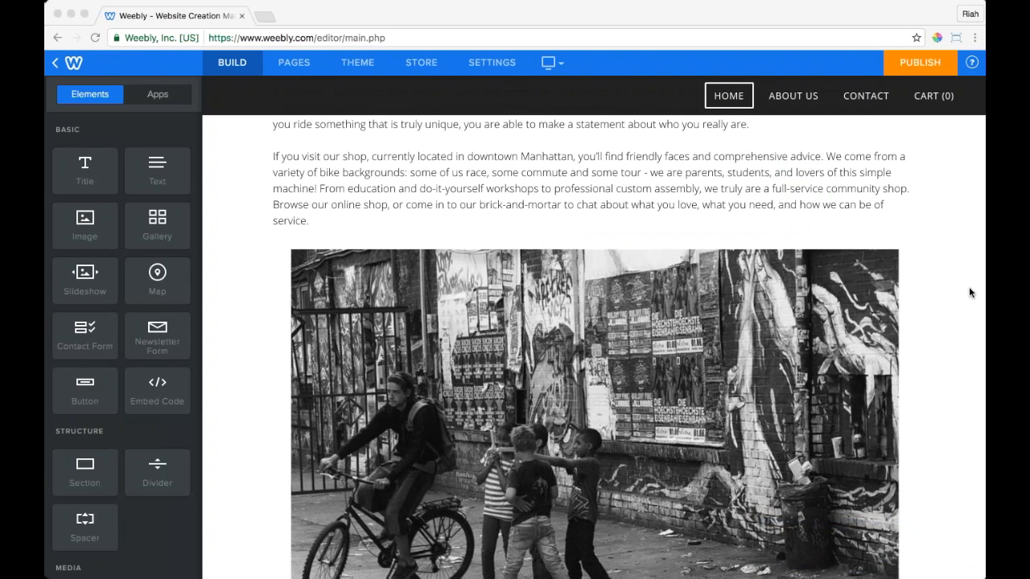
Step: Select the uploaded black-and-white cyclist photo below the story to open its Replace Image settings
{"action": "scroll", "coordinate": [959, 260], "scroll_direction": "down", "scroll_amount": 2}
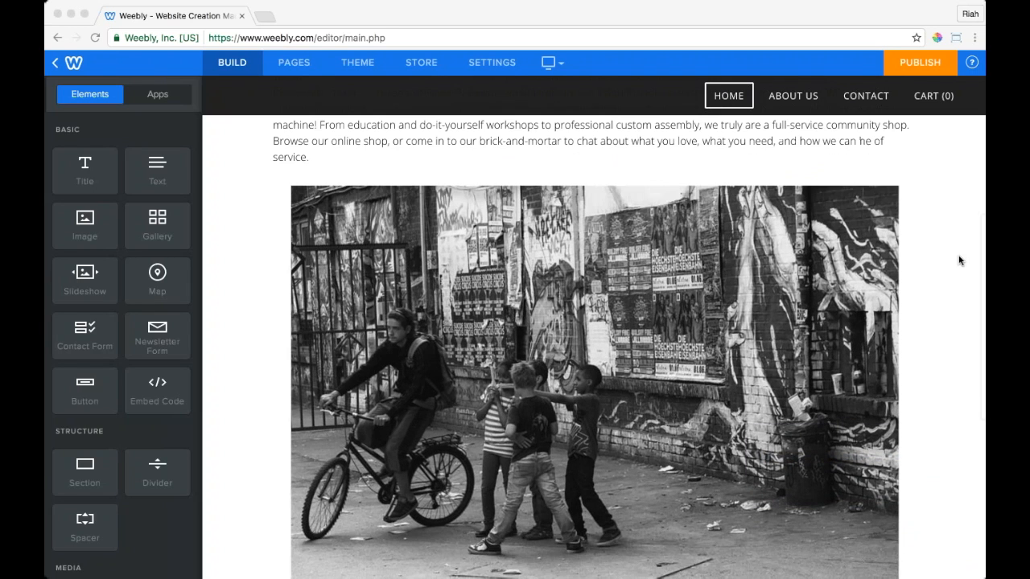
{"action": "scroll", "coordinate": [957, 264], "scroll_direction": "down", "scroll_amount": 1}
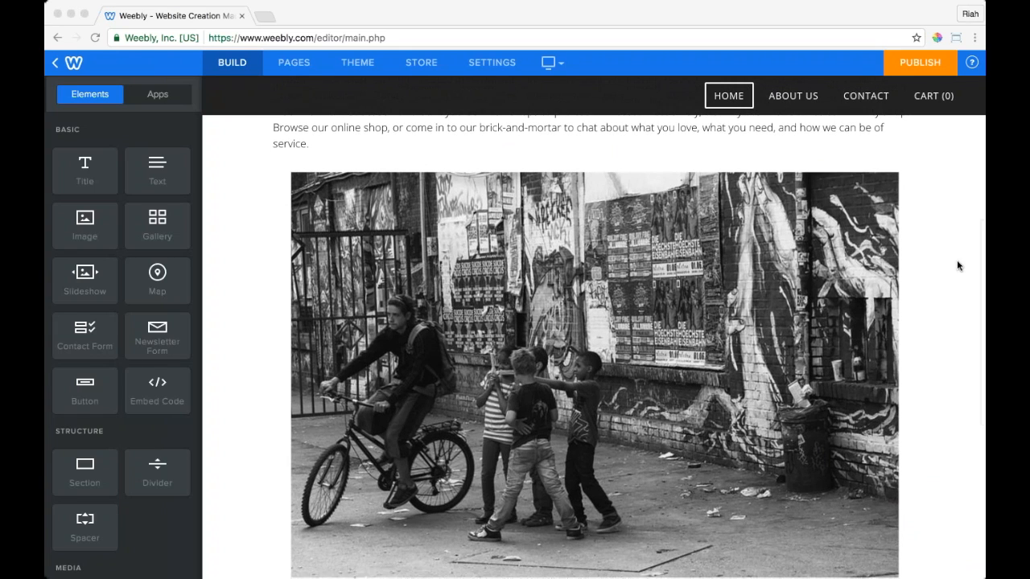
{"action": "scroll", "coordinate": [958, 263], "scroll_direction": "down", "scroll_amount": 2}
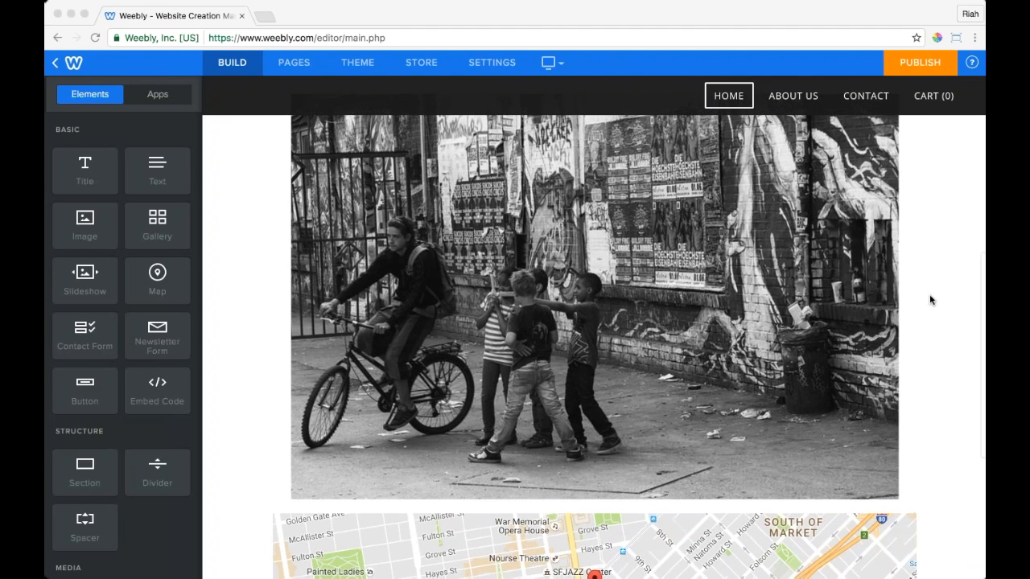
{"action": "scroll", "coordinate": [930, 300], "scroll_direction": "up", "scroll_amount": 5}
{"action": "scroll", "coordinate": [930, 301], "scroll_direction": "down", "scroll_amount": 5}
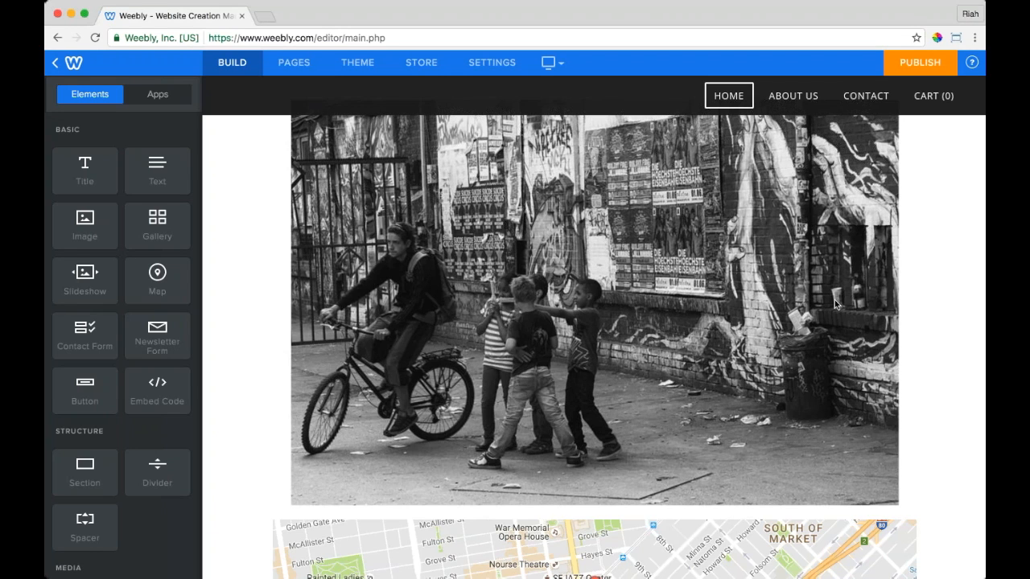
{"action": "left_click", "coordinate": [702, 307]}
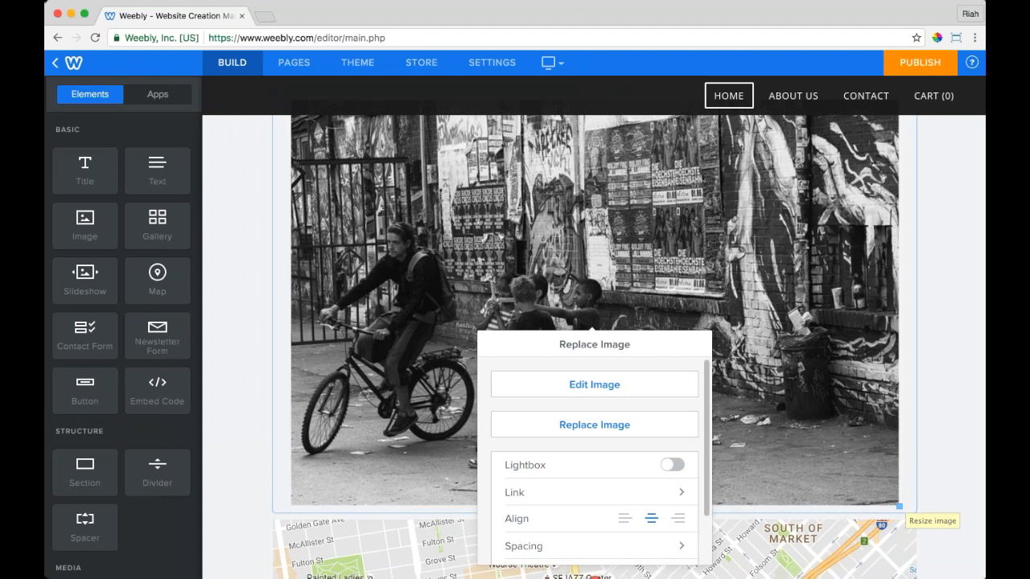
Step: Resize the cyclist photo, then open and cancel the image editor without changes
{"action": "left_click_drag", "start_coordinate": [899, 506], "coordinate": [768, 332]}
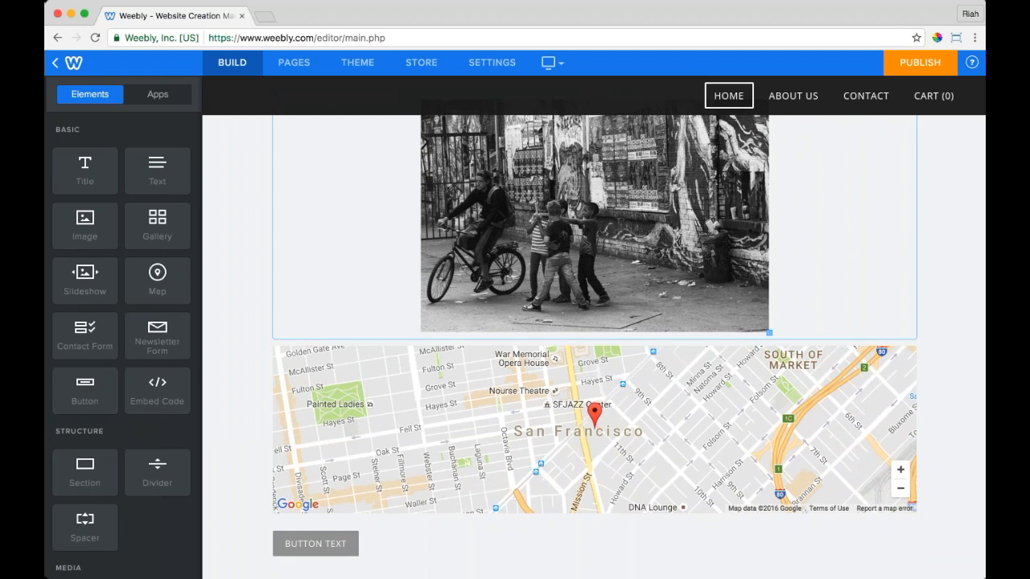
{"action": "left_click", "coordinate": [757, 315]}
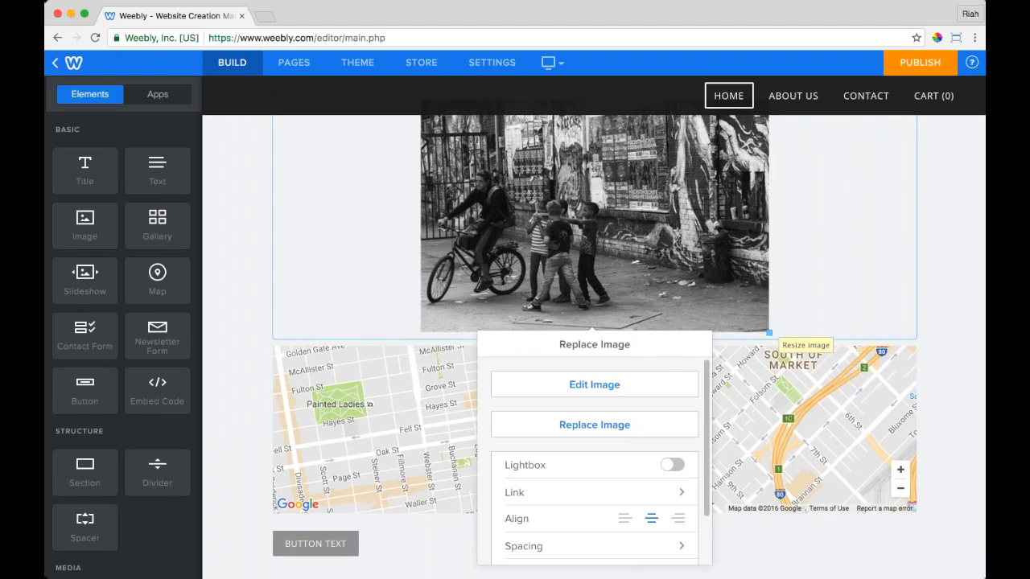
{"action": "left_click_drag", "start_coordinate": [769, 332], "coordinate": [877, 478]}
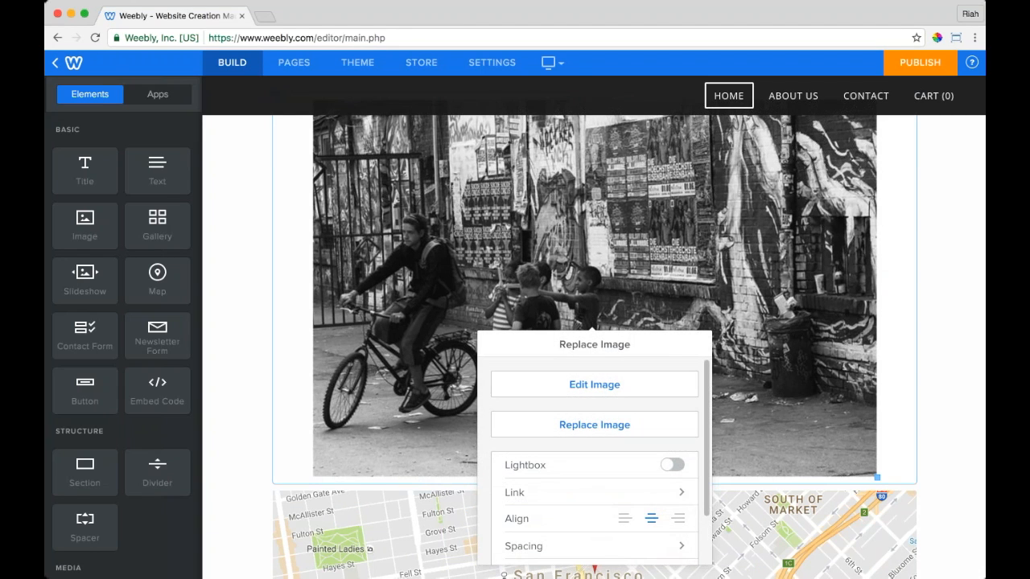
{"action": "left_click", "coordinate": [600, 394]}
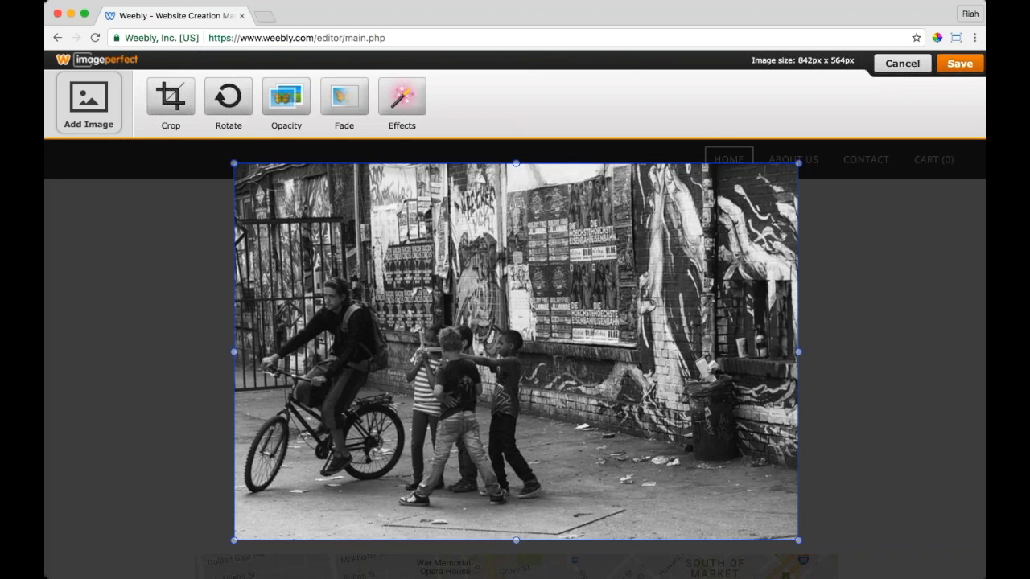
{"action": "left_click", "coordinate": [902, 63]}
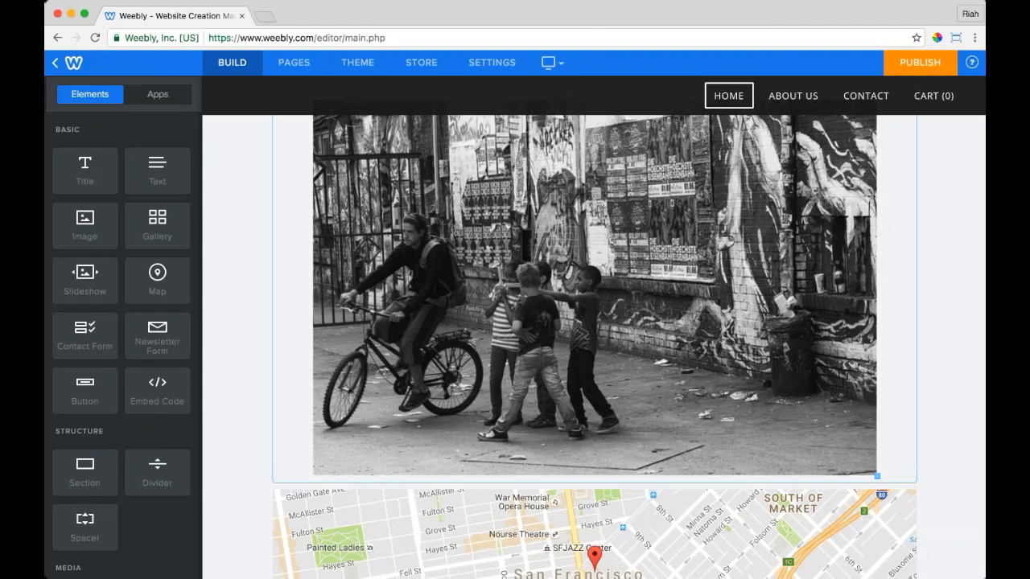
Step: Try the photo's link types (standard page, website URL, blog post), leaving no link added
{"action": "left_click", "coordinate": [732, 409]}
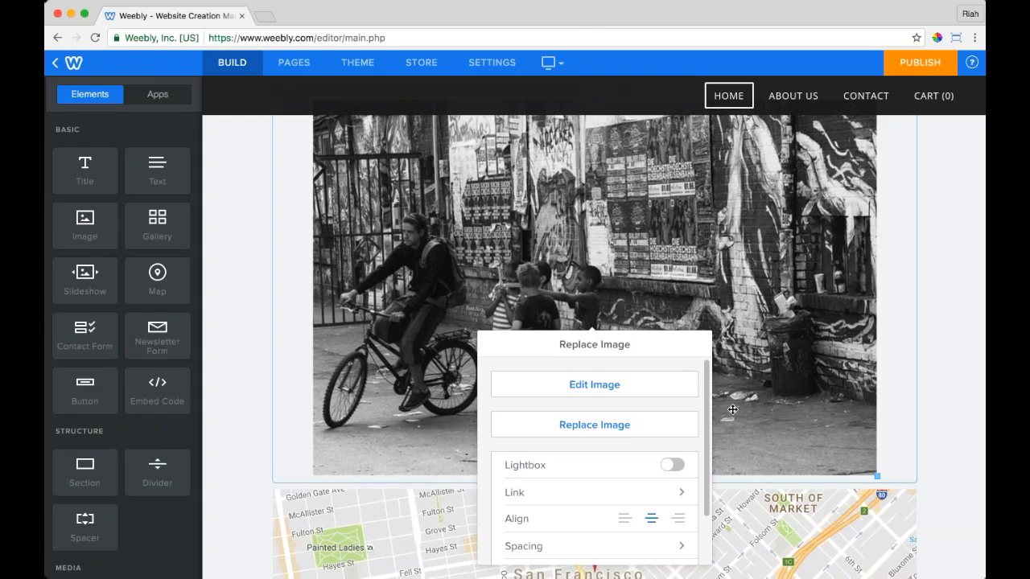
{"action": "scroll", "coordinate": [596, 424], "scroll_direction": "down", "scroll_amount": 2}
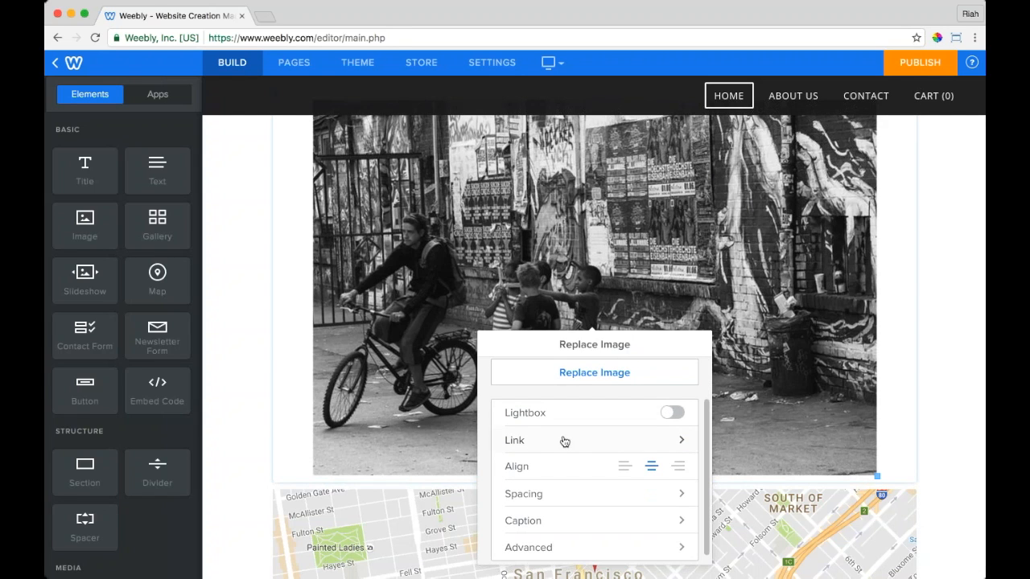
{"action": "left_click", "coordinate": [564, 442]}
{"action": "left_click", "coordinate": [618, 403]}
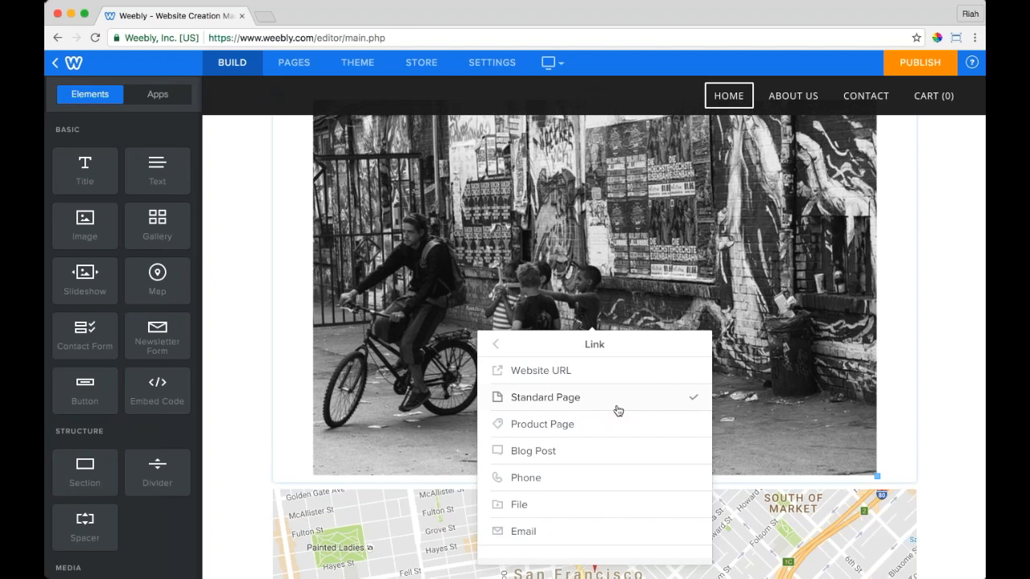
{"action": "left_click", "coordinate": [578, 379]}
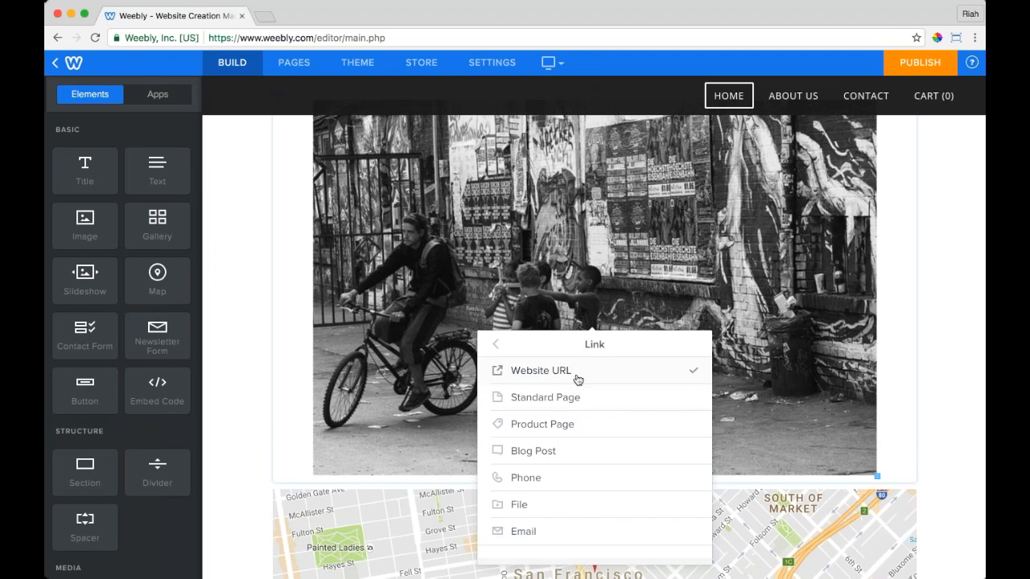
{"action": "left_click", "coordinate": [572, 402]}
{"action": "left_click", "coordinate": [557, 374]}
{"action": "left_click", "coordinate": [567, 459]}
{"action": "left_click", "coordinate": [496, 344]}
Step: Keep the photo centre-aligned, check its 10 top and bottom margins, then deselect it
{"action": "scroll", "coordinate": [600, 464], "scroll_direction": "down", "scroll_amount": 3}
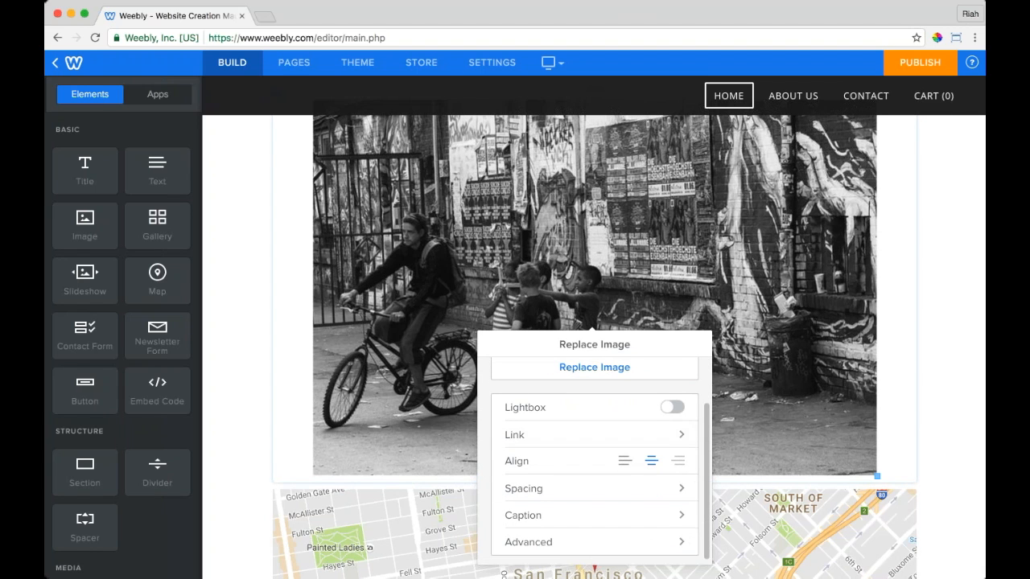
{"action": "left_click", "coordinate": [625, 461]}
{"action": "left_click", "coordinate": [651, 463]}
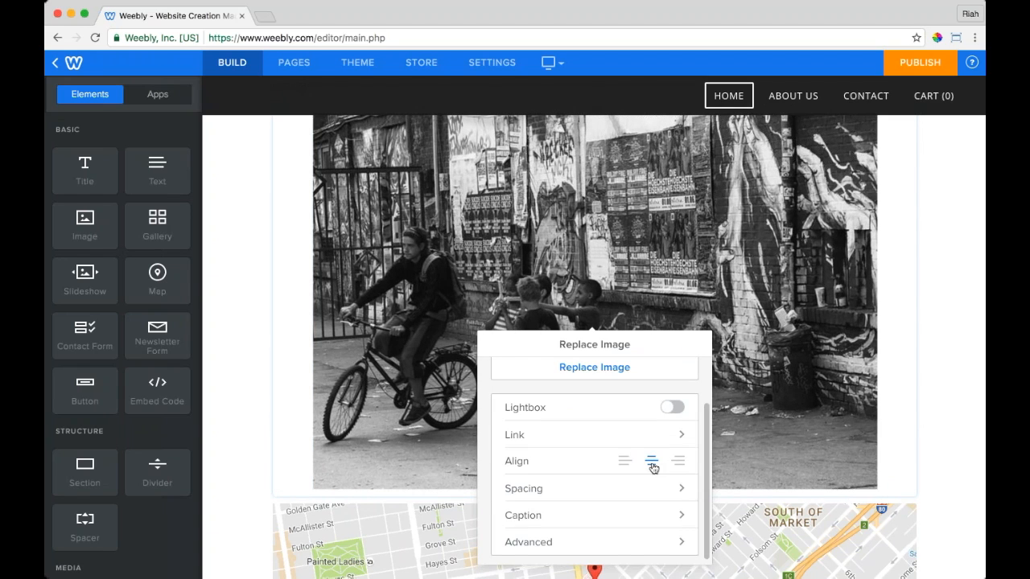
{"action": "left_click", "coordinate": [525, 488]}
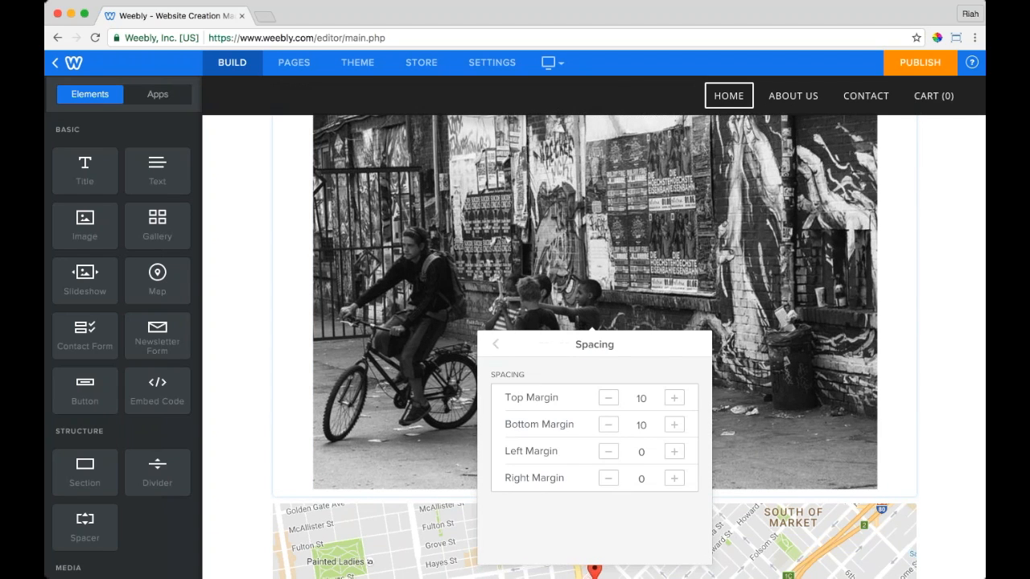
{"action": "left_click", "coordinate": [497, 348]}
{"action": "scroll", "coordinate": [642, 478], "scroll_direction": "down", "scroll_amount": 2}
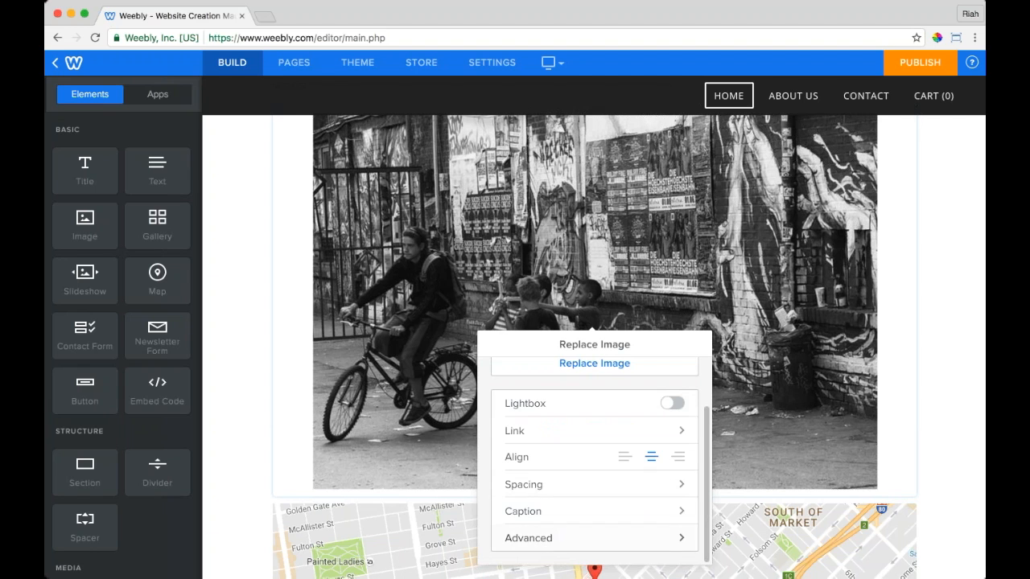
{"action": "scroll", "coordinate": [556, 527], "scroll_direction": "up", "scroll_amount": 3}
{"action": "left_click", "coordinate": [933, 309]}
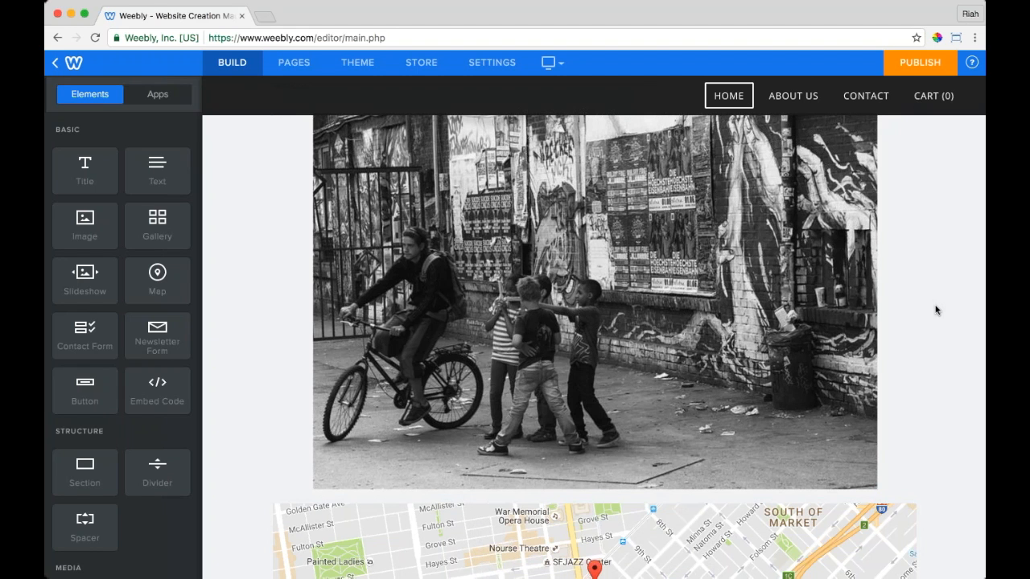
Step: Drop the cyclist photo at the top-left of the Spokesmen Collective story so the paragraph wraps beside it
{"action": "scroll", "coordinate": [935, 310], "scroll_direction": "up", "scroll_amount": 5}
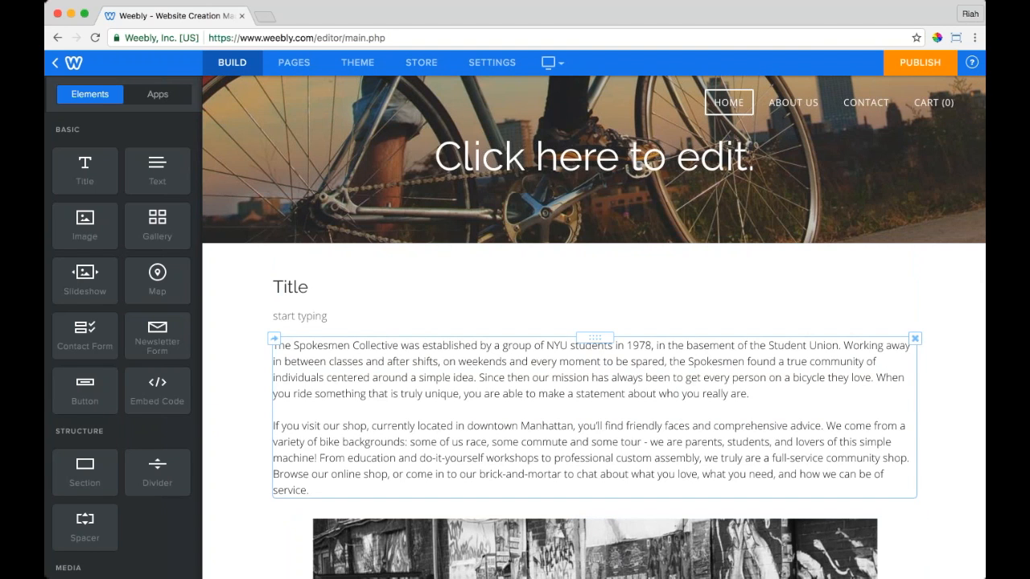
{"action": "scroll", "coordinate": [624, 378], "scroll_direction": "down", "scroll_amount": 5}
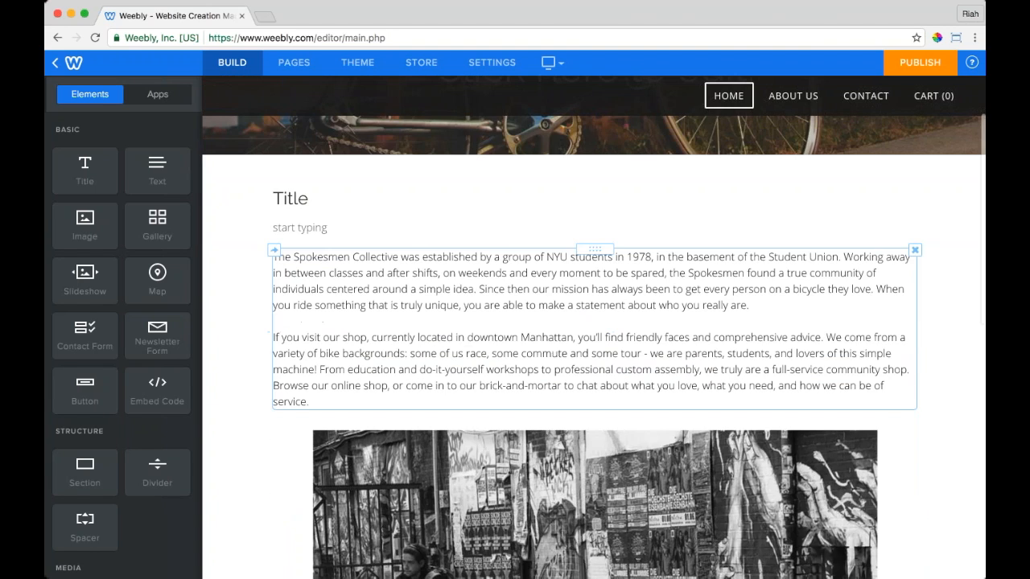
{"action": "scroll", "coordinate": [595, 346], "scroll_direction": "down", "scroll_amount": 5}
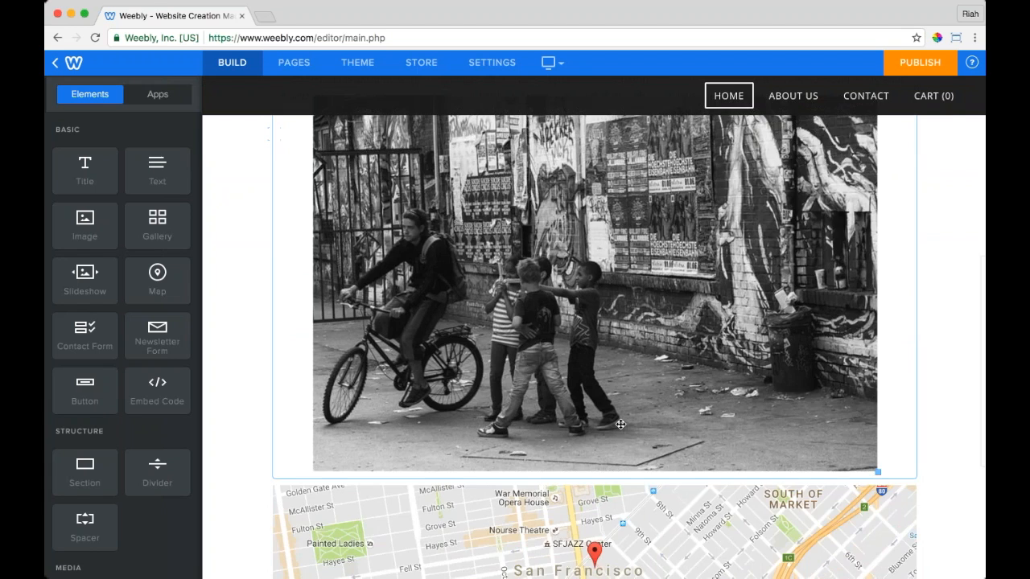
{"action": "scroll", "coordinate": [595, 346], "scroll_direction": "up", "scroll_amount": 5}
{"action": "scroll", "coordinate": [596, 346], "scroll_direction": "up", "scroll_amount": 3}
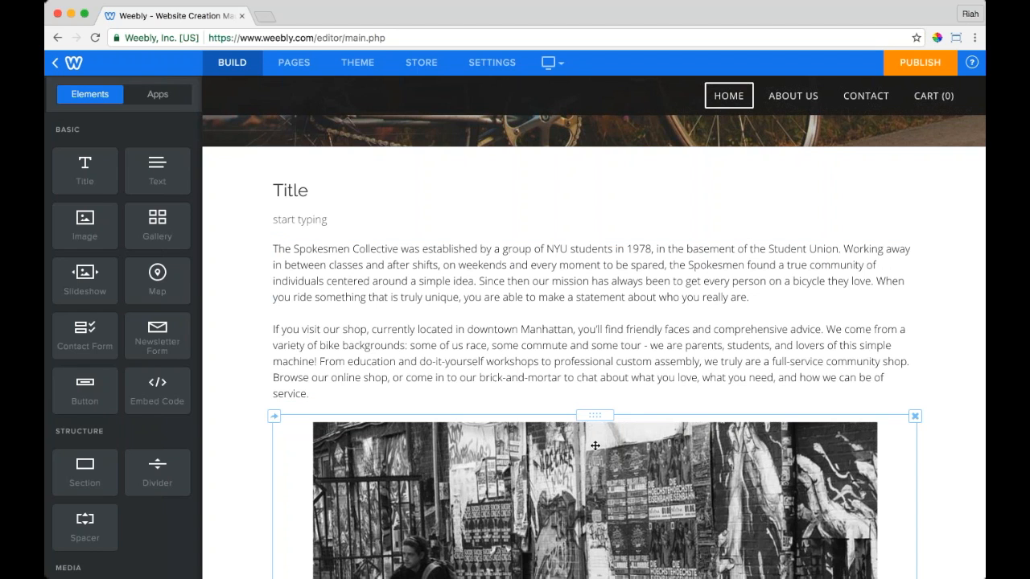
{"action": "left_click_drag", "start_coordinate": [596, 417], "coordinate": [486, 318]}
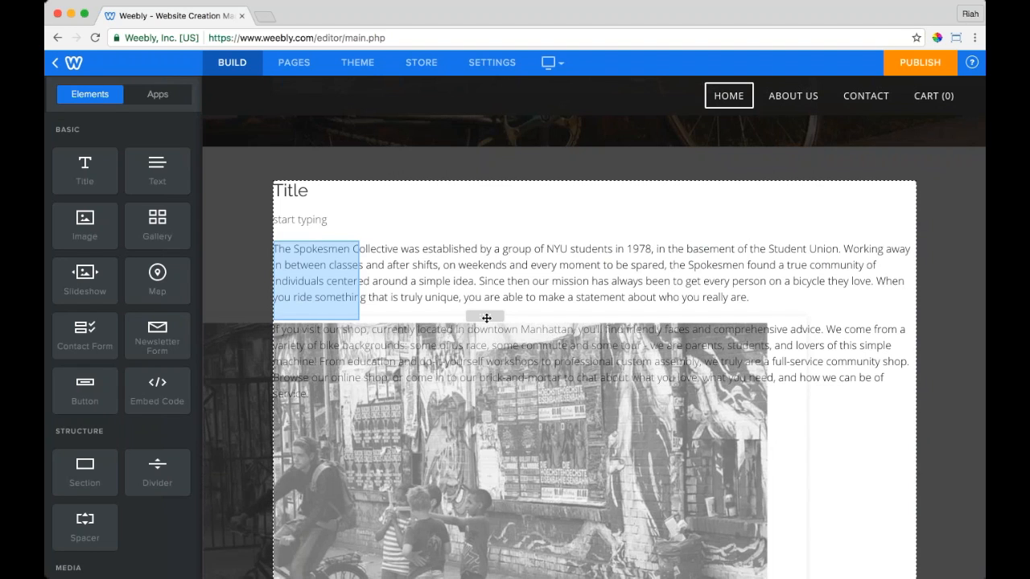
{"action": "left_click_drag", "start_coordinate": [486, 318], "coordinate": [470, 317]}
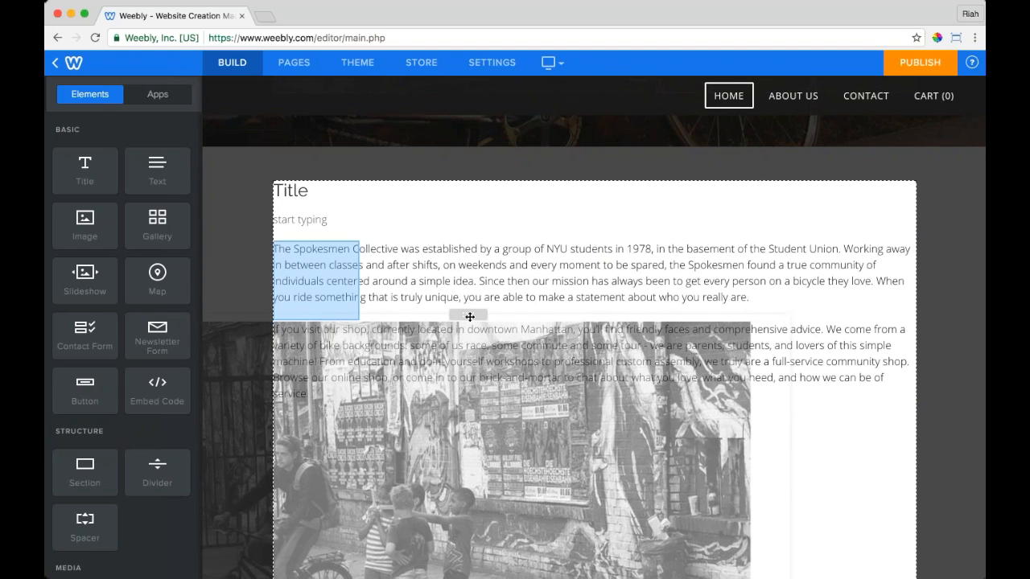
{"action": "mouse_move", "coordinate": [470, 317]}
{"action": "left_mouse_down"}
{"action": "mouse_move", "coordinate": [461, 306]}
{"action": "mouse_move", "coordinate": [470, 320]}
{"action": "left_mouse_up"}
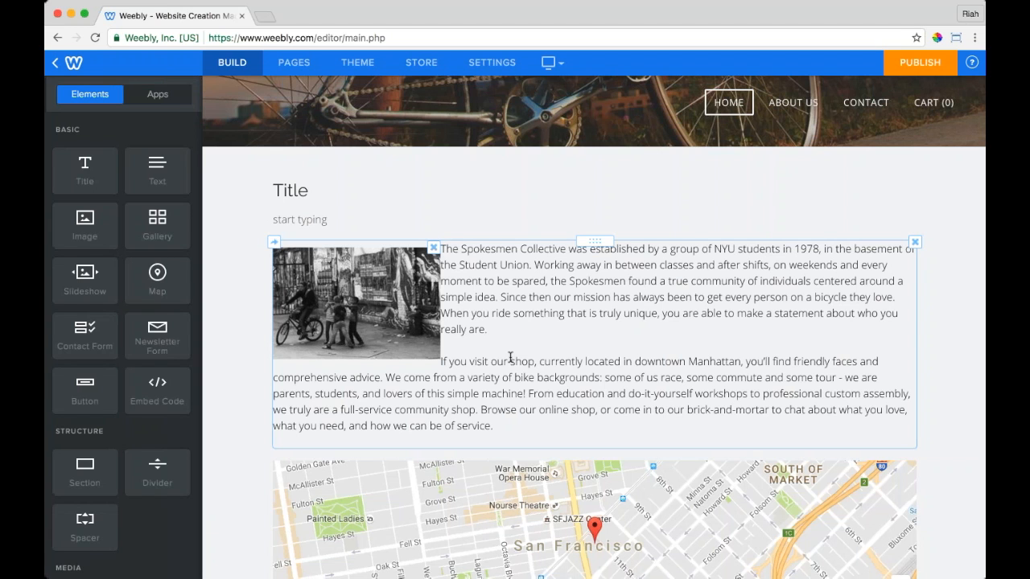
Step: Add an empty Image block above the Spokesmen Collective description
{"action": "left_click_drag", "start_coordinate": [84, 223], "coordinate": [604, 256]}
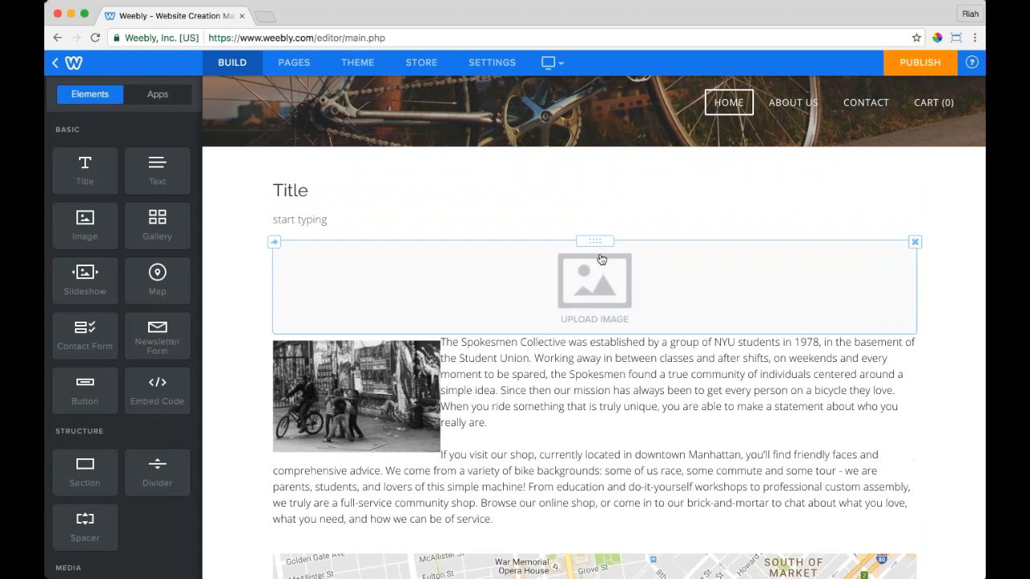
{"action": "left_click_drag", "start_coordinate": [596, 239], "coordinate": [555, 315]}
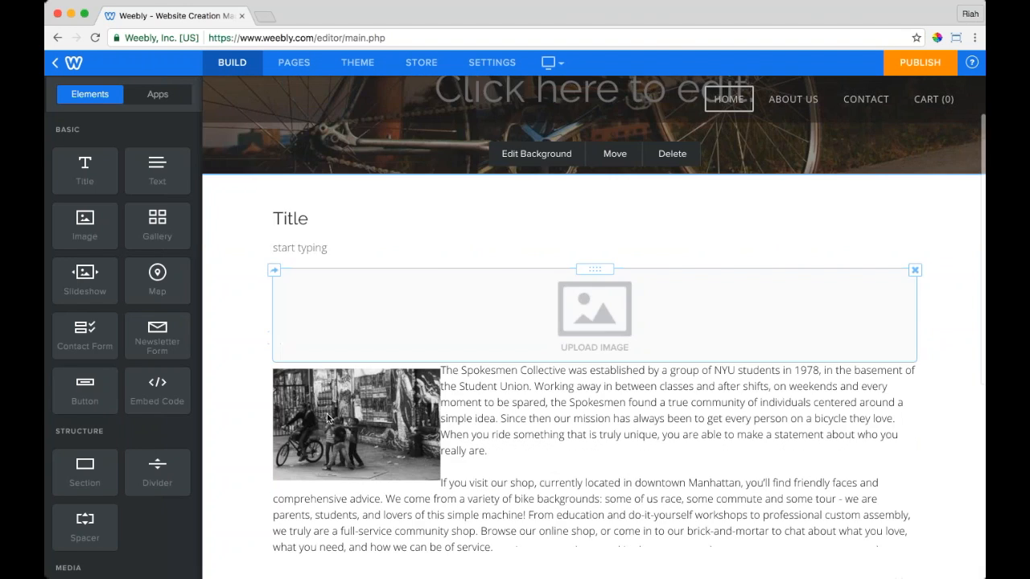
{"action": "scroll", "coordinate": [328, 418], "scroll_direction": "down", "scroll_amount": 2}
{"action": "left_click", "coordinate": [393, 288]}
{"action": "left_click", "coordinate": [485, 301]}
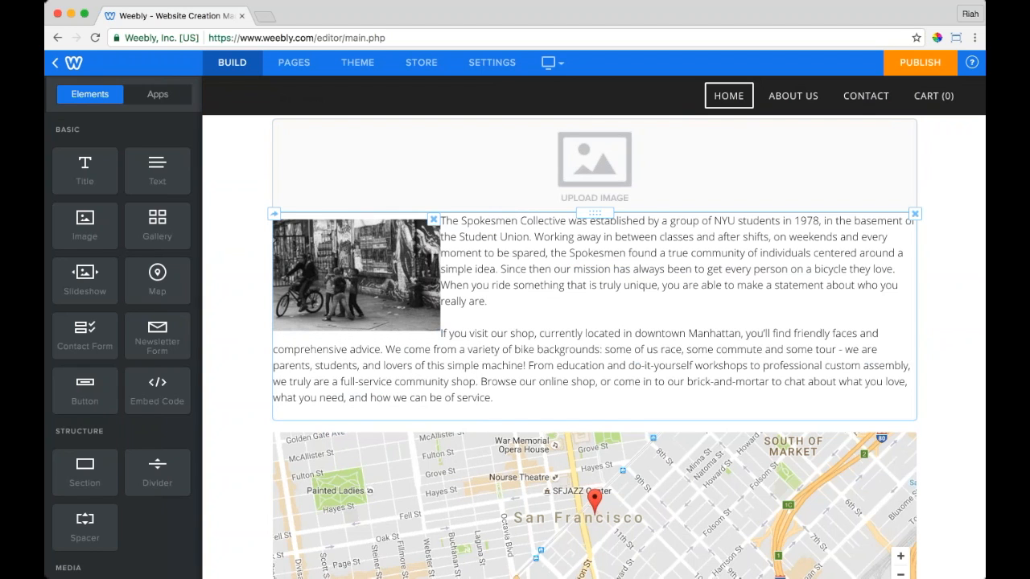
{"action": "left_click", "coordinate": [431, 297]}
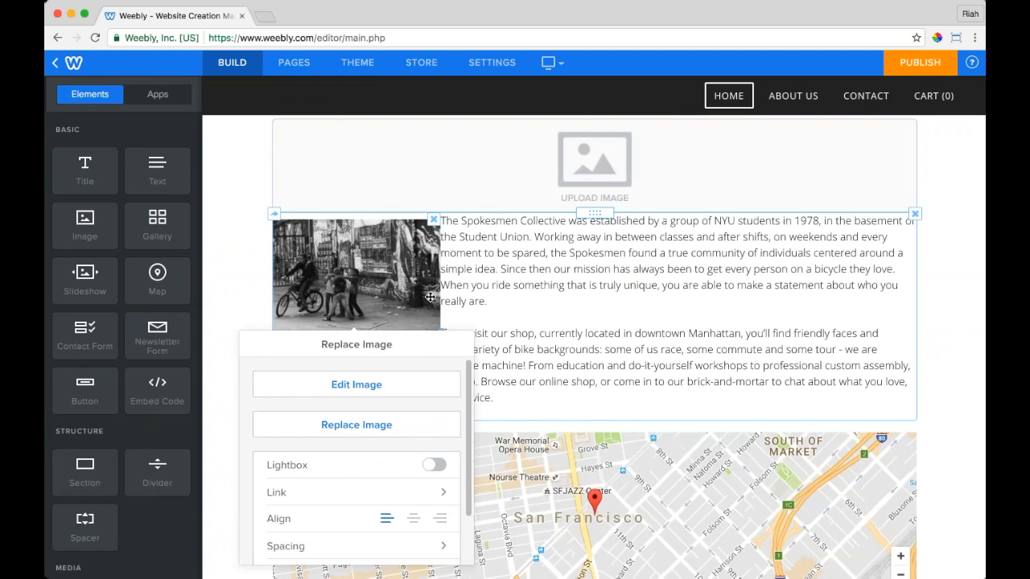
{"action": "left_click", "coordinate": [643, 272]}
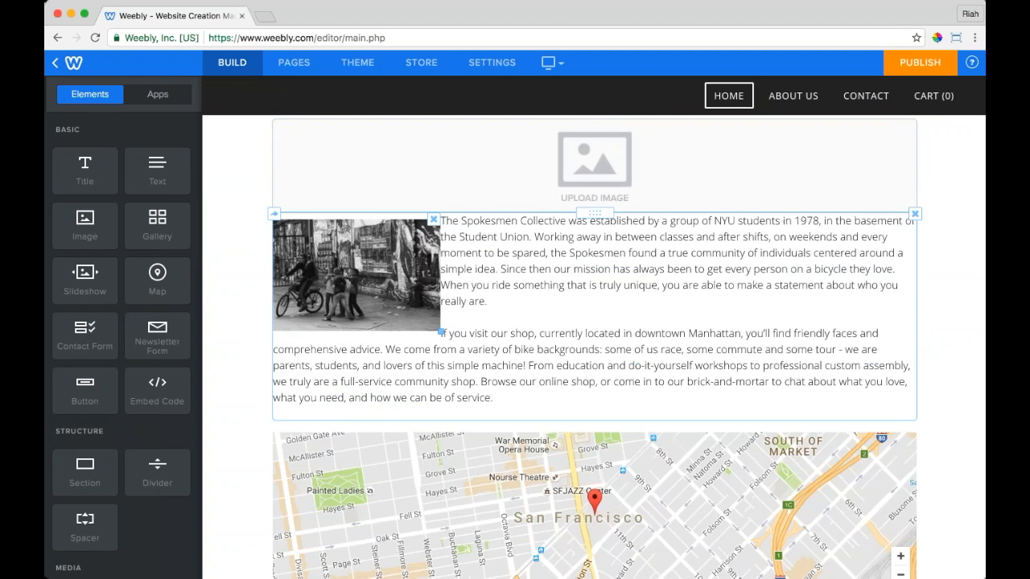
Step: Move the cyclist photo into its own column left of the story and enlarge it to fill it
{"action": "left_click_drag", "start_coordinate": [350, 235], "coordinate": [358, 213]}
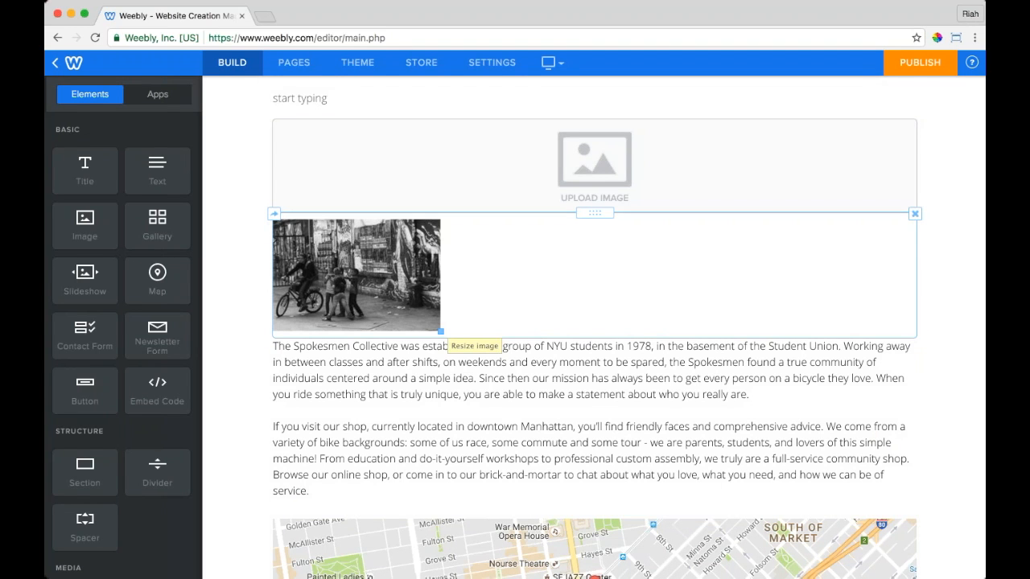
{"action": "left_click", "coordinate": [621, 218]}
{"action": "left_click", "coordinate": [594, 213]}
{"action": "left_click_drag", "start_coordinate": [594, 213], "coordinate": [346, 374]}
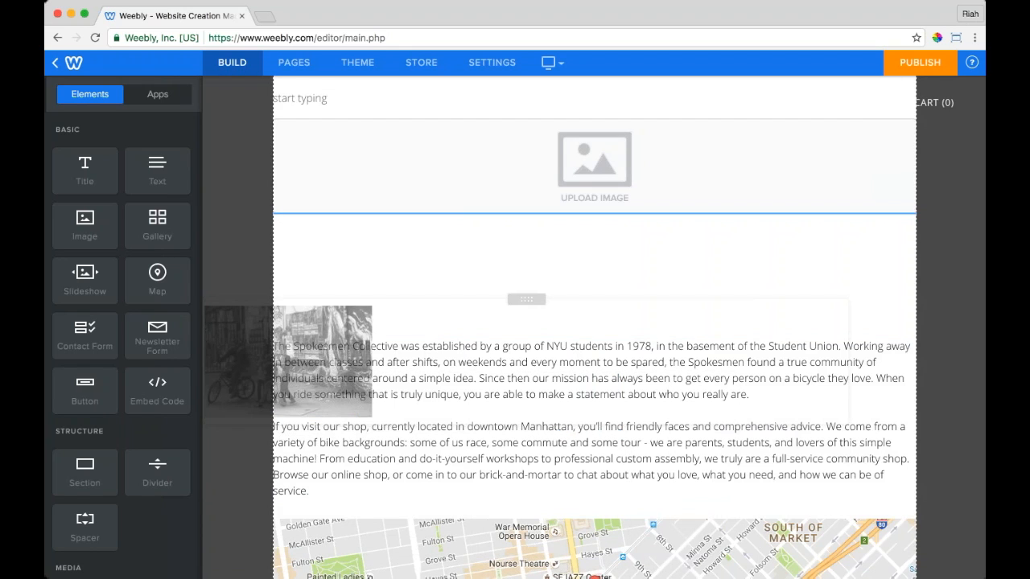
{"action": "left_click_drag", "start_coordinate": [517, 309], "coordinate": [272, 455]}
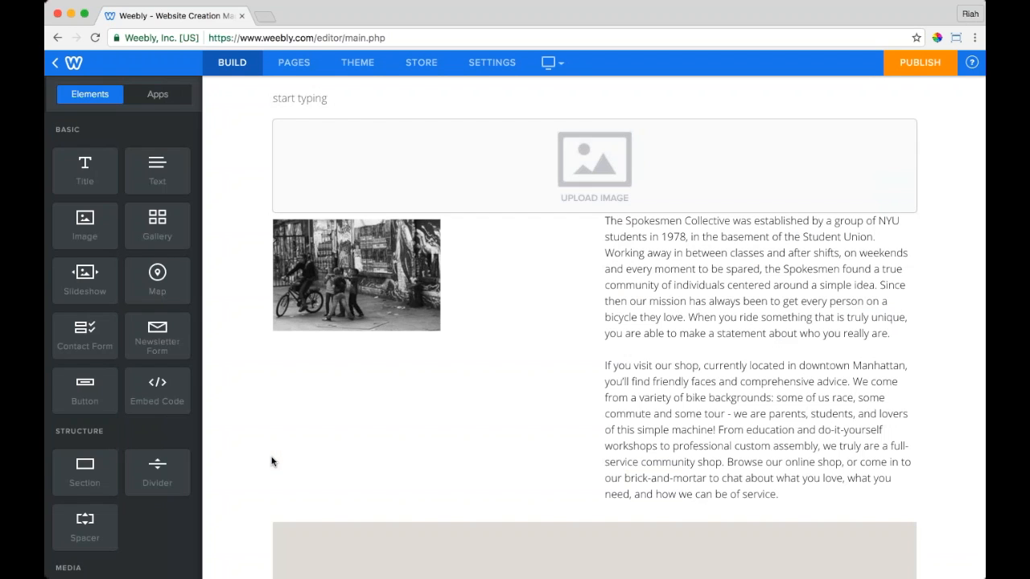
{"action": "left_click_drag", "start_coordinate": [441, 332], "coordinate": [614, 458]}
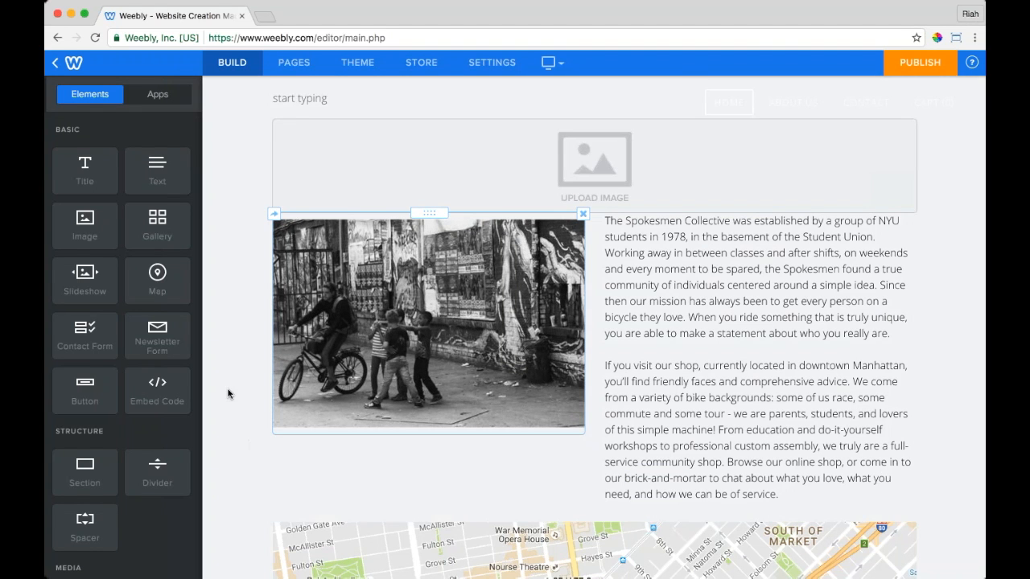
{"action": "scroll", "coordinate": [510, 306], "scroll_direction": "up", "scroll_amount": 3}
Step: Adjust the column divider so the cyclist photo takes about two-fifths of the row beside the story
{"action": "scroll", "coordinate": [510, 306], "scroll_direction": "down", "scroll_amount": 6}
{"action": "scroll", "coordinate": [510, 306], "scroll_direction": "up", "scroll_amount": 4}
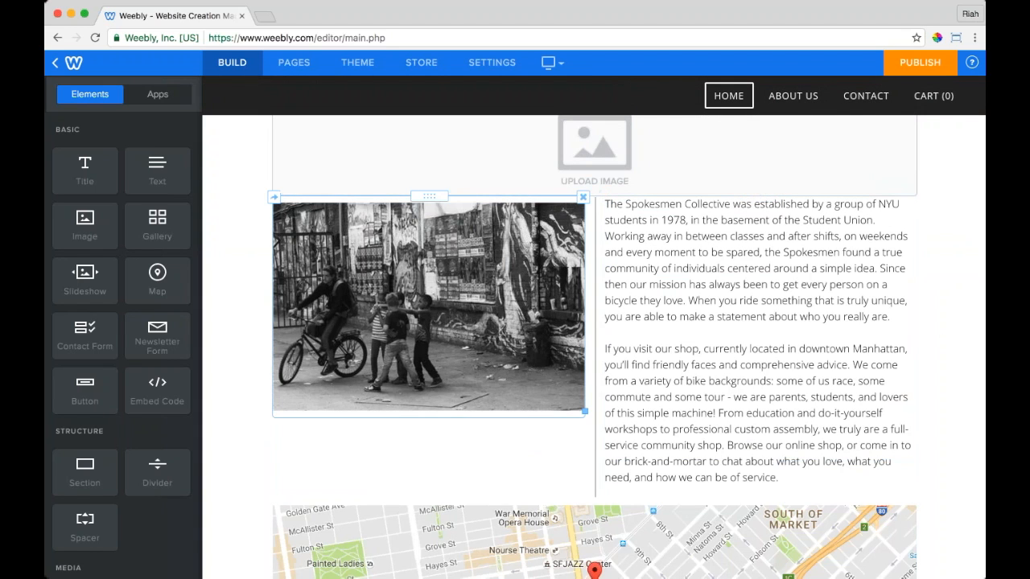
{"action": "left_click_drag", "start_coordinate": [432, 195], "coordinate": [572, 269]}
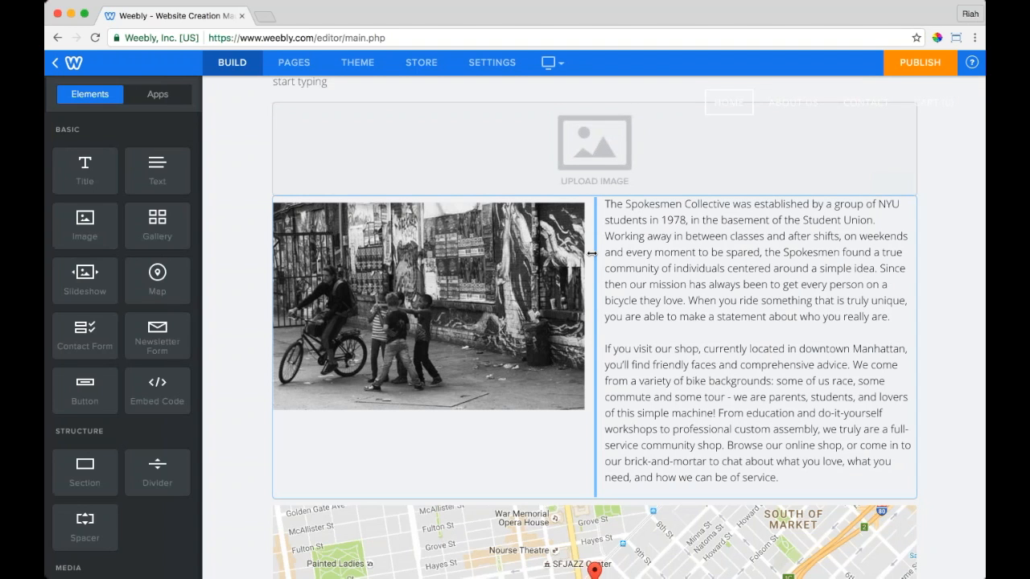
{"action": "left_click_drag", "start_coordinate": [591, 253], "coordinate": [668, 332]}
{"action": "left_click_drag", "start_coordinate": [562, 334], "coordinate": [606, 331]}
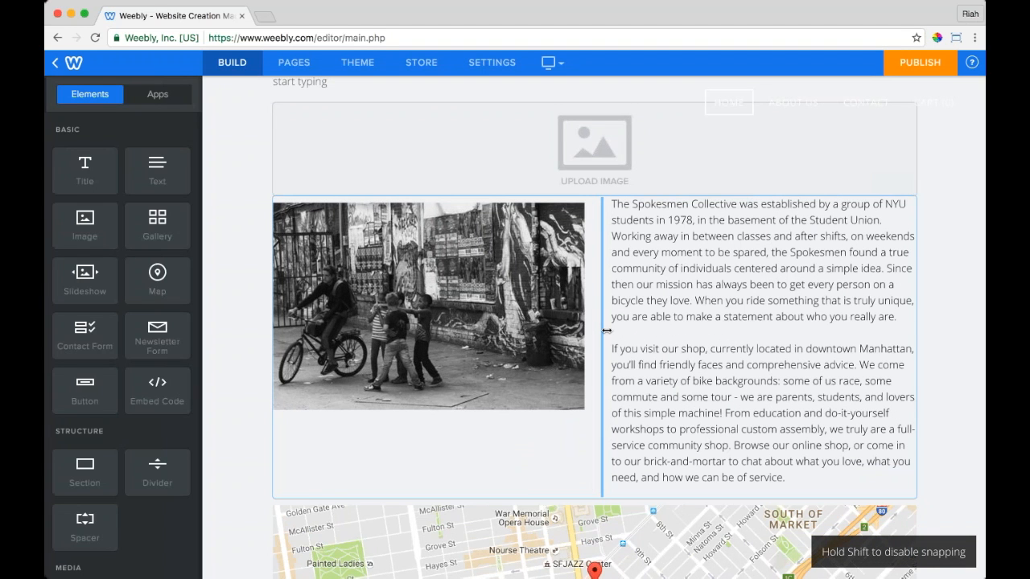
{"action": "left_click_drag", "start_coordinate": [607, 330], "coordinate": [607, 329]}
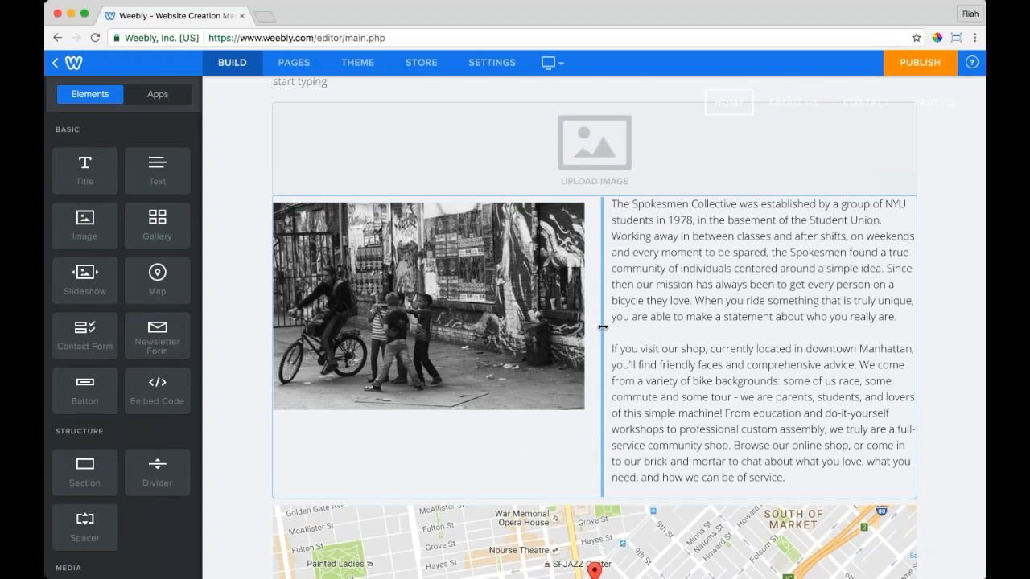
{"action": "left_click_drag", "start_coordinate": [603, 327], "coordinate": [603, 327]}
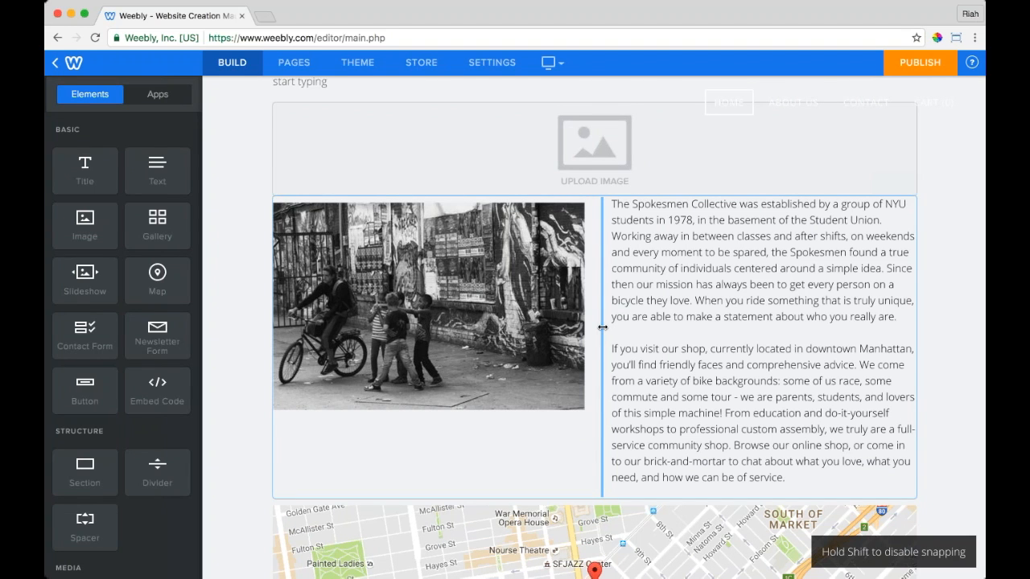
{"action": "left_click_drag", "start_coordinate": [603, 328], "coordinate": [545, 348]}
{"action": "scroll", "coordinate": [973, 342], "scroll_direction": "up", "scroll_amount": 5}
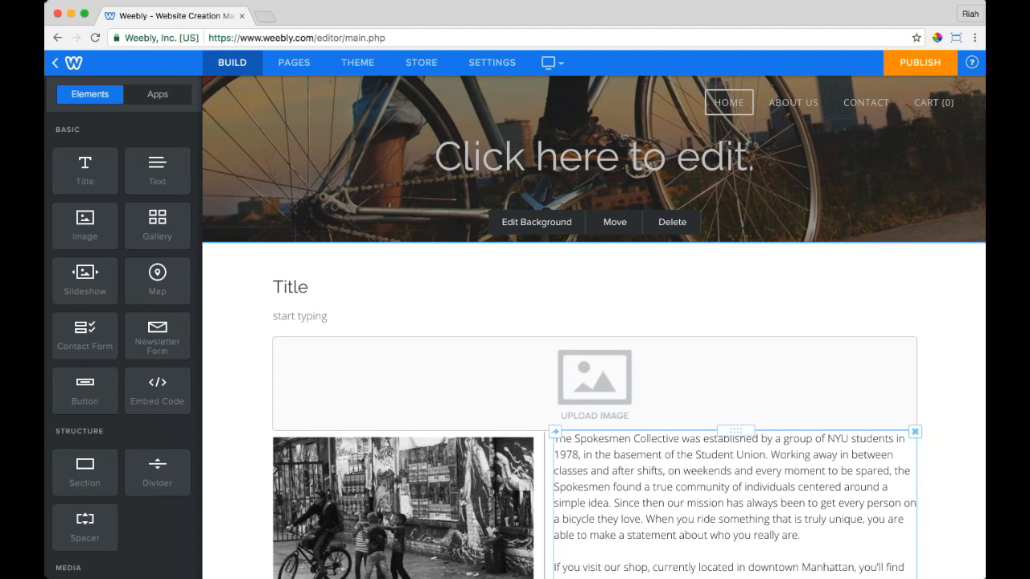
Step: Place the empty Upload Image block above Title, copy it to the Contact page, then delete it here
{"action": "scroll", "coordinate": [660, 424], "scroll_direction": "down", "scroll_amount": 1}
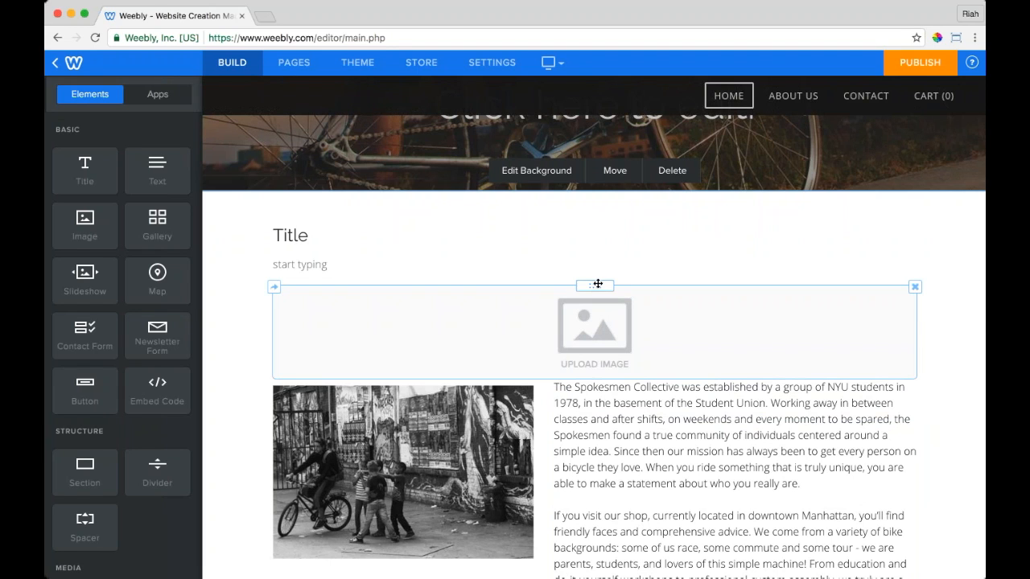
{"action": "left_click_drag", "start_coordinate": [598, 285], "coordinate": [519, 226]}
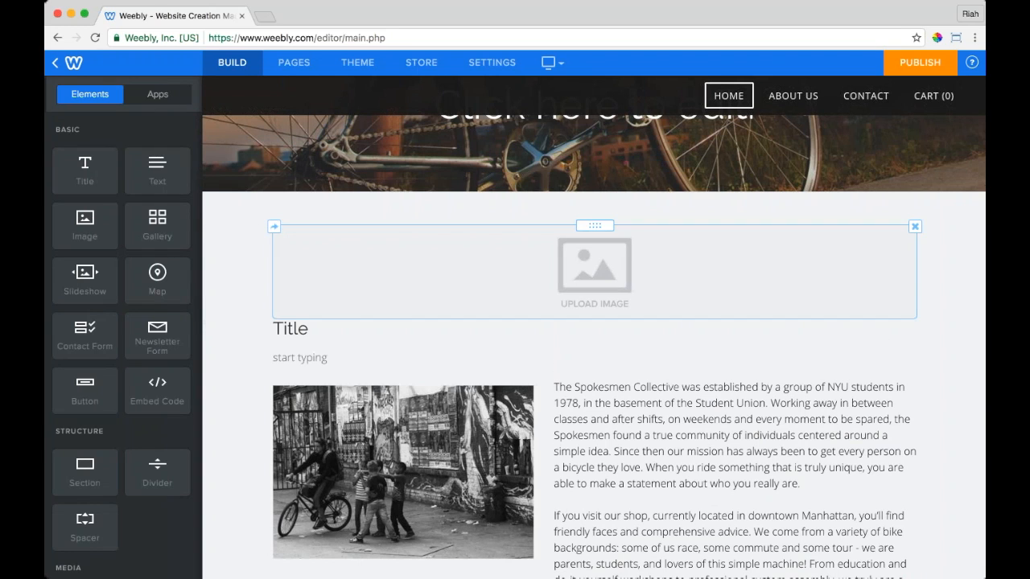
{"action": "left_click", "coordinate": [274, 230]}
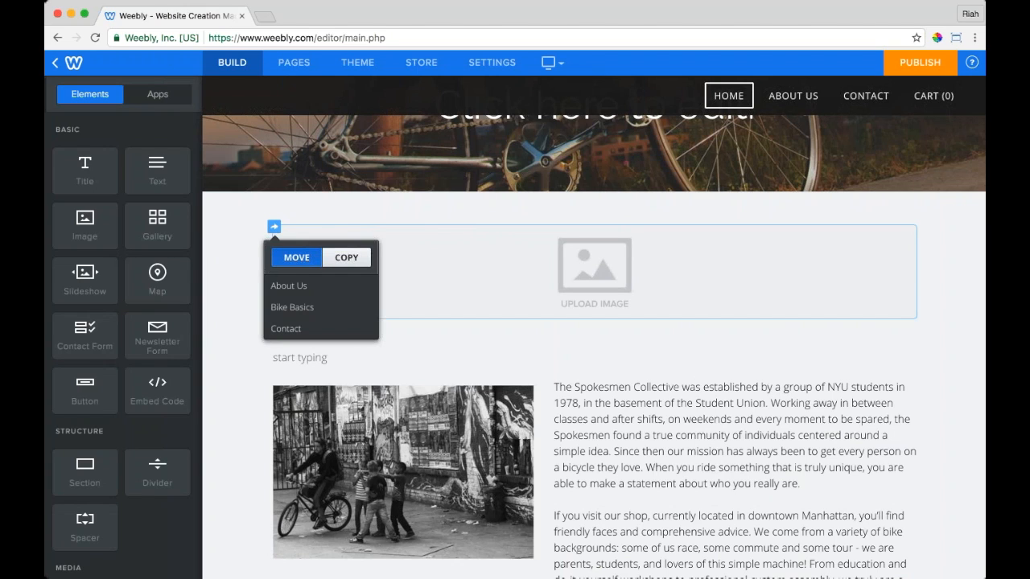
{"action": "left_click", "coordinate": [351, 259]}
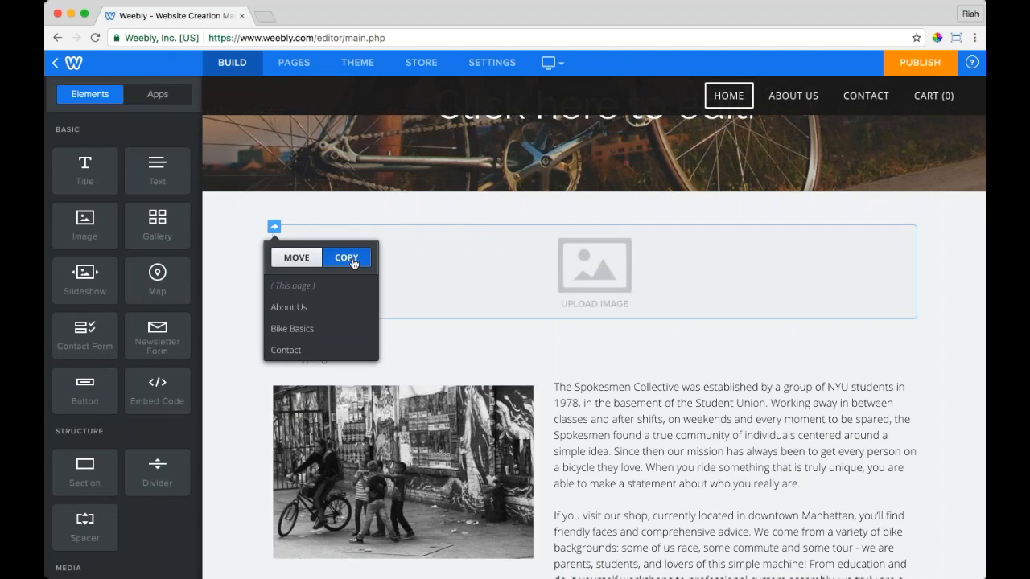
{"action": "left_click", "coordinate": [300, 350]}
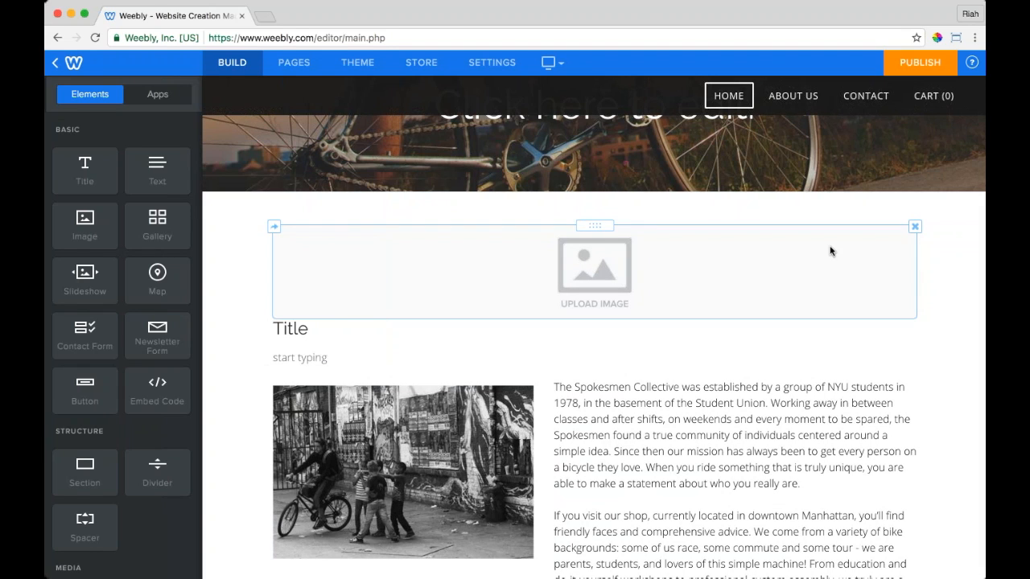
{"action": "left_click", "coordinate": [915, 227]}
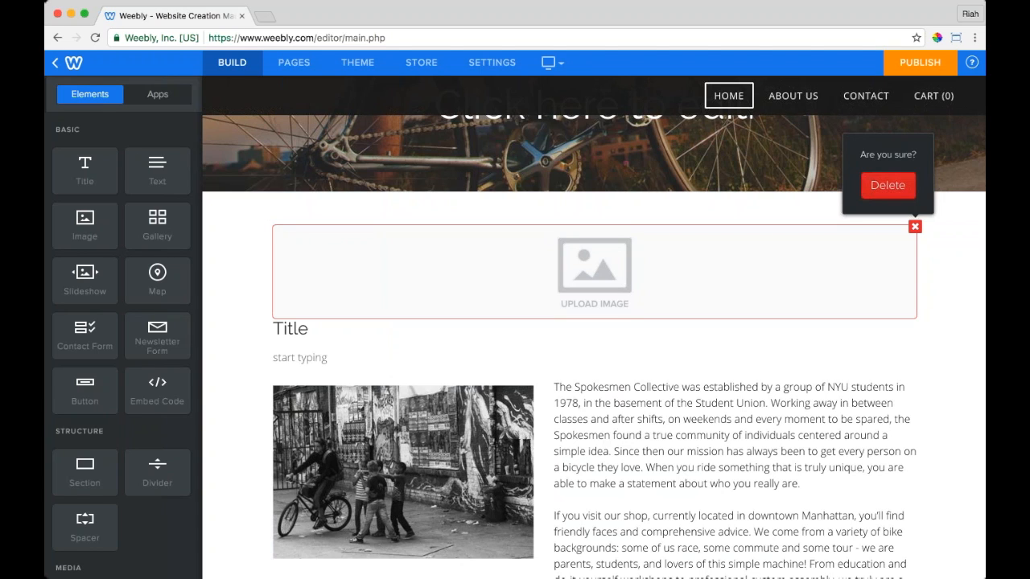
{"action": "left_click", "coordinate": [887, 186]}
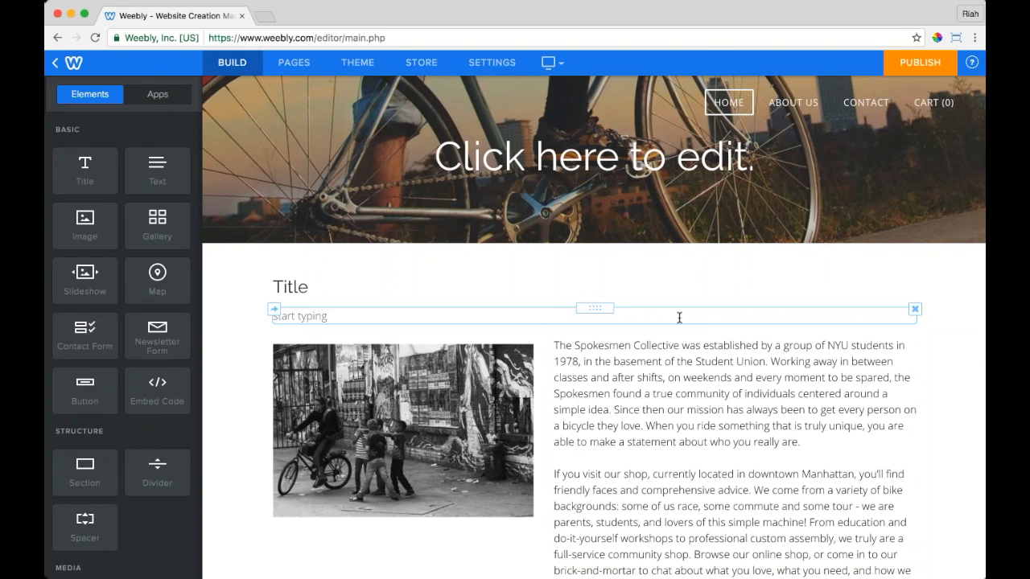
Step: Delete the empty 'start typing' text block and rename the Title heading to 'About Us'
{"action": "left_click", "coordinate": [915, 309]}
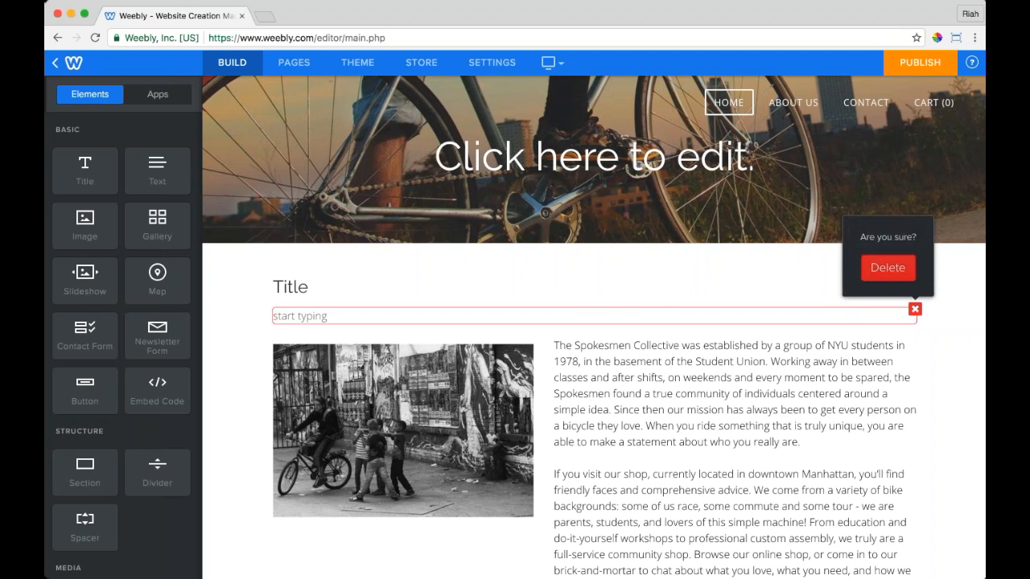
{"action": "left_click", "coordinate": [887, 267]}
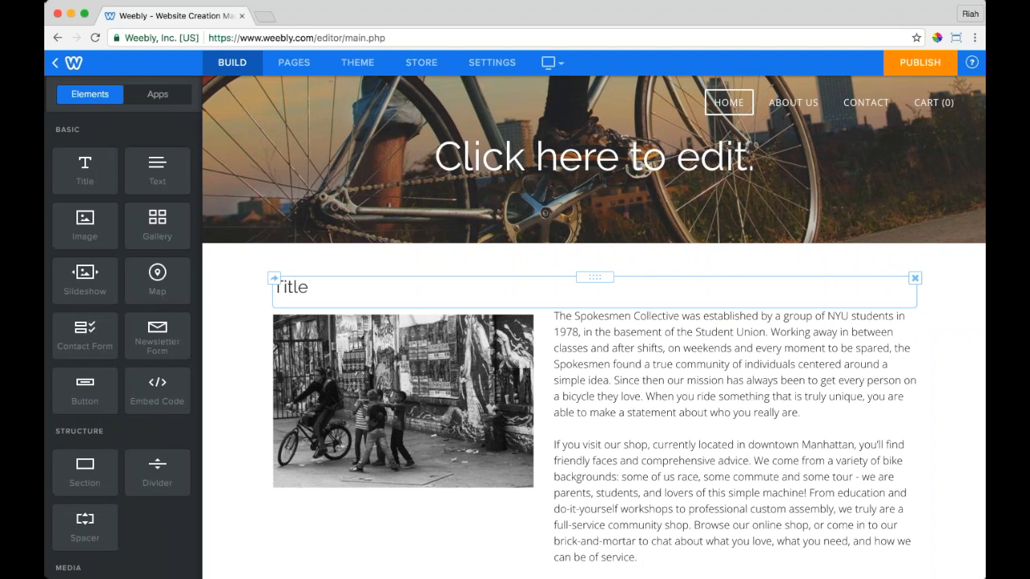
{"action": "double_click", "coordinate": [295, 288]}
{"action": "type", "text": "About Us"}
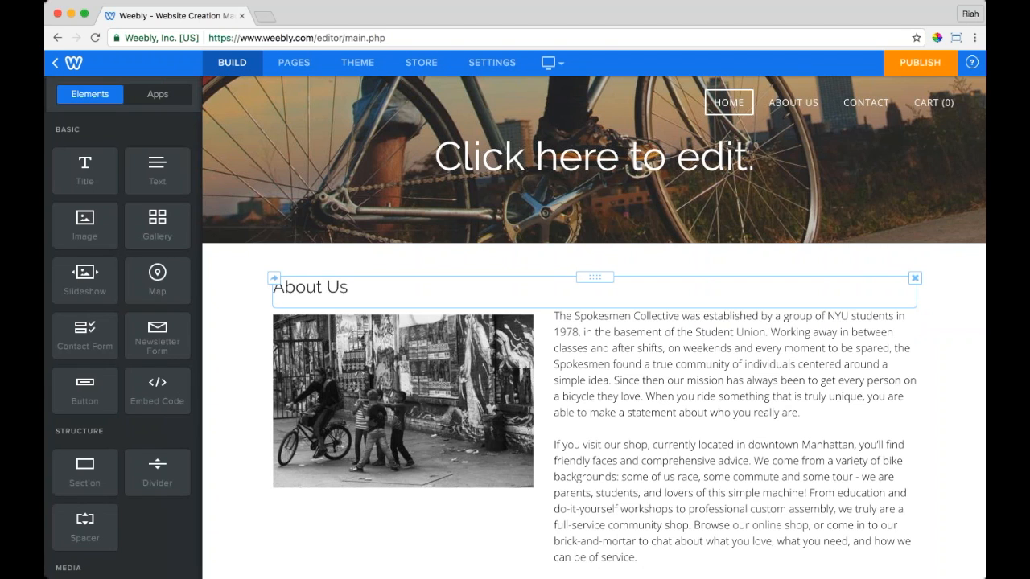
{"action": "left_click", "coordinate": [222, 340]}
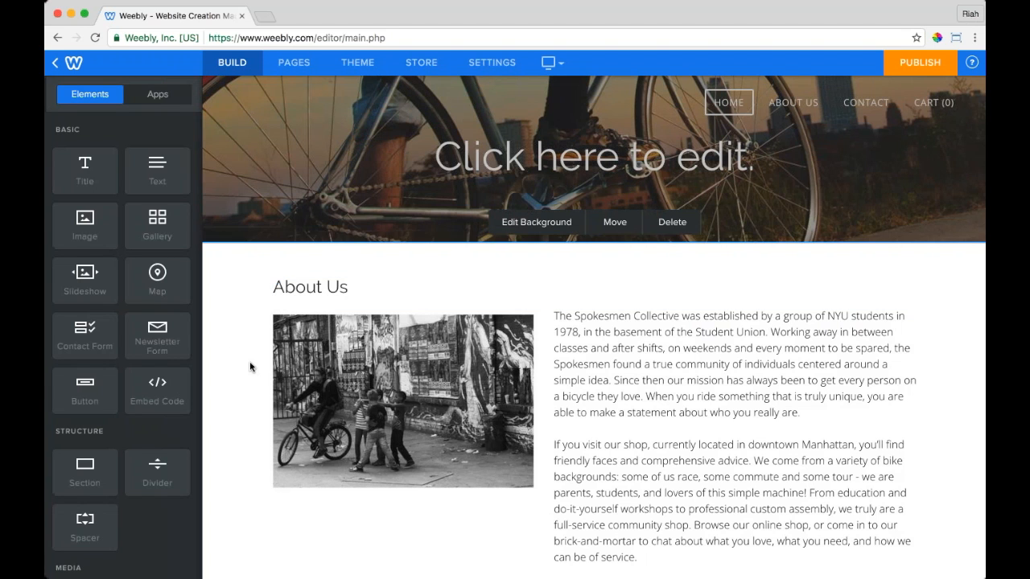
{"action": "scroll", "coordinate": [249, 361], "scroll_direction": "down", "scroll_amount": 3}
{"action": "scroll", "coordinate": [250, 361], "scroll_direction": "up", "scroll_amount": 3}
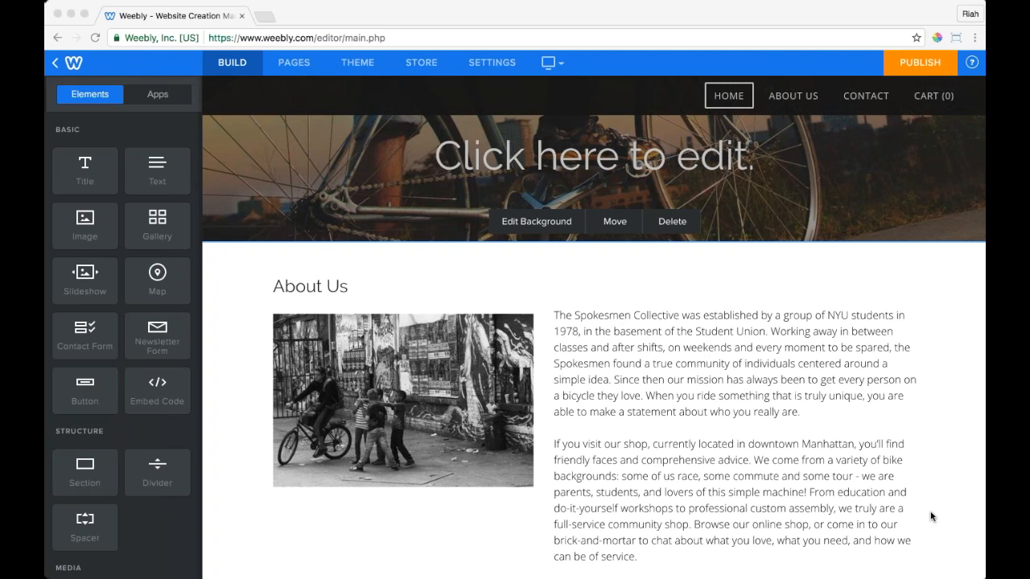
{"action": "left_click", "coordinate": [617, 294]}
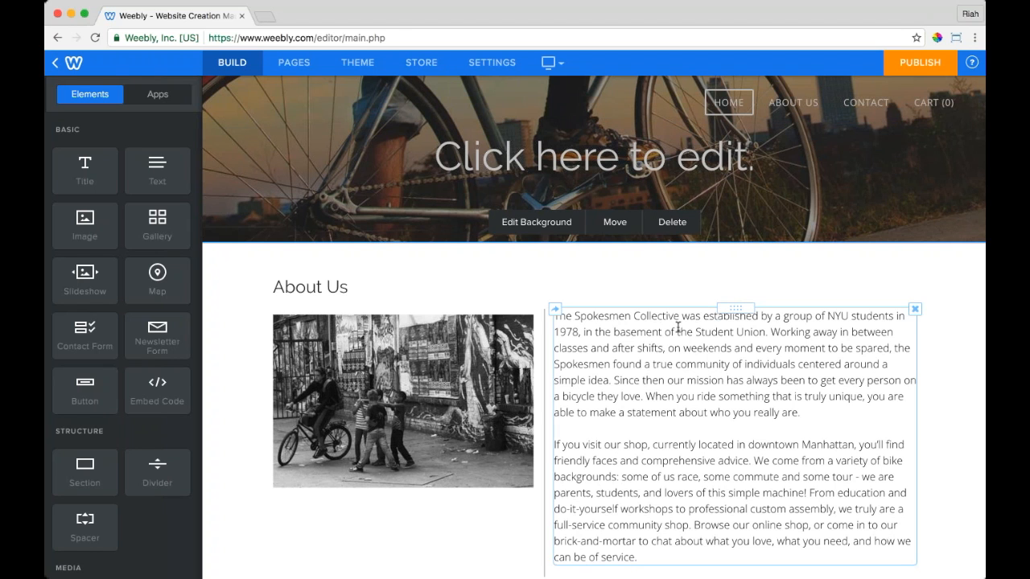
{"action": "scroll", "coordinate": [594, 327], "scroll_direction": "down", "scroll_amount": 3}
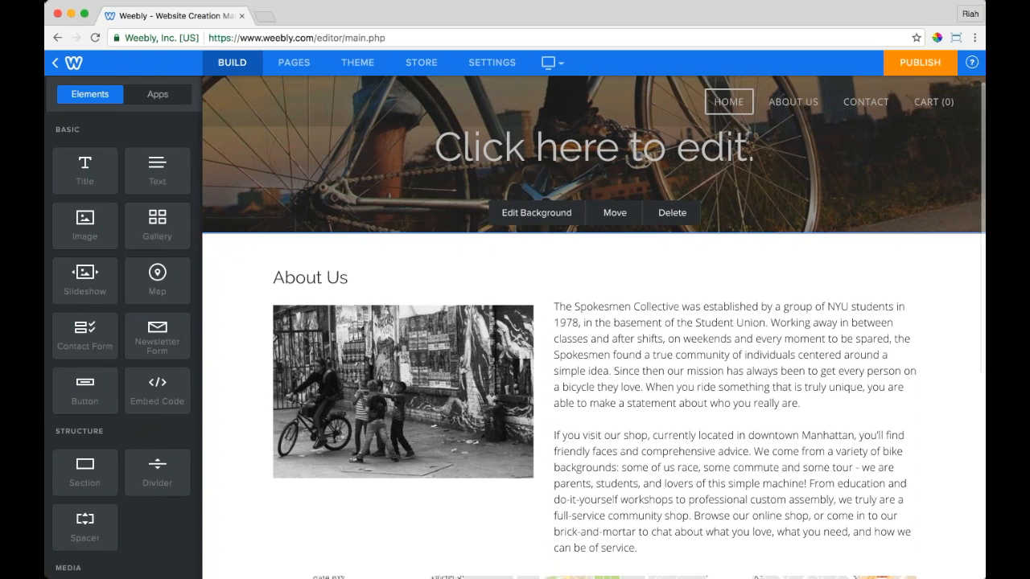
{"action": "scroll", "coordinate": [594, 328], "scroll_direction": "up", "scroll_amount": 2}
{"action": "scroll", "coordinate": [543, 378], "scroll_direction": "down", "scroll_amount": 5}
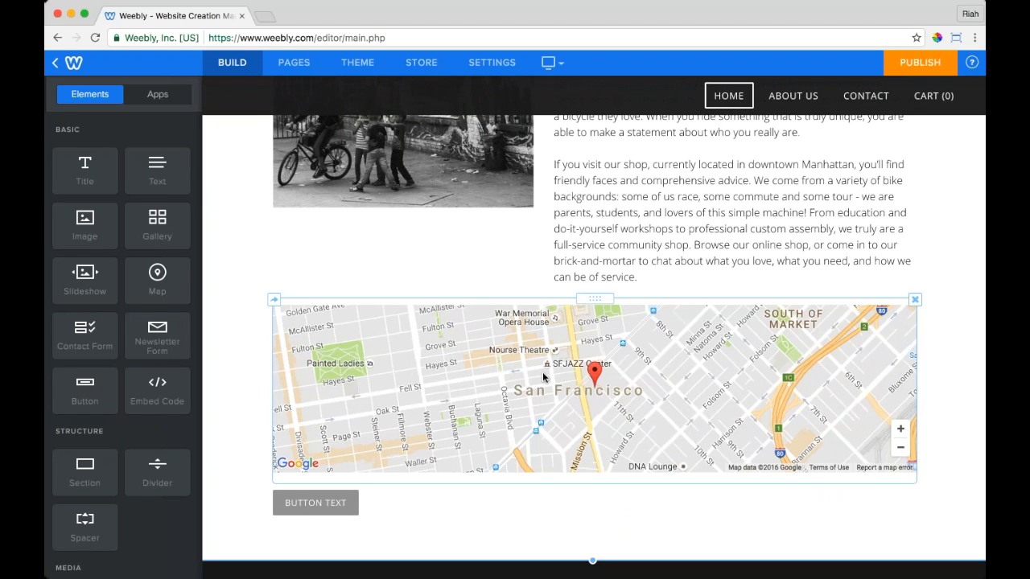
{"action": "scroll", "coordinate": [543, 378], "scroll_direction": "up", "scroll_amount": 6}
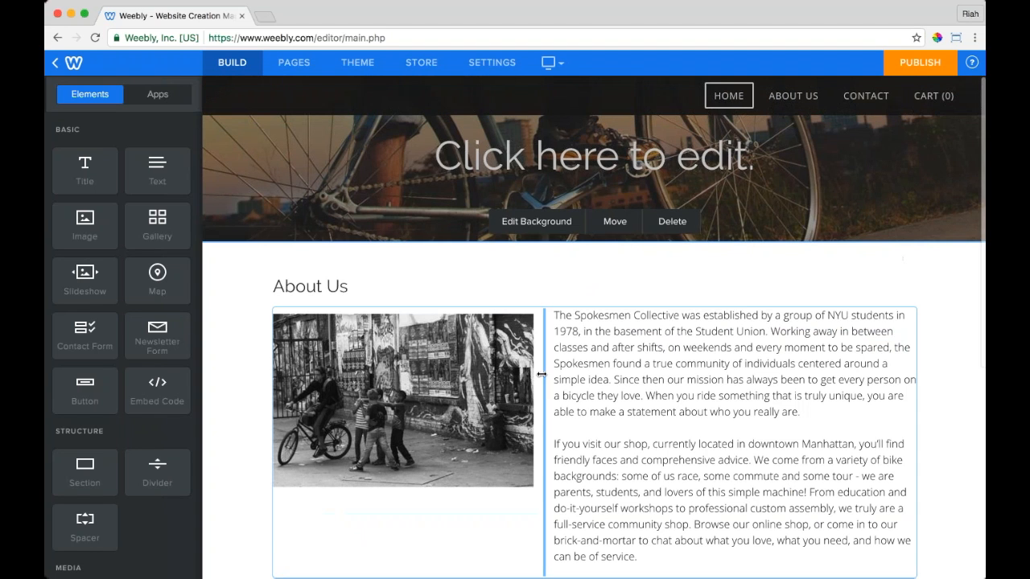
{"action": "scroll", "coordinate": [542, 377], "scroll_direction": "down", "scroll_amount": 1}
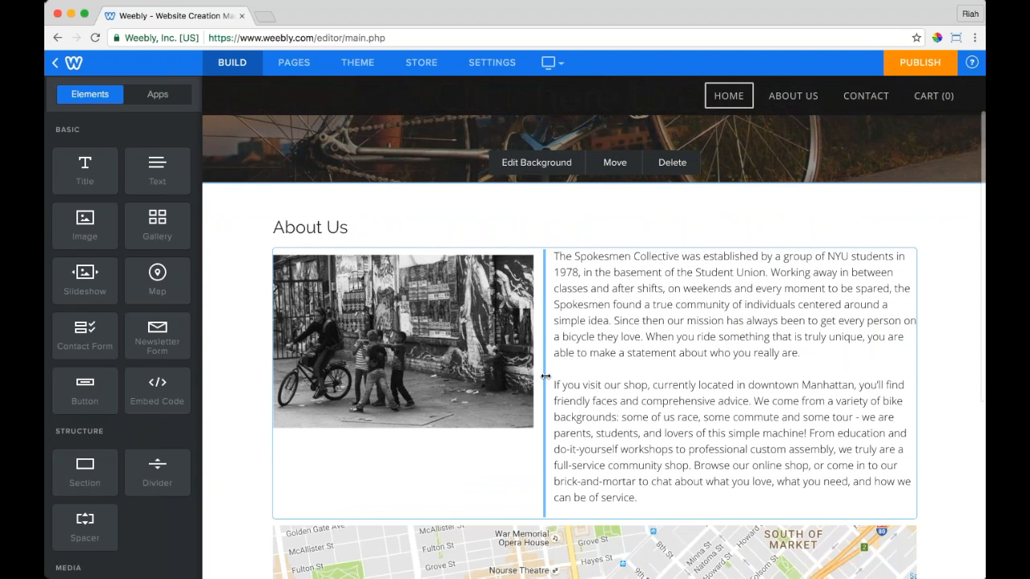
{"action": "left_click_drag", "start_coordinate": [541, 377], "coordinate": [546, 377]}
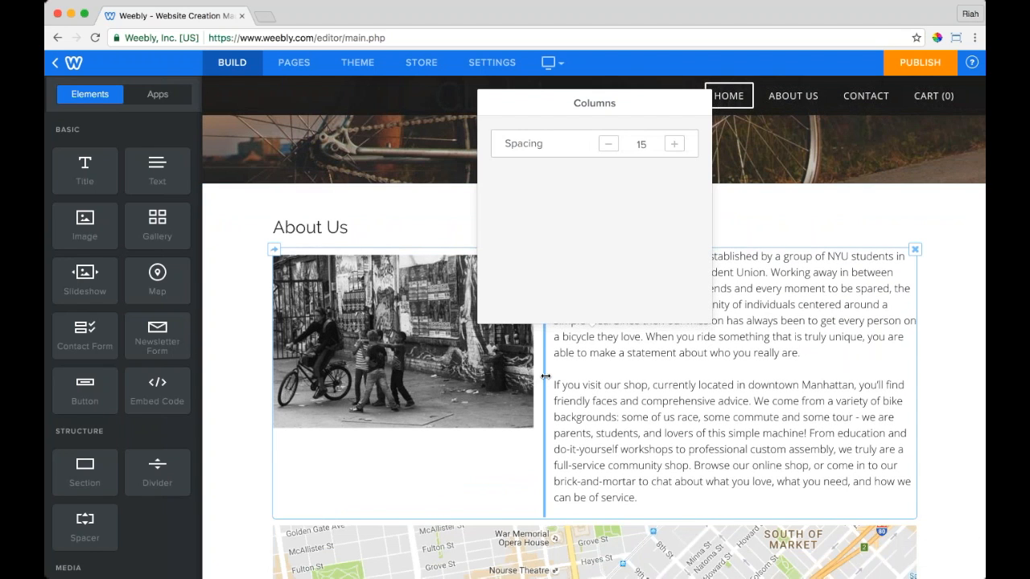
{"action": "left_click_drag", "start_coordinate": [609, 108], "coordinate": [799, 4]}
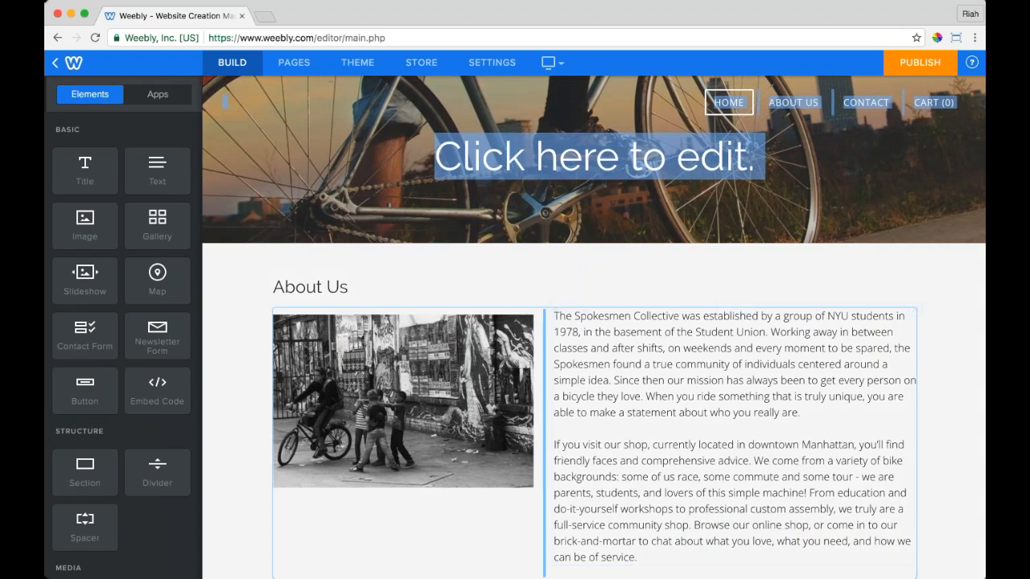
{"action": "left_click", "coordinate": [546, 407]}
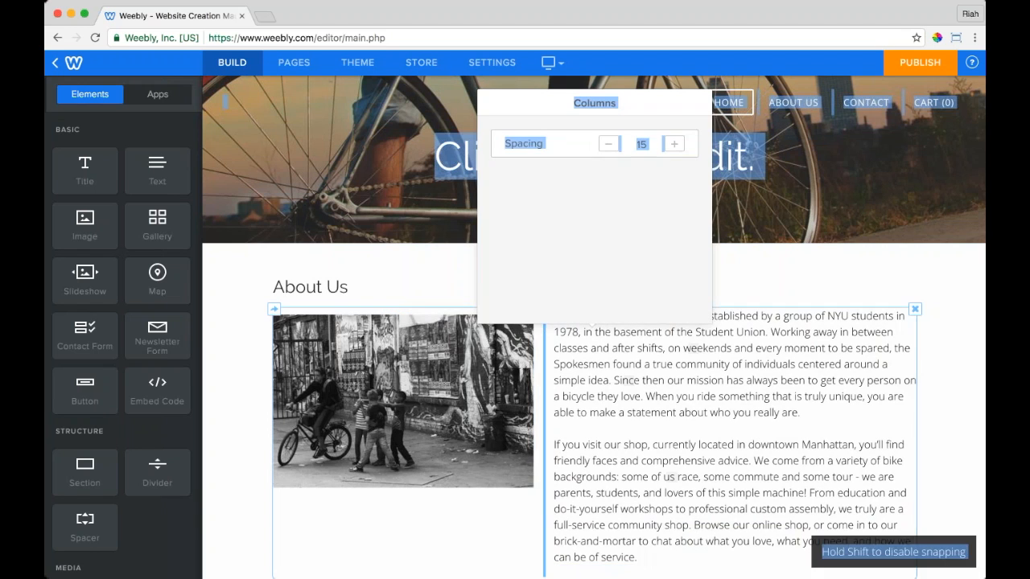
{"action": "left_click_drag", "start_coordinate": [595, 103], "coordinate": [614, 472]}
{"action": "left_click_drag", "start_coordinate": [595, 308], "coordinate": [524, 290]}
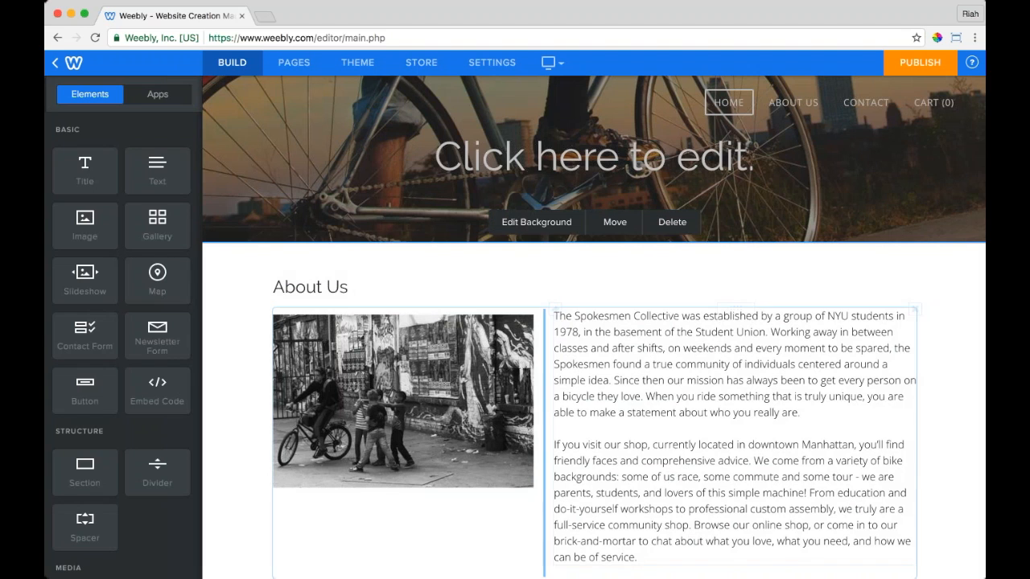
{"action": "left_click", "coordinate": [545, 412]}
{"action": "mouse_move", "coordinate": [274, 308]}
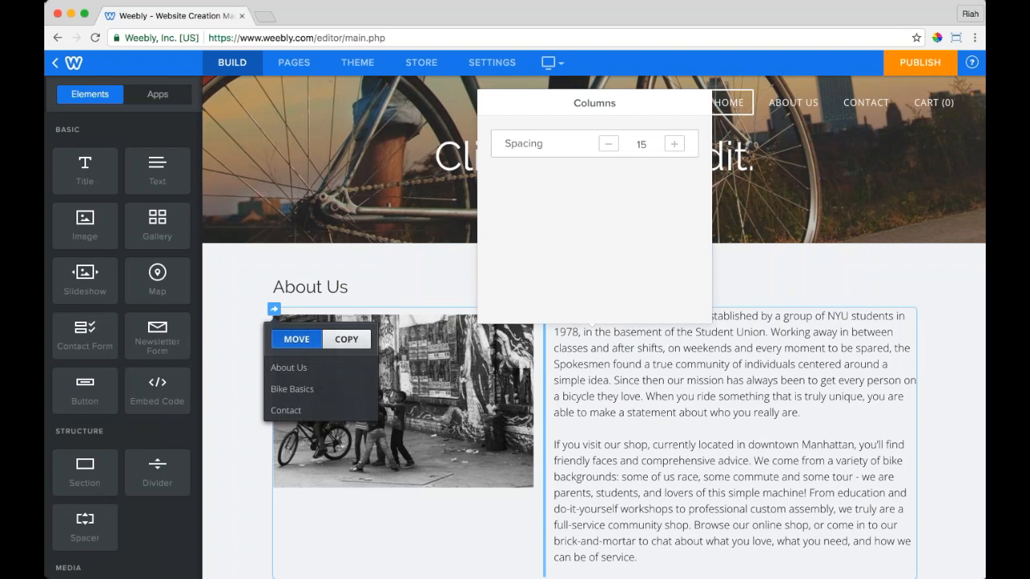
{"action": "left_click", "coordinate": [826, 460]}
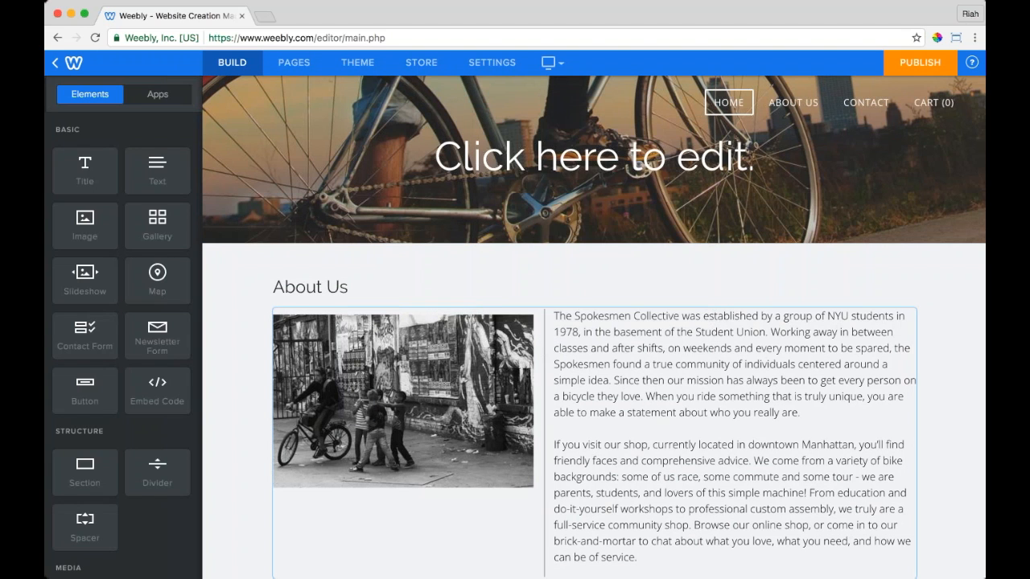
{"action": "scroll", "coordinate": [827, 461], "scroll_direction": "down", "scroll_amount": 1}
Step: Check the page down to the San Francisco map, then select the top bike-photo banner section
{"action": "scroll", "coordinate": [827, 460], "scroll_direction": "down", "scroll_amount": 5}
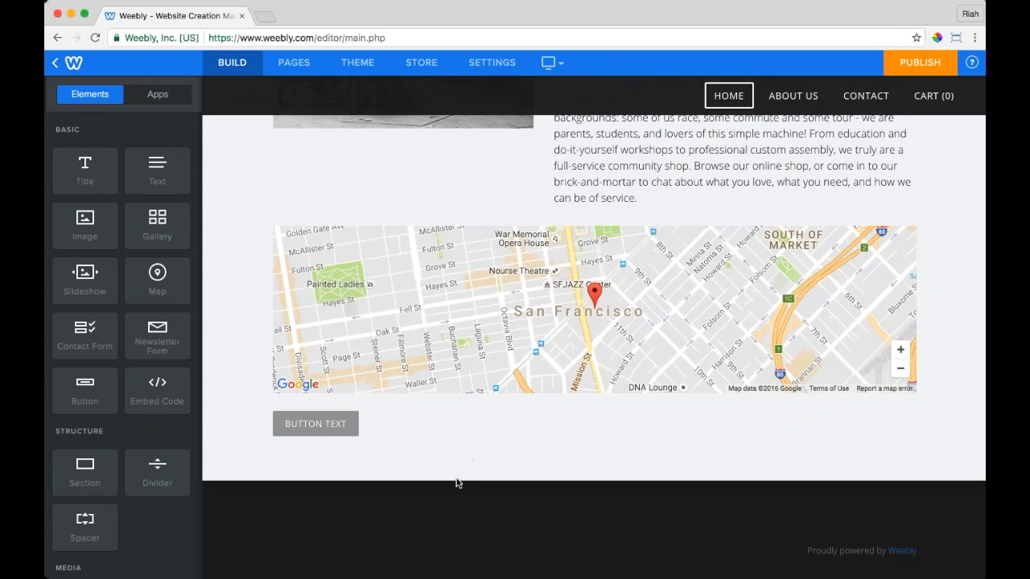
{"action": "scroll", "coordinate": [572, 345], "scroll_direction": "up", "scroll_amount": 5}
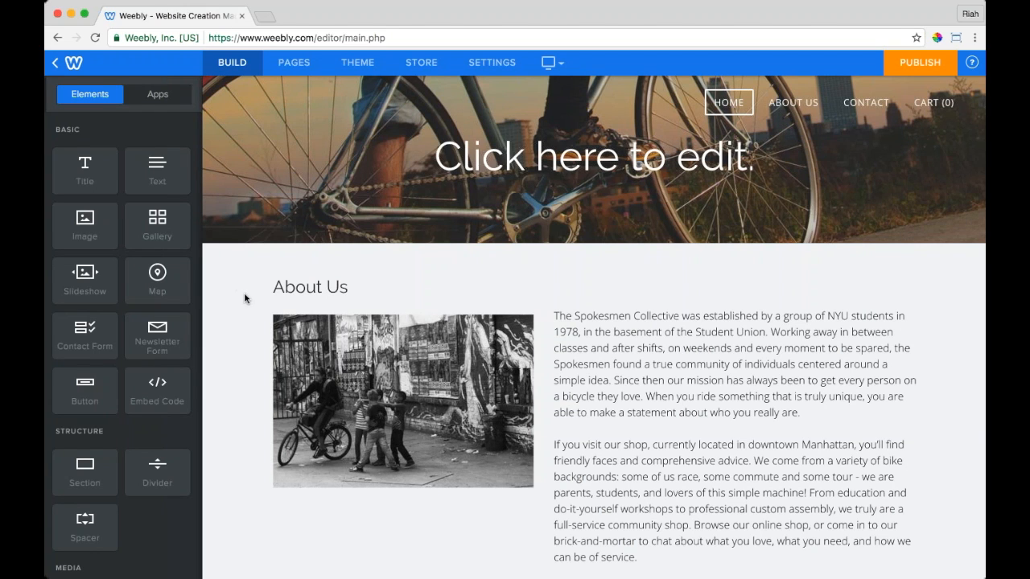
{"action": "scroll", "coordinate": [237, 273], "scroll_direction": "down", "scroll_amount": 1}
{"action": "scroll", "coordinate": [237, 273], "scroll_direction": "down", "scroll_amount": 5}
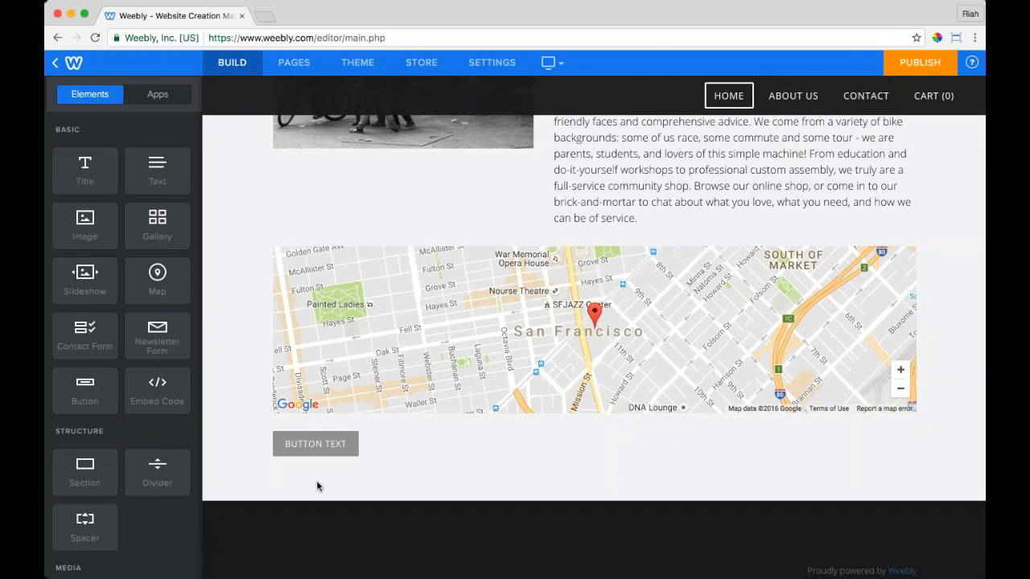
{"action": "scroll", "coordinate": [316, 480], "scroll_direction": "up", "scroll_amount": 8}
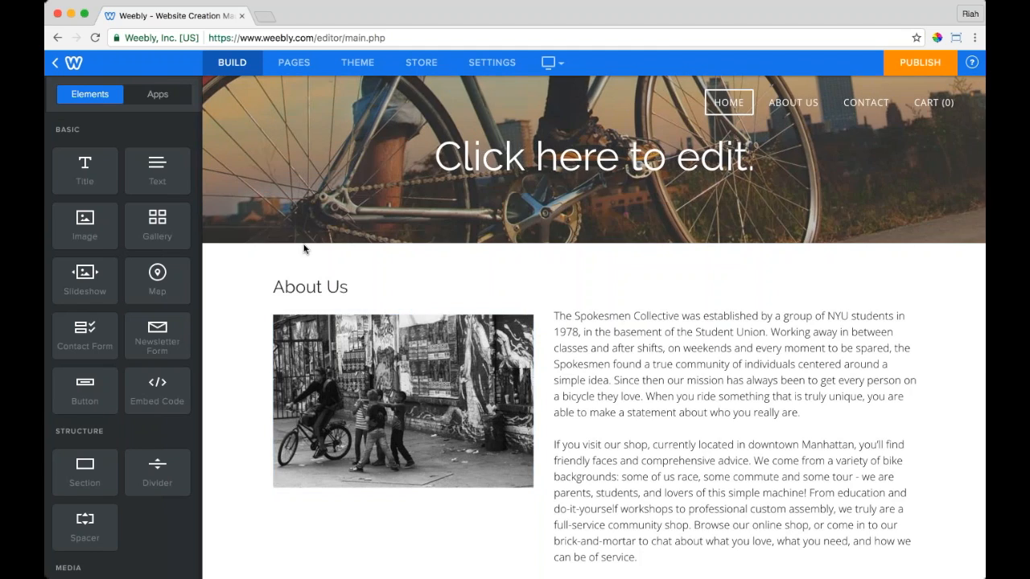
{"action": "left_click", "coordinate": [303, 245]}
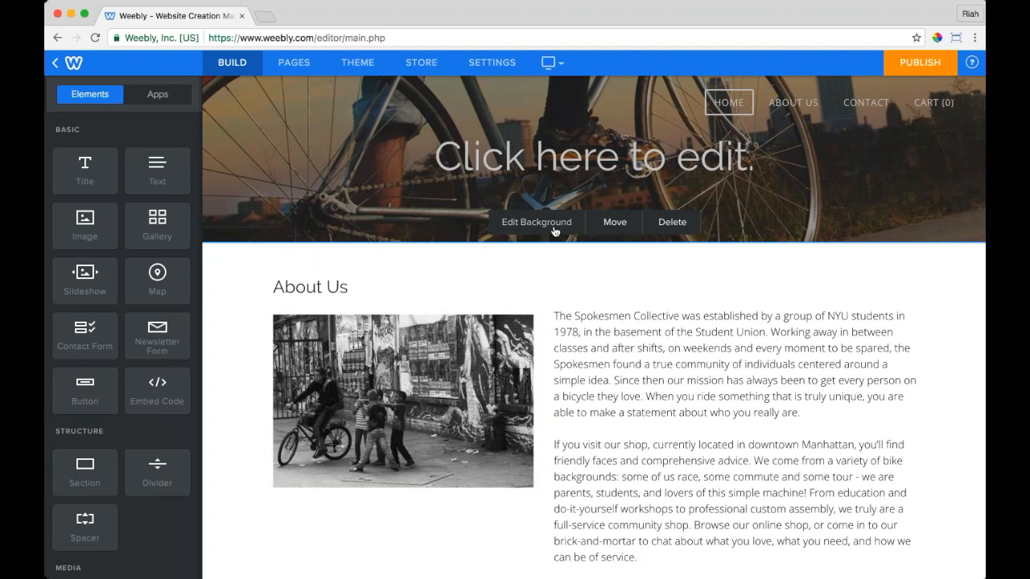
{"action": "left_click", "coordinate": [614, 222]}
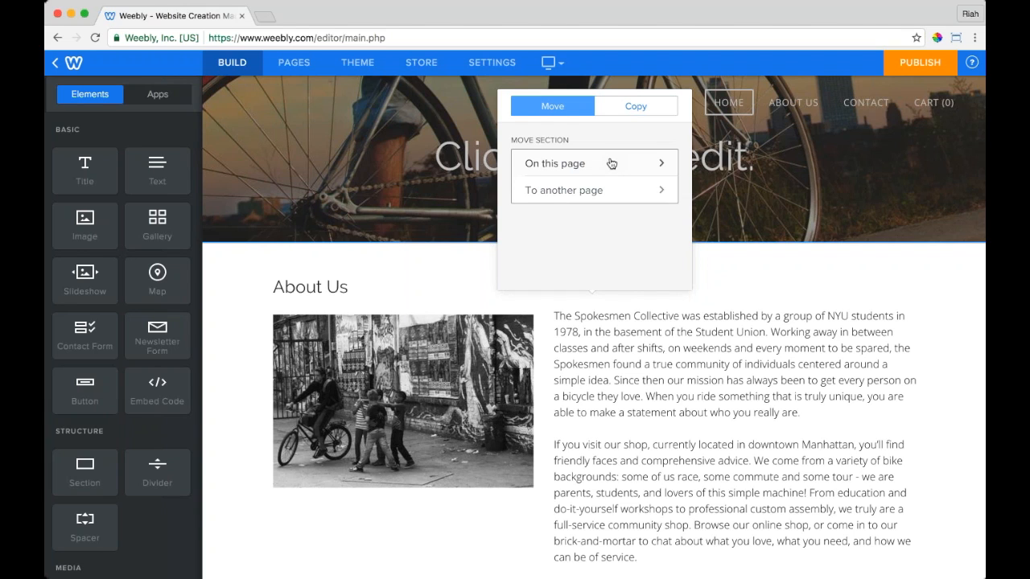
{"action": "left_click", "coordinate": [592, 191]}
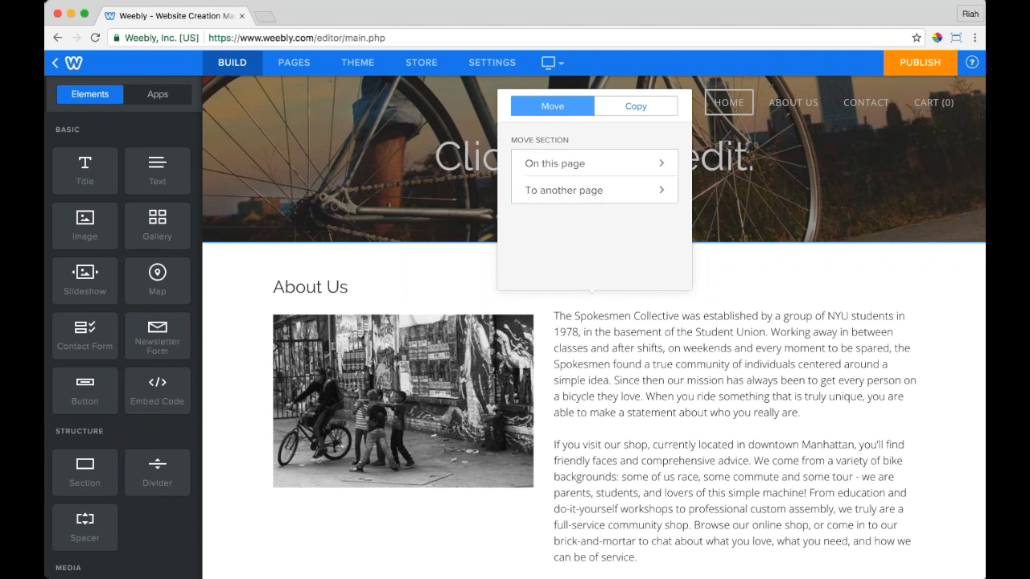
{"action": "left_click", "coordinate": [553, 107]}
{"action": "left_click", "coordinate": [274, 177]}
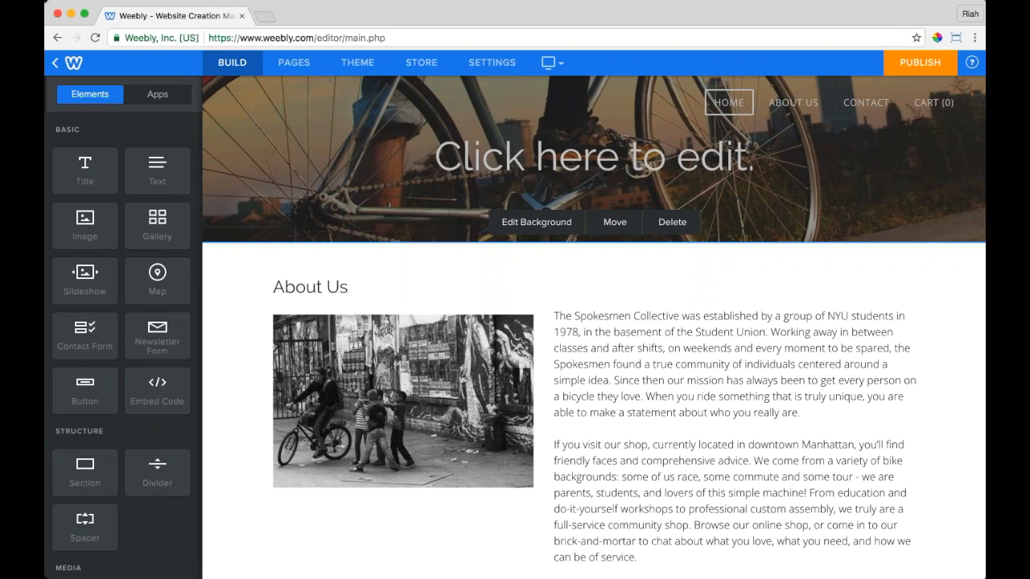
{"action": "left_click", "coordinate": [663, 225]}
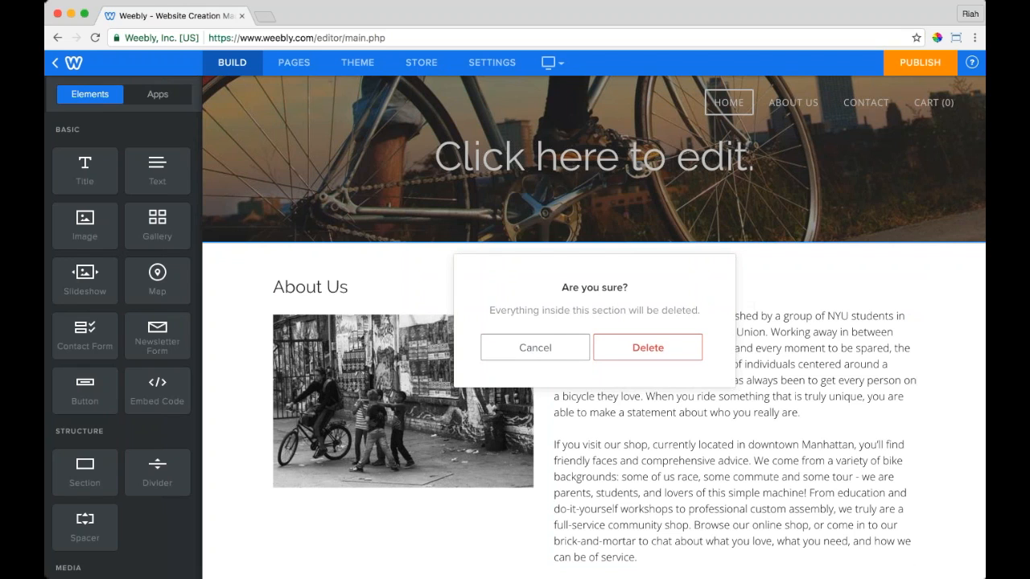
{"action": "left_click", "coordinate": [536, 347]}
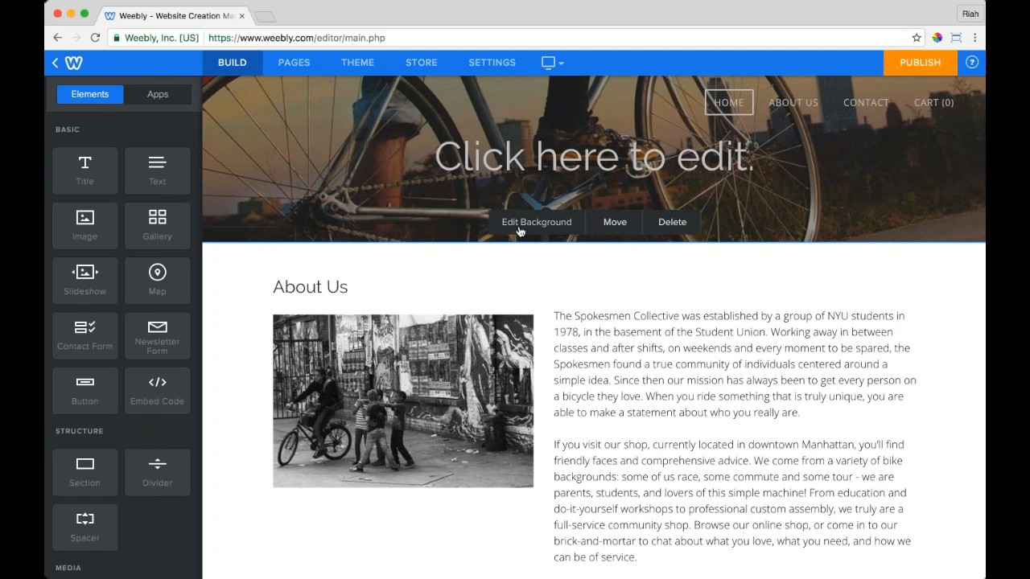
Step: Set the About Us section background to the city-skyline photo from the image library
{"action": "left_click", "coordinate": [519, 224]}
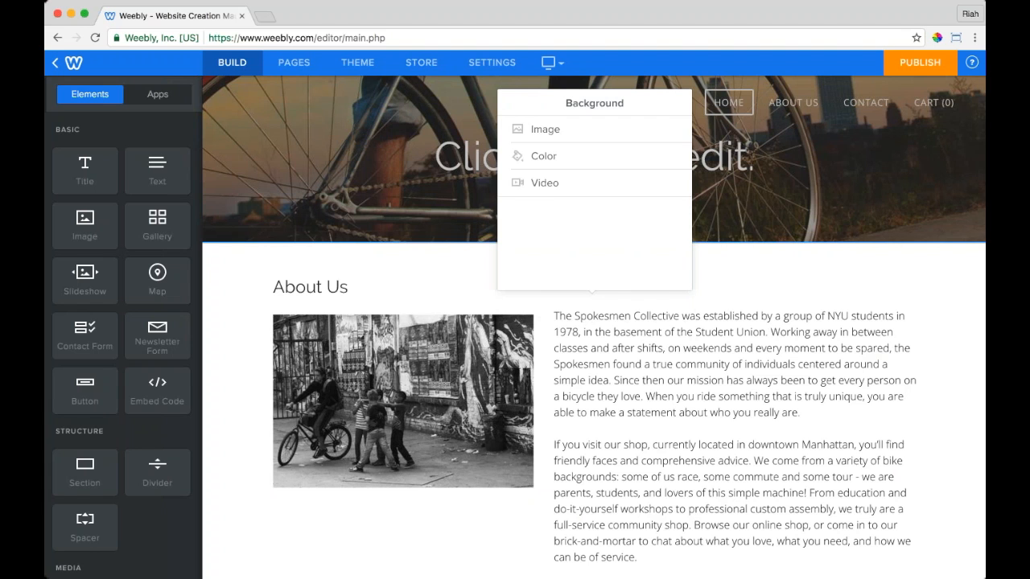
{"action": "left_click", "coordinate": [547, 130]}
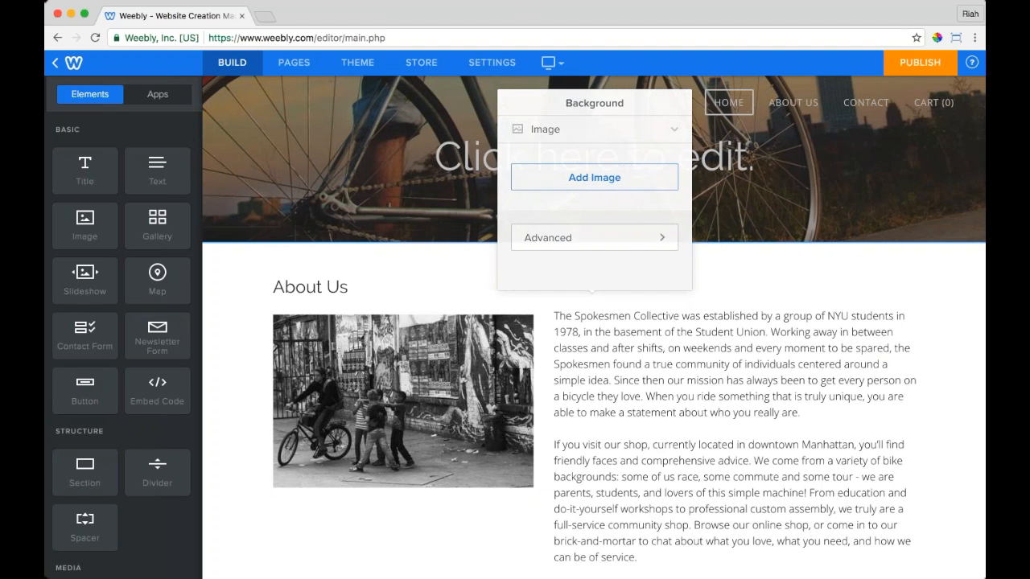
{"action": "left_click", "coordinate": [595, 177]}
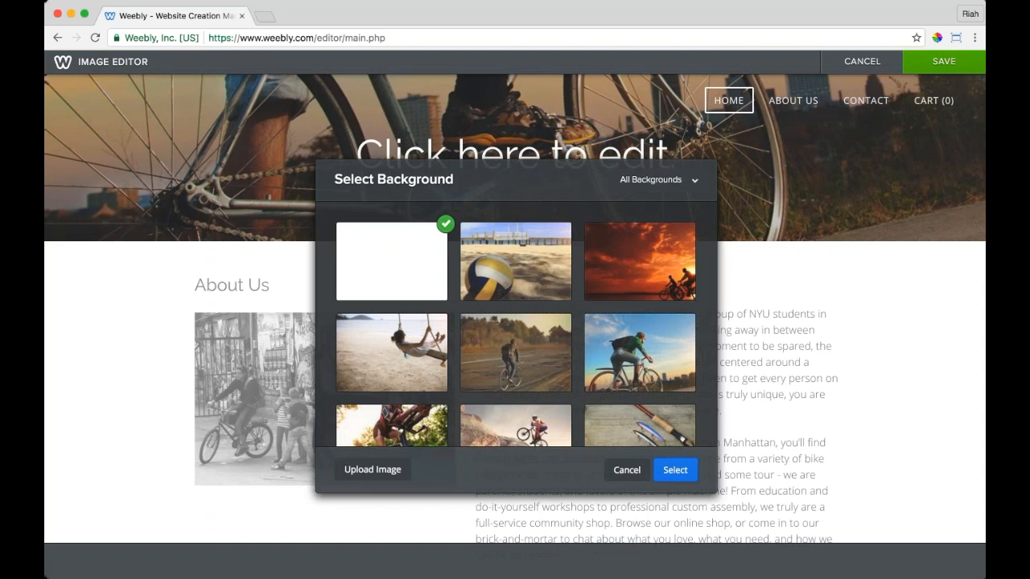
{"action": "scroll", "coordinate": [516, 322], "scroll_direction": "down", "scroll_amount": 15}
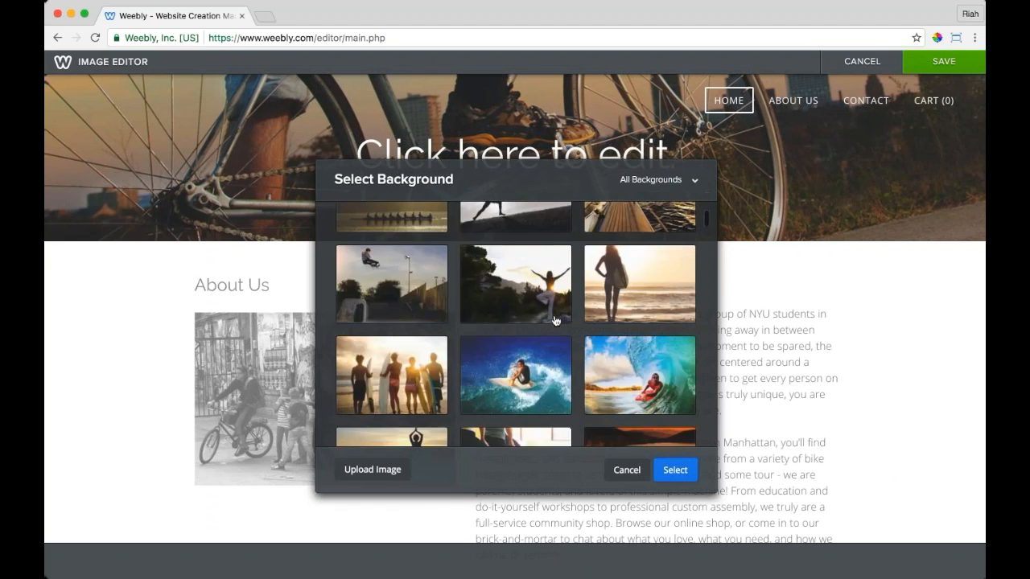
{"action": "scroll", "coordinate": [516, 322], "scroll_direction": "down", "scroll_amount": 3}
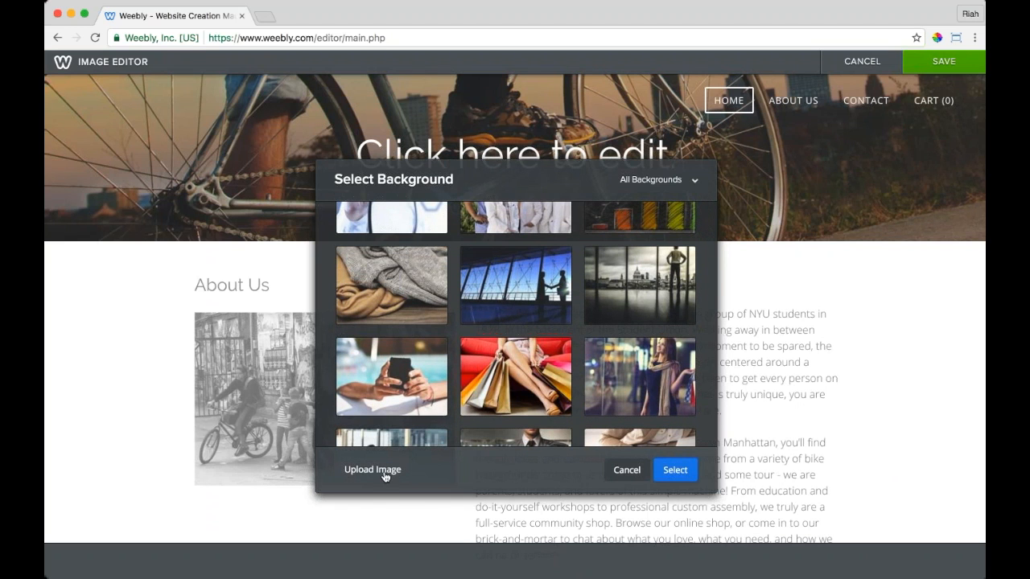
{"action": "scroll", "coordinate": [629, 279], "scroll_direction": "up", "scroll_amount": 1}
{"action": "left_click", "coordinate": [629, 279]}
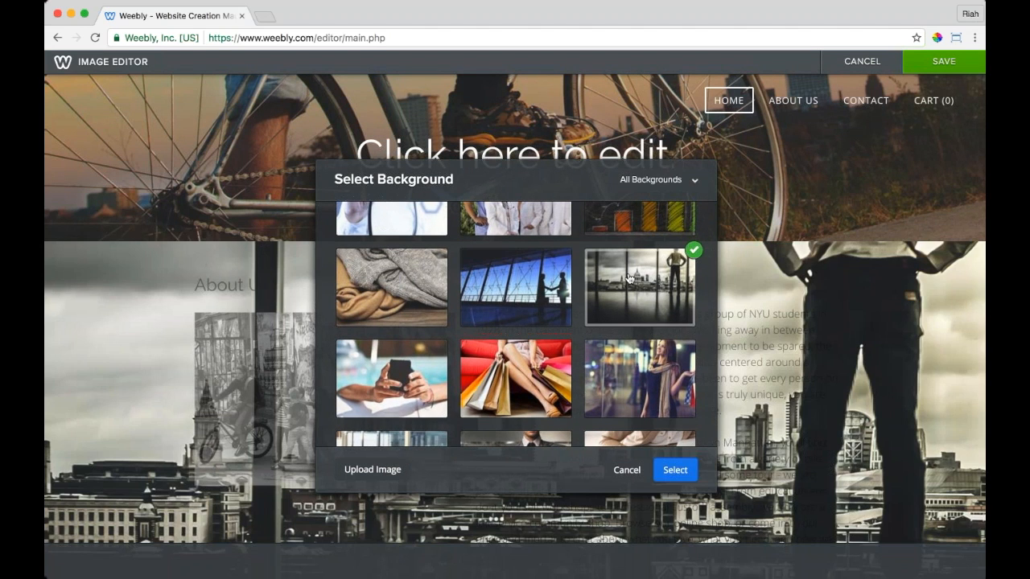
{"action": "left_click", "coordinate": [675, 471]}
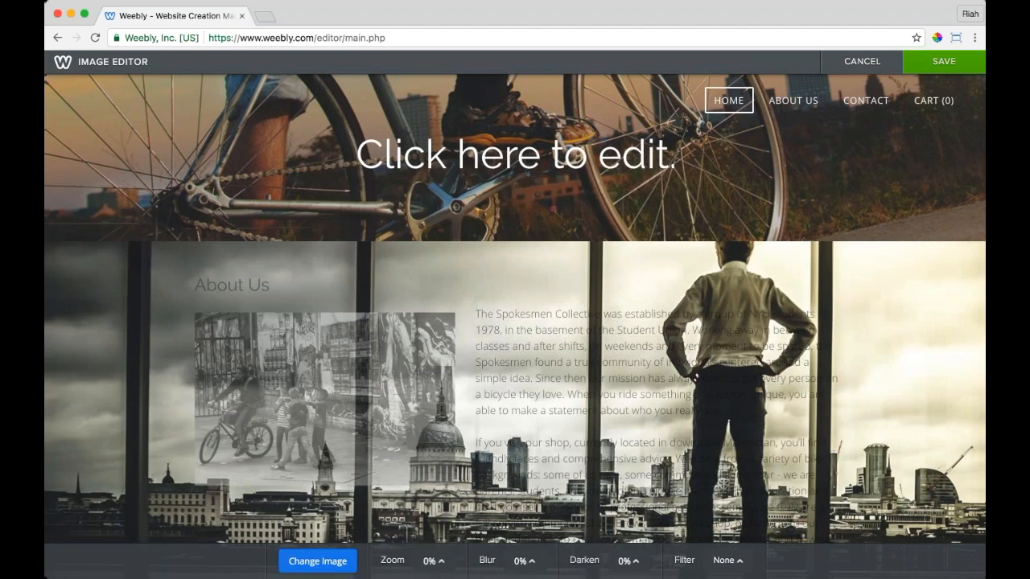
Step: Blur the background image 50% and darken it 50%, then save
{"action": "left_click", "coordinate": [440, 571]}
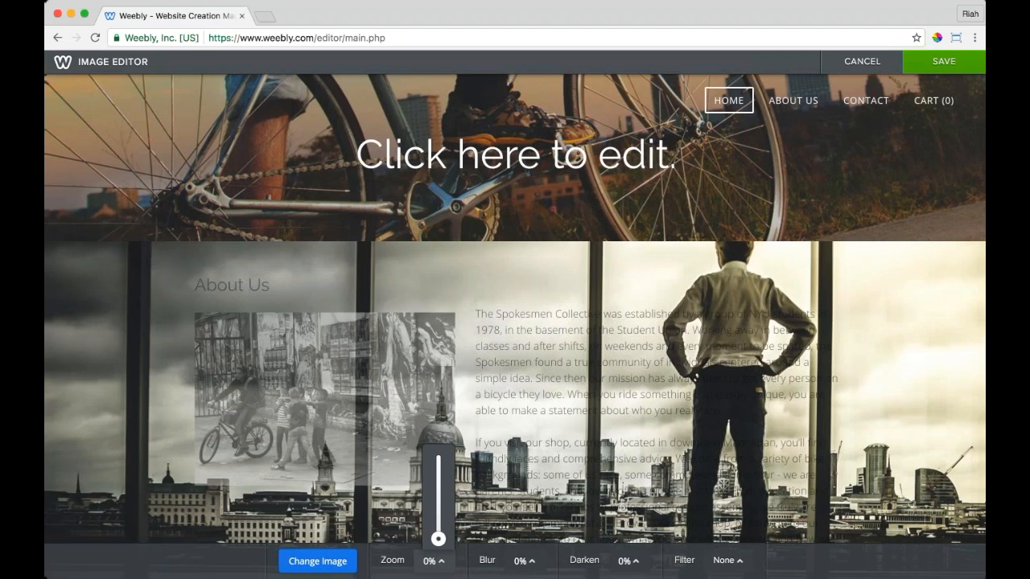
{"action": "left_click", "coordinate": [523, 561]}
{"action": "left_click_drag", "start_coordinate": [534, 514], "coordinate": [534, 503]}
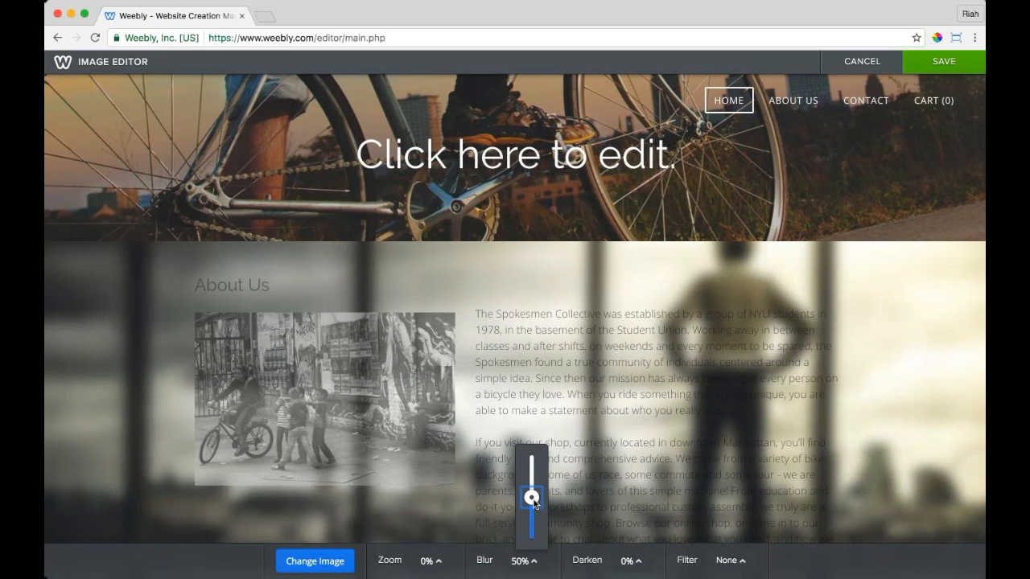
{"action": "left_click", "coordinate": [632, 560]}
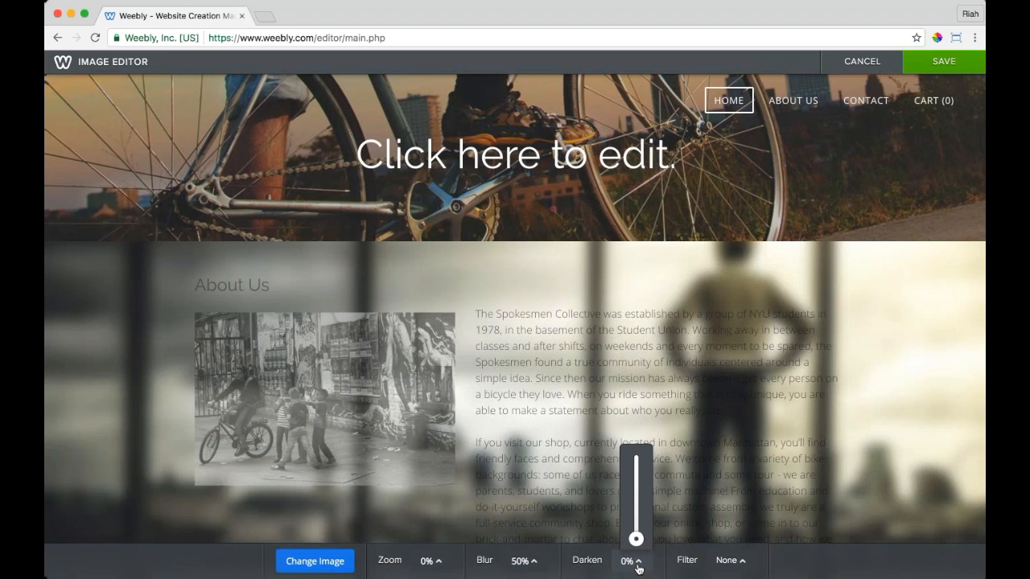
{"action": "left_click_drag", "start_coordinate": [636, 539], "coordinate": [636, 500]}
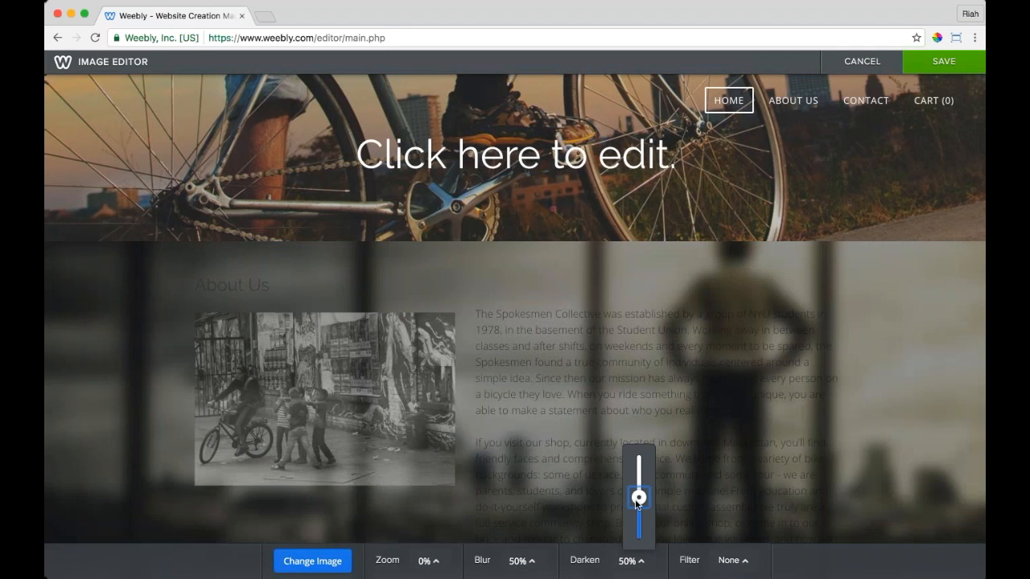
{"action": "left_click", "coordinate": [944, 62]}
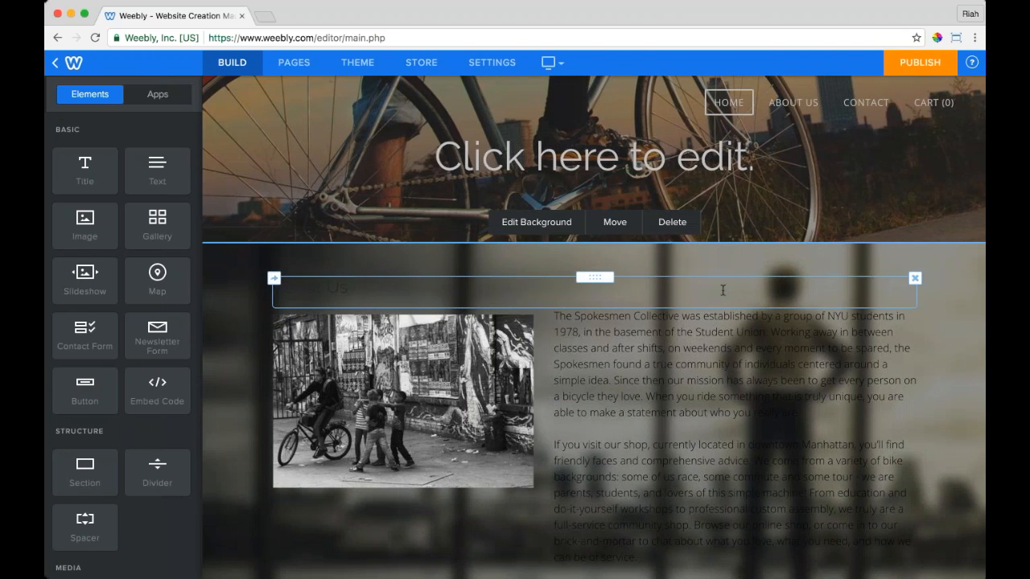
Step: Switch the About Us background from Image to Color and choose light grey #ededed
{"action": "left_click", "coordinate": [556, 224]}
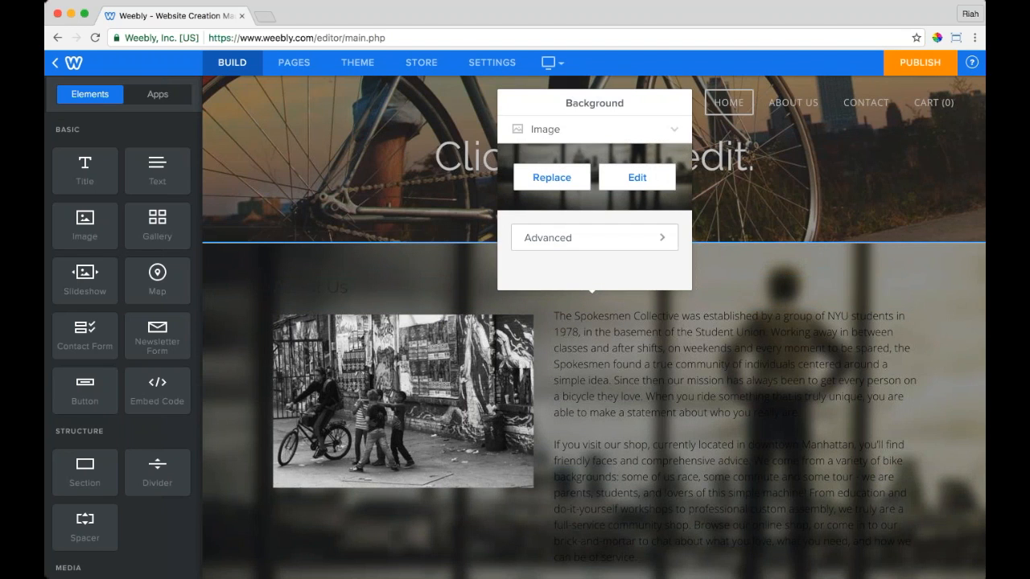
{"action": "left_click", "coordinate": [552, 130]}
{"action": "left_click", "coordinate": [556, 163]}
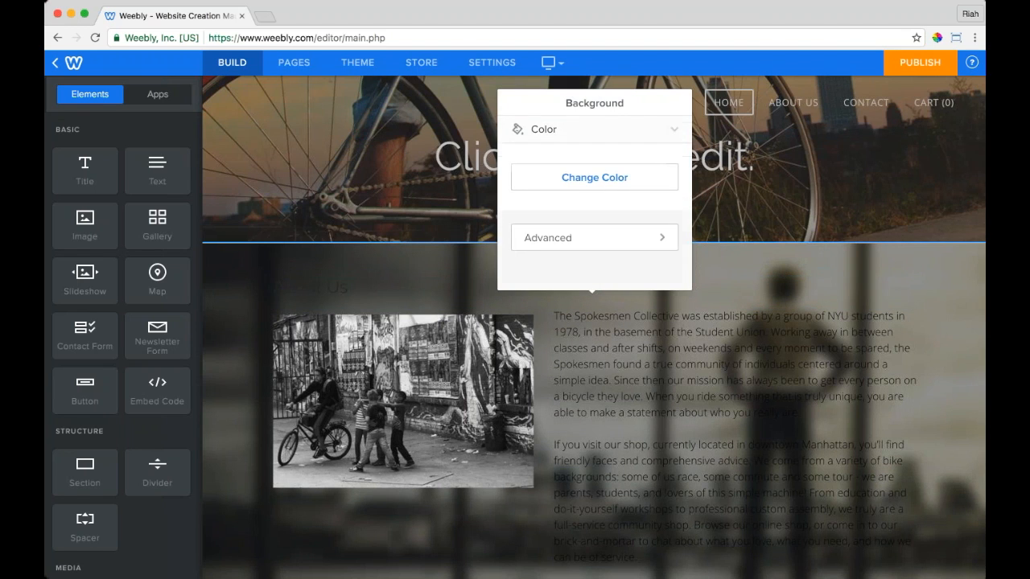
{"action": "left_click", "coordinate": [595, 177]}
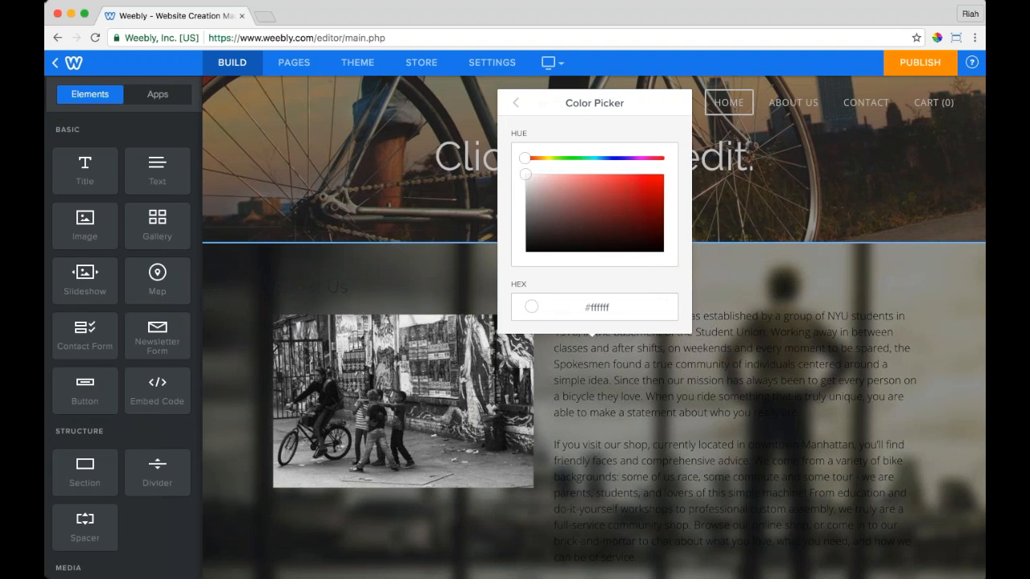
{"action": "left_click_drag", "start_coordinate": [555, 184], "coordinate": [544, 211]}
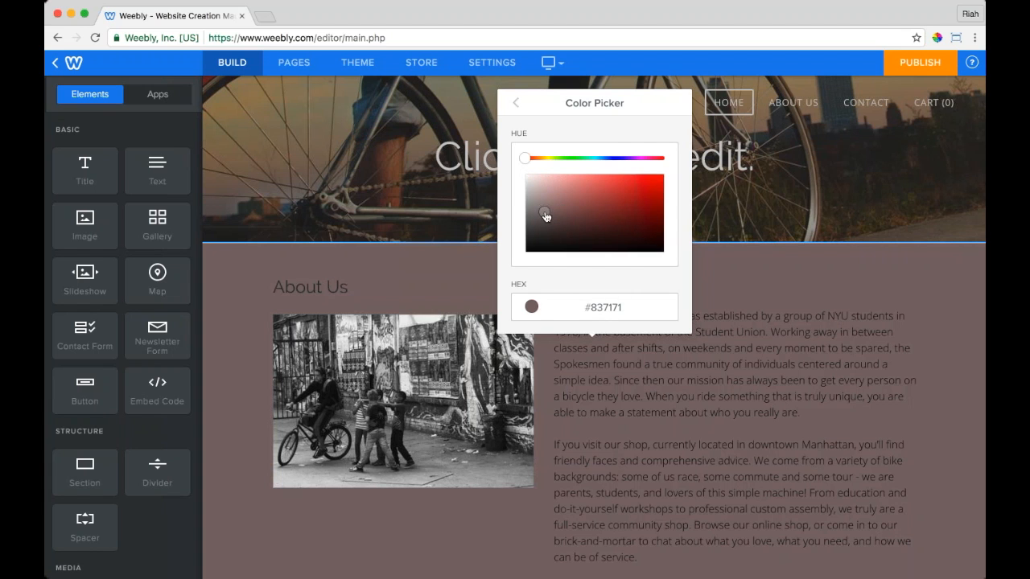
{"action": "left_click_drag", "start_coordinate": [546, 202], "coordinate": [526, 183]}
{"action": "left_click", "coordinate": [516, 103]}
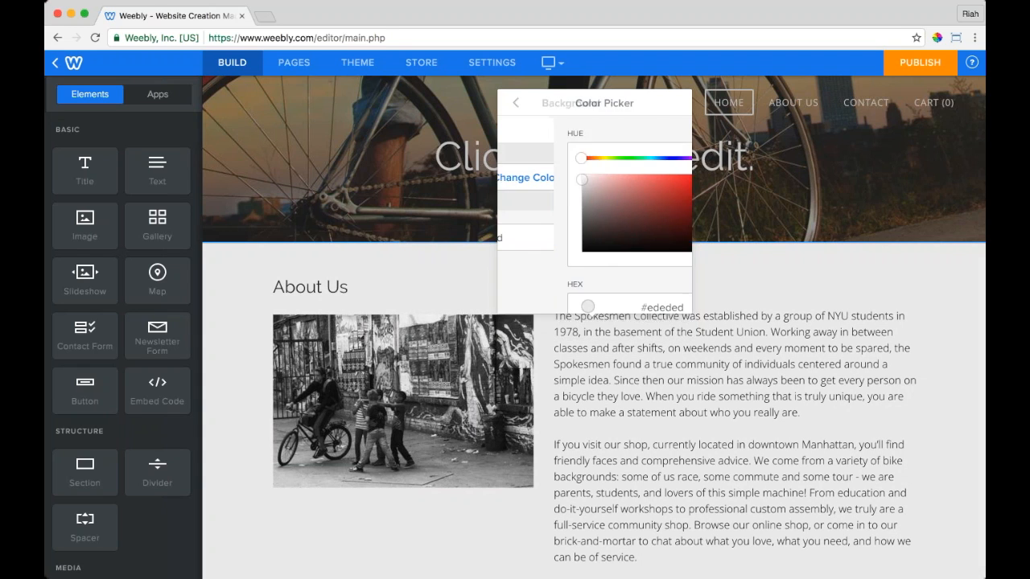
{"action": "left_click", "coordinate": [554, 131]}
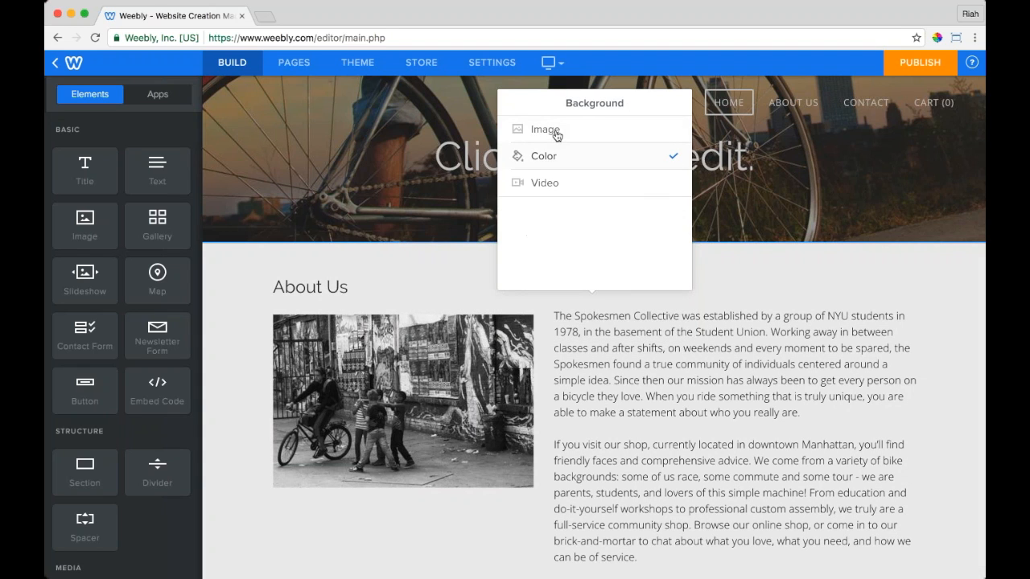
{"action": "left_click", "coordinate": [562, 183]}
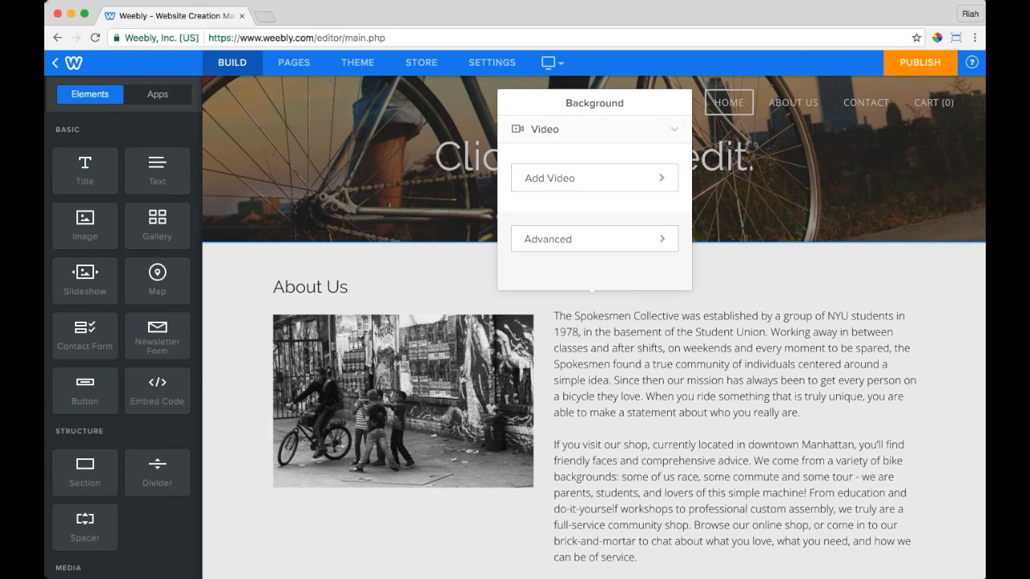
{"action": "left_click", "coordinate": [561, 179]}
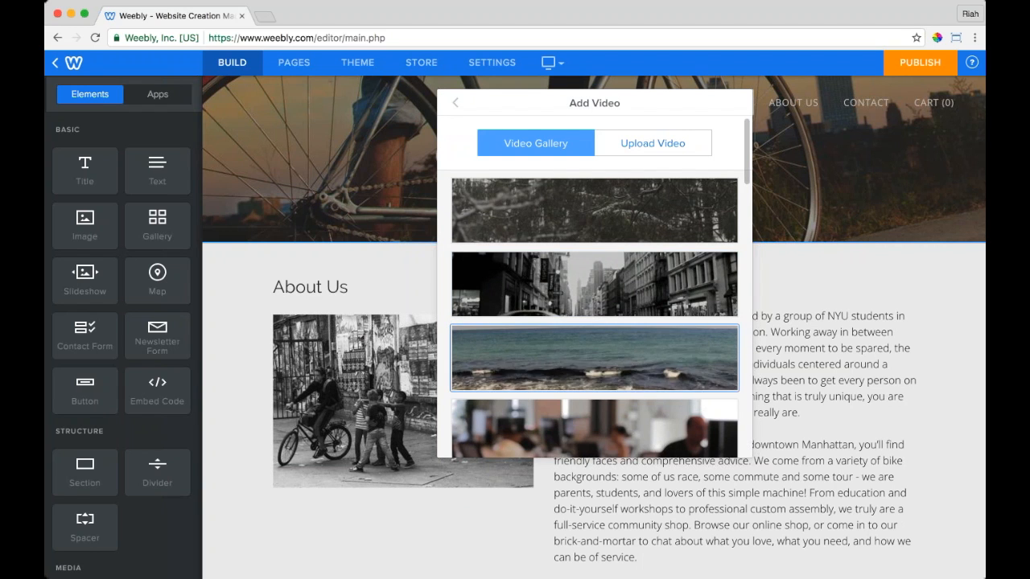
{"action": "scroll", "coordinate": [594, 346], "scroll_direction": "down", "scroll_amount": 10}
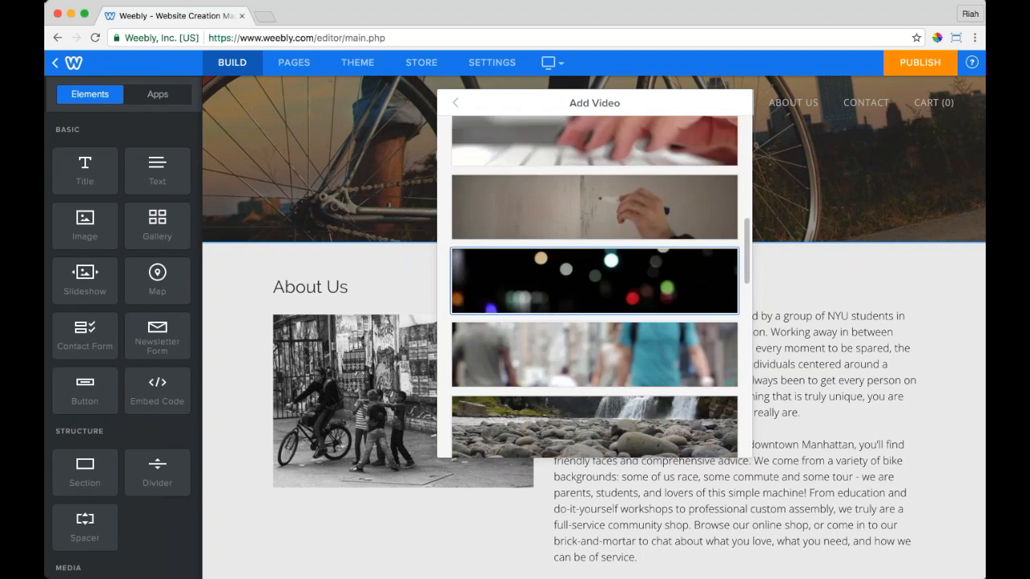
{"action": "scroll", "coordinate": [594, 346], "scroll_direction": "down", "scroll_amount": 10}
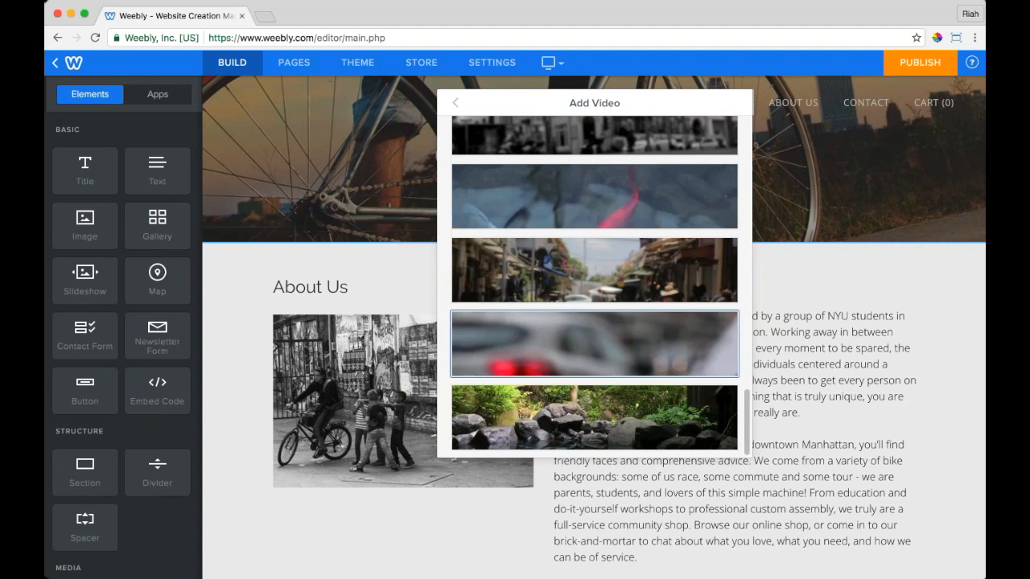
{"action": "left_click", "coordinate": [640, 192]}
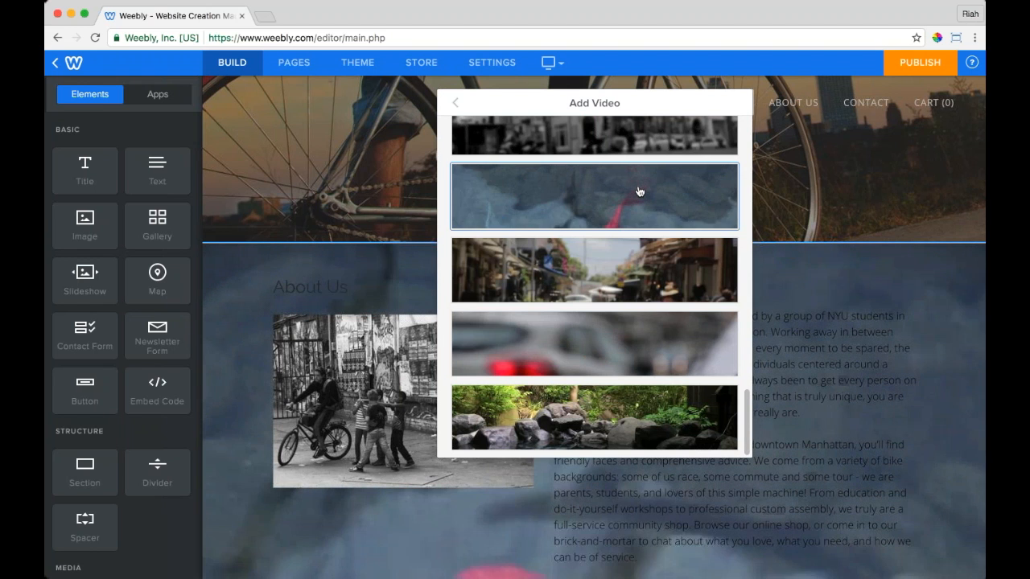
{"action": "scroll", "coordinate": [639, 192], "scroll_direction": "up", "scroll_amount": 10}
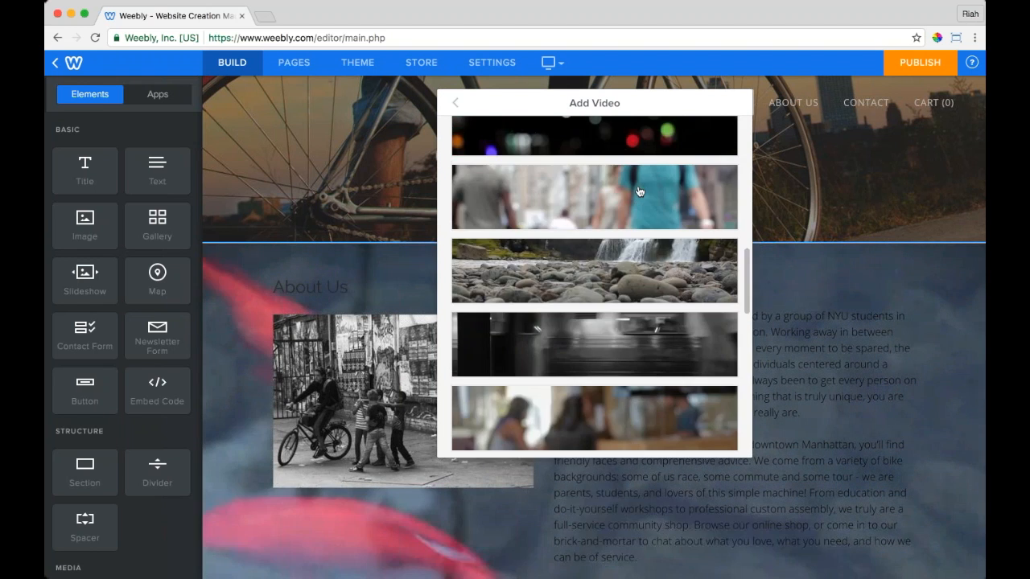
{"action": "left_click", "coordinate": [653, 143]}
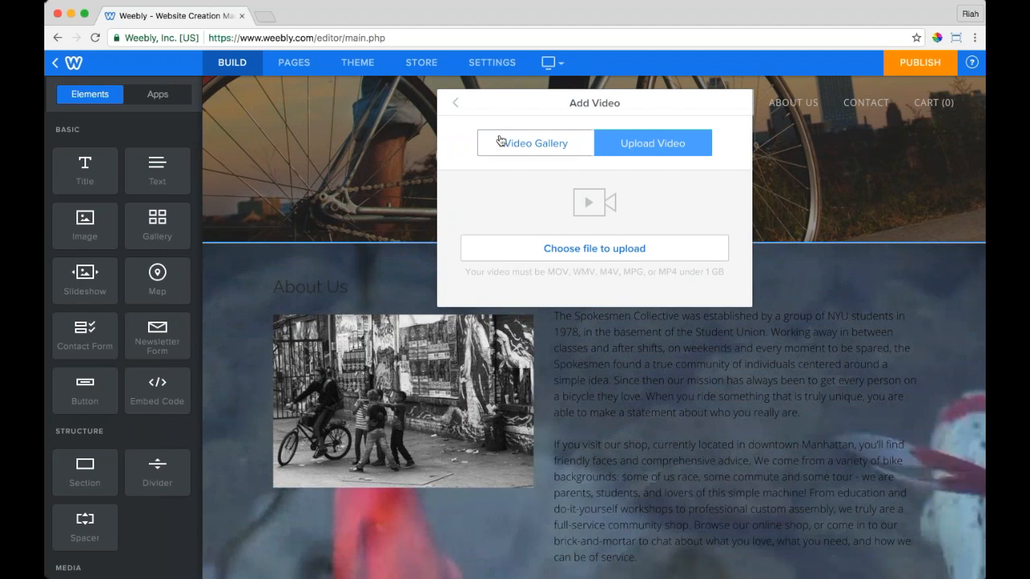
{"action": "left_click", "coordinate": [455, 102]}
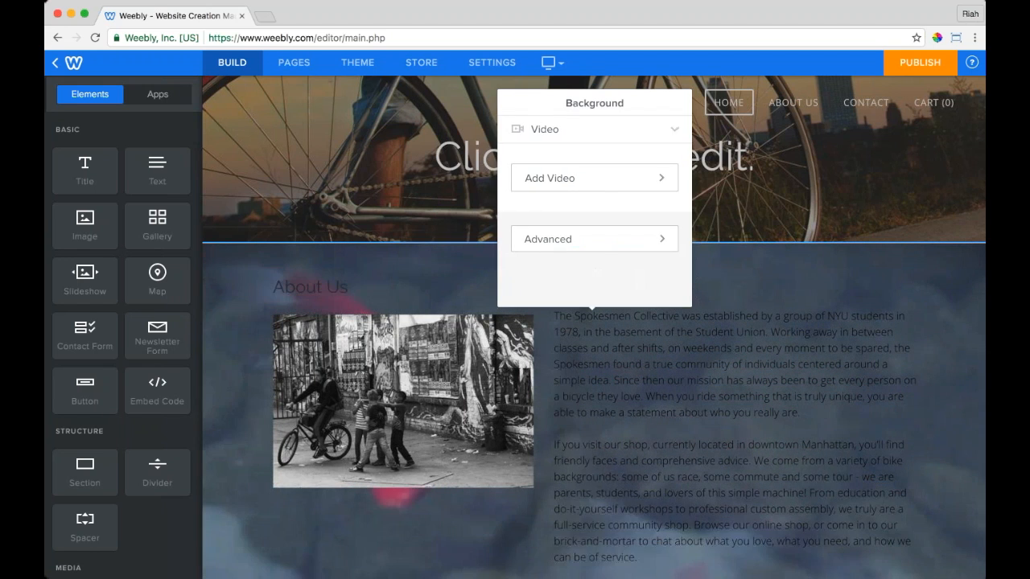
{"action": "left_click", "coordinate": [569, 130]}
{"action": "left_click", "coordinate": [563, 153]}
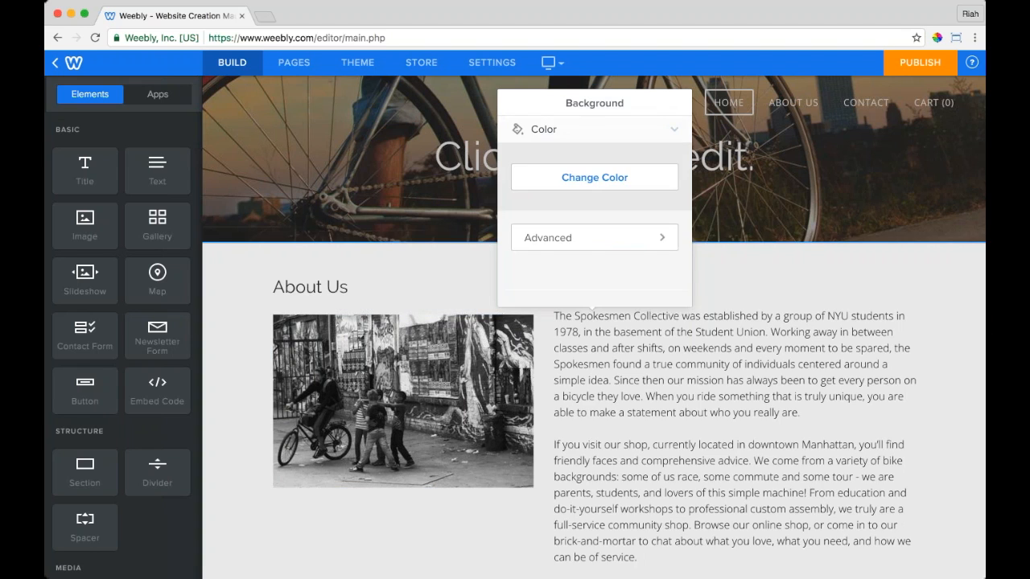
{"action": "left_click", "coordinate": [228, 299]}
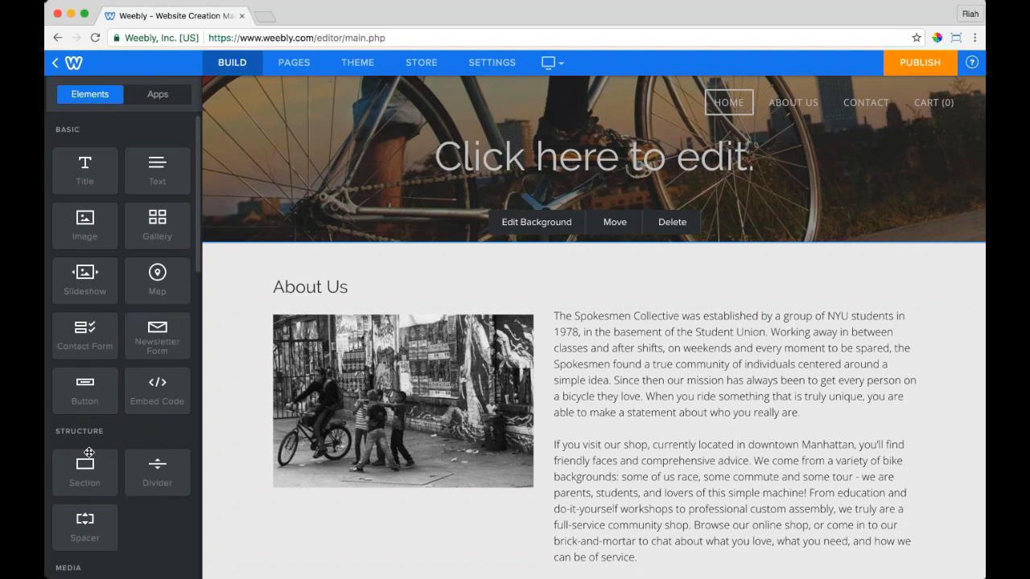
Step: Insert a new Section element between the bike banner and the About Us section
{"action": "left_click_drag", "start_coordinate": [79, 480], "coordinate": [587, 245]}
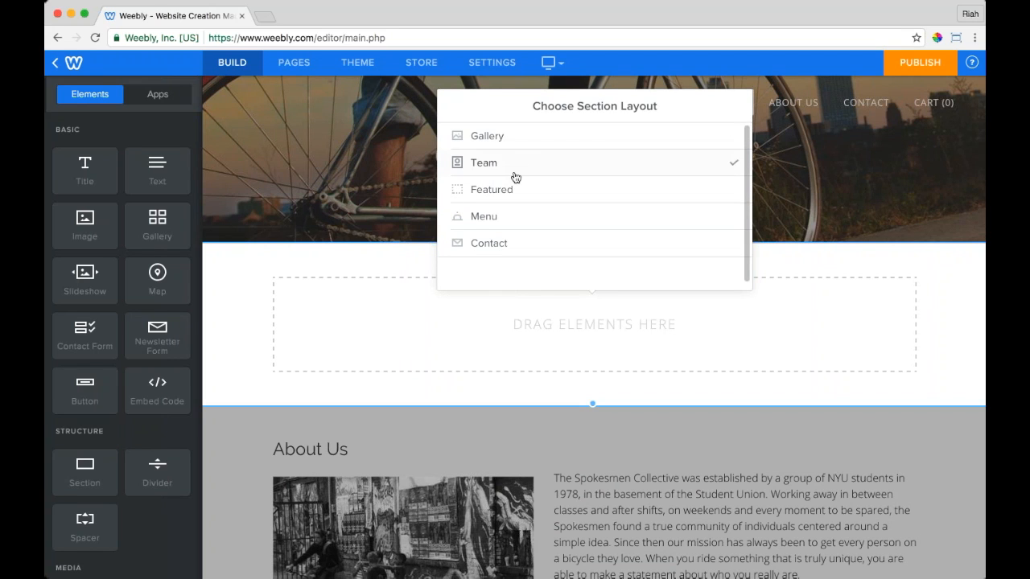
Step: Browse the Contact and Menu section layouts without choosing one
{"action": "left_click", "coordinate": [506, 243]}
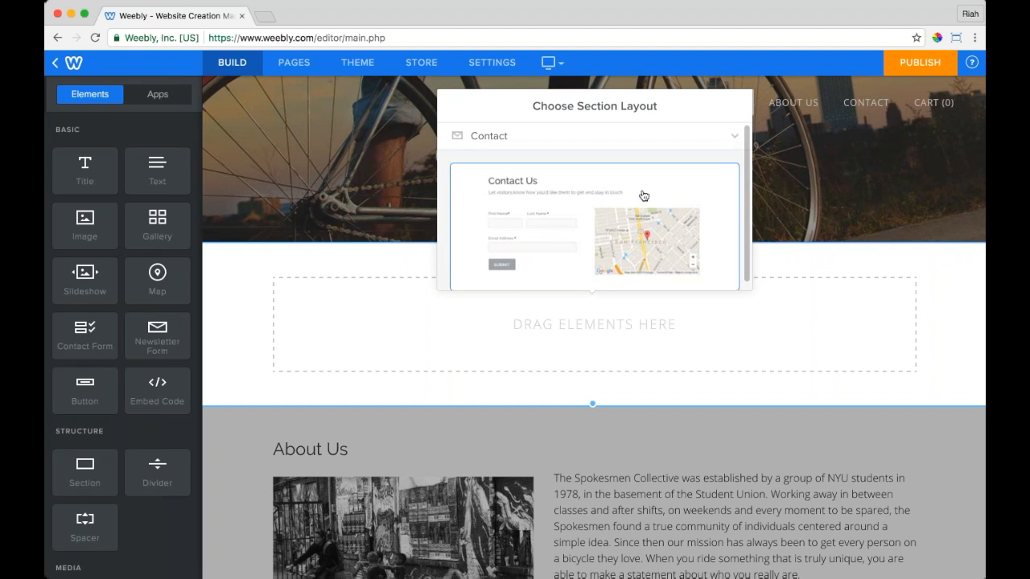
{"action": "scroll", "coordinate": [680, 208], "scroll_direction": "down", "scroll_amount": 4}
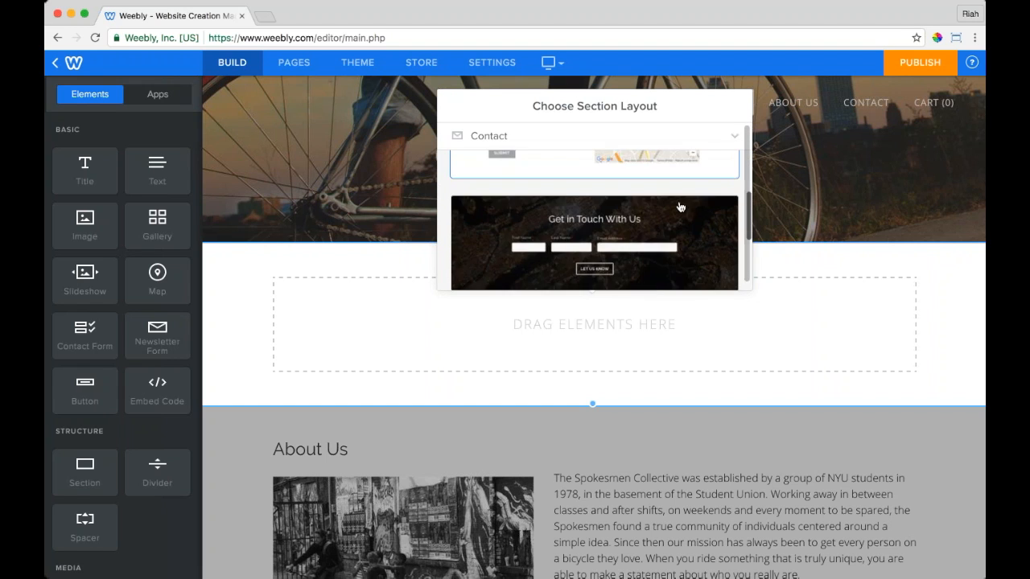
{"action": "scroll", "coordinate": [680, 207], "scroll_direction": "down", "scroll_amount": 3}
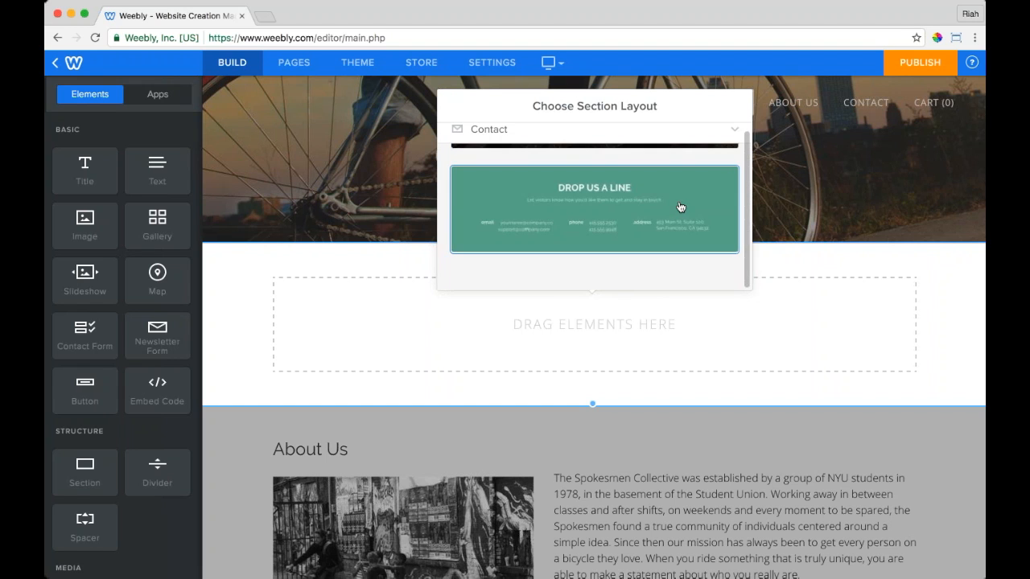
{"action": "scroll", "coordinate": [680, 208], "scroll_direction": "up", "scroll_amount": 4}
{"action": "scroll", "coordinate": [680, 208], "scroll_direction": "up", "scroll_amount": 3}
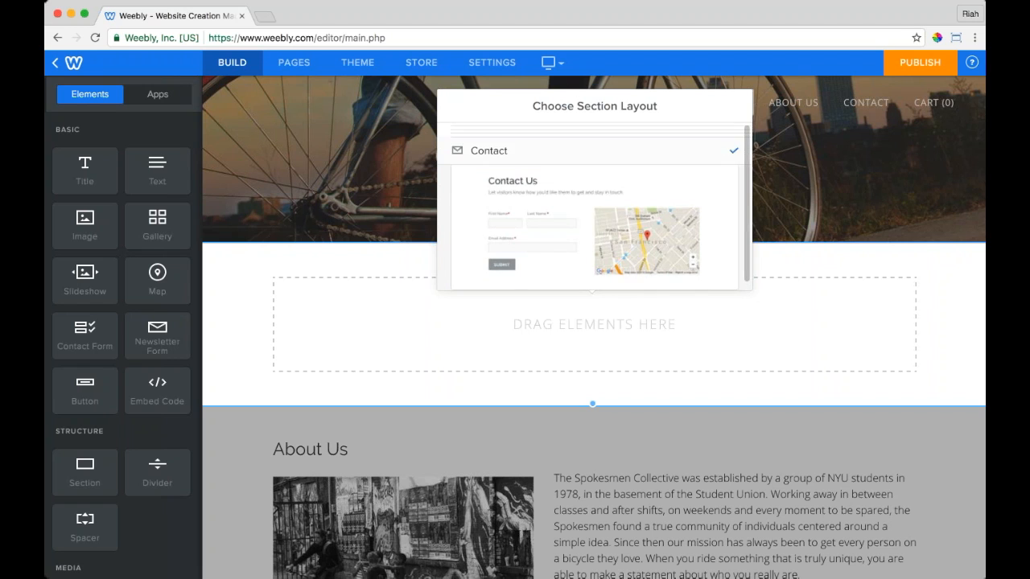
{"action": "left_click", "coordinate": [731, 130]}
{"action": "left_click", "coordinate": [595, 216]}
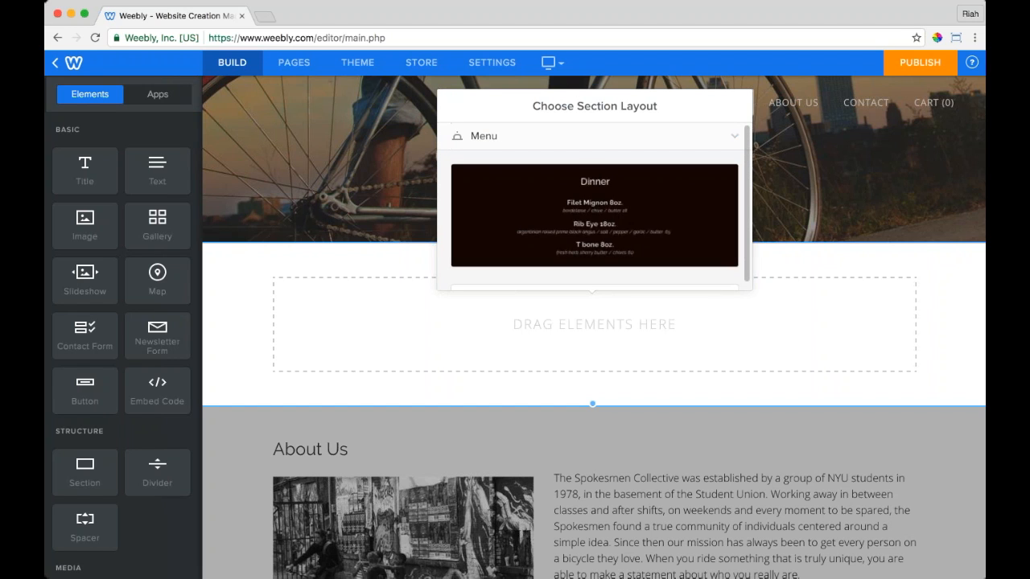
{"action": "scroll", "coordinate": [680, 208], "scroll_direction": "down", "scroll_amount": 5}
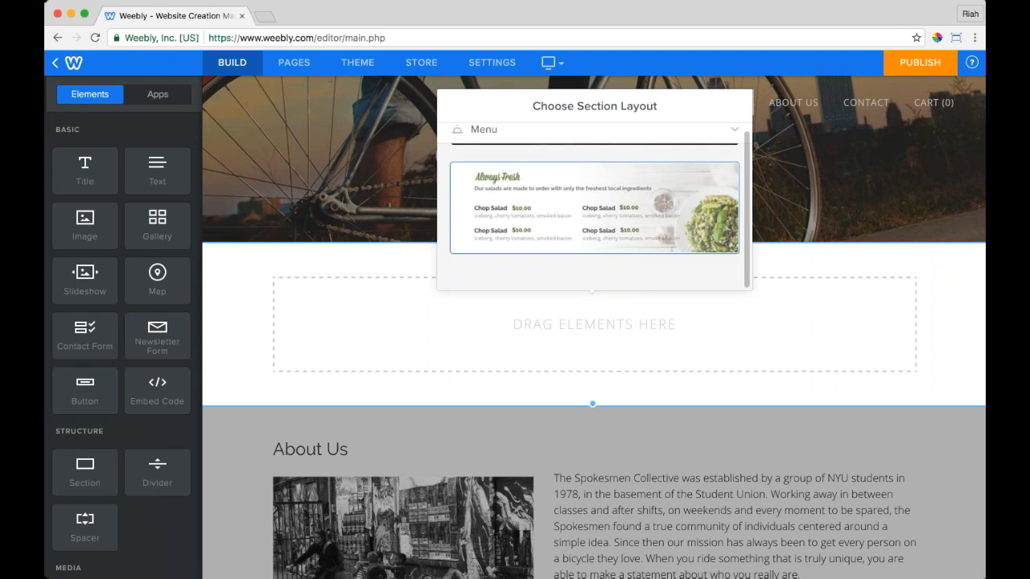
{"action": "scroll", "coordinate": [506, 179], "scroll_direction": "up", "scroll_amount": 5}
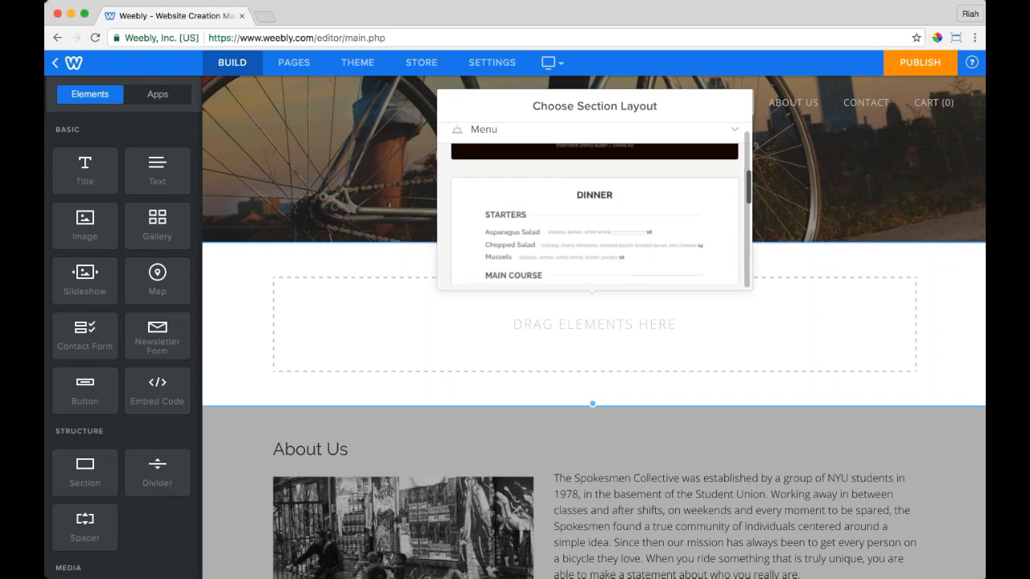
{"action": "left_click", "coordinate": [495, 135]}
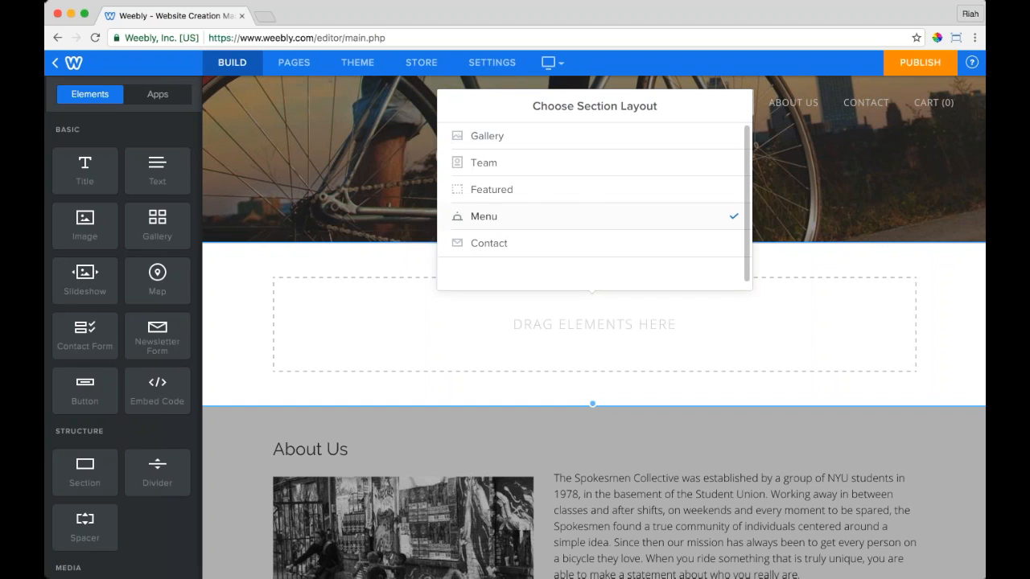
Step: Apply the orange Featured layout to the new section and save it
{"action": "left_click", "coordinate": [499, 193]}
{"action": "scroll", "coordinate": [594, 217], "scroll_direction": "down", "scroll_amount": 10}
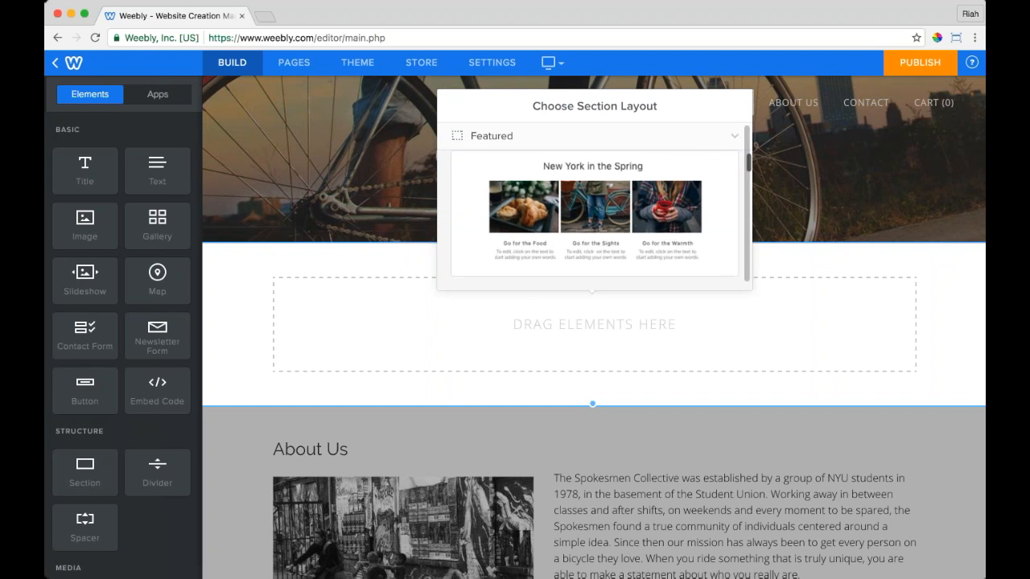
{"action": "scroll", "coordinate": [593, 221], "scroll_direction": "down", "scroll_amount": 8}
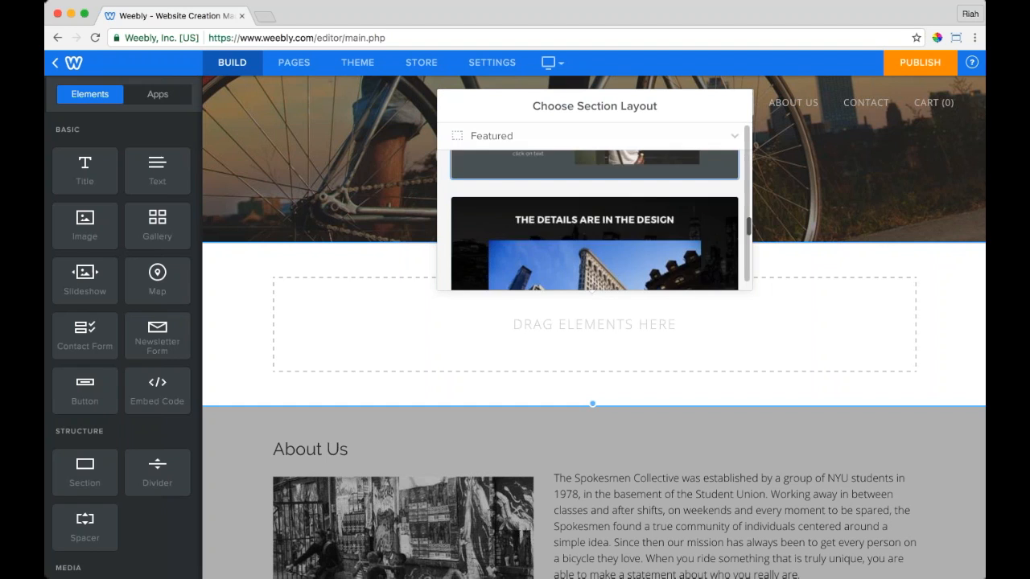
{"action": "scroll", "coordinate": [594, 217], "scroll_direction": "down", "scroll_amount": 3}
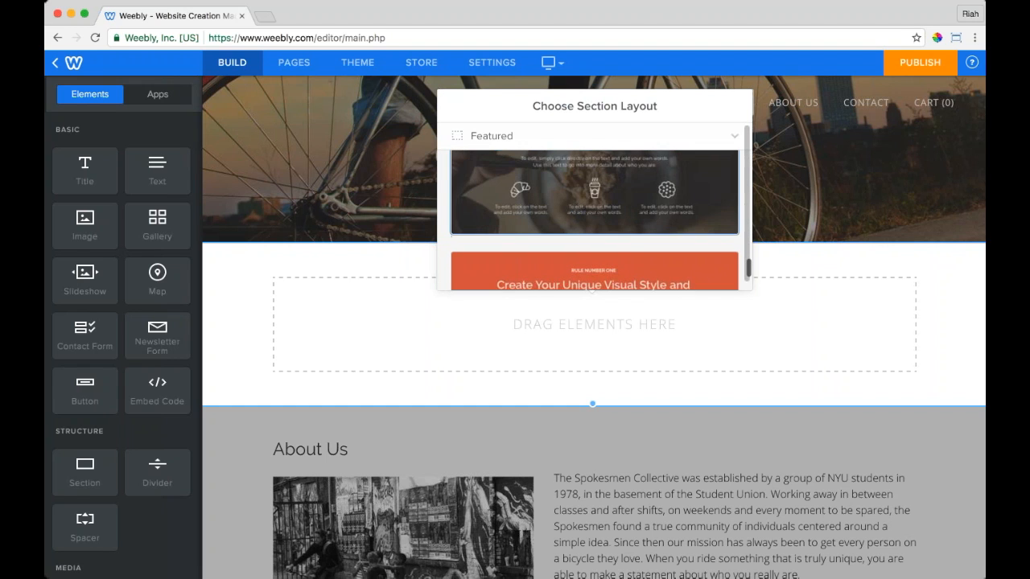
{"action": "scroll", "coordinate": [594, 217], "scroll_direction": "down", "scroll_amount": 2}
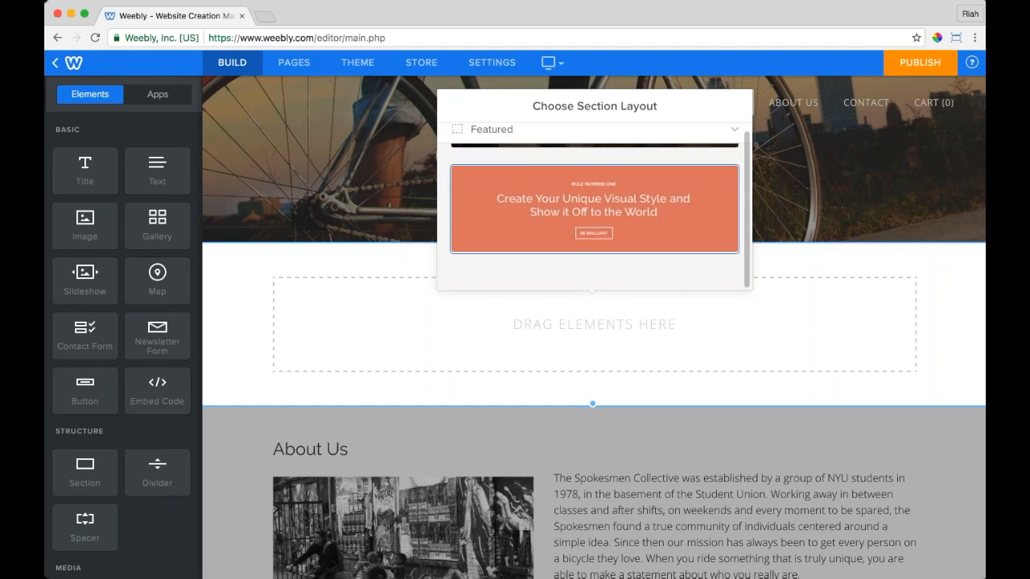
{"action": "left_click", "coordinate": [674, 227]}
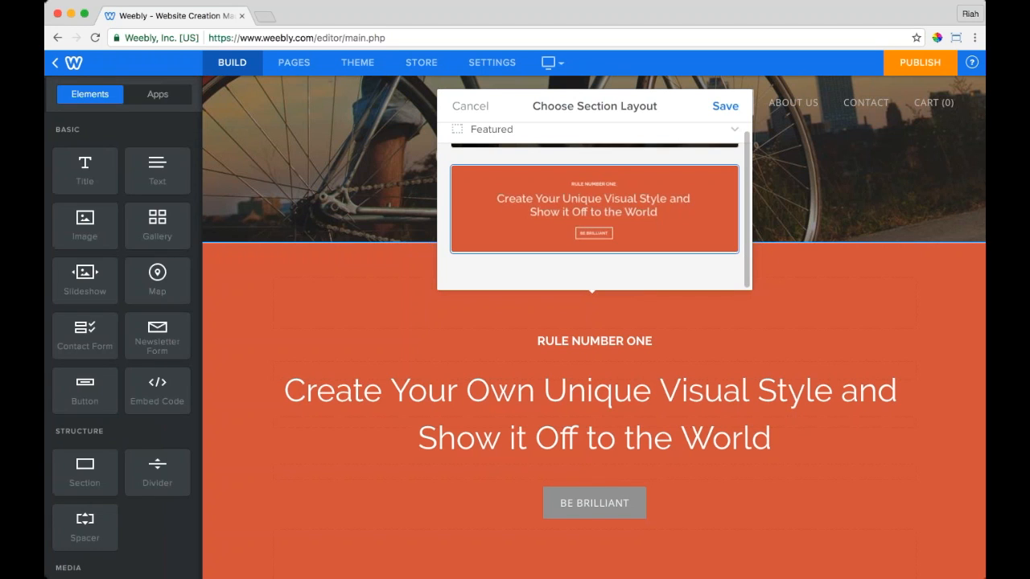
{"action": "left_click", "coordinate": [724, 106]}
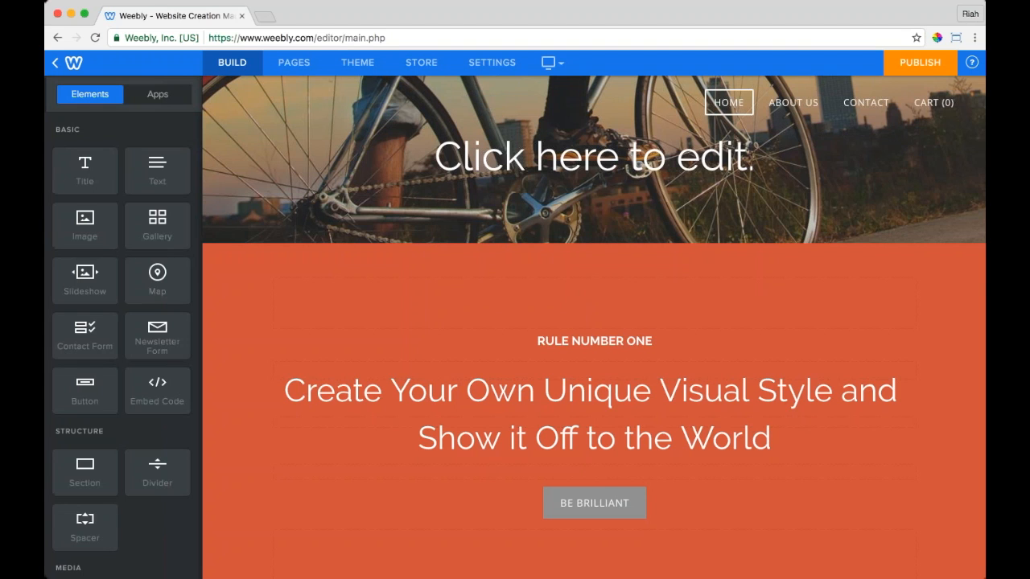
Step: Place a Map element in the orange section beneath the Be Brilliant button
{"action": "scroll", "coordinate": [451, 217], "scroll_direction": "down", "scroll_amount": 1}
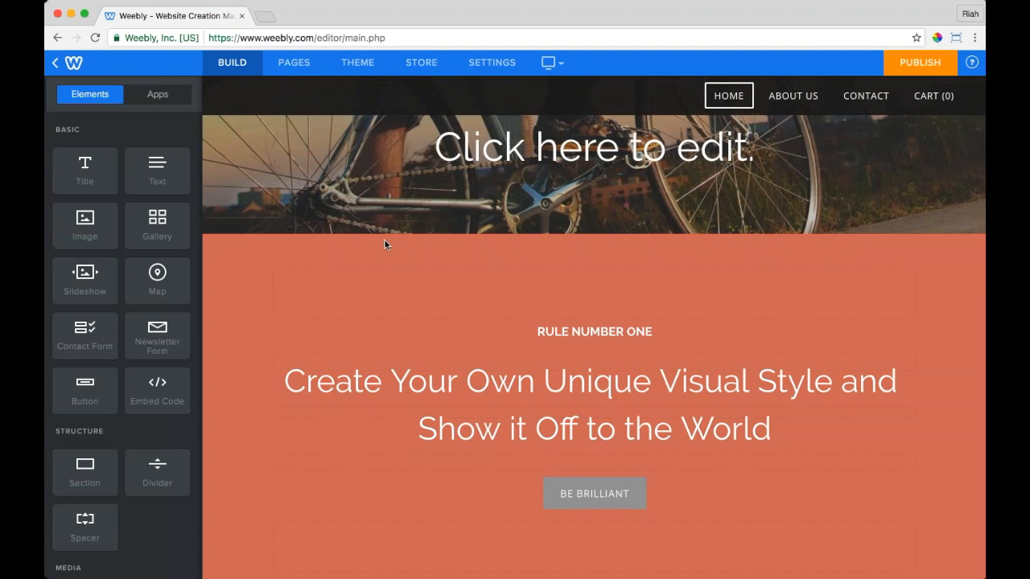
{"action": "scroll", "coordinate": [385, 240], "scroll_direction": "down", "scroll_amount": 5}
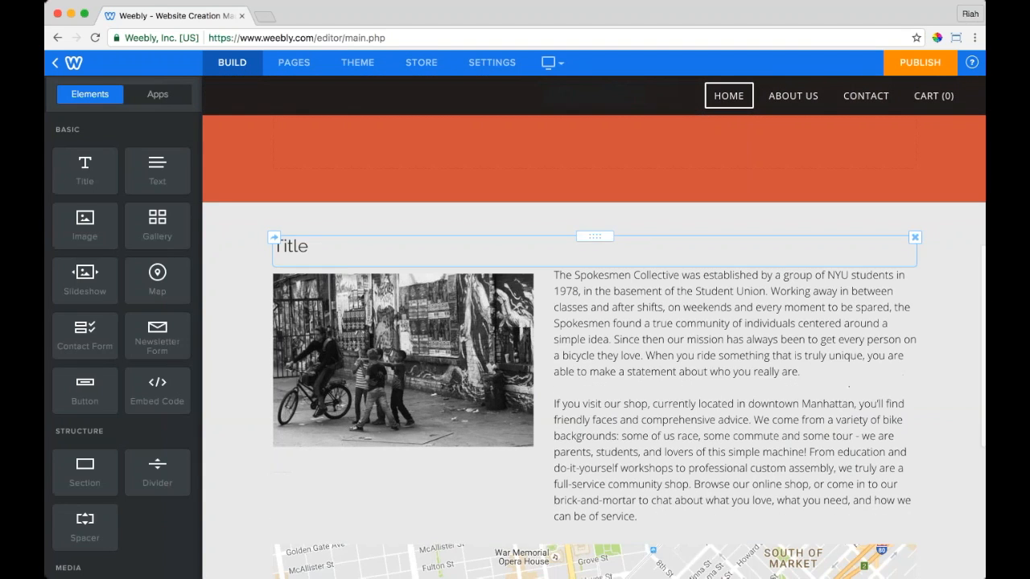
{"action": "scroll", "coordinate": [340, 255], "scroll_direction": "up", "scroll_amount": 5}
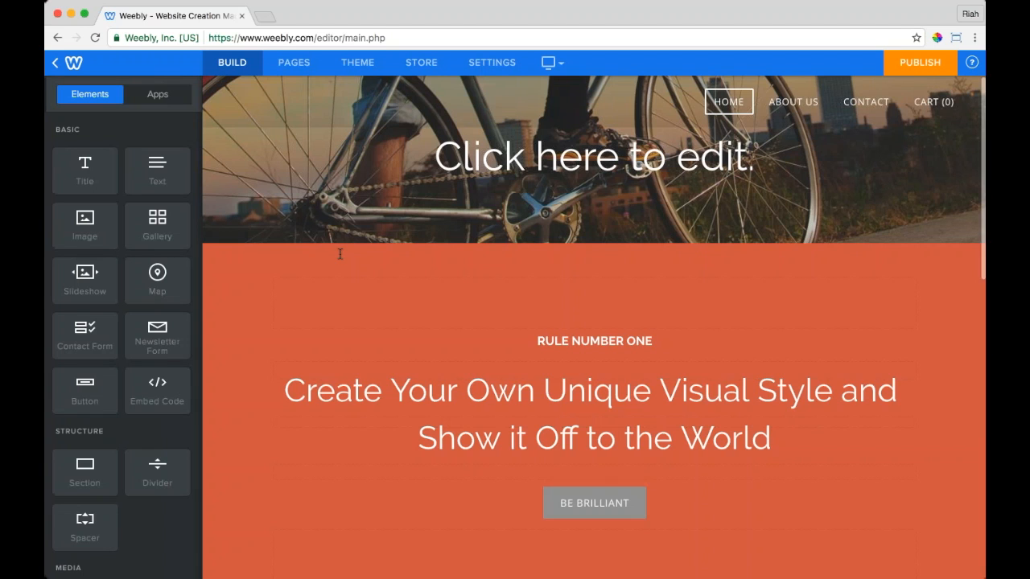
{"action": "scroll", "coordinate": [236, 283], "scroll_direction": "down", "scroll_amount": 2}
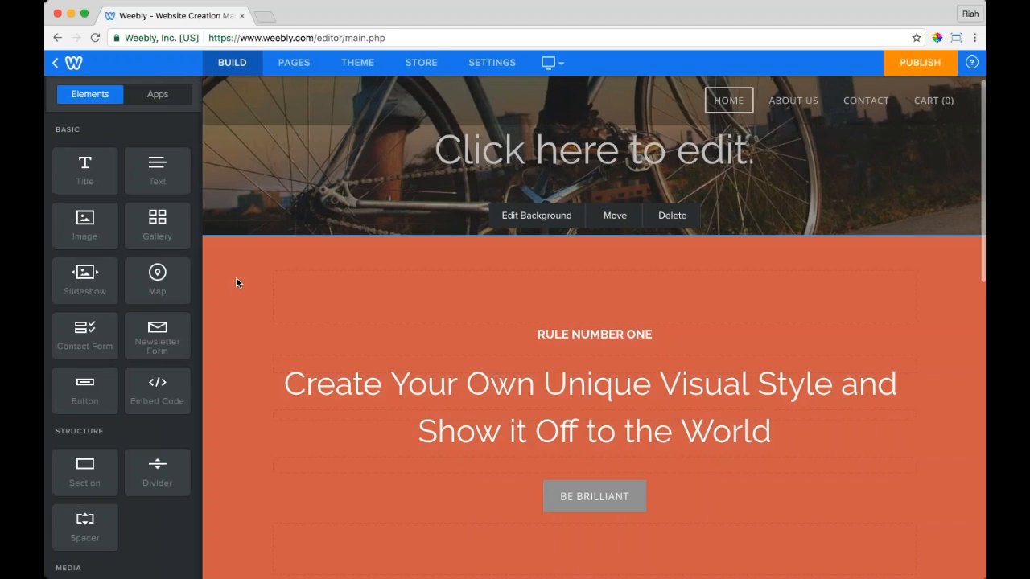
{"action": "left_click_drag", "start_coordinate": [165, 283], "coordinate": [618, 477]}
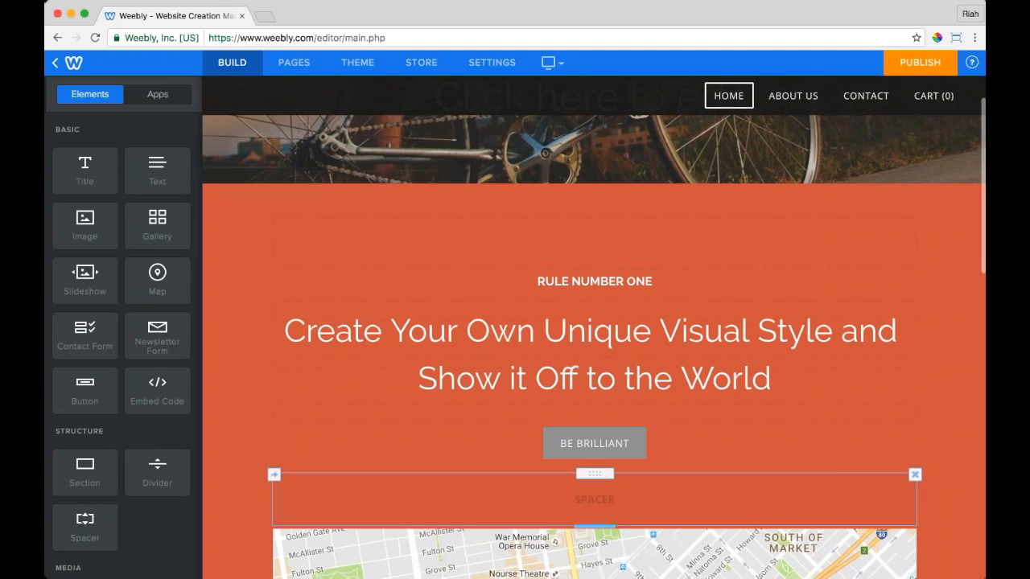
Step: Replace the RULE NUMBER ONE heading text with 'Hello!' and finish editing
{"action": "left_click", "coordinate": [606, 286]}
{"action": "triple_click", "coordinate": [607, 286]}
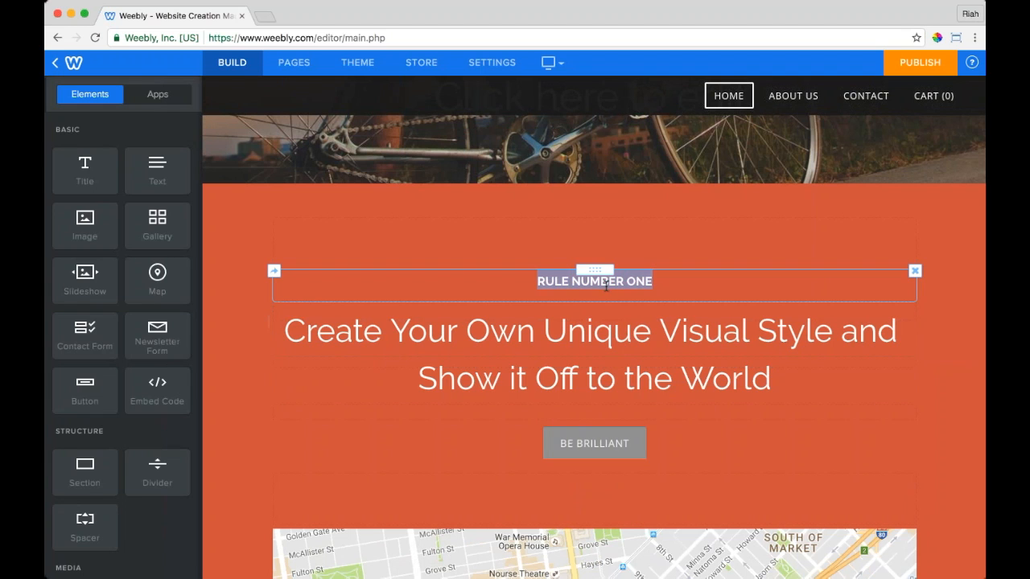
{"action": "type", "text": "Hello!"}
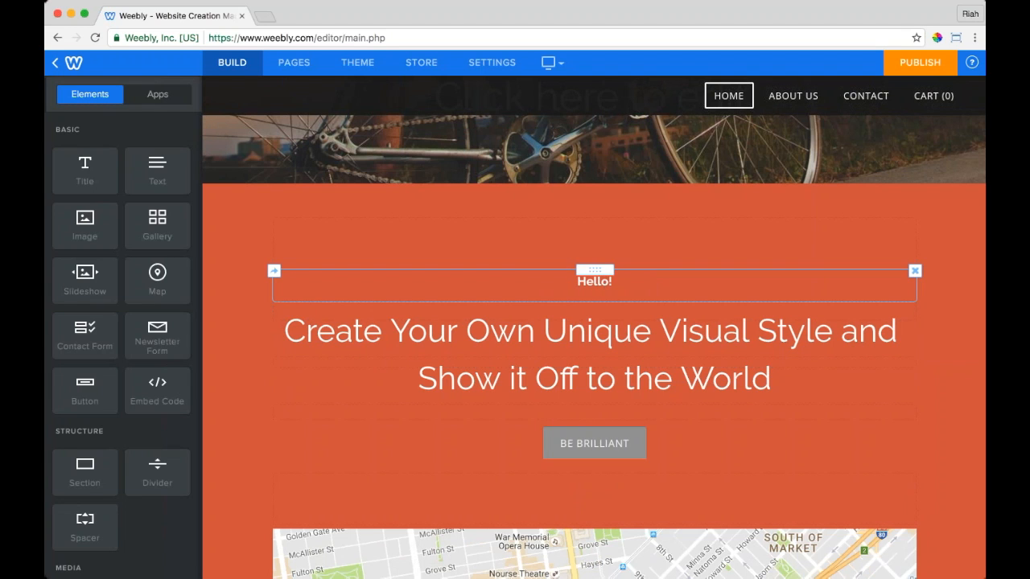
{"action": "left_click", "coordinate": [246, 363]}
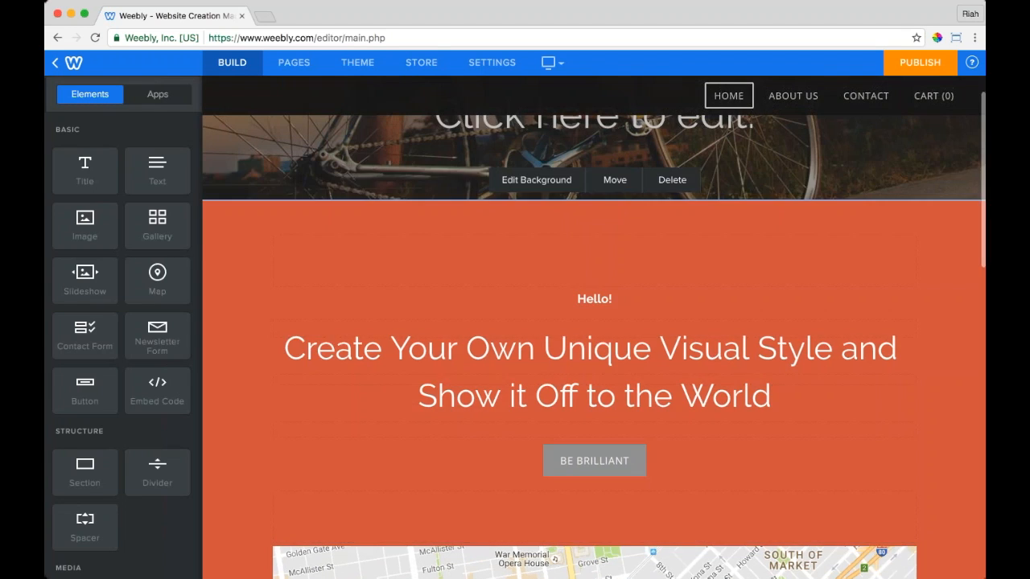
Step: Delete the empty spacer above the orange section's heading
{"action": "left_click", "coordinate": [915, 277]}
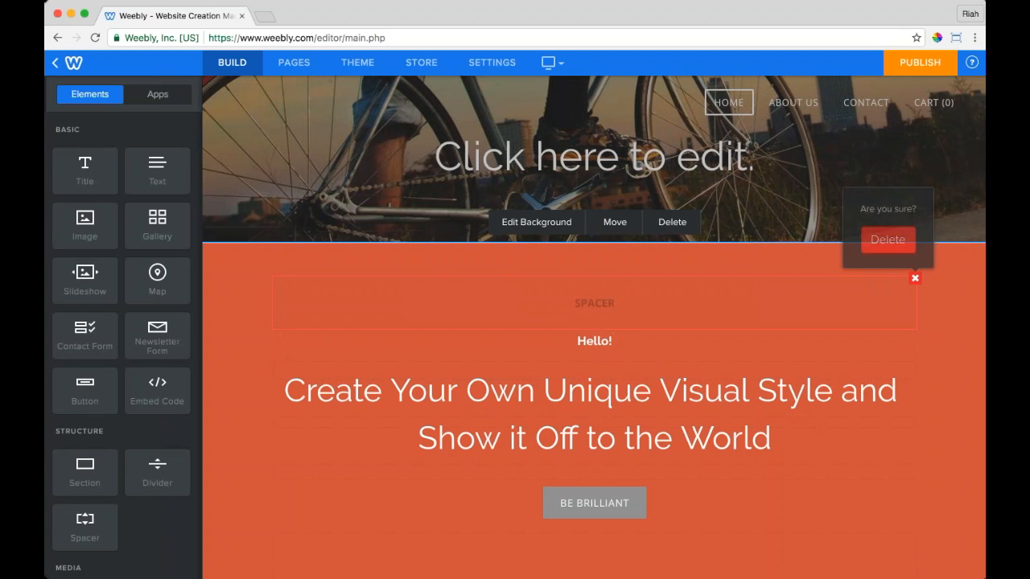
{"action": "left_click", "coordinate": [887, 237]}
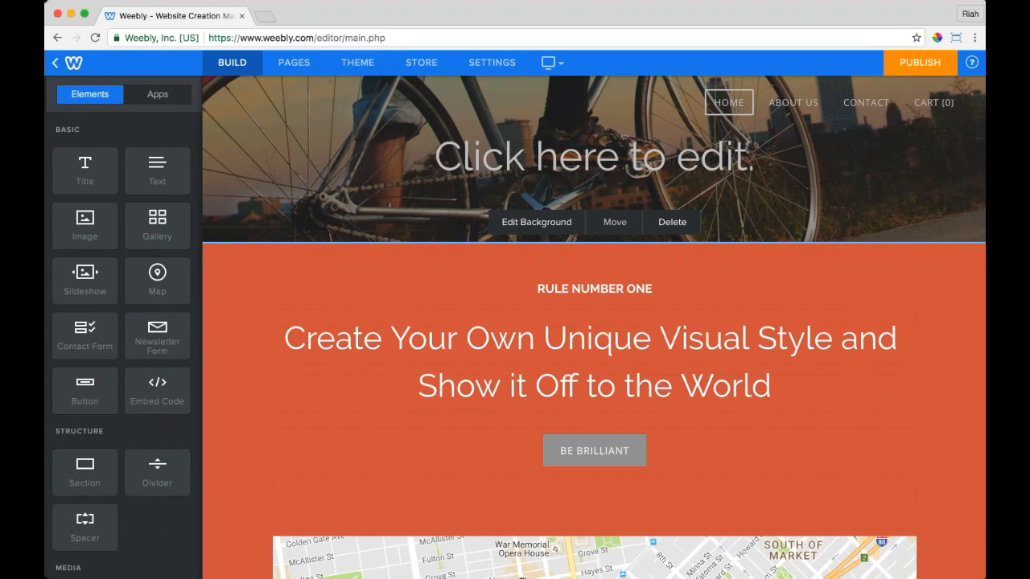
{"action": "left_click", "coordinate": [615, 224]}
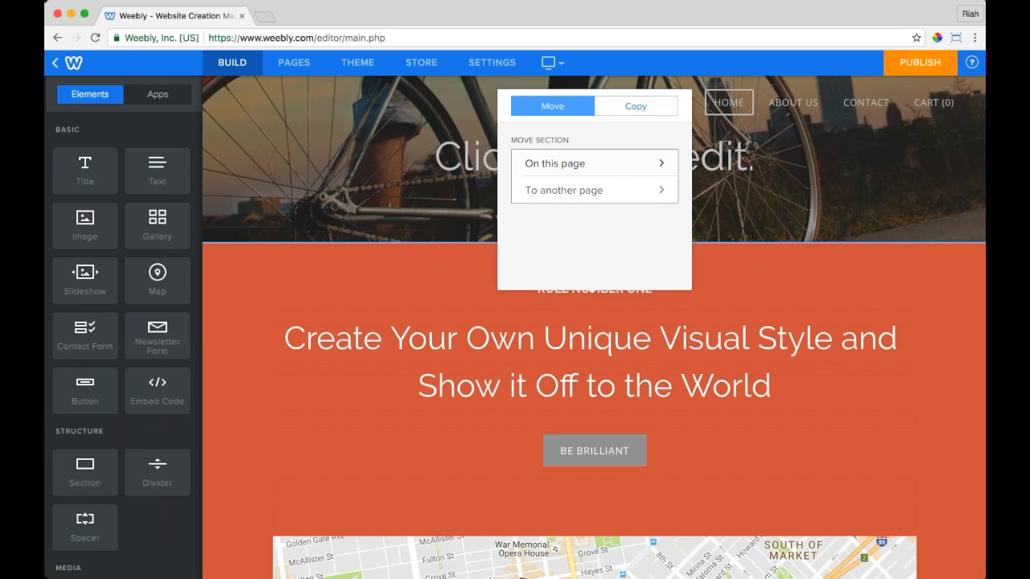
Step: Move the orange section down on this page, below the map section
{"action": "left_click", "coordinate": [590, 165]}
{"action": "left_click", "coordinate": [618, 165]}
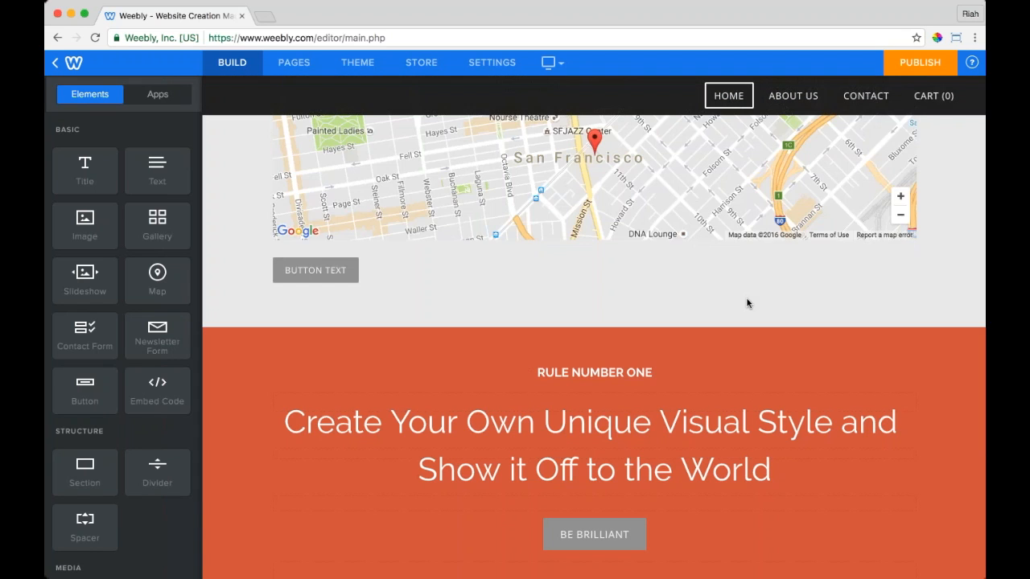
{"action": "scroll", "coordinate": [747, 304], "scroll_direction": "up", "scroll_amount": 10}
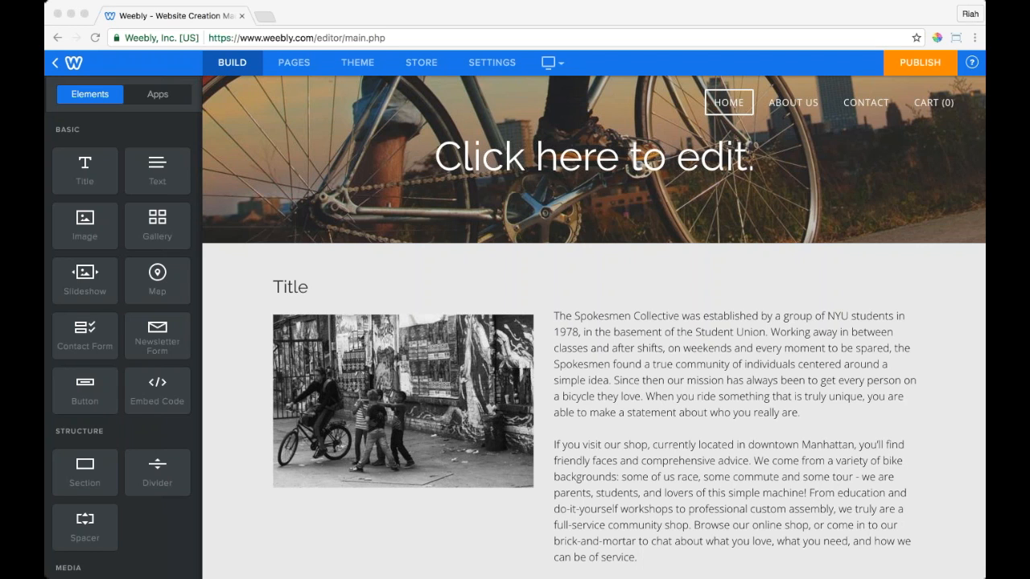
Step: Try an image background for the map section, then close without keeping changes
{"action": "left_click", "coordinate": [926, 316]}
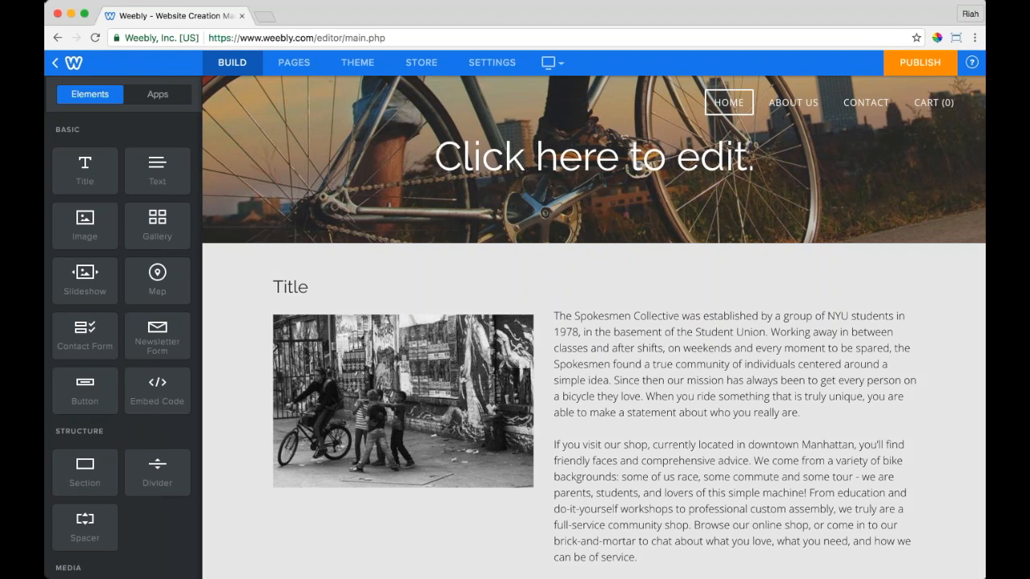
{"action": "scroll", "coordinate": [661, 302], "scroll_direction": "down", "scroll_amount": 10}
{"action": "scroll", "coordinate": [791, 269], "scroll_direction": "up", "scroll_amount": 2}
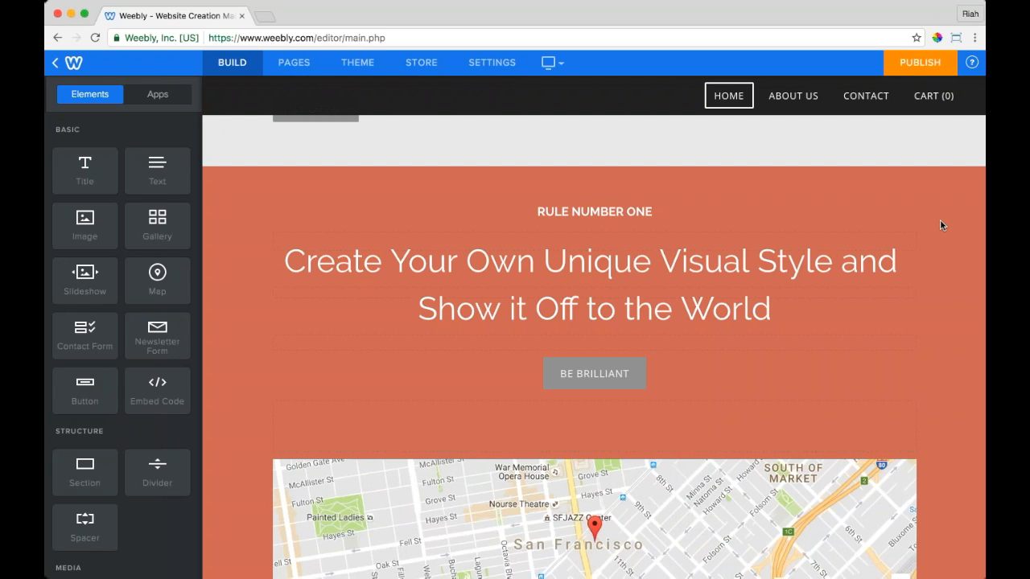
{"action": "scroll", "coordinate": [941, 217], "scroll_direction": "up", "scroll_amount": 5}
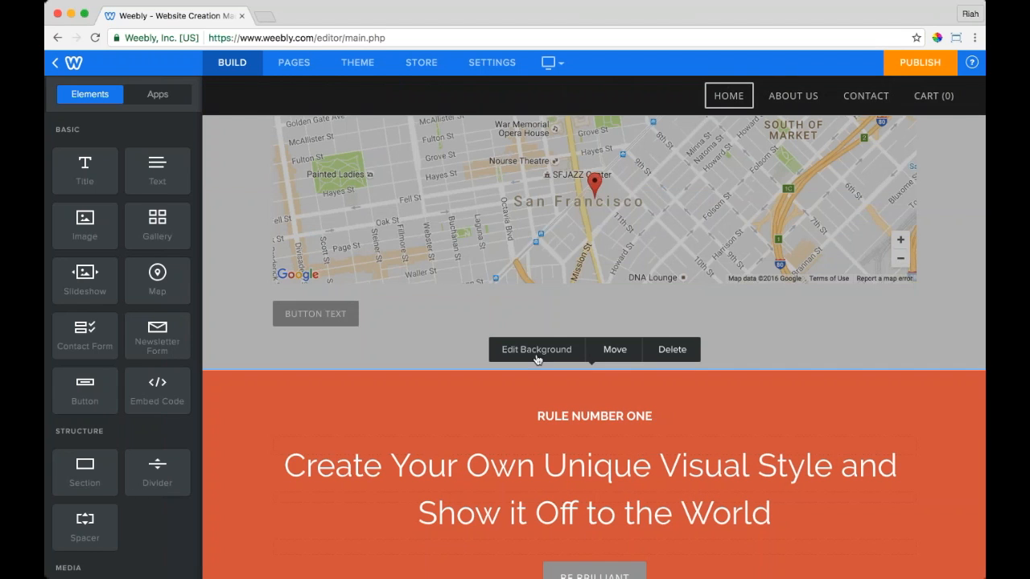
{"action": "left_click", "coordinate": [528, 349]}
{"action": "left_click", "coordinate": [576, 209]}
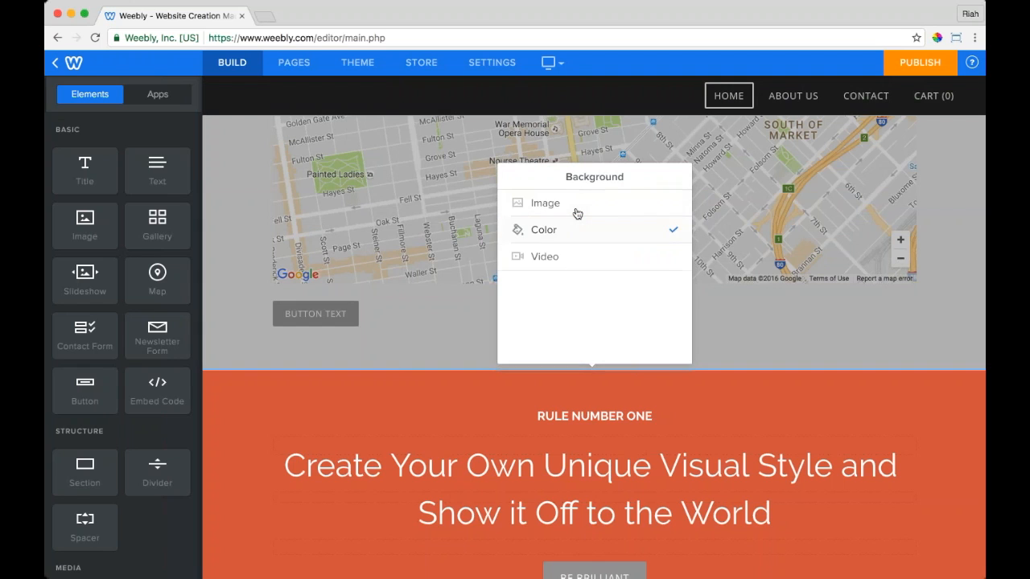
{"action": "left_click", "coordinate": [577, 211]}
{"action": "left_click", "coordinate": [576, 206]}
{"action": "left_click", "coordinate": [250, 432]}
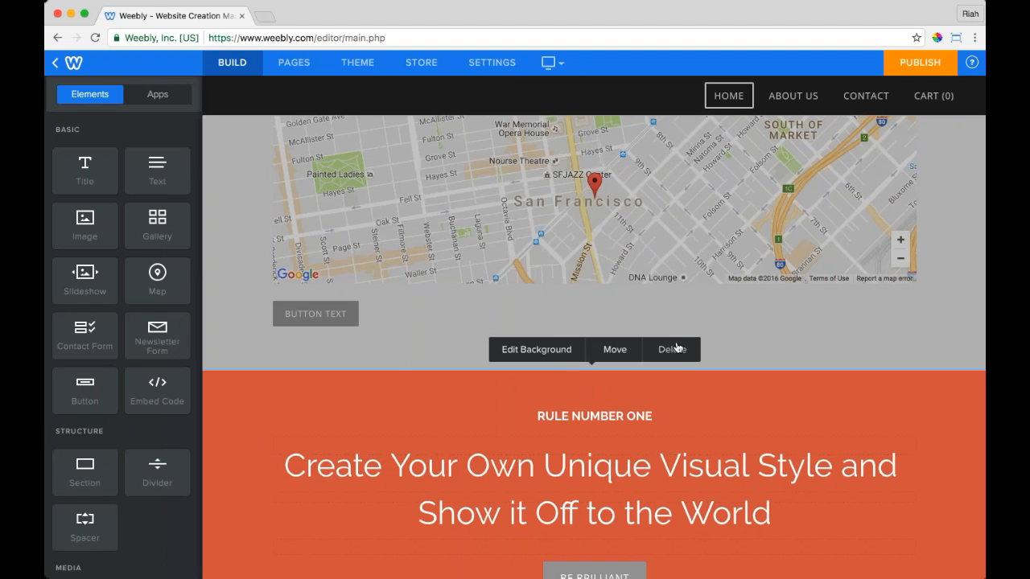
Step: Delete the orange RULE NUMBER ONE section and confirm
{"action": "left_click", "coordinate": [671, 350]}
{"action": "left_click", "coordinate": [671, 348]}
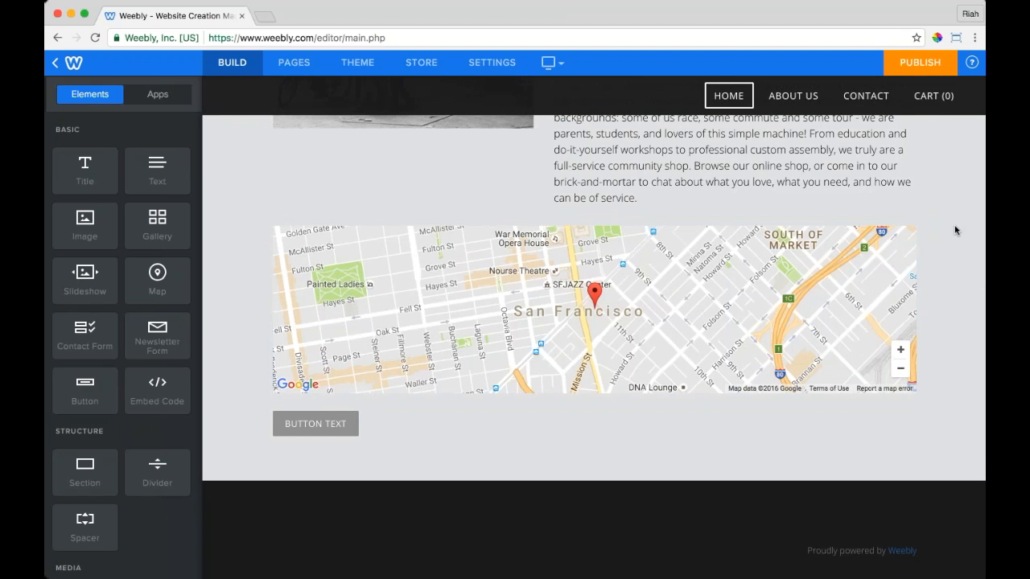
{"action": "scroll", "coordinate": [954, 225], "scroll_direction": "up", "scroll_amount": 5}
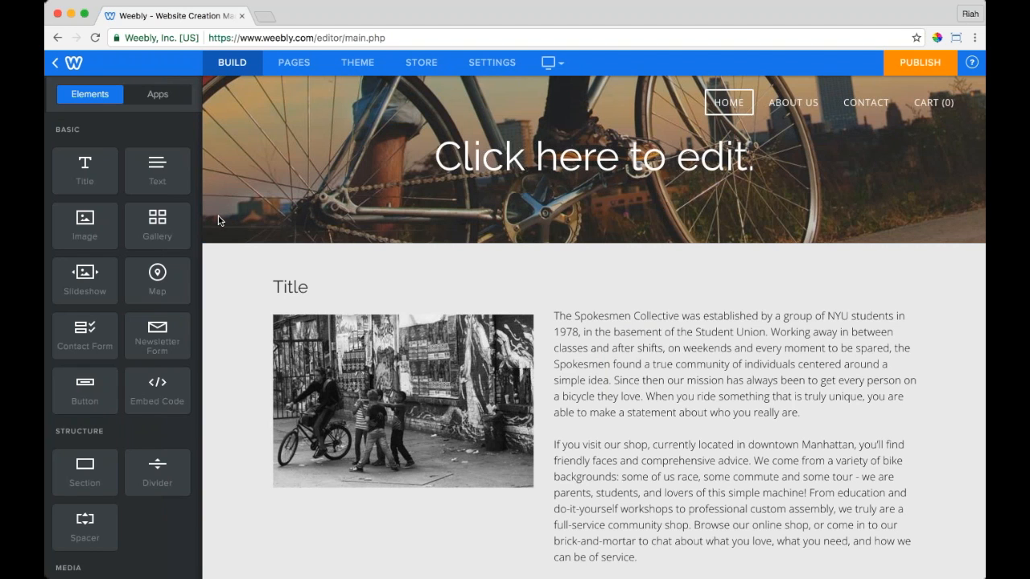
Step: Add a standard page and name it 'Bike Time'
{"action": "left_click", "coordinate": [293, 62]}
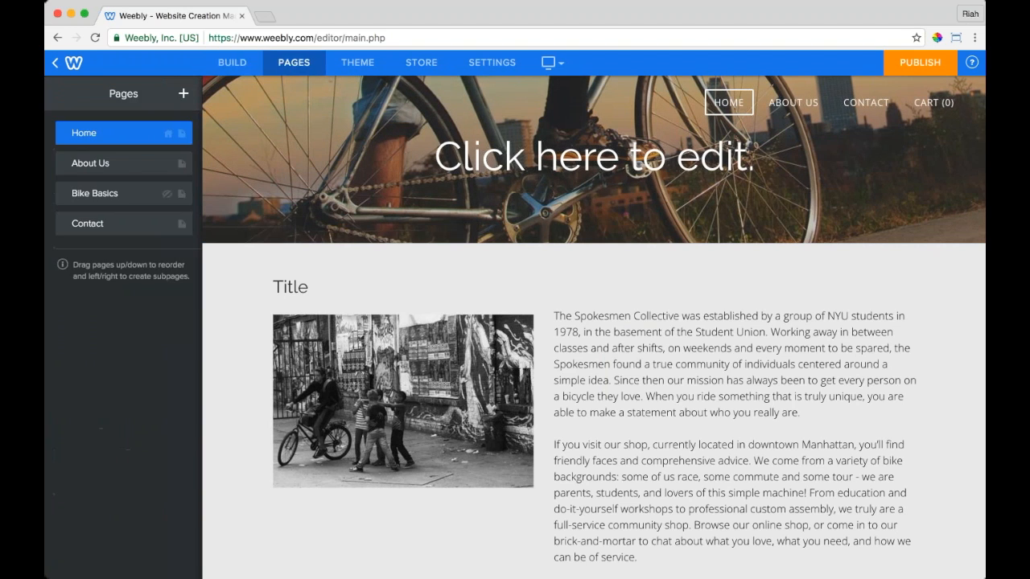
{"action": "left_click", "coordinate": [183, 96]}
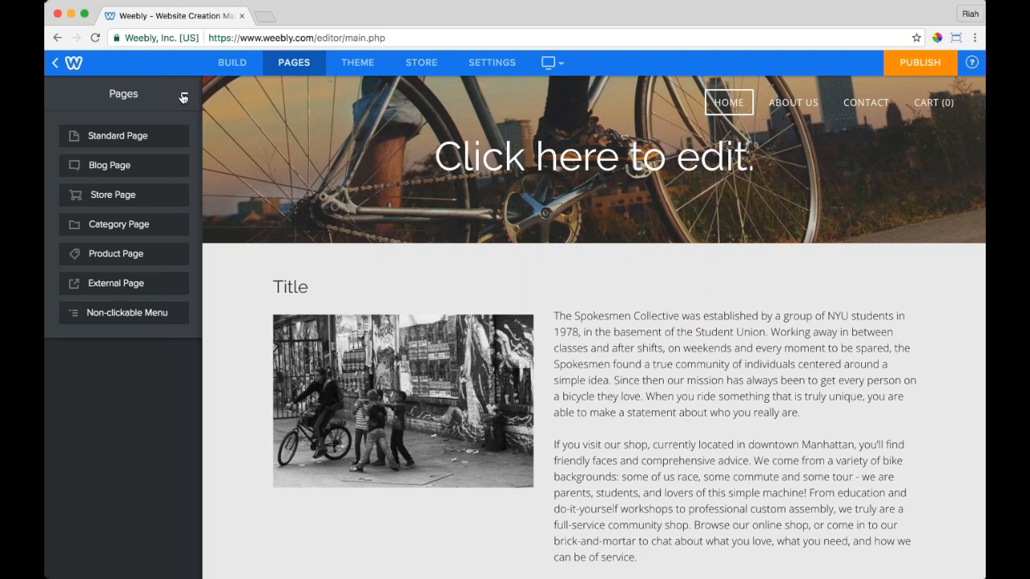
{"action": "left_click", "coordinate": [138, 143]}
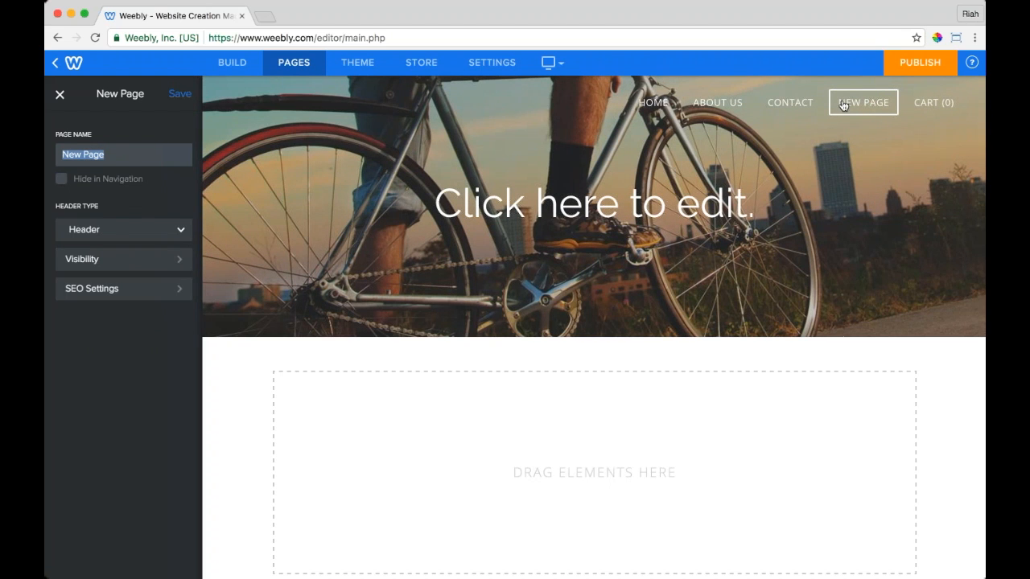
{"action": "left_click", "coordinate": [117, 152]}
{"action": "key", "text": "super+a"}
{"action": "type", "text": "Bike Time"}
{"action": "key", "text": "Return"}
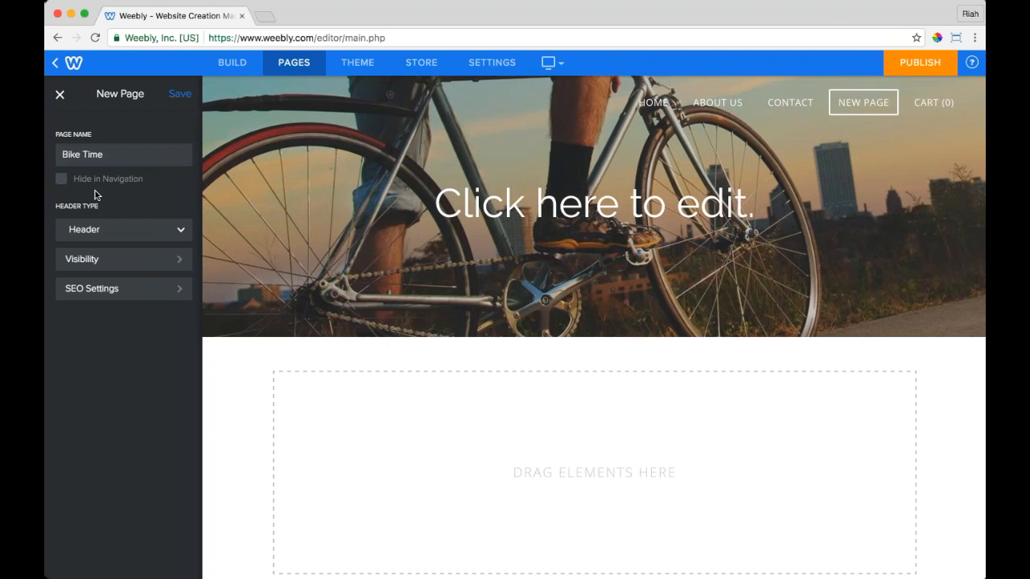
{"action": "left_click", "coordinate": [121, 229]}
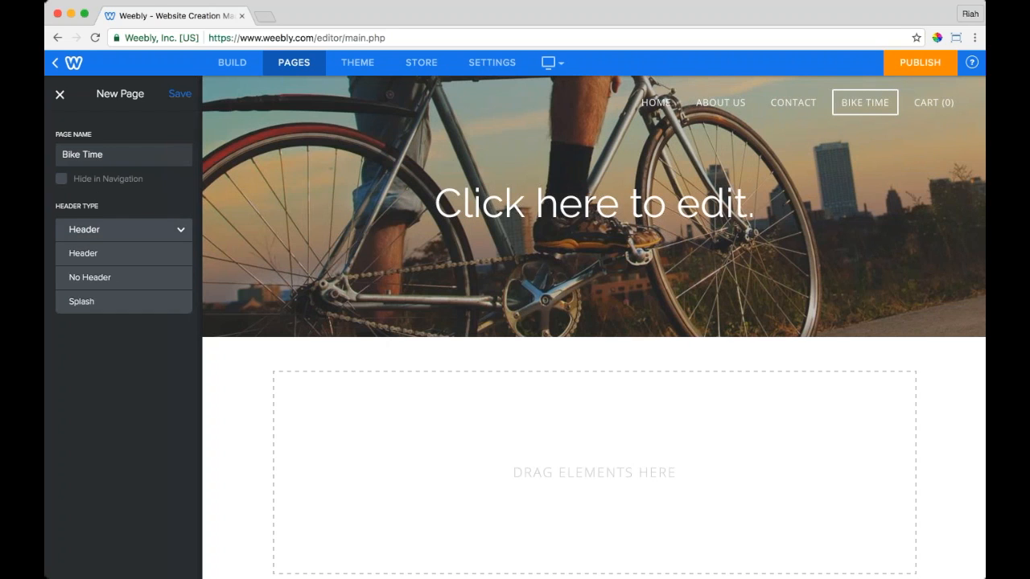
Step: Try No Header and full-screen splash on Bike Time, settling on the standard Header
{"action": "left_click", "coordinate": [110, 276]}
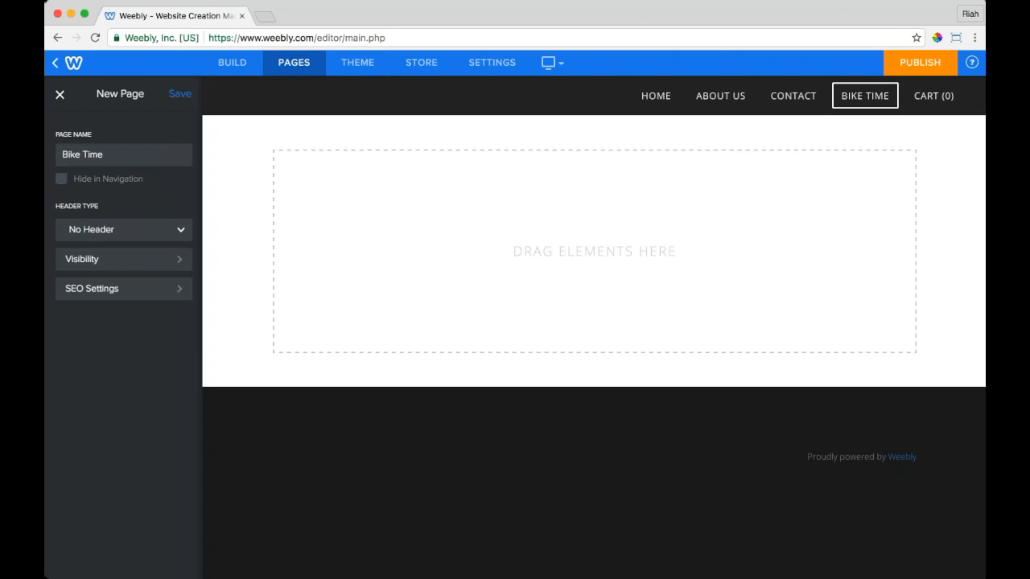
{"action": "left_click", "coordinate": [127, 231]}
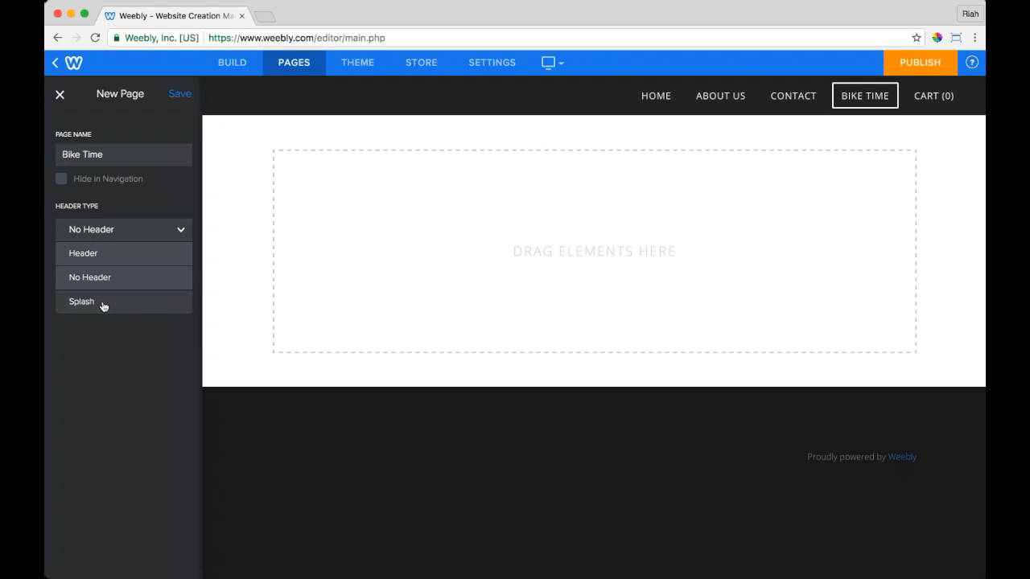
{"action": "left_click", "coordinate": [104, 301]}
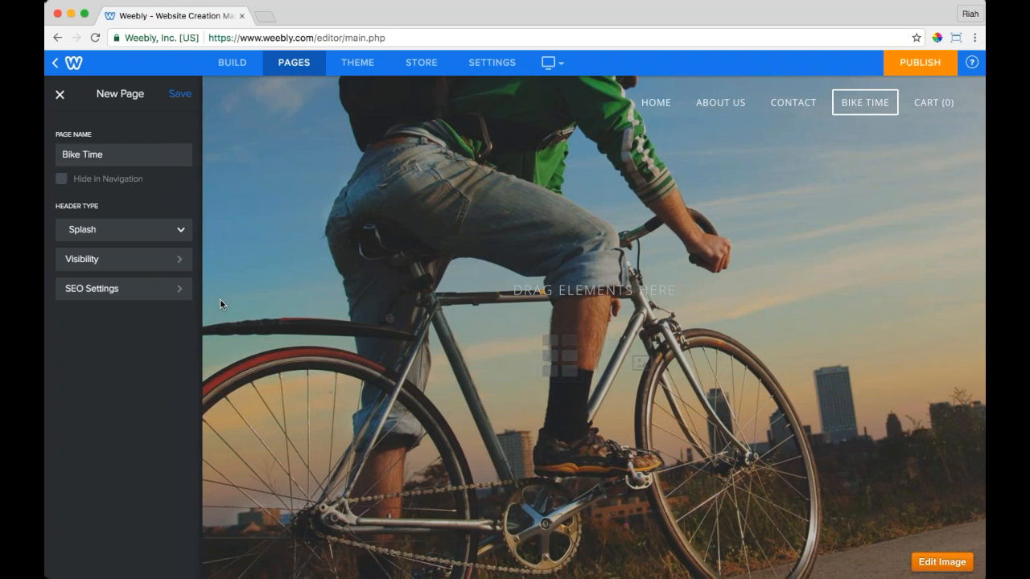
{"action": "left_click", "coordinate": [105, 230]}
{"action": "left_click", "coordinate": [103, 275]}
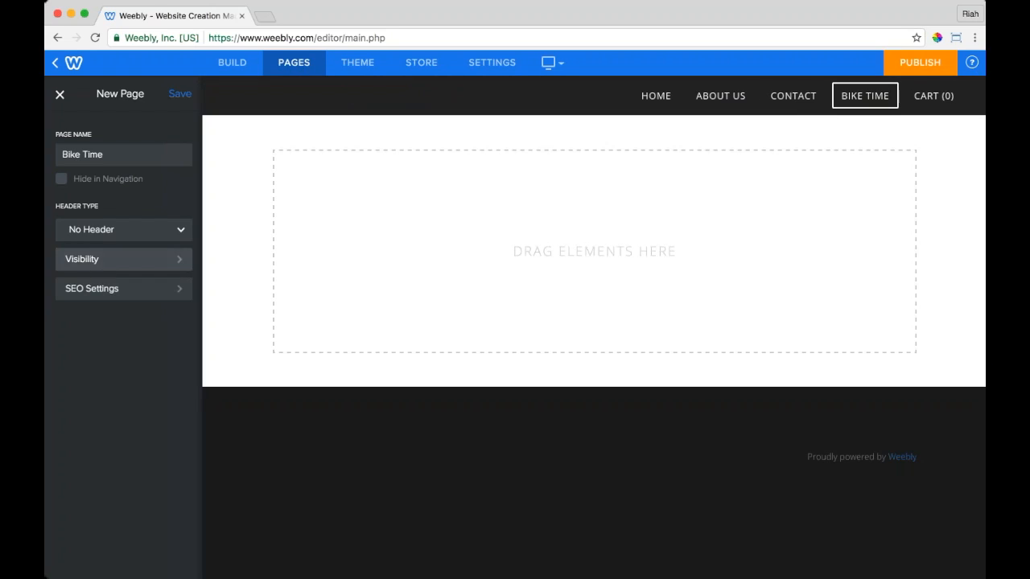
{"action": "left_click", "coordinate": [104, 230]}
{"action": "left_click", "coordinate": [108, 254]}
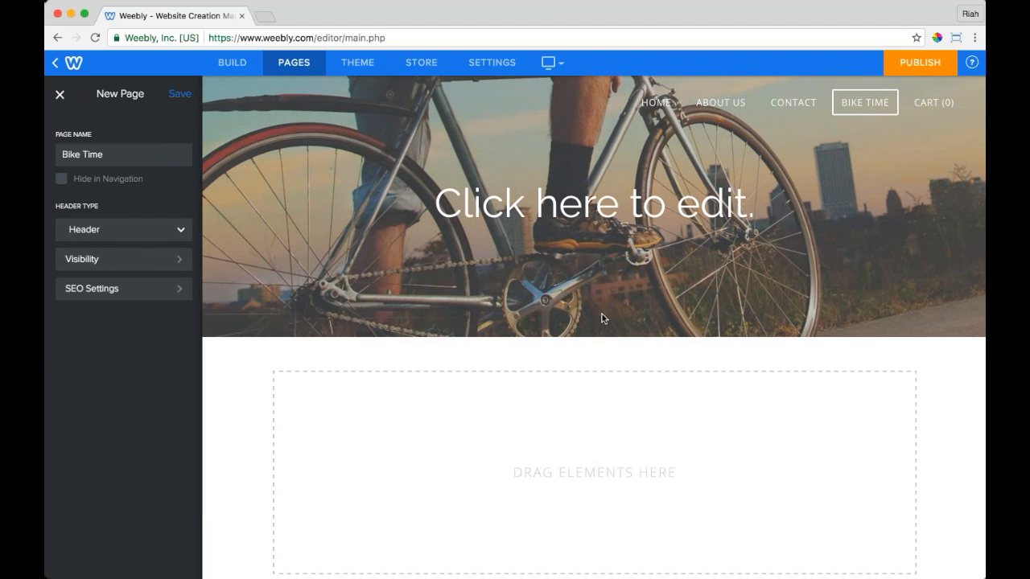
{"action": "mouse_move", "coordinate": [602, 319]}
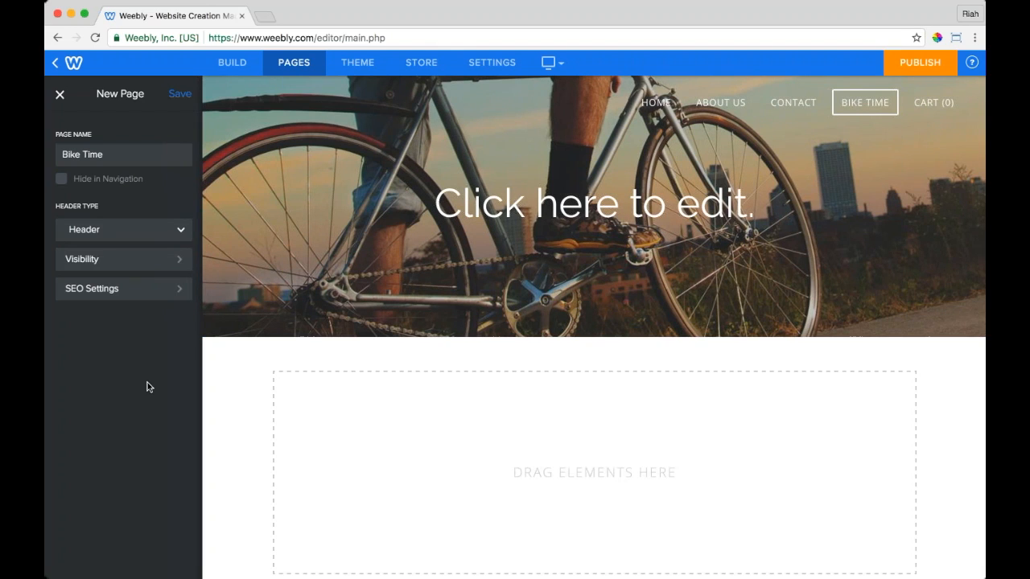
{"action": "left_click", "coordinate": [171, 260]}
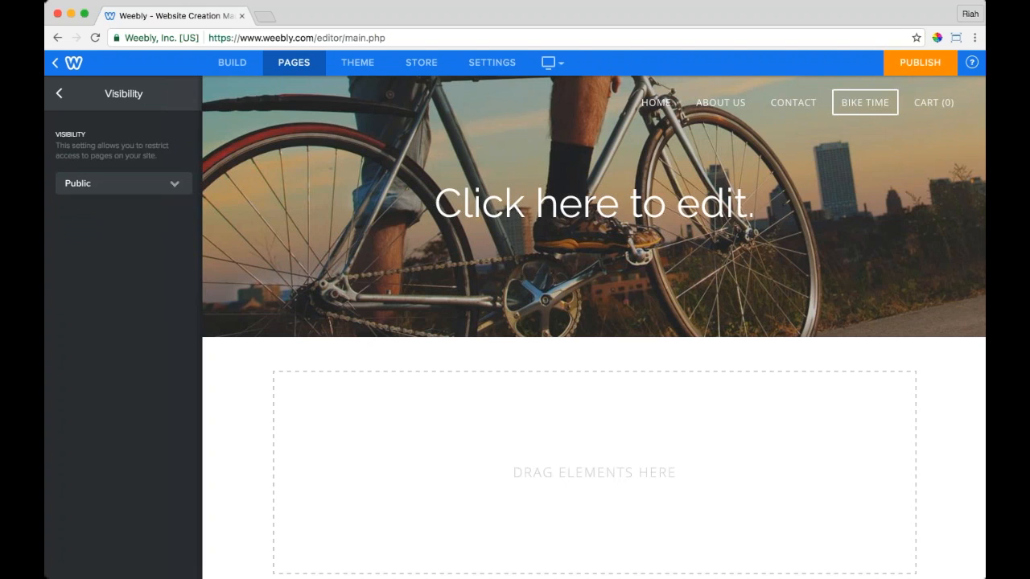
{"action": "left_click", "coordinate": [173, 185]}
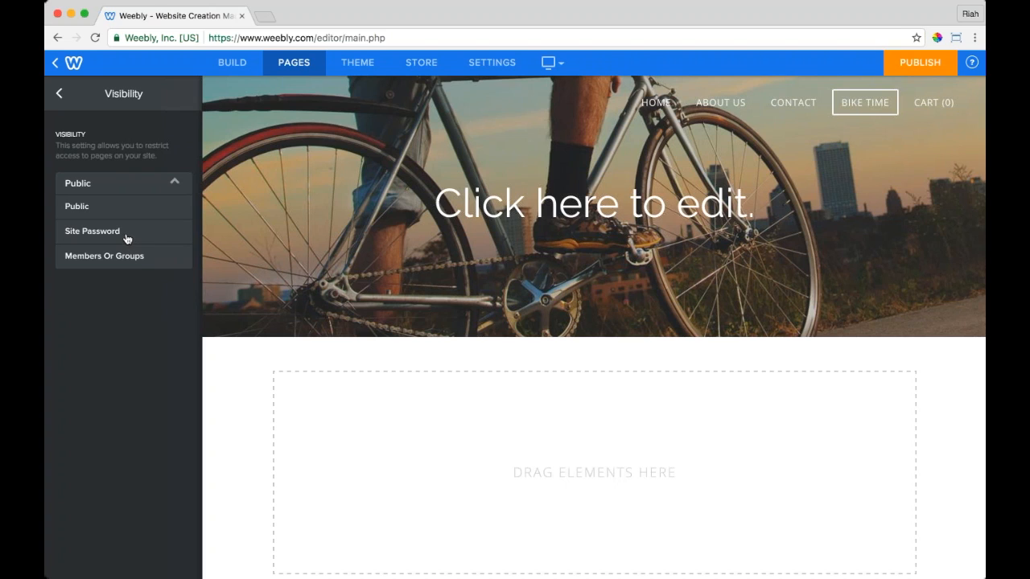
{"action": "left_click", "coordinate": [110, 259]}
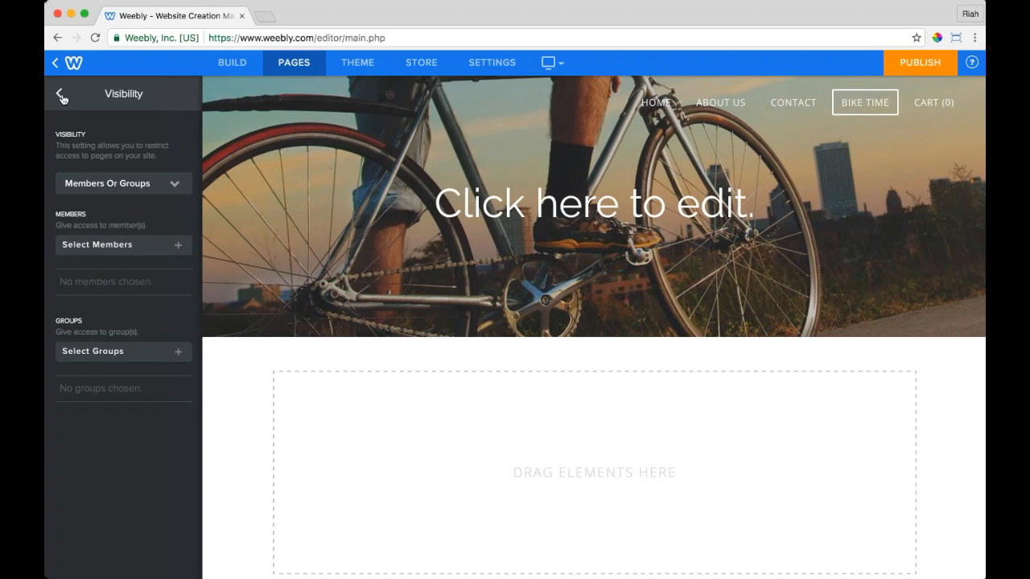
{"action": "left_click", "coordinate": [119, 183]}
{"action": "left_click", "coordinate": [106, 204]}
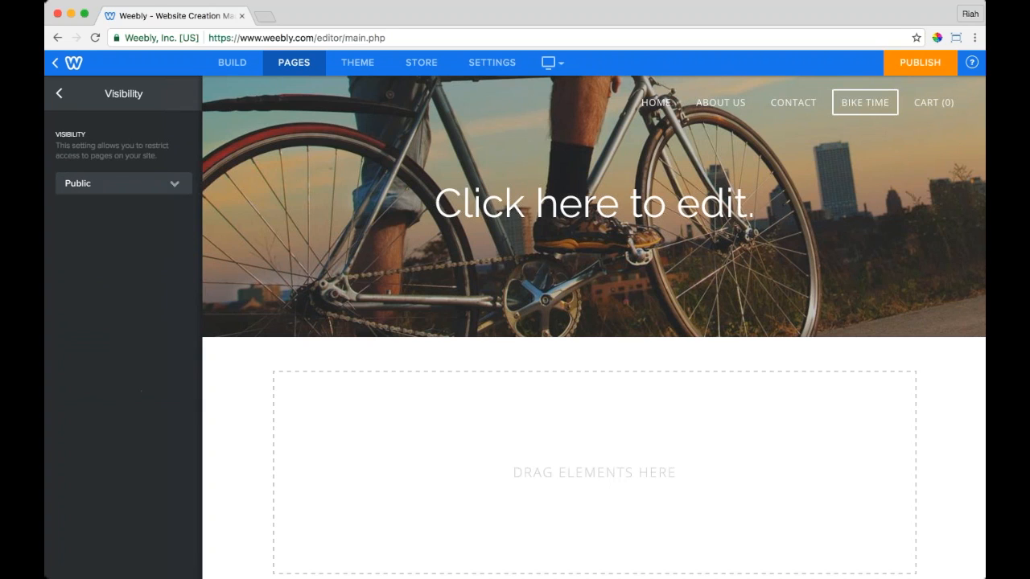
{"action": "left_click", "coordinate": [60, 93]}
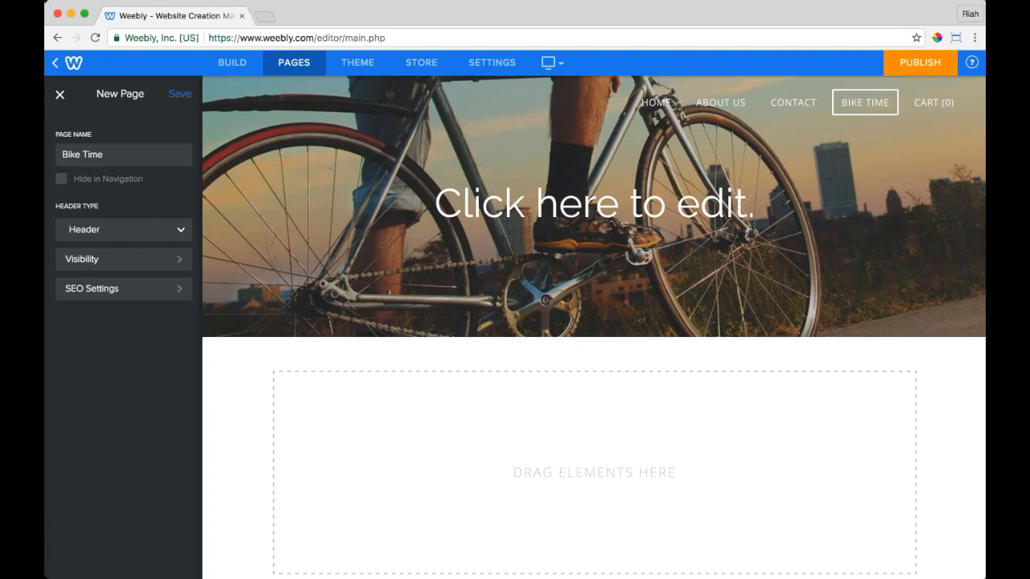
{"action": "left_click", "coordinate": [62, 179]}
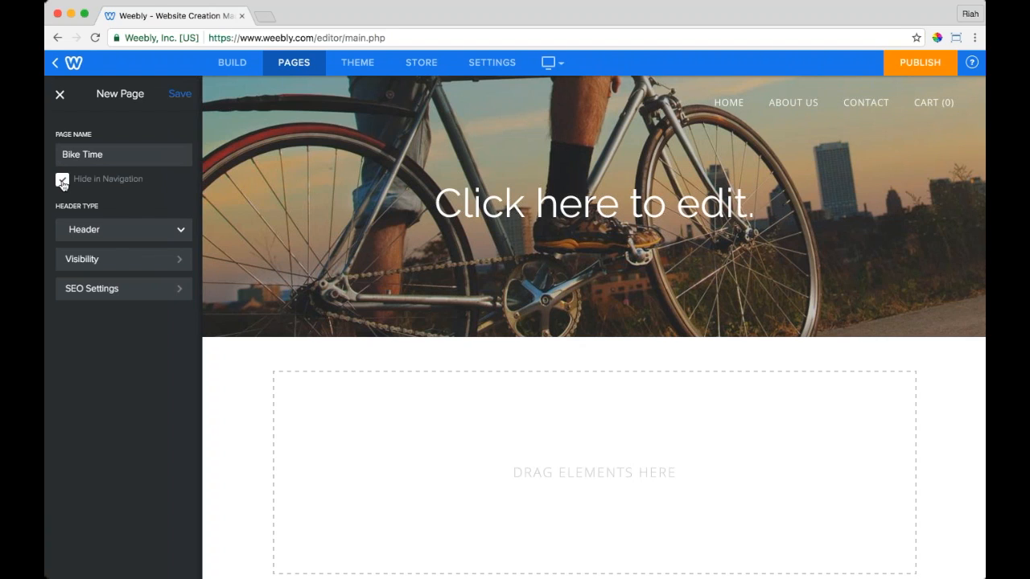
Step: Show Bike Time in the navigation again and open its SEO Settings
{"action": "left_click", "coordinate": [62, 181]}
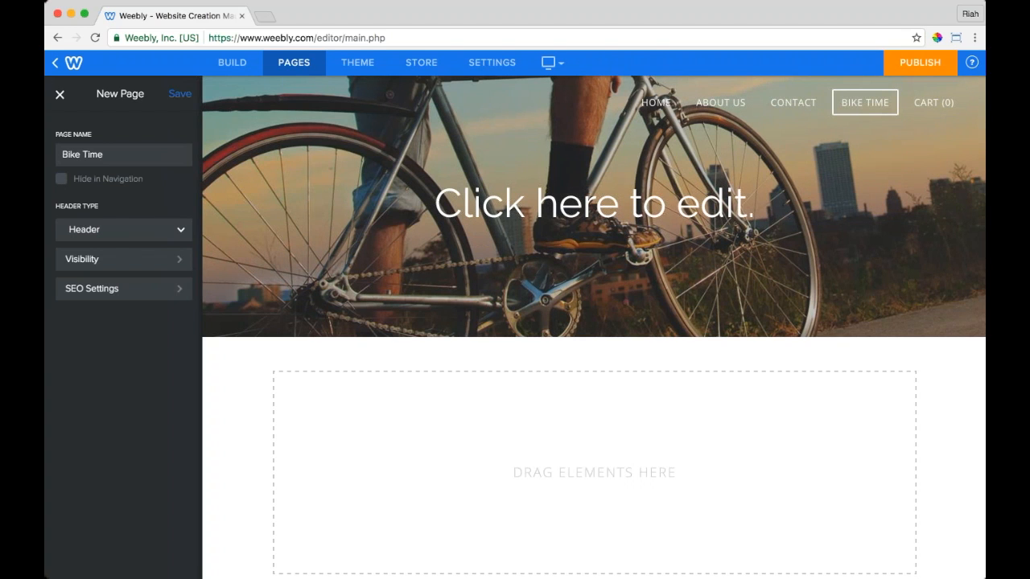
{"action": "left_click", "coordinate": [92, 288]}
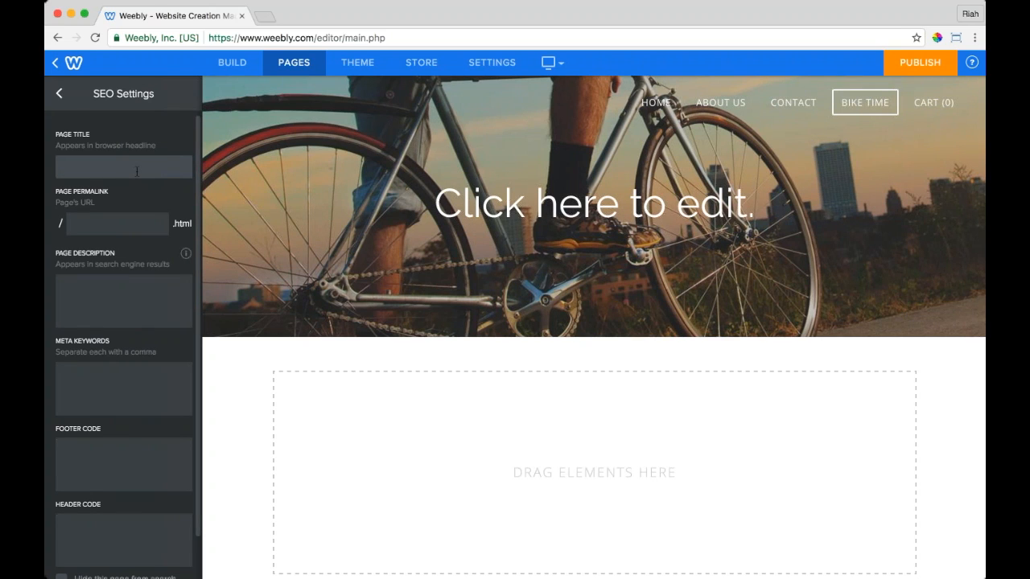
Step: Leave 'Hide this page from search engines' unchecked and save the Bike Time page
{"action": "scroll", "coordinate": [123, 168], "scroll_direction": "down", "scroll_amount": 2}
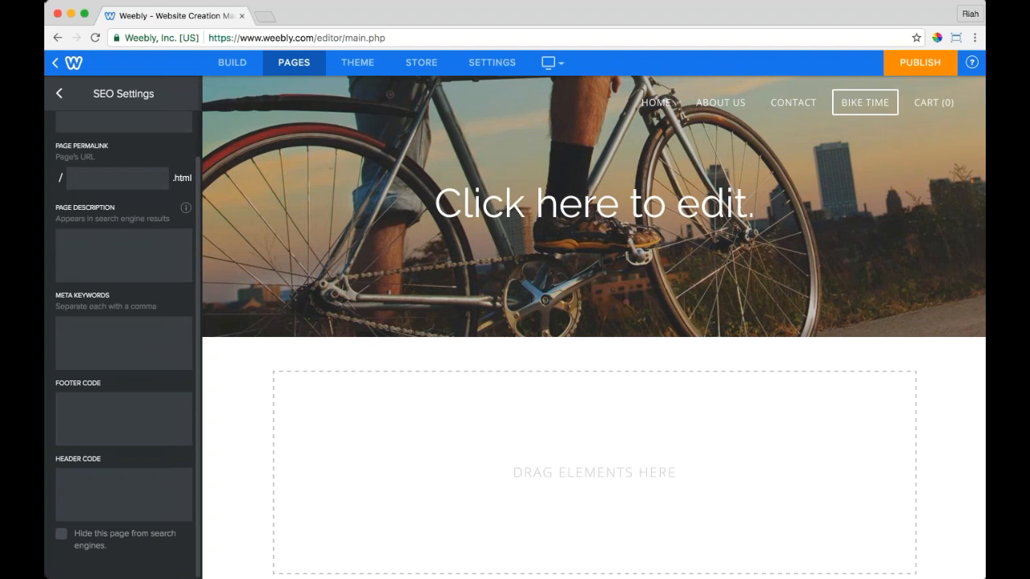
{"action": "left_click", "coordinate": [61, 535]}
{"action": "left_click", "coordinate": [62, 536]}
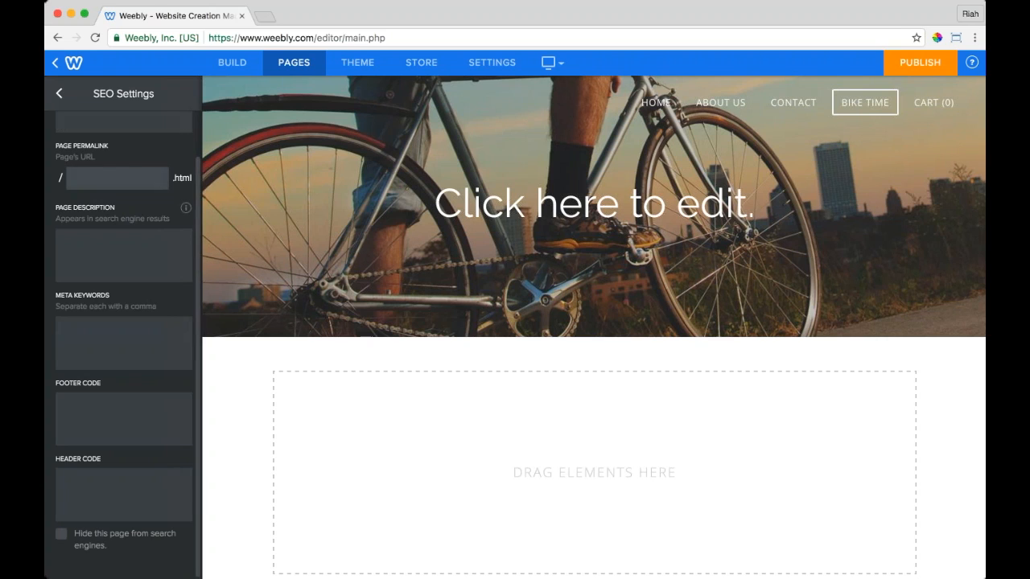
{"action": "left_click", "coordinate": [58, 95]}
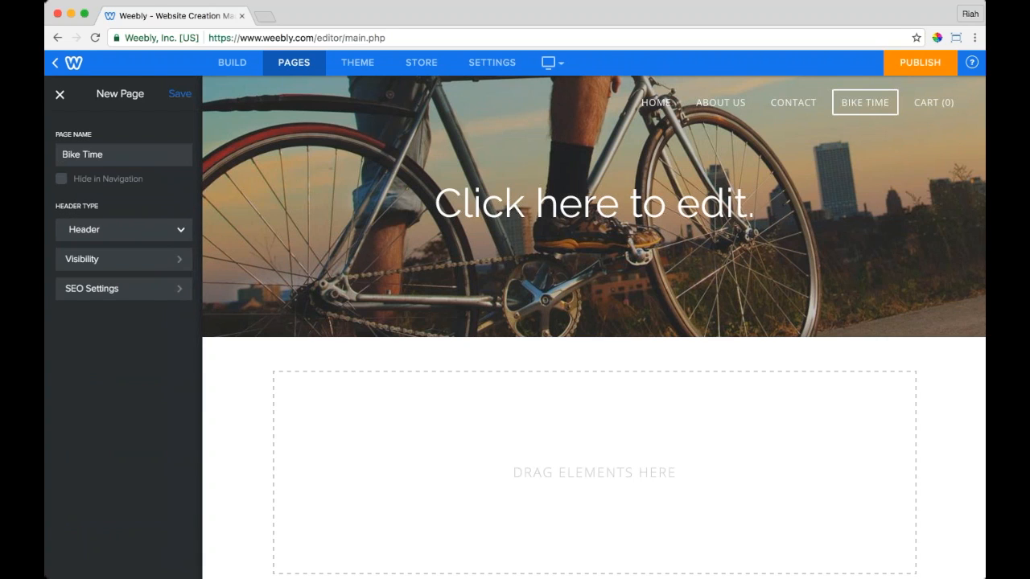
{"action": "left_click", "coordinate": [181, 95]}
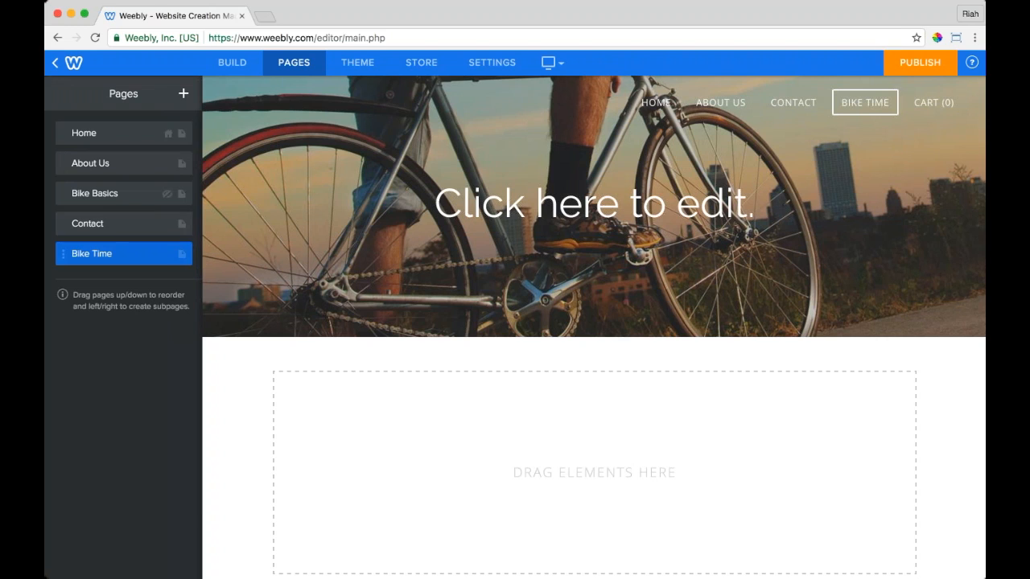
Step: Add standard pages 'Tires n Things' and 'Page Again', saving each
{"action": "left_click", "coordinate": [183, 94]}
{"action": "left_click", "coordinate": [128, 136]}
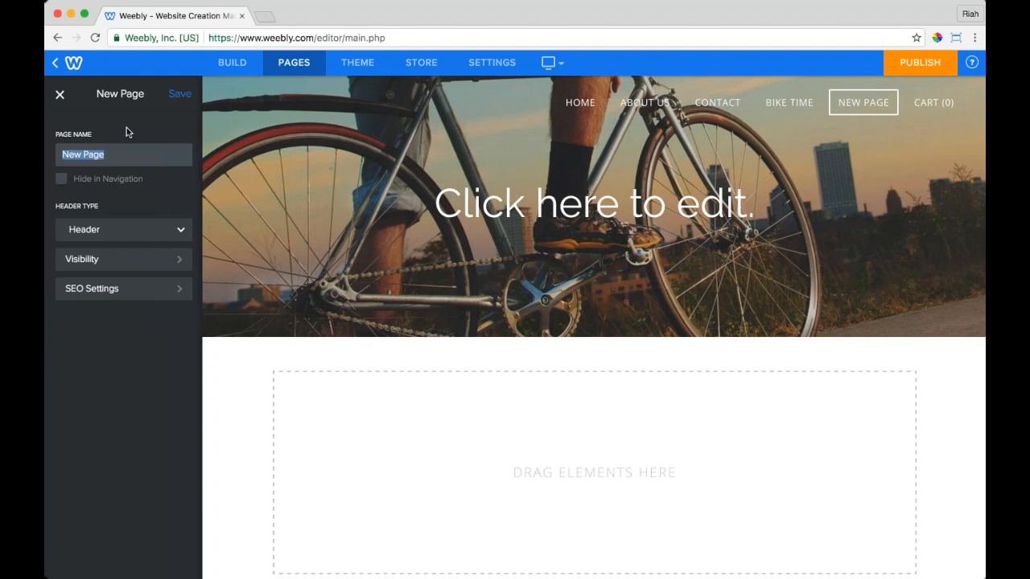
{"action": "type", "text": "Tires n Things"}
{"action": "left_click", "coordinate": [180, 94]}
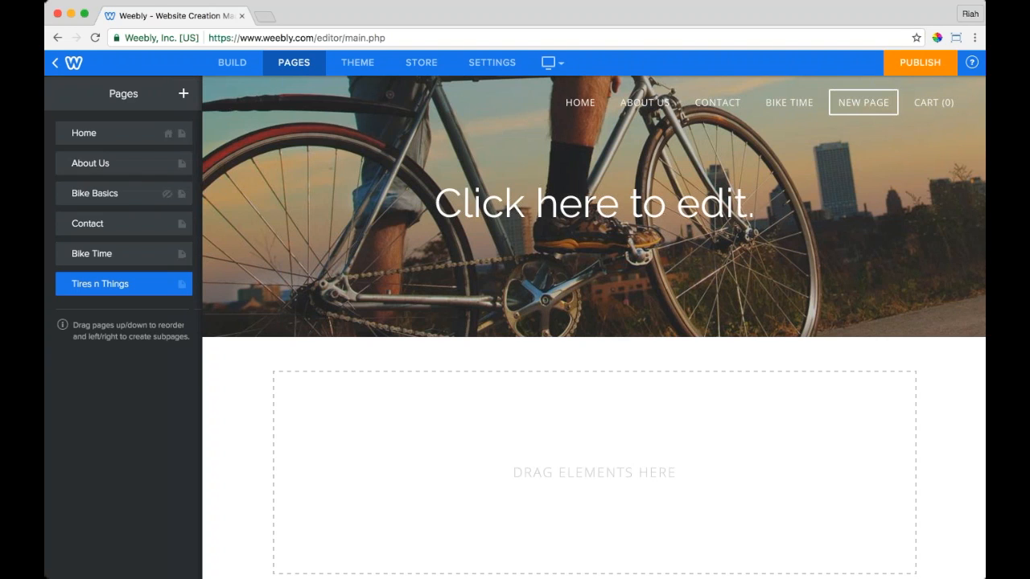
{"action": "left_click", "coordinate": [185, 95]}
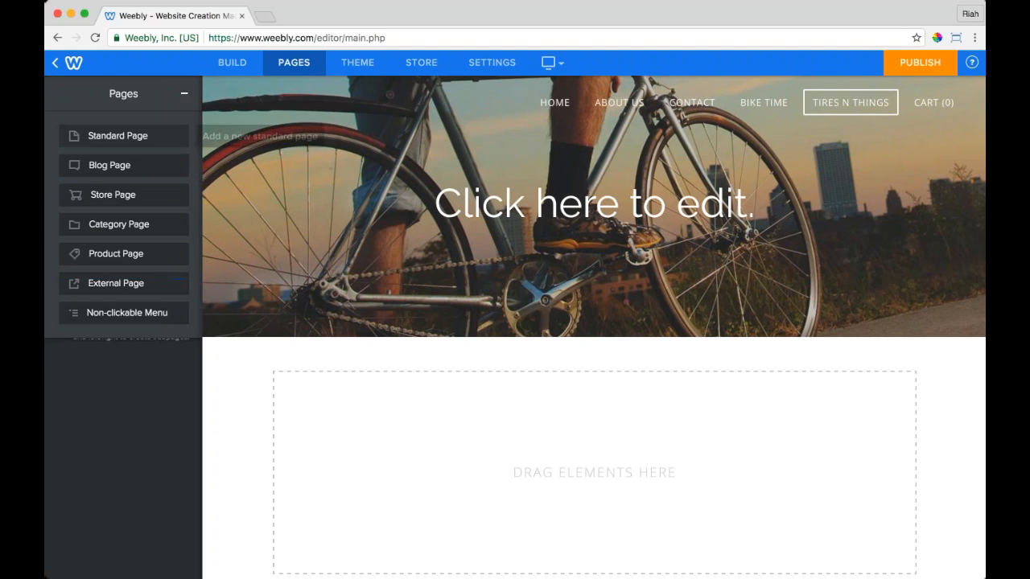
{"action": "left_click", "coordinate": [113, 135]}
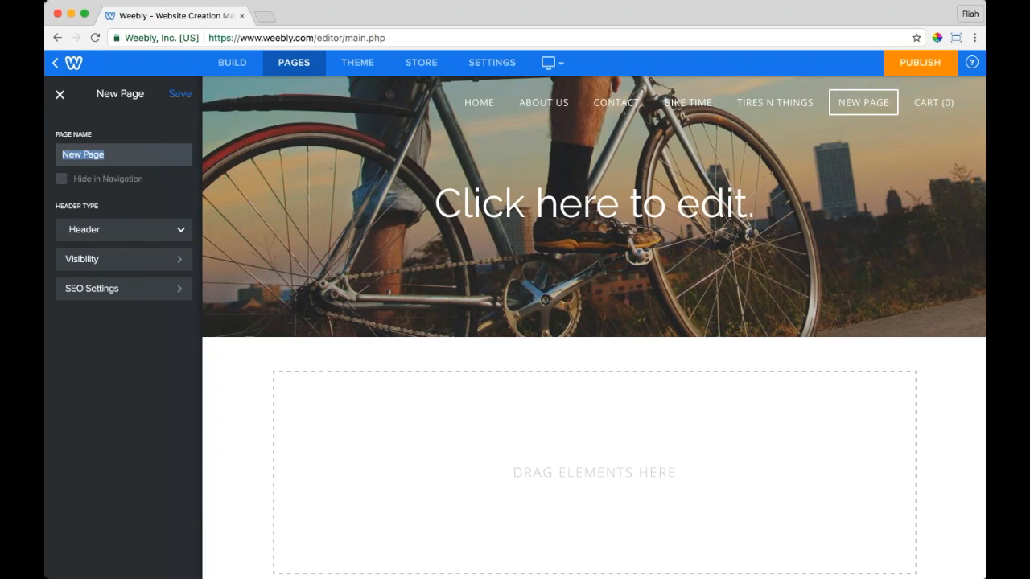
{"action": "type", "text": "Page Again"}
{"action": "left_click", "coordinate": [181, 94]}
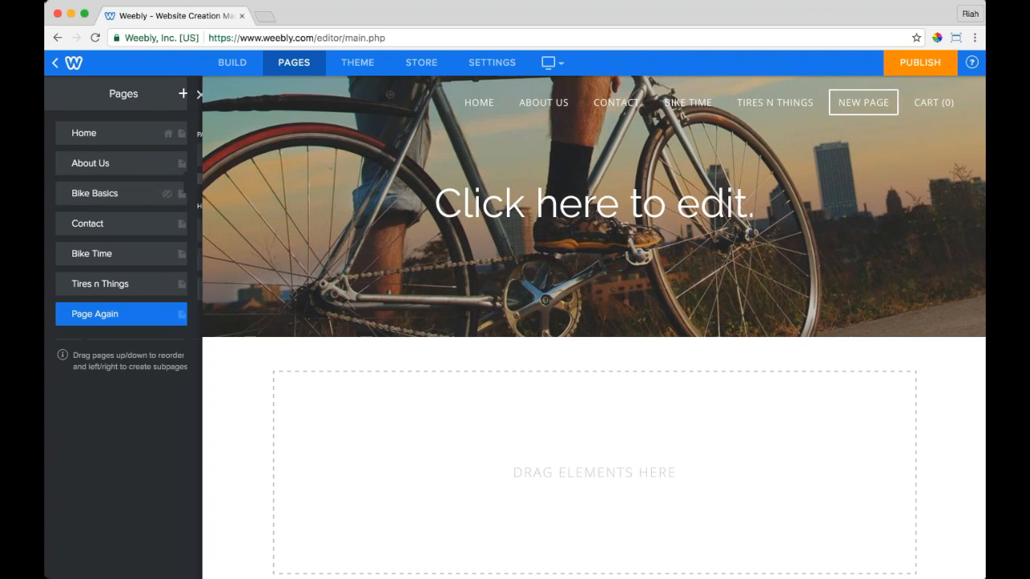
{"action": "left_click", "coordinate": [184, 97]}
Step: Add and save two standard pages named 'News!' and 'Bike Basics'
{"action": "left_click", "coordinate": [121, 135]}
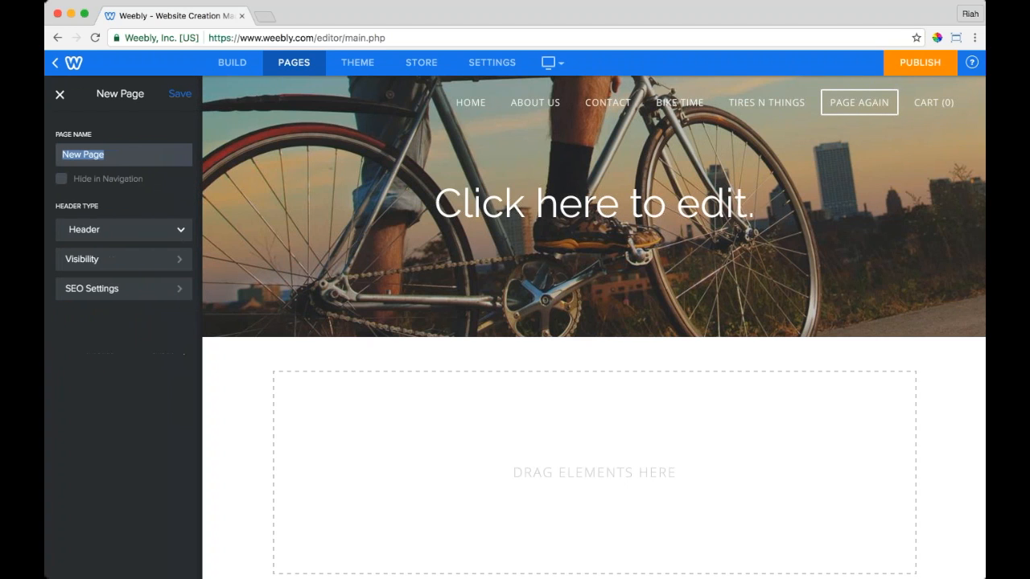
{"action": "type", "text": "N"}
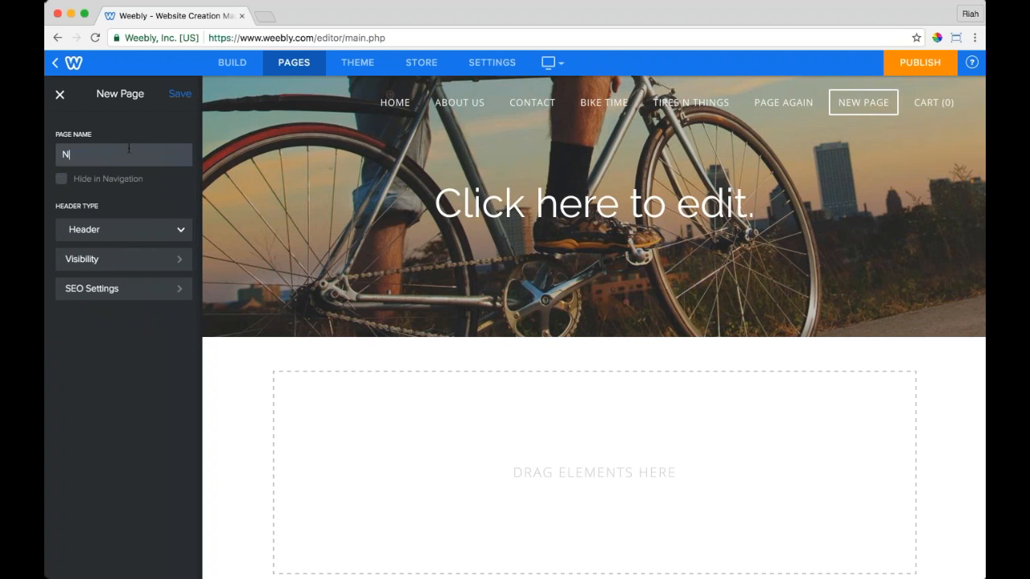
{"action": "type", "text": "ewsl"}
{"action": "left_click", "coordinate": [180, 94]}
{"action": "left_click", "coordinate": [185, 94]}
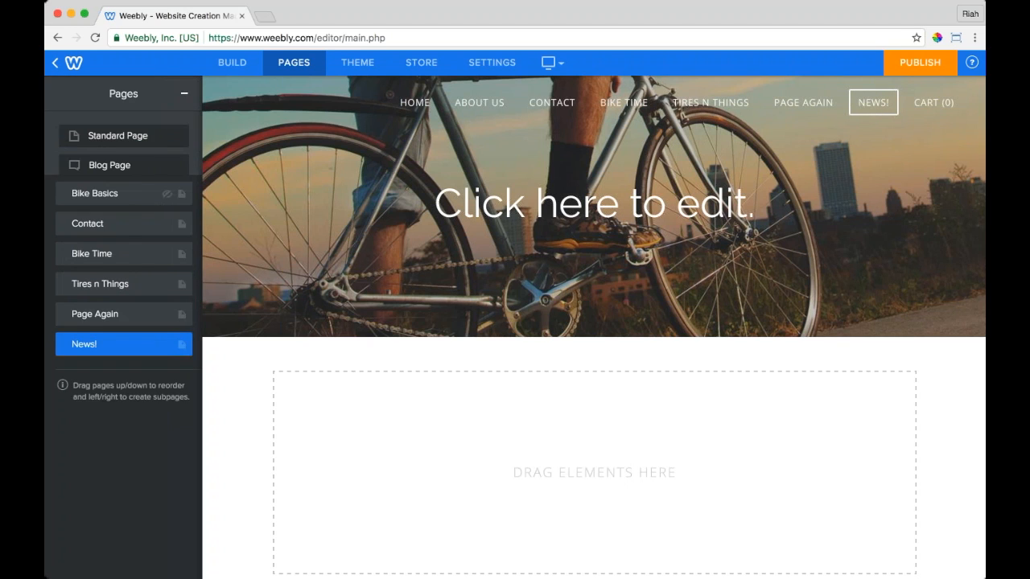
{"action": "left_click", "coordinate": [104, 134]}
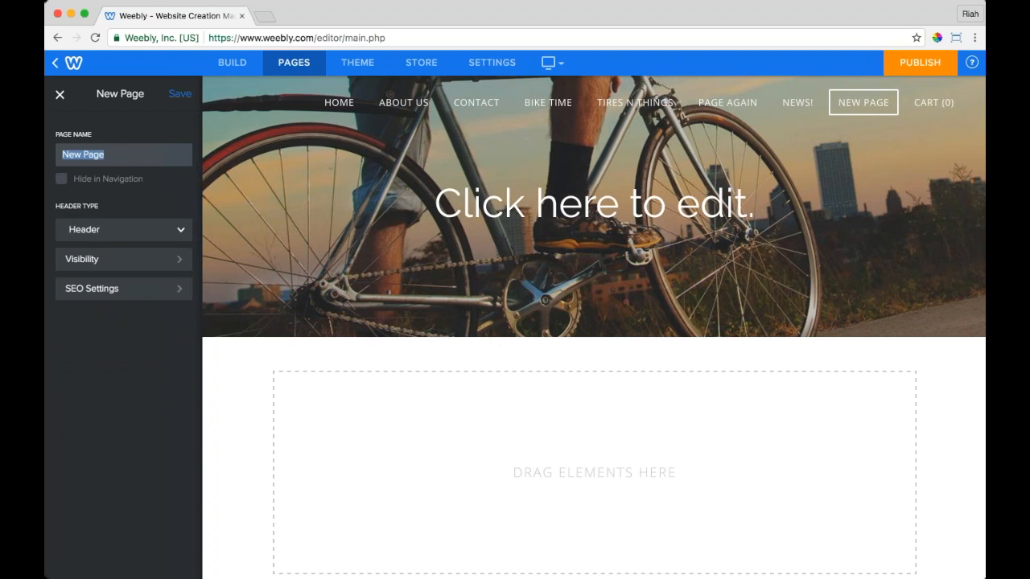
{"action": "type", "text": "Bike Basics"}
{"action": "left_click", "coordinate": [180, 94]}
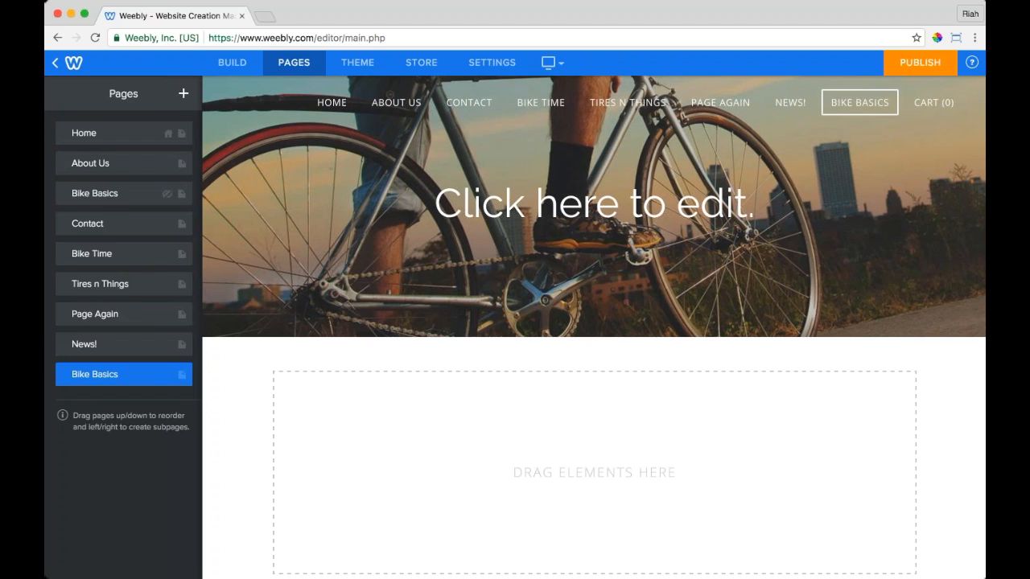
Step: Add a standard page named 'New page' and check that the extra pages sit under More...
{"action": "left_click", "coordinate": [183, 94]}
{"action": "left_click", "coordinate": [118, 135]}
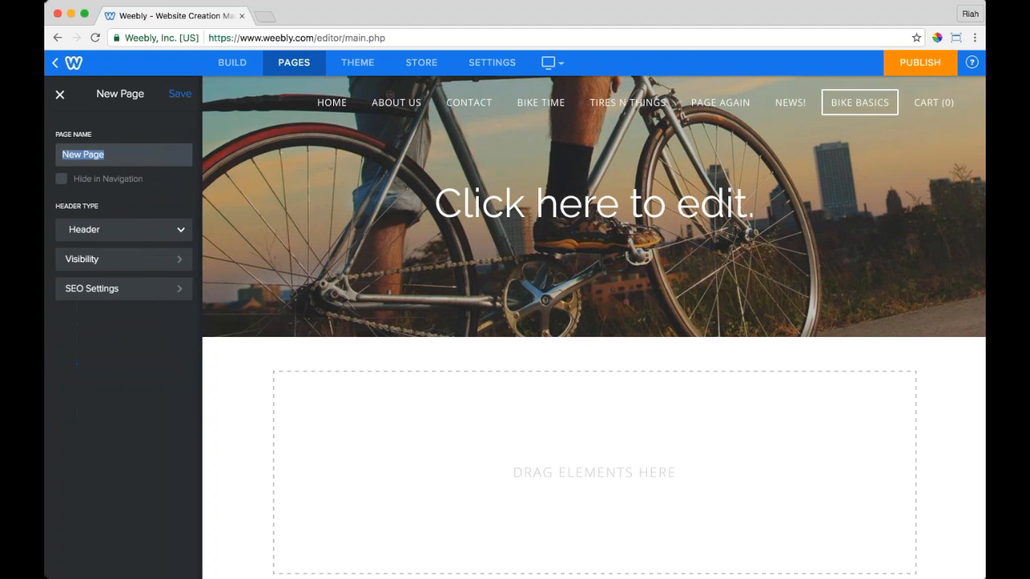
{"action": "type", "text": "New page"}
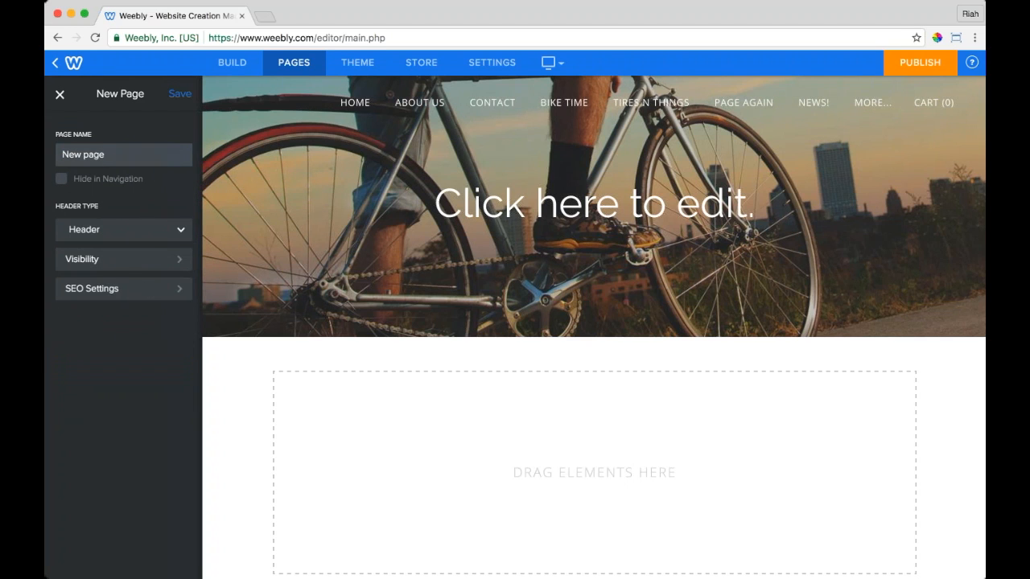
{"action": "key", "text": "Return"}
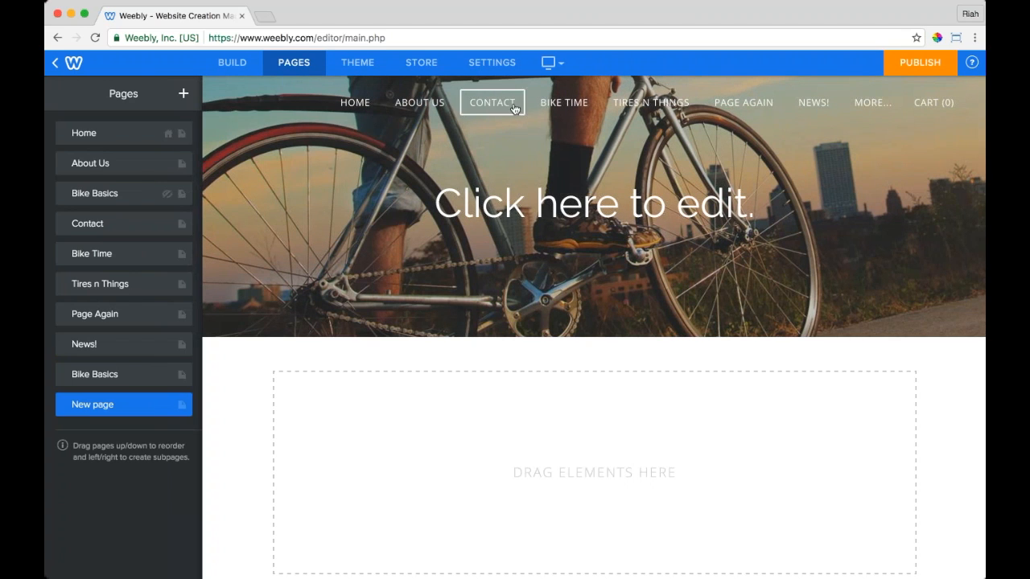
{"action": "mouse_move", "coordinate": [880, 109]}
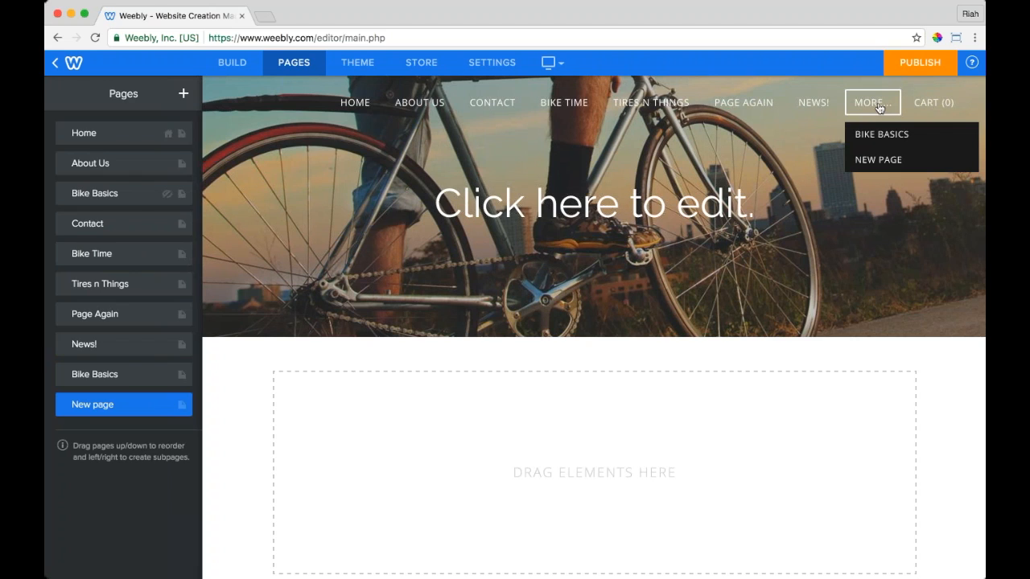
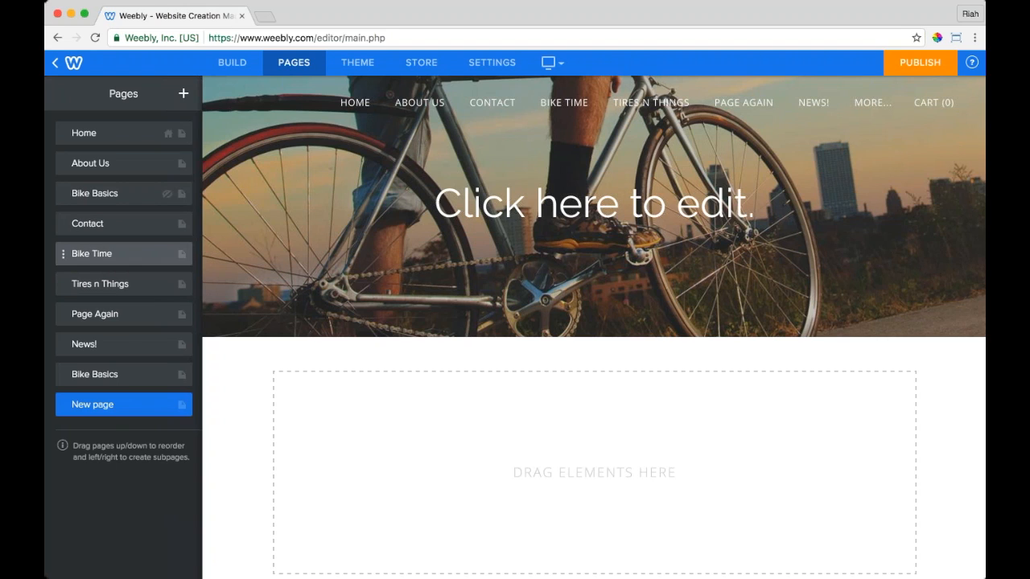
Step: Move Bike Time above Contact, nest New page under Contact, and raise the duplicate Bike Basics
{"action": "left_click_drag", "start_coordinate": [64, 254], "coordinate": [63, 348]}
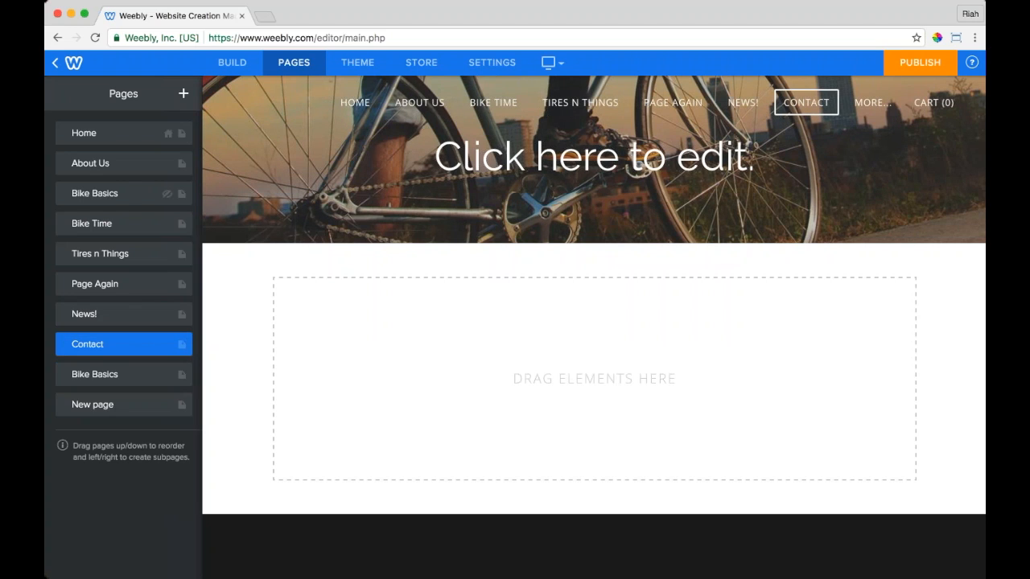
{"action": "left_click_drag", "start_coordinate": [59, 410], "coordinate": [76, 379]}
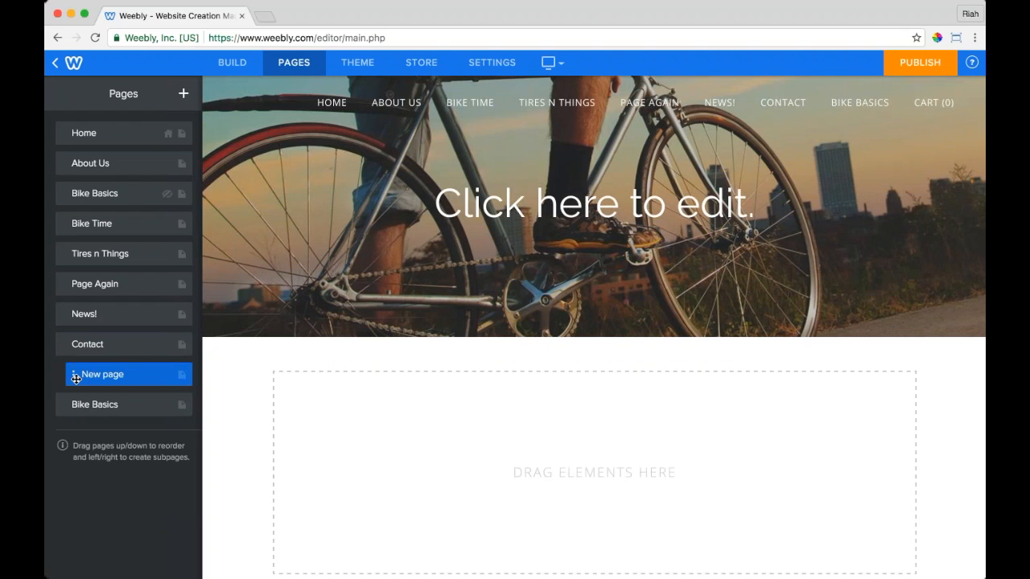
{"action": "left_click_drag", "start_coordinate": [62, 404], "coordinate": [57, 196]}
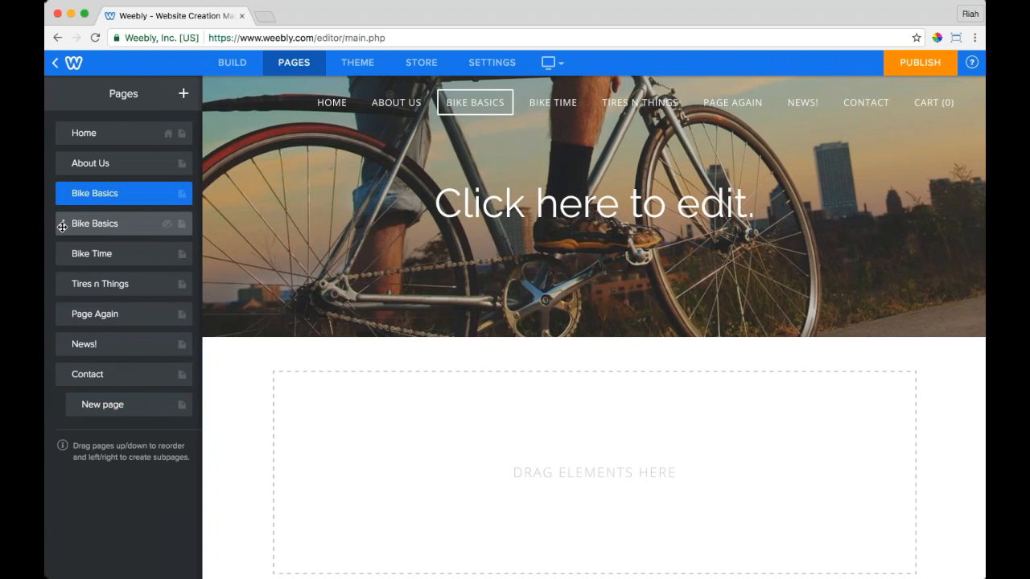
Step: Nest the second Bike Basics, Tires n Things and Page Again under Bike Basics; move News! after Home
{"action": "left_click_drag", "start_coordinate": [62, 227], "coordinate": [74, 255]}
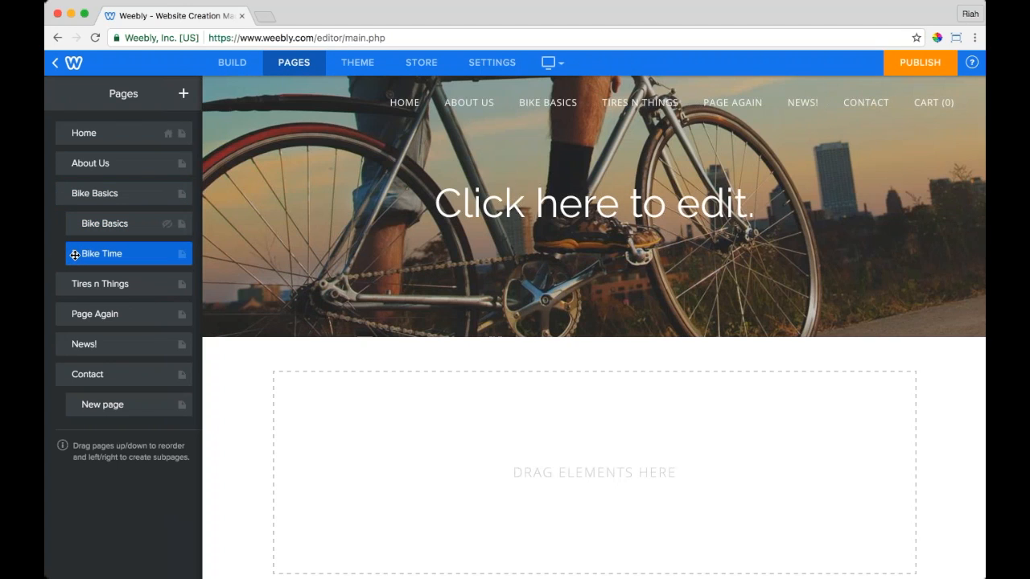
{"action": "left_click_drag", "start_coordinate": [72, 283], "coordinate": [74, 288]}
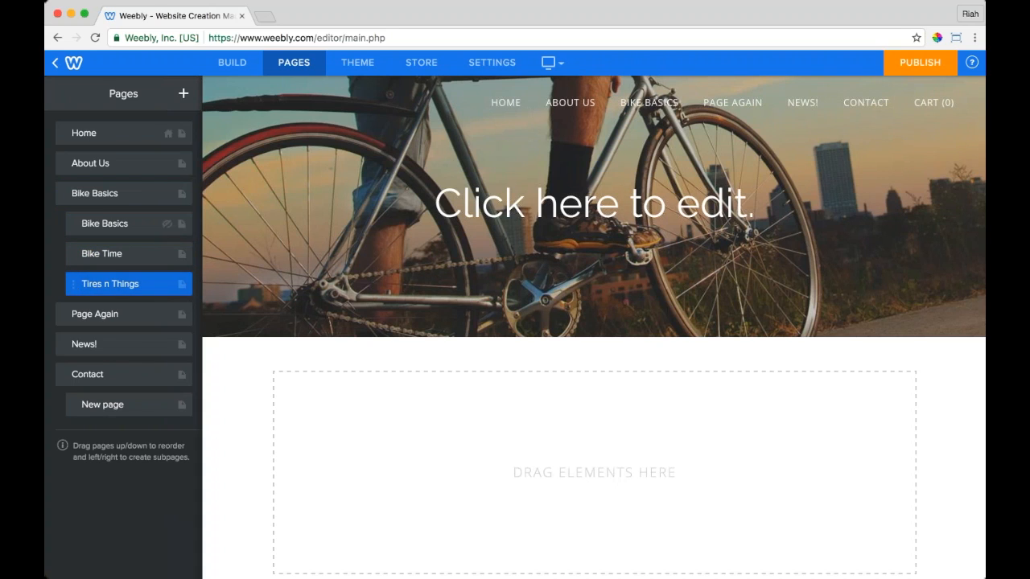
{"action": "left_click_drag", "start_coordinate": [62, 314], "coordinate": [74, 320]}
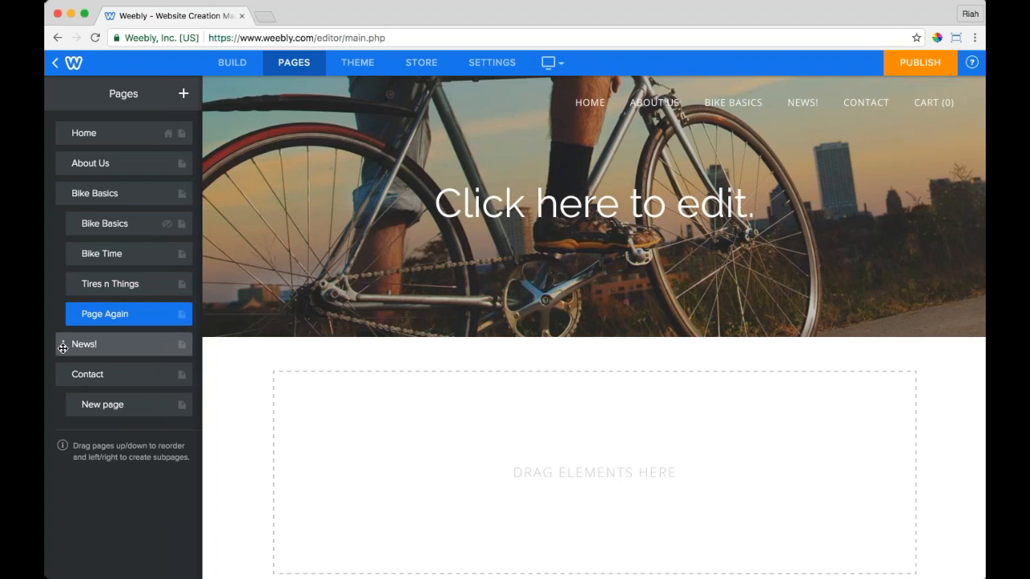
{"action": "left_click_drag", "start_coordinate": [63, 348], "coordinate": [61, 165]}
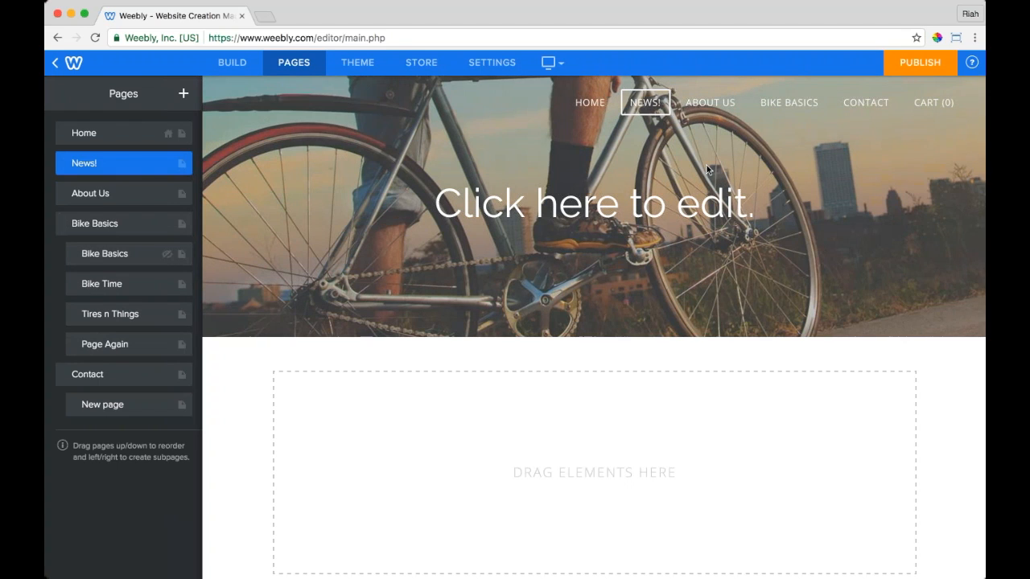
Step: Move News! to the top of the page order, then put Home back first
{"action": "mouse_move", "coordinate": [784, 114]}
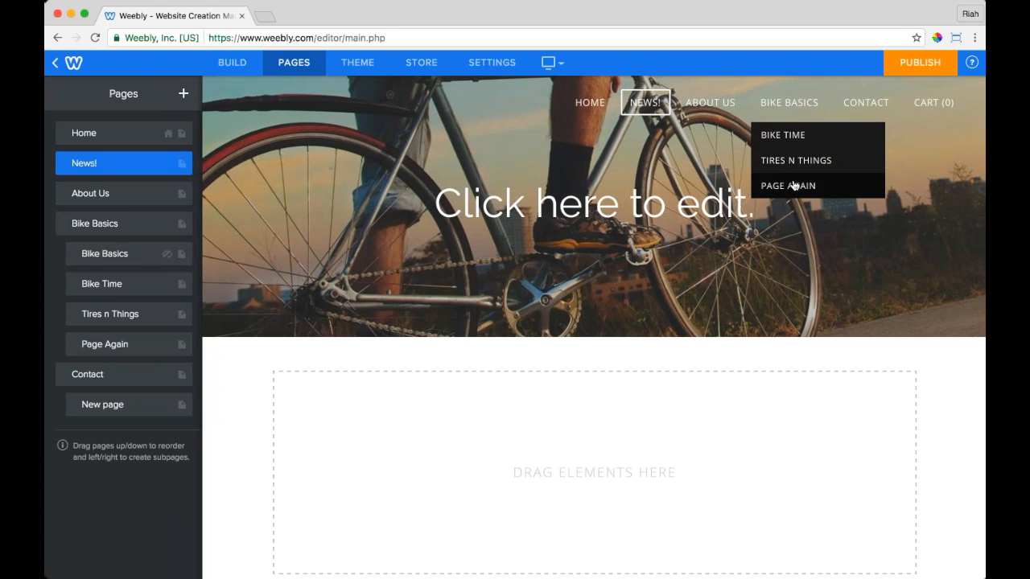
{"action": "mouse_move", "coordinate": [871, 107]}
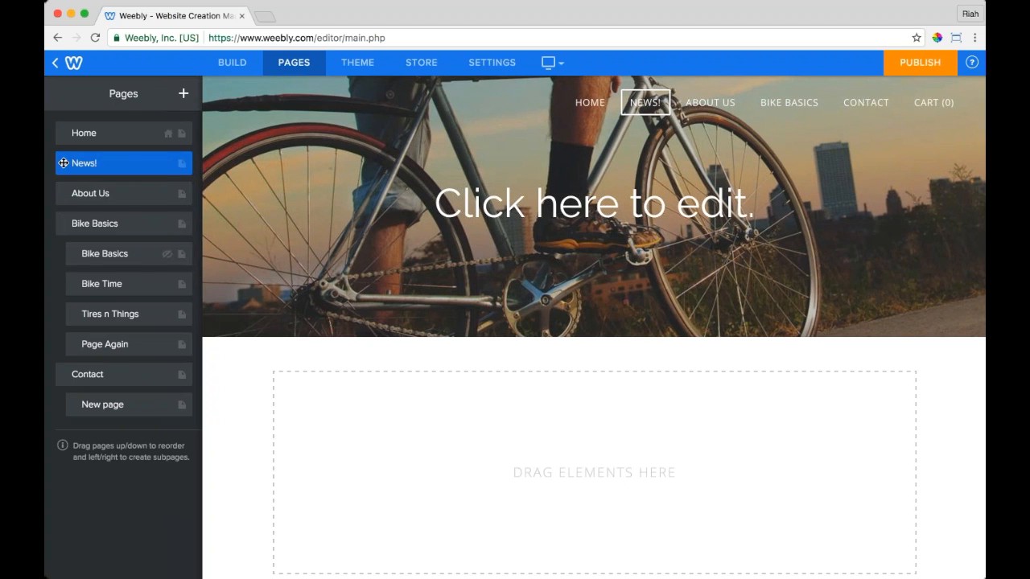
{"action": "left_click_drag", "start_coordinate": [64, 163], "coordinate": [65, 130]}
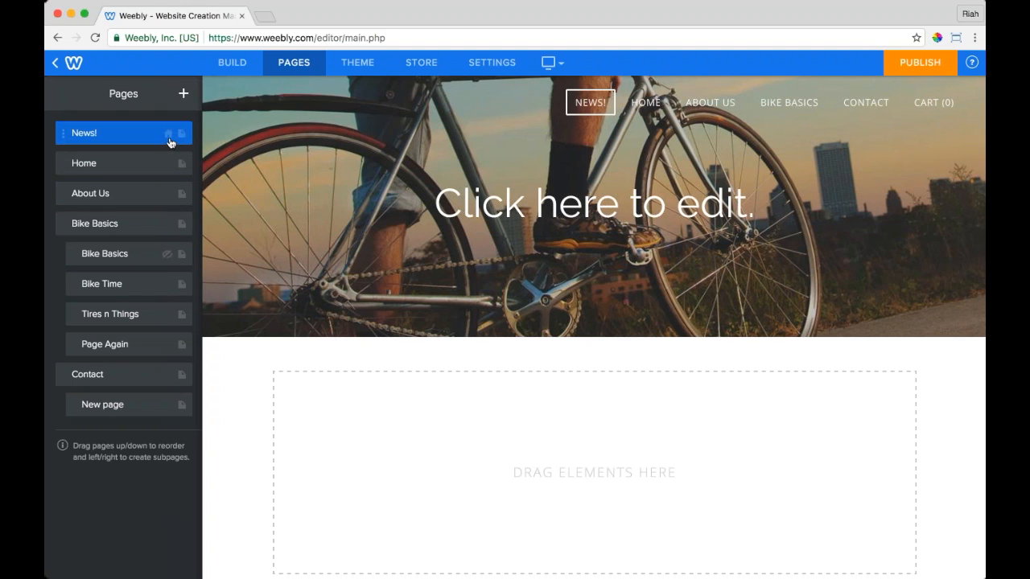
{"action": "left_click_drag", "start_coordinate": [64, 163], "coordinate": [64, 131]}
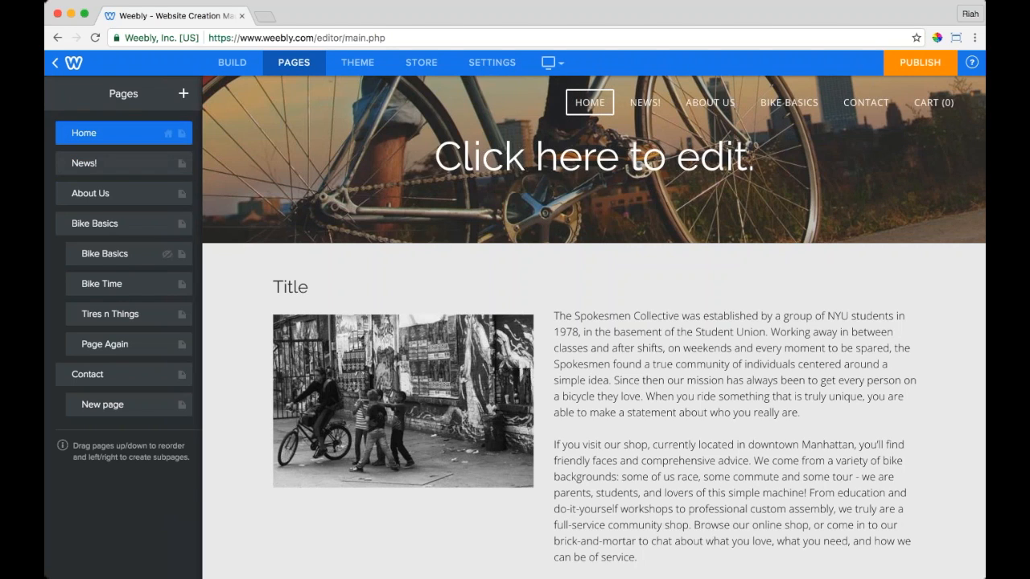
Step: Check the Bike Basics subpage settings, then load the Home page in the editor
{"action": "left_click", "coordinate": [168, 256]}
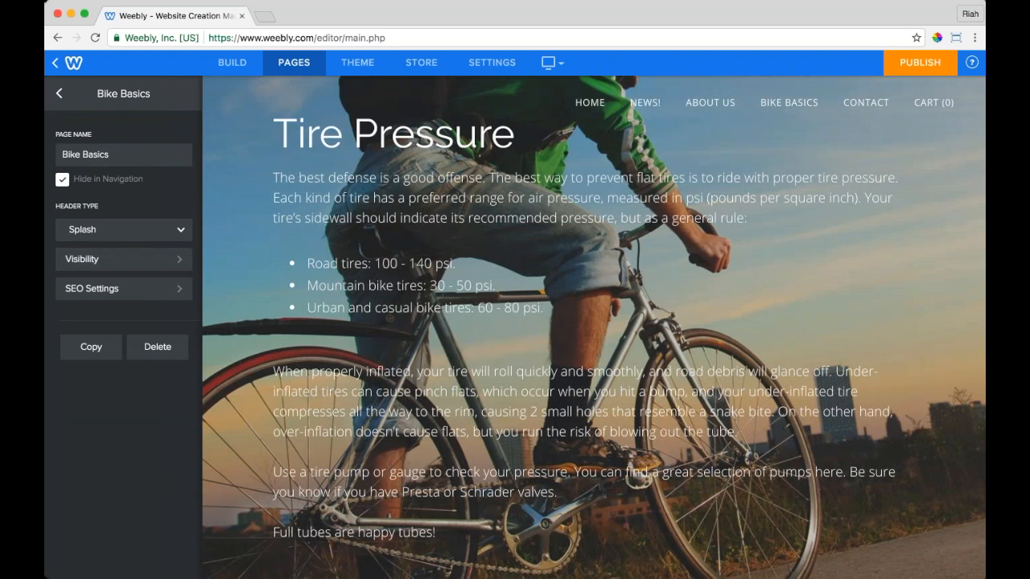
{"action": "left_click", "coordinate": [58, 93]}
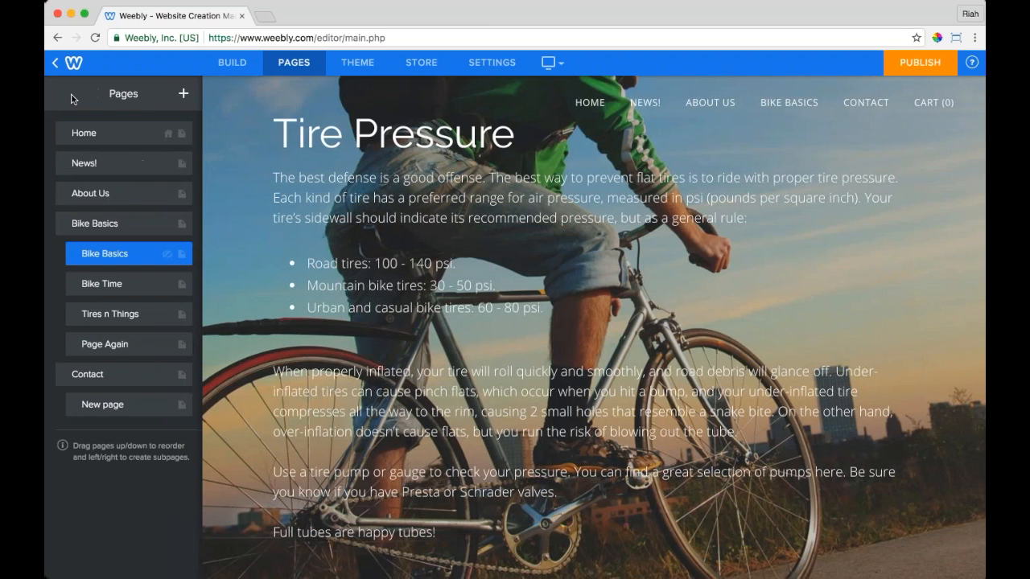
{"action": "left_click", "coordinate": [169, 133]}
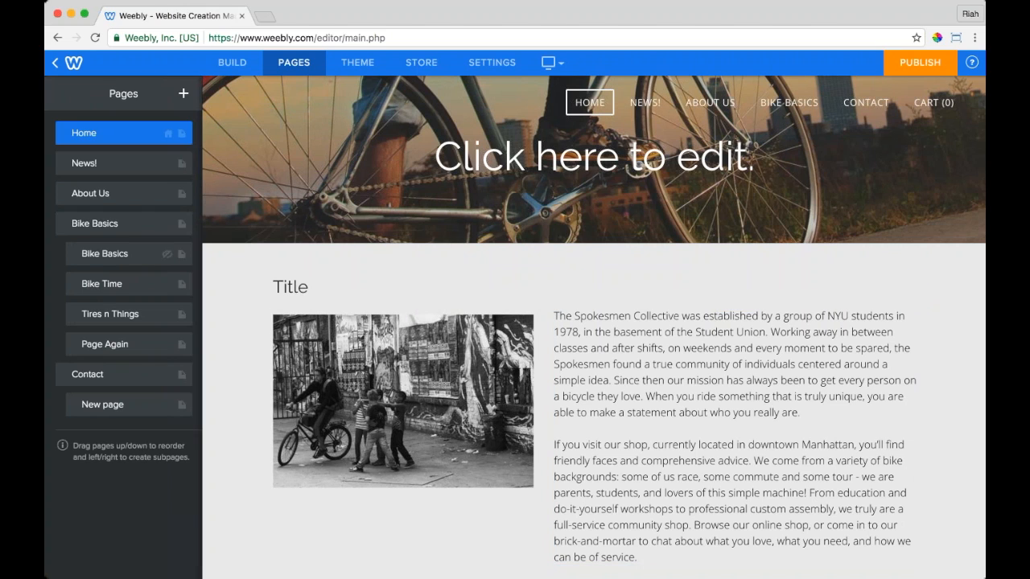
{"action": "left_click", "coordinate": [365, 72]}
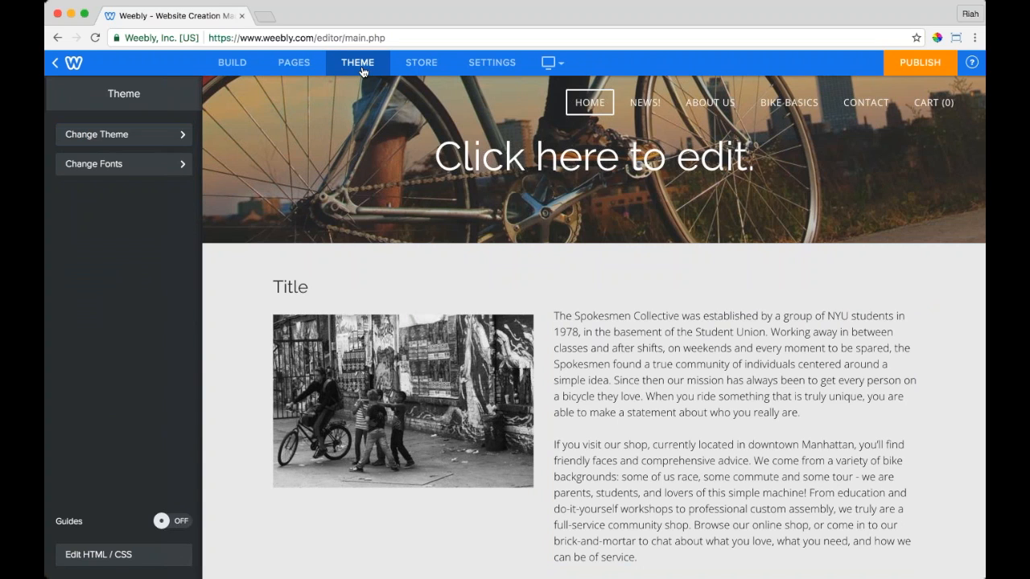
Step: Browse the Online Store, Portfolio and Personal theme categories and preview the Redux theme
{"action": "left_click", "coordinate": [120, 135]}
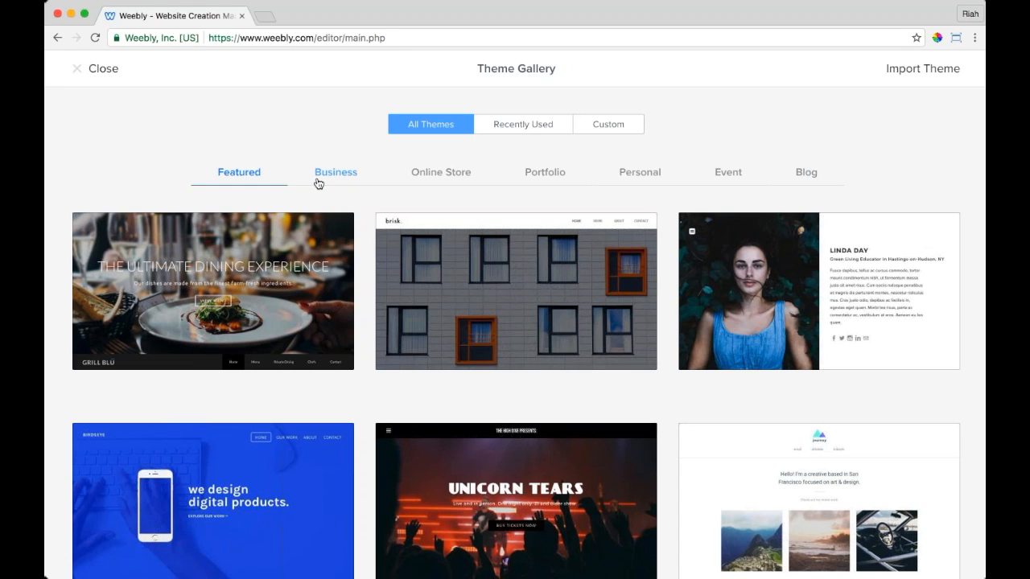
{"action": "left_click", "coordinate": [466, 182]}
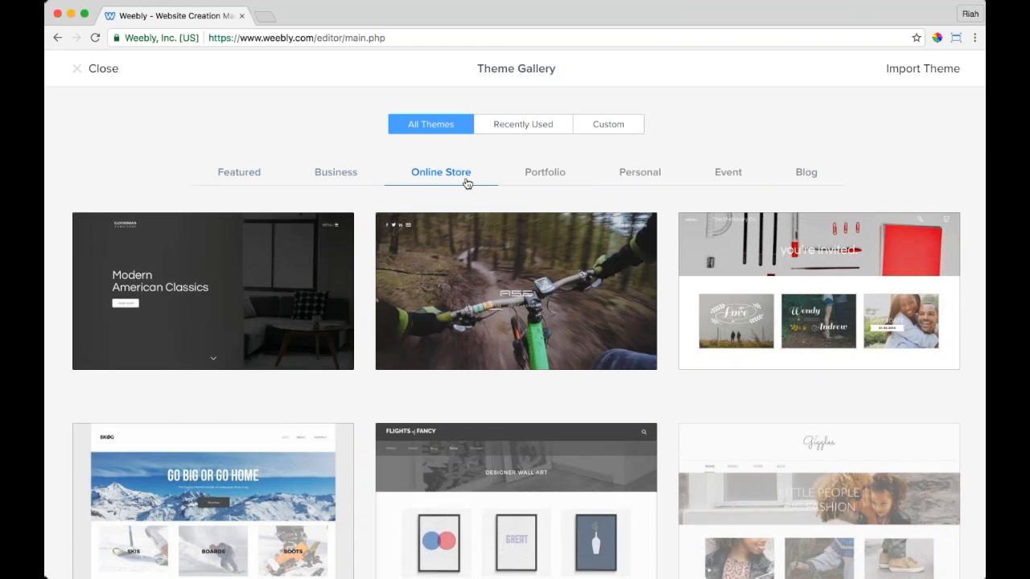
{"action": "scroll", "coordinate": [440, 326], "scroll_direction": "down", "scroll_amount": 6}
{"action": "scroll", "coordinate": [439, 329], "scroll_direction": "down", "scroll_amount": 1}
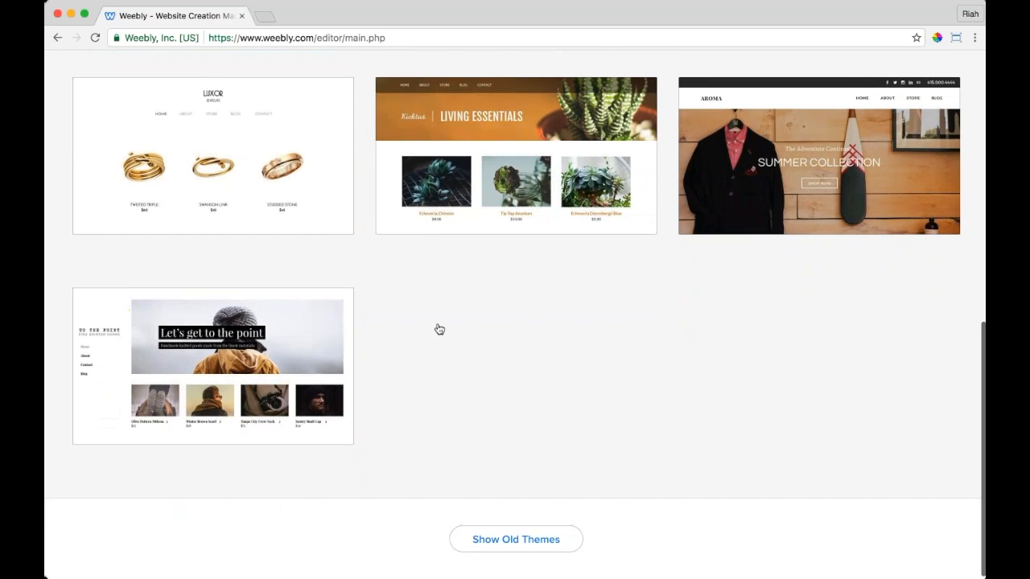
{"action": "scroll", "coordinate": [438, 328], "scroll_direction": "up", "scroll_amount": 6}
{"action": "scroll", "coordinate": [439, 328], "scroll_direction": "up", "scroll_amount": 2}
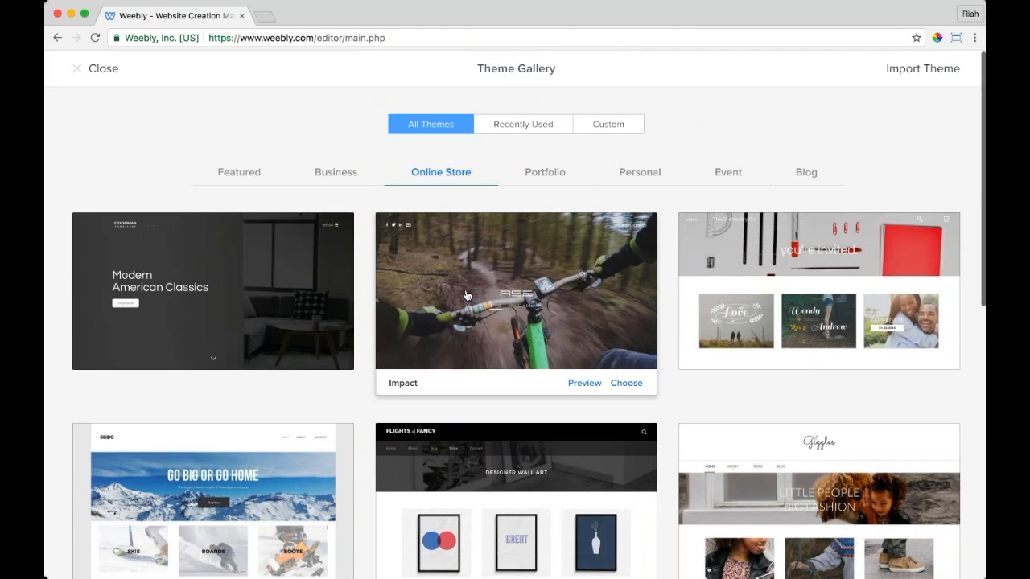
{"action": "left_click", "coordinate": [545, 173]}
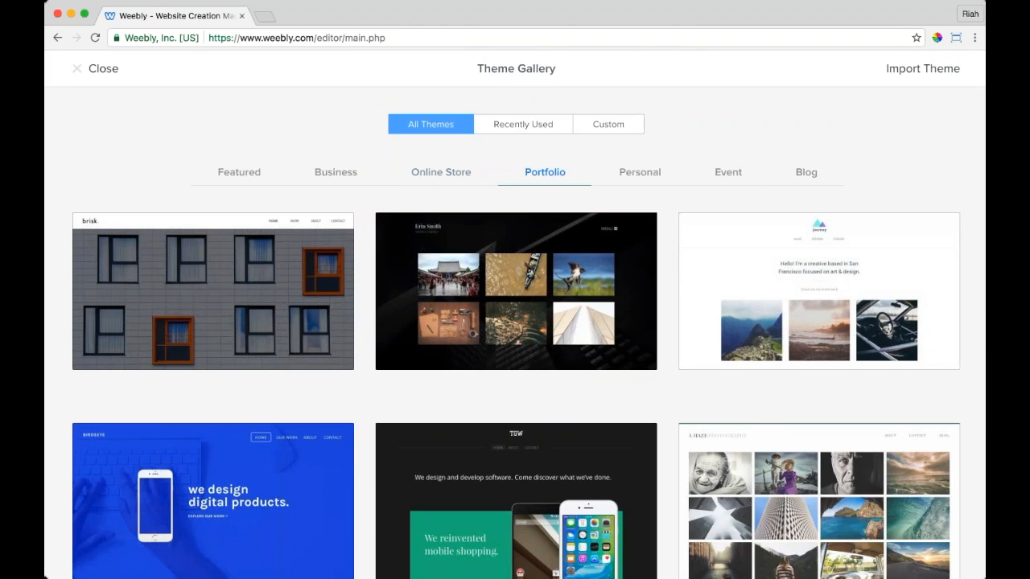
{"action": "scroll", "coordinate": [214, 241], "scroll_direction": "down", "scroll_amount": 6}
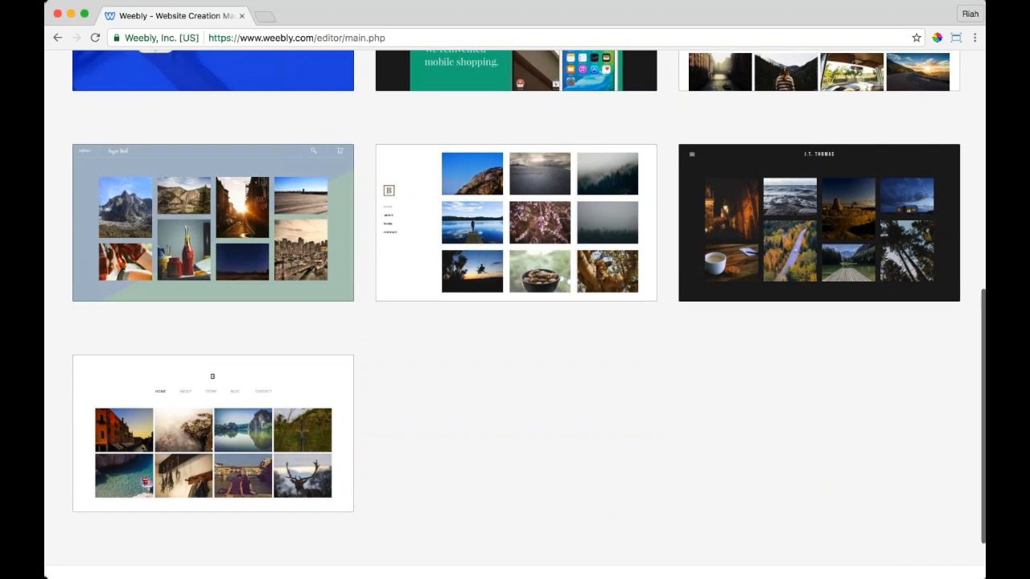
{"action": "scroll", "coordinate": [649, 173], "scroll_direction": "up", "scroll_amount": 7}
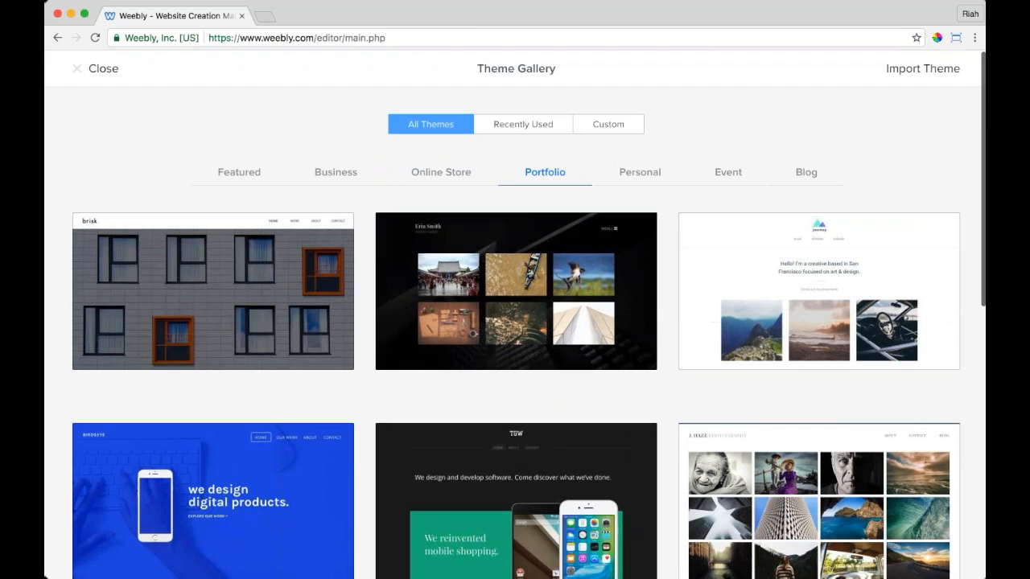
{"action": "left_click", "coordinate": [650, 173]}
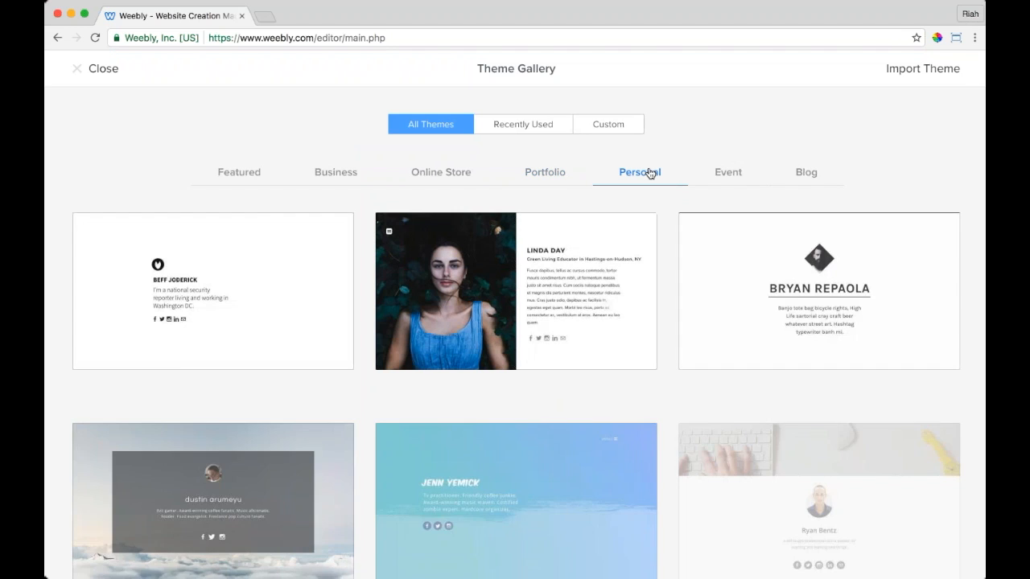
{"action": "scroll", "coordinate": [695, 344], "scroll_direction": "down", "scroll_amount": 5}
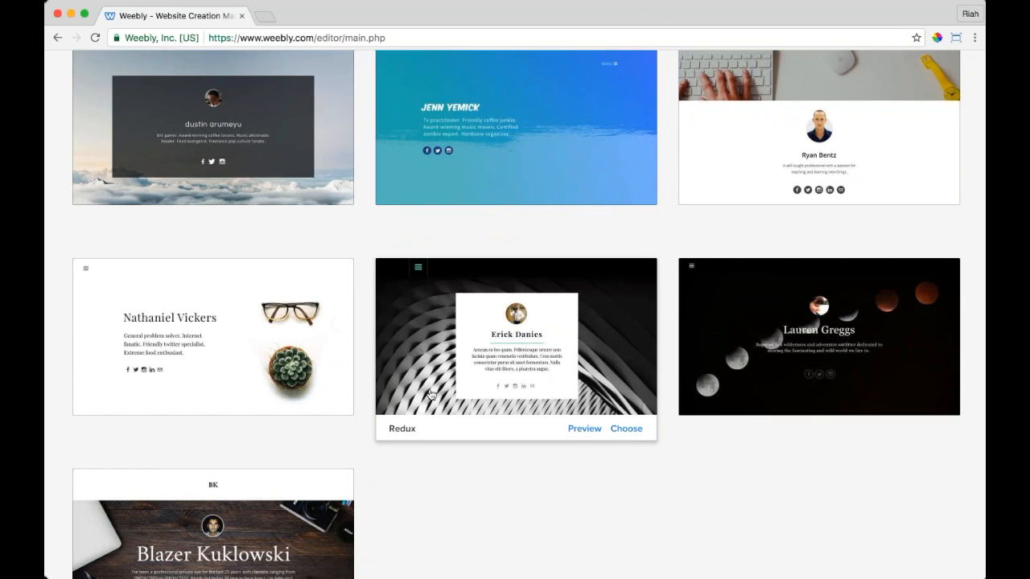
{"action": "left_click", "coordinate": [576, 429]}
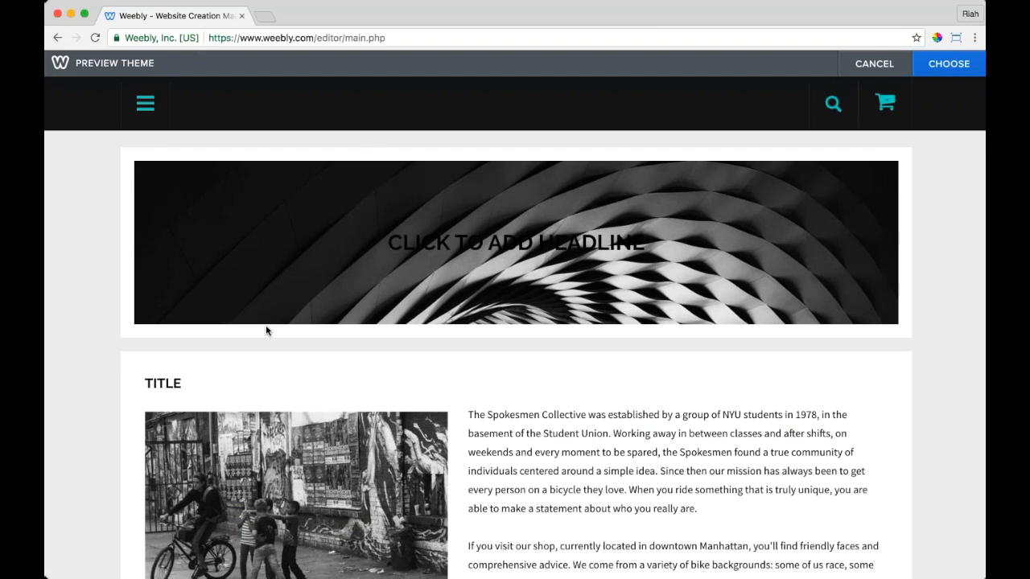
Step: Leave the Redux preview, browse the Event and Featured themes, and choose Brisk
{"action": "scroll", "coordinate": [222, 354], "scroll_direction": "down", "scroll_amount": 5}
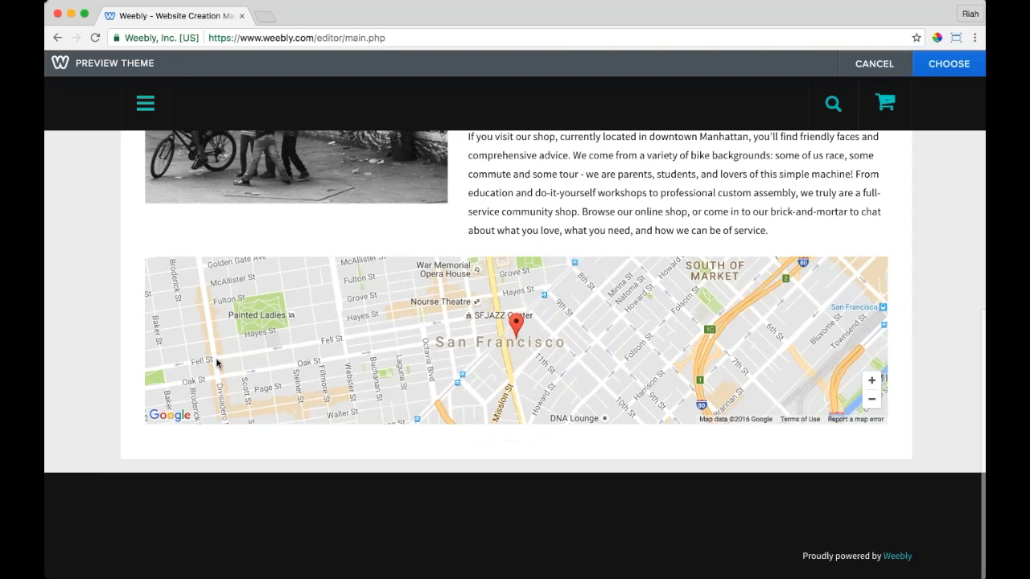
{"action": "scroll", "coordinate": [515, 354], "scroll_direction": "up", "scroll_amount": 3}
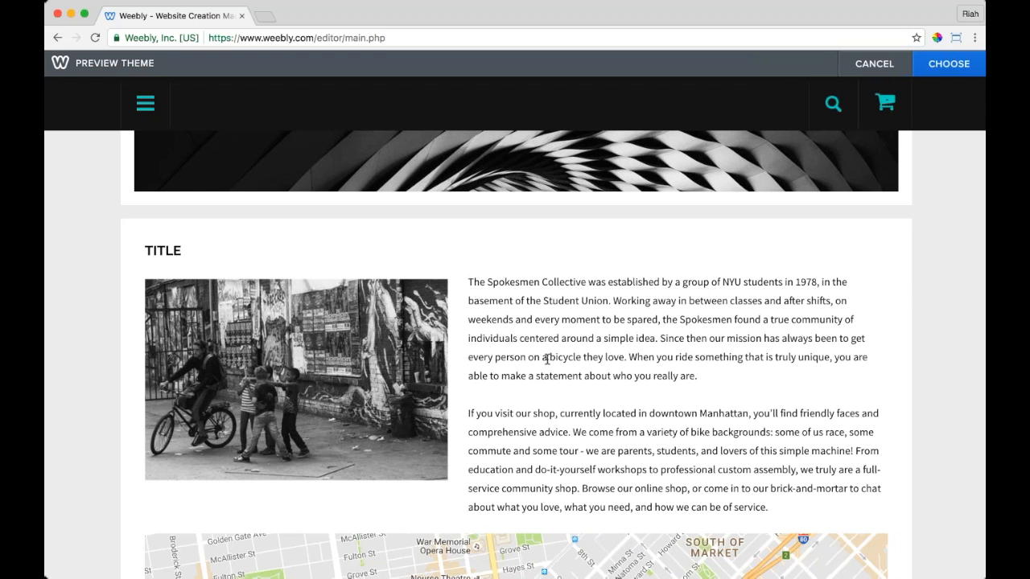
{"action": "scroll", "coordinate": [547, 359], "scroll_direction": "up", "scroll_amount": 2}
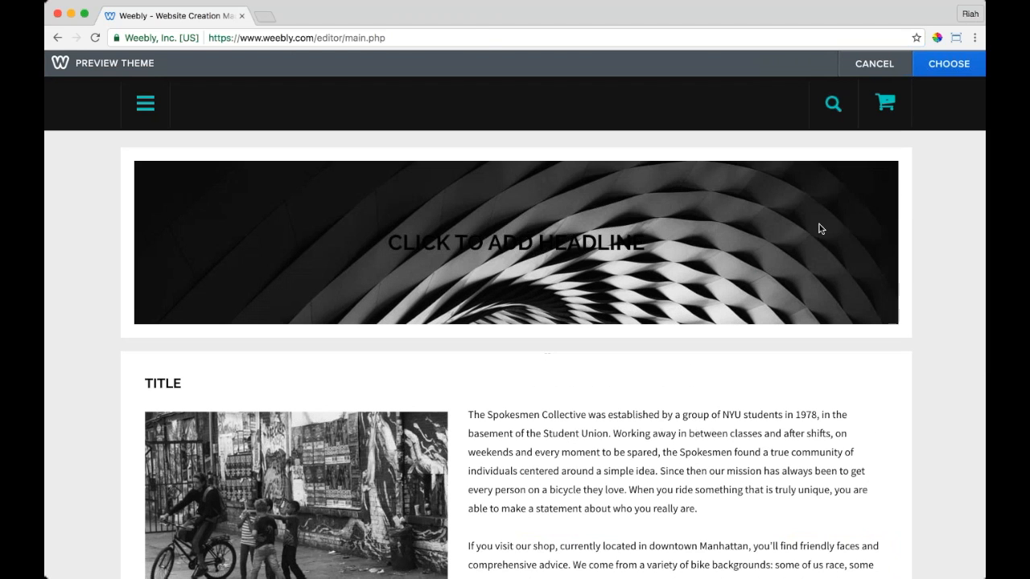
{"action": "left_click", "coordinate": [874, 63]}
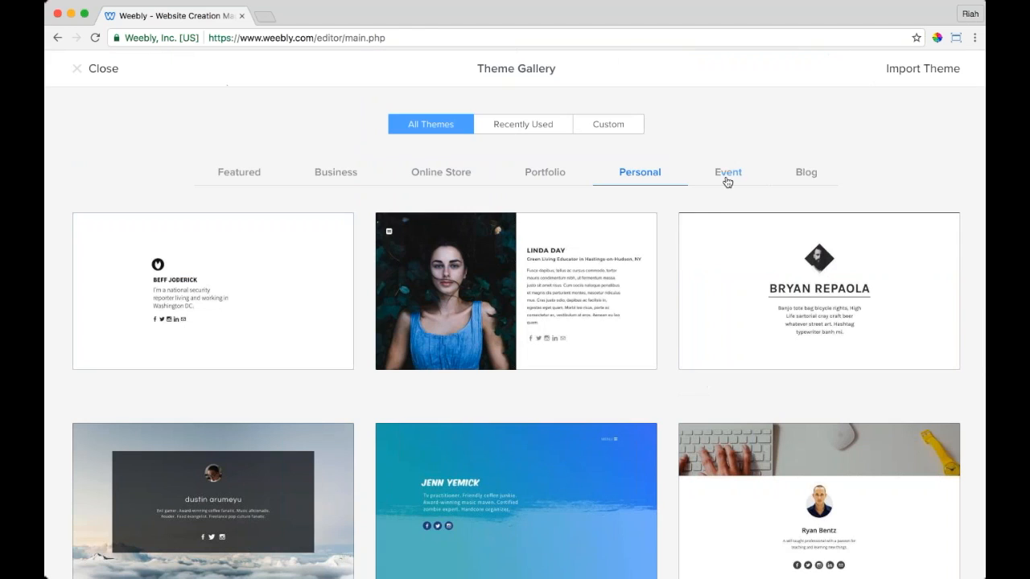
{"action": "left_click", "coordinate": [728, 175]}
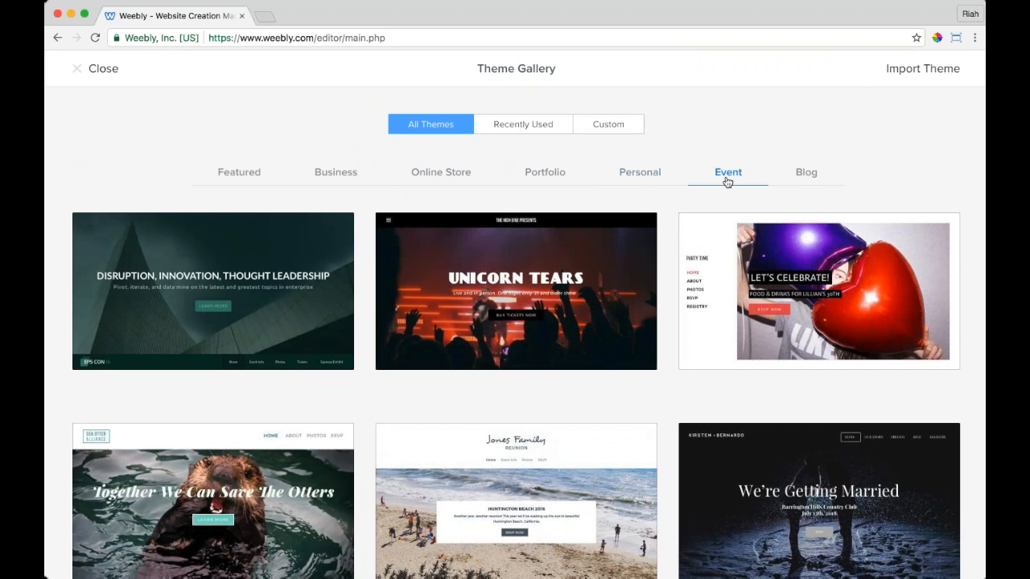
{"action": "scroll", "coordinate": [515, 297], "scroll_direction": "down", "scroll_amount": 4}
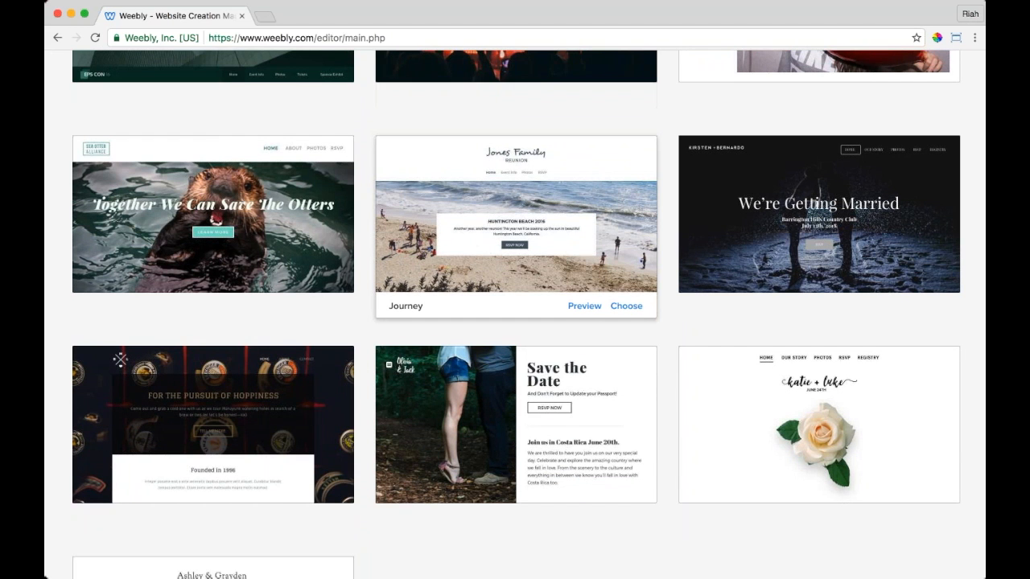
{"action": "scroll", "coordinate": [515, 266], "scroll_direction": "down", "scroll_amount": 2}
{"action": "scroll", "coordinate": [515, 266], "scroll_direction": "up", "scroll_amount": 6}
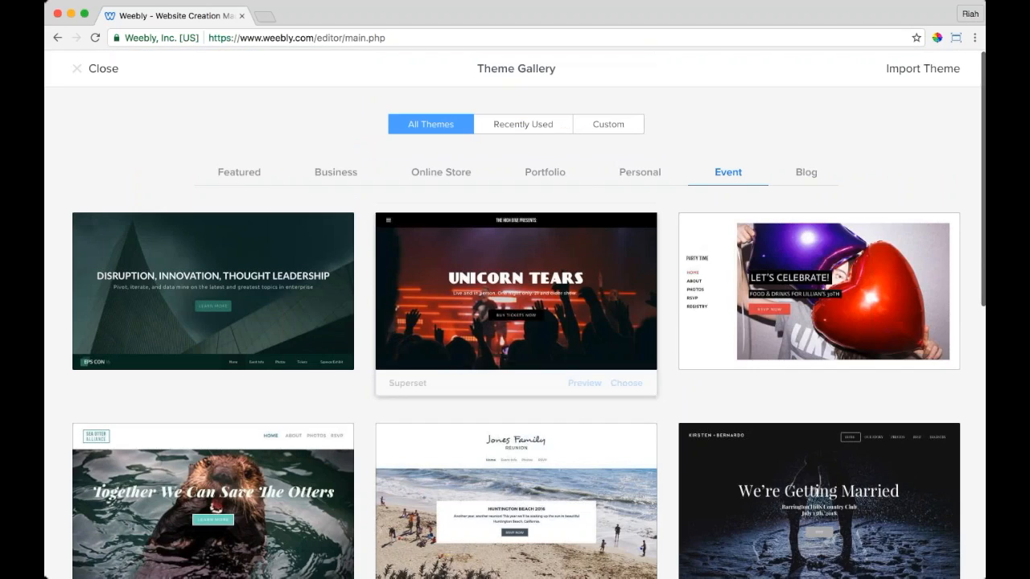
{"action": "left_click", "coordinate": [230, 180]}
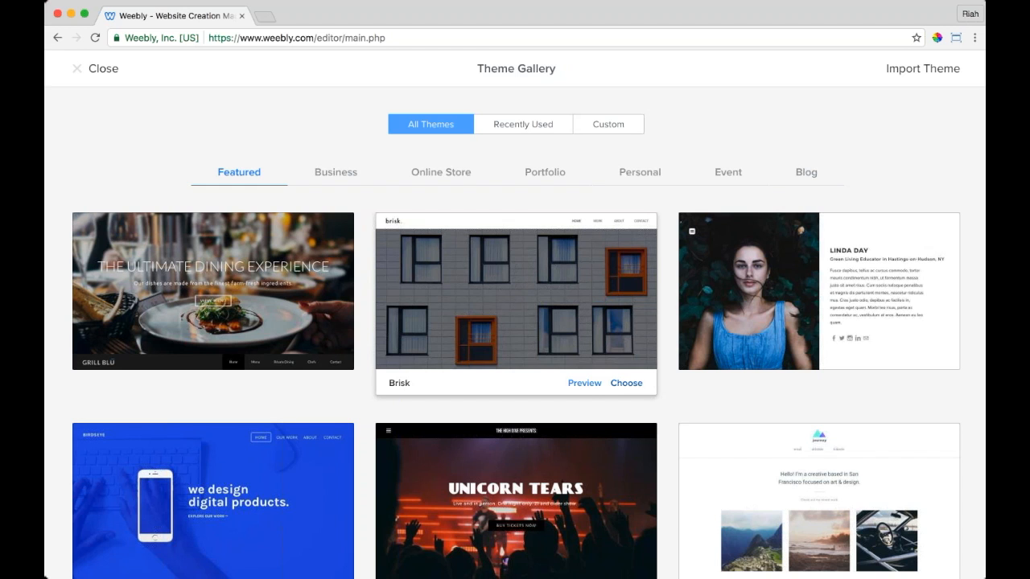
{"action": "left_click", "coordinate": [626, 383]}
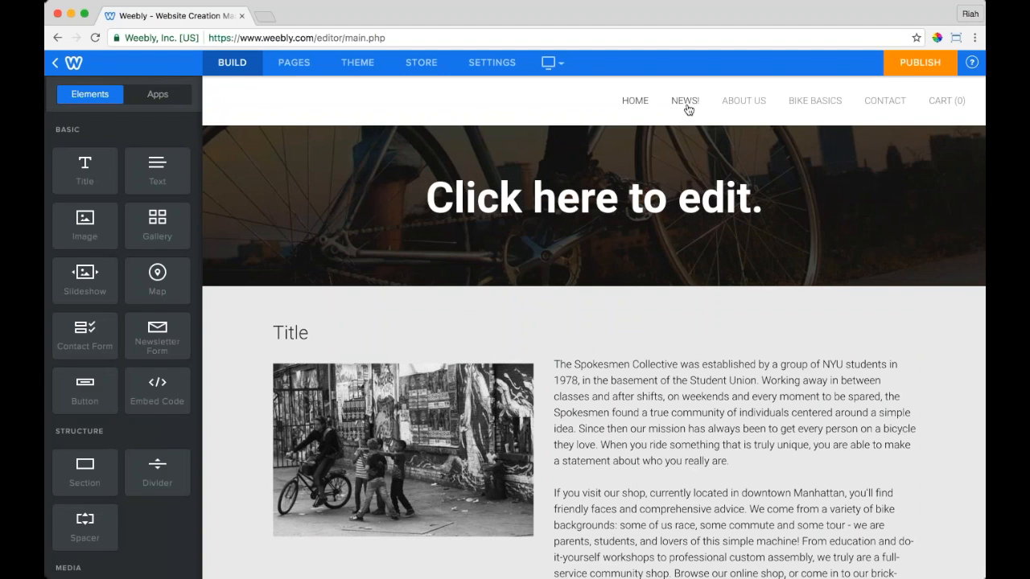
{"action": "left_click", "coordinate": [743, 103]}
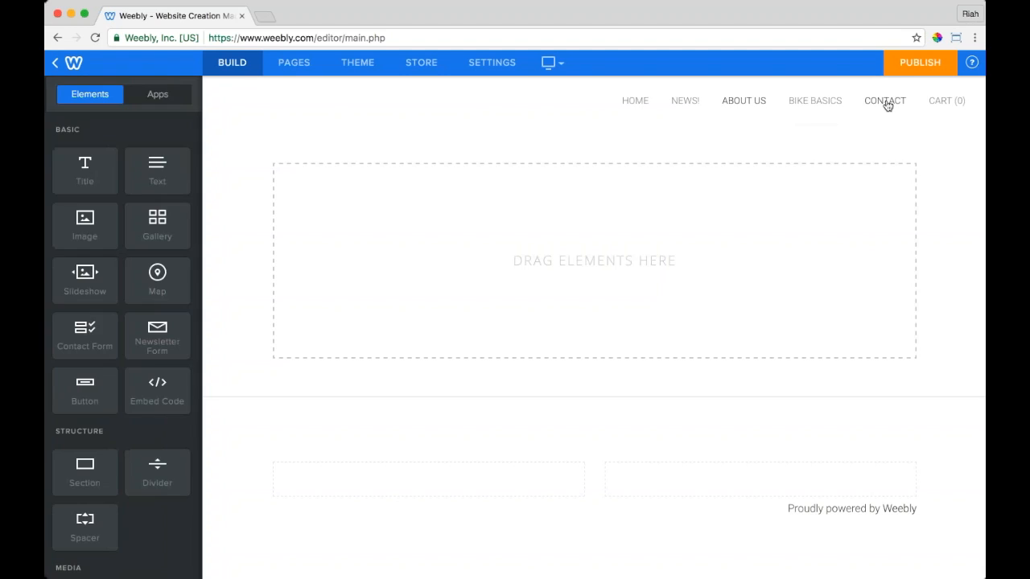
{"action": "left_click", "coordinate": [888, 105]}
{"action": "left_click", "coordinate": [635, 102]}
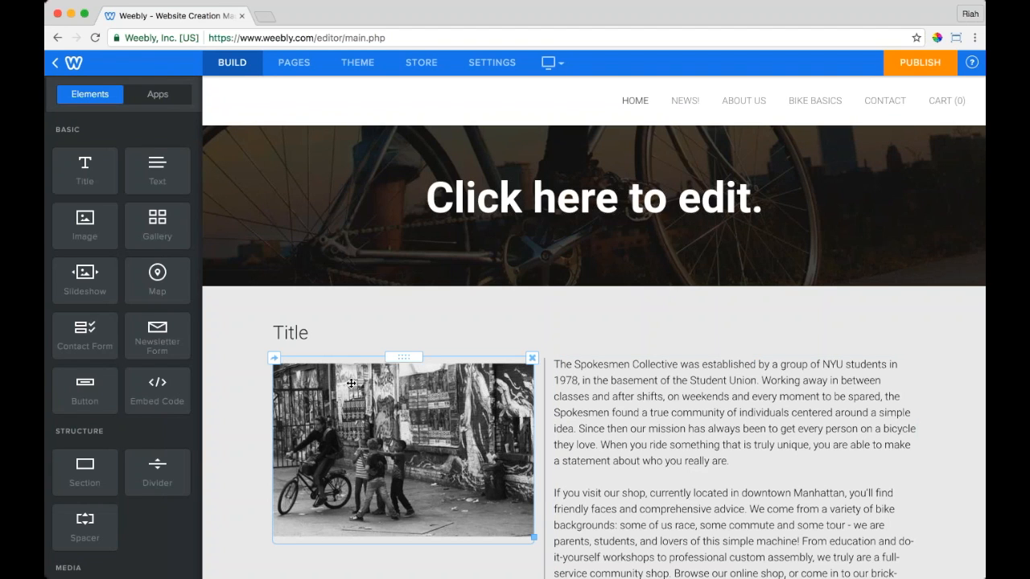
{"action": "scroll", "coordinate": [352, 384], "scroll_direction": "down", "scroll_amount": 5}
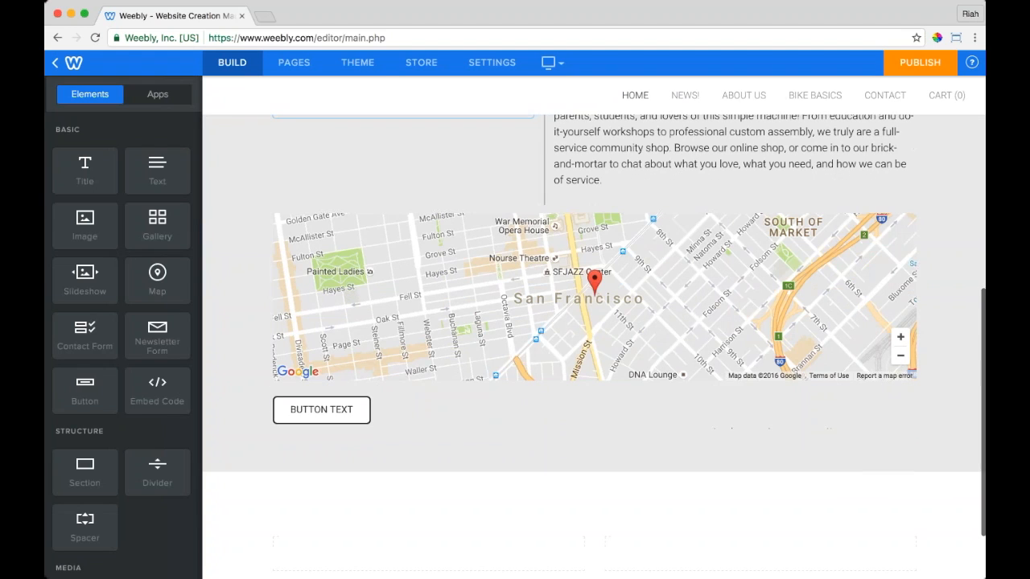
{"action": "scroll", "coordinate": [650, 362], "scroll_direction": "up", "scroll_amount": 5}
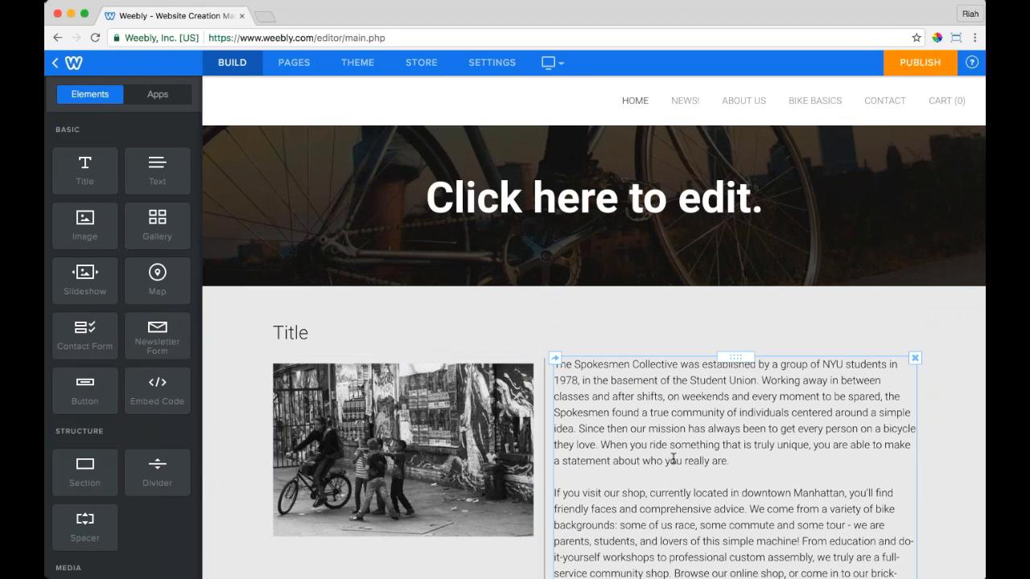
Step: Change the Headline font to Playfair Display
{"action": "left_click", "coordinate": [358, 65]}
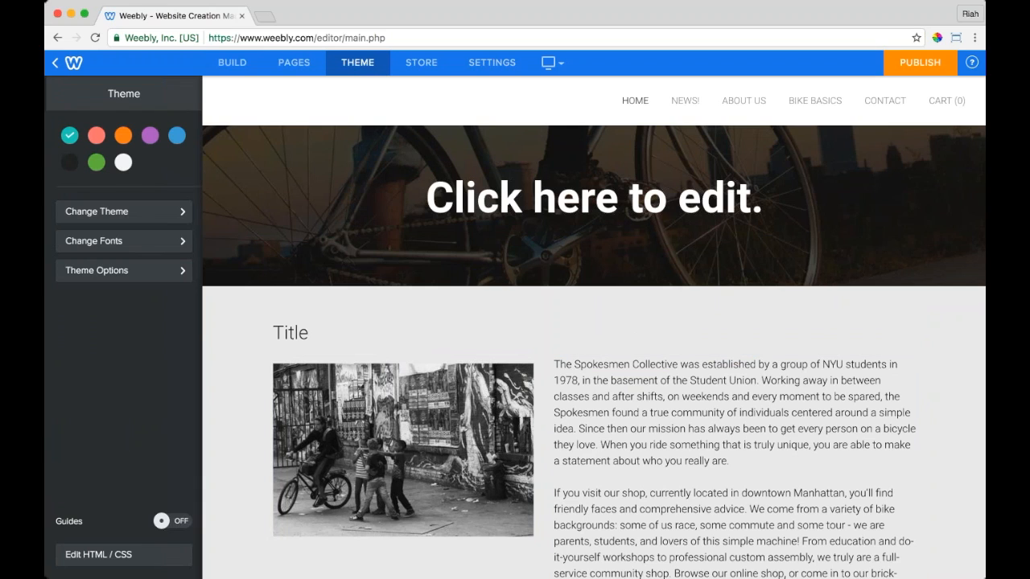
{"action": "left_click", "coordinate": [110, 243]}
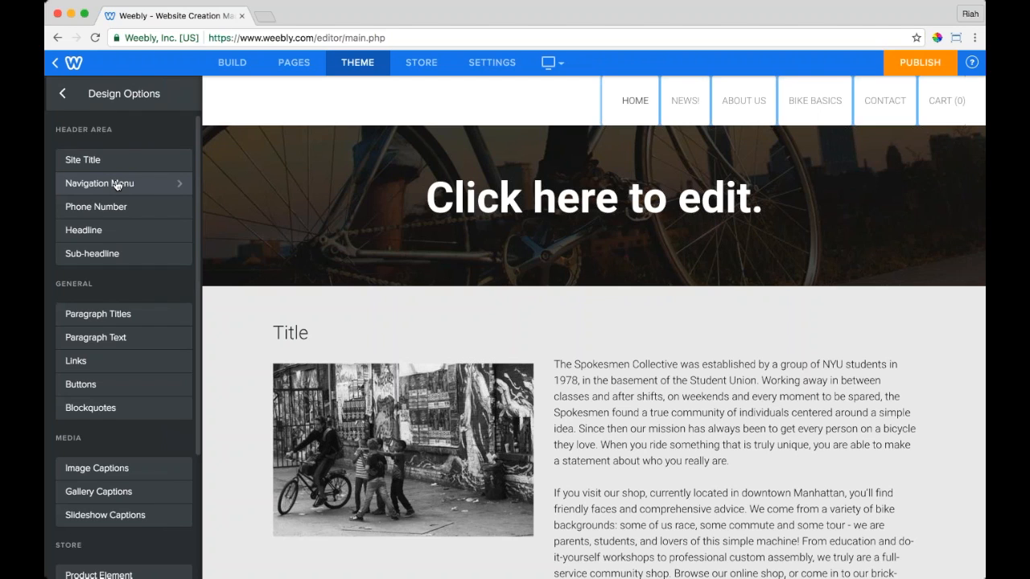
{"action": "left_click", "coordinate": [115, 233]}
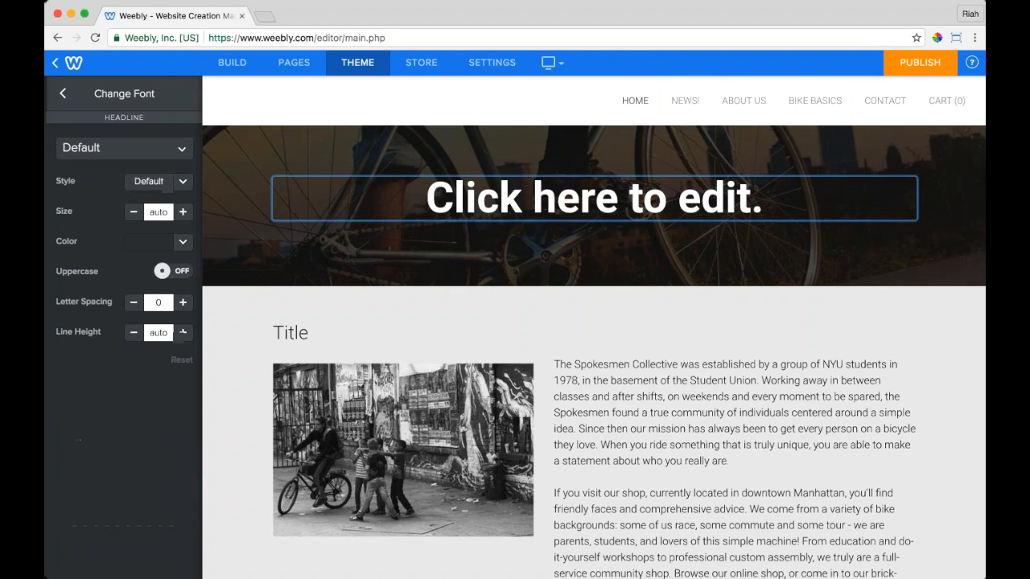
{"action": "left_click", "coordinate": [123, 148]}
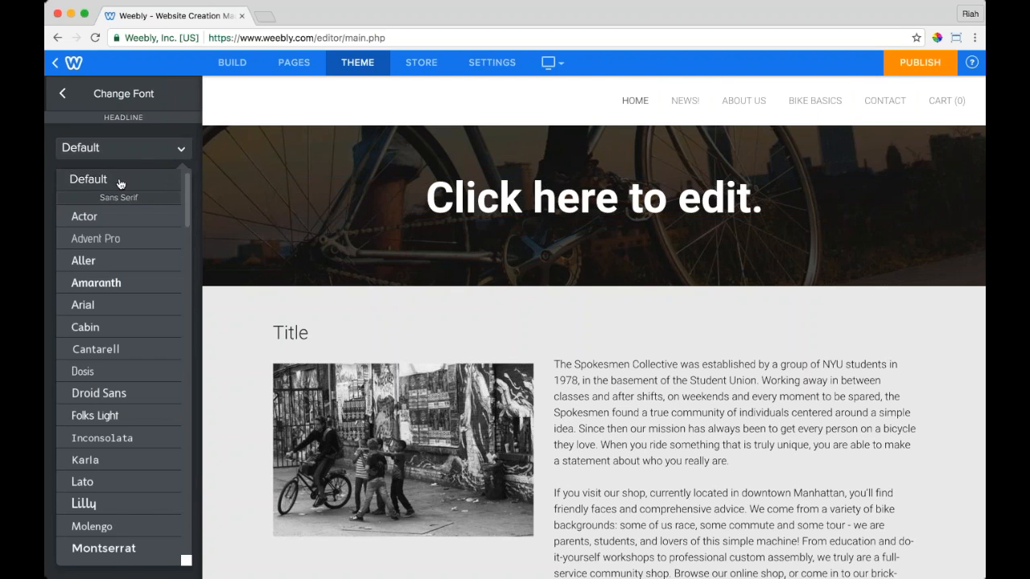
{"action": "scroll", "coordinate": [138, 299], "scroll_direction": "down", "scroll_amount": 6}
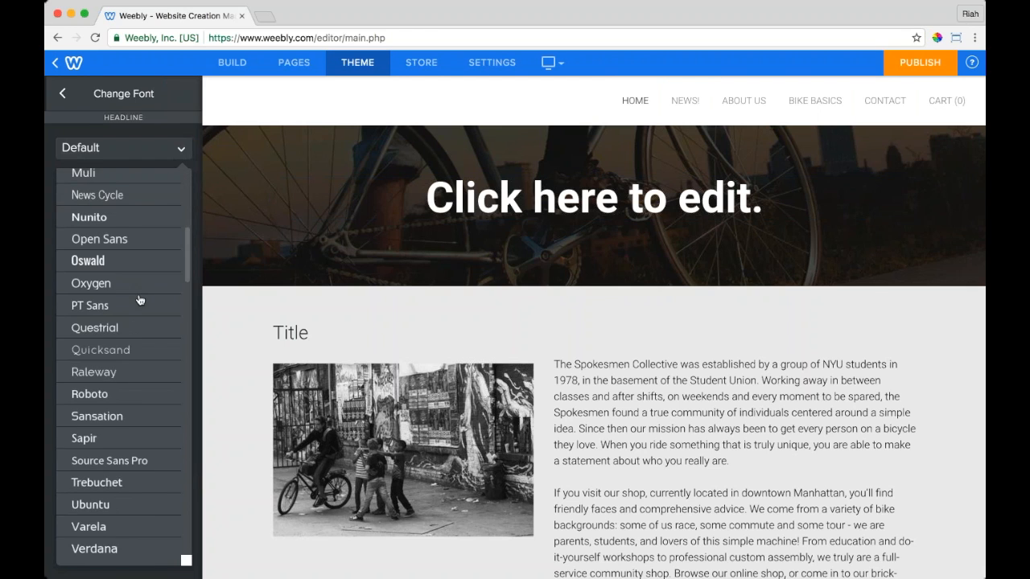
{"action": "scroll", "coordinate": [138, 299], "scroll_direction": "down", "scroll_amount": 10}
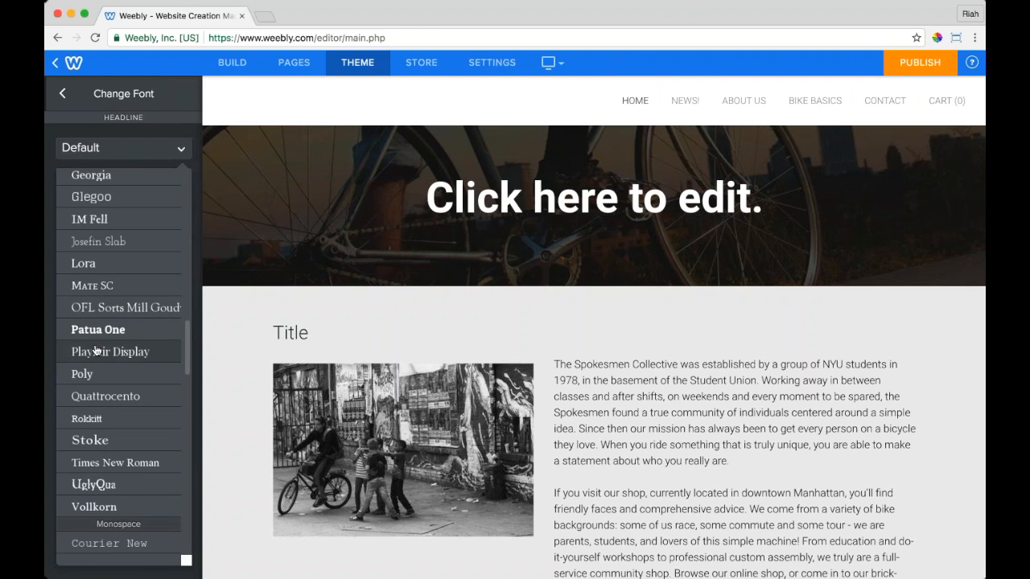
{"action": "left_click", "coordinate": [113, 363]}
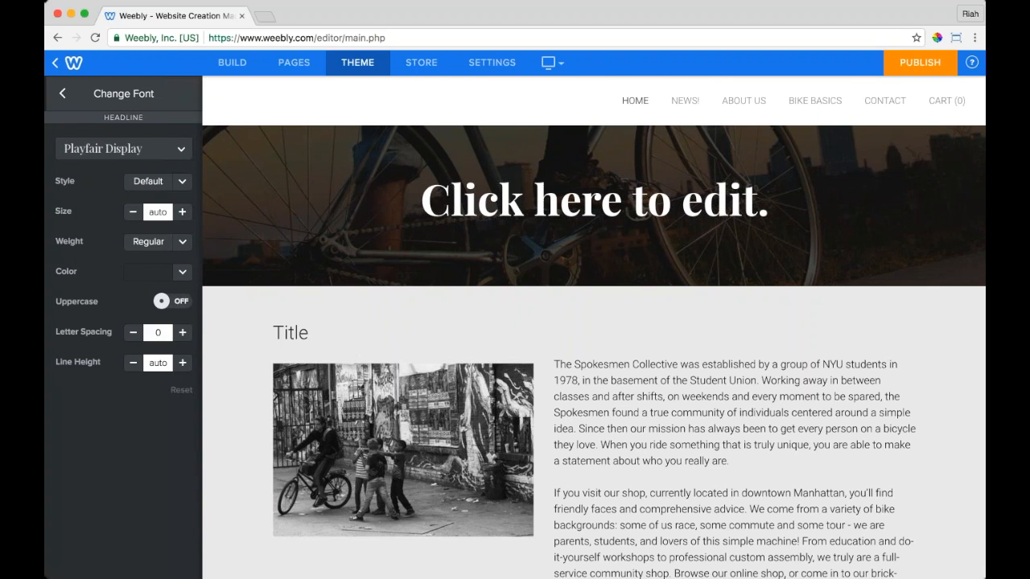
Step: Increase the headline size to 34
{"action": "left_click", "coordinate": [182, 181]}
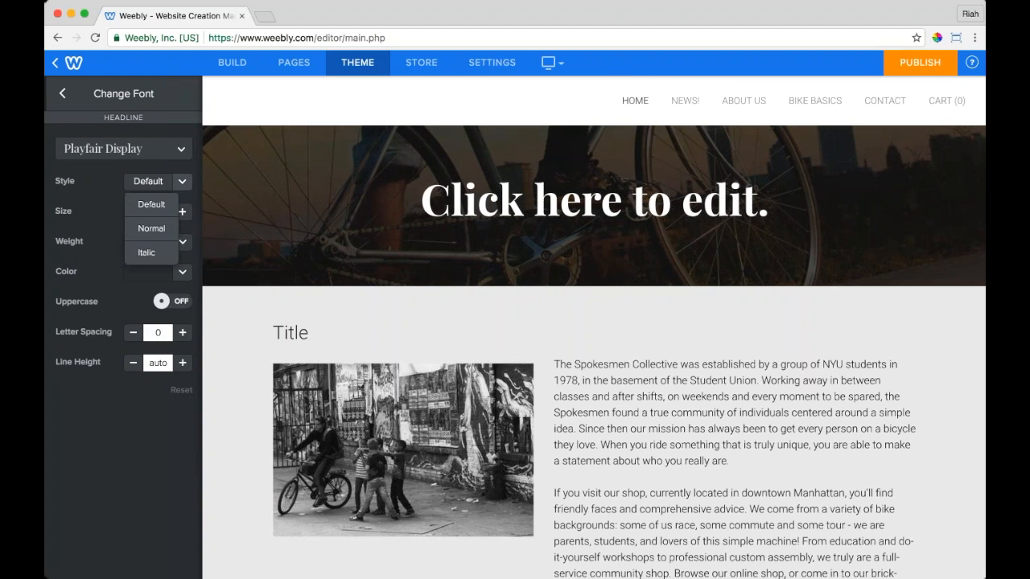
{"action": "left_click", "coordinate": [185, 182]}
{"action": "left_click", "coordinate": [181, 212]}
{"action": "left_click", "coordinate": [180, 212]}
{"action": "left_click", "coordinate": [180, 212]}
{"action": "left_click", "coordinate": [181, 212]}
{"action": "left_click", "coordinate": [180, 213]}
{"action": "left_click", "coordinate": [180, 212]}
{"action": "left_click", "coordinate": [180, 213]}
{"action": "left_click", "coordinate": [180, 213]}
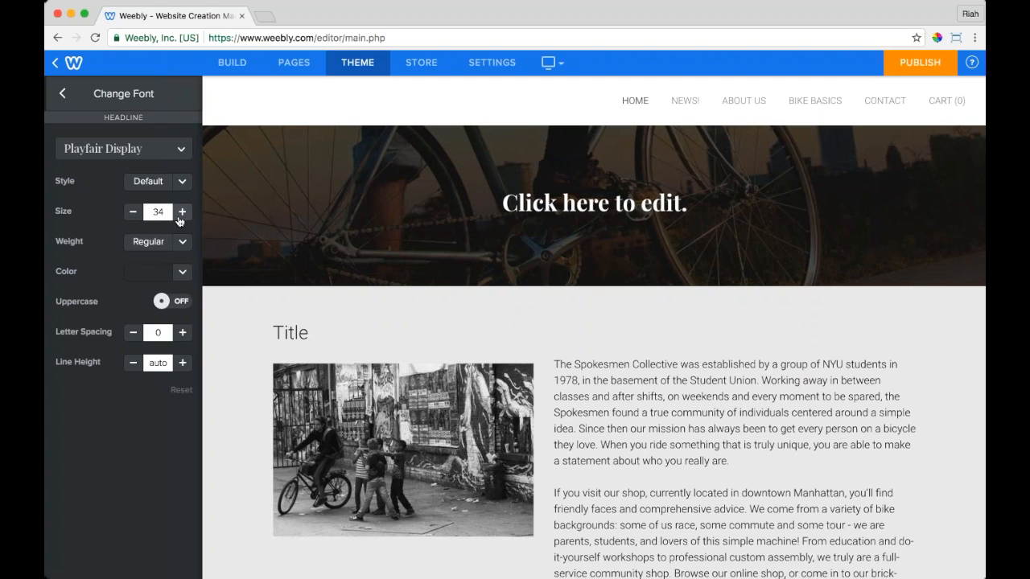
Step: Keep the headline at Regular weight and colour it near-white
{"action": "left_click", "coordinate": [182, 241]}
{"action": "left_click", "coordinate": [149, 276]}
{"action": "left_click", "coordinate": [182, 241]}
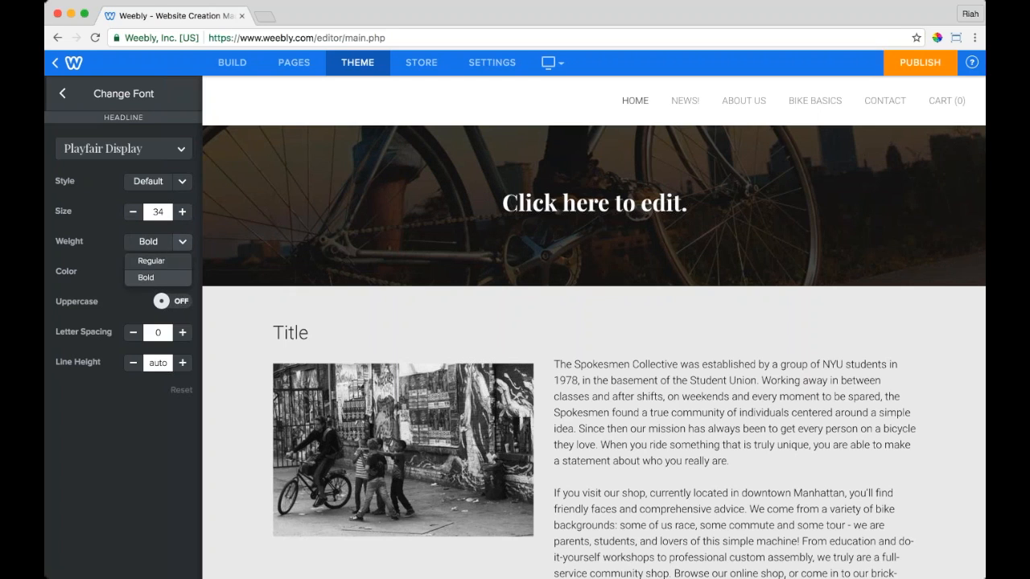
{"action": "left_click", "coordinate": [152, 261]}
{"action": "left_click", "coordinate": [184, 272]}
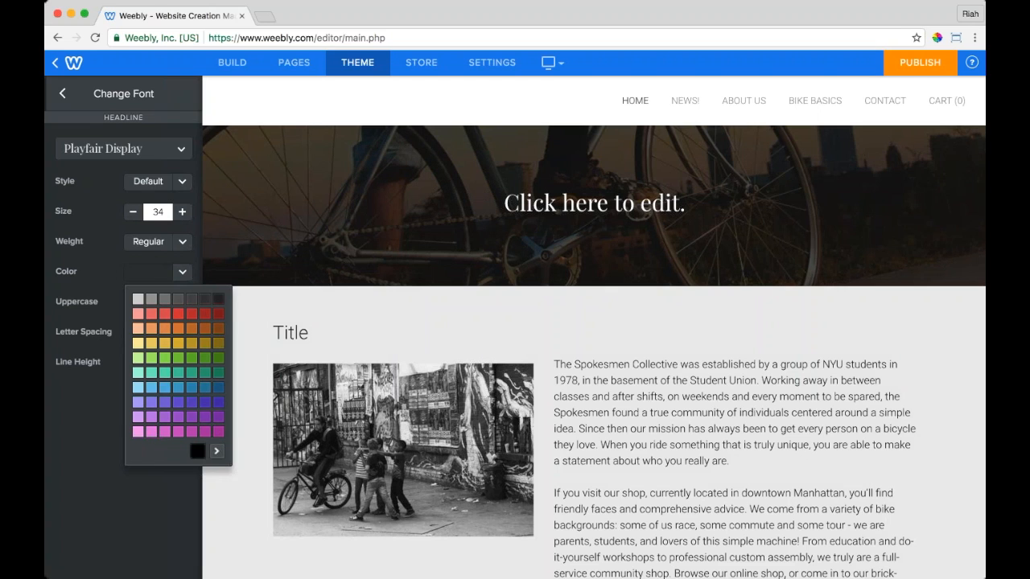
{"action": "left_click", "coordinate": [216, 453]}
{"action": "mouse_move", "coordinate": [304, 363]}
{"action": "left_mouse_down"}
{"action": "mouse_move", "coordinate": [273, 334]}
{"action": "mouse_move", "coordinate": [246, 356]}
{"action": "mouse_move", "coordinate": [321, 366]}
{"action": "left_mouse_up"}
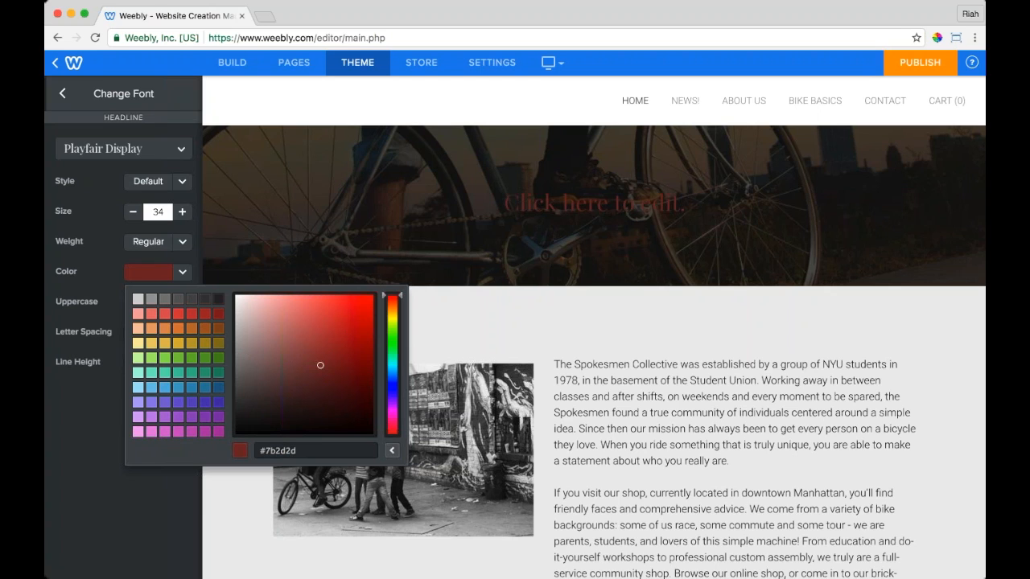
{"action": "left_click", "coordinate": [138, 299]}
{"action": "left_click", "coordinate": [237, 301]}
{"action": "left_click", "coordinate": [235, 294]}
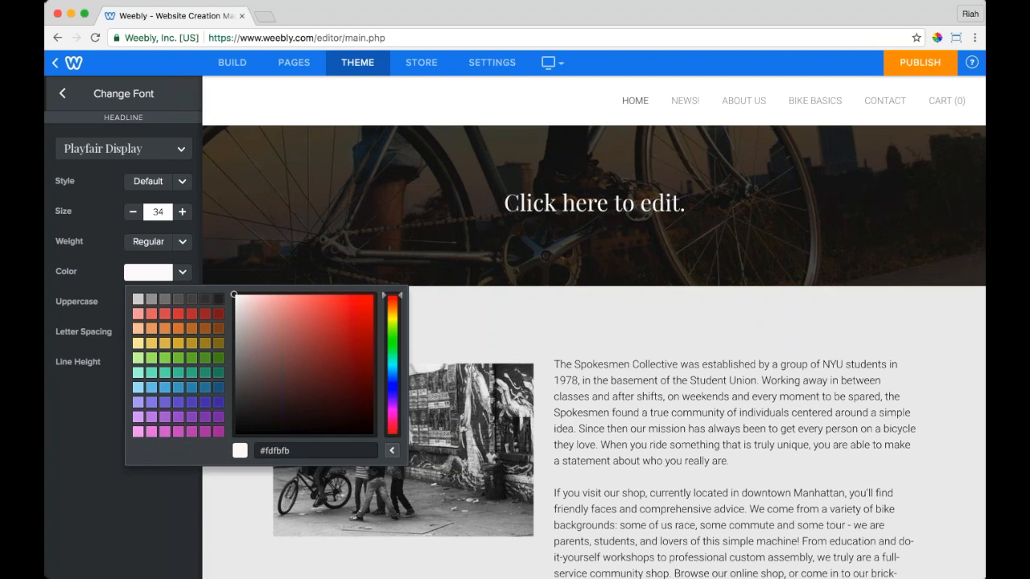
{"action": "left_click", "coordinate": [126, 473]}
Step: Set headline letter spacing to 5 and line height to 16, leaving uppercase off
{"action": "left_click", "coordinate": [178, 302]}
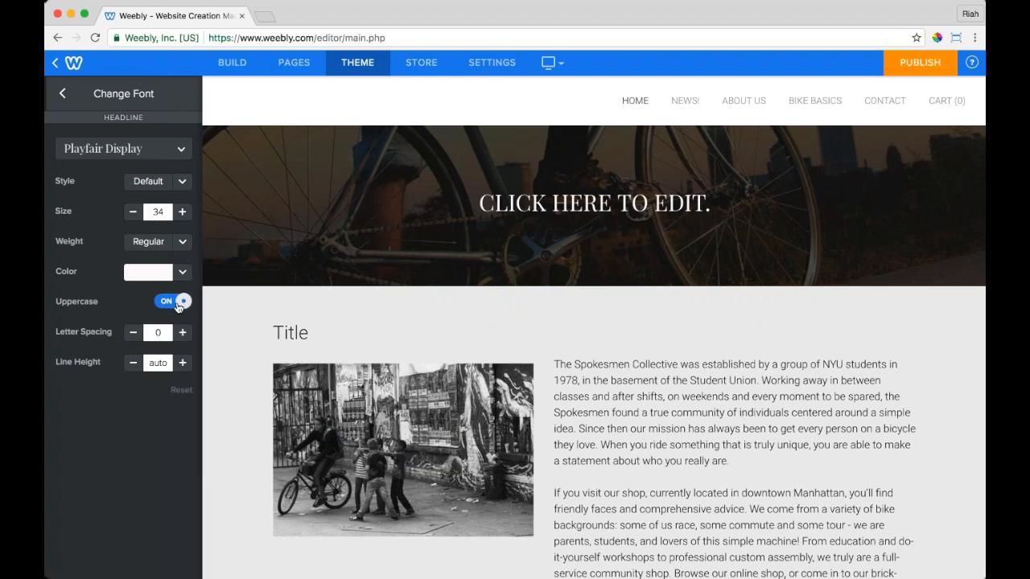
{"action": "left_click", "coordinate": [178, 304]}
{"action": "left_click", "coordinate": [183, 333]}
{"action": "left_click", "coordinate": [183, 333]}
{"action": "left_click", "coordinate": [183, 333]}
{"action": "left_click", "coordinate": [183, 333]}
{"action": "left_click", "coordinate": [183, 334]}
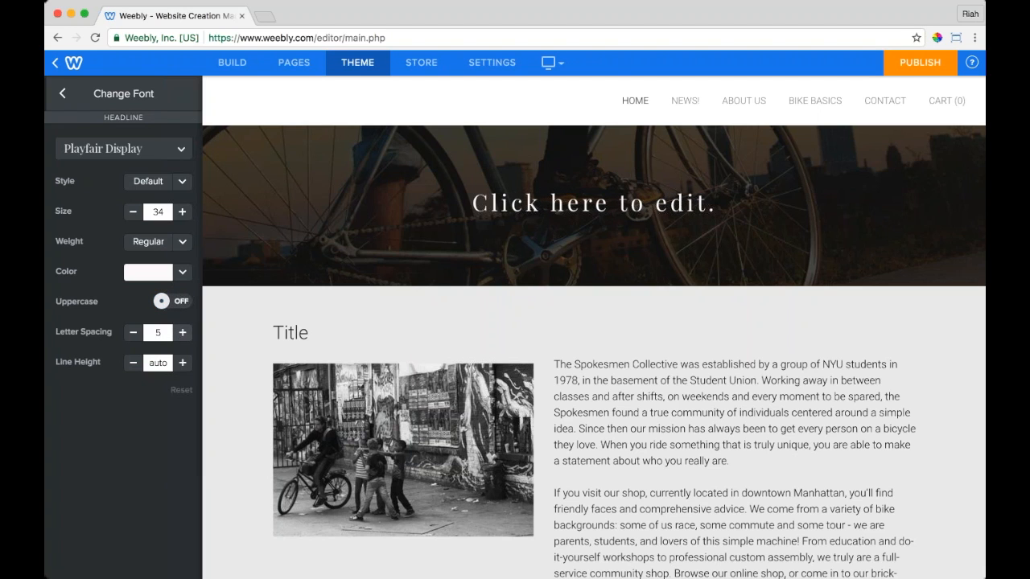
{"action": "left_click", "coordinate": [182, 363]}
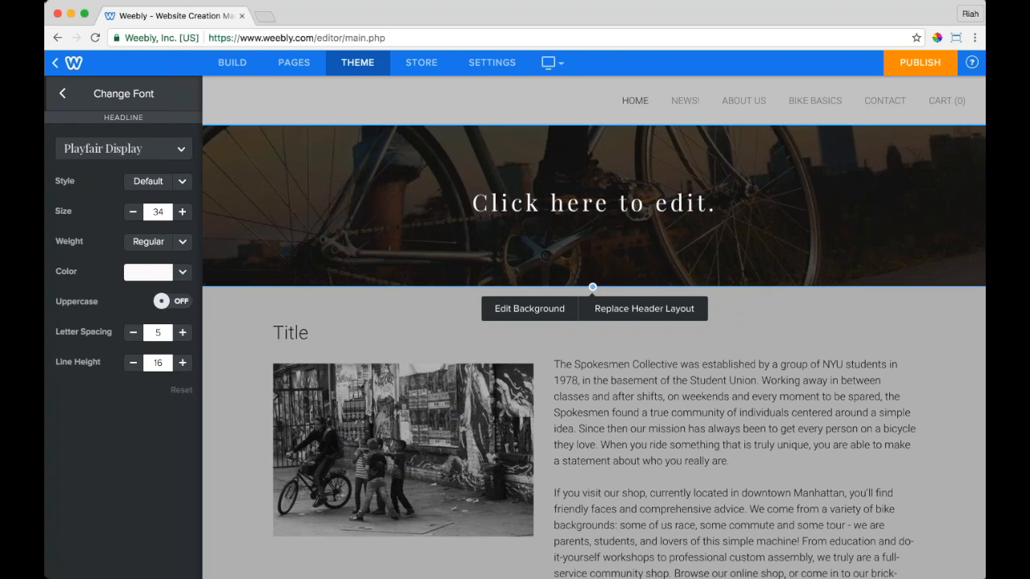
Step: Replace the headline with 'Make A Statement', breaking 'Statement' onto a second line
{"action": "triple_click", "coordinate": [682, 206]}
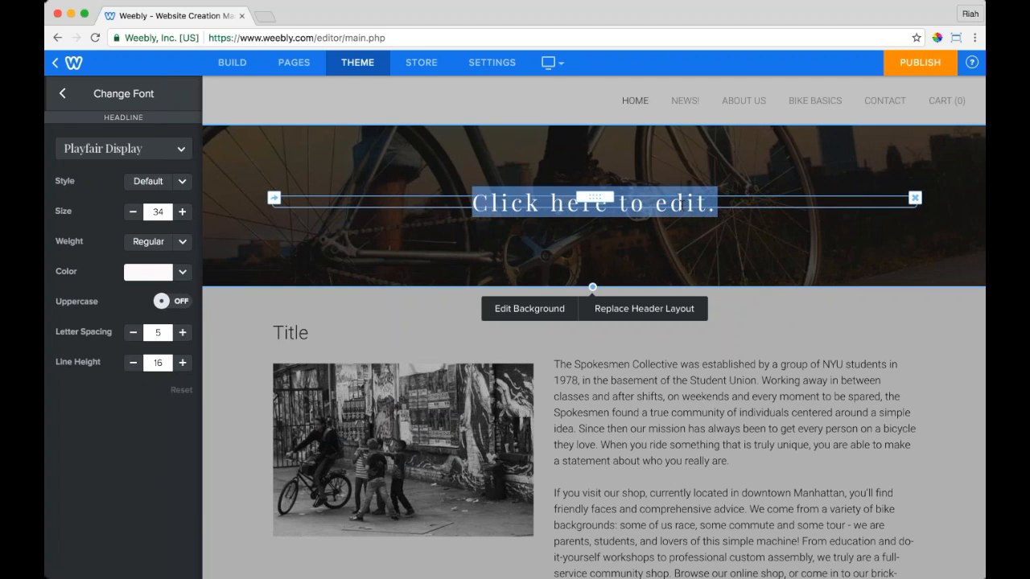
{"action": "type", "text": "Make A"}
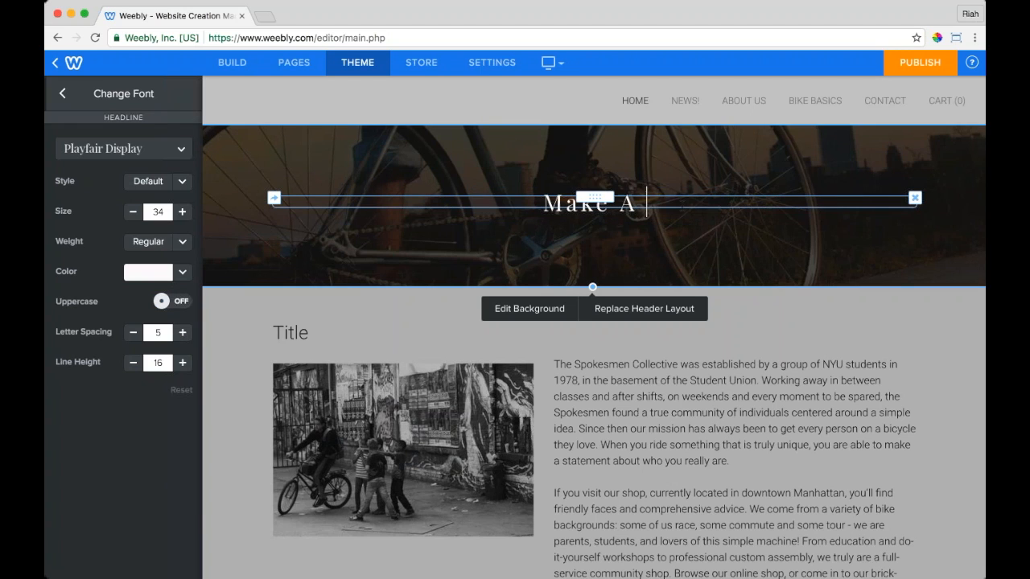
{"action": "type", "text": " St"}
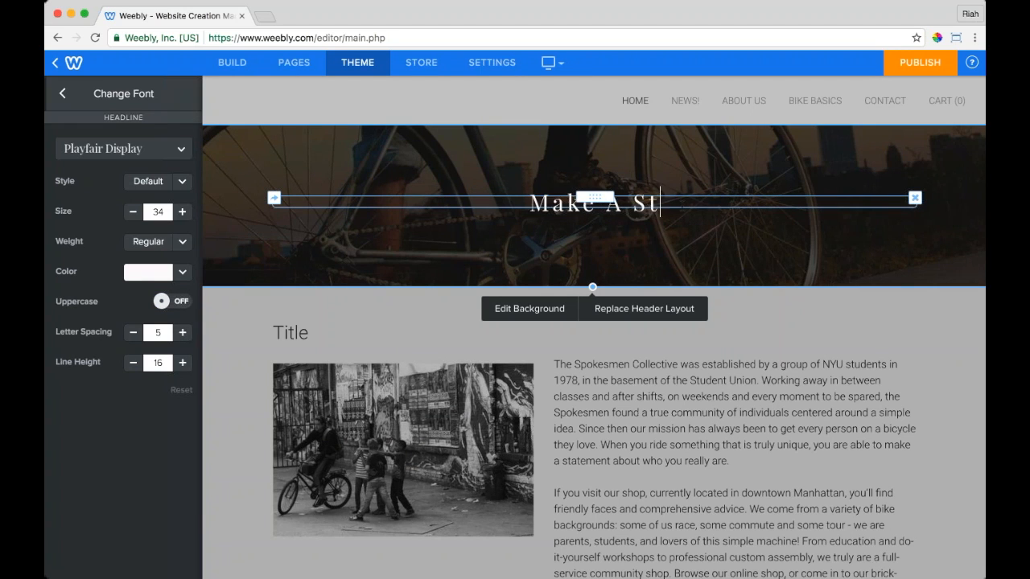
{"action": "type", "text": "atement"}
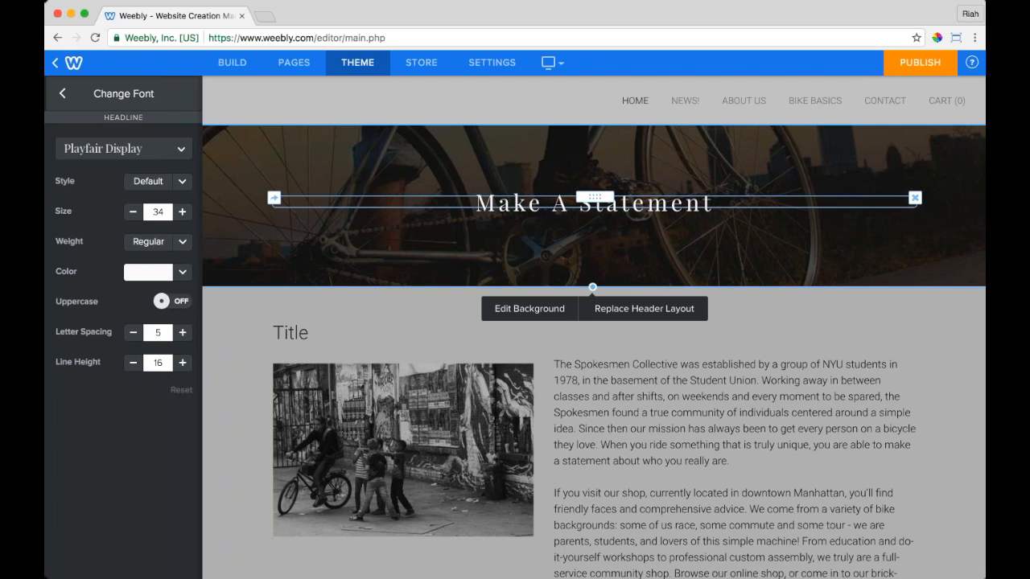
{"action": "key", "text": "alt+Left"}
{"action": "key", "text": "Return"}
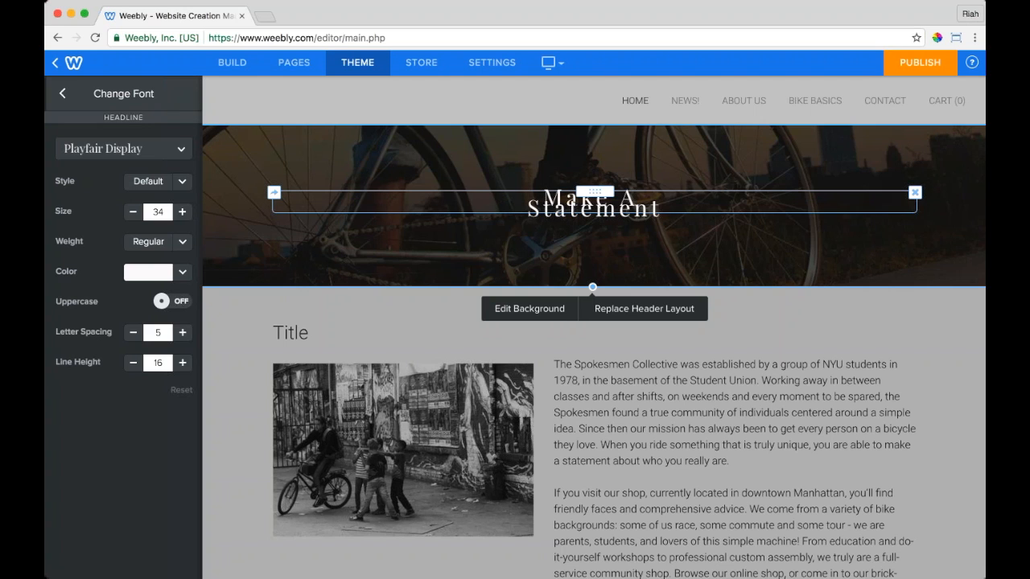
{"action": "left_click", "coordinate": [172, 510]}
Step: Raise the headline line height to 39
{"action": "left_click", "coordinate": [184, 363]}
{"action": "left_click", "coordinate": [183, 363]}
{"action": "left_click", "coordinate": [183, 363]}
{"action": "left_click", "coordinate": [183, 363]}
{"action": "left_click", "coordinate": [185, 363]}
{"action": "left_click", "coordinate": [185, 363]}
{"action": "left_click", "coordinate": [185, 363]}
{"action": "left_click", "coordinate": [185, 363]}
{"action": "left_click", "coordinate": [185, 363]}
{"action": "left_click", "coordinate": [185, 363]}
{"action": "left_click", "coordinate": [185, 363]}
{"action": "left_click", "coordinate": [185, 363]}
{"action": "left_click", "coordinate": [185, 363]}
{"action": "left_click", "coordinate": [185, 363]}
{"action": "left_click", "coordinate": [185, 363]}
{"action": "left_click", "coordinate": [185, 363]}
{"action": "left_click", "coordinate": [185, 363]}
{"action": "left_click", "coordinate": [186, 362]}
{"action": "left_click", "coordinate": [185, 362]}
{"action": "left_click", "coordinate": [185, 363]}
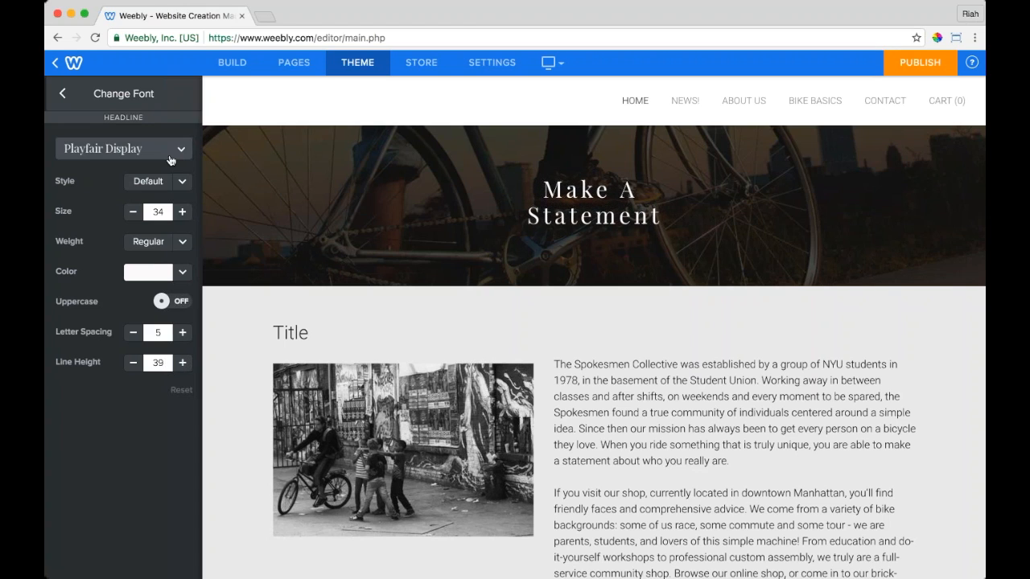
Step: Turn on uppercase for the headline and switch its font to Montserrat after trying Quicksand
{"action": "left_click", "coordinate": [178, 309]}
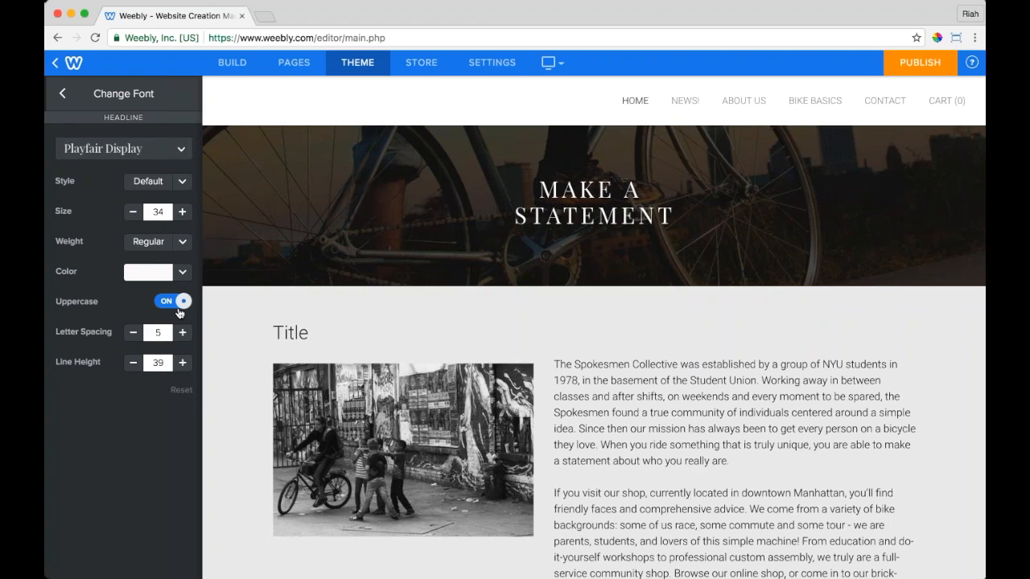
{"action": "left_click", "coordinate": [172, 148]}
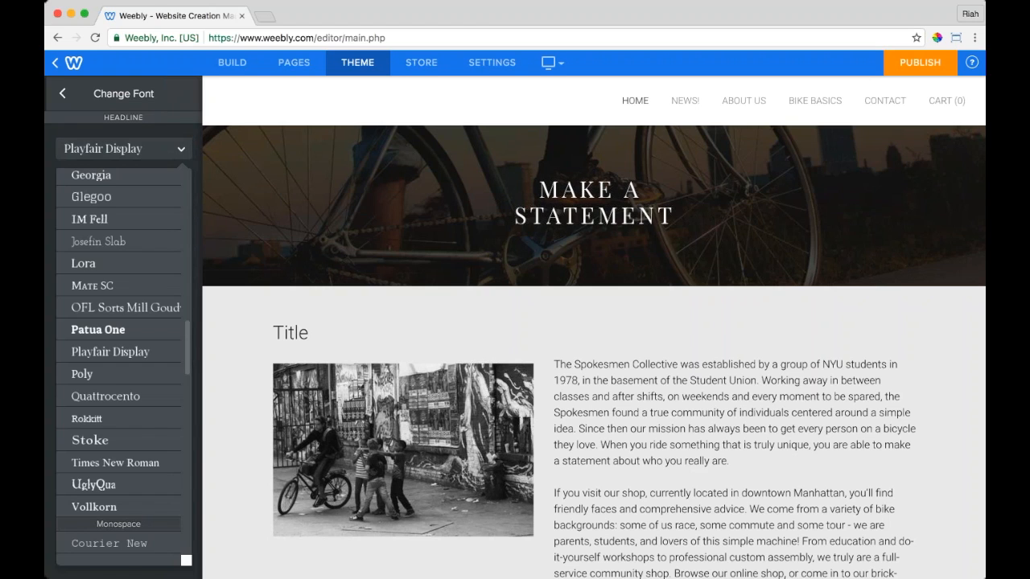
{"action": "scroll", "coordinate": [119, 362], "scroll_direction": "down", "scroll_amount": 15}
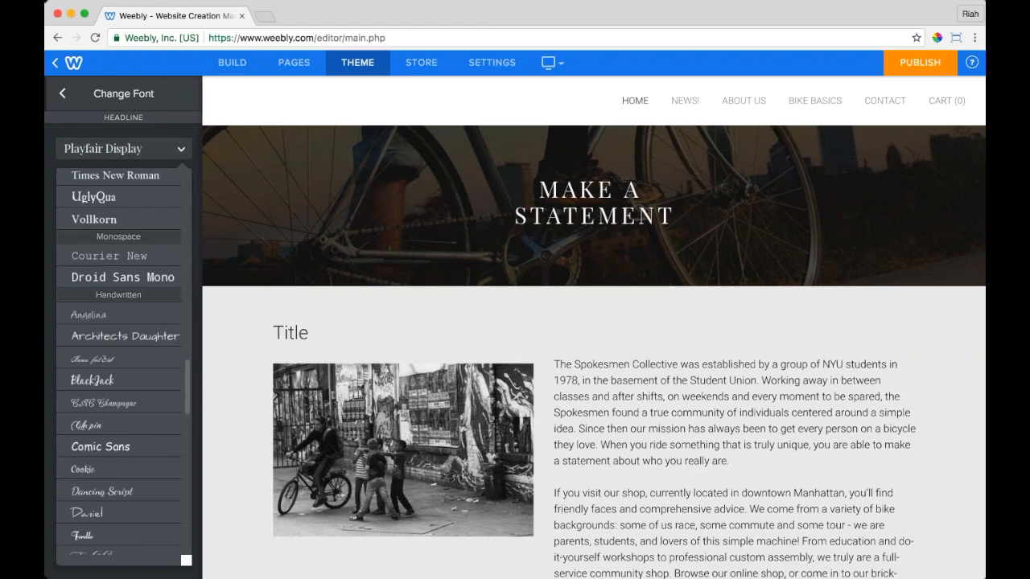
{"action": "scroll", "coordinate": [119, 362], "scroll_direction": "up", "scroll_amount": 20}
{"action": "scroll", "coordinate": [97, 443], "scroll_direction": "down", "scroll_amount": 5}
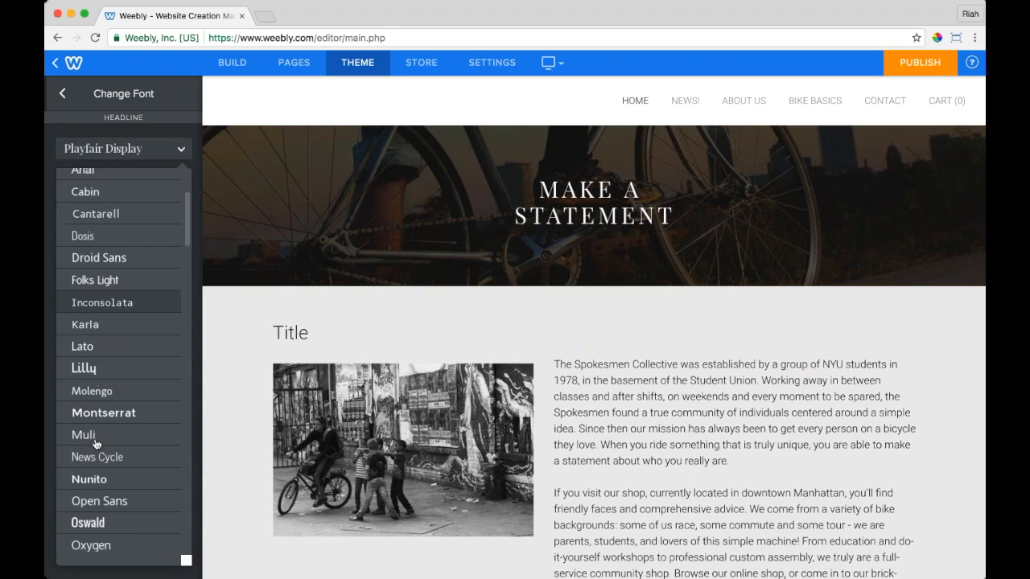
{"action": "scroll", "coordinate": [96, 443], "scroll_direction": "down", "scroll_amount": 3}
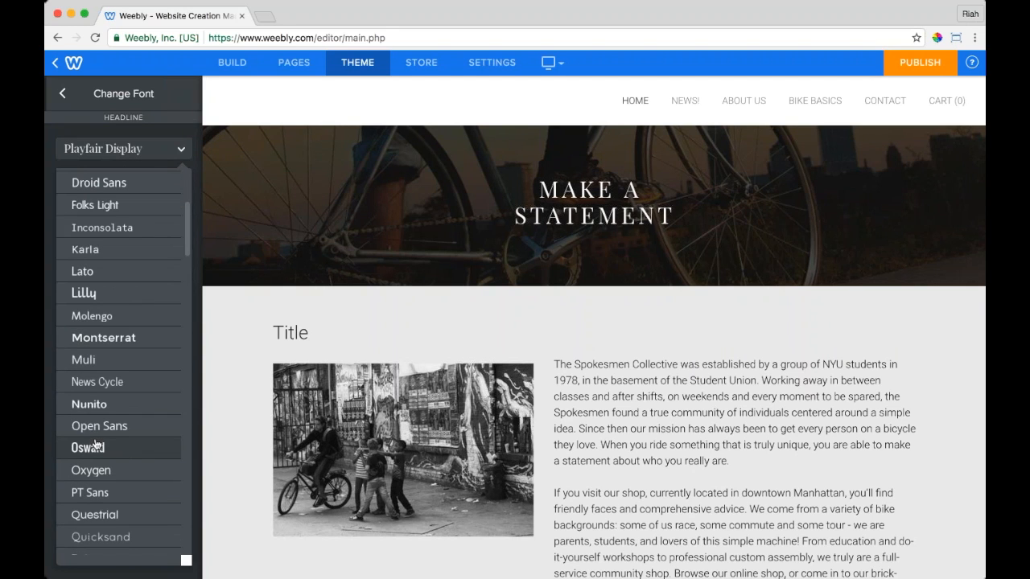
{"action": "left_click", "coordinate": [100, 537]}
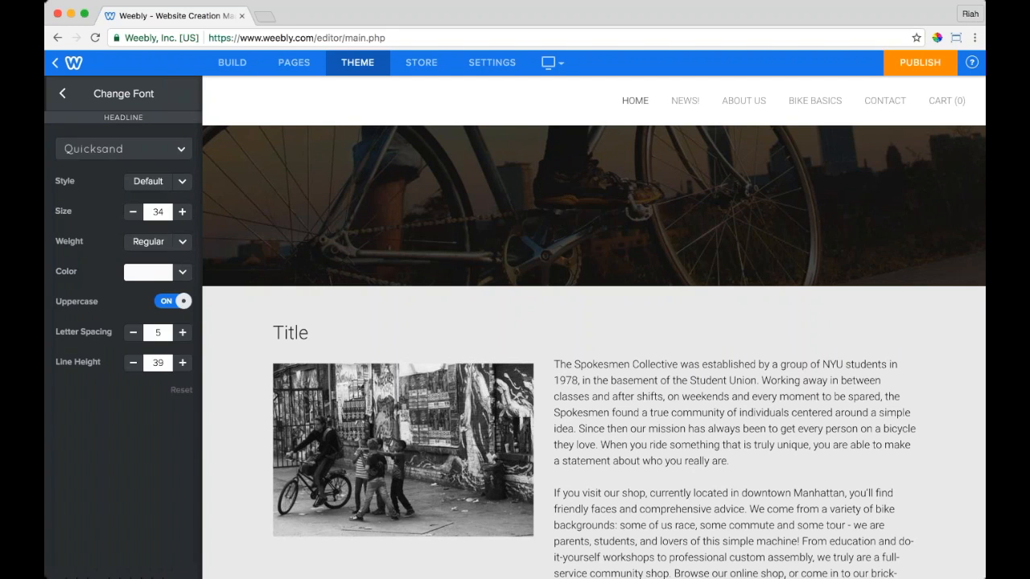
{"action": "left_click", "coordinate": [125, 149]}
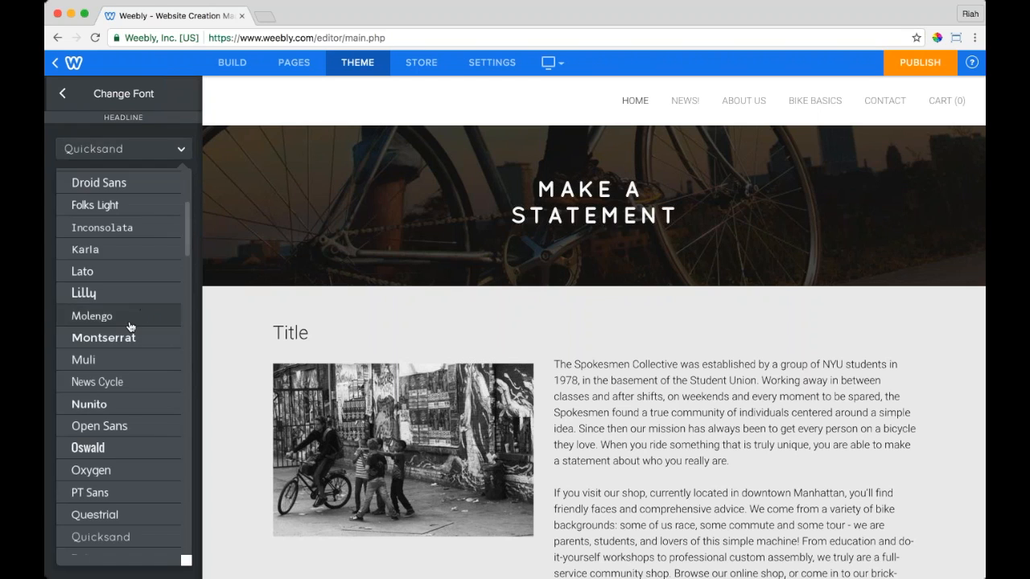
{"action": "left_click", "coordinate": [92, 335]}
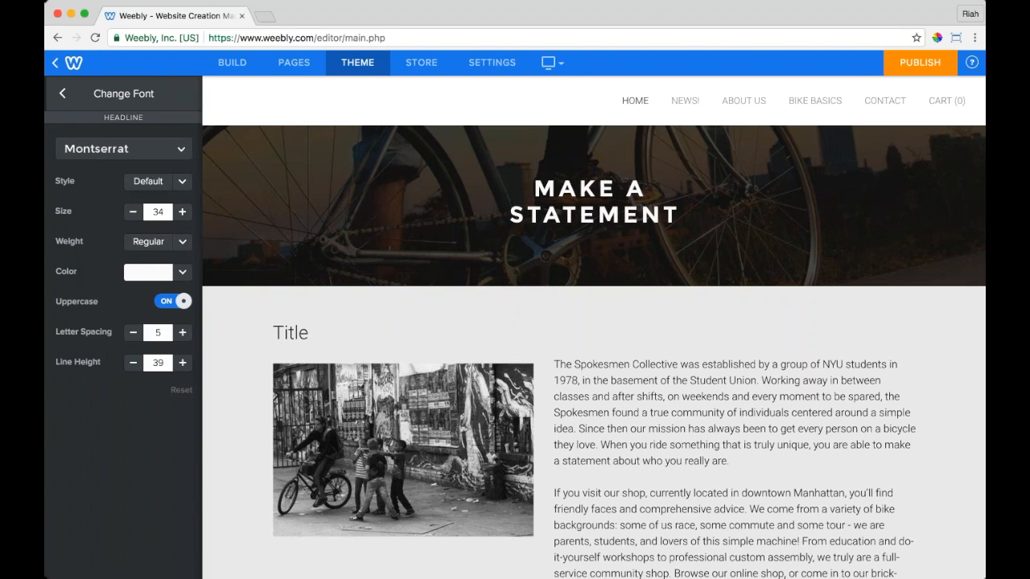
{"action": "left_click", "coordinate": [62, 93]}
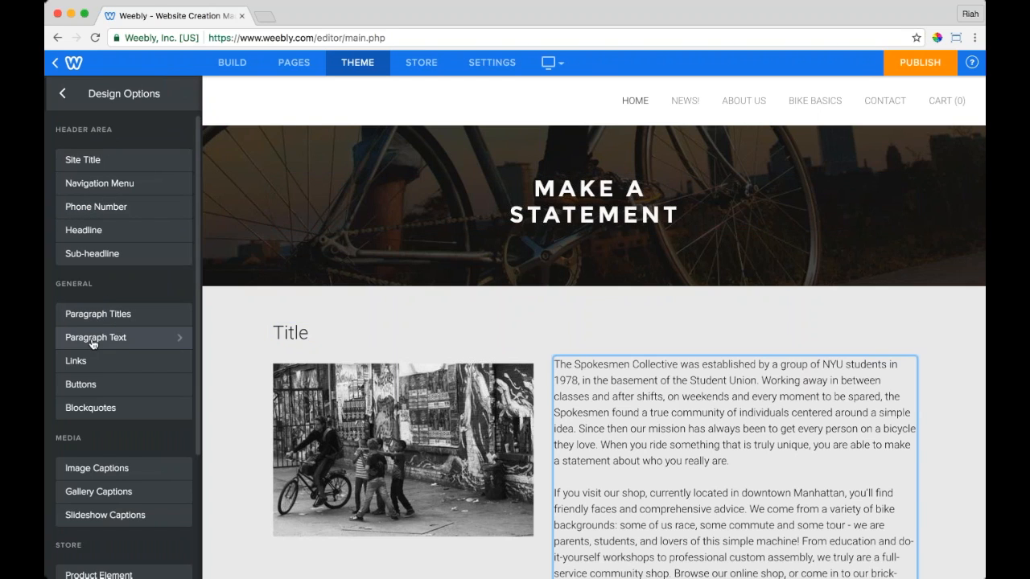
Step: Scroll through the design options, then go back to the main theme settings
{"action": "scroll", "coordinate": [92, 344], "scroll_direction": "down", "scroll_amount": 3}
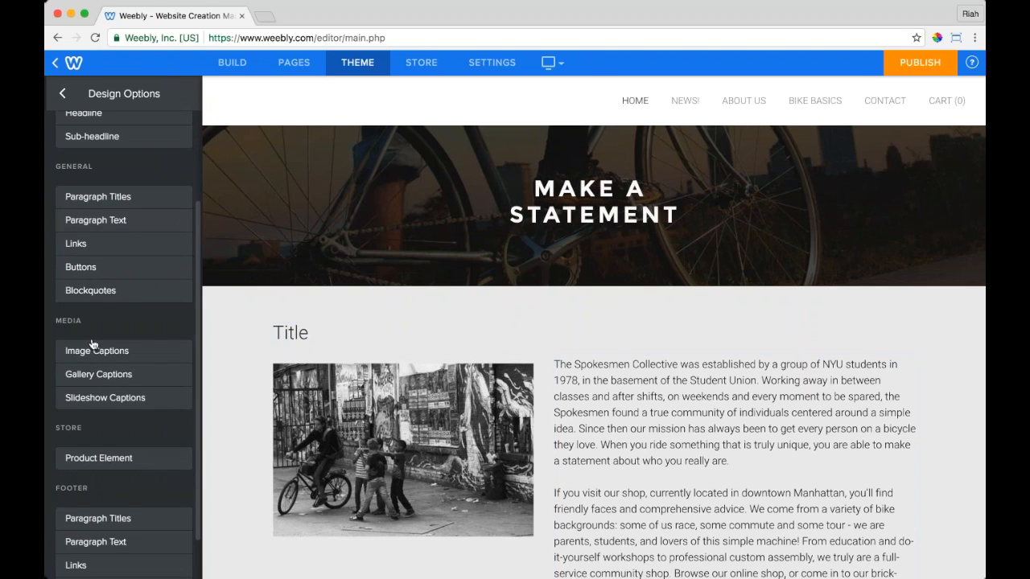
{"action": "scroll", "coordinate": [97, 301], "scroll_direction": "down", "scroll_amount": 1}
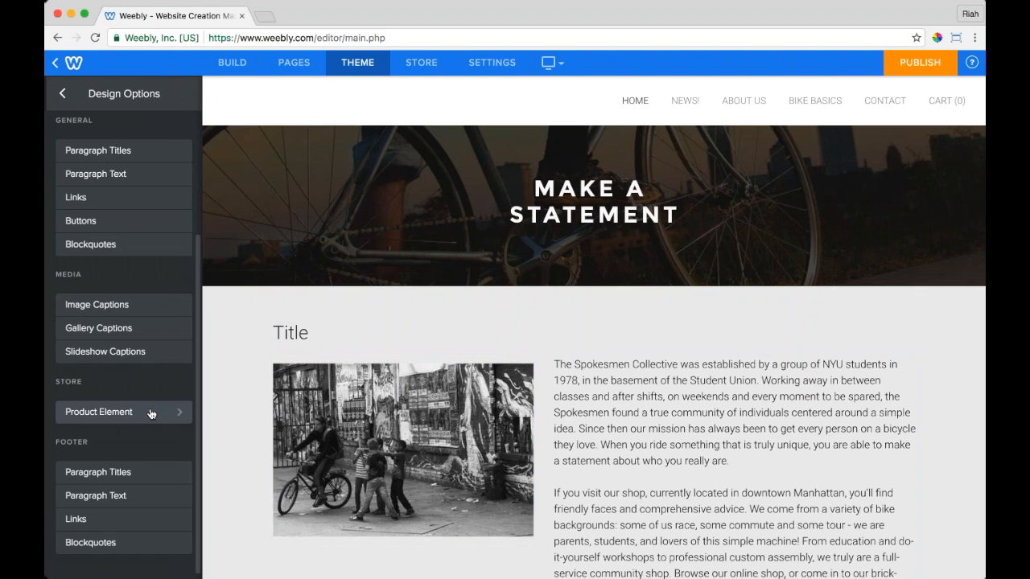
{"action": "scroll", "coordinate": [120, 411], "scroll_direction": "up", "scroll_amount": 4}
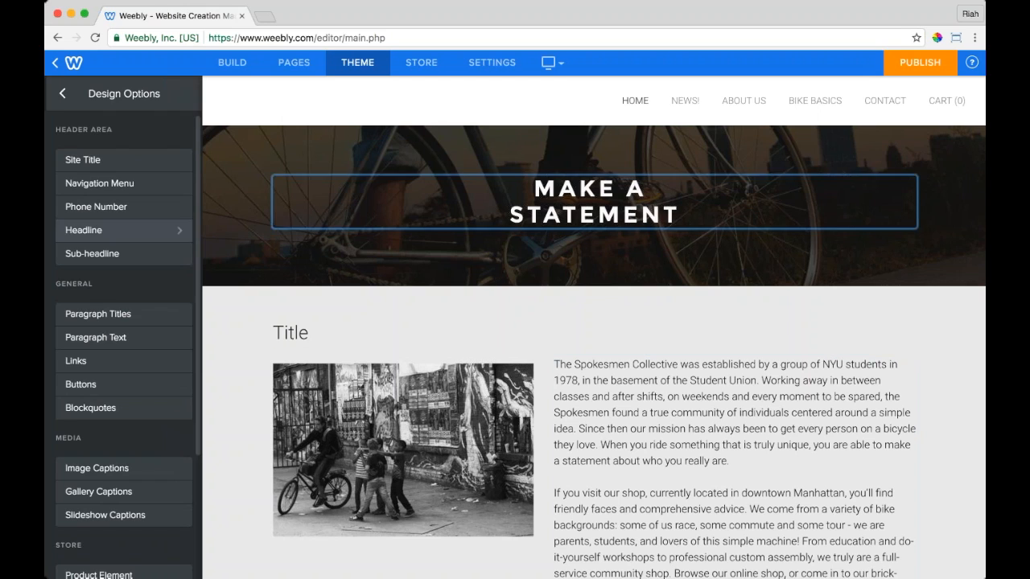
{"action": "left_click", "coordinate": [62, 93]}
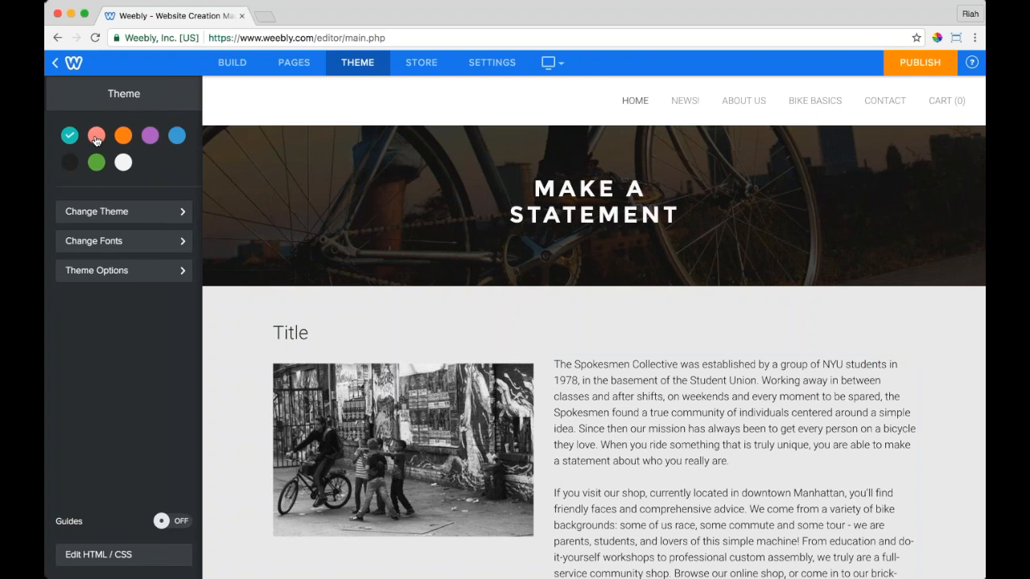
Step: Add the Social Icons element above the Title
{"action": "left_click", "coordinate": [232, 63]}
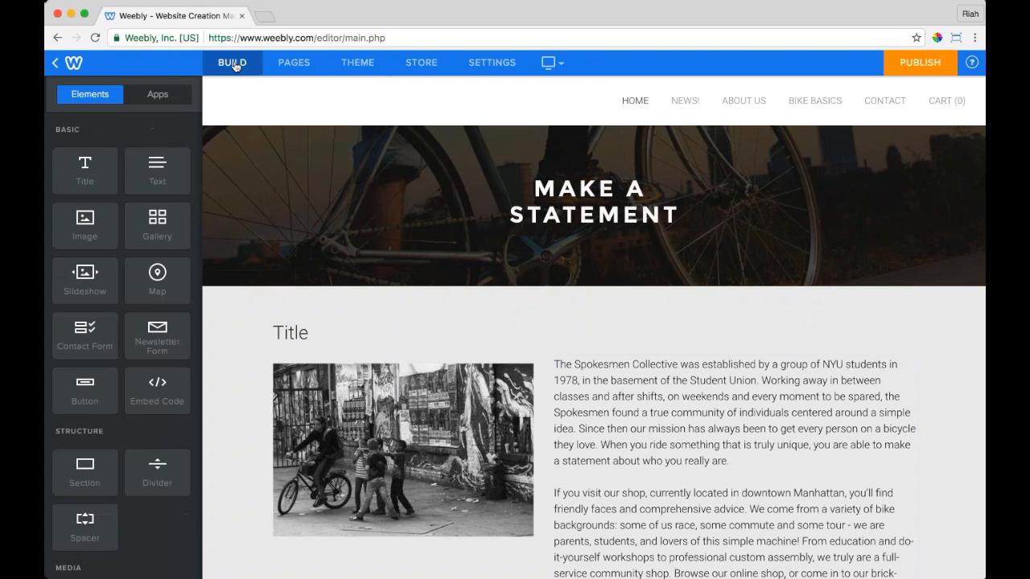
{"action": "scroll", "coordinate": [121, 322], "scroll_direction": "down", "scroll_amount": 5}
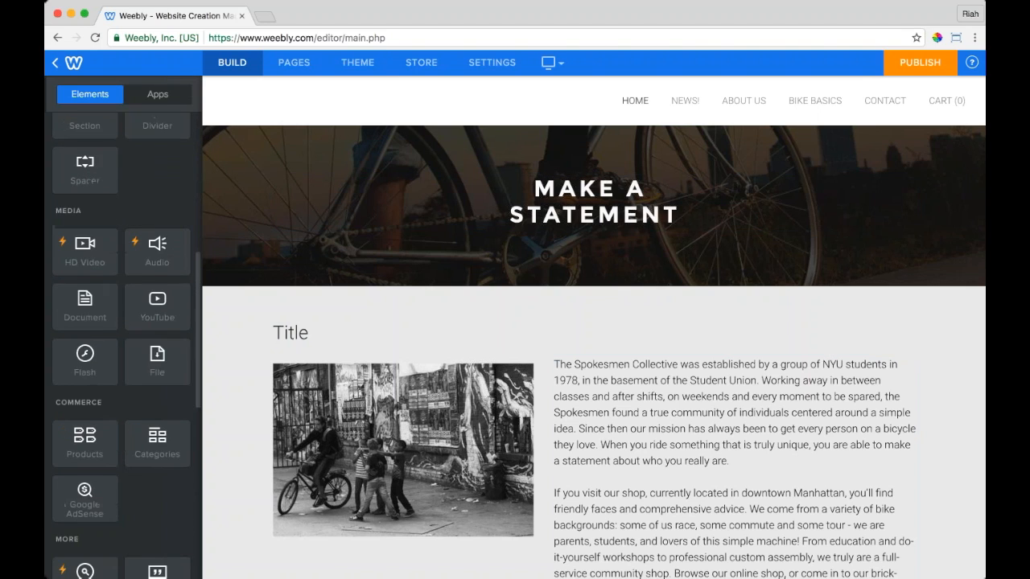
{"action": "scroll", "coordinate": [121, 321], "scroll_direction": "down", "scroll_amount": 3}
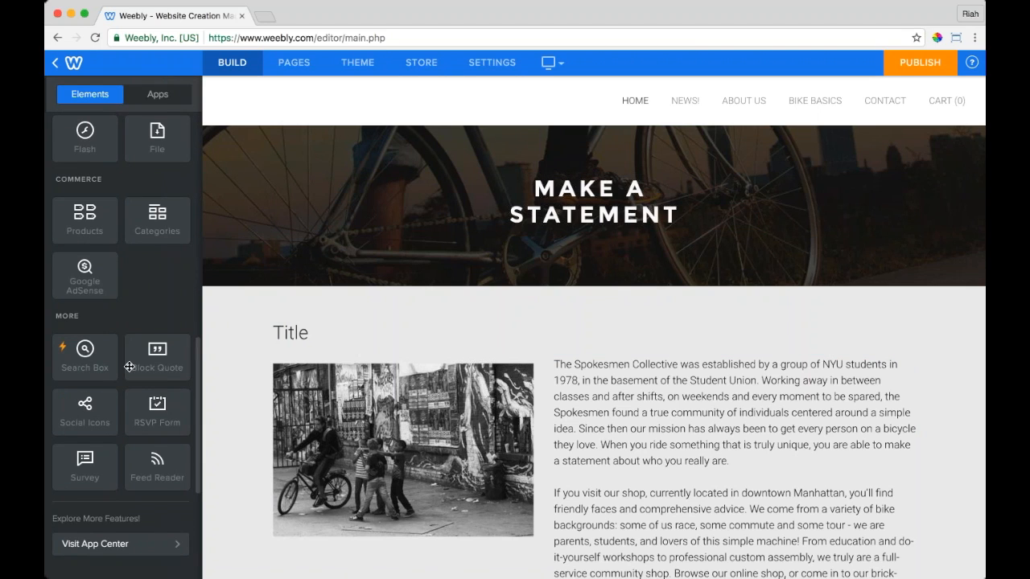
{"action": "left_click_drag", "start_coordinate": [84, 406], "coordinate": [539, 322]}
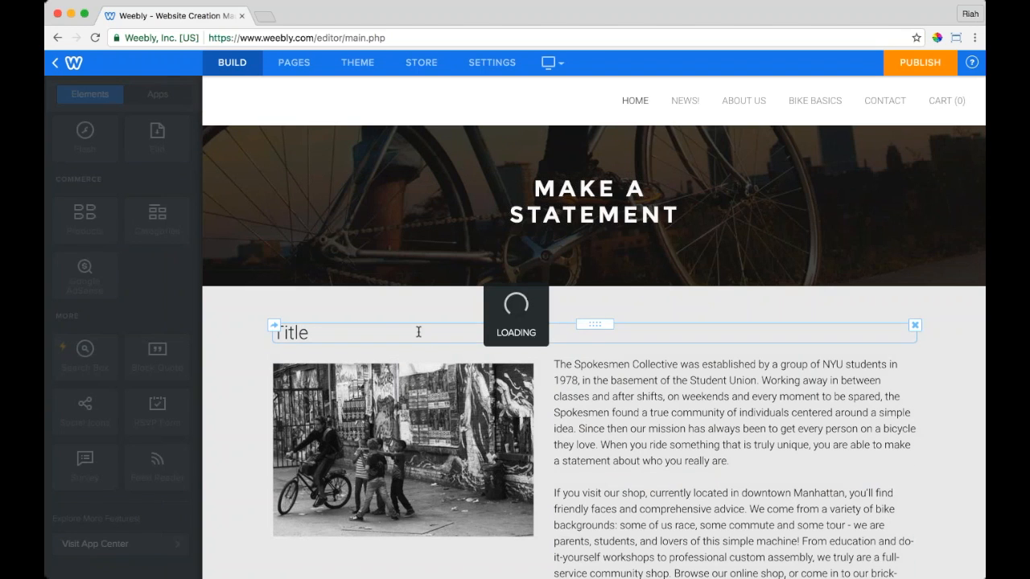
Step: Add a Button and move it into the header below the 'Make A Statement' headline
{"action": "scroll", "coordinate": [110, 346], "scroll_direction": "up", "scroll_amount": 10}
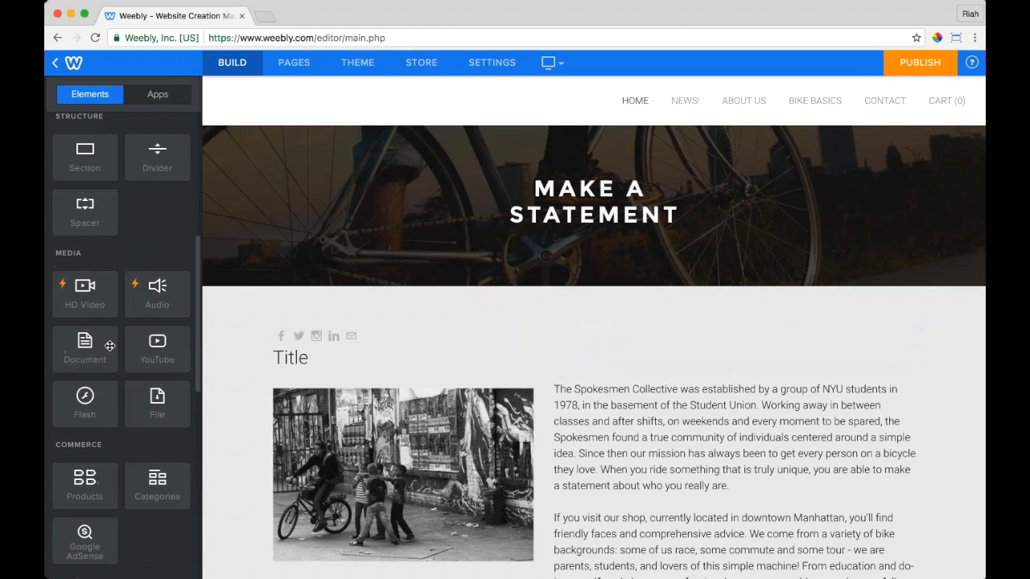
{"action": "scroll", "coordinate": [109, 346], "scroll_direction": "up", "scroll_amount": 4}
{"action": "left_click_drag", "start_coordinate": [89, 348], "coordinate": [597, 322]}
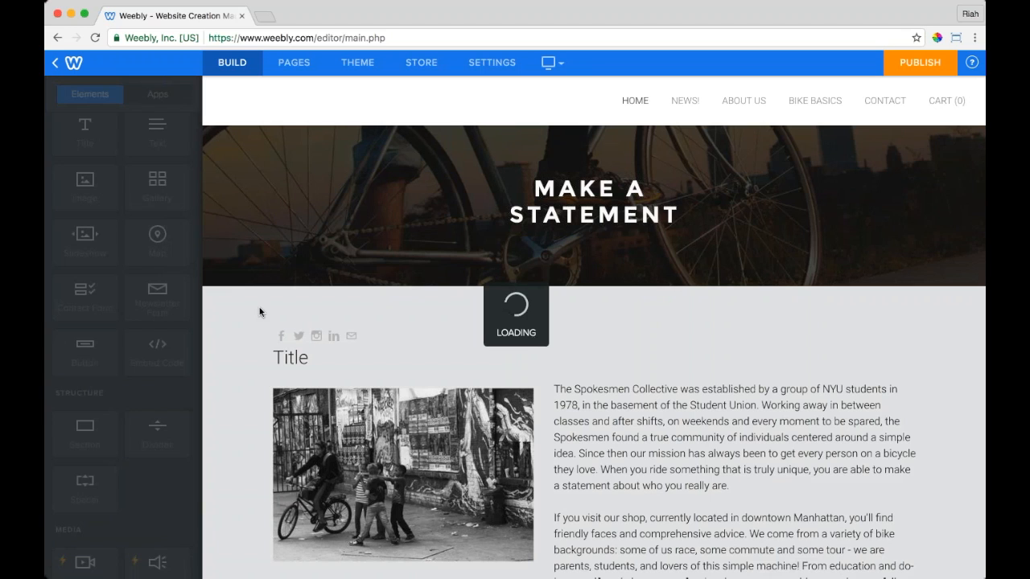
{"action": "left_click_drag", "start_coordinate": [603, 320], "coordinate": [617, 232]}
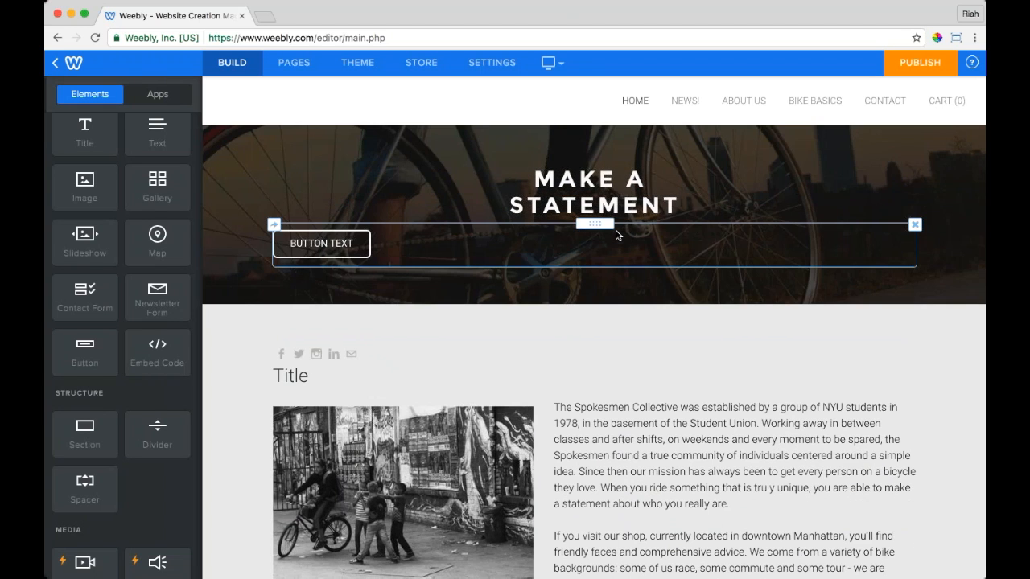
{"action": "mouse_move", "coordinate": [227, 275]}
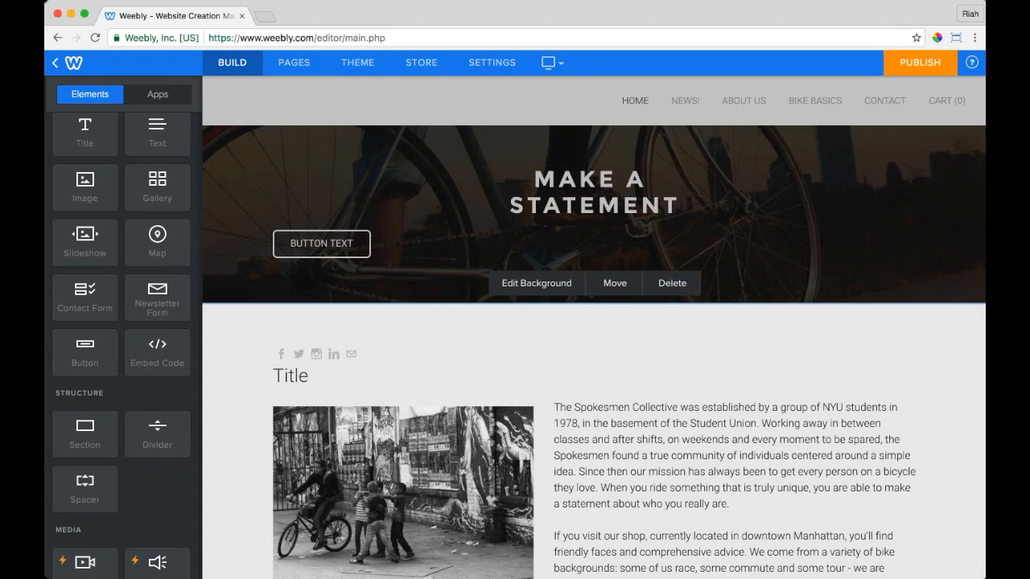
{"action": "left_click", "coordinate": [358, 62]}
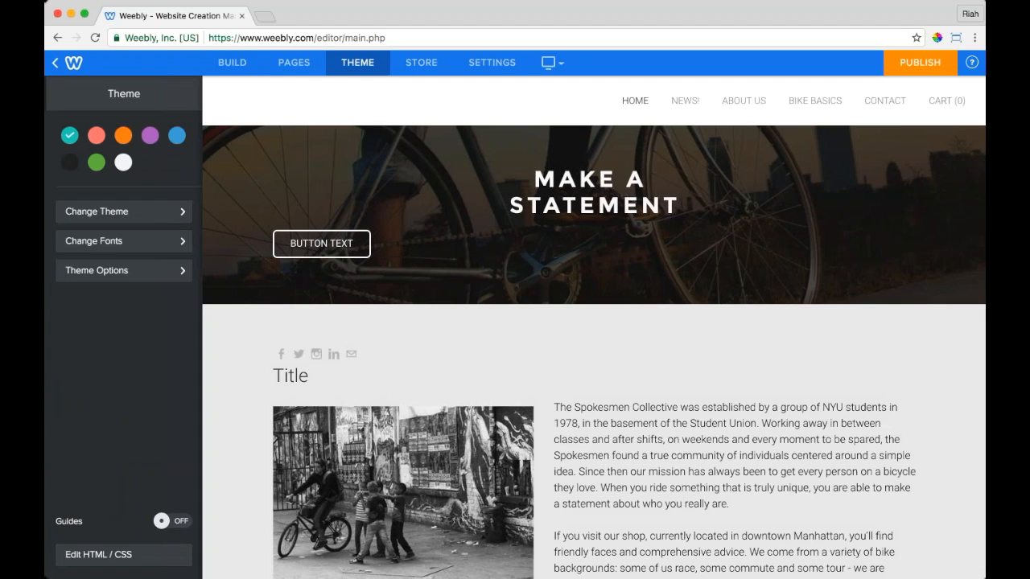
Step: Try Folks Light for the button font, then reset it to Default
{"action": "left_click", "coordinate": [105, 239]}
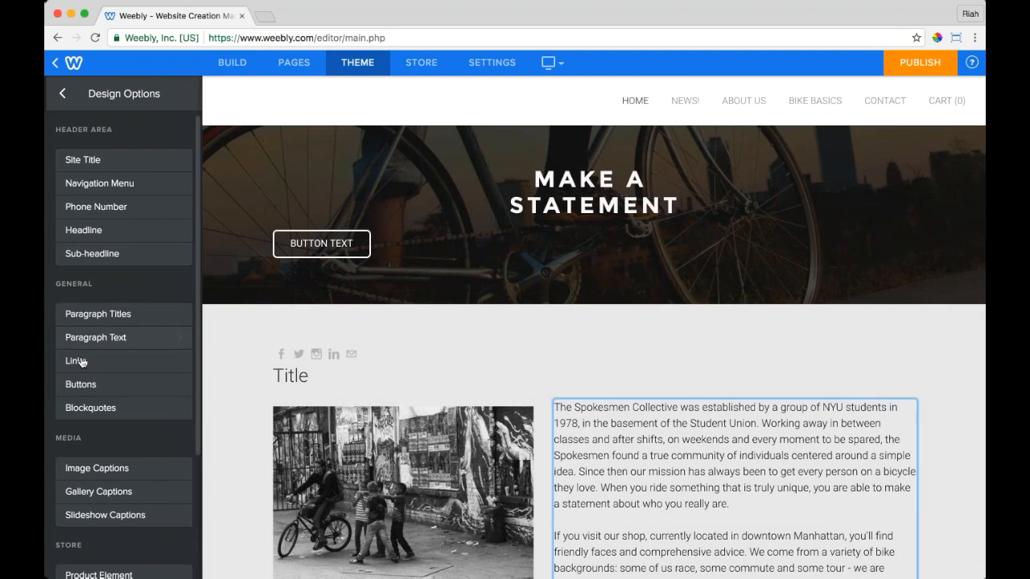
{"action": "left_click", "coordinate": [80, 384]}
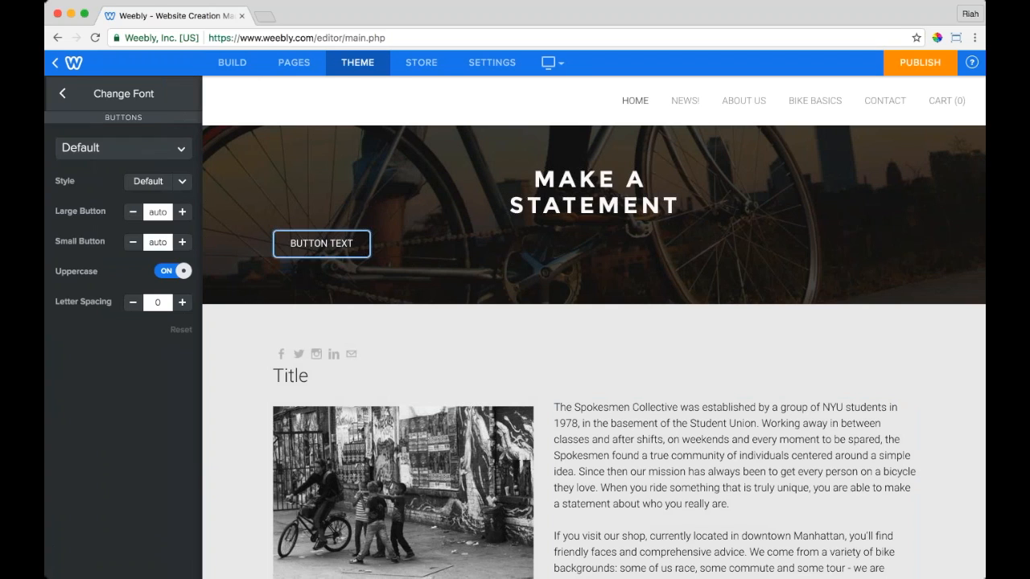
{"action": "left_click", "coordinate": [123, 148]}
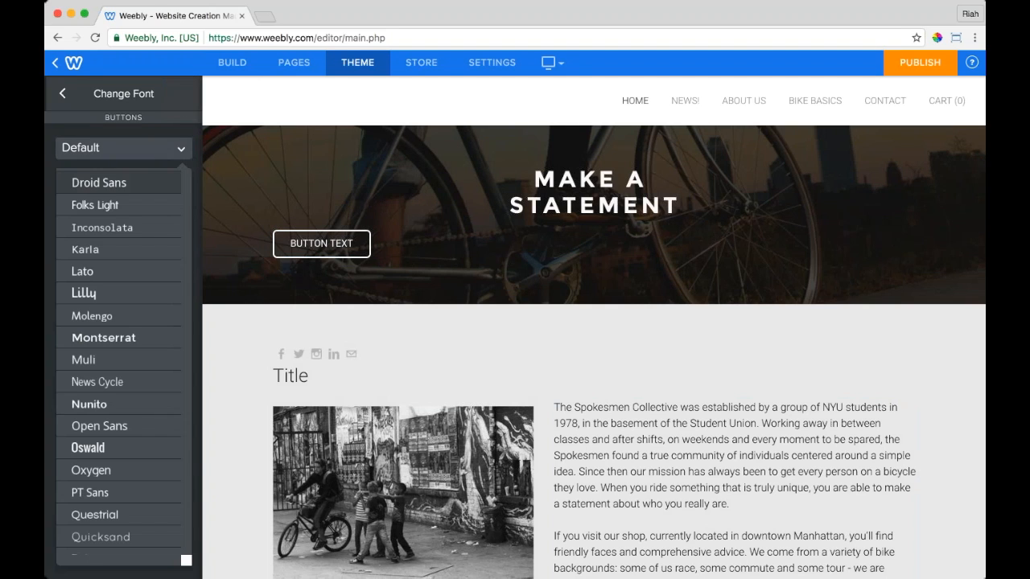
{"action": "left_click", "coordinate": [96, 202]}
{"action": "left_click", "coordinate": [152, 148]}
{"action": "scroll", "coordinate": [138, 179], "scroll_direction": "up", "scroll_amount": 5}
{"action": "left_click", "coordinate": [138, 179]}
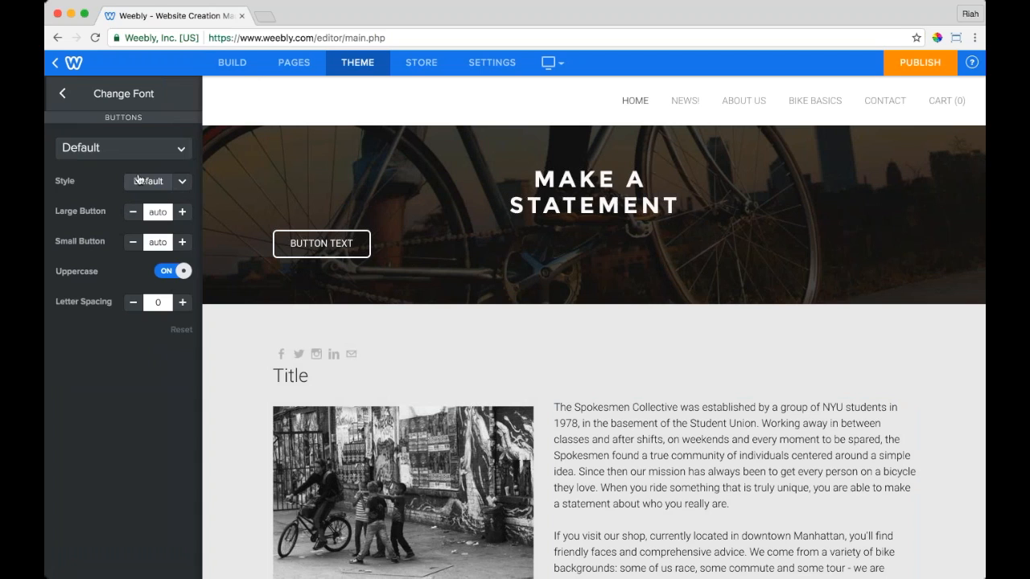
Step: Keep button labels uppercase and return to the main theme settings
{"action": "left_click", "coordinate": [174, 271]}
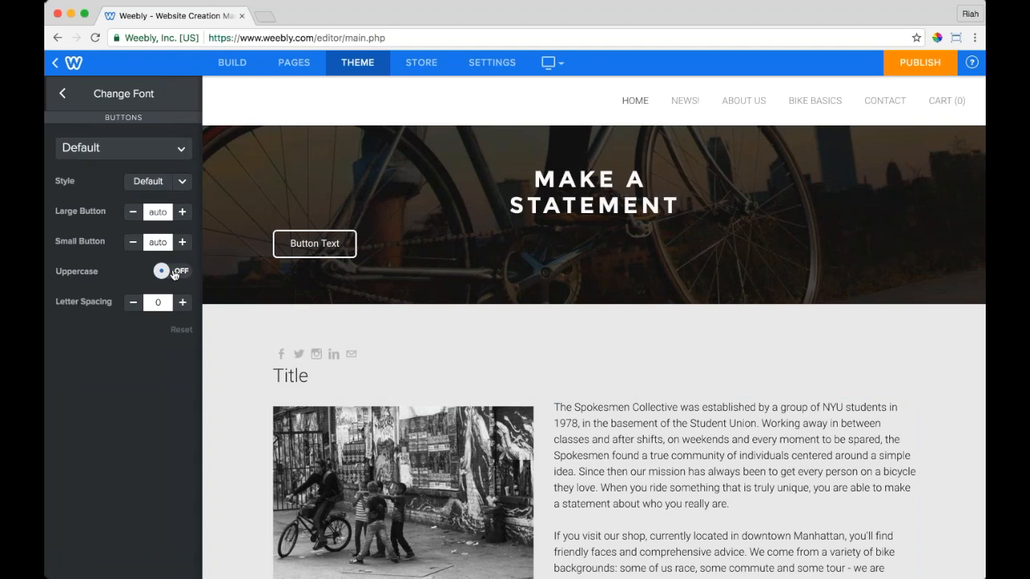
{"action": "left_click", "coordinate": [174, 272]}
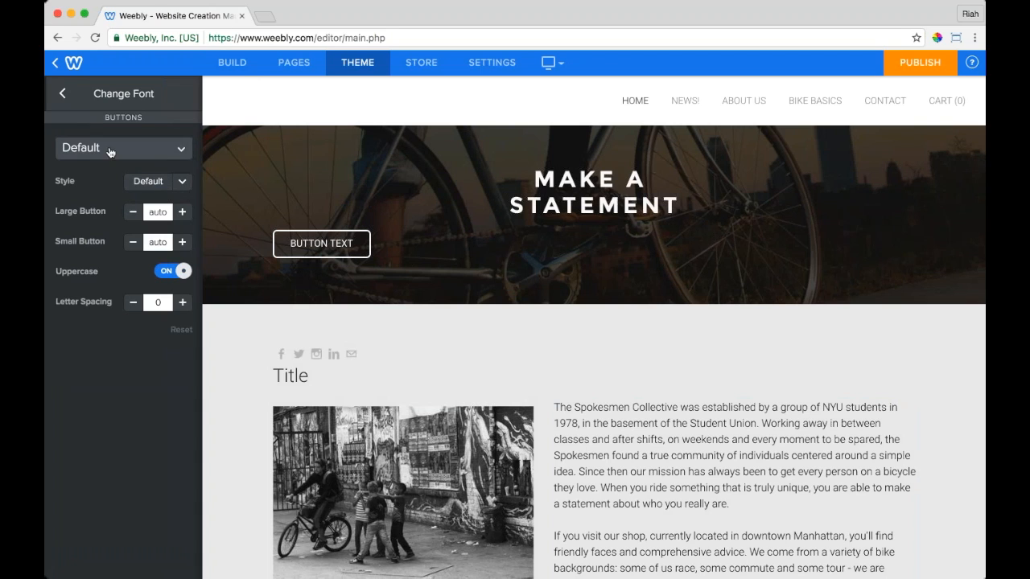
{"action": "left_click", "coordinate": [62, 93]}
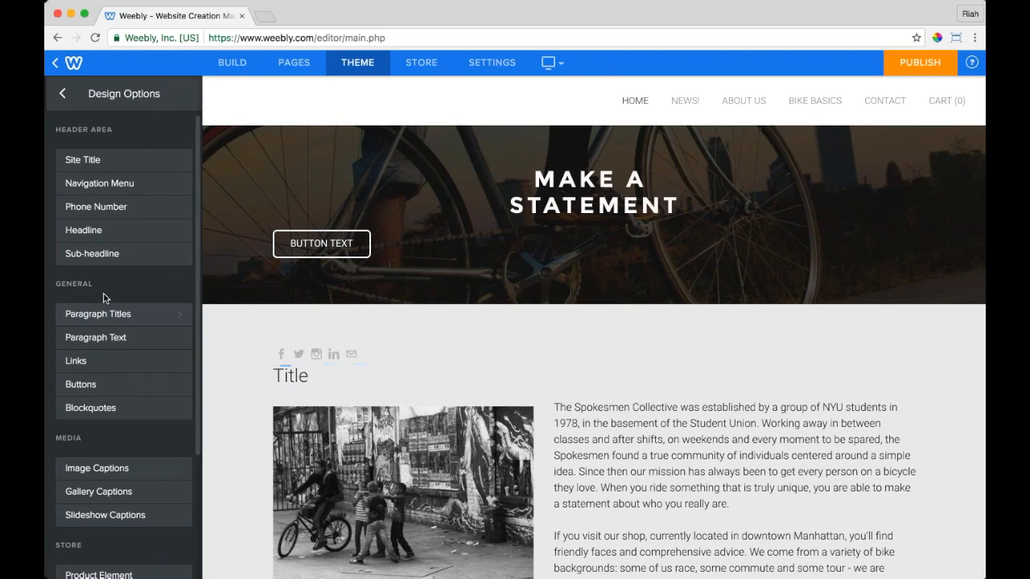
{"action": "left_click", "coordinate": [62, 93]}
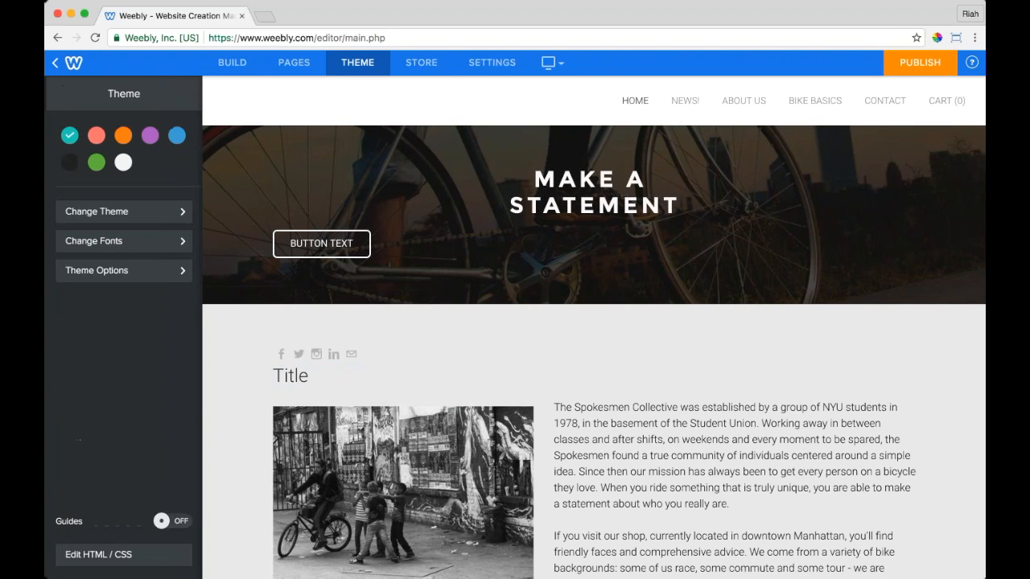
Step: Try the coral colour scheme and give the header button a solid white style
{"action": "left_click", "coordinate": [96, 137]}
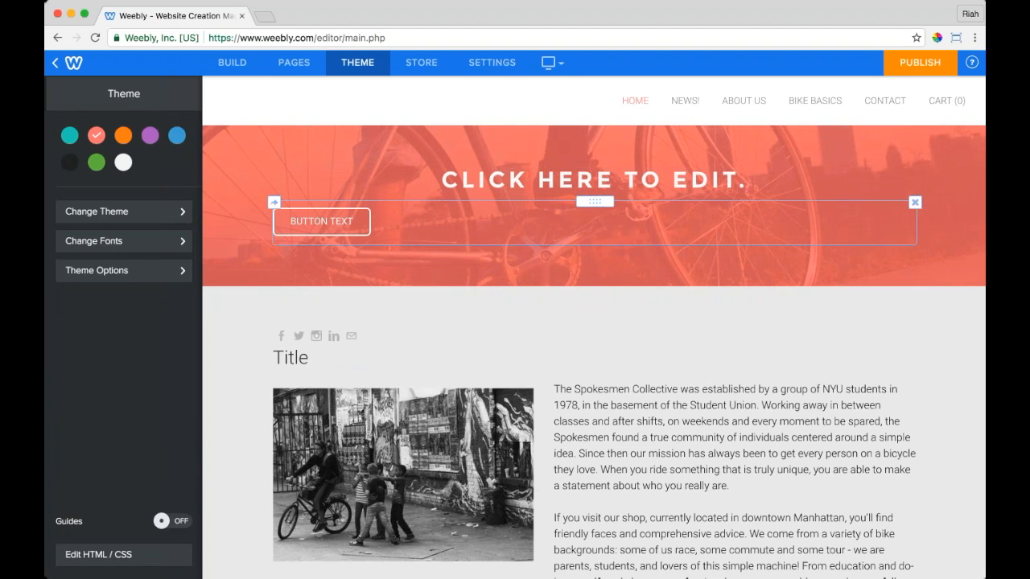
{"action": "left_click", "coordinate": [364, 225]}
{"action": "left_click", "coordinate": [578, 351]}
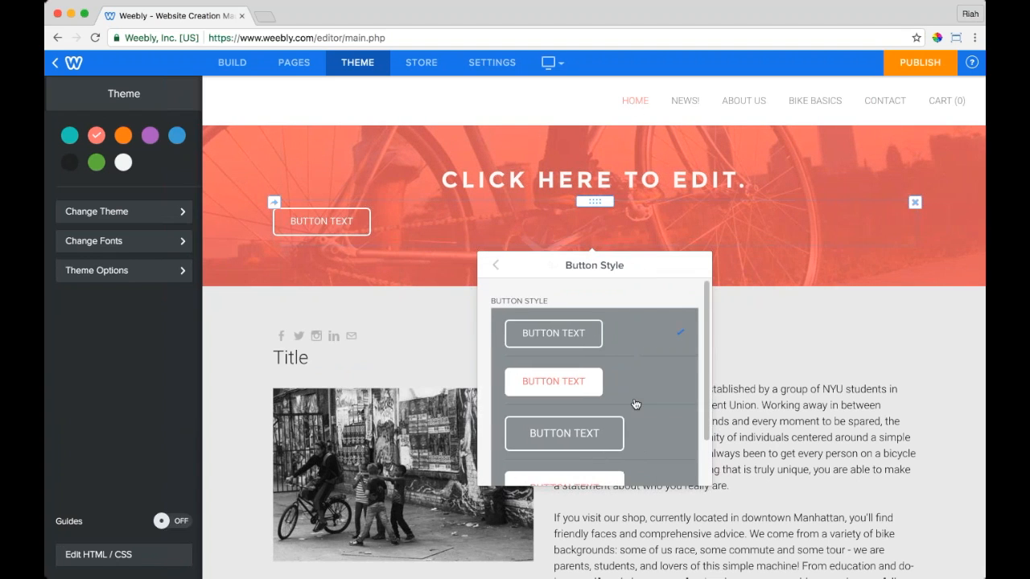
{"action": "scroll", "coordinate": [635, 404], "scroll_direction": "down", "scroll_amount": 2}
{"action": "left_click", "coordinate": [650, 326]}
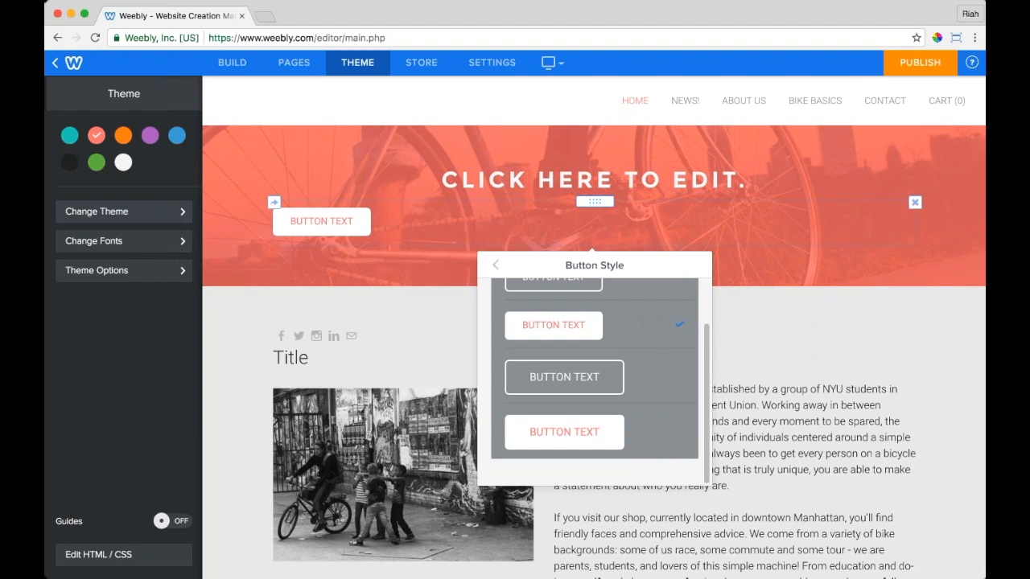
Step: Try the orange and purple colour schemes, then settle on black
{"action": "left_click", "coordinate": [123, 137]}
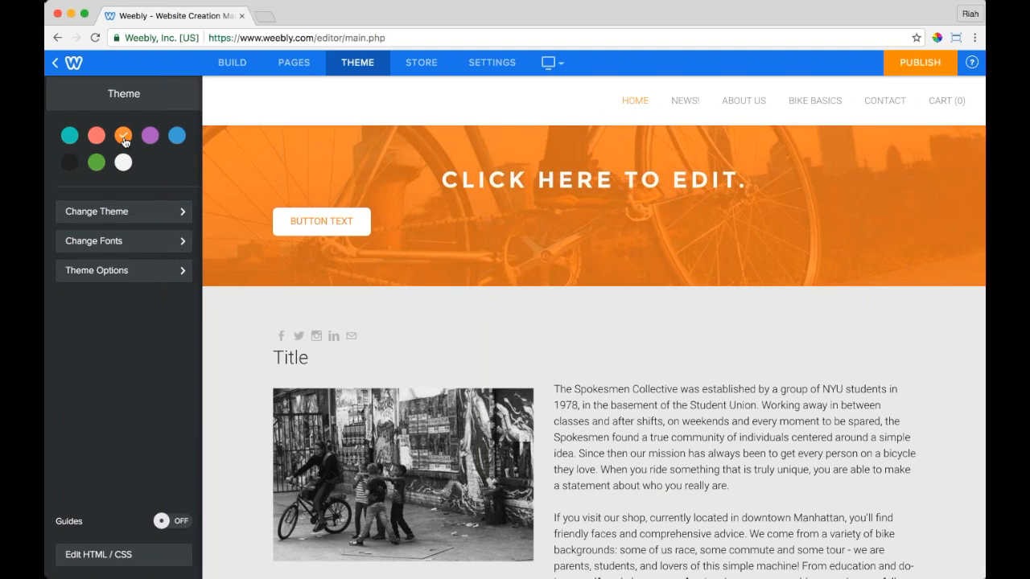
{"action": "left_click", "coordinate": [149, 137]}
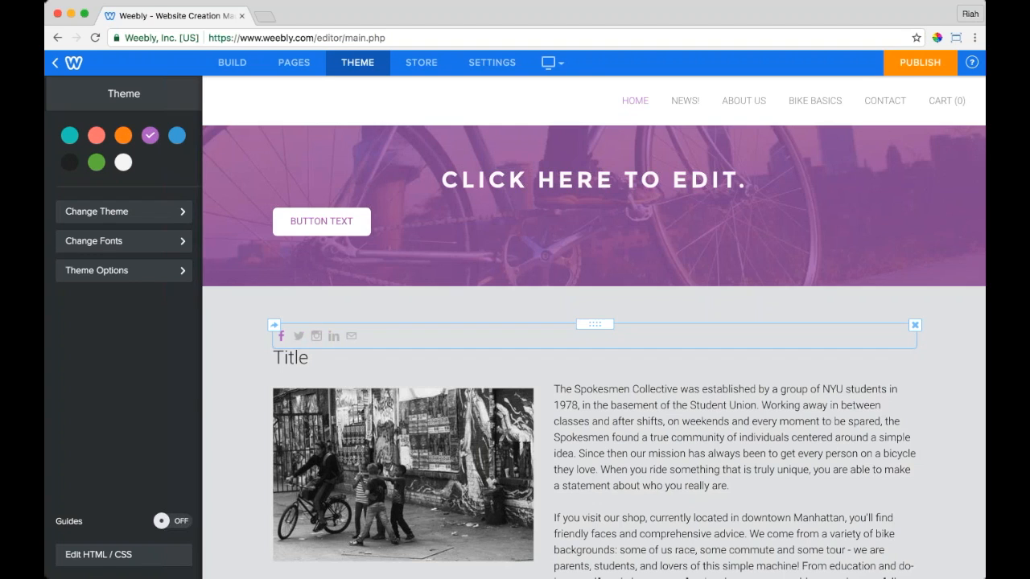
{"action": "left_click", "coordinate": [70, 163]}
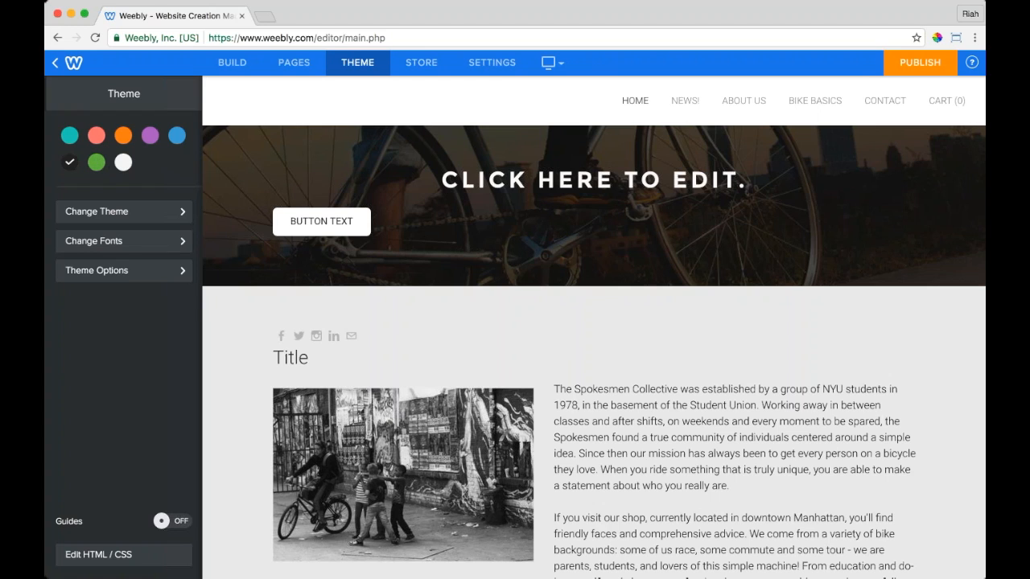
{"action": "left_click", "coordinate": [101, 272]}
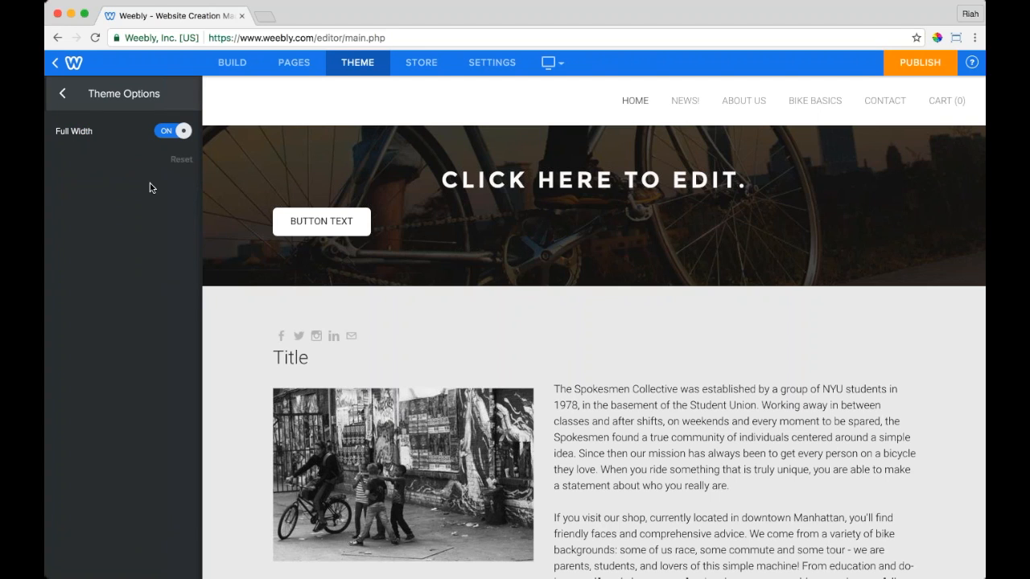
{"action": "left_click", "coordinate": [171, 133]}
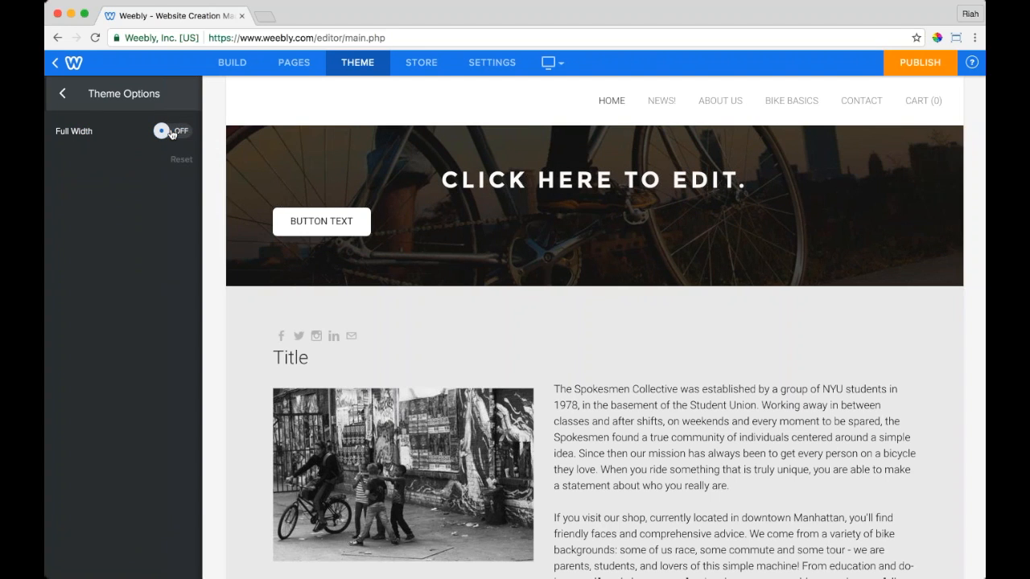
{"action": "left_click", "coordinate": [172, 132]}
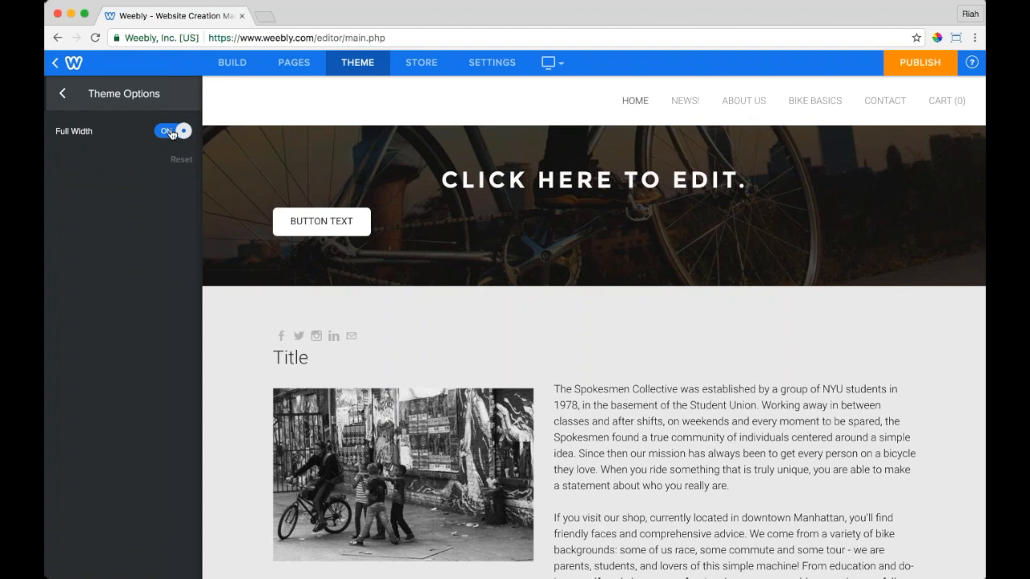
{"action": "left_click", "coordinate": [63, 93]}
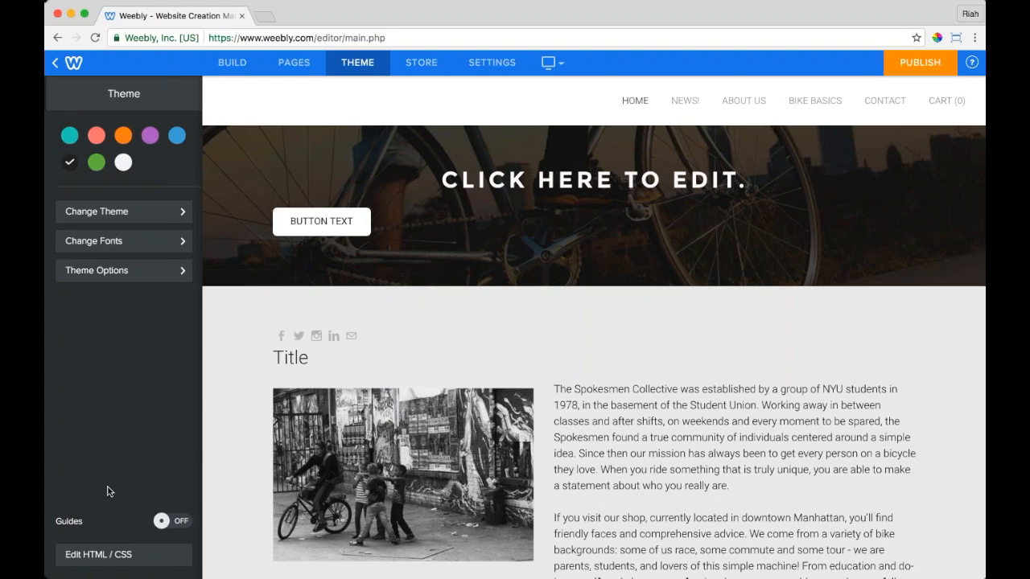
{"action": "left_click", "coordinate": [97, 559]}
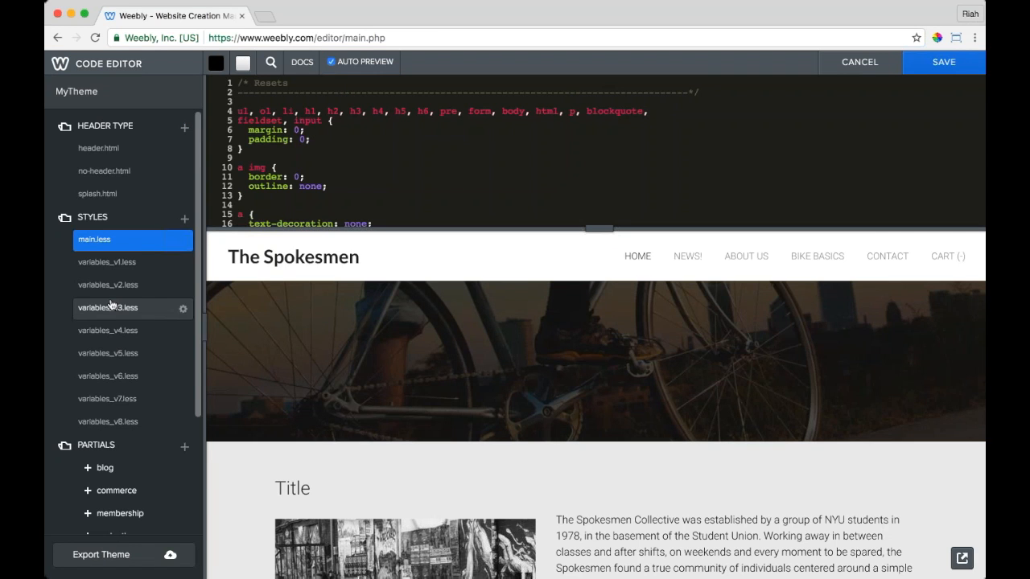
{"action": "scroll", "coordinate": [111, 304], "scroll_direction": "down", "scroll_amount": 5}
{"action": "scroll", "coordinate": [112, 304], "scroll_direction": "up", "scroll_amount": 5}
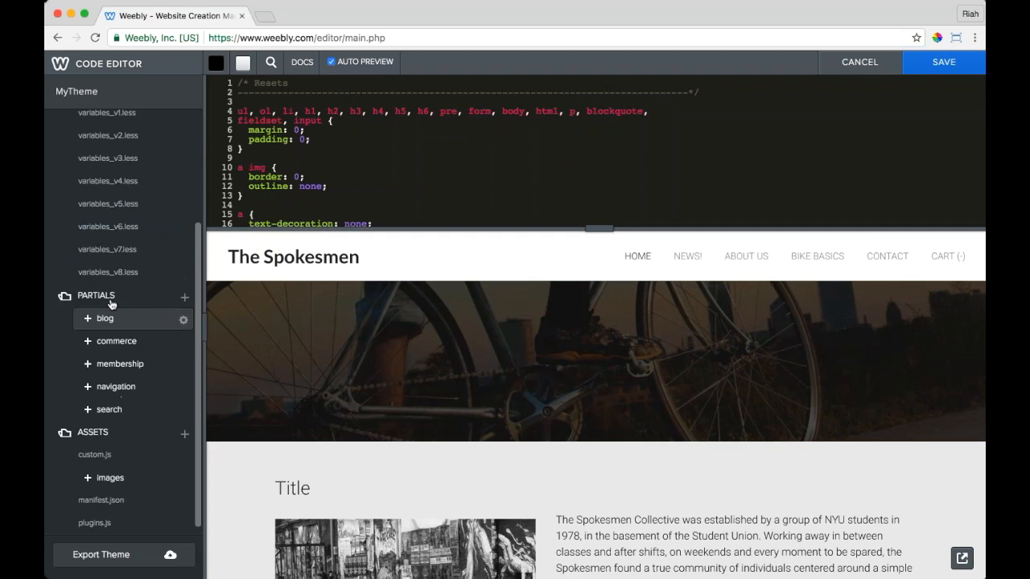
{"action": "left_click", "coordinate": [859, 62]}
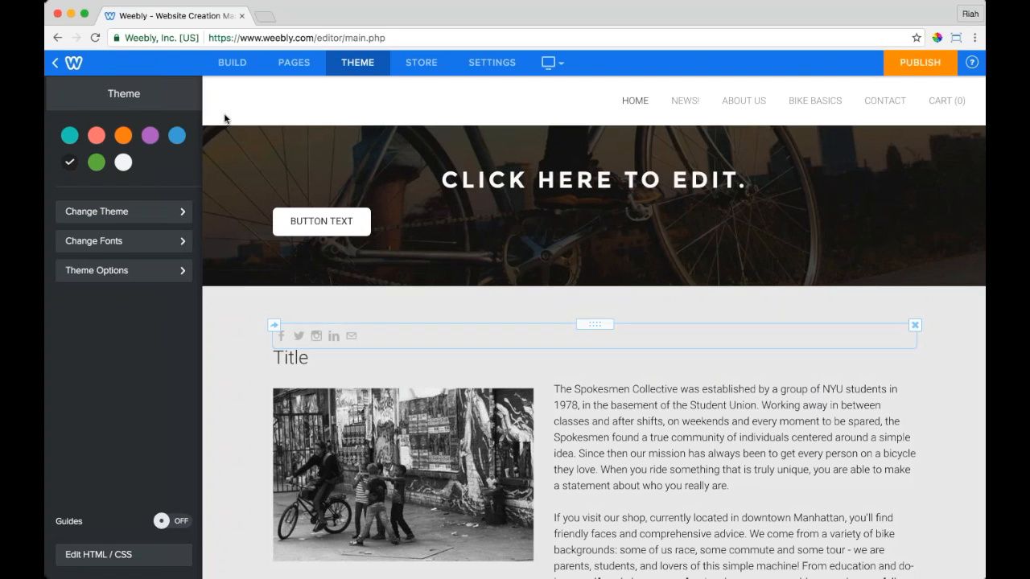
Step: In Build mode, drag the header section's bottom edge down so more of the rider shows
{"action": "left_click", "coordinate": [232, 72]}
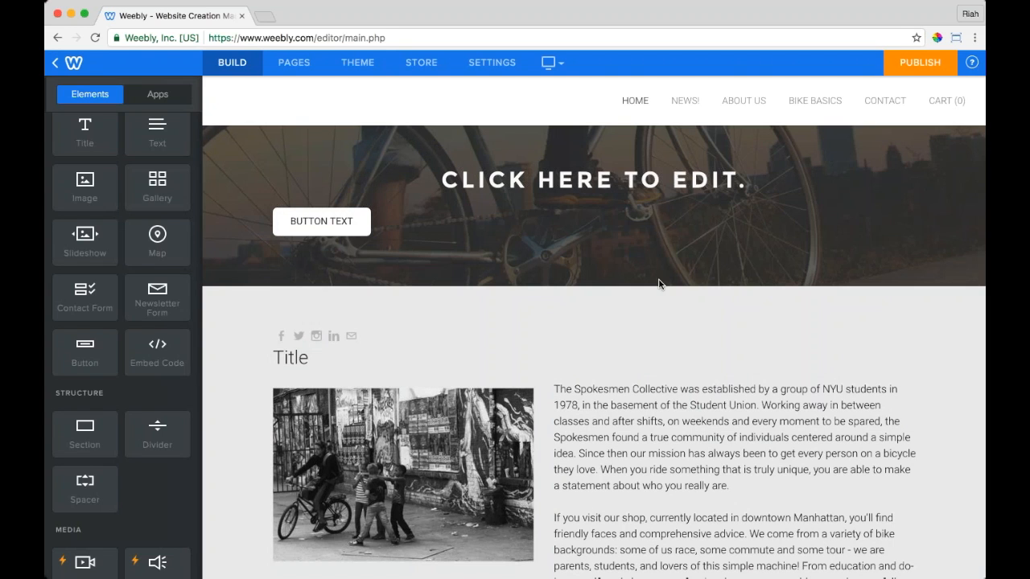
{"action": "left_click", "coordinate": [616, 252]}
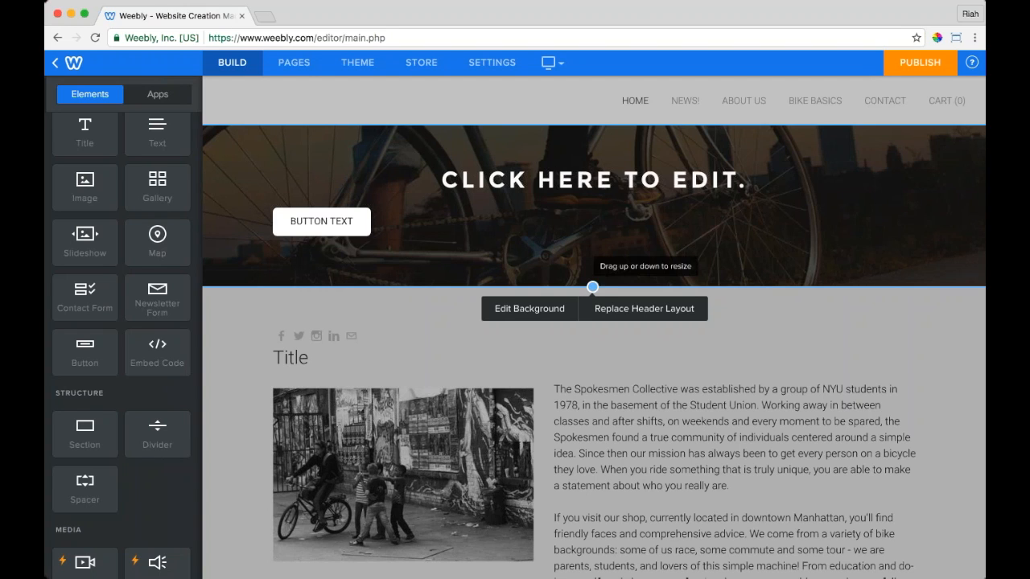
{"action": "left_click_drag", "start_coordinate": [592, 286], "coordinate": [593, 453]}
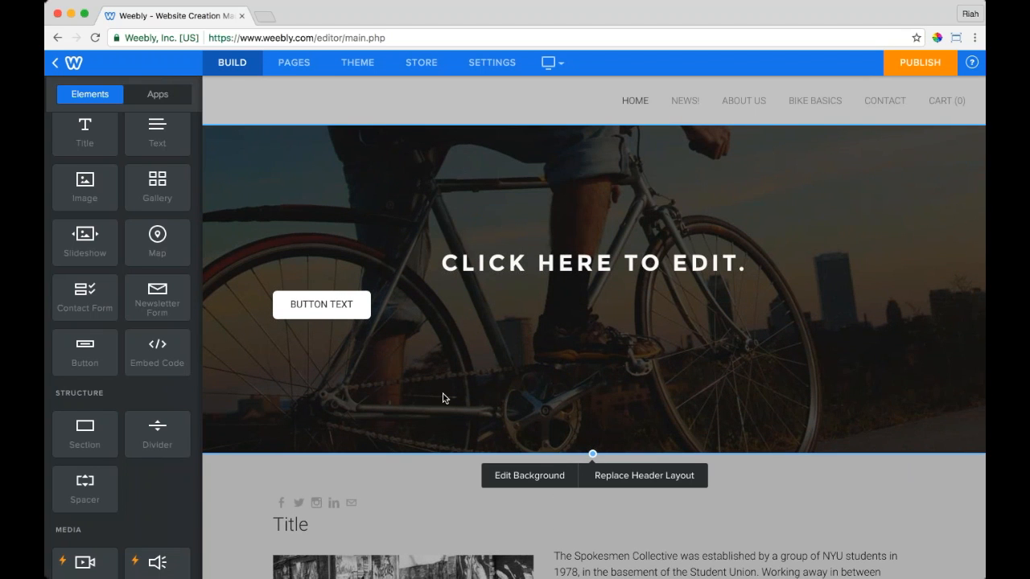
{"action": "scroll", "coordinate": [120, 322], "scroll_direction": "up", "scroll_amount": 1}
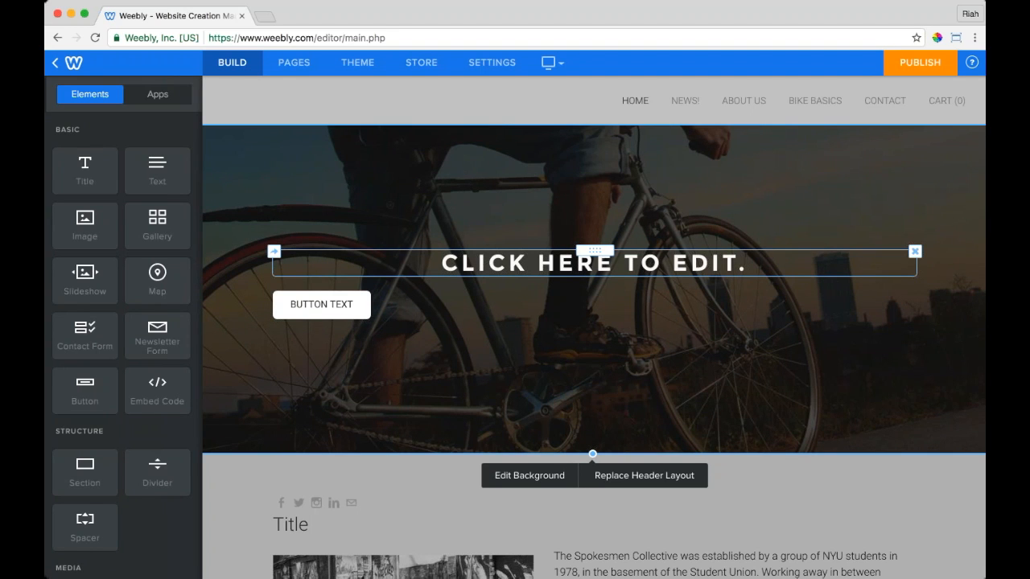
Step: Replace the header title text with 'MAKE A STATEMENT'
{"action": "double_click", "coordinate": [573, 265]}
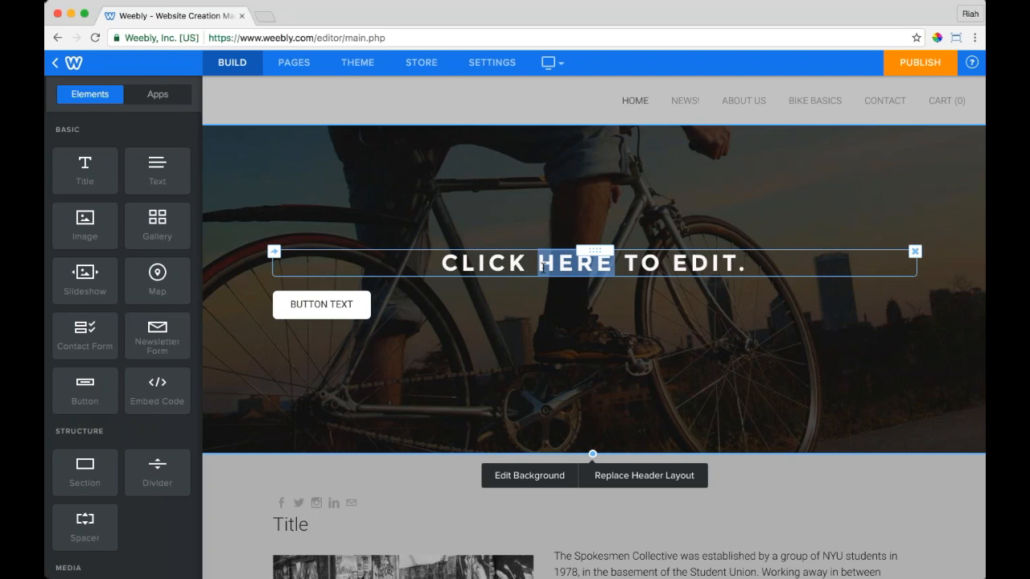
{"action": "left_click", "coordinate": [764, 265]}
{"action": "key", "text": "super+a"}
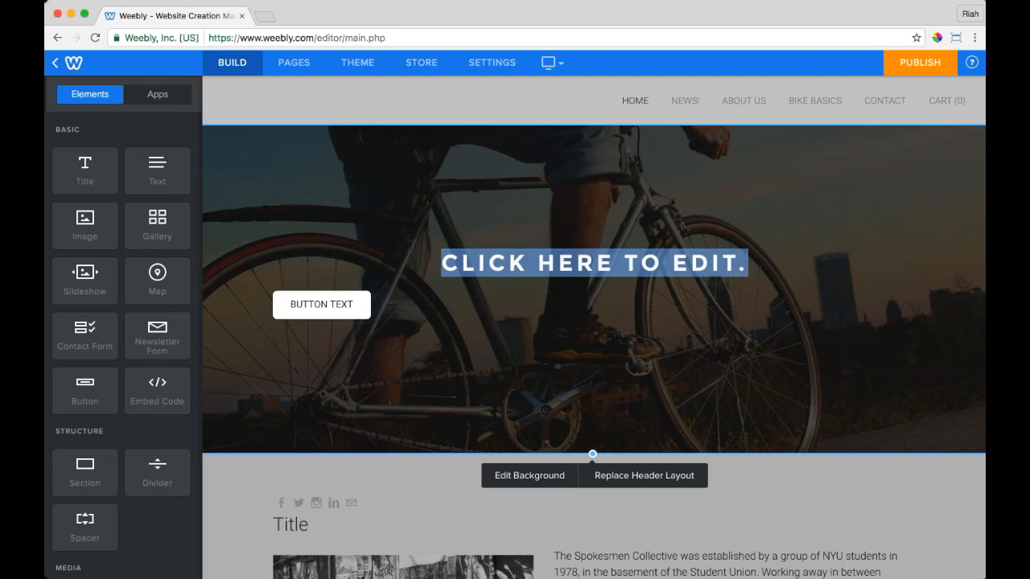
{"action": "type", "text": "MAKE "}
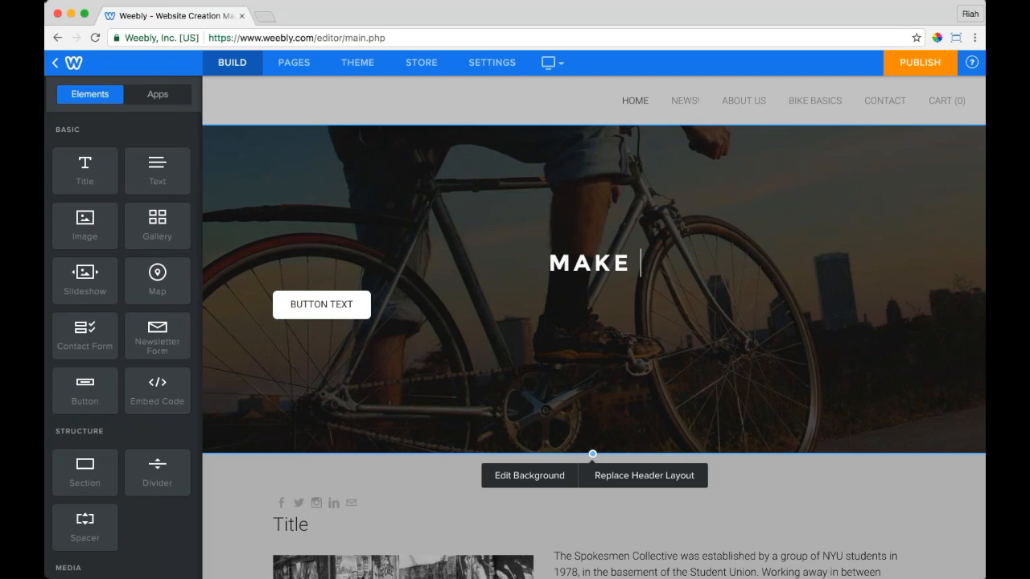
{"action": "type", "text": "A STATEMENT"}
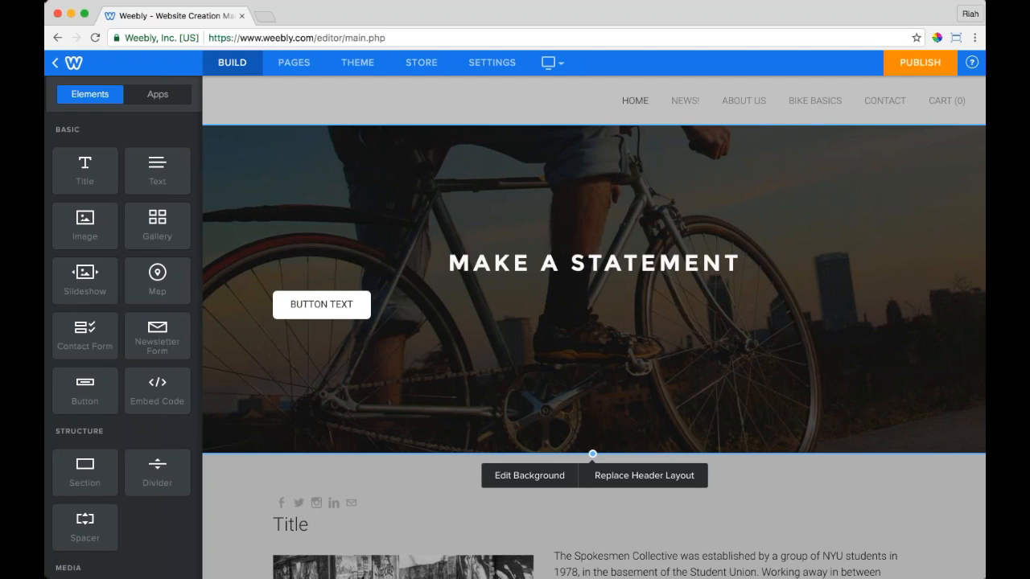
Step: Reselect the MAKE A STATEMENT title and finish editing it
{"action": "left_click", "coordinate": [361, 307]}
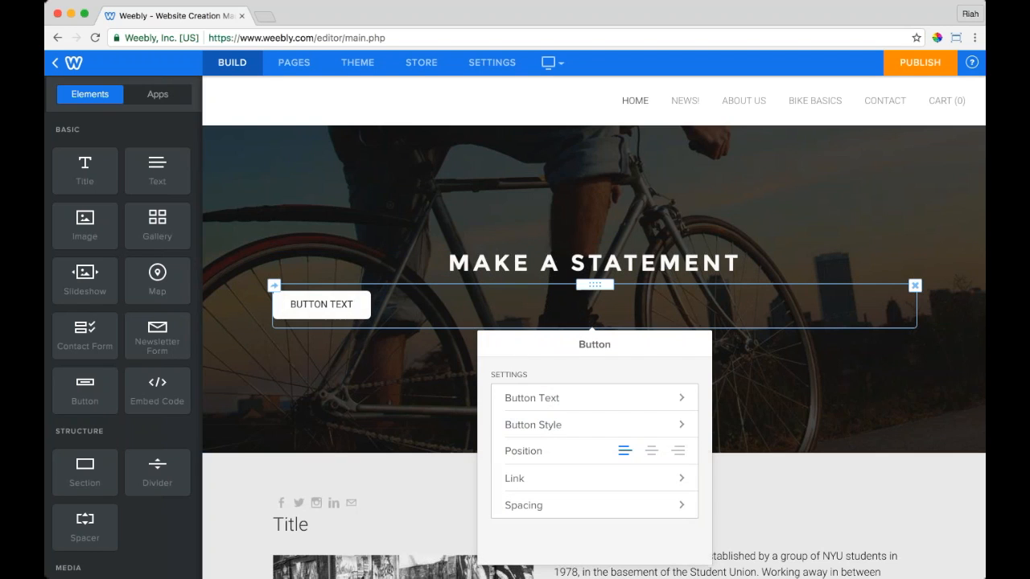
{"action": "left_click", "coordinate": [449, 263]}
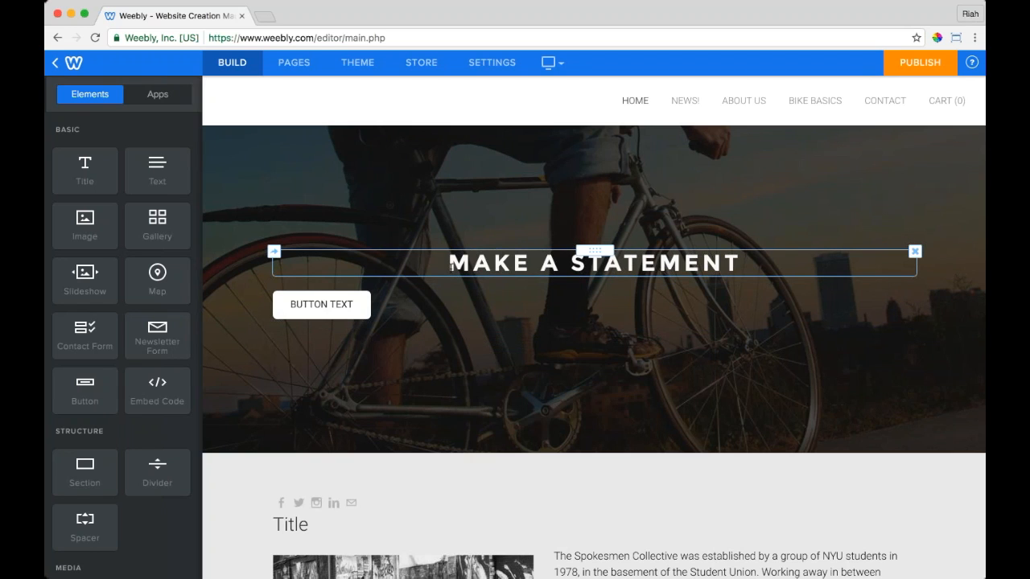
{"action": "double_click", "coordinate": [481, 269]}
{"action": "triple_click", "coordinate": [481, 268]}
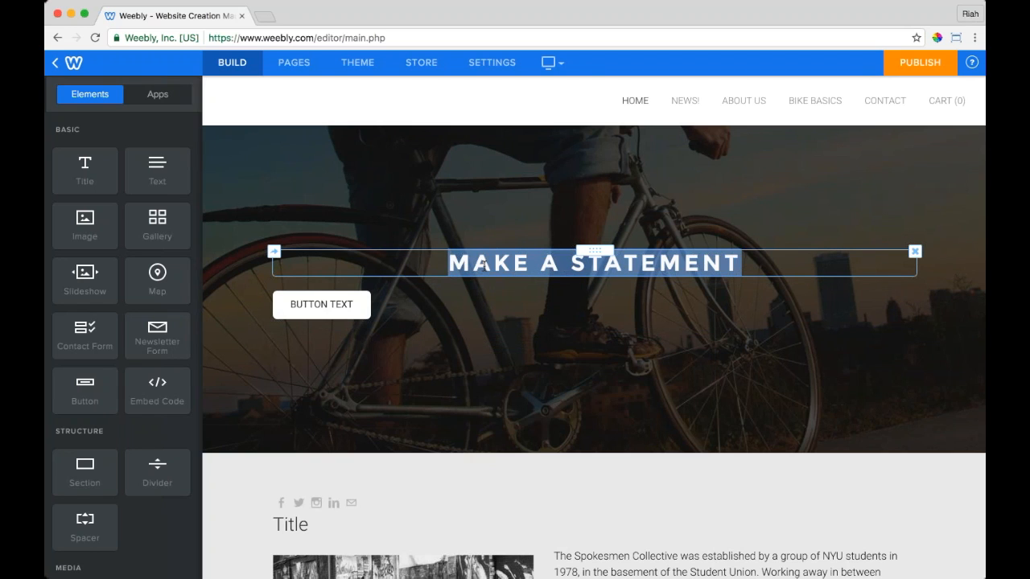
{"action": "left_click", "coordinate": [449, 314]}
{"action": "left_click", "coordinate": [532, 264]}
{"action": "left_click", "coordinate": [515, 265]}
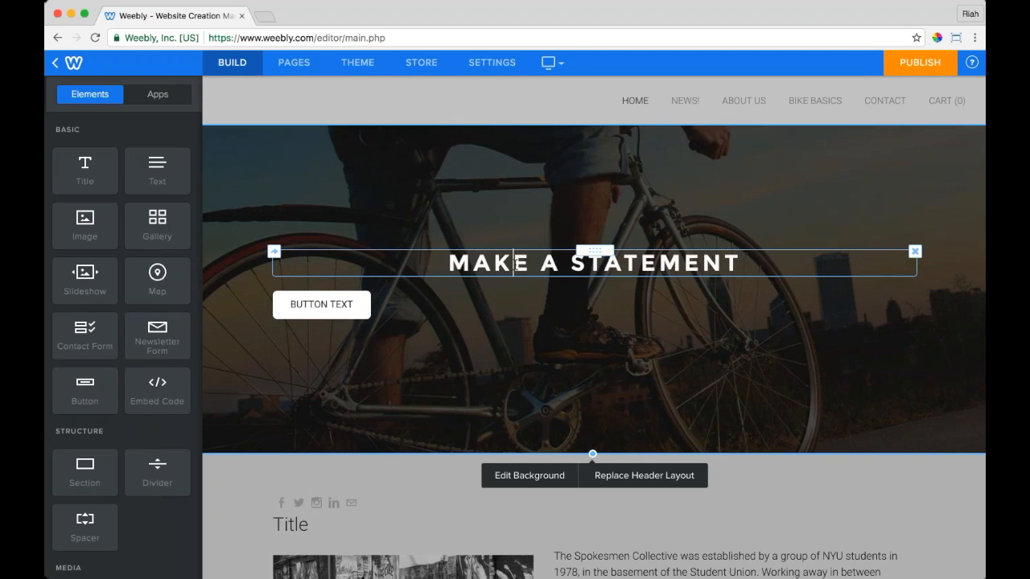
{"action": "triple_click", "coordinate": [514, 263]}
{"action": "left_click", "coordinate": [279, 443]}
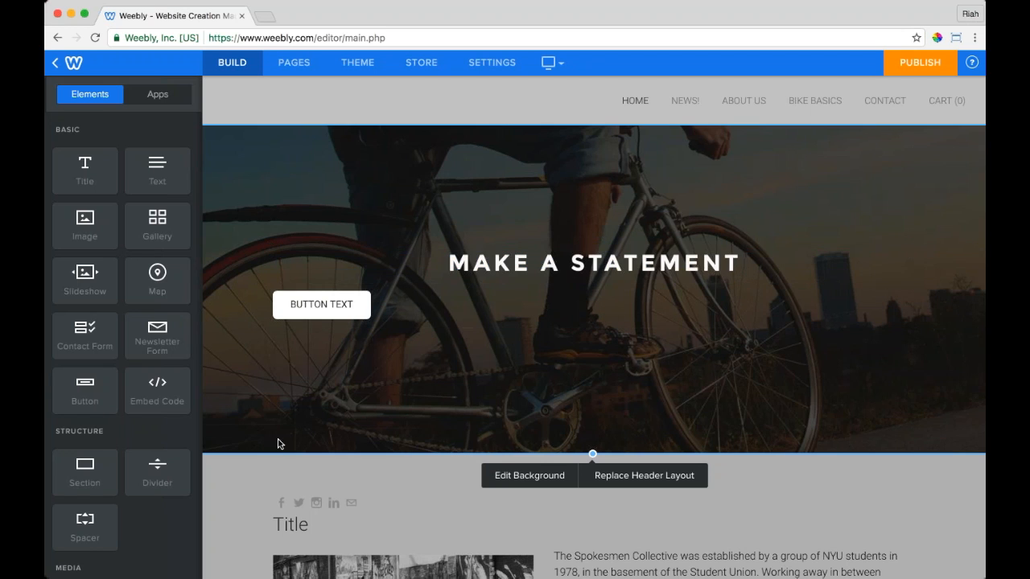
Step: Add a subtitle under the title: 'When you ride something that is truly unique…who you really are.'
{"action": "left_click_drag", "start_coordinate": [158, 172], "coordinate": [555, 283]}
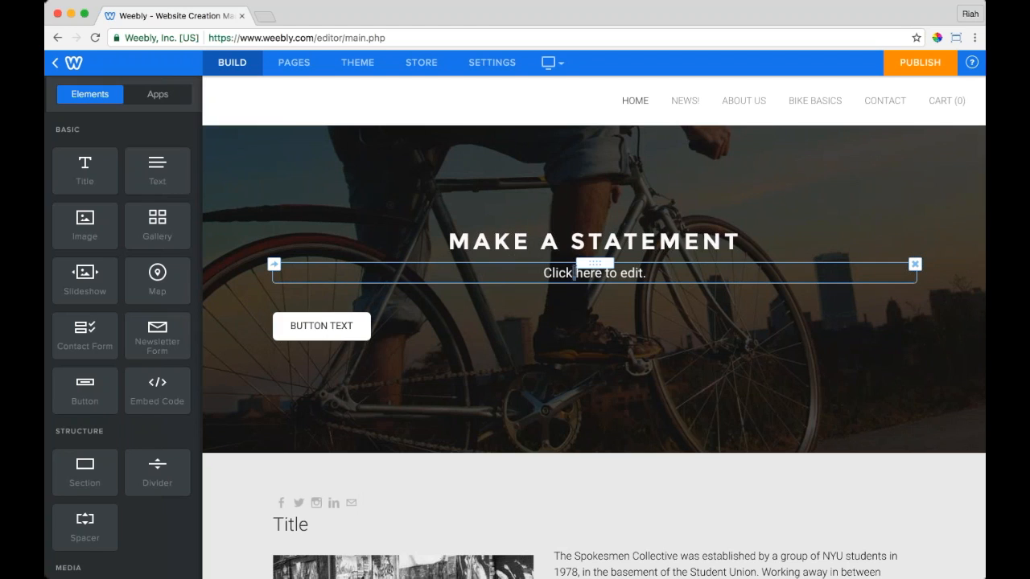
{"action": "left_click", "coordinate": [573, 274]}
{"action": "type", "text": "When you"}
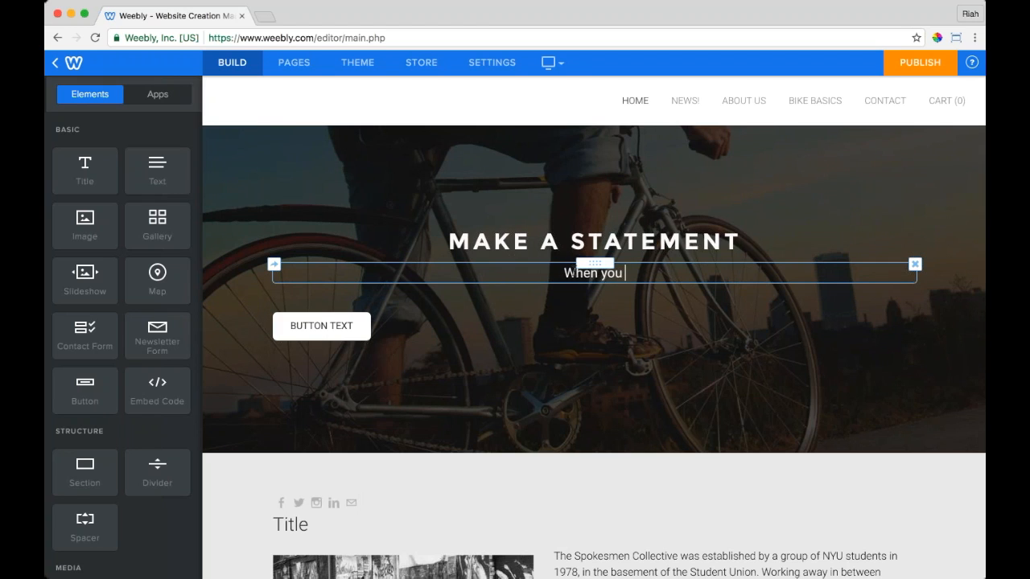
{"action": "type", "text": " ride something that is truly uni"}
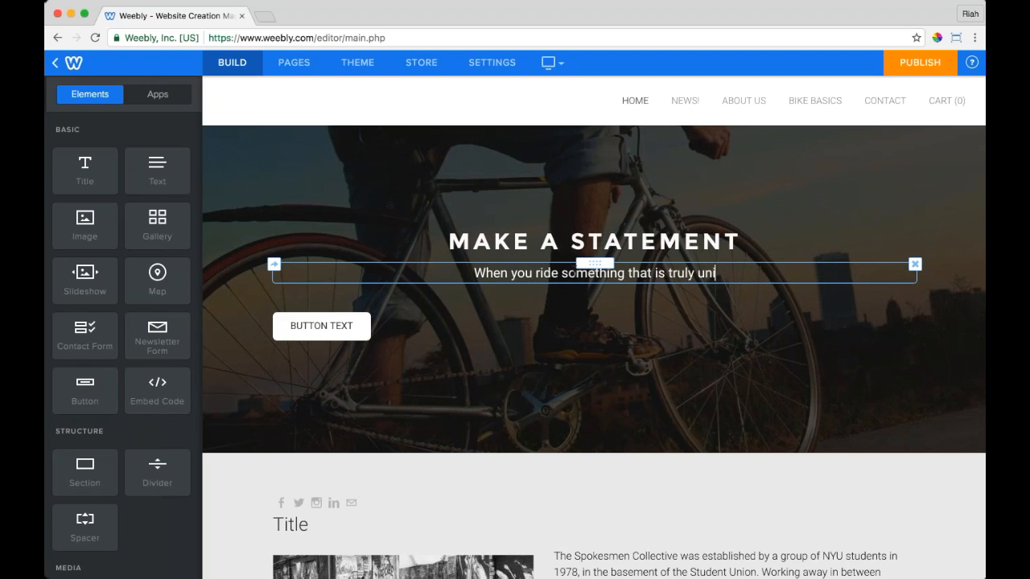
{"action": "type", "text": "que, you're able to "}
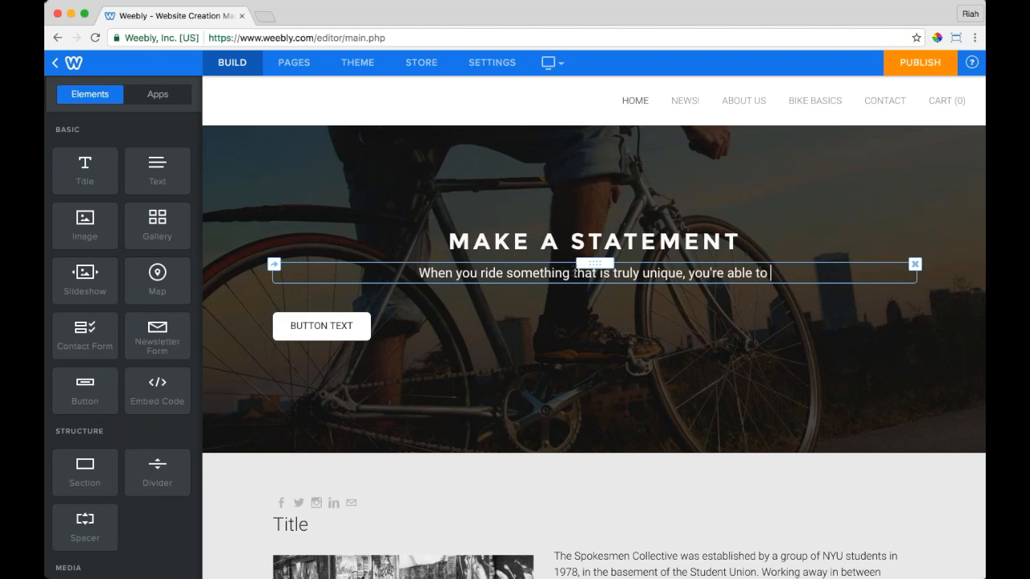
{"action": "type", "text": "say som"}
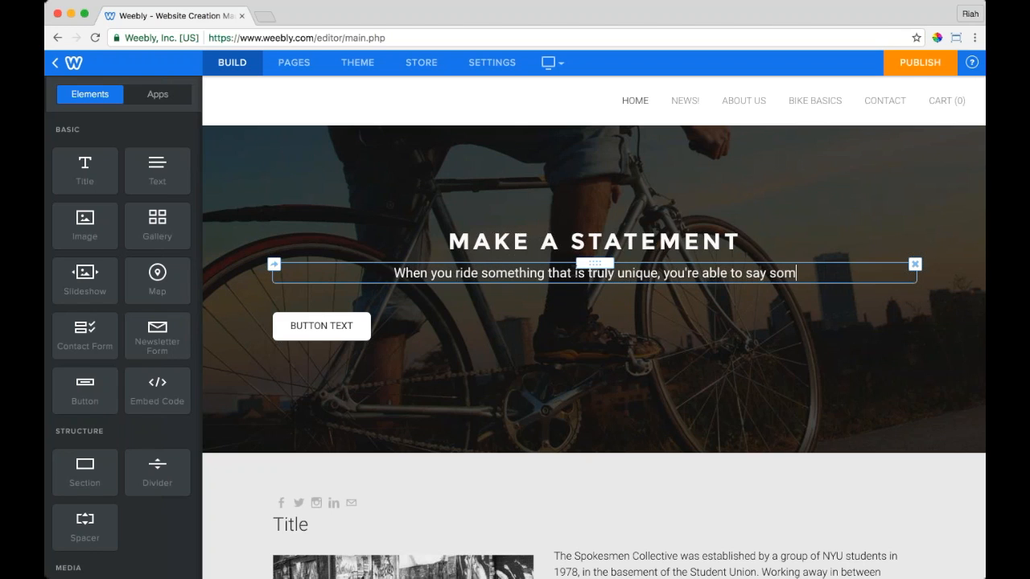
{"action": "type", "text": "ething about who you"}
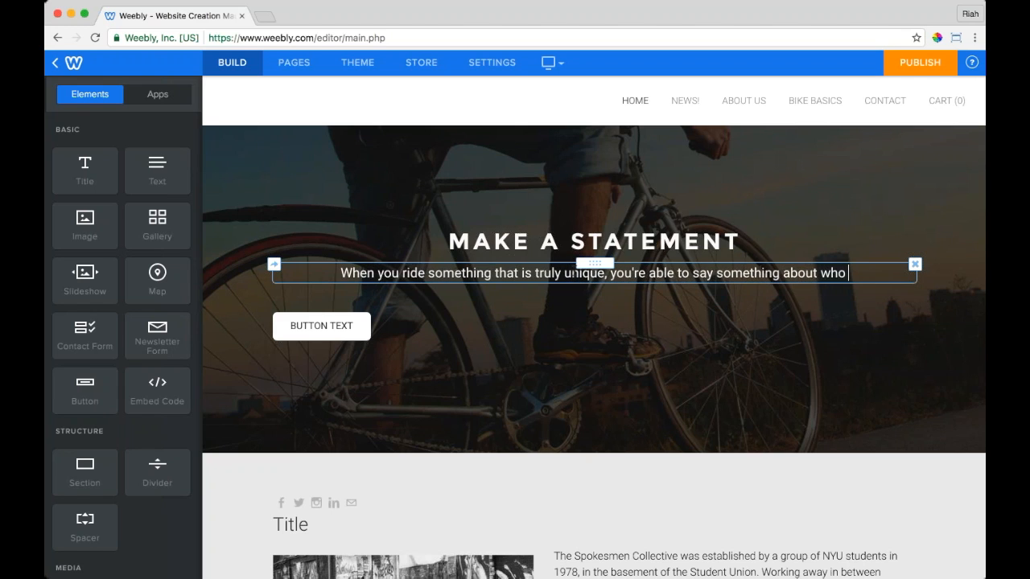
{"action": "type", "text": " really are."}
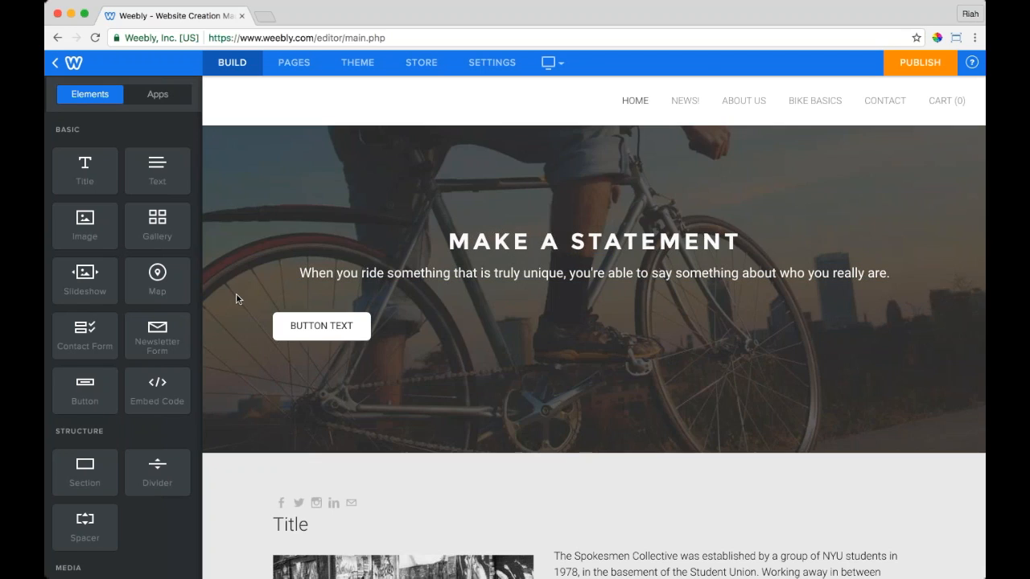
{"action": "left_click", "coordinate": [237, 297]}
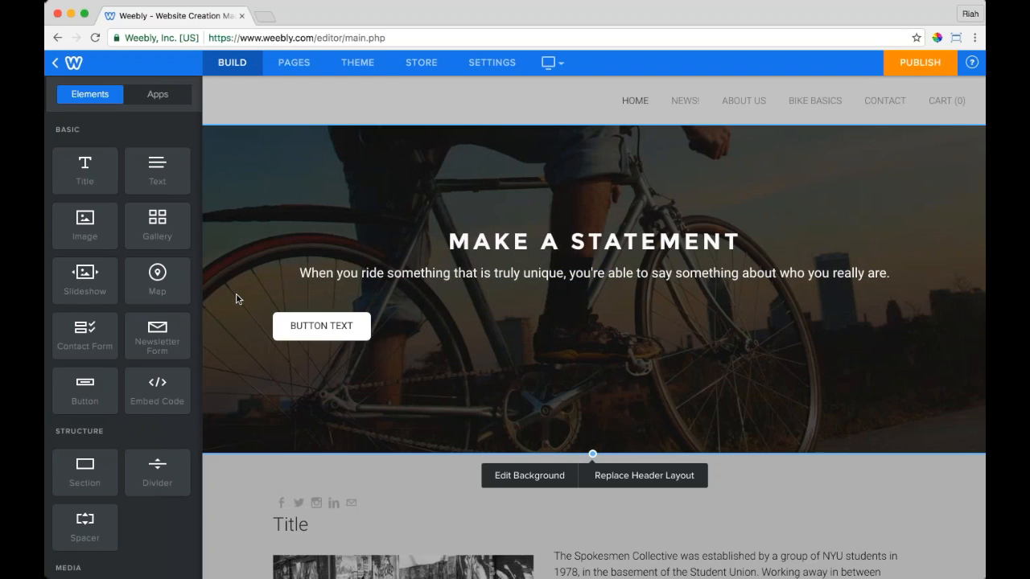
Step: Type 'BE A SPOKESMAN' over the header button's label
{"action": "left_click", "coordinate": [336, 327]}
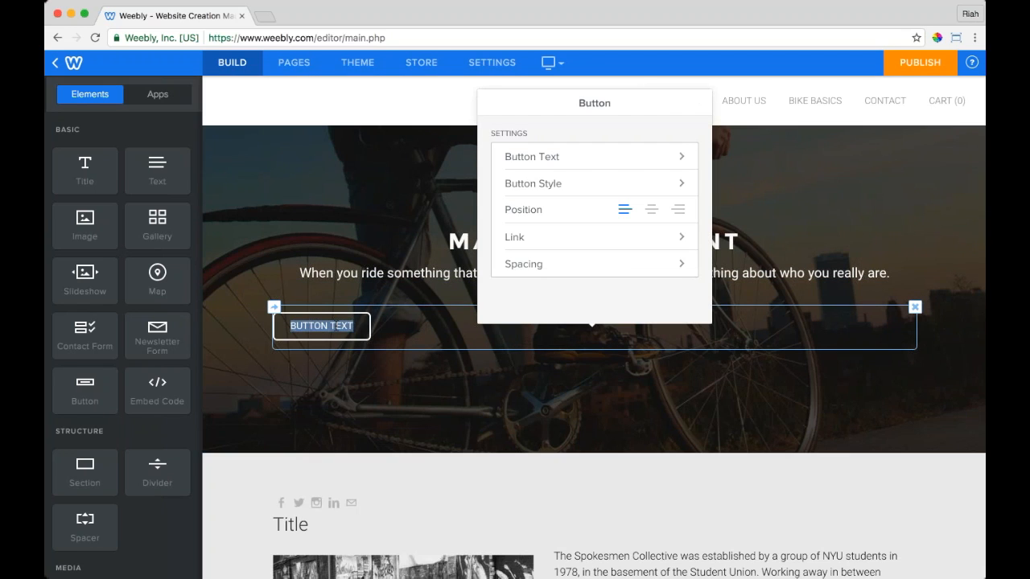
{"action": "type", "text": "BE A "}
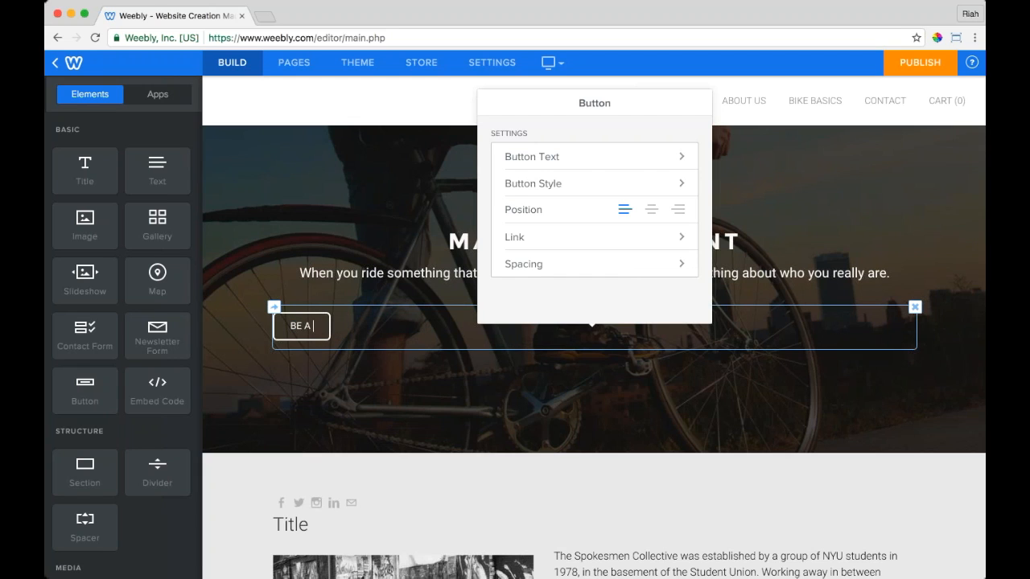
{"action": "type", "text": "SPOKESM"}
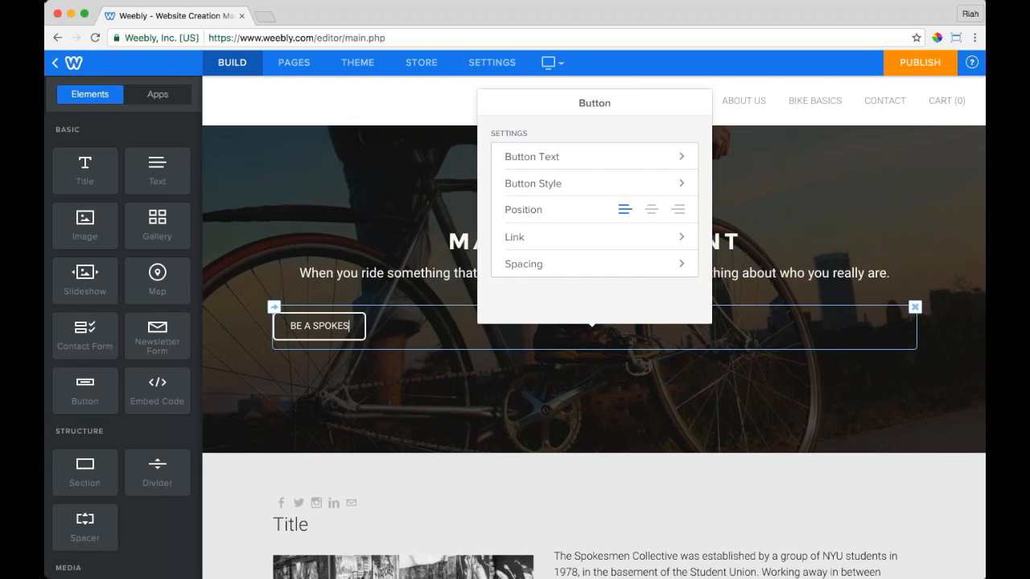
{"action": "type", "text": "AN"}
{"action": "left_click", "coordinate": [232, 355]}
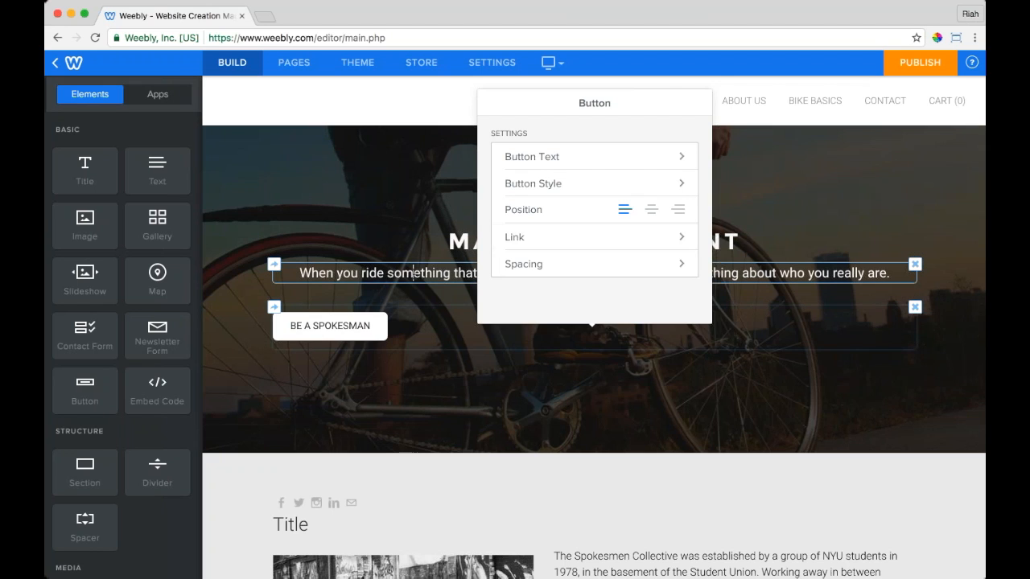
{"action": "double_click", "coordinate": [418, 273]}
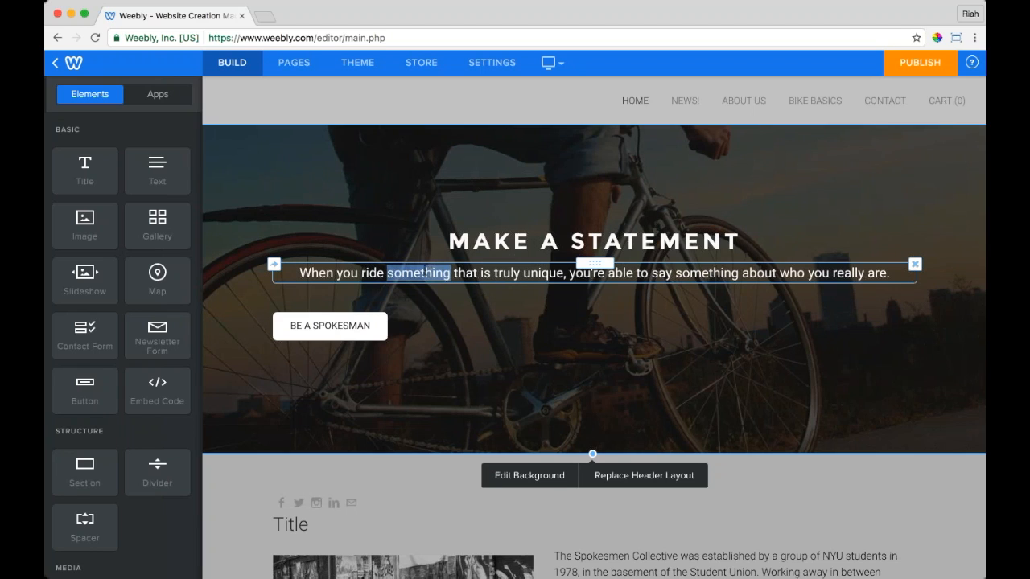
{"action": "left_click", "coordinate": [241, 295]}
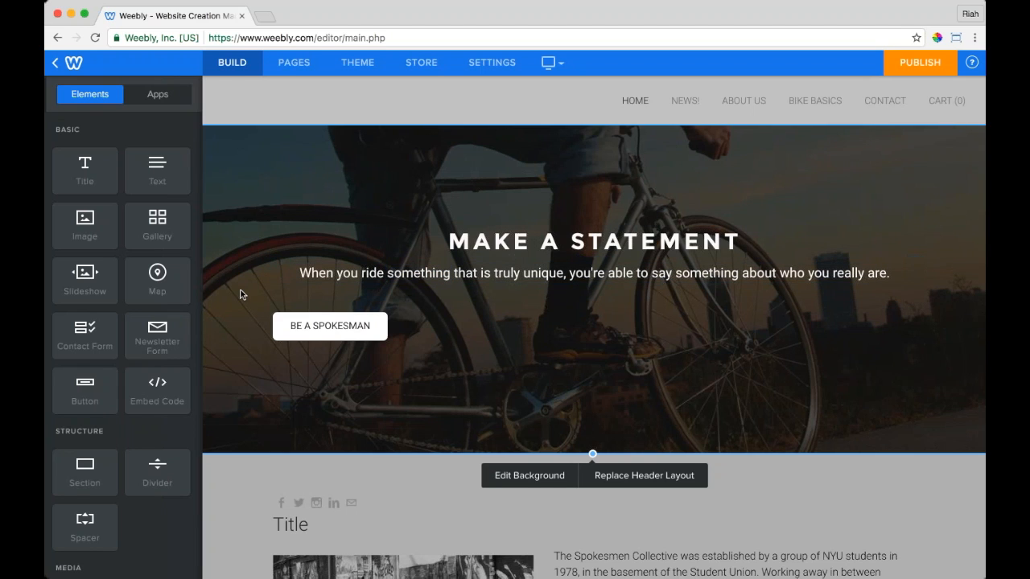
Step: Reload the editor and retype the header title 'MAKE A STATEMENT'
{"action": "left_click", "coordinate": [94, 37]}
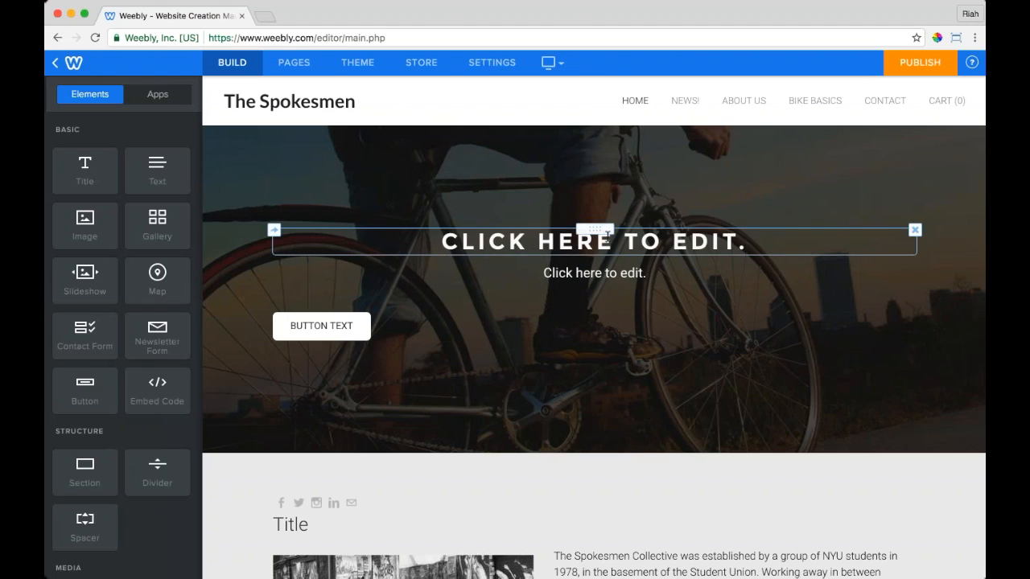
{"action": "left_click", "coordinate": [608, 235]}
{"action": "type", "text": "MAKE A STATEMENT"}
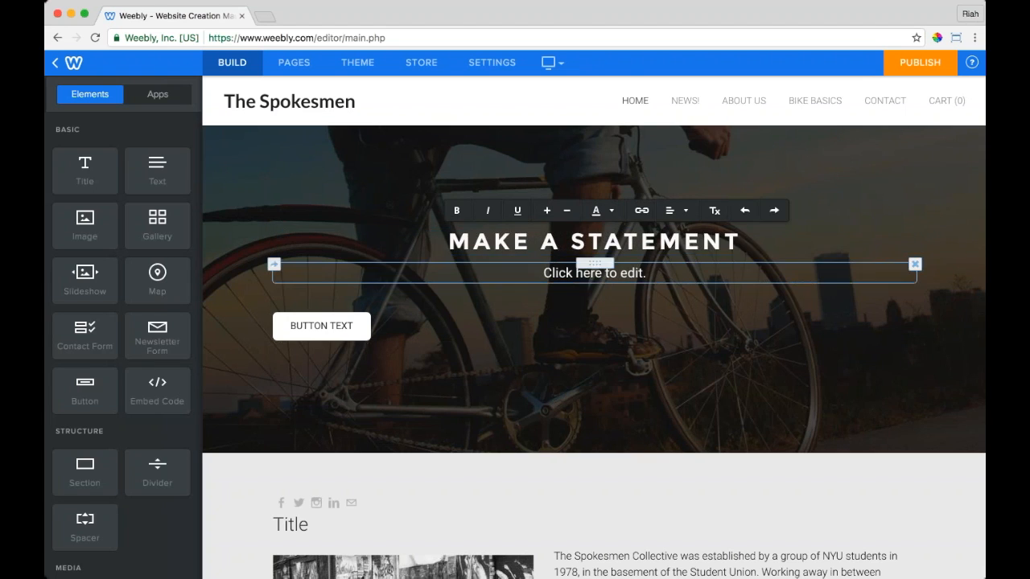
Step: Retype the subtitle, then open link options for 'When you ride something'
{"action": "left_click", "coordinate": [581, 273]}
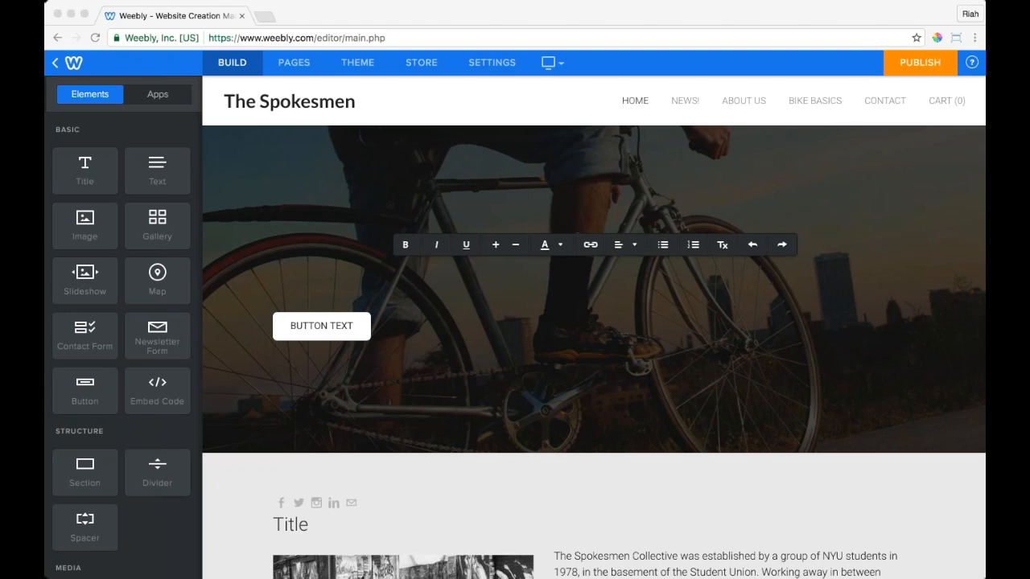
{"action": "left_click", "coordinate": [547, 278]}
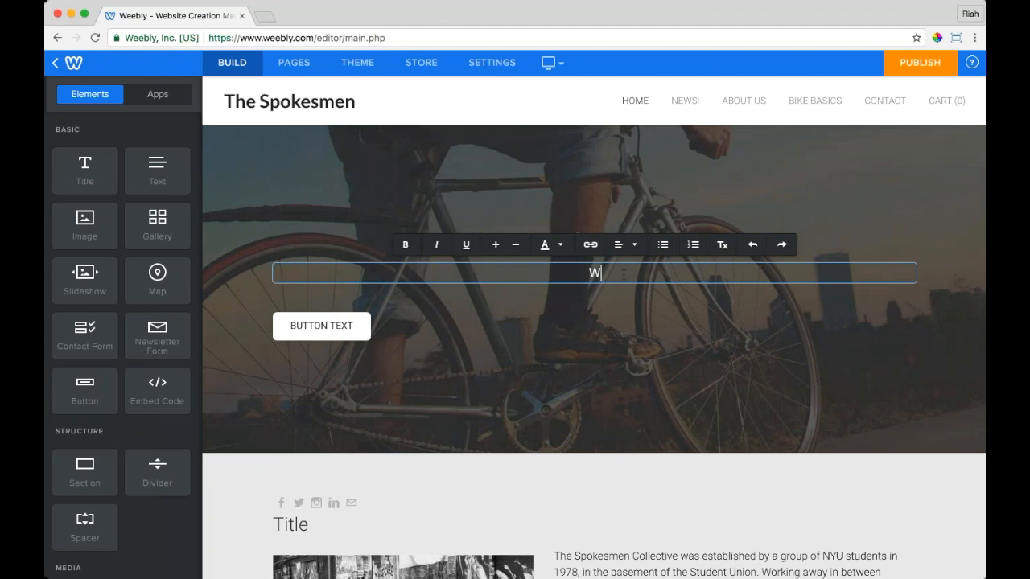
{"action": "type", "text": "When you ride s"}
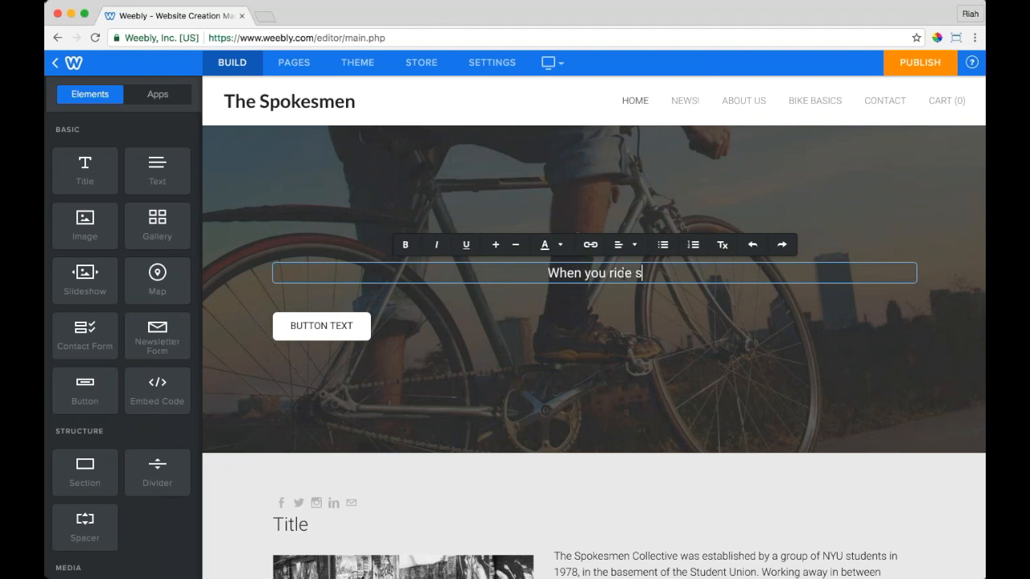
{"action": "type", "text": "omething that i"}
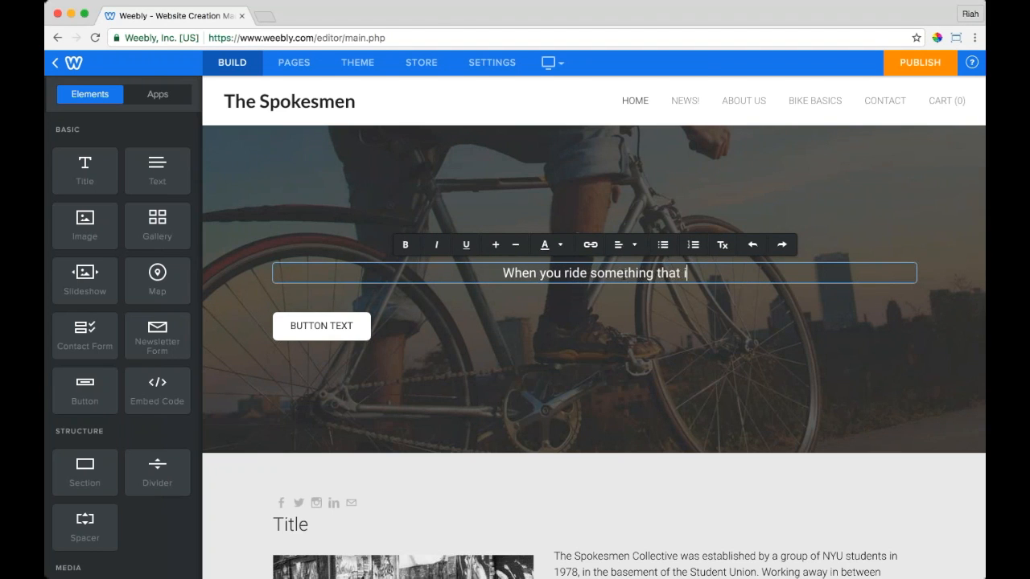
{"action": "type", "text": "s truly uniq"}
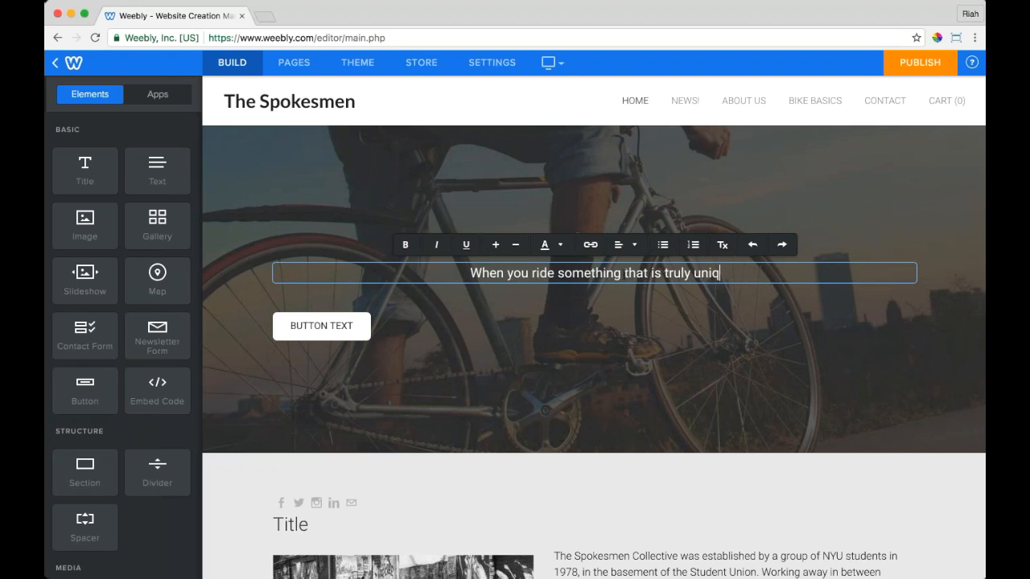
{"action": "type", "text": "ue, you're a"}
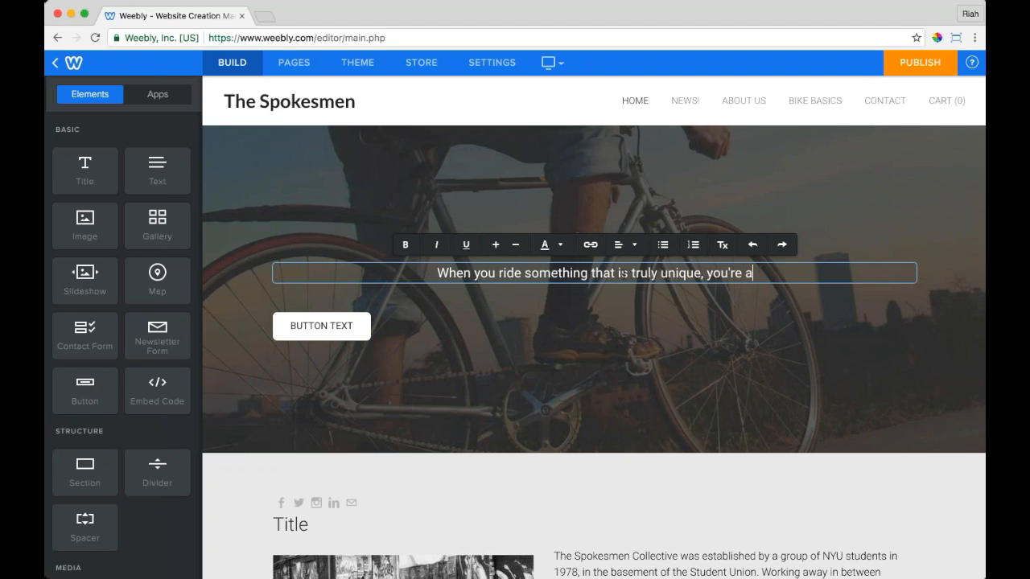
{"action": "type", "text": "ble to make a sta"}
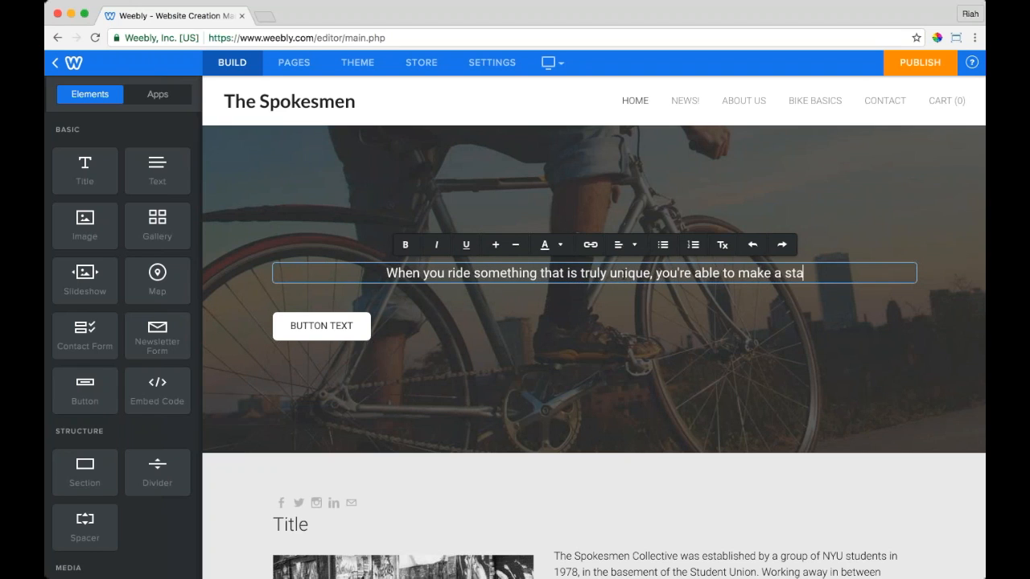
{"action": "type", "text": "tement about"}
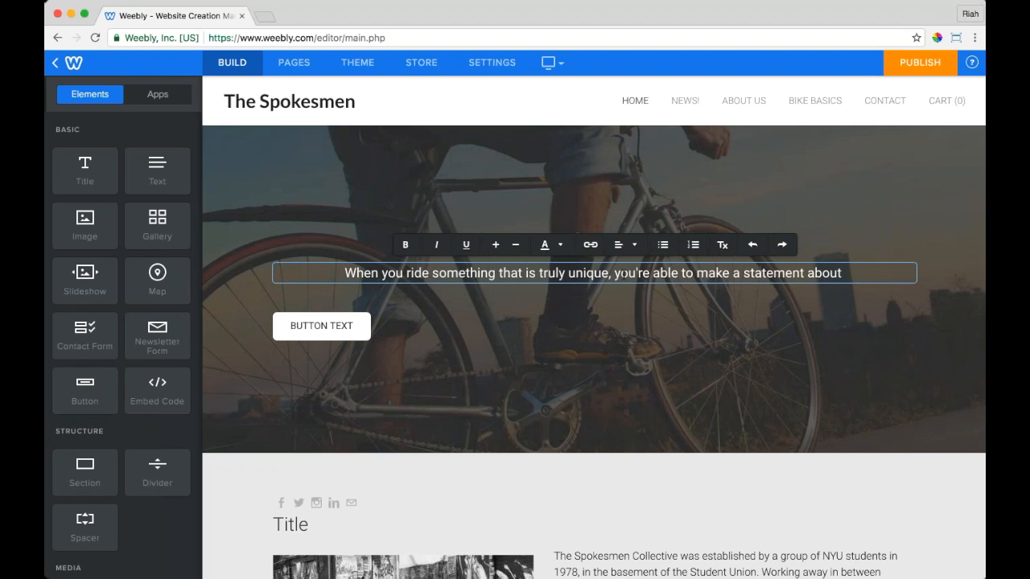
{"action": "type", "text": " who you really are."}
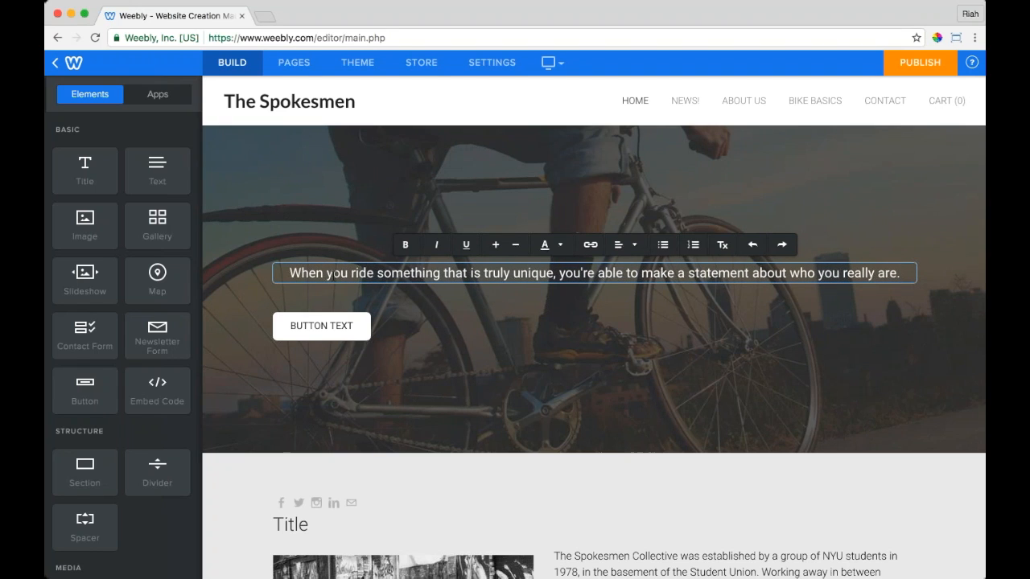
{"action": "left_click_drag", "start_coordinate": [288, 273], "coordinate": [442, 273]}
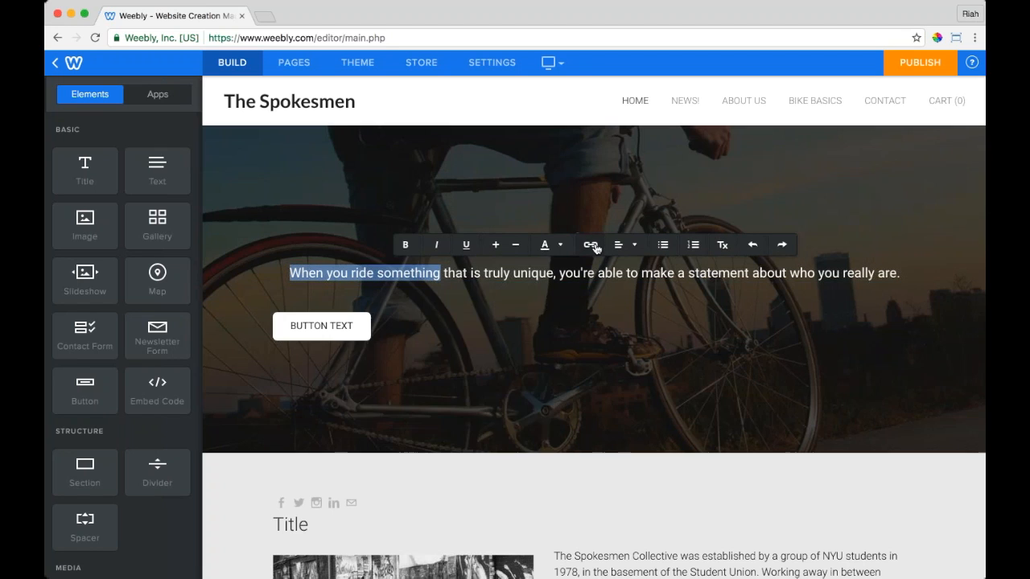
{"action": "left_click", "coordinate": [592, 245]}
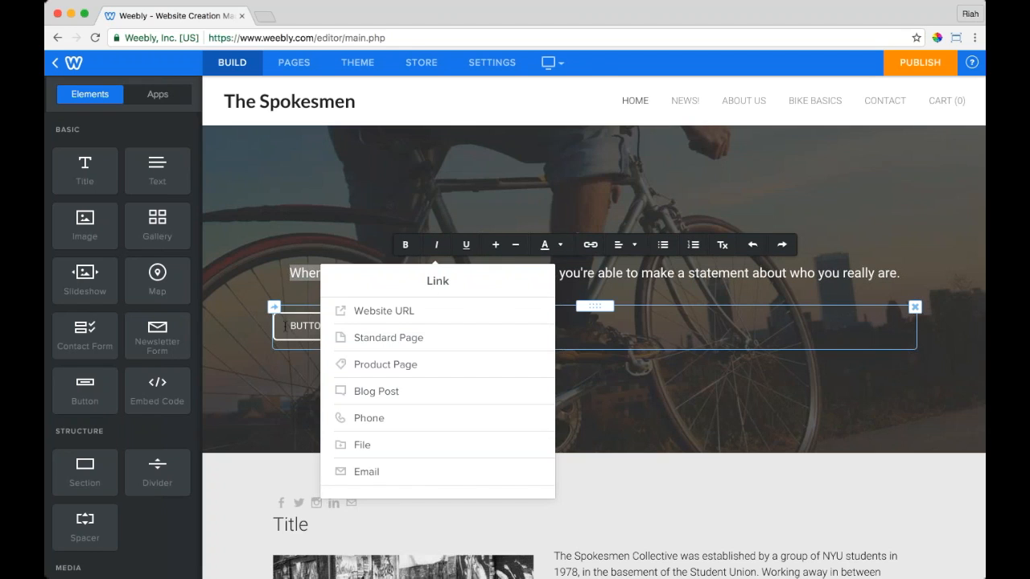
Step: Open the header button's link options and try the web address link type
{"action": "left_click", "coordinate": [285, 325]}
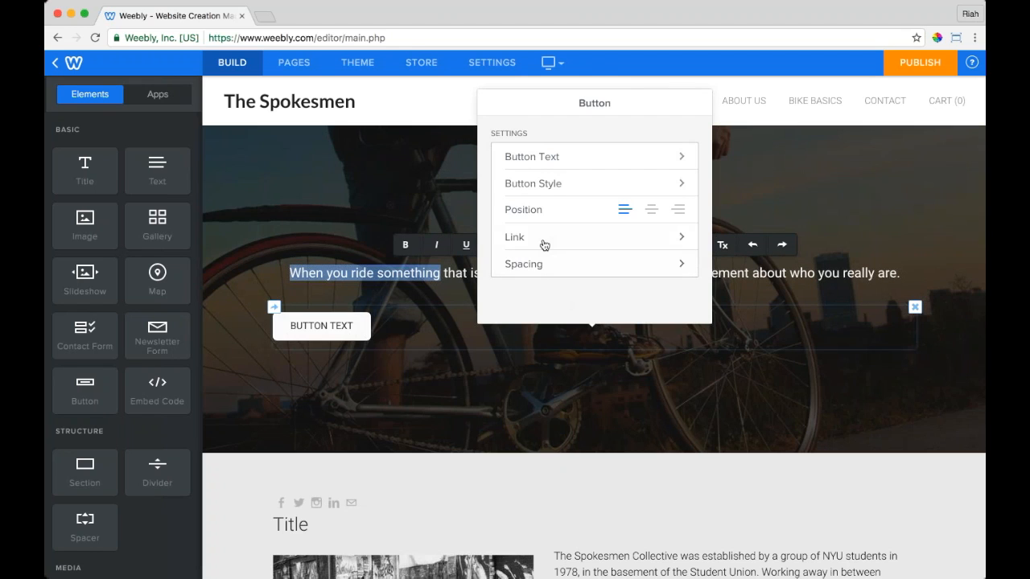
{"action": "left_click", "coordinate": [545, 242]}
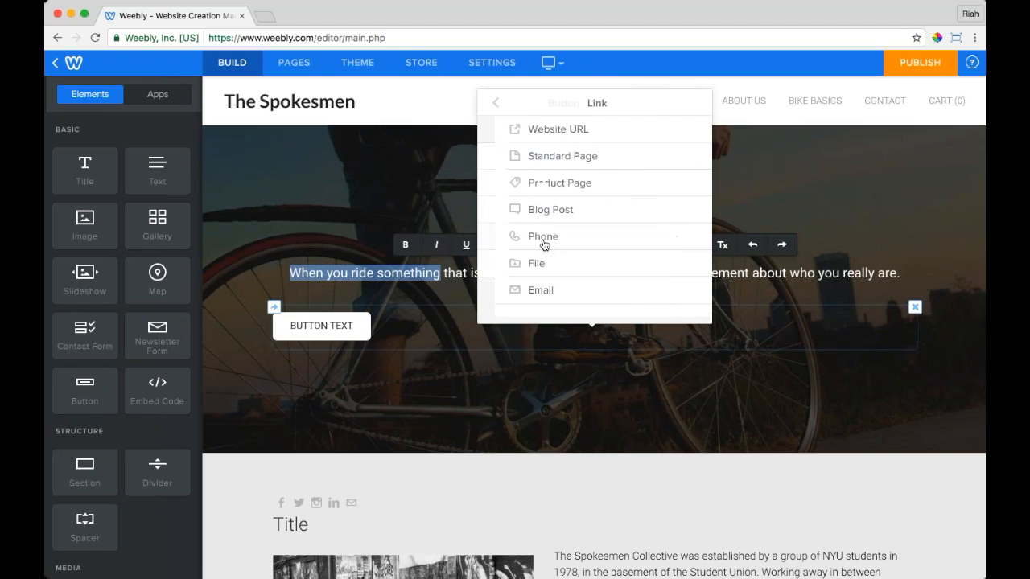
{"action": "left_click", "coordinate": [574, 137]}
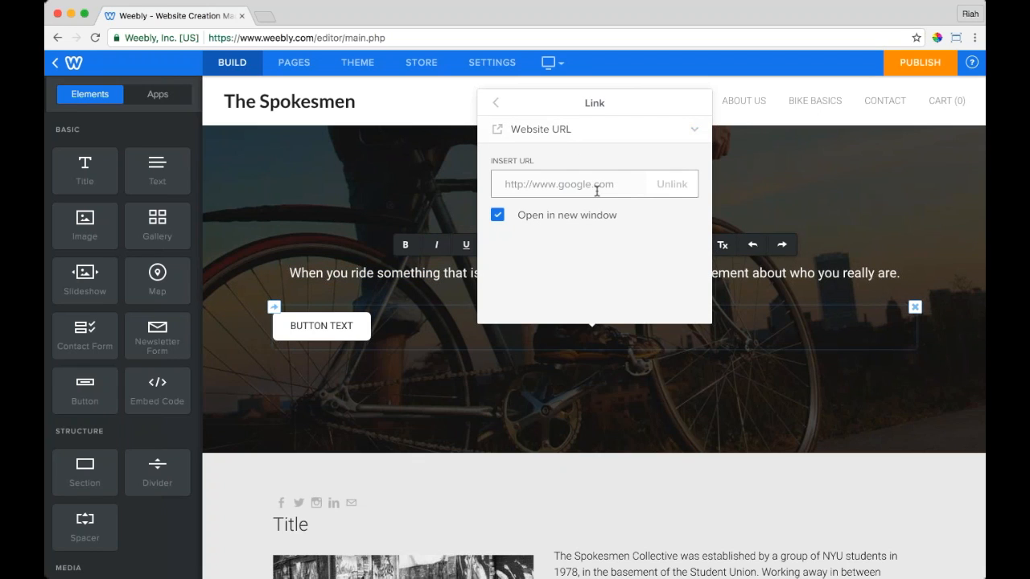
{"action": "left_click", "coordinate": [497, 217]}
{"action": "left_click", "coordinate": [497, 217]}
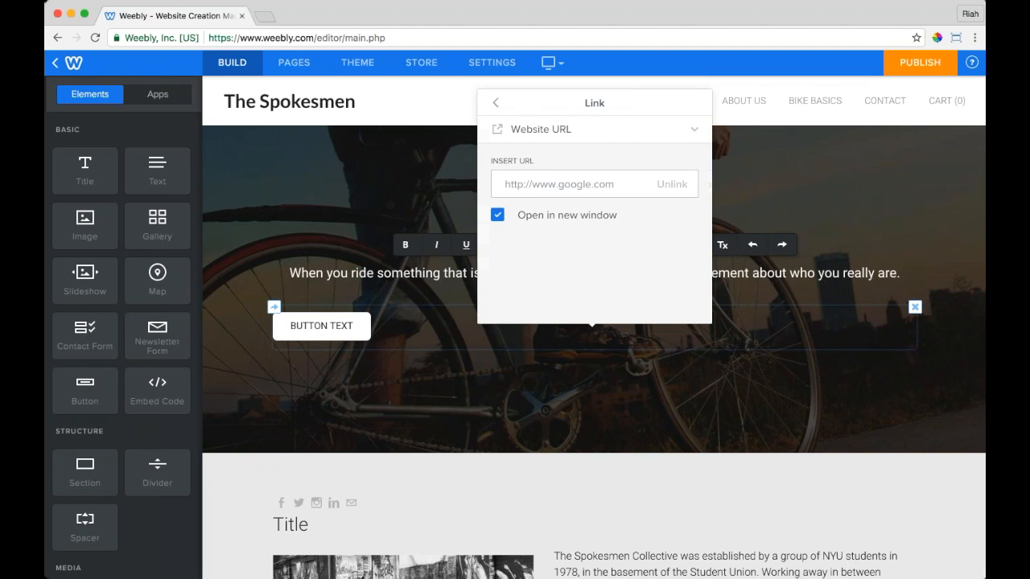
{"action": "left_click", "coordinate": [496, 102]}
Step: Link the button to the Contact page with 'Open in new window' left unchecked
{"action": "left_click", "coordinate": [513, 237]}
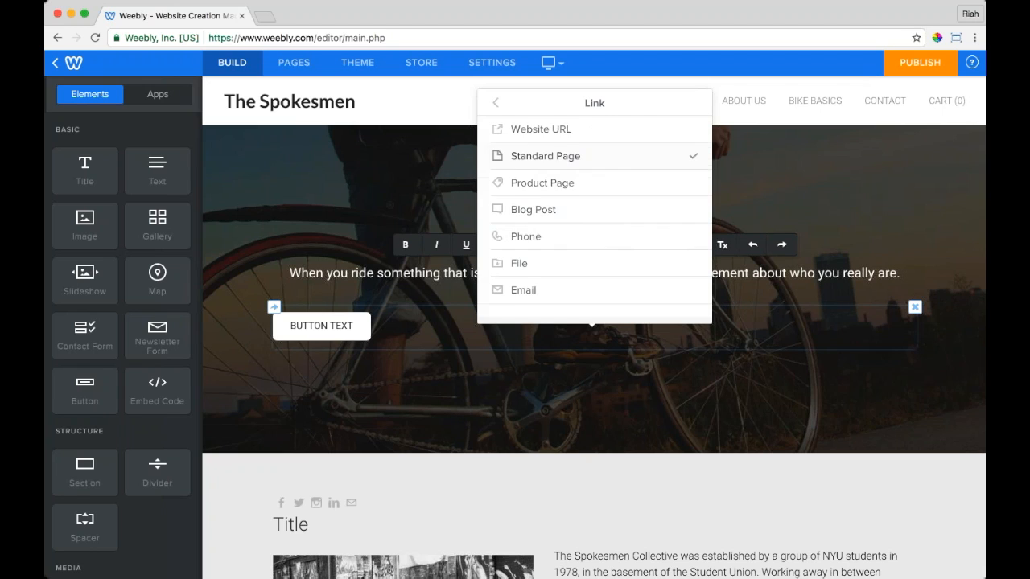
{"action": "left_click", "coordinate": [545, 156]}
{"action": "scroll", "coordinate": [595, 251], "scroll_direction": "down", "scroll_amount": 2}
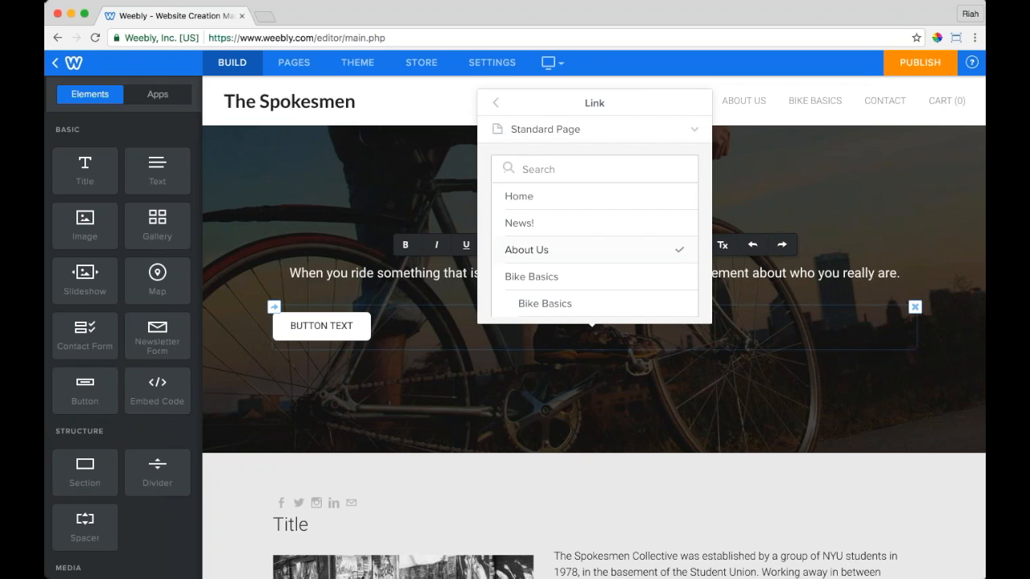
{"action": "scroll", "coordinate": [598, 259], "scroll_direction": "down", "scroll_amount": 1}
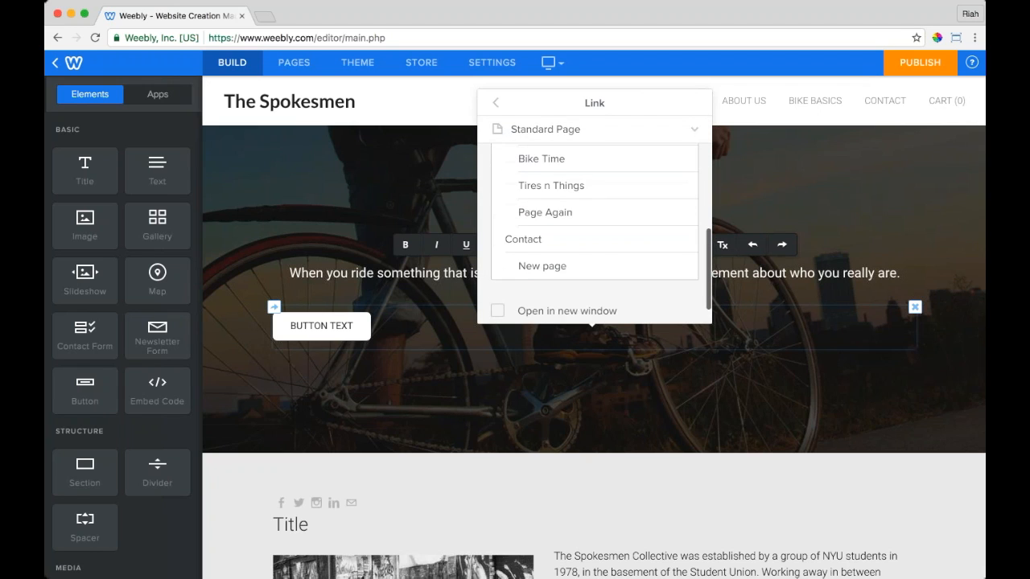
{"action": "scroll", "coordinate": [599, 259], "scroll_direction": "up", "scroll_amount": 1}
{"action": "left_click", "coordinate": [598, 259]}
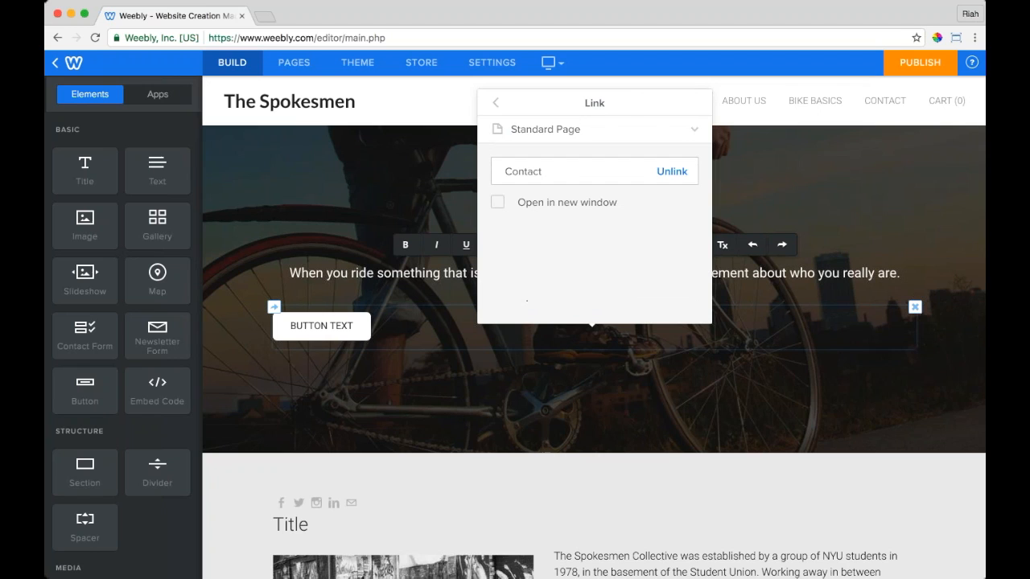
{"action": "left_click", "coordinate": [497, 205]}
{"action": "left_click", "coordinate": [497, 206]}
{"action": "left_click", "coordinate": [495, 103]}
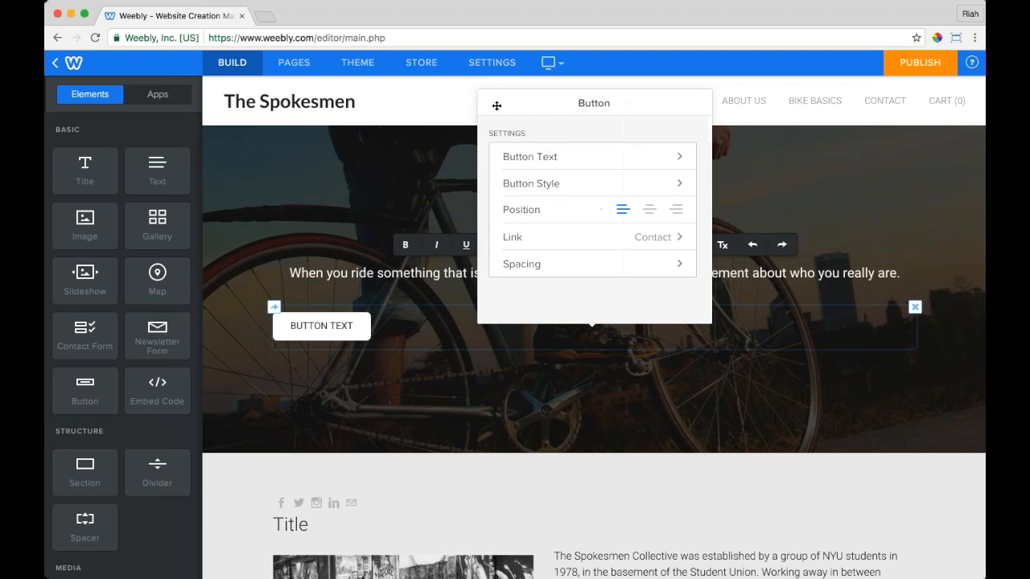
Step: Browse the store product, blog post, file and e-mail link types, then keep the Contact link
{"action": "left_click", "coordinate": [562, 241]}
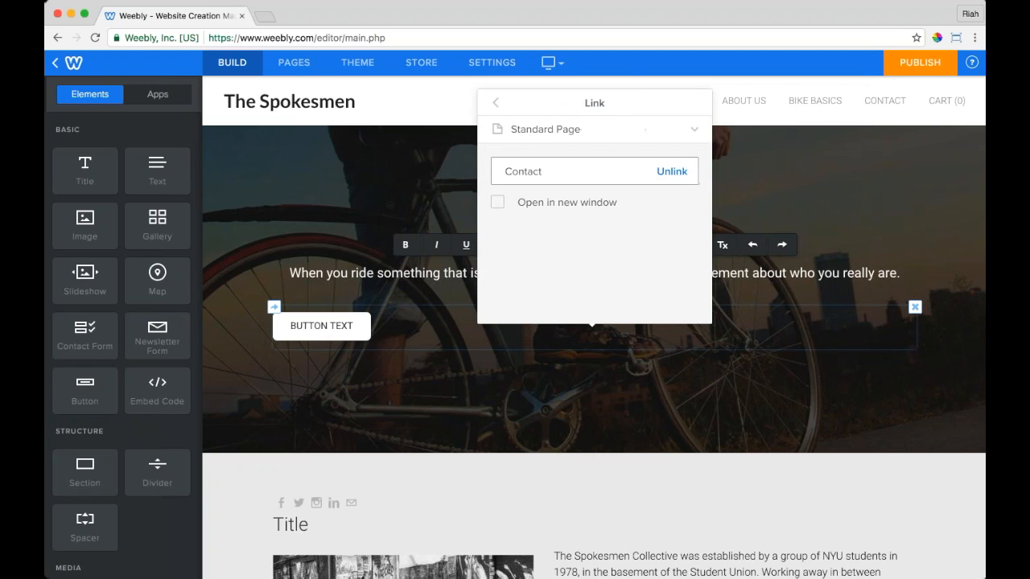
{"action": "left_click", "coordinate": [545, 130]}
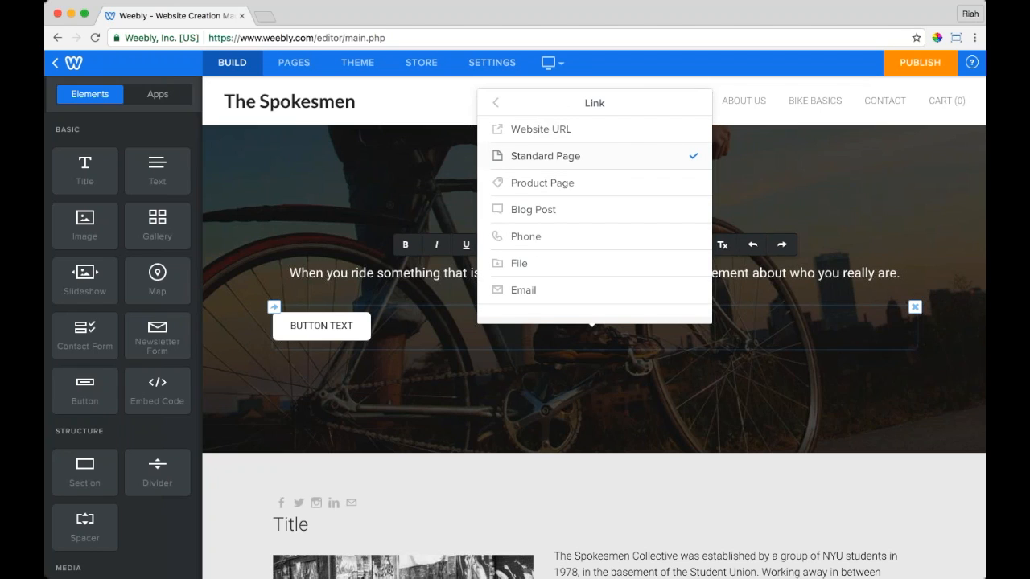
{"action": "left_click", "coordinate": [600, 183]}
{"action": "left_click", "coordinate": [596, 125]}
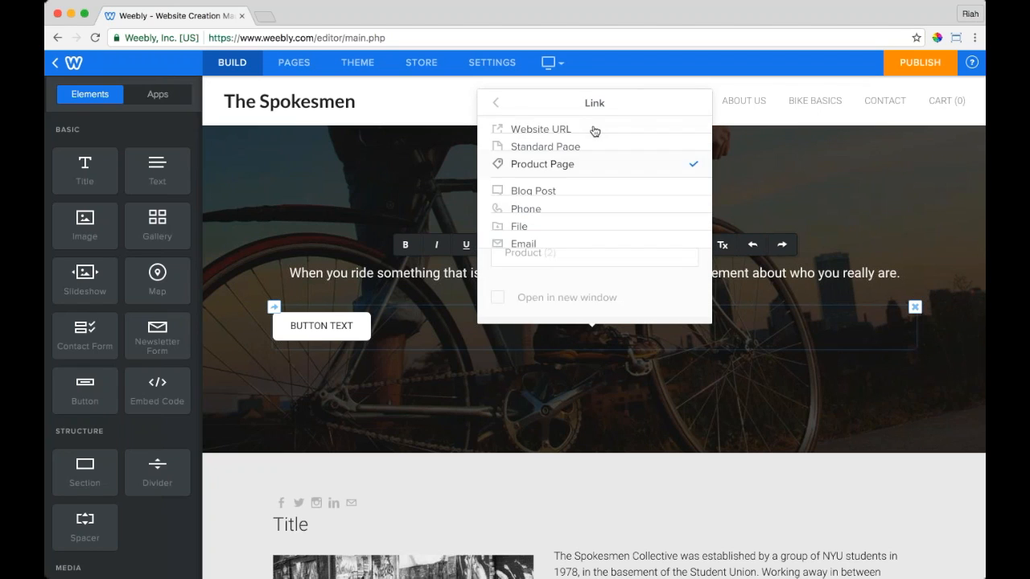
{"action": "left_click", "coordinate": [570, 215]}
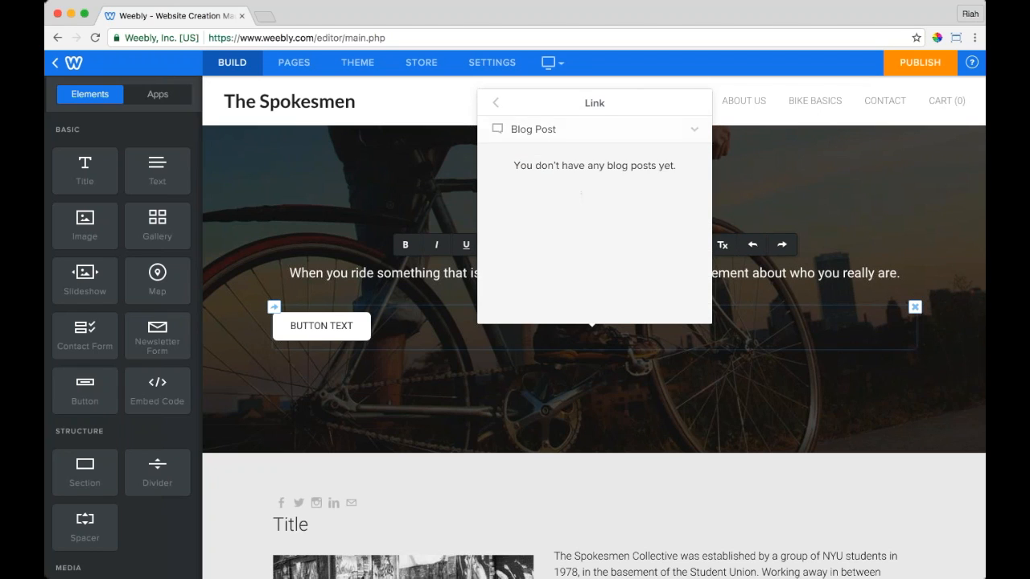
{"action": "left_click", "coordinate": [579, 130]}
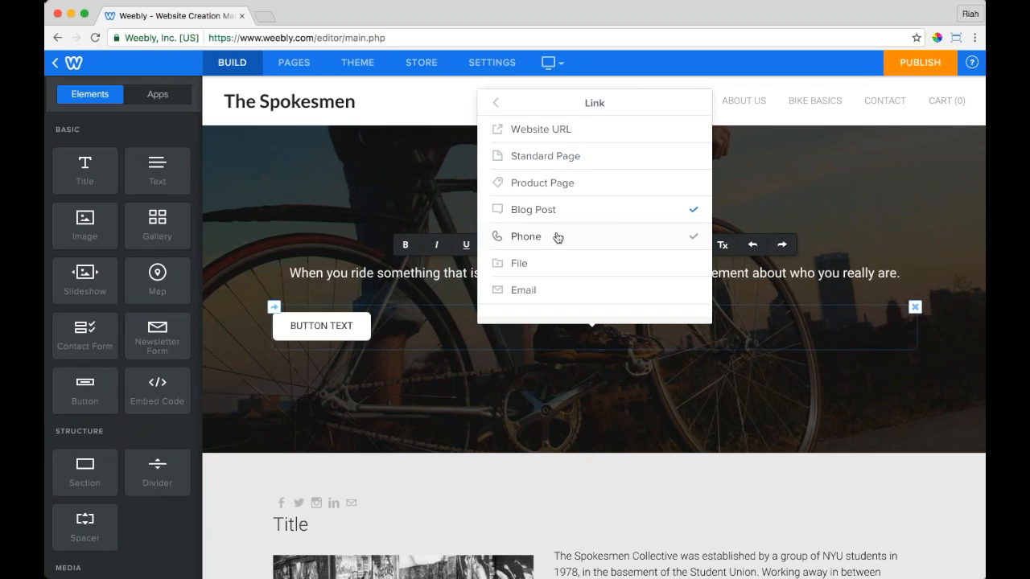
{"action": "left_click", "coordinate": [544, 265]}
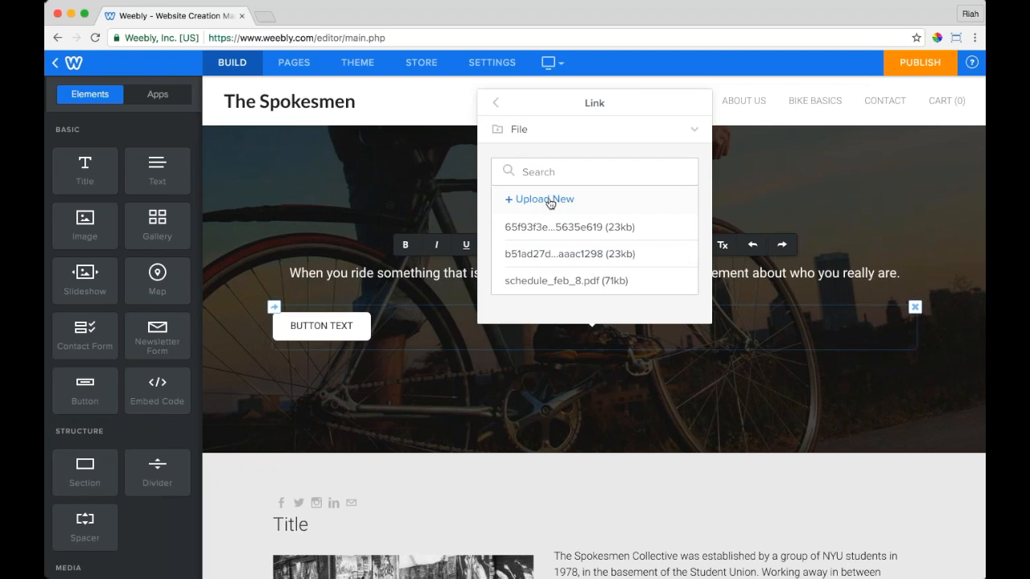
{"action": "left_click", "coordinate": [561, 135]}
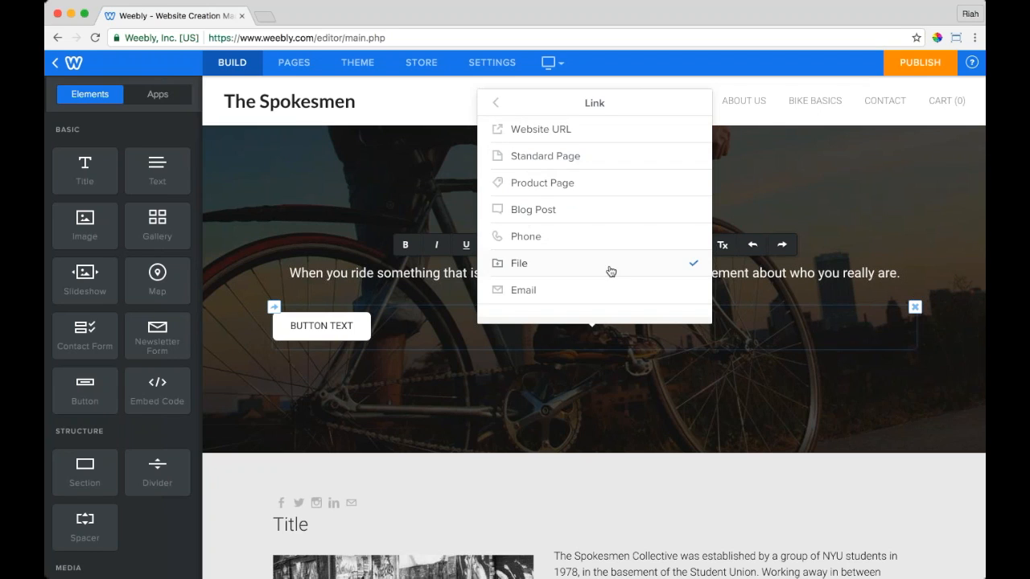
{"action": "left_click", "coordinate": [614, 285]}
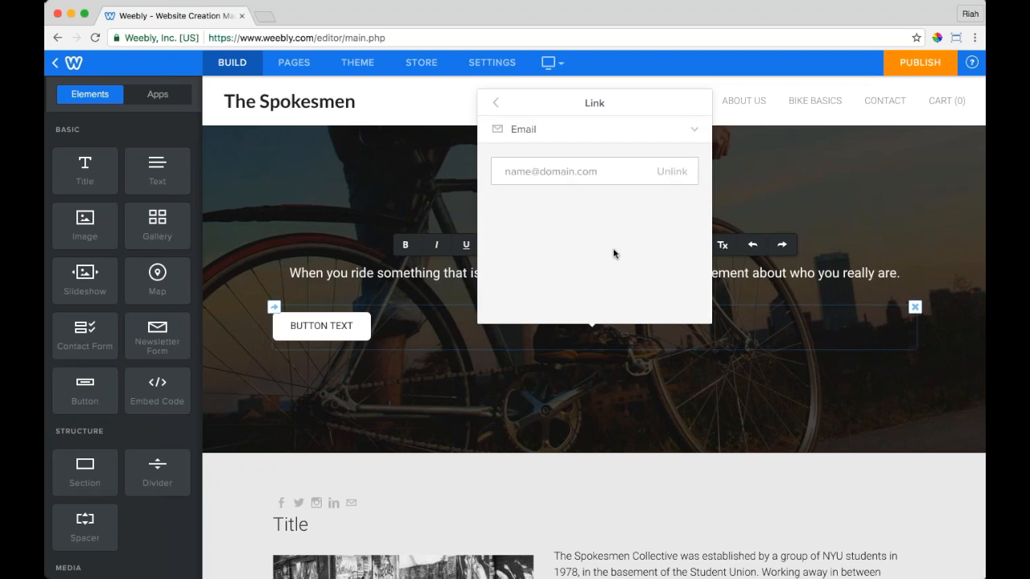
{"action": "left_click", "coordinate": [620, 131]}
{"action": "left_click", "coordinate": [545, 155]}
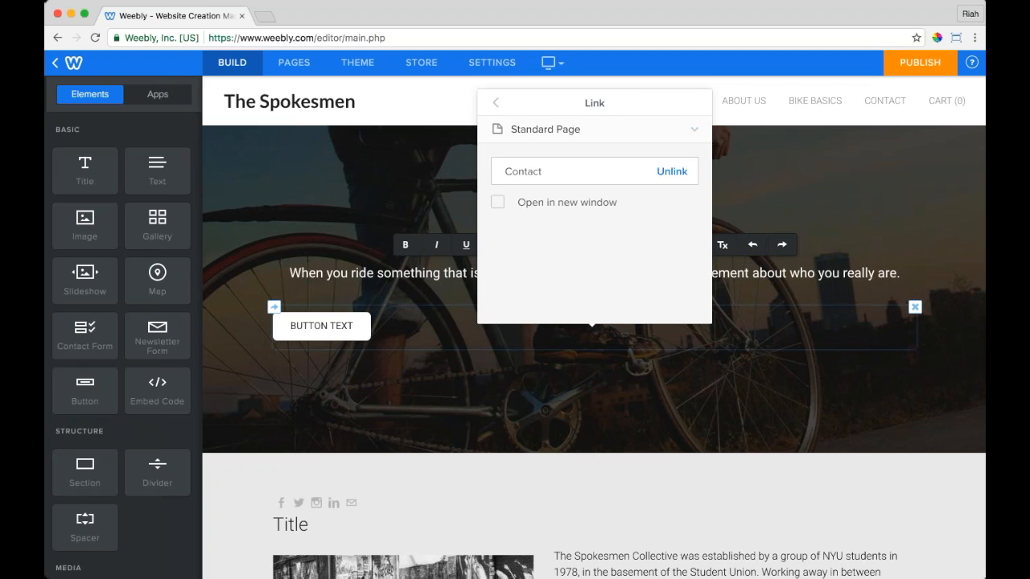
{"action": "left_click", "coordinate": [495, 102]}
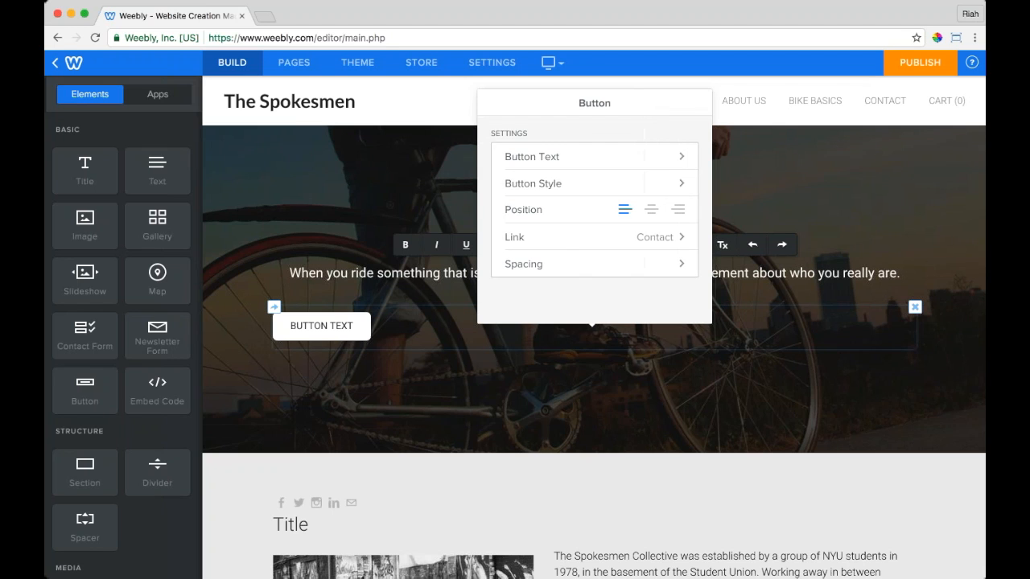
{"action": "left_click", "coordinate": [322, 326]}
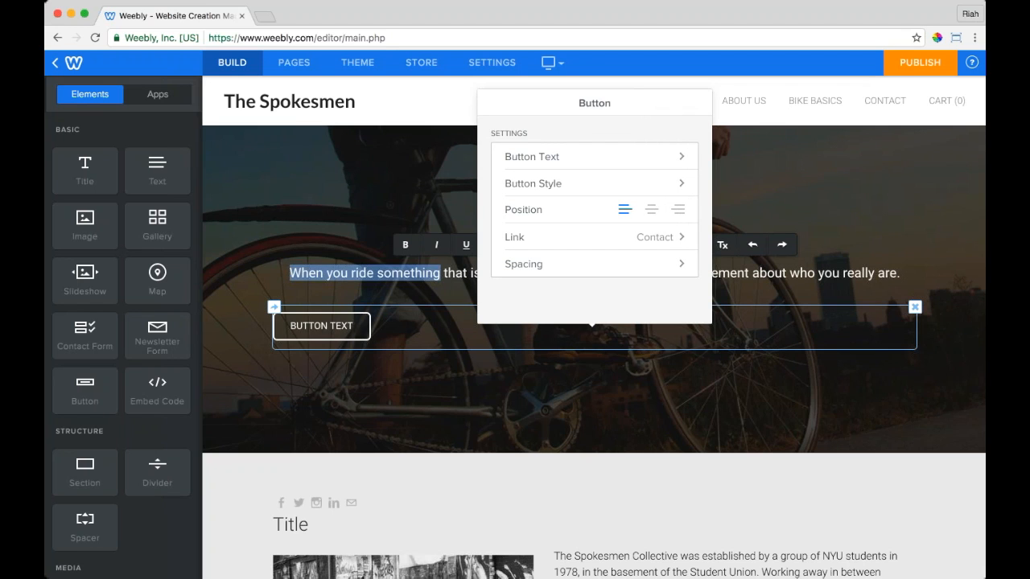
Step: Set the header button's text to 'Be a Spokesman'
{"action": "left_click", "coordinate": [322, 326]}
{"action": "left_click", "coordinate": [322, 326]}
{"action": "left_click", "coordinate": [322, 326]}
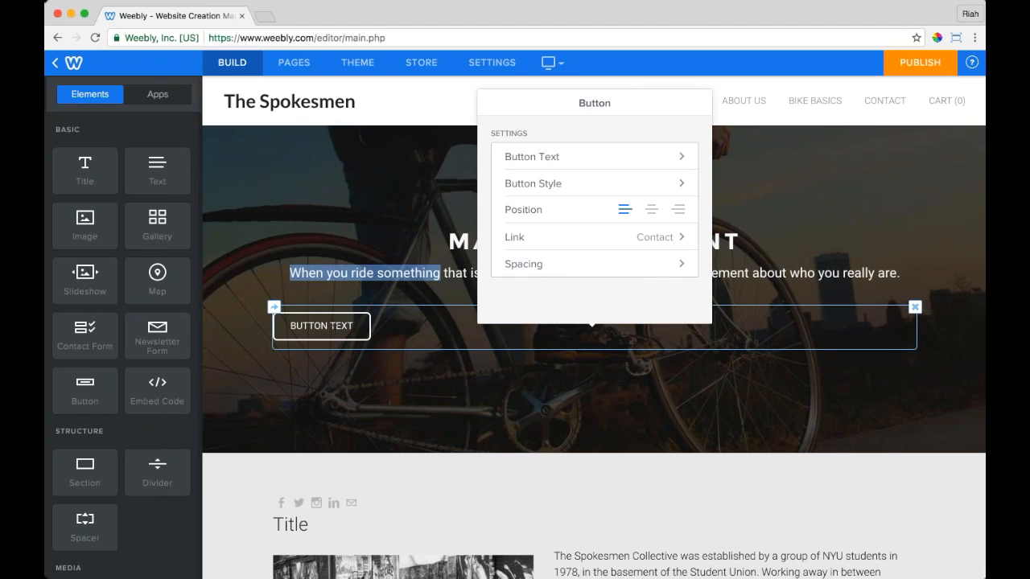
{"action": "left_click", "coordinate": [567, 157]}
{"action": "double_click", "coordinate": [562, 161]}
{"action": "key", "text": "super+a"}
{"action": "type", "text": "Be a"}
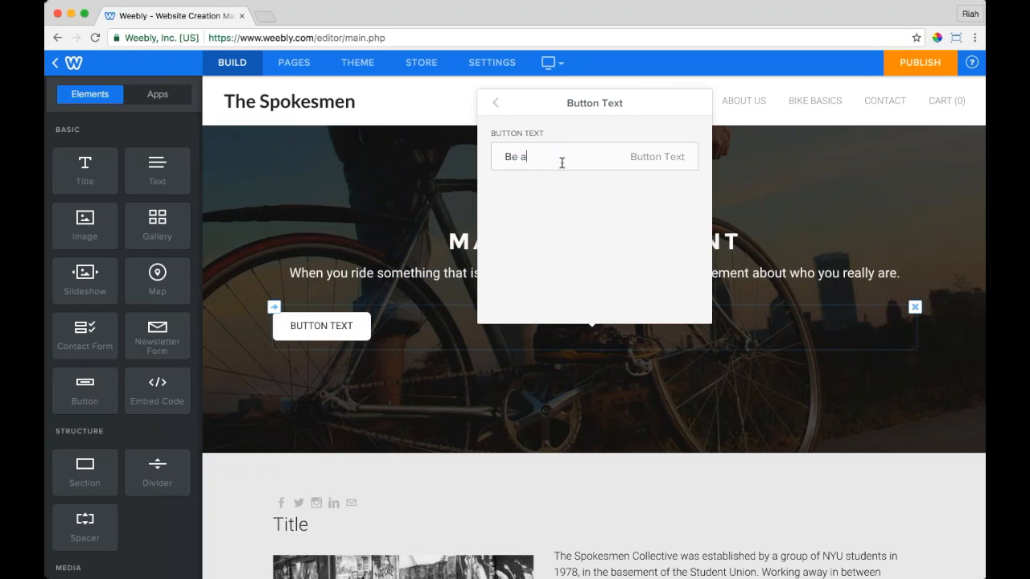
{"action": "type", "text": " Spokesman"}
{"action": "key", "text": "Return"}
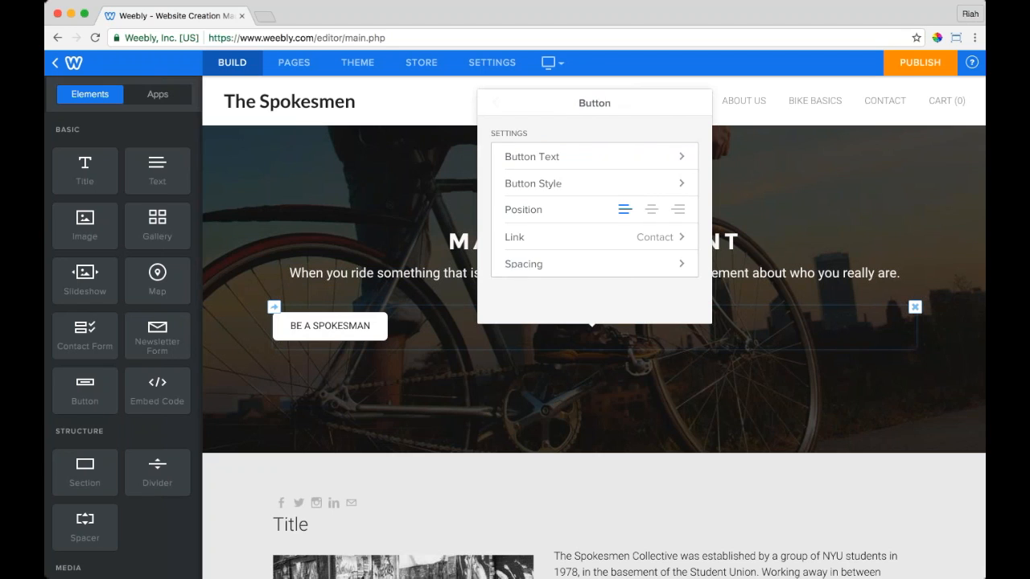
Step: Give the button the outlined button style
{"action": "left_click", "coordinate": [644, 183]}
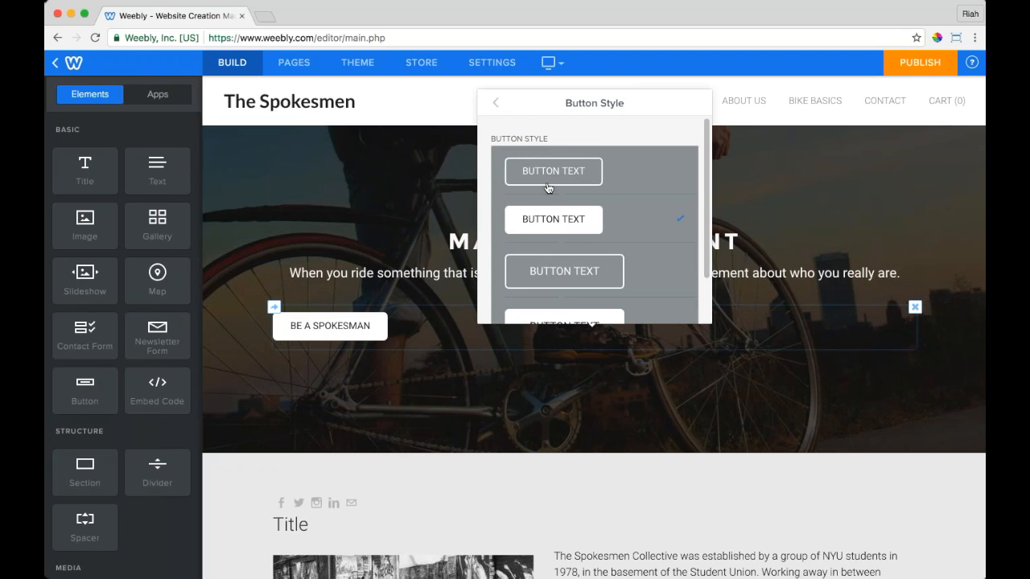
{"action": "left_click", "coordinate": [659, 282]}
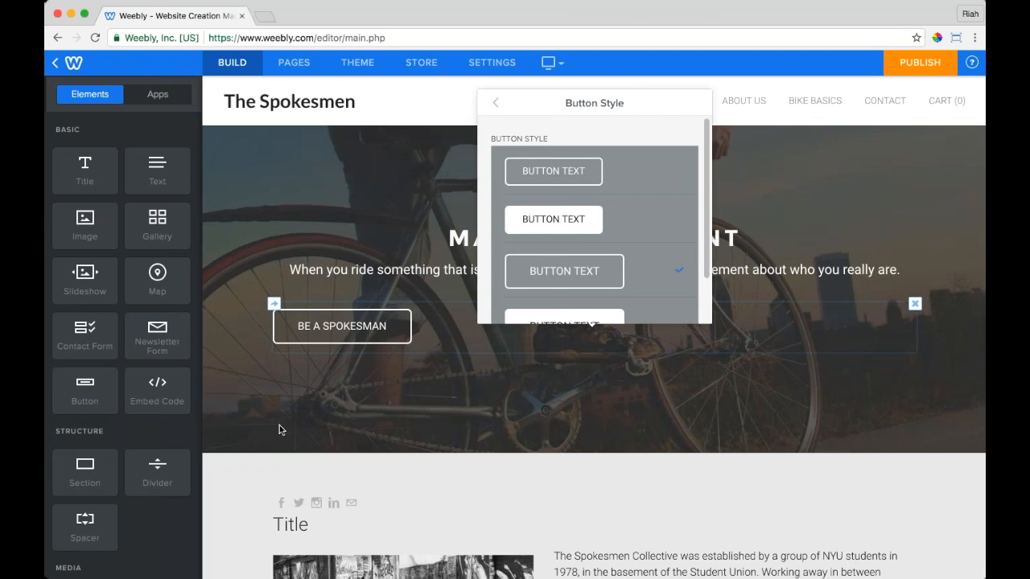
{"action": "left_click", "coordinate": [279, 425]}
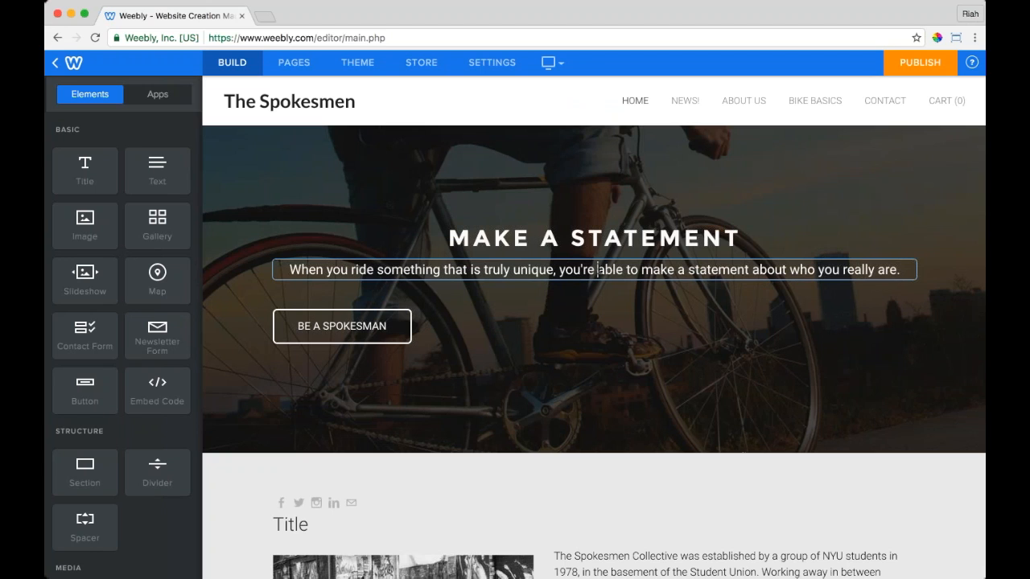
Step: Centre the button beneath the subtitle
{"action": "triple_click", "coordinate": [597, 270]}
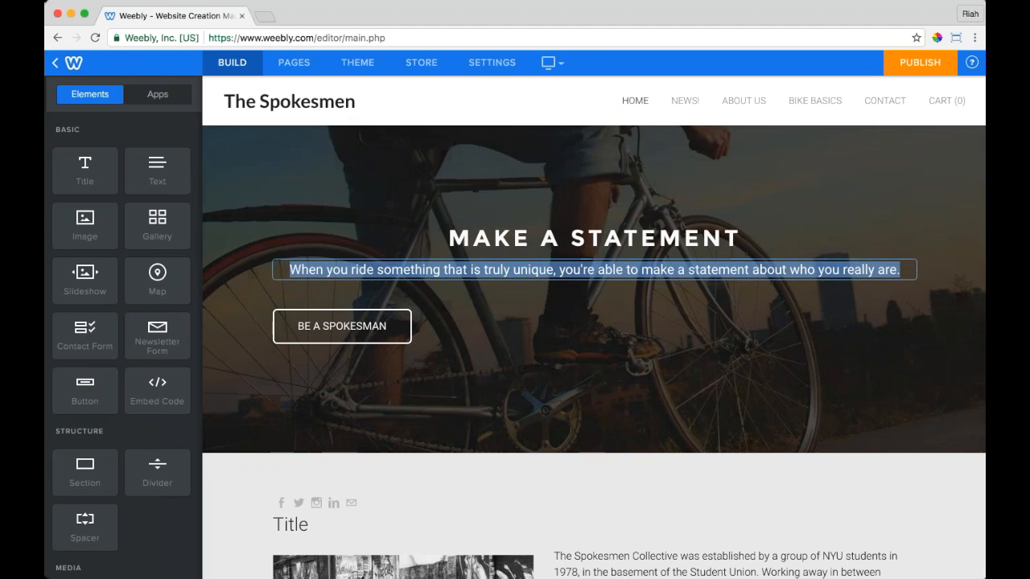
{"action": "left_click", "coordinate": [729, 340]}
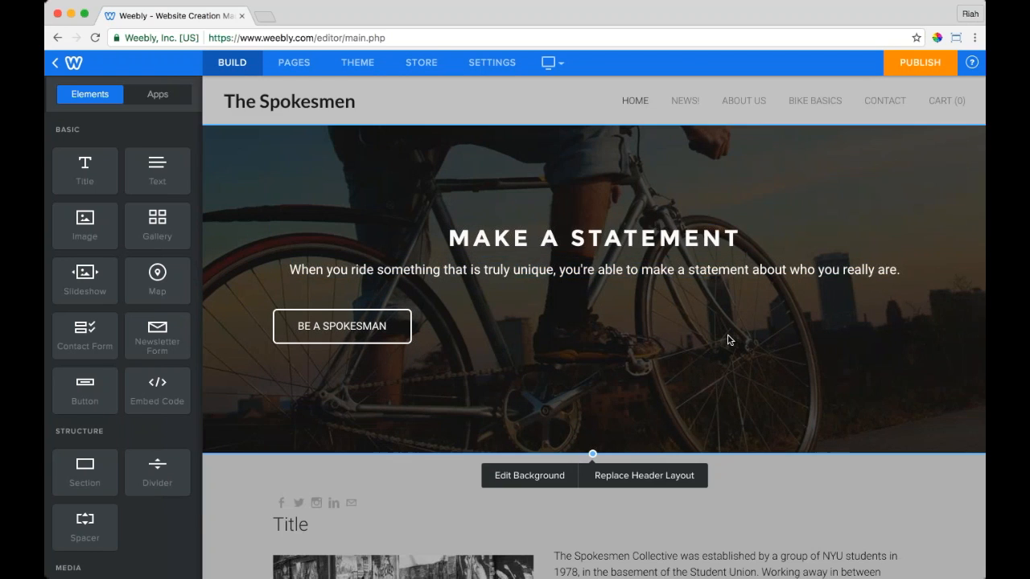
{"action": "left_click", "coordinate": [726, 322]}
{"action": "left_click", "coordinate": [651, 209]}
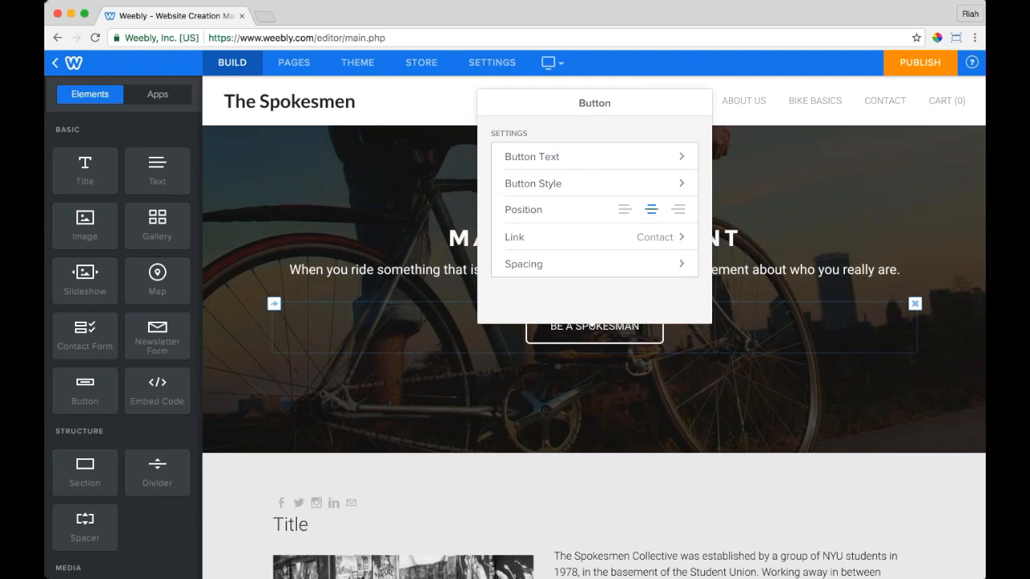
{"action": "left_click", "coordinate": [471, 369]}
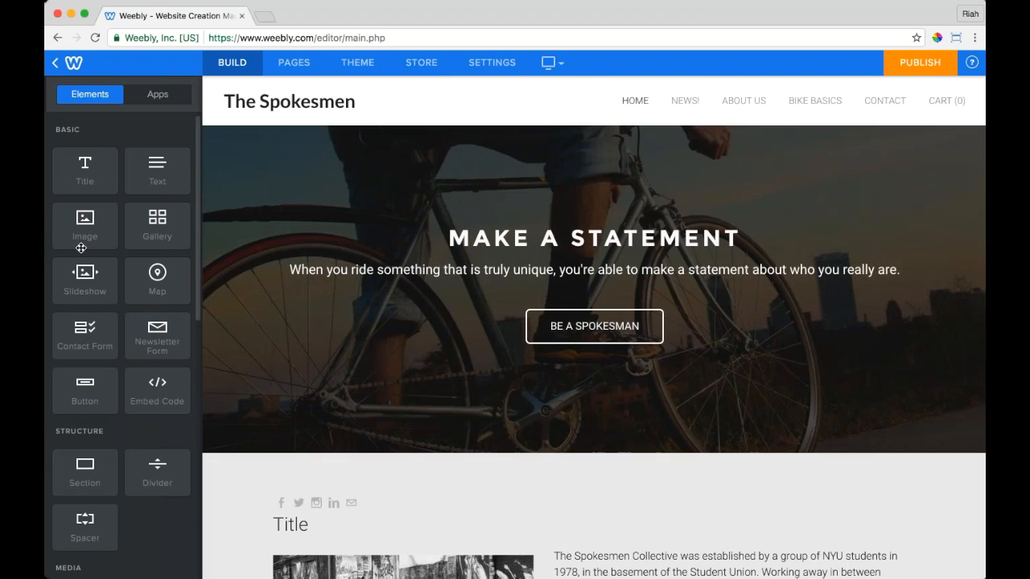
Step: Add an image above the heading and upload the Spokesmen logo photo from the computer
{"action": "left_click_drag", "start_coordinate": [85, 218], "coordinate": [563, 224]}
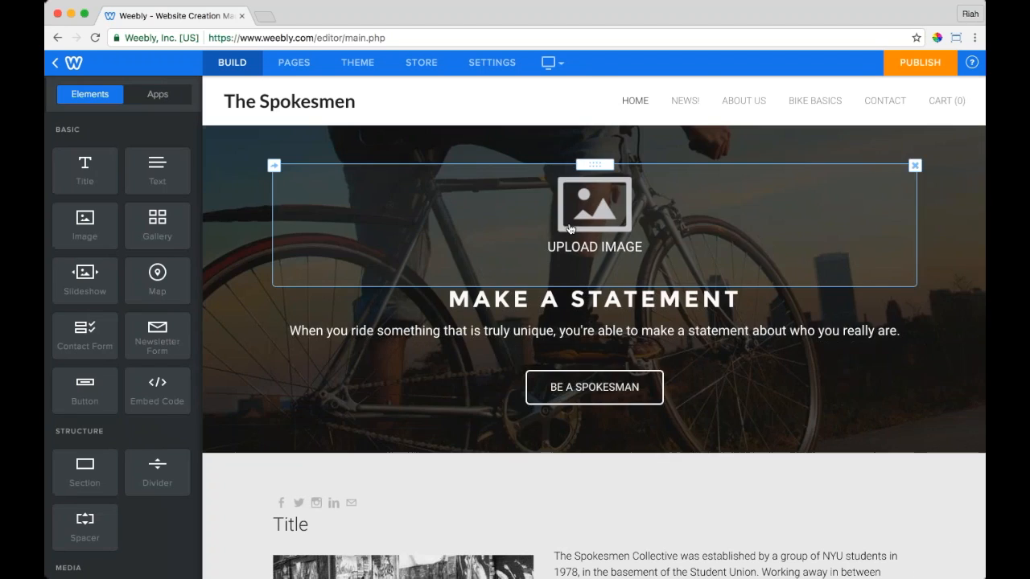
{"action": "left_click", "coordinate": [568, 230]}
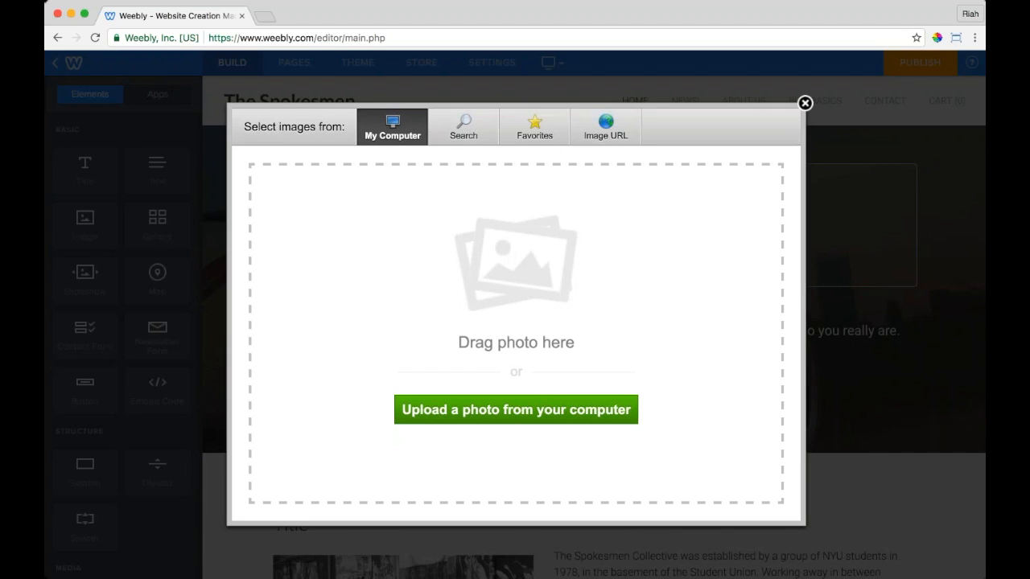
{"action": "left_click", "coordinate": [515, 410]}
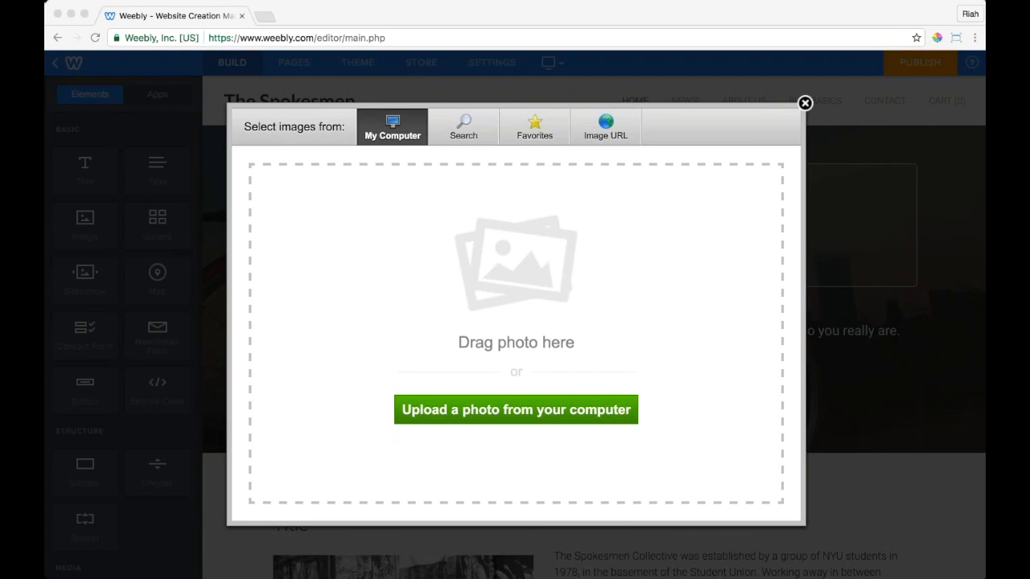
{"action": "left_click_drag", "start_coordinate": [441, 344], "coordinate": [456, 318]}
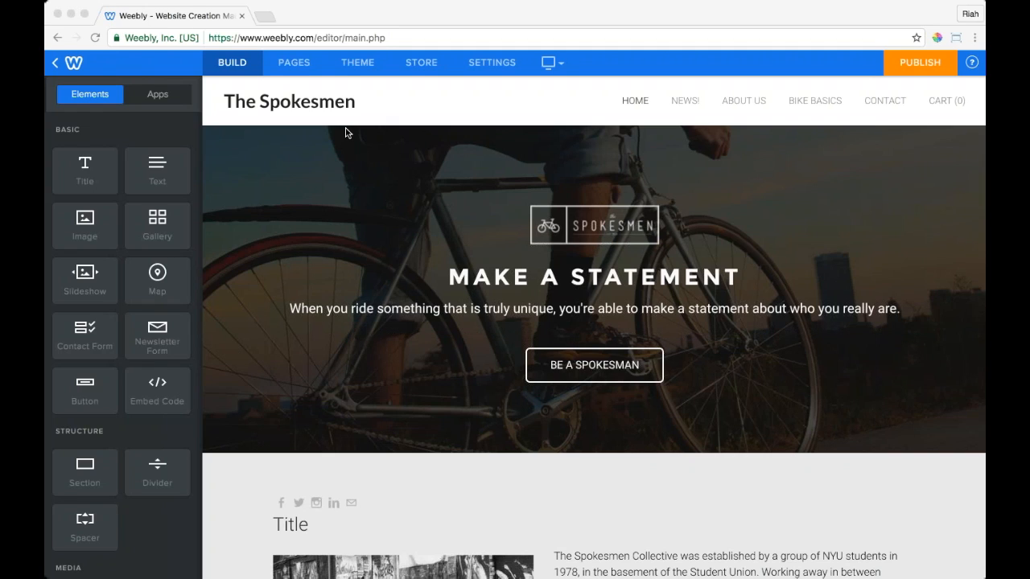
{"action": "left_click", "coordinate": [319, 105]}
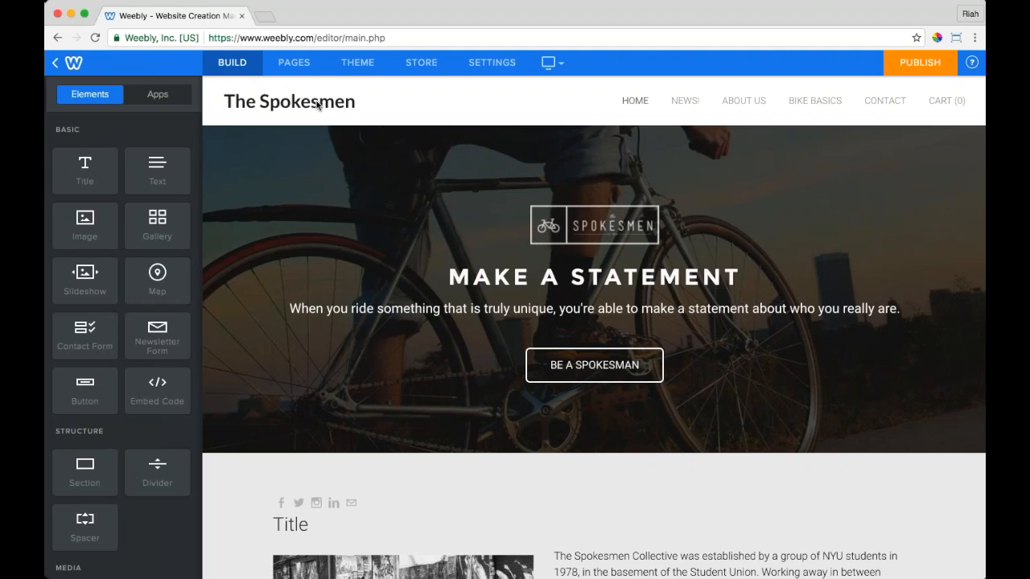
Step: Try Advent Pro and Oswald, then set the site title font to News Cycle
{"action": "left_click", "coordinate": [313, 105]}
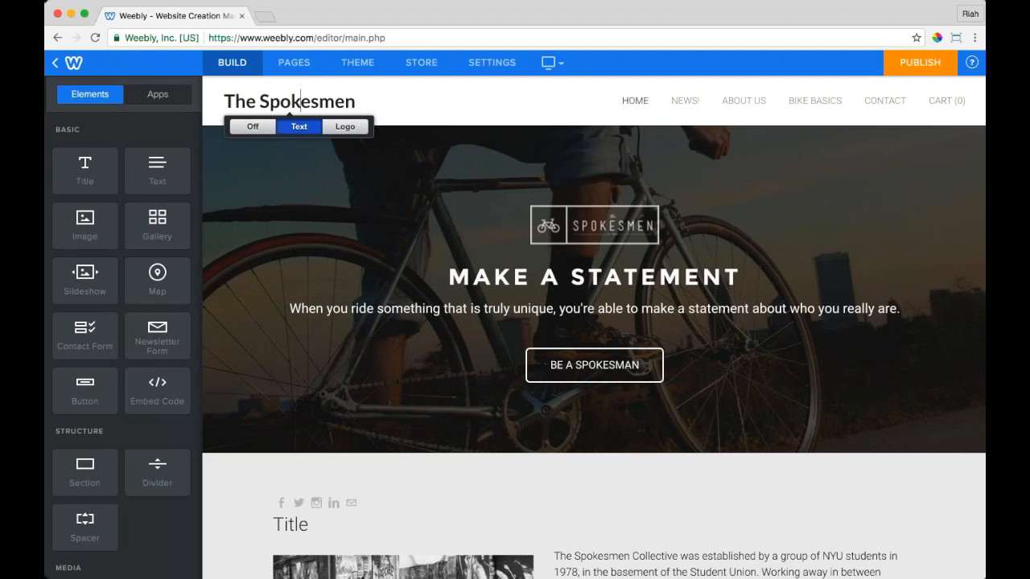
{"action": "left_click", "coordinate": [259, 100]}
{"action": "left_click_drag", "start_coordinate": [259, 100], "coordinate": [280, 100]}
{"action": "left_click", "coordinate": [357, 62]}
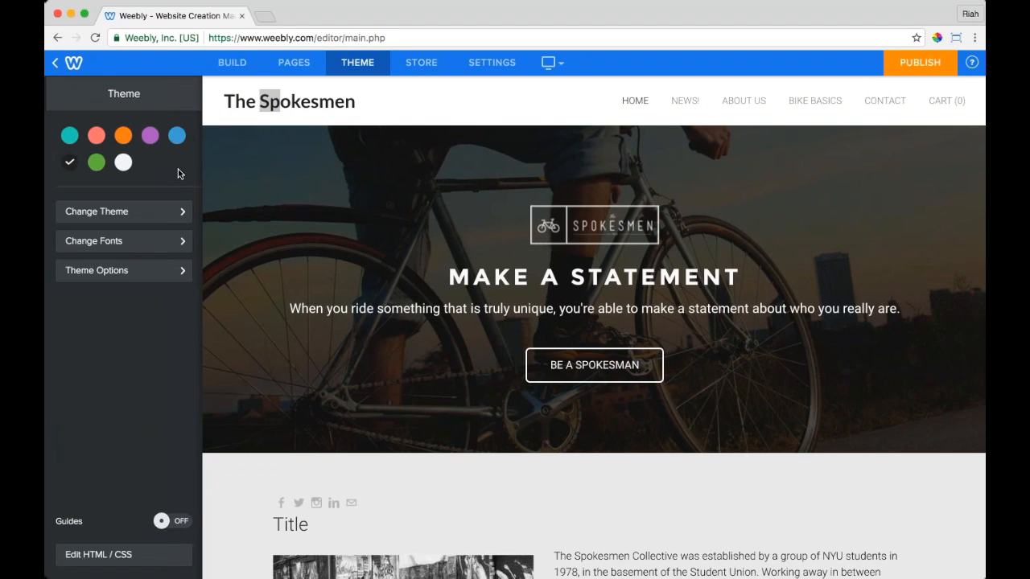
{"action": "left_click", "coordinate": [133, 243]}
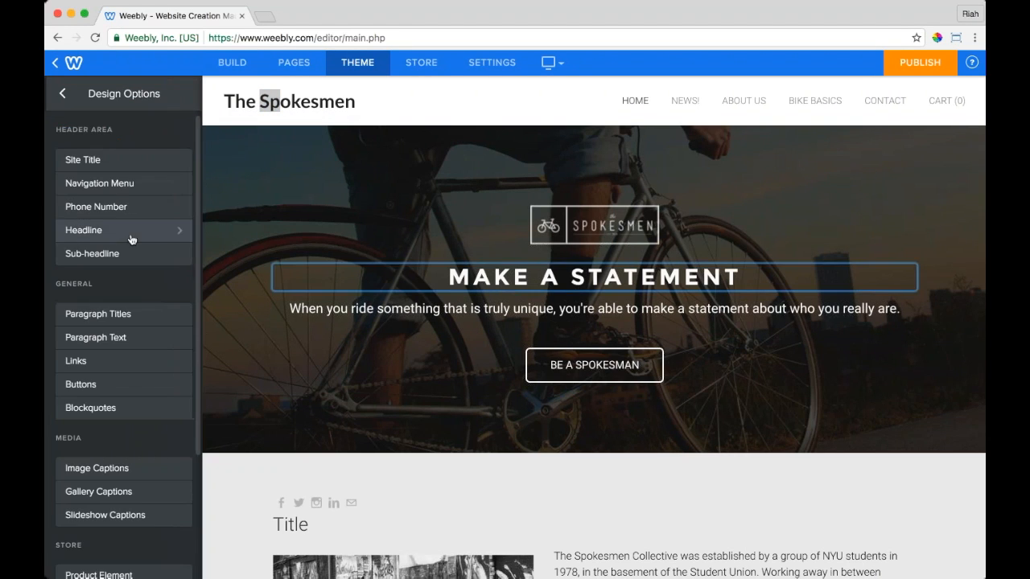
{"action": "left_click", "coordinate": [116, 162]}
{"action": "left_click", "coordinate": [116, 149]}
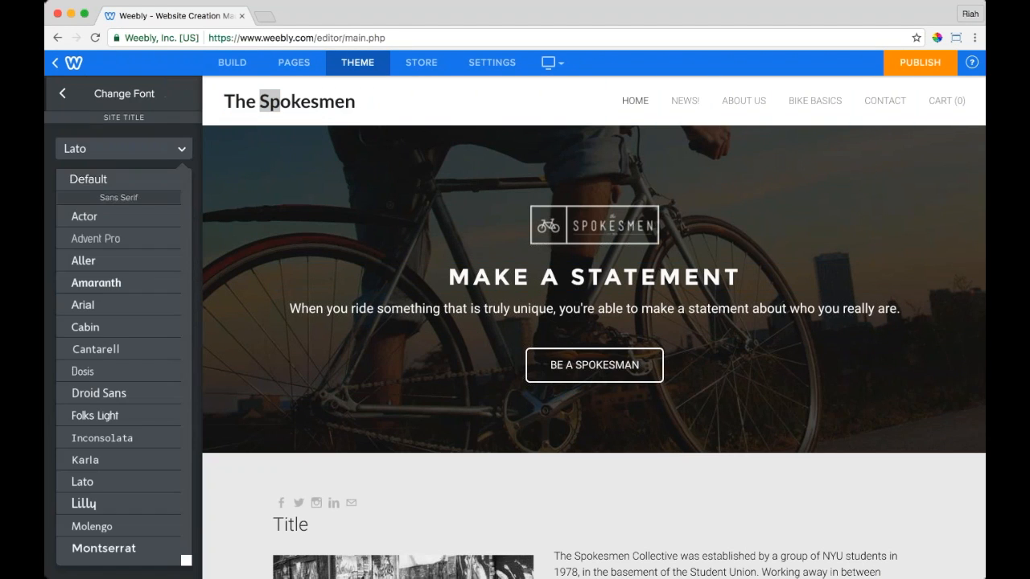
{"action": "left_click", "coordinate": [116, 239]}
{"action": "left_click", "coordinate": [116, 149]}
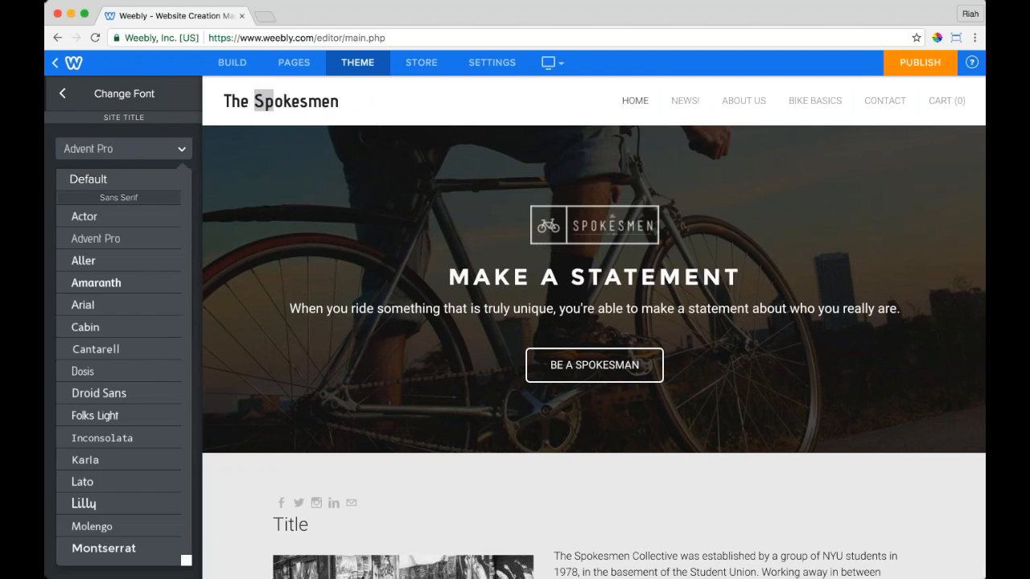
{"action": "scroll", "coordinate": [116, 322], "scroll_direction": "down", "scroll_amount": 5}
{"action": "left_click", "coordinate": [88, 233]}
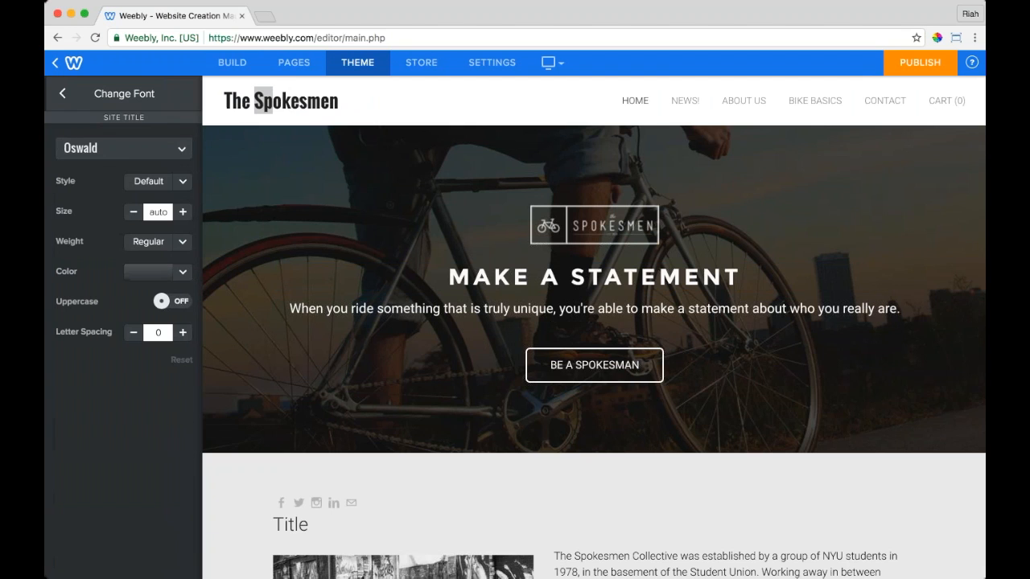
{"action": "left_click", "coordinate": [124, 149]}
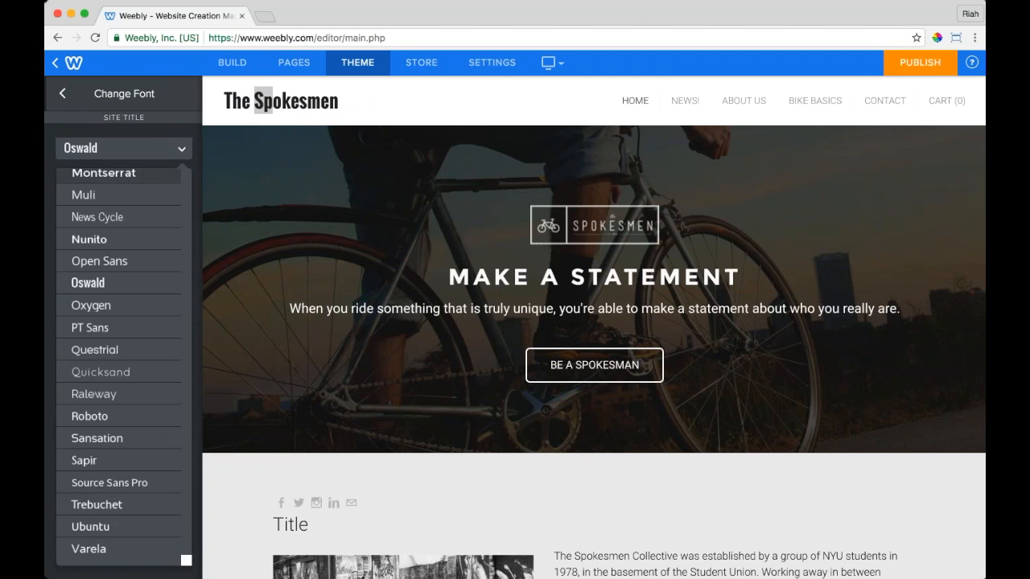
{"action": "left_click", "coordinate": [105, 217]}
Step: Turn the site title Off so it no longer appears in the header
{"action": "mouse_move", "coordinate": [322, 103]}
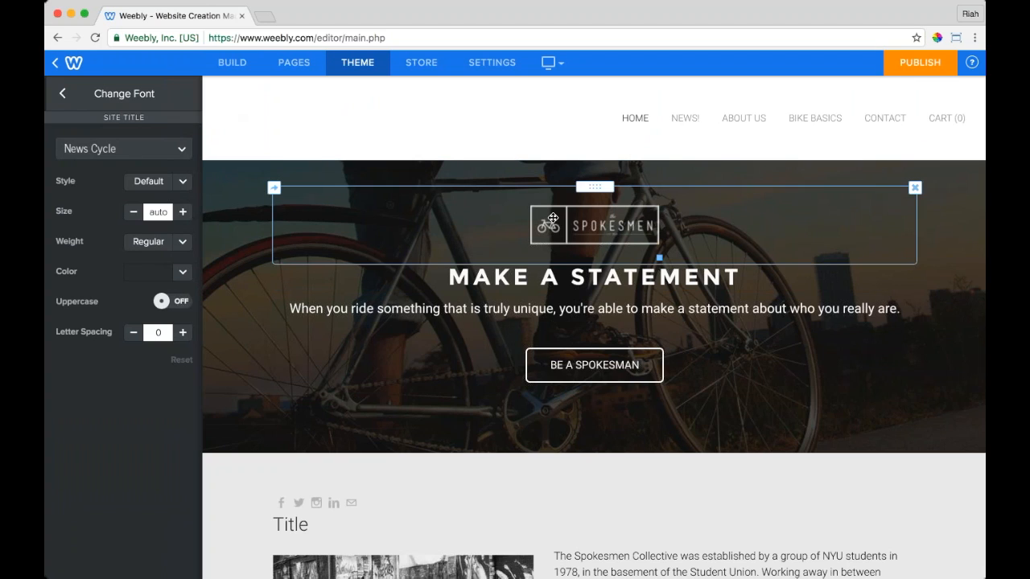
{"action": "mouse_move", "coordinate": [345, 139]}
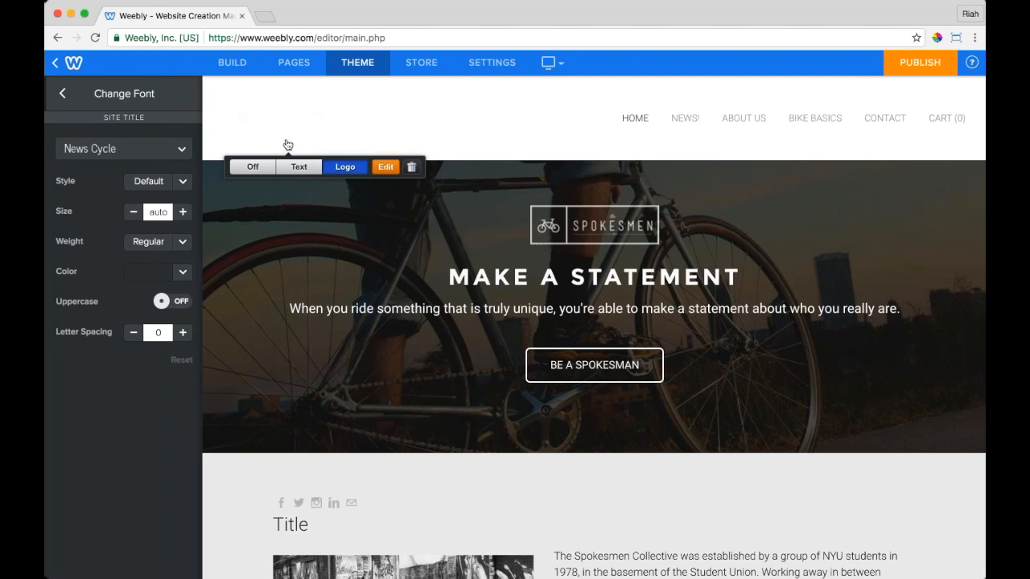
{"action": "left_click", "coordinate": [252, 166]}
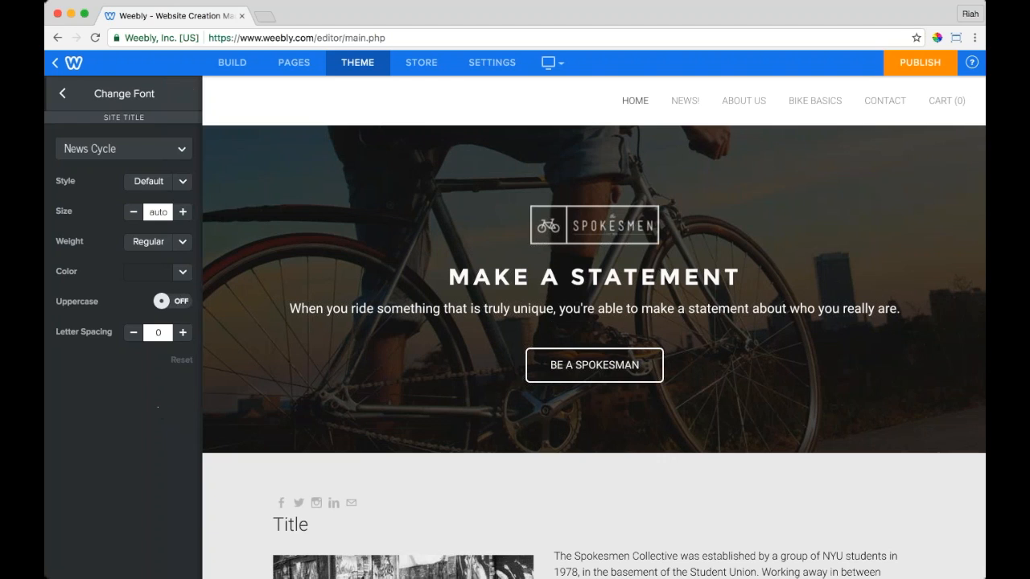
{"action": "left_click", "coordinate": [62, 93]}
{"action": "mouse_move", "coordinate": [264, 103]}
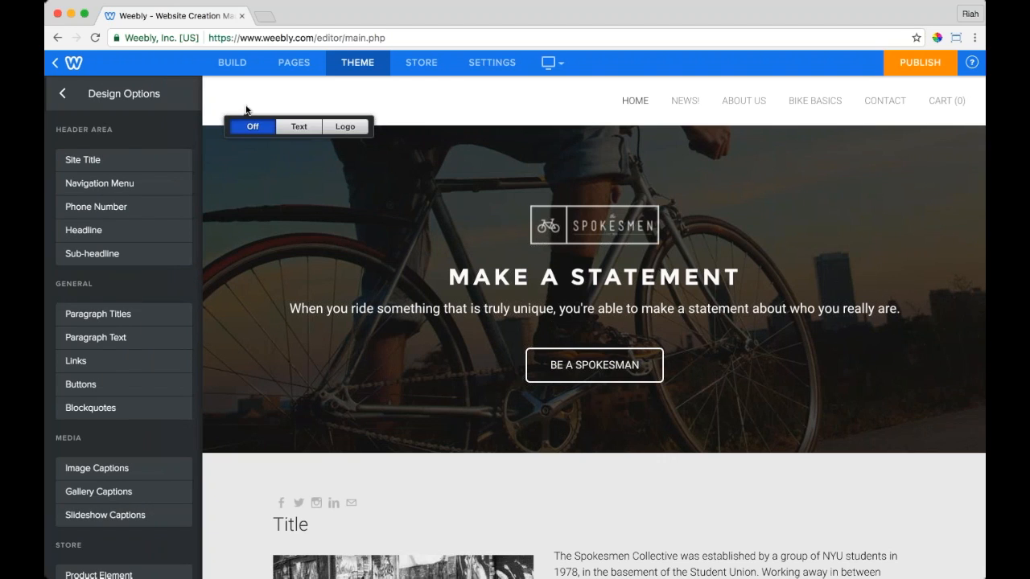
{"action": "left_click", "coordinate": [299, 127]}
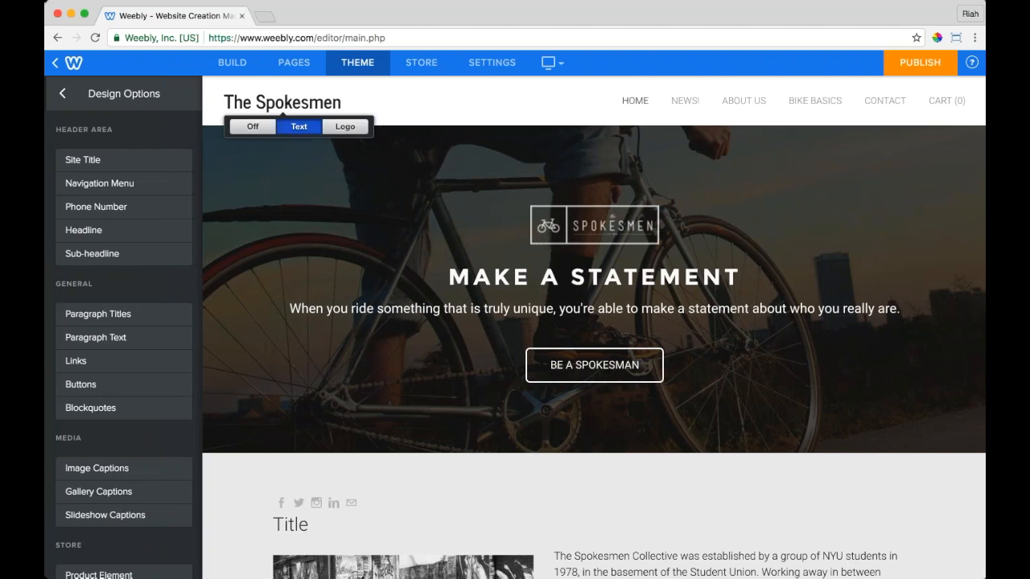
{"action": "left_click", "coordinate": [345, 126]}
{"action": "left_click", "coordinate": [253, 167]}
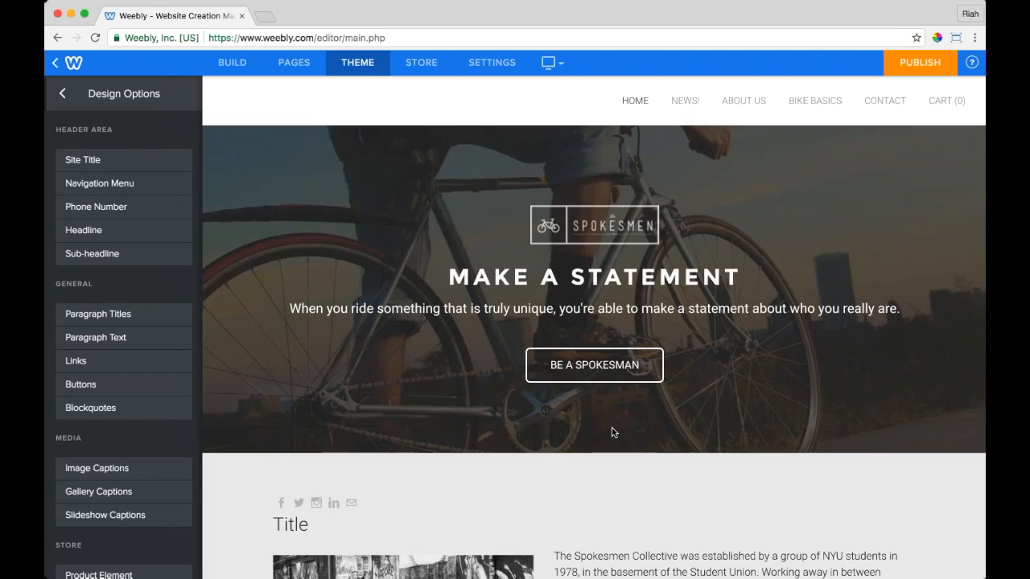
Step: Start replacing the home page header layout and confirm deleting its current contents
{"action": "left_click", "coordinate": [610, 417]}
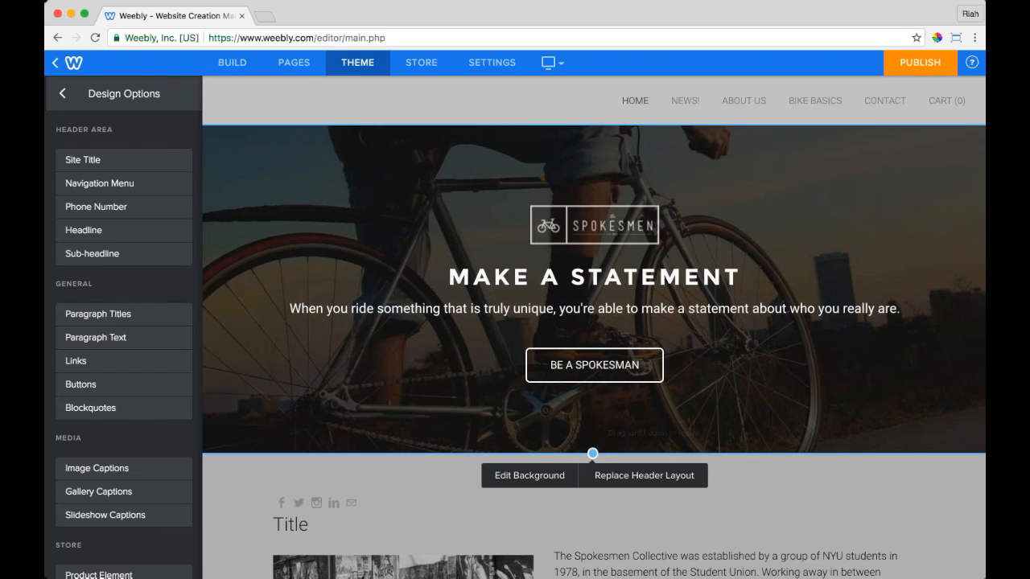
{"action": "left_click", "coordinate": [622, 478]}
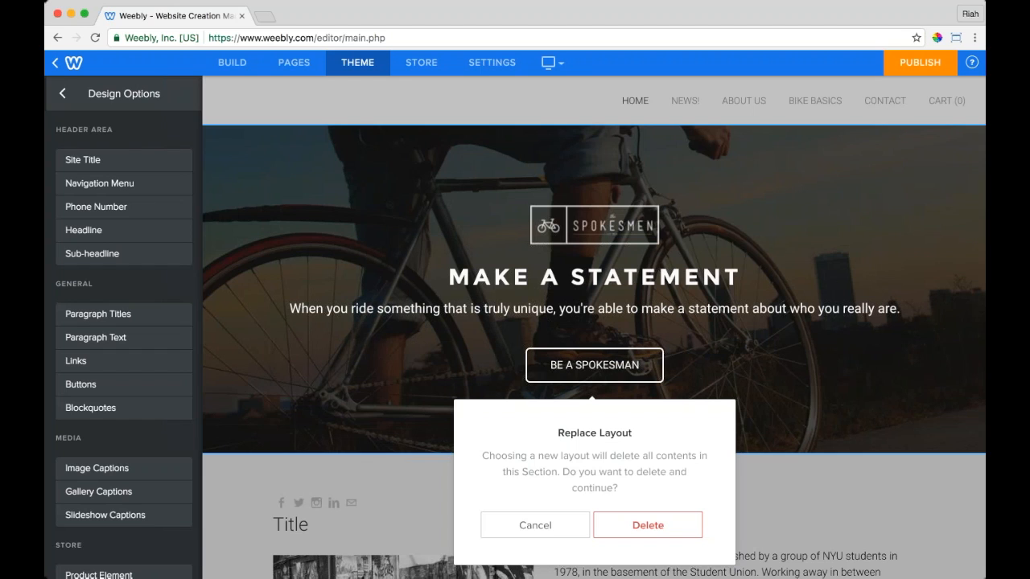
{"action": "left_click", "coordinate": [626, 523]}
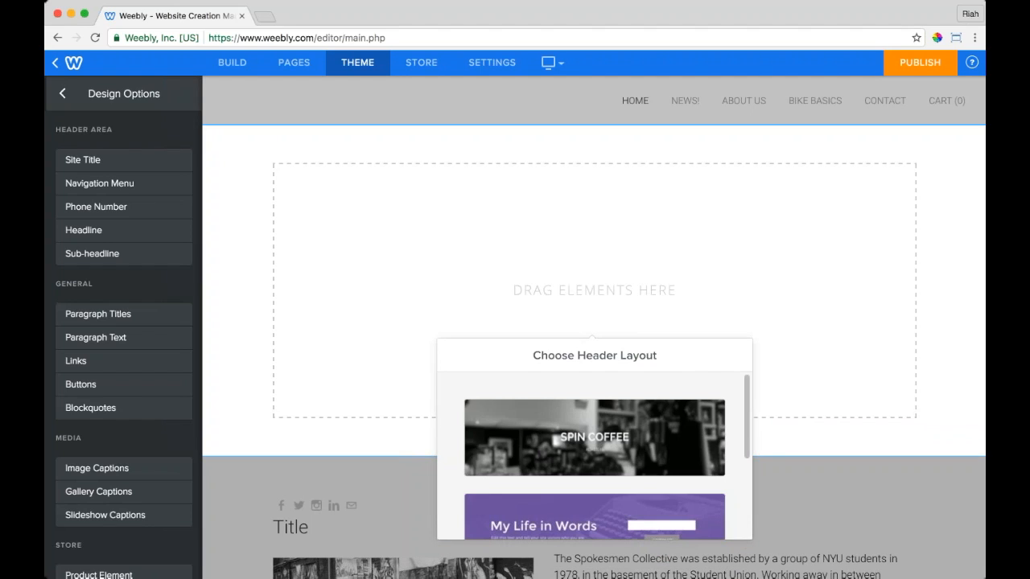
Step: Apply and keep 'The Ferrari of Bikes' header layout, then show the site's page list
{"action": "scroll", "coordinate": [690, 440], "scroll_direction": "down", "scroll_amount": 3}
{"action": "scroll", "coordinate": [689, 441], "scroll_direction": "down", "scroll_amount": 3}
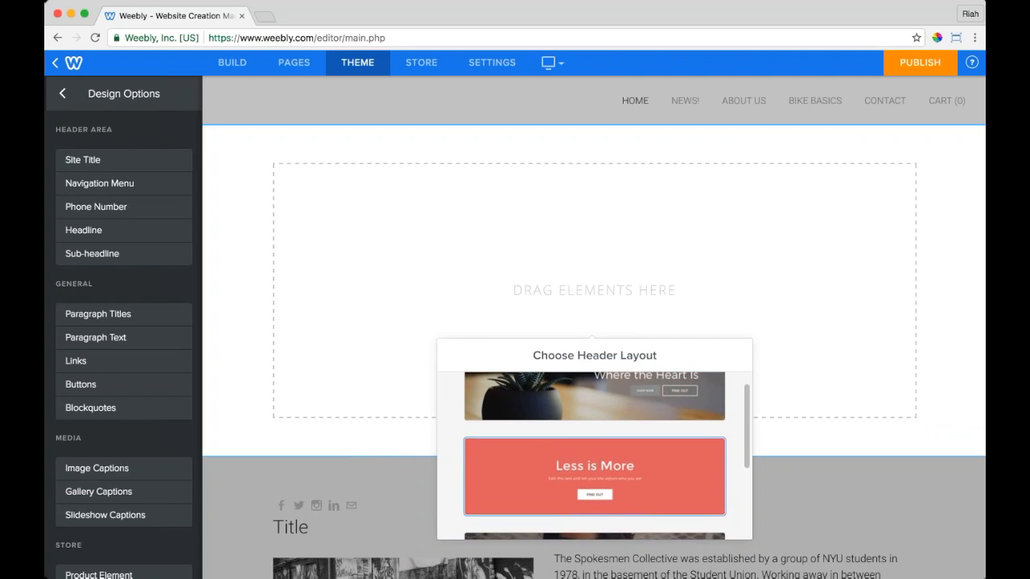
{"action": "scroll", "coordinate": [594, 455], "scroll_direction": "down", "scroll_amount": 1}
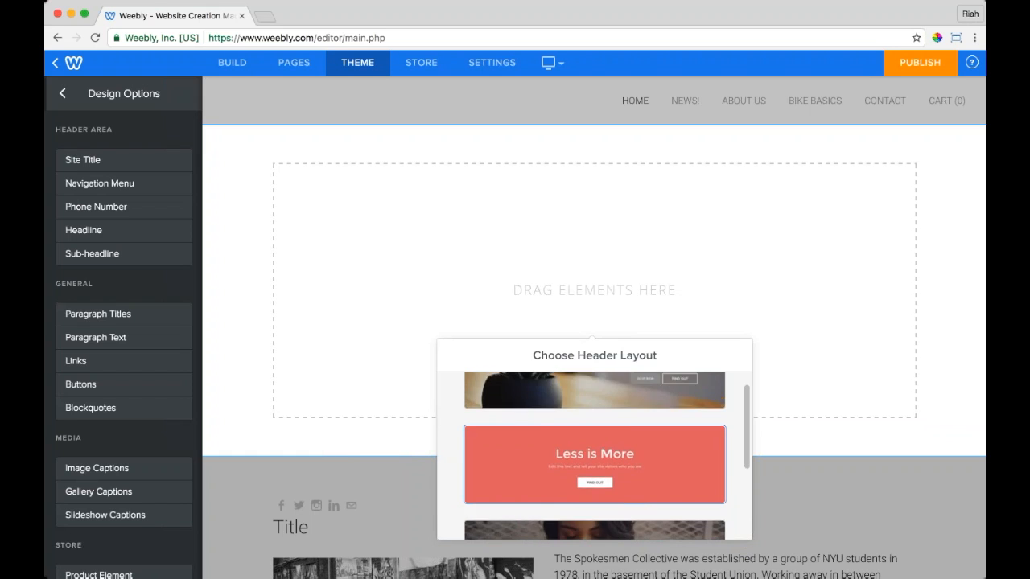
{"action": "scroll", "coordinate": [594, 454], "scroll_direction": "down", "scroll_amount": 5}
{"action": "scroll", "coordinate": [594, 455], "scroll_direction": "down", "scroll_amount": 10}
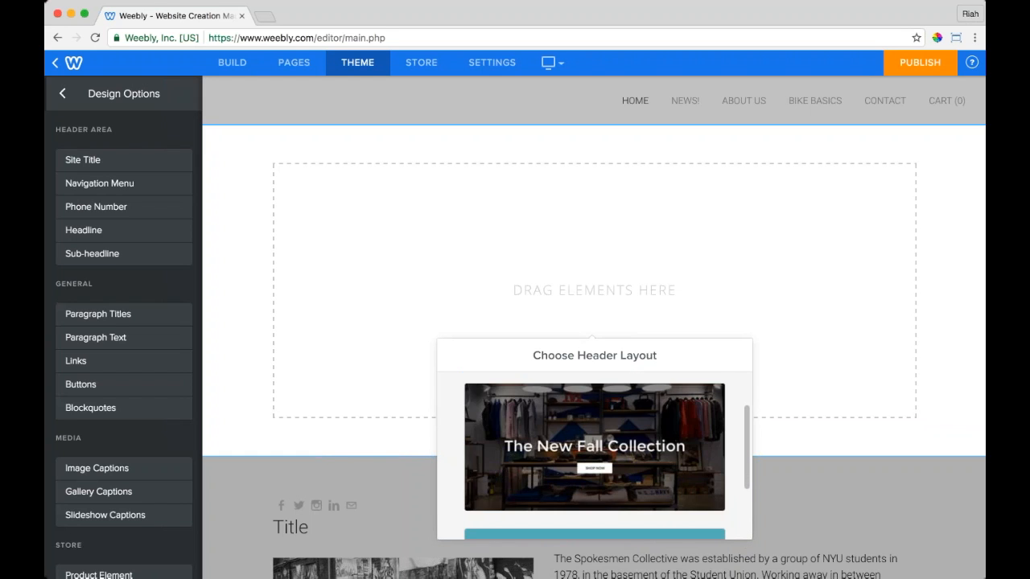
{"action": "scroll", "coordinate": [595, 455], "scroll_direction": "down", "scroll_amount": 10}
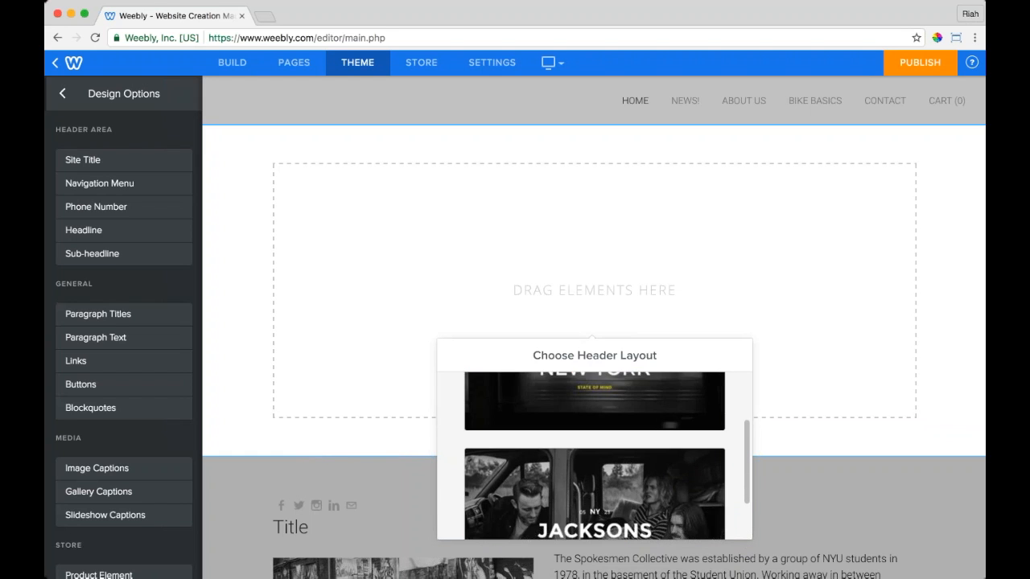
{"action": "scroll", "coordinate": [594, 455], "scroll_direction": "down", "scroll_amount": 10}
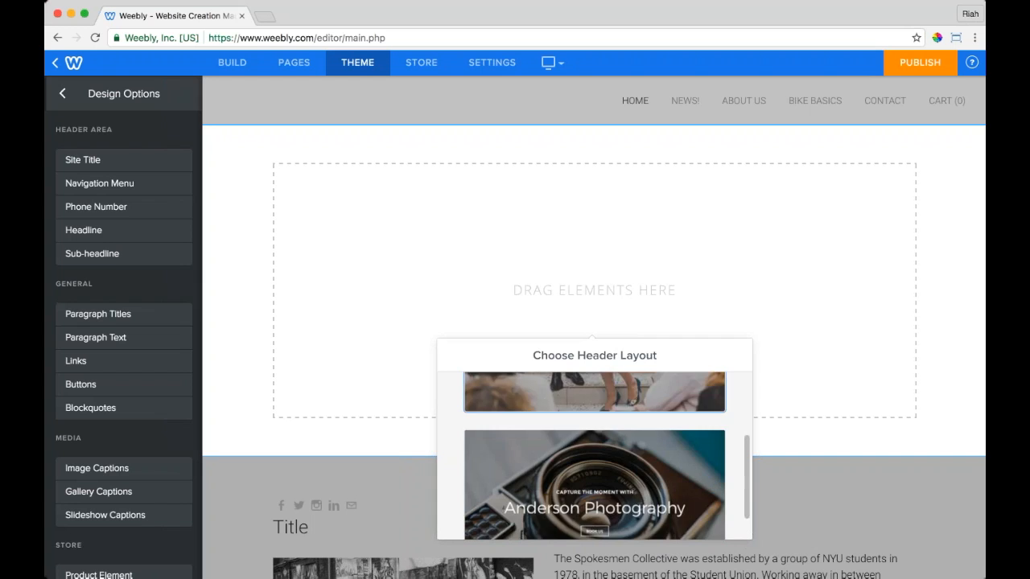
{"action": "scroll", "coordinate": [595, 455], "scroll_direction": "up", "scroll_amount": 10}
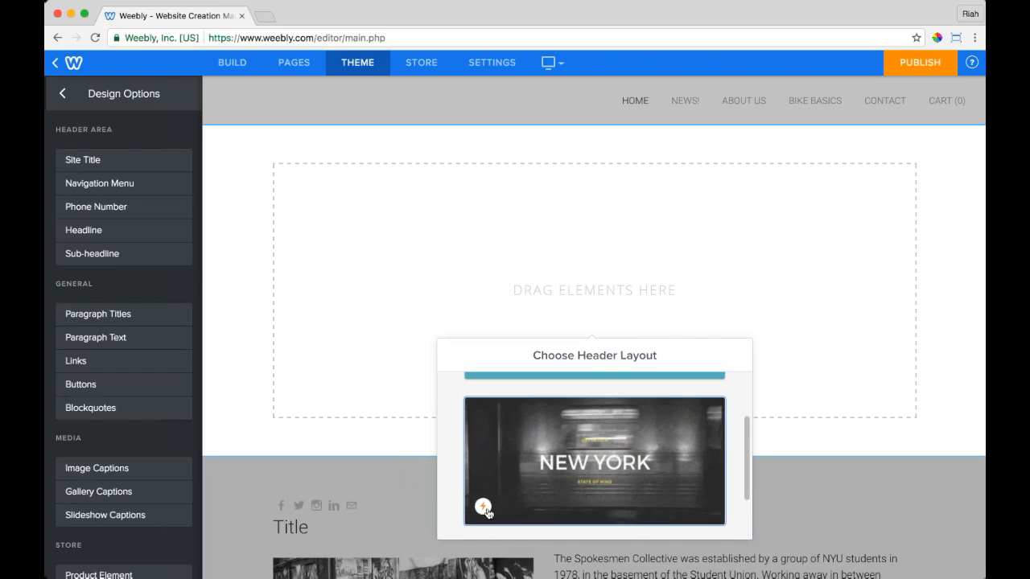
{"action": "scroll", "coordinate": [557, 479], "scroll_direction": "up", "scroll_amount": 2}
{"action": "scroll", "coordinate": [558, 479], "scroll_direction": "up", "scroll_amount": 3}
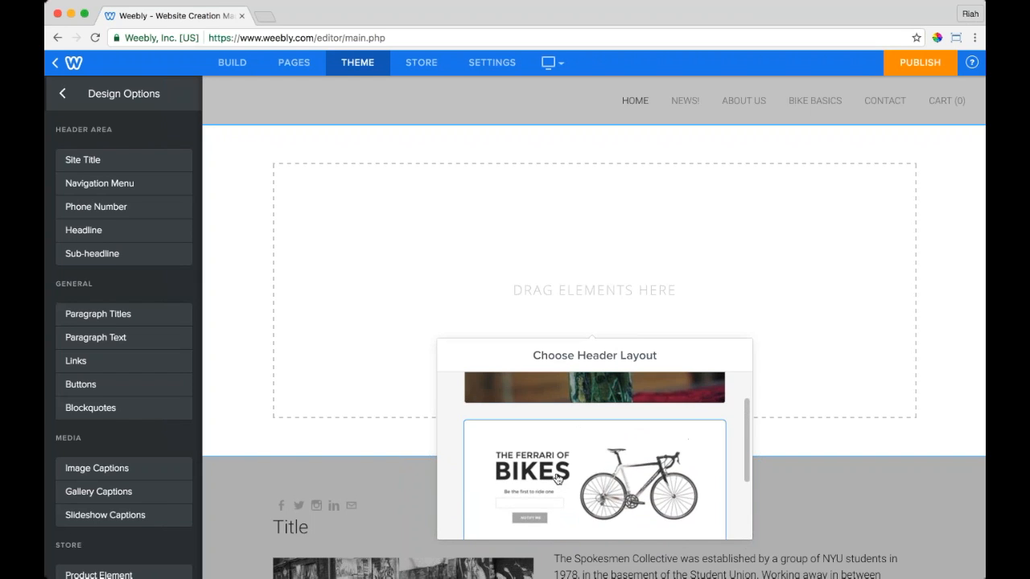
{"action": "left_click", "coordinate": [557, 479]}
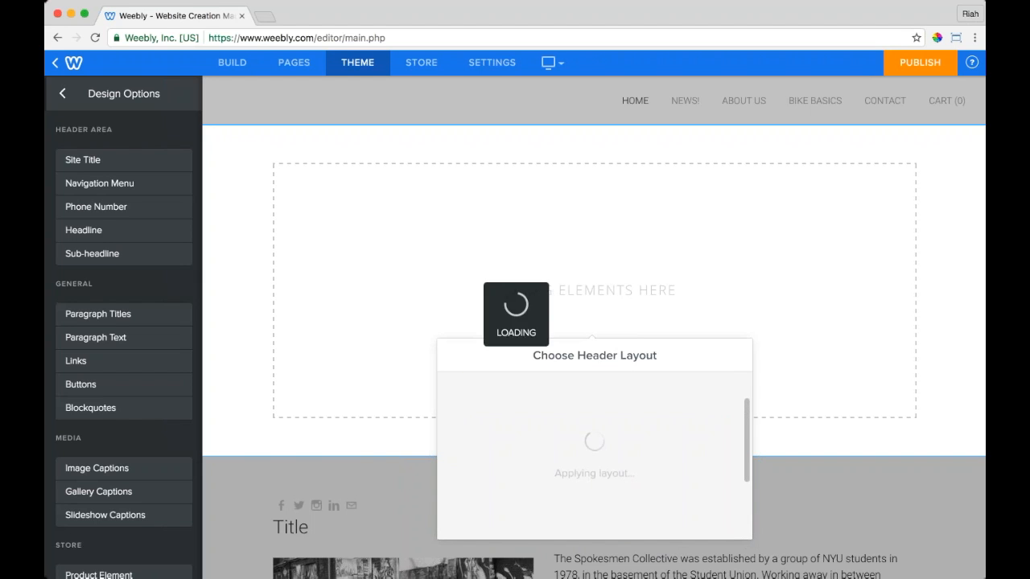
{"action": "left_click", "coordinate": [738, 360]}
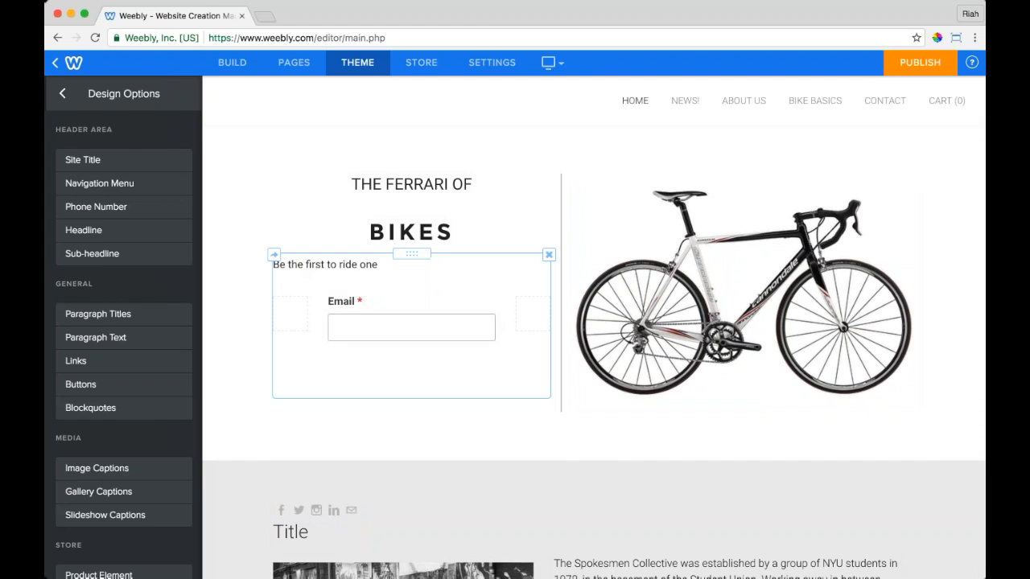
{"action": "left_click", "coordinate": [296, 71]}
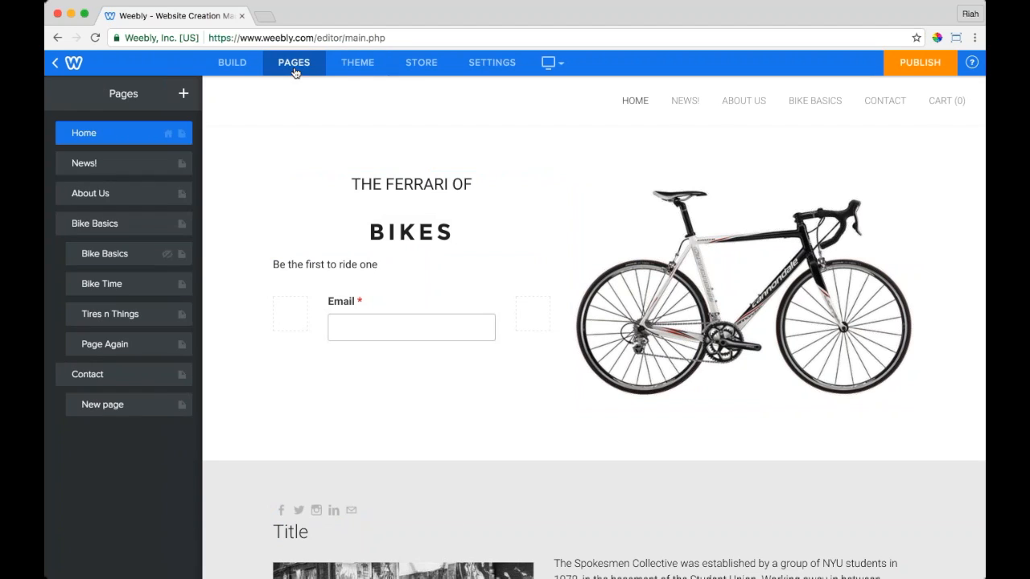
Step: Add a new blog page named 'Bike Talk' with the standard header
{"action": "left_click", "coordinate": [184, 95]}
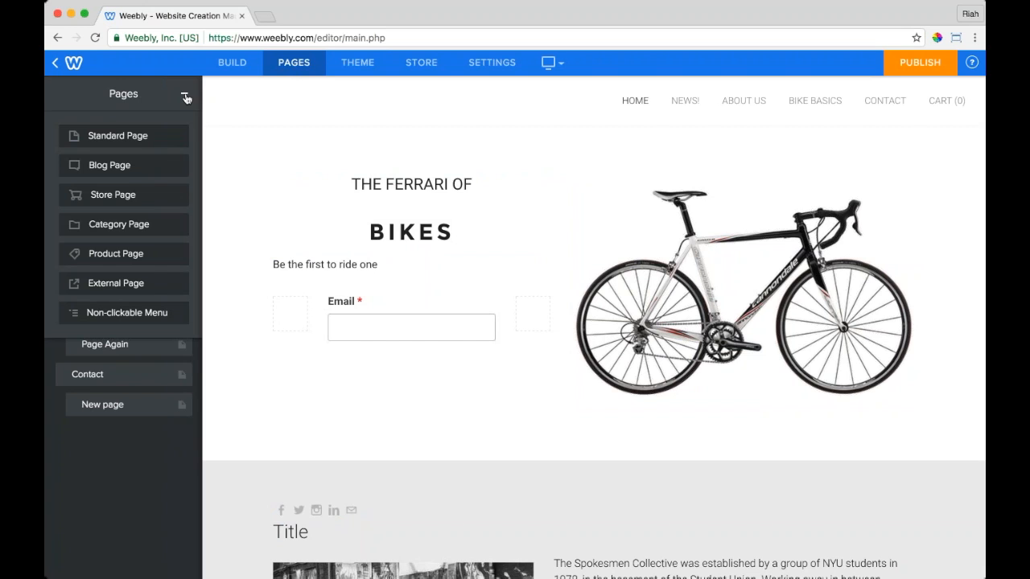
{"action": "left_click", "coordinate": [112, 165]}
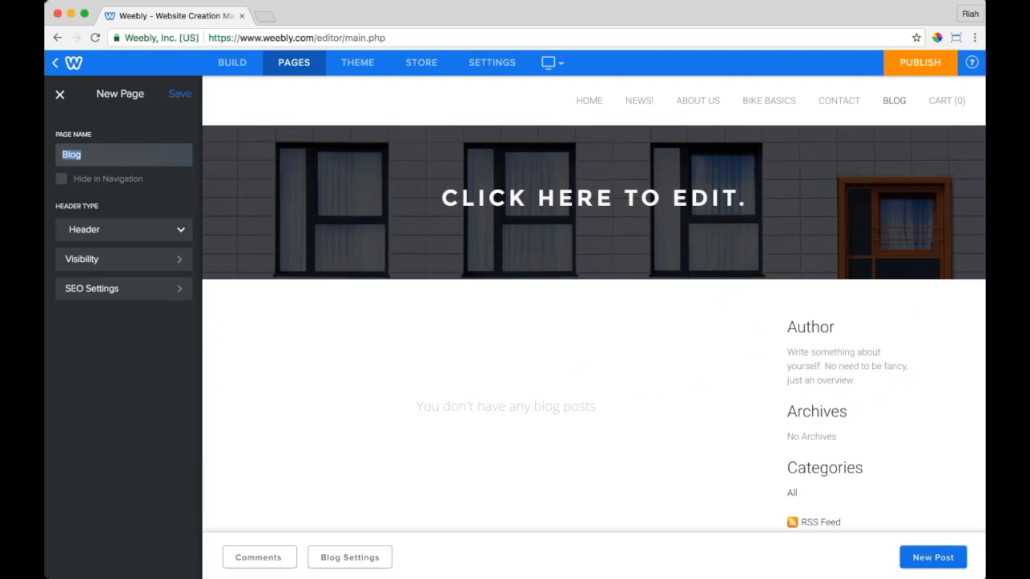
{"action": "left_click", "coordinate": [83, 155]}
{"action": "left_click_drag", "start_coordinate": [83, 155], "coordinate": [67, 155]}
{"action": "type", "text": "ike Talk"}
{"action": "left_click", "coordinate": [100, 230]}
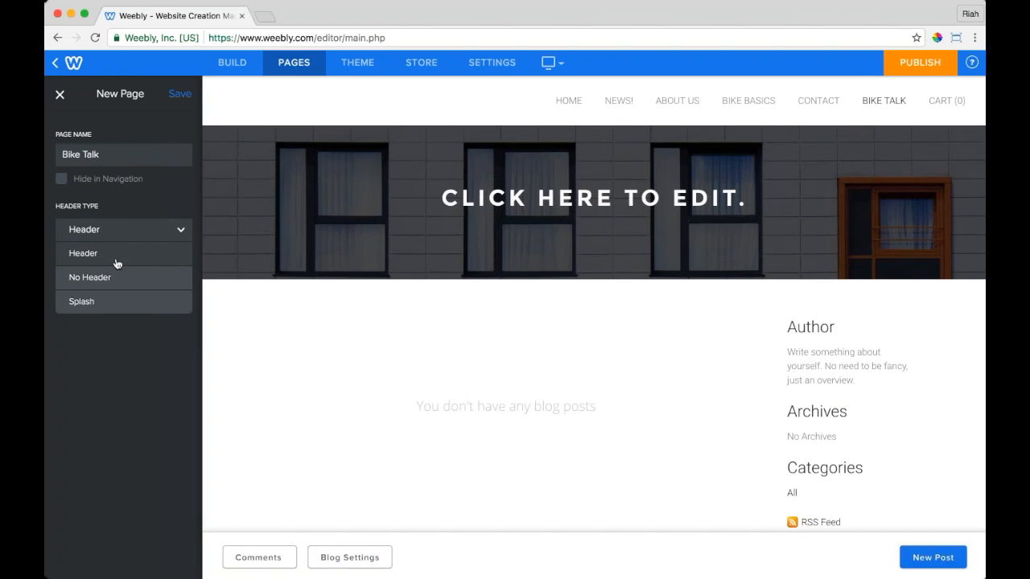
{"action": "left_click", "coordinate": [179, 233]}
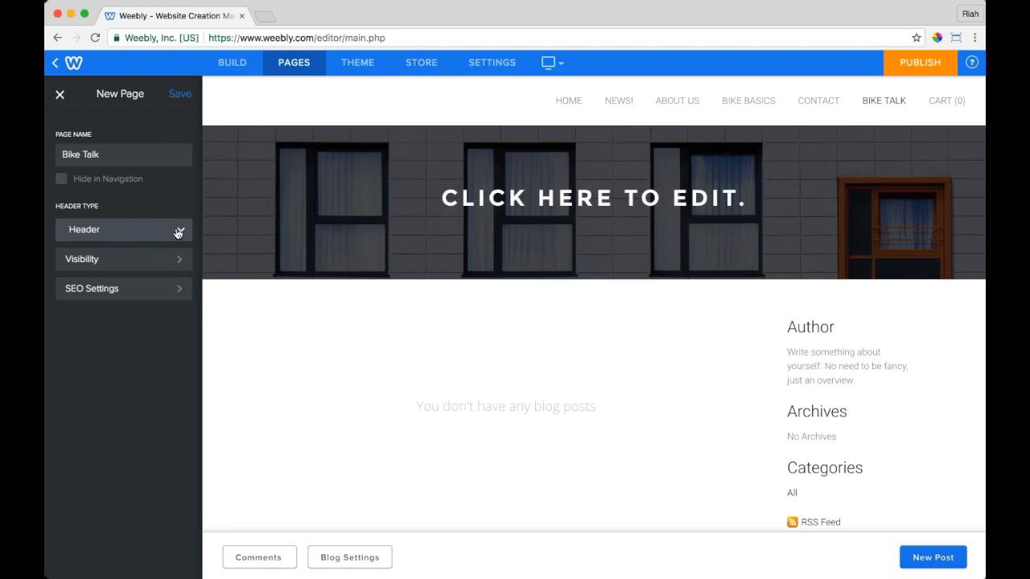
Step: Save the Bike Talk page and position it right after About Us
{"action": "left_click", "coordinate": [179, 94]}
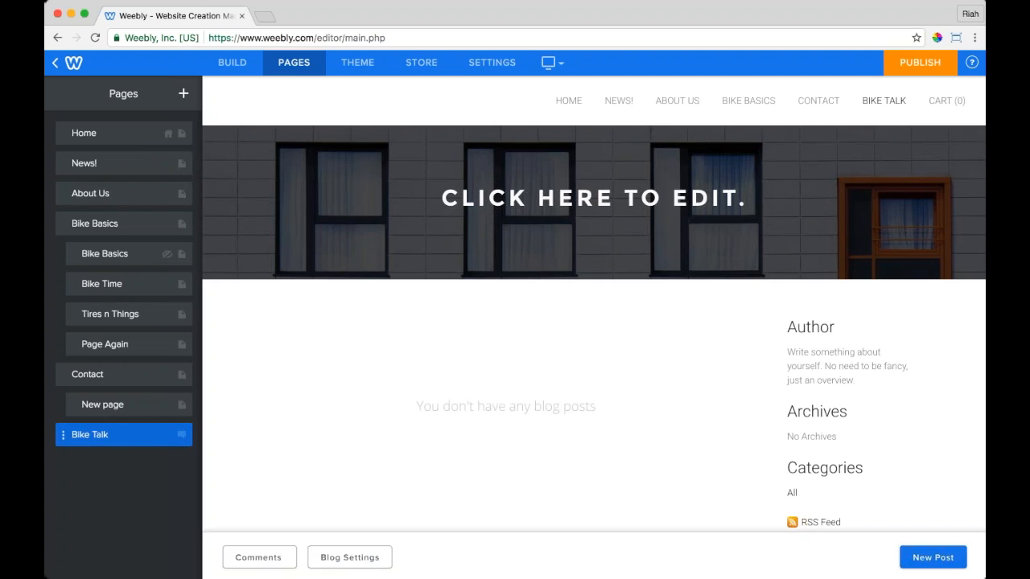
{"action": "left_click_drag", "start_coordinate": [62, 434], "coordinate": [59, 223]}
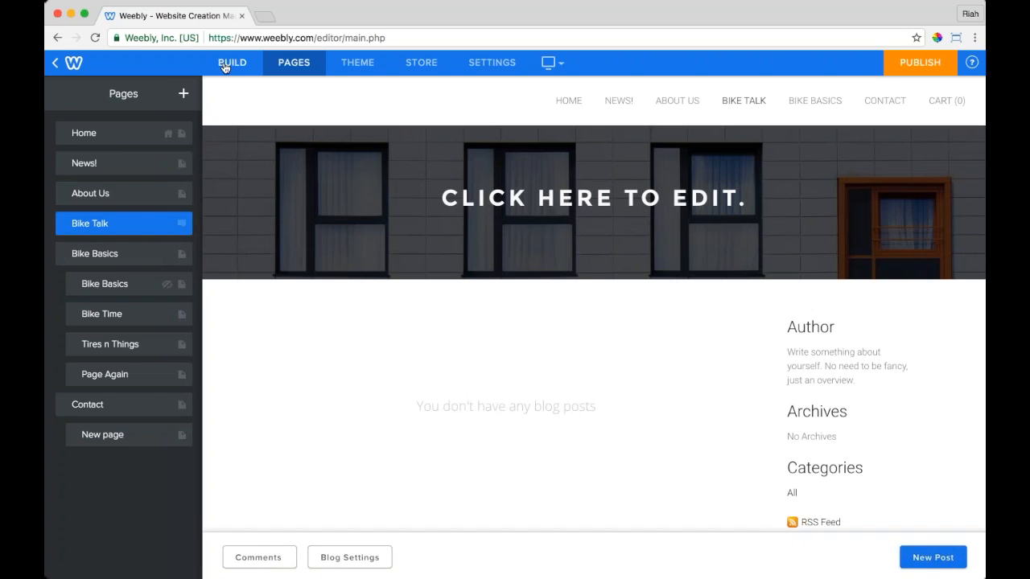
{"action": "left_click", "coordinate": [225, 62]}
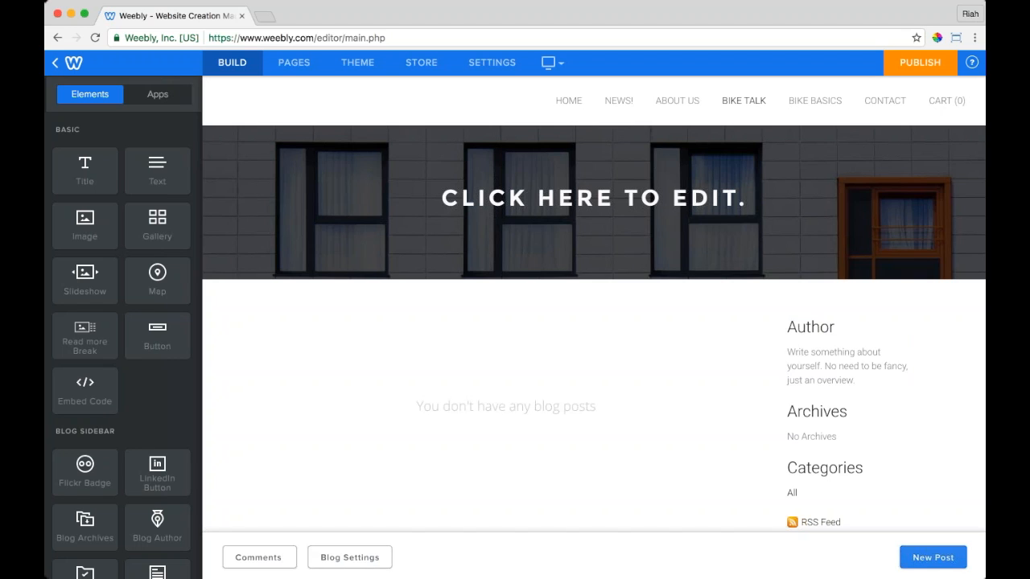
Step: Start a new blog post titled 'Blog Post #1!'
{"action": "left_click", "coordinate": [933, 557]}
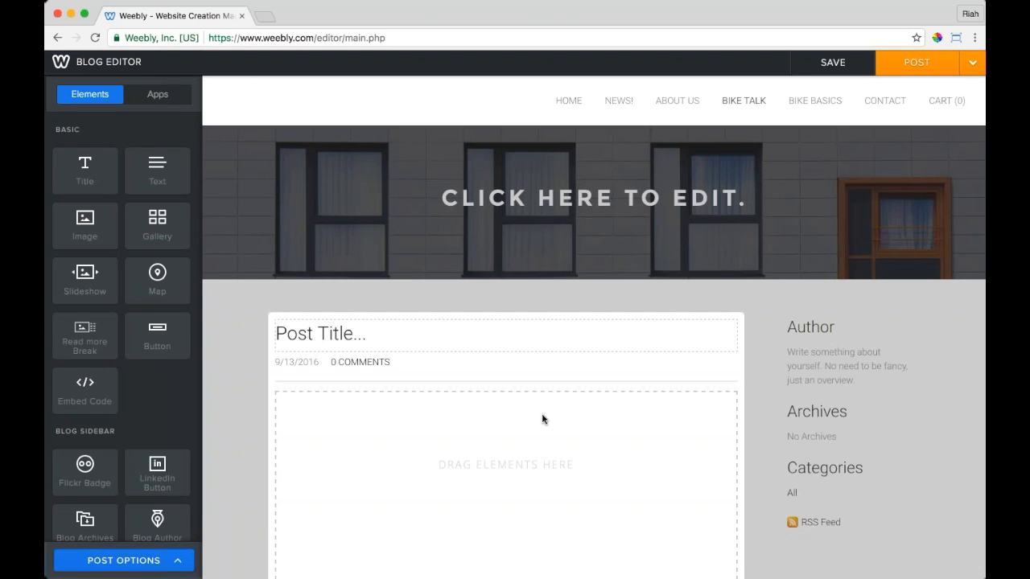
{"action": "left_click", "coordinate": [325, 334]}
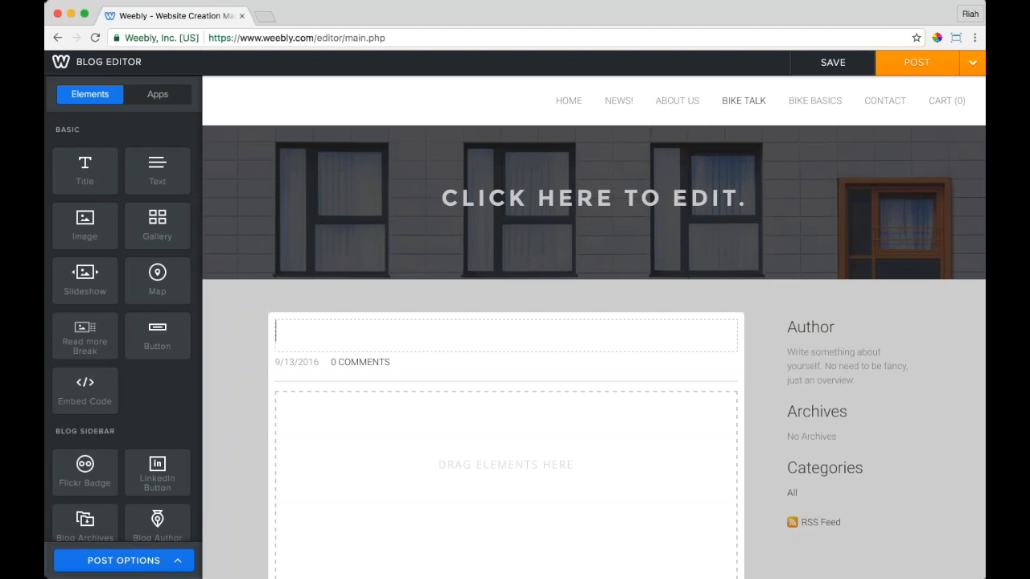
{"action": "type", "text": "Blog Post #1~"}
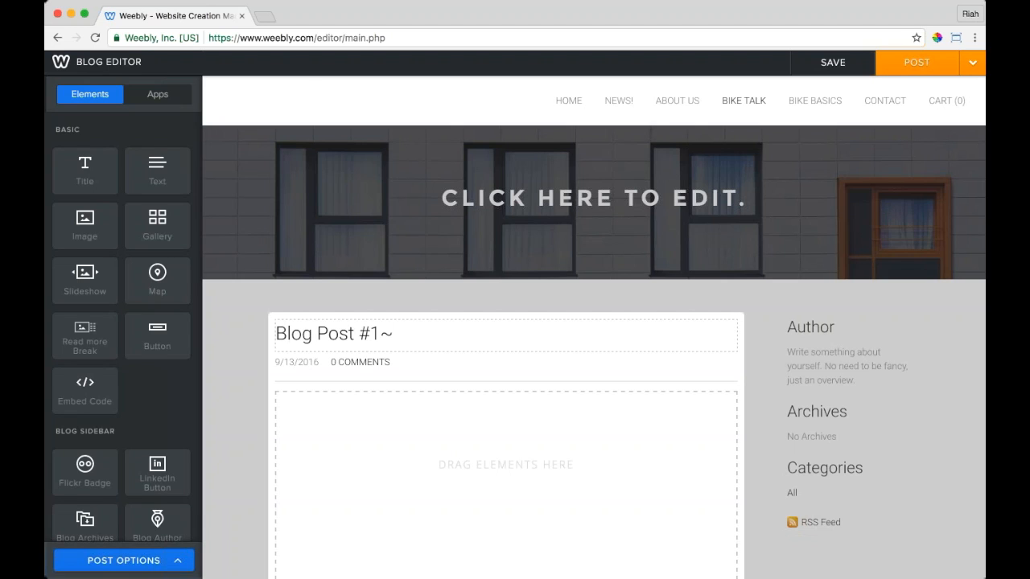
{"action": "key", "text": "BackSpace"}
{"action": "type", "text": "!"}
Step: Add text, heading and image blocks, with the empty image beside the text 'This is my blog!'
{"action": "left_click_drag", "start_coordinate": [161, 164], "coordinate": [490, 402]}
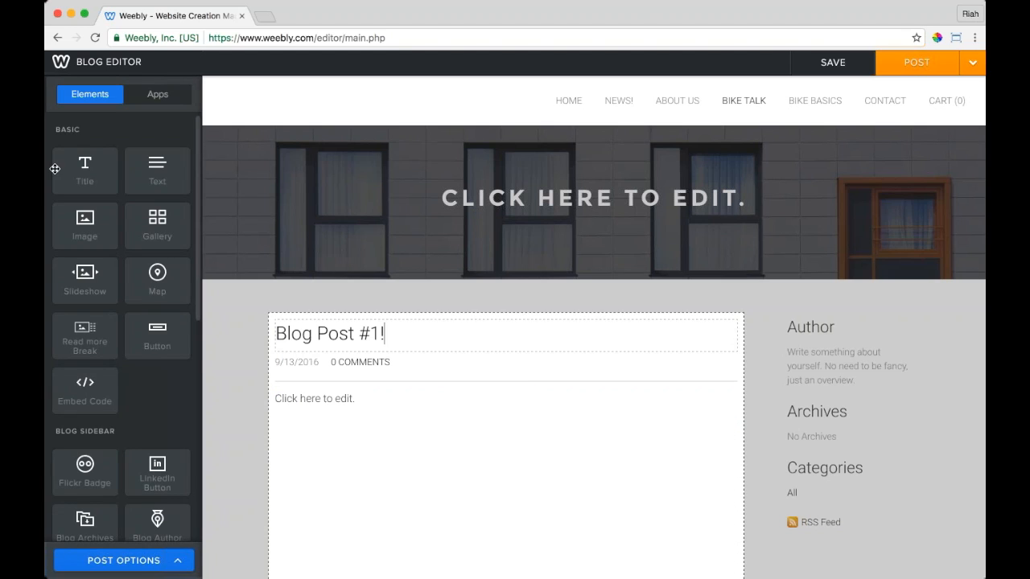
{"action": "left_click_drag", "start_coordinate": [77, 169], "coordinate": [511, 391]}
{"action": "left_click_drag", "start_coordinate": [84, 221], "coordinate": [506, 439]}
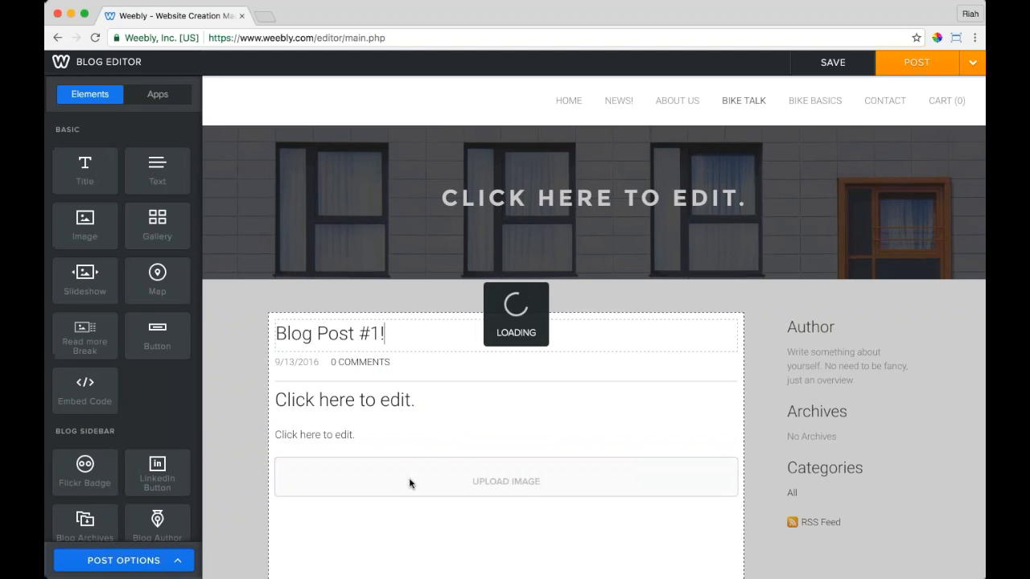
{"action": "left_click", "coordinate": [508, 486]}
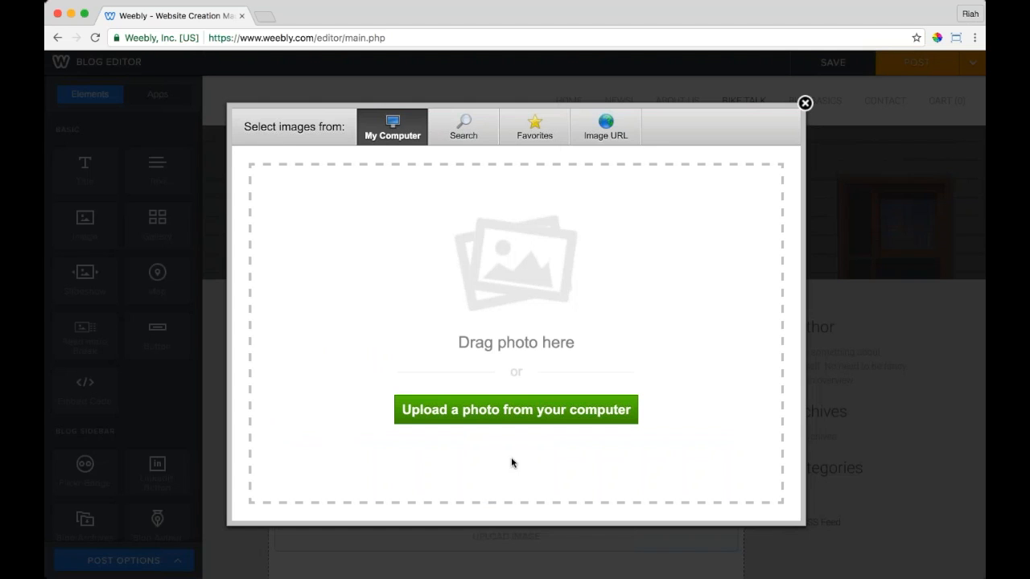
{"action": "left_click", "coordinate": [805, 103]}
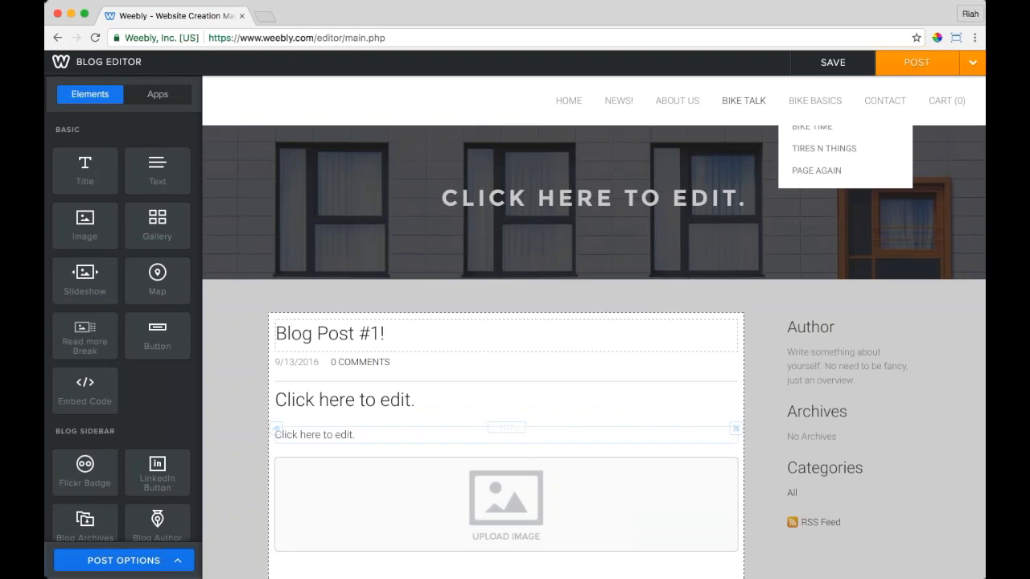
{"action": "mouse_move", "coordinate": [506, 458]}
{"action": "left_mouse_down"}
{"action": "mouse_move", "coordinate": [405, 459]}
{"action": "mouse_move", "coordinate": [275, 435]}
{"action": "left_mouse_up"}
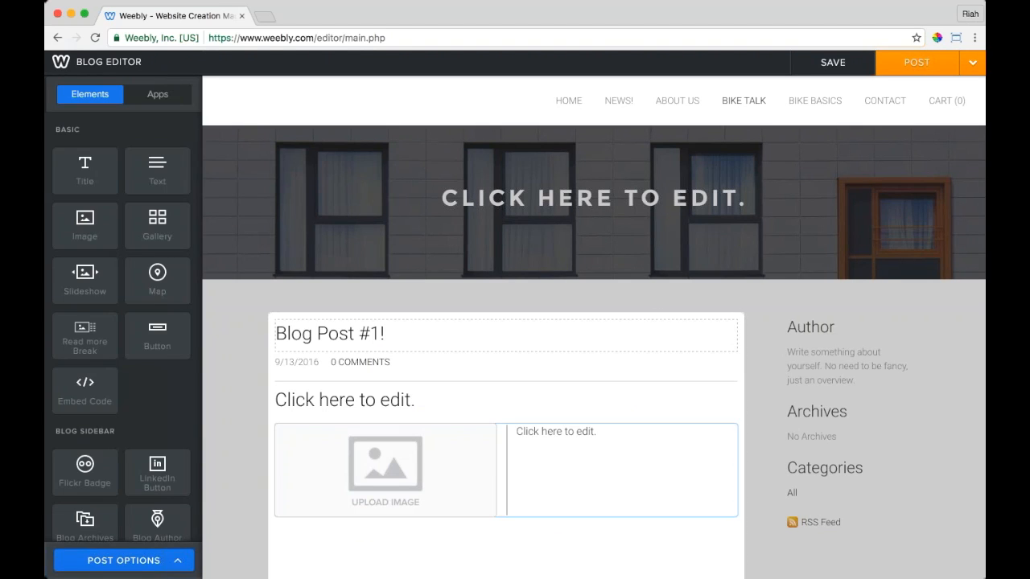
{"action": "left_click", "coordinate": [547, 436]}
{"action": "type", "text": "This is"}
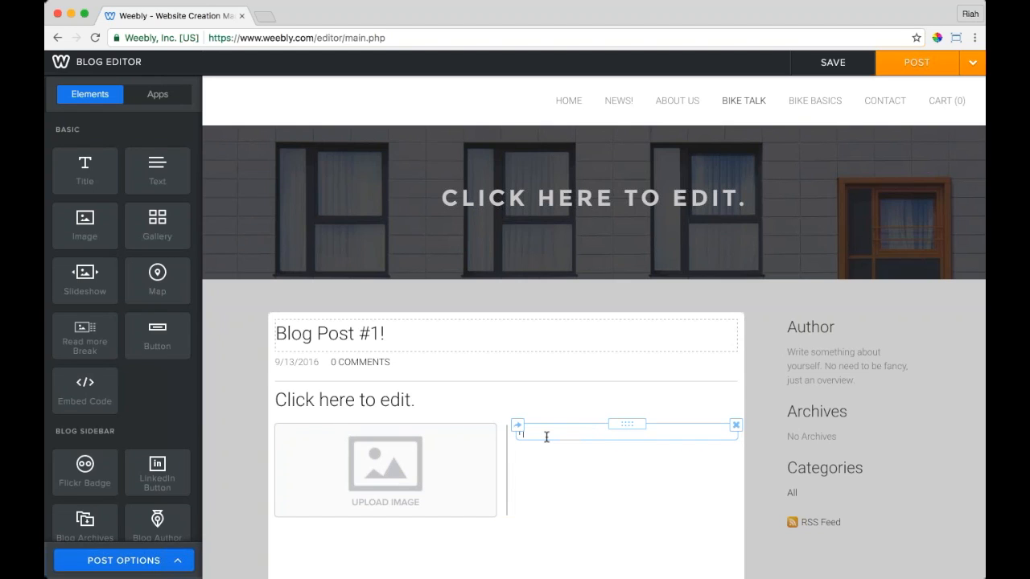
{"action": "type", "text": " my blog!"}
Step: Fill the post image with a free rabbit photo found by searching 'bunny'
{"action": "left_click", "coordinate": [425, 475]}
{"action": "left_click", "coordinate": [476, 129]}
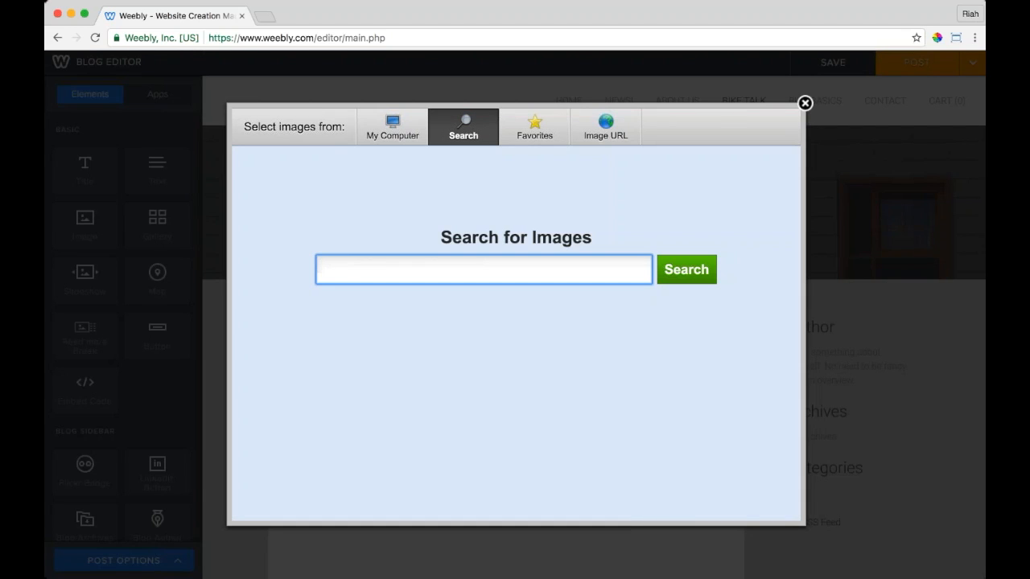
{"action": "type", "text": "bunny"}
{"action": "key", "text": "Return"}
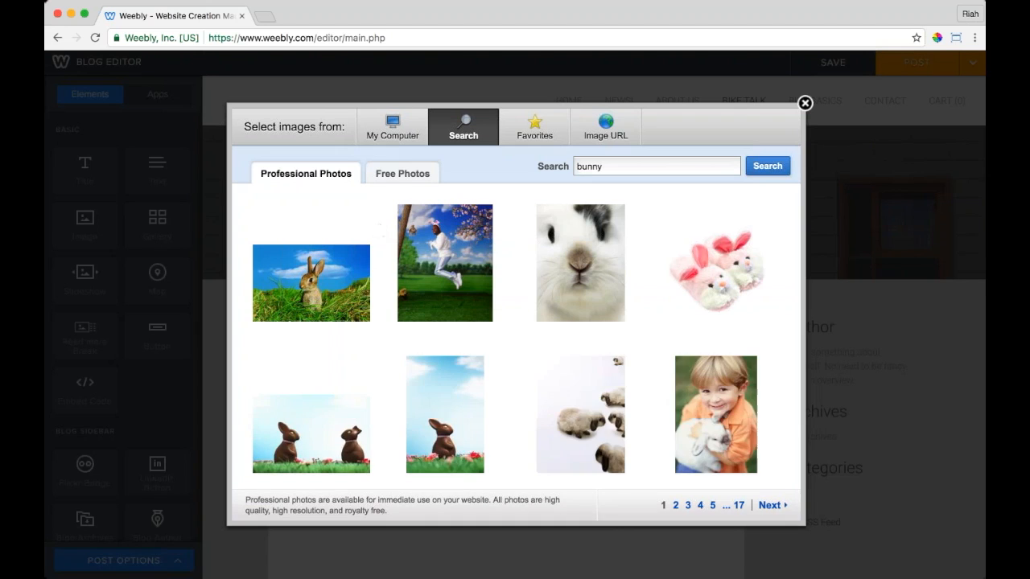
{"action": "left_click", "coordinate": [396, 180]}
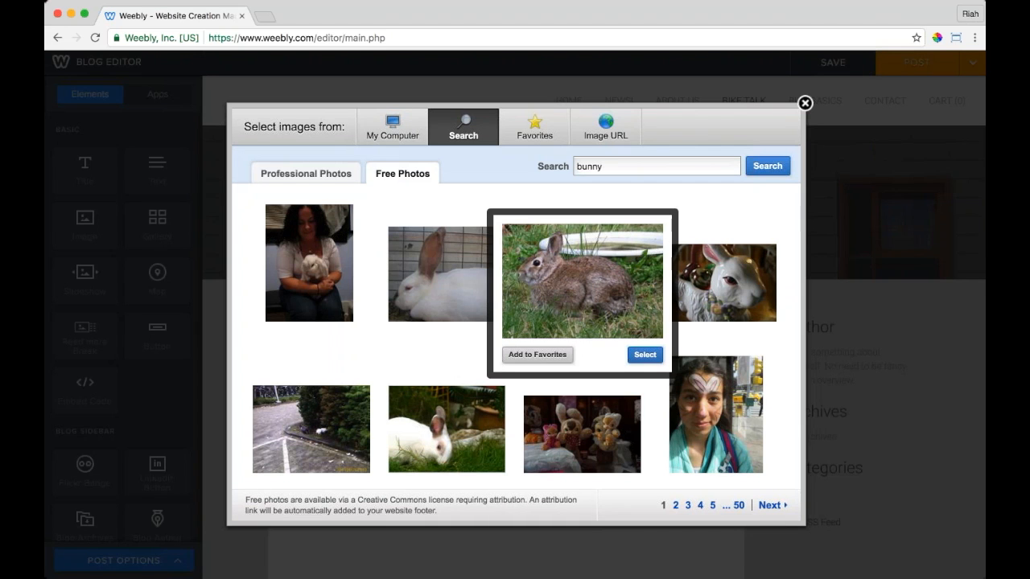
{"action": "left_click", "coordinate": [645, 354]}
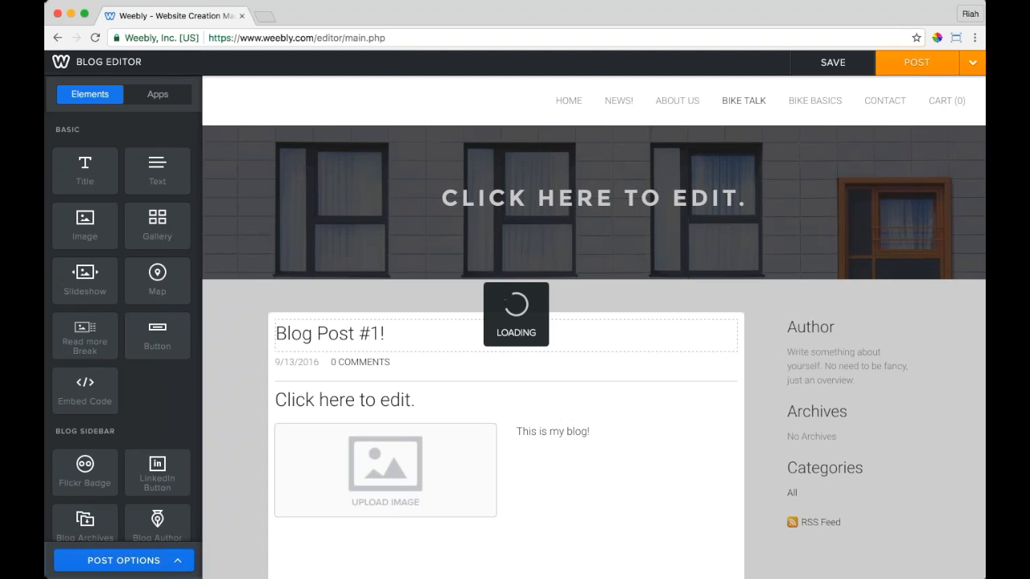
Step: Change the heading to 'Blog Post what what' and bring up the post options
{"action": "scroll", "coordinate": [402, 400], "scroll_direction": "down", "scroll_amount": 2}
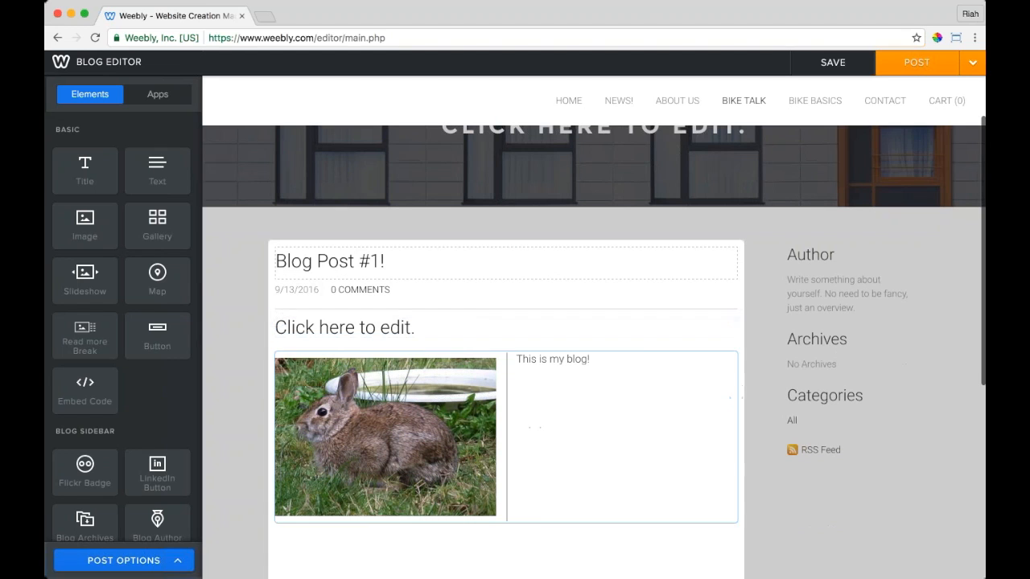
{"action": "double_click", "coordinate": [396, 328]}
{"action": "triple_click", "coordinate": [402, 328]}
{"action": "type", "text": "B"}
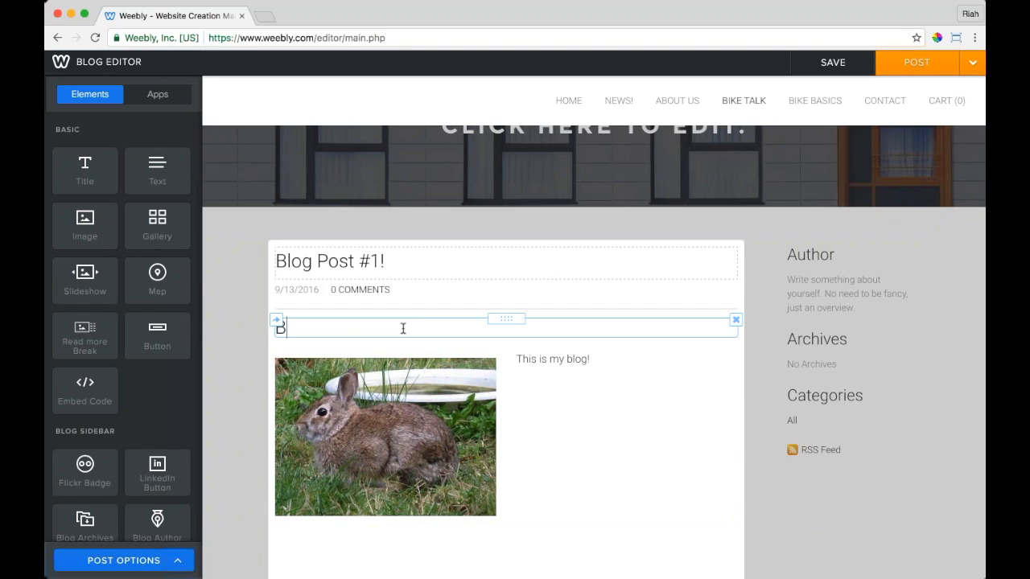
{"action": "type", "text": "log Post what what"}
{"action": "left_click", "coordinate": [248, 395]}
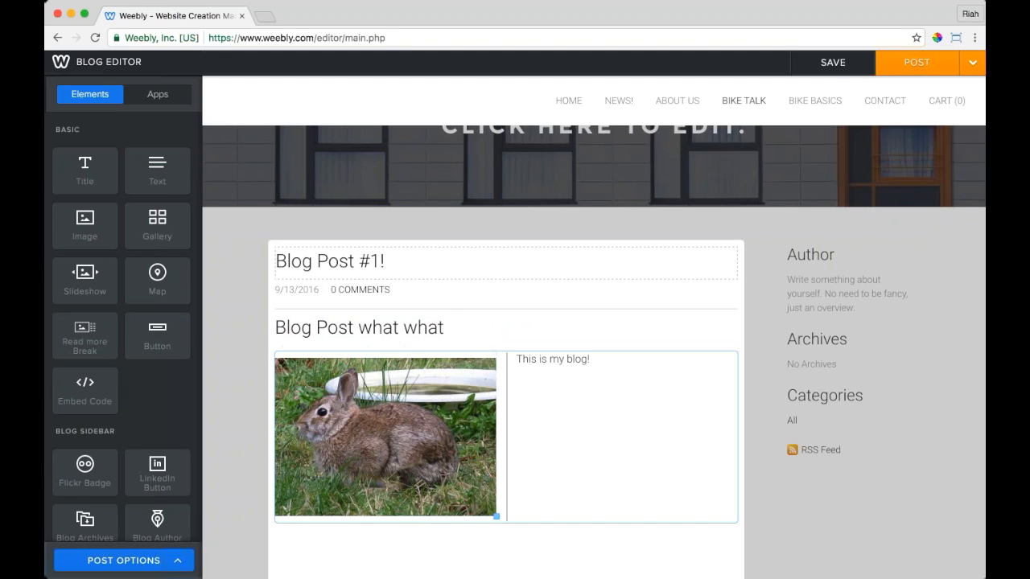
{"action": "left_click", "coordinate": [180, 562]}
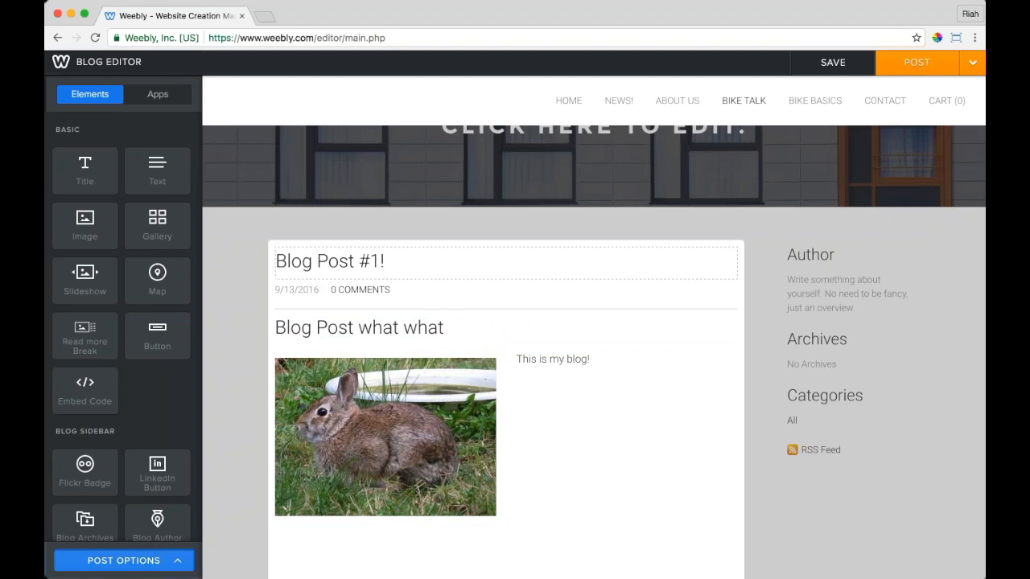
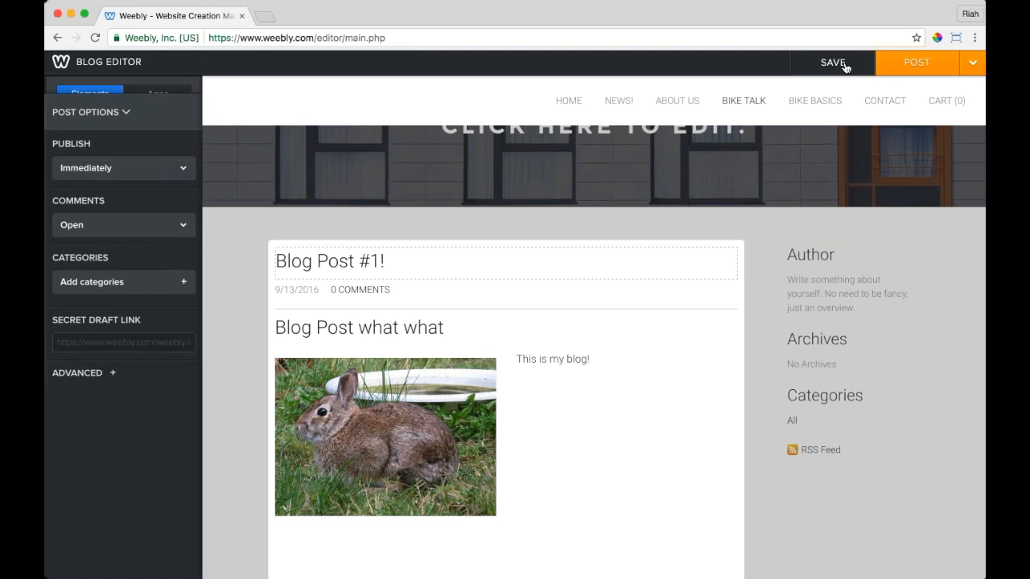
Step: Schedule the post to publish on September 20, 2016 at 12:00 pm
{"action": "left_click", "coordinate": [976, 65]}
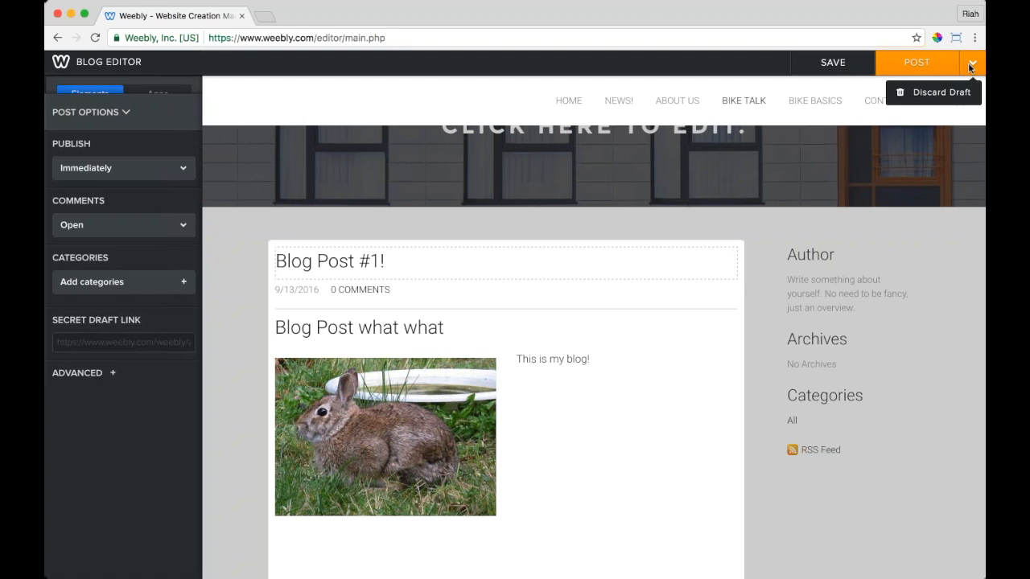
{"action": "left_click", "coordinate": [142, 165]}
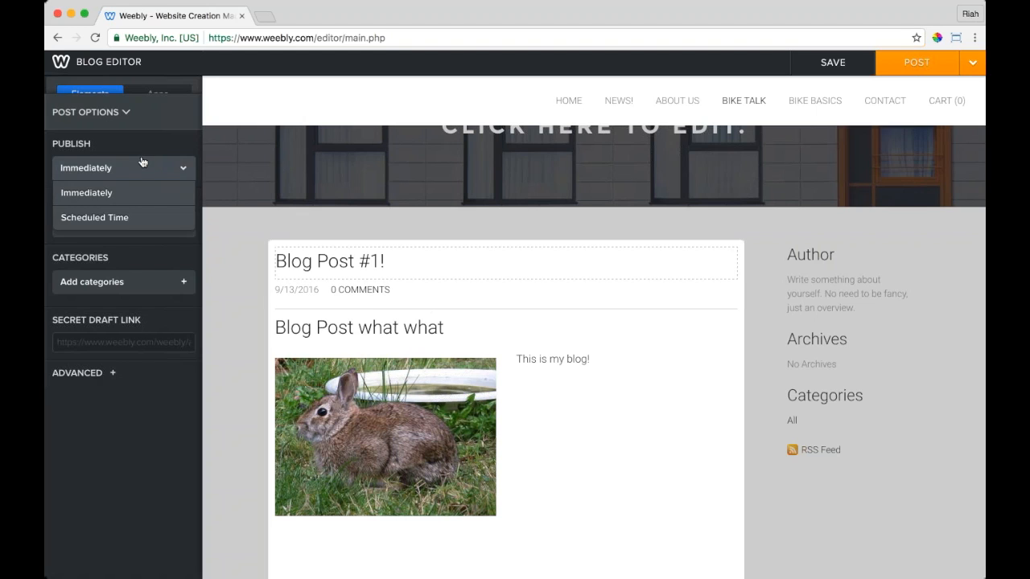
{"action": "left_click", "coordinate": [114, 214]}
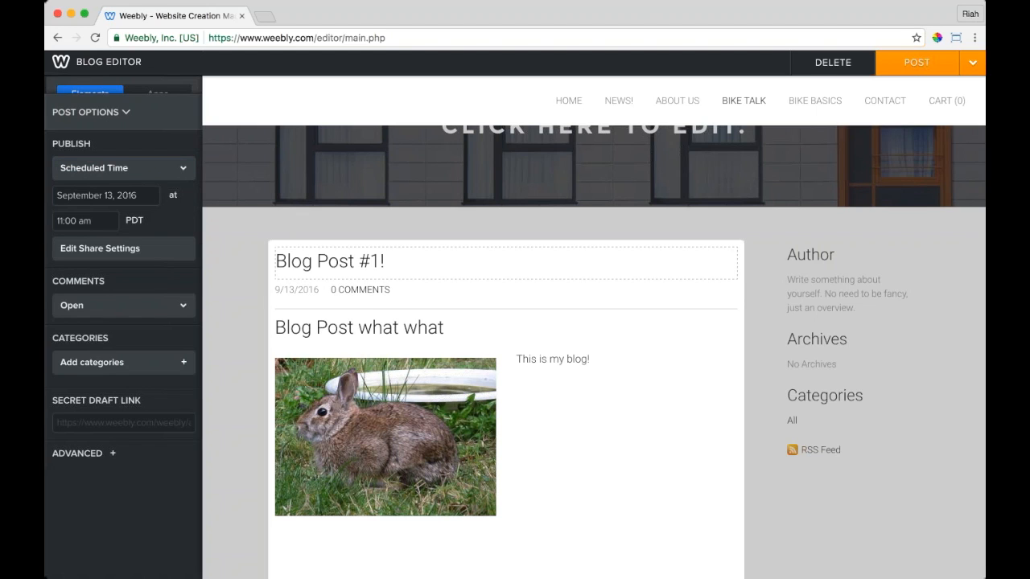
{"action": "left_click", "coordinate": [101, 195]}
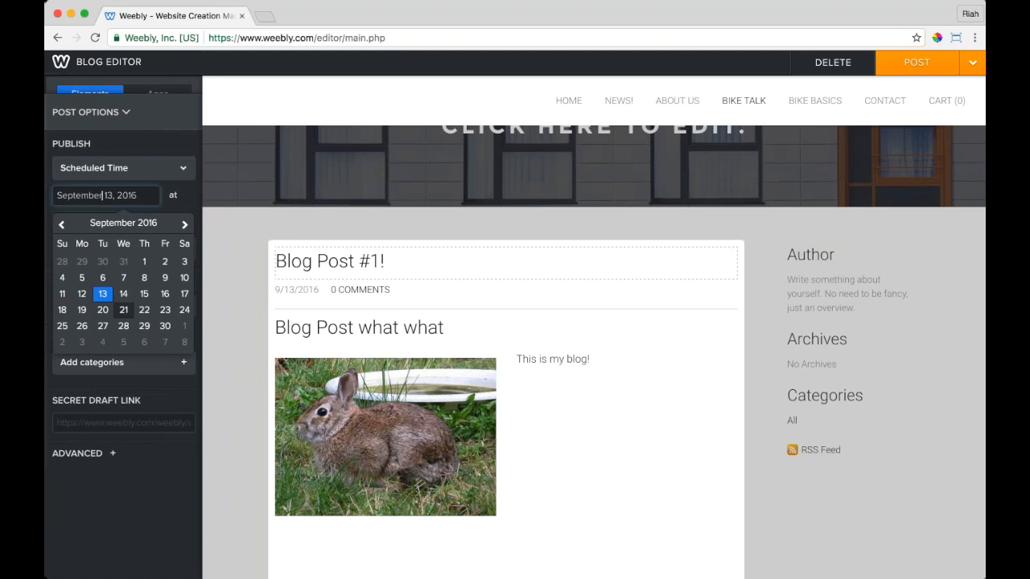
{"action": "left_click", "coordinate": [103, 310]}
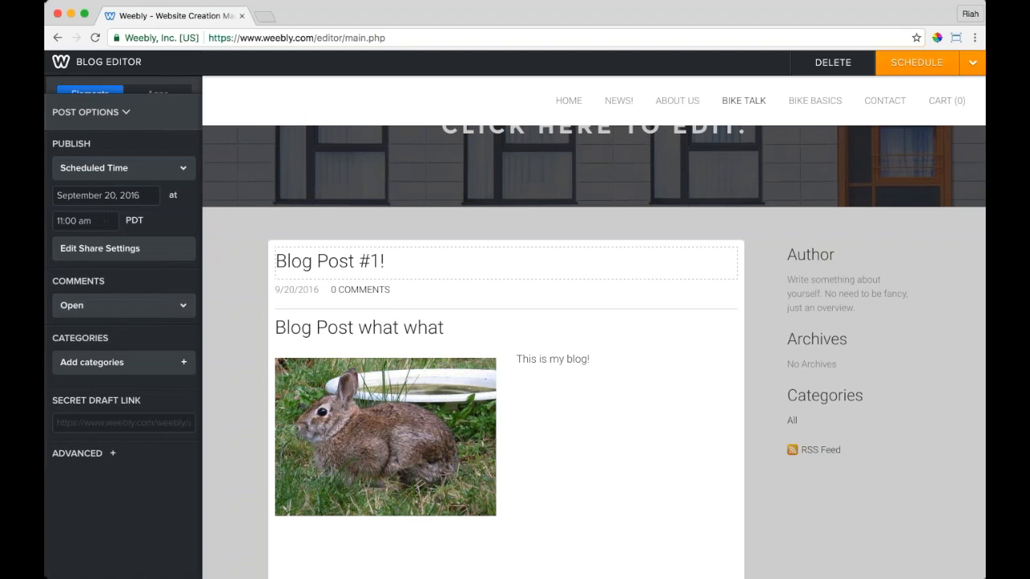
{"action": "left_click", "coordinate": [80, 221]}
{"action": "left_click", "coordinate": [72, 292]}
Step: Review the post's share settings and cancel, leaving Facebook and Twitter sharing off
{"action": "left_click", "coordinate": [105, 248]}
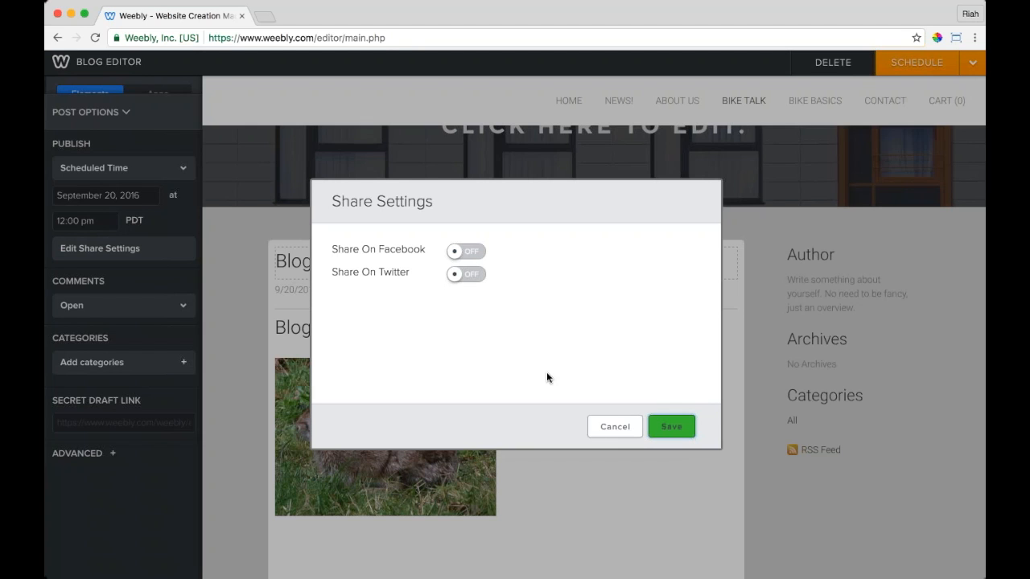
{"action": "left_click", "coordinate": [615, 427]}
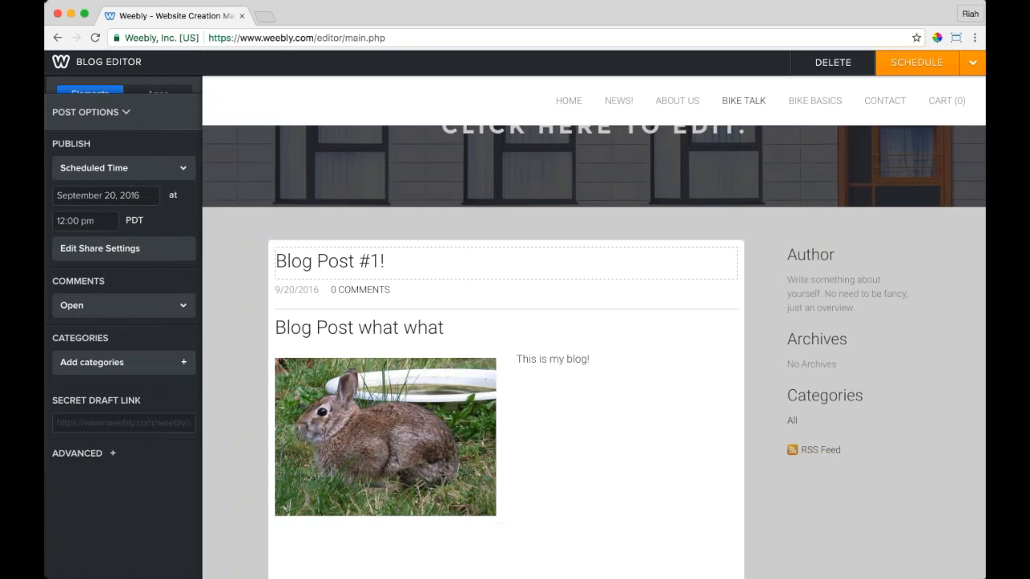
{"action": "left_click", "coordinate": [147, 316]}
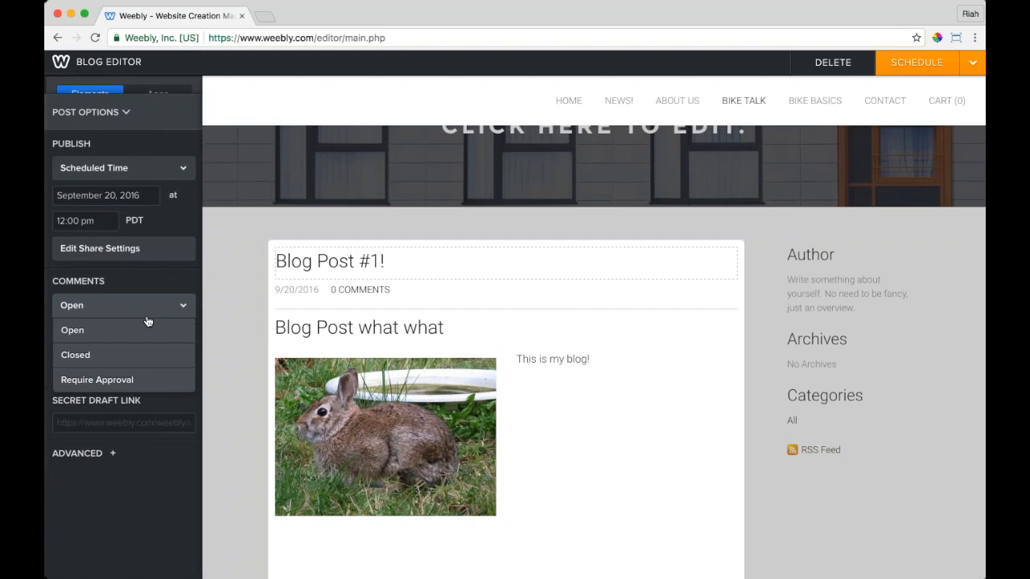
Step: Keep comments open and tag the post with new categories 'bunnies' and 'bikes'
{"action": "left_click", "coordinate": [150, 315]}
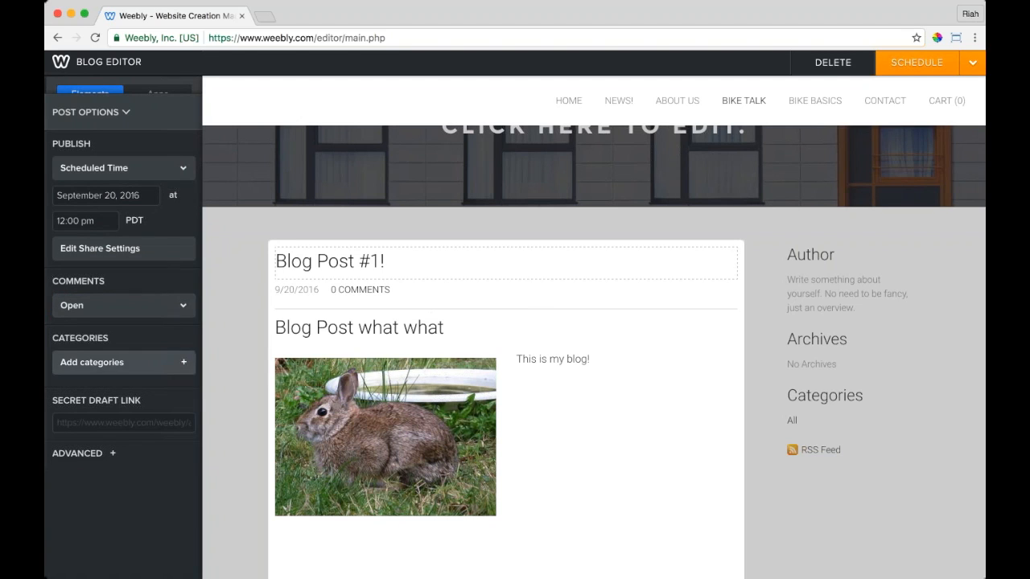
{"action": "left_click", "coordinate": [121, 362]}
{"action": "type", "text": "bunnies"}
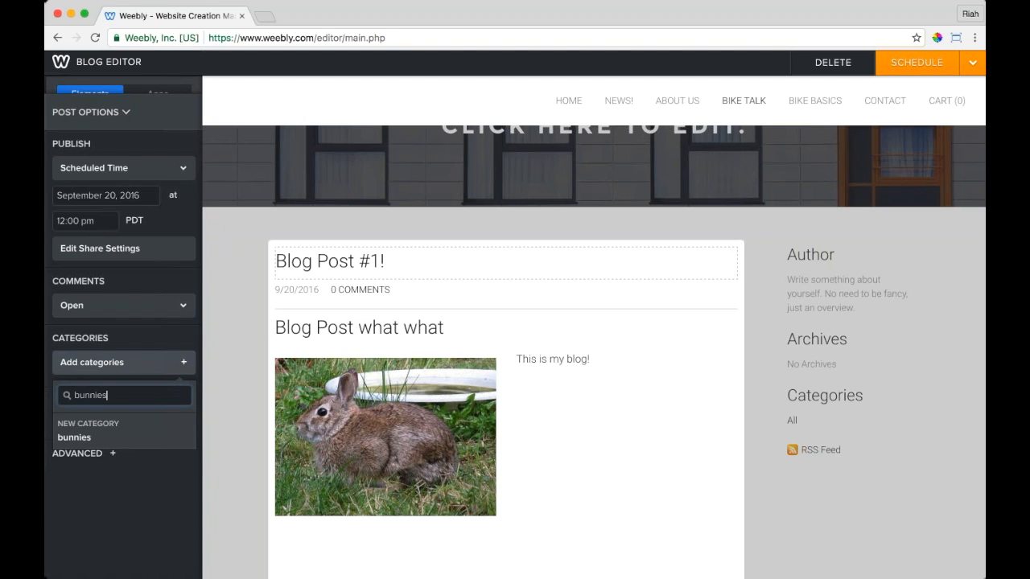
{"action": "key", "text": "Tab"}
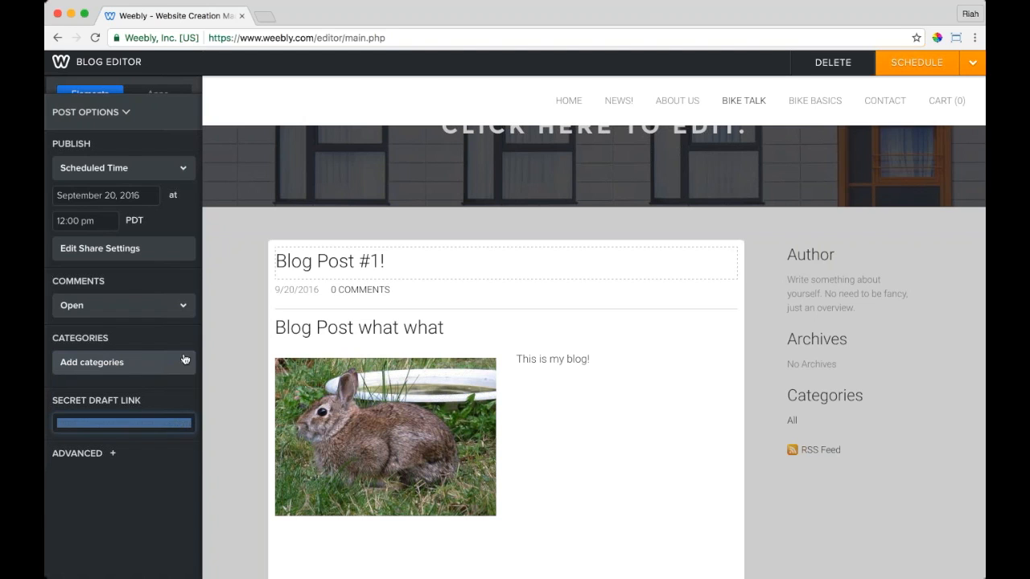
{"action": "left_click", "coordinate": [184, 362]}
{"action": "type", "text": "bunnies"}
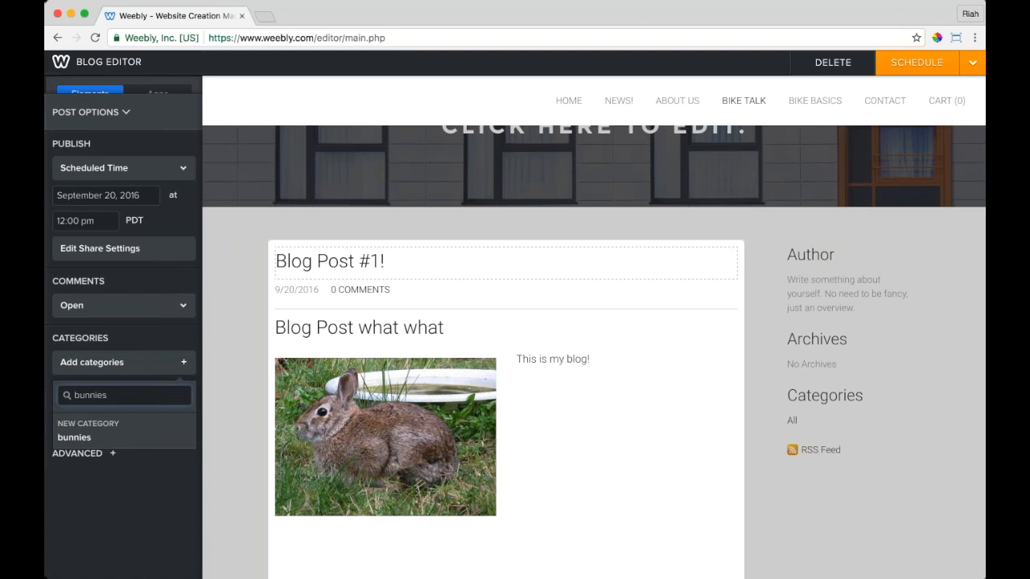
{"action": "key", "text": "Return"}
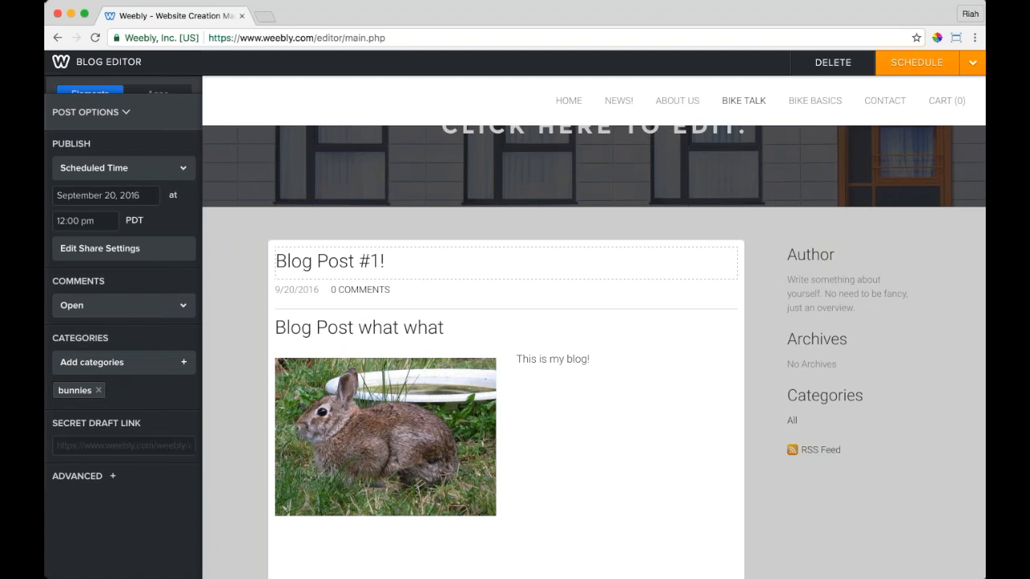
{"action": "left_click", "coordinate": [184, 362]}
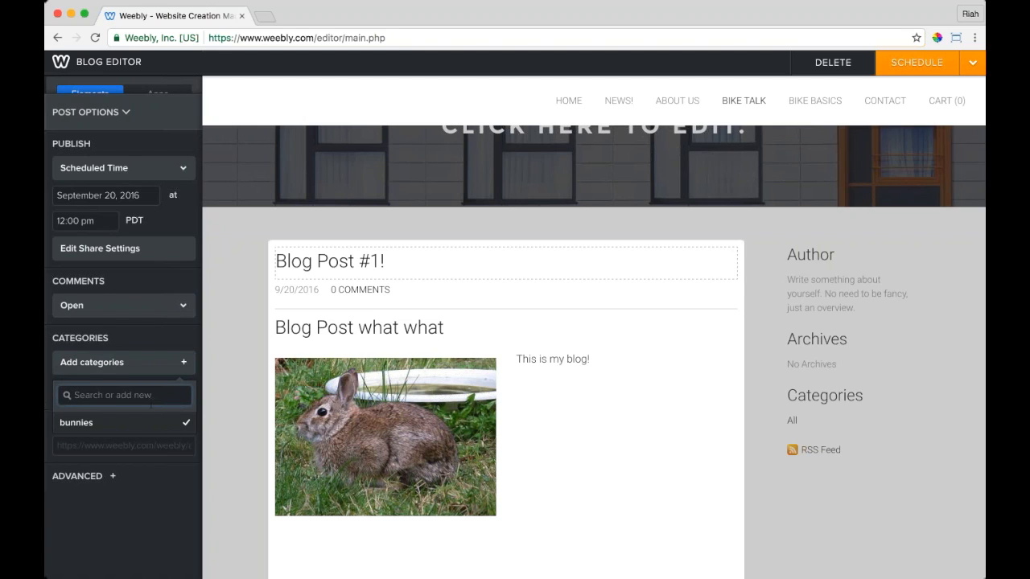
{"action": "type", "text": "bikes"}
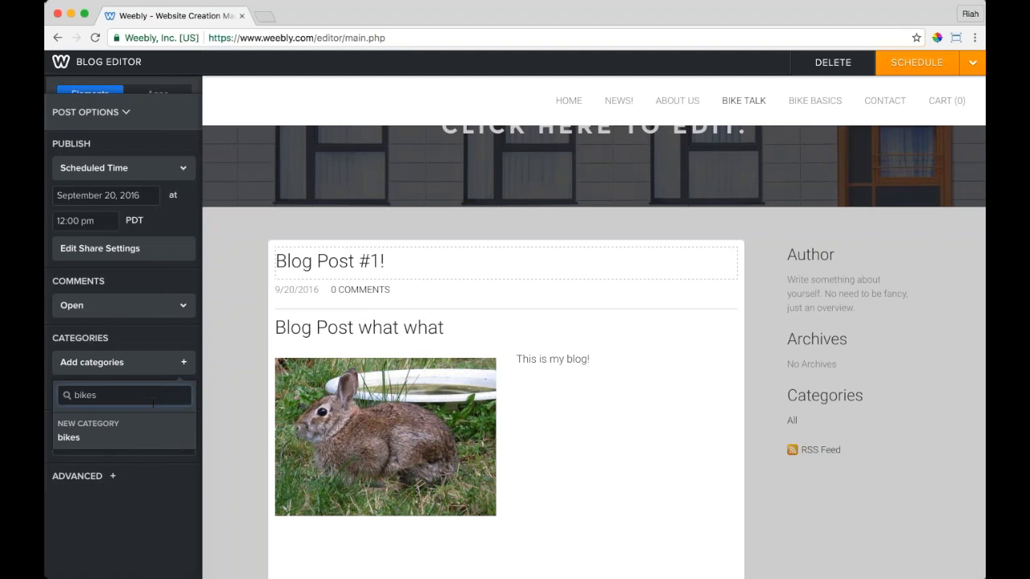
{"action": "key", "text": "Return"}
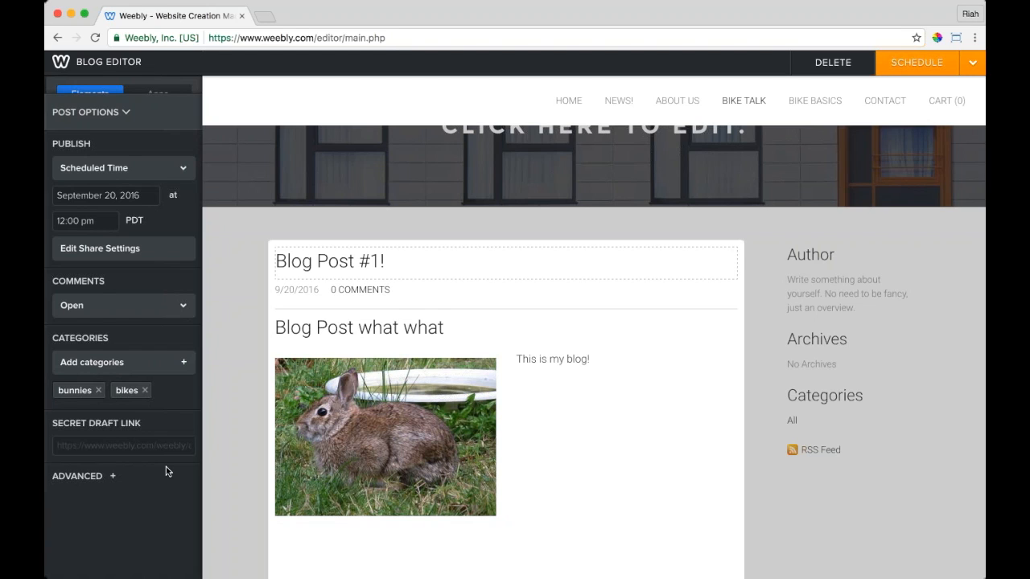
Step: Set Publish back to Immediately and save Blog Post #1! as a draft
{"action": "left_click", "coordinate": [117, 476]}
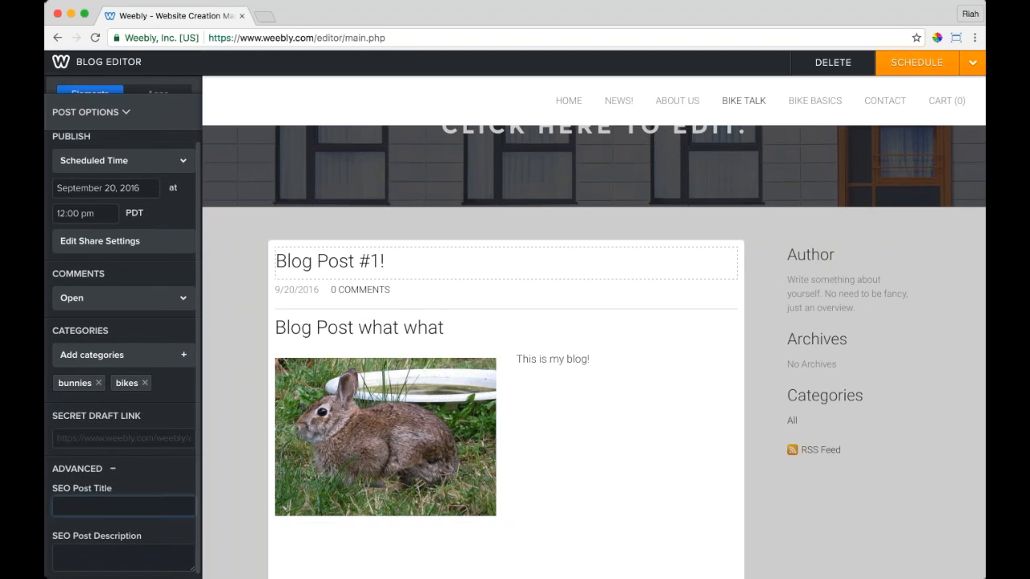
{"action": "left_click", "coordinate": [113, 470]}
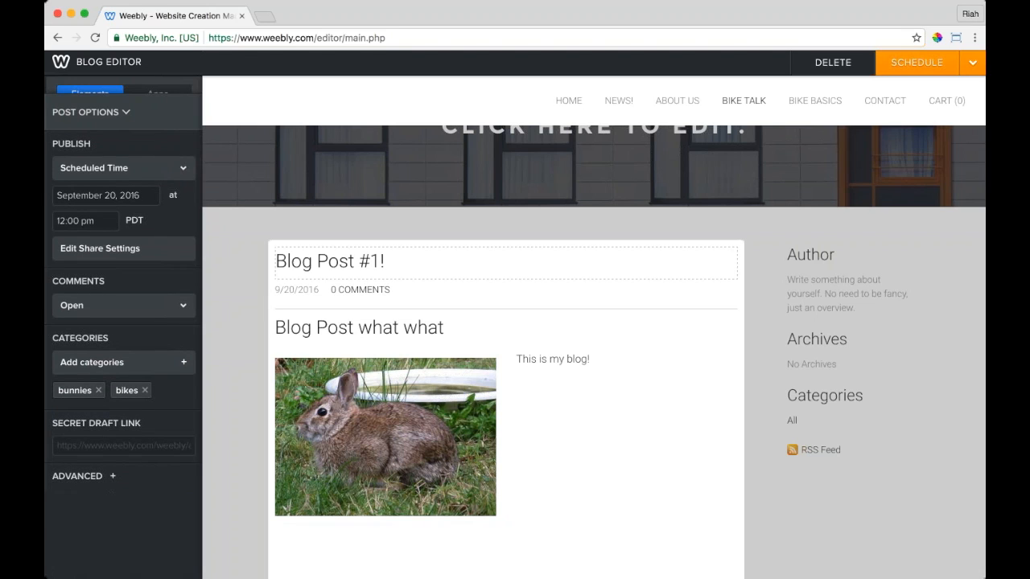
{"action": "left_click", "coordinate": [171, 170]}
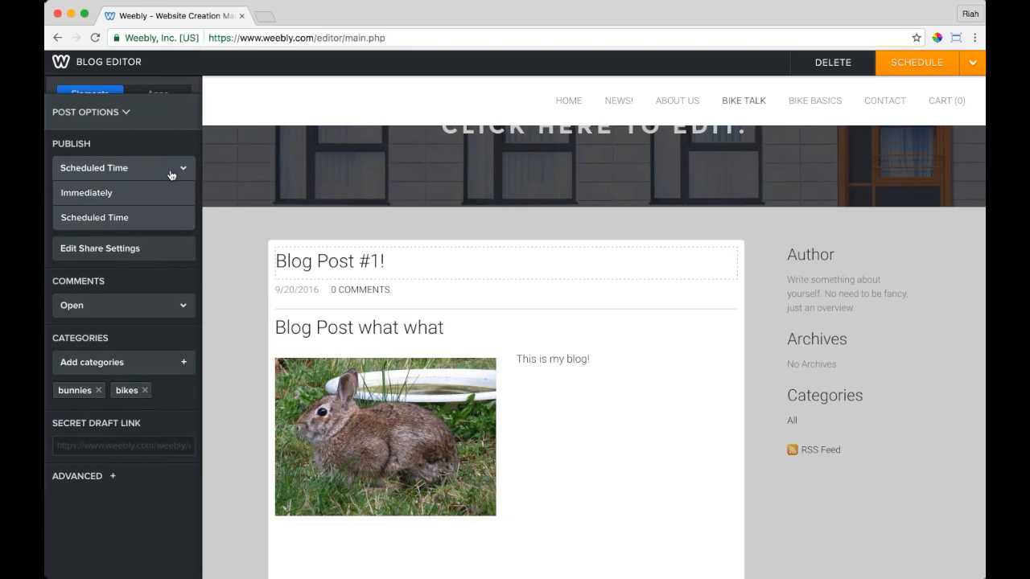
{"action": "left_click", "coordinate": [115, 195]}
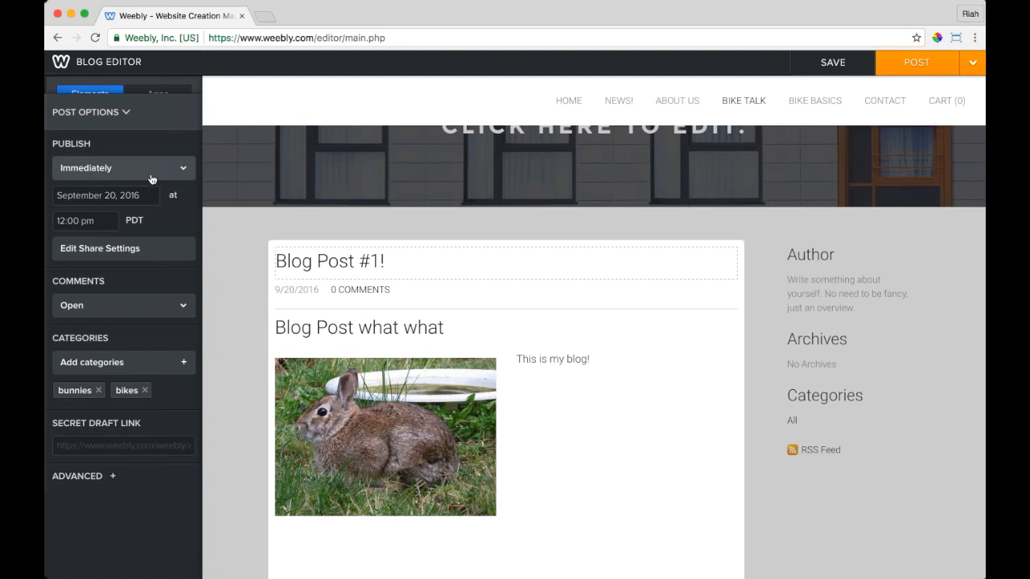
{"action": "left_click", "coordinate": [833, 62]}
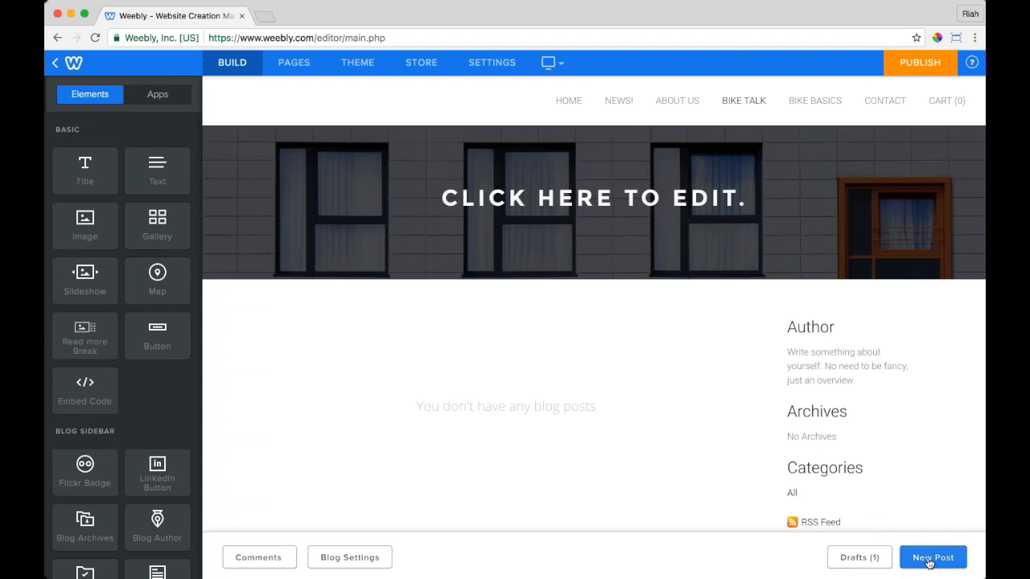
{"action": "left_click", "coordinate": [859, 557]}
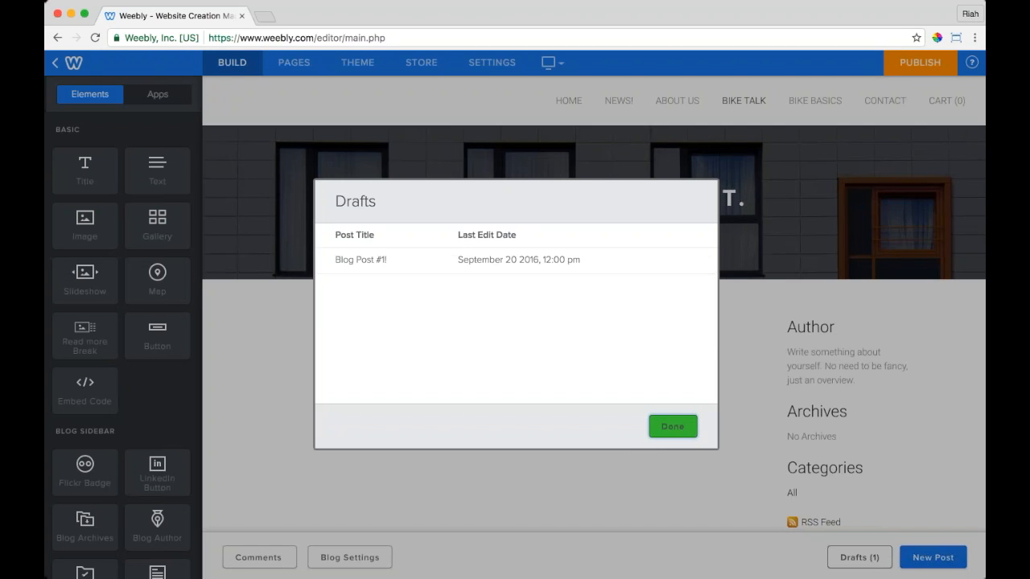
Step: Reopen the Blog Post #1! draft, check its heading, and save it back to drafts
{"action": "mouse_move", "coordinate": [528, 264]}
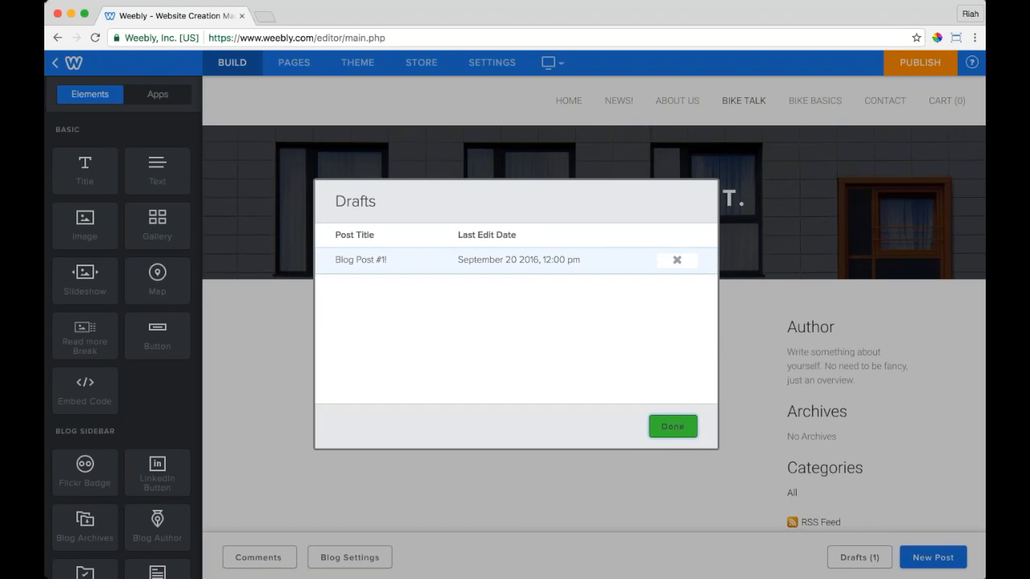
{"action": "left_click", "coordinate": [528, 264]}
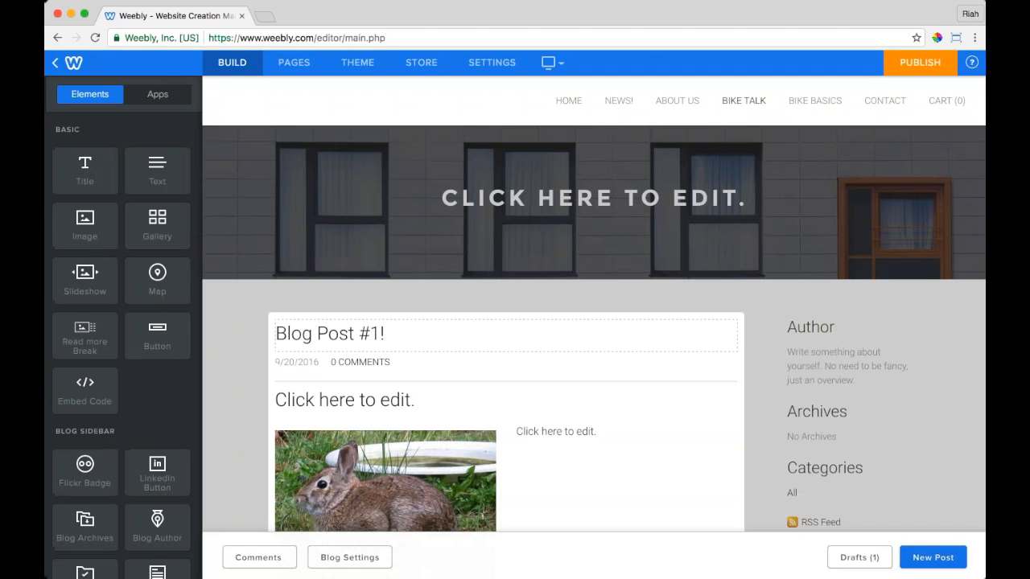
{"action": "mouse_move", "coordinate": [365, 408]}
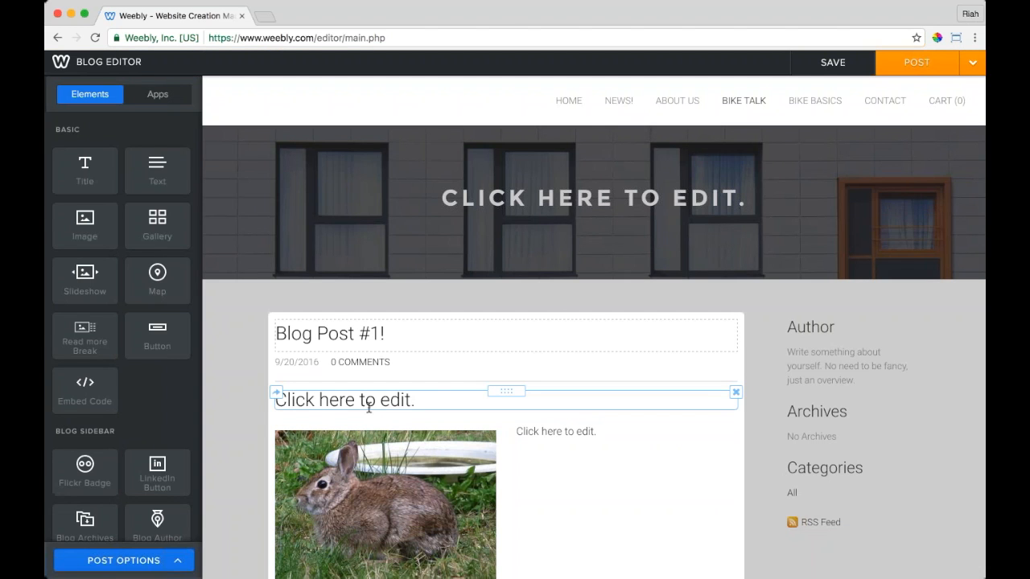
{"action": "scroll", "coordinate": [365, 408], "scroll_direction": "down", "scroll_amount": 3}
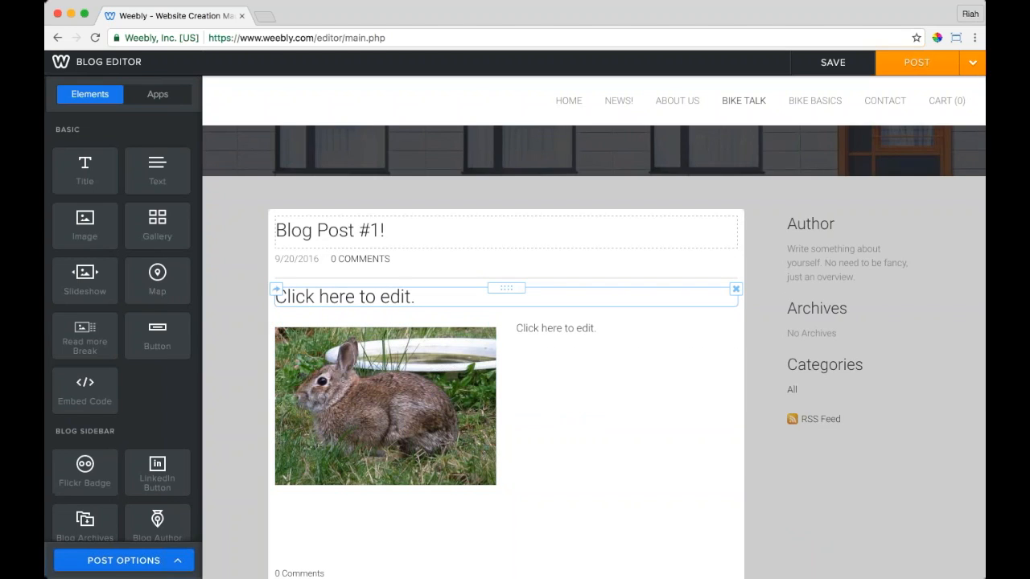
{"action": "triple_click", "coordinate": [347, 300]}
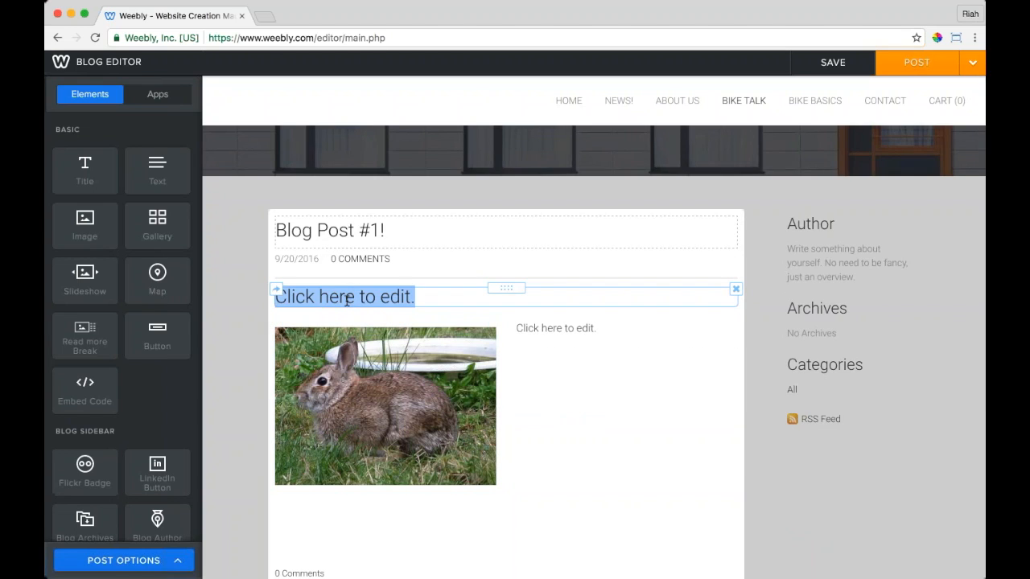
{"action": "left_click", "coordinate": [239, 343]}
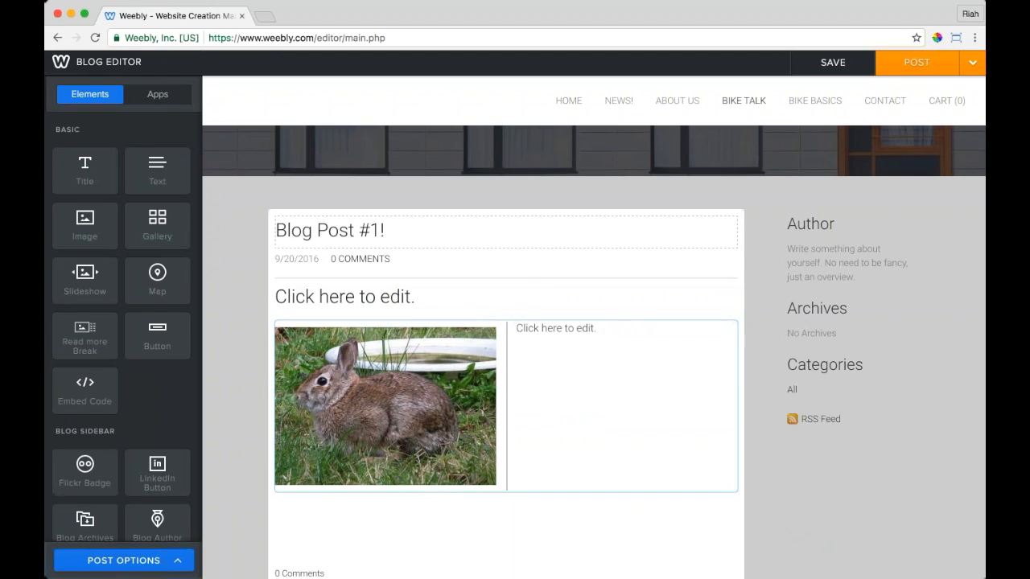
{"action": "left_click", "coordinate": [853, 63]}
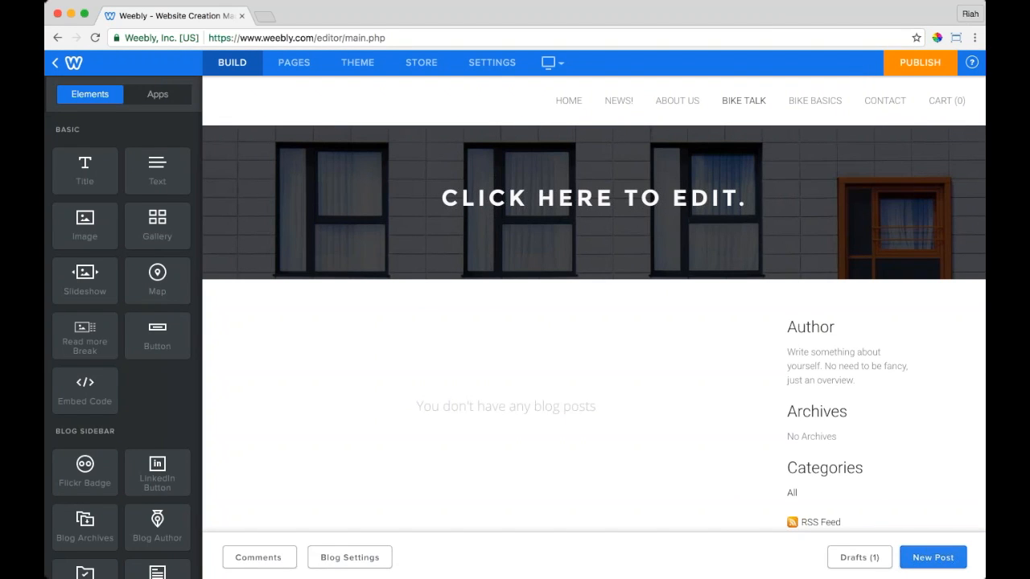
{"action": "left_click", "coordinate": [258, 557]}
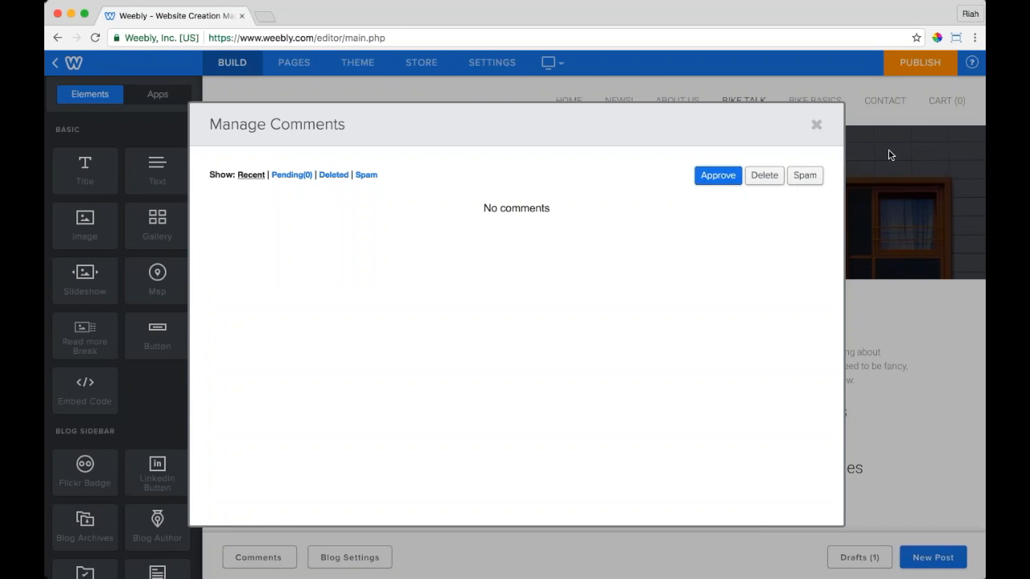
Step: Save the Bike Talk blog settings with the Default commenting system instead of Facebook
{"action": "left_click", "coordinate": [816, 123]}
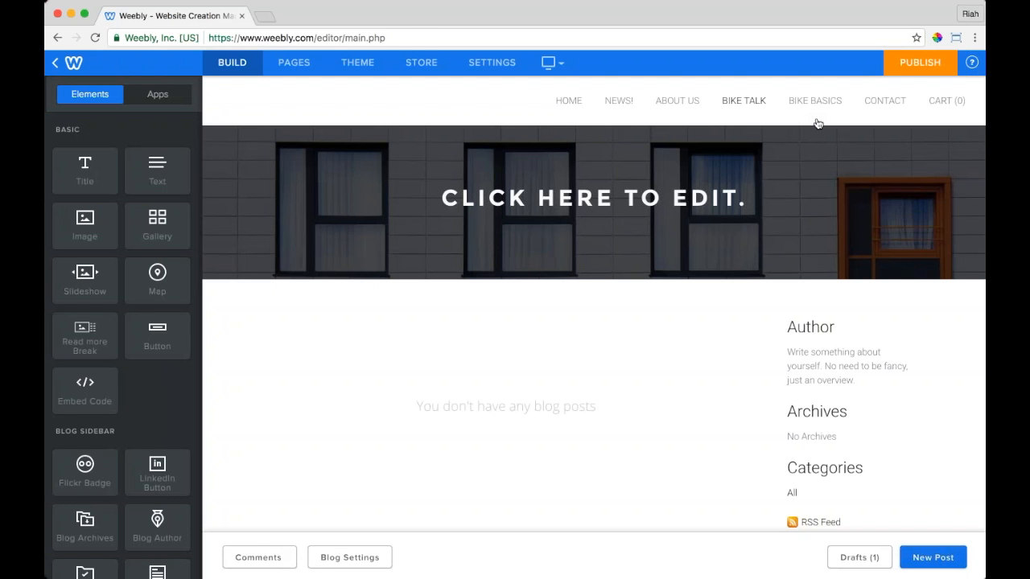
{"action": "left_click", "coordinate": [349, 557]}
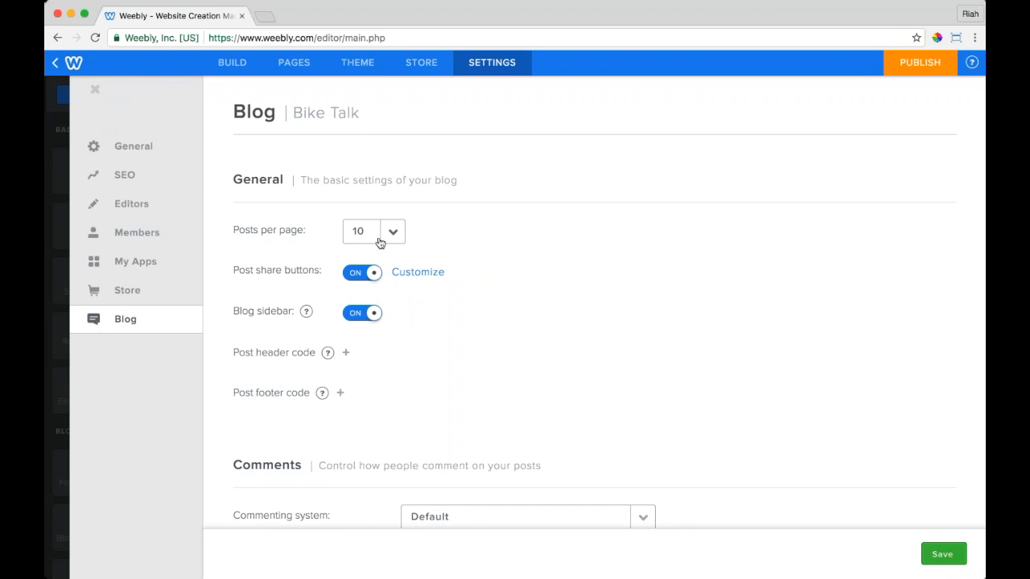
{"action": "scroll", "coordinate": [390, 231], "scroll_direction": "down", "scroll_amount": 5}
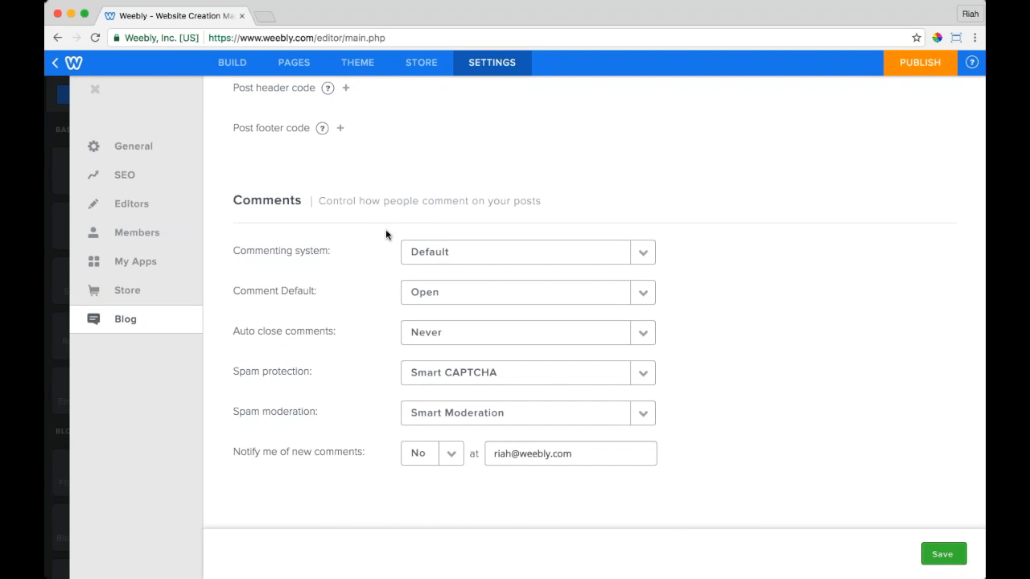
{"action": "left_click", "coordinate": [488, 254]}
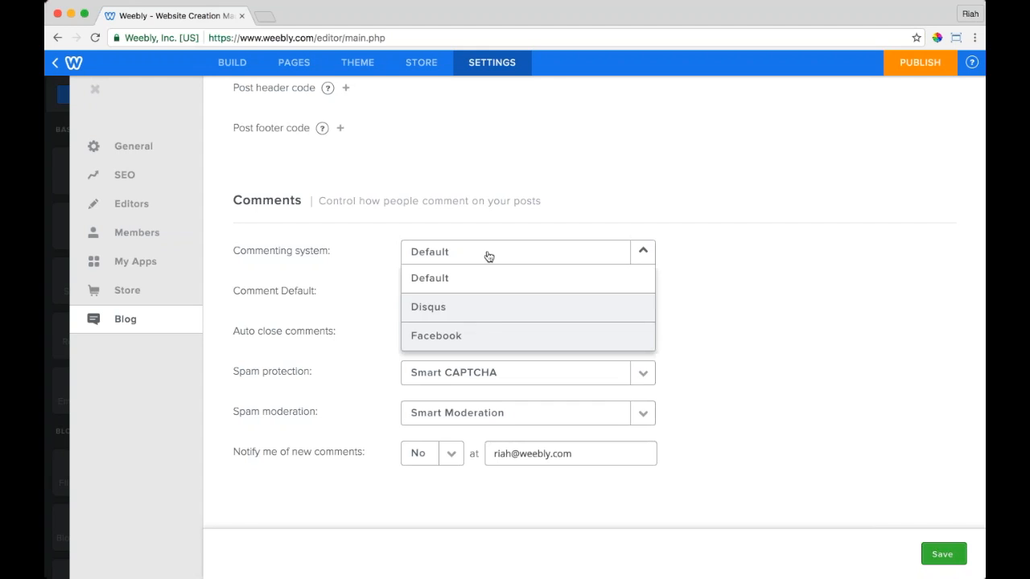
{"action": "left_click", "coordinate": [499, 336]}
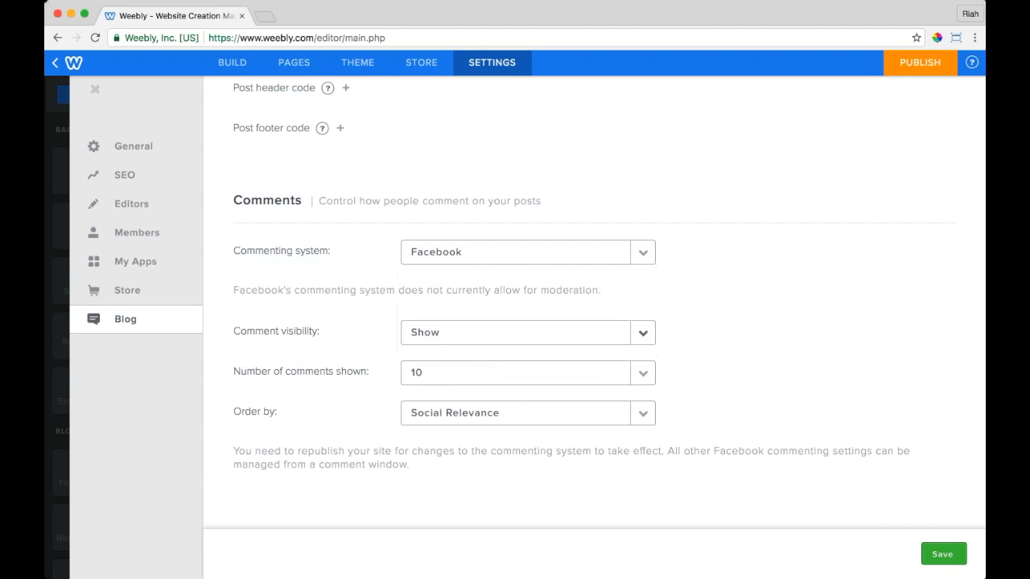
{"action": "left_click", "coordinate": [543, 254]}
{"action": "left_click", "coordinate": [487, 281]}
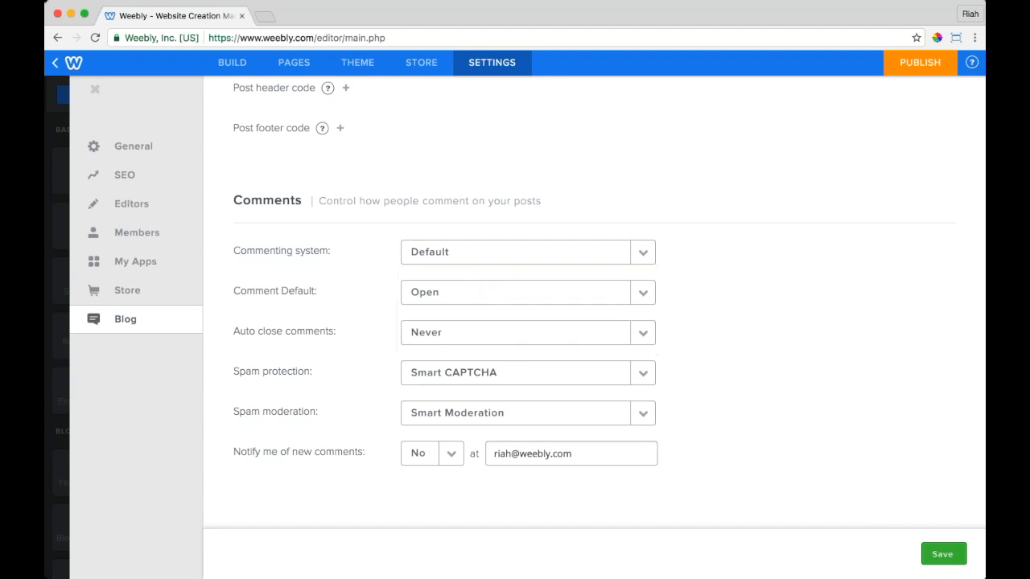
{"action": "scroll", "coordinate": [594, 322], "scroll_direction": "up", "scroll_amount": 5}
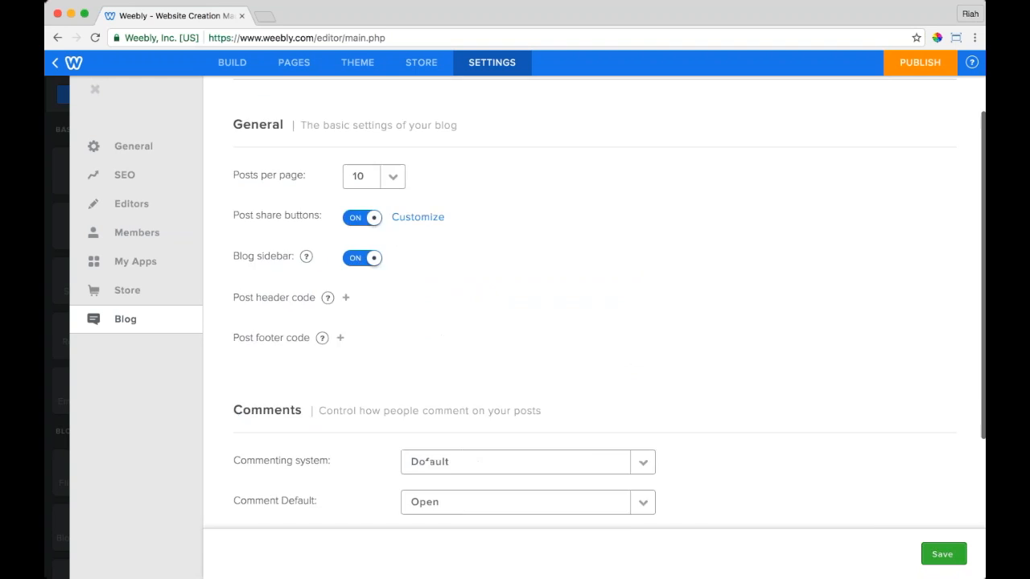
{"action": "left_click", "coordinate": [947, 555]}
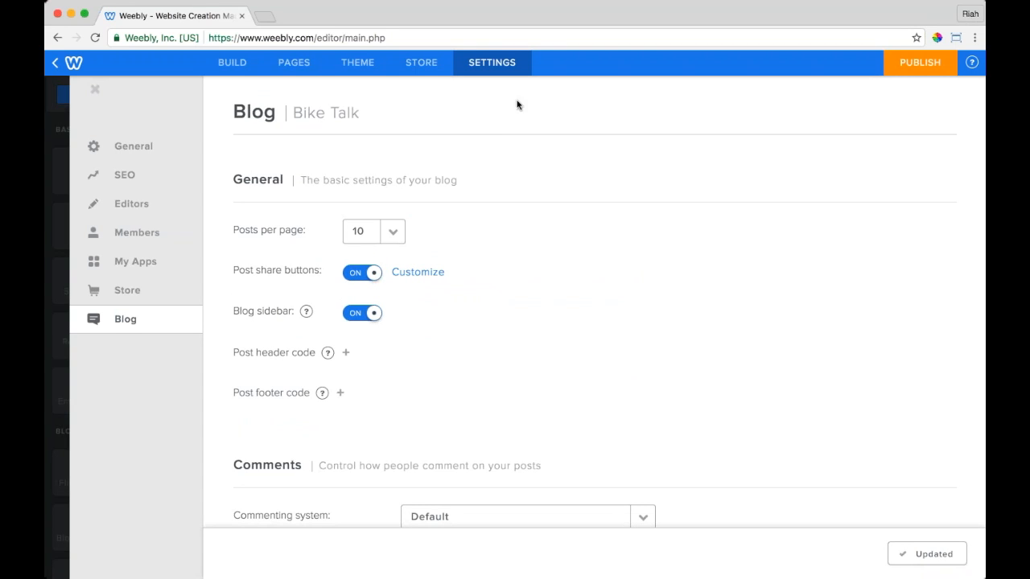
{"action": "left_click", "coordinate": [241, 64]}
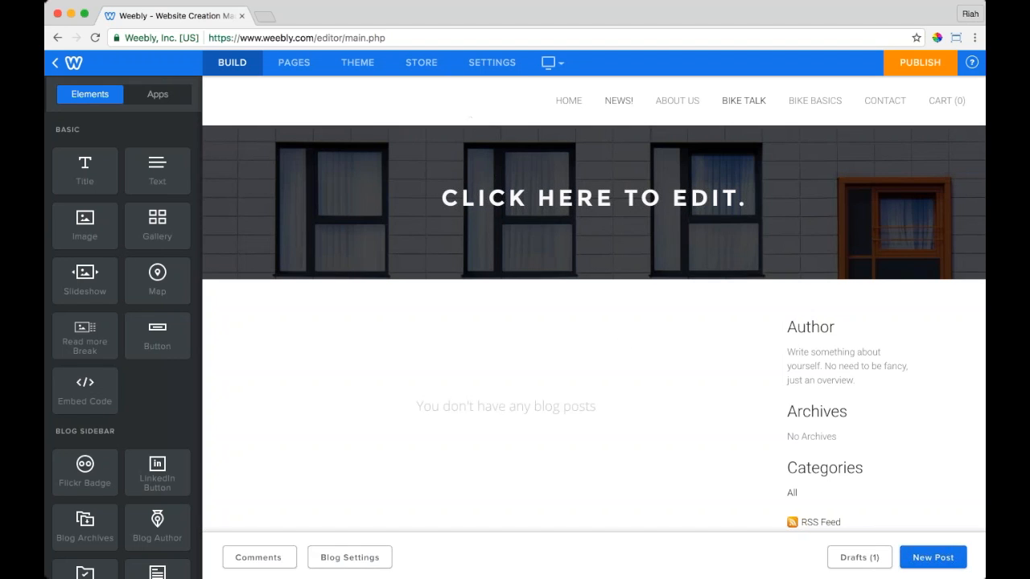
Step: Switch to the Home page and scroll down past the email signup to the San Francisco map
{"action": "left_click", "coordinate": [568, 101]}
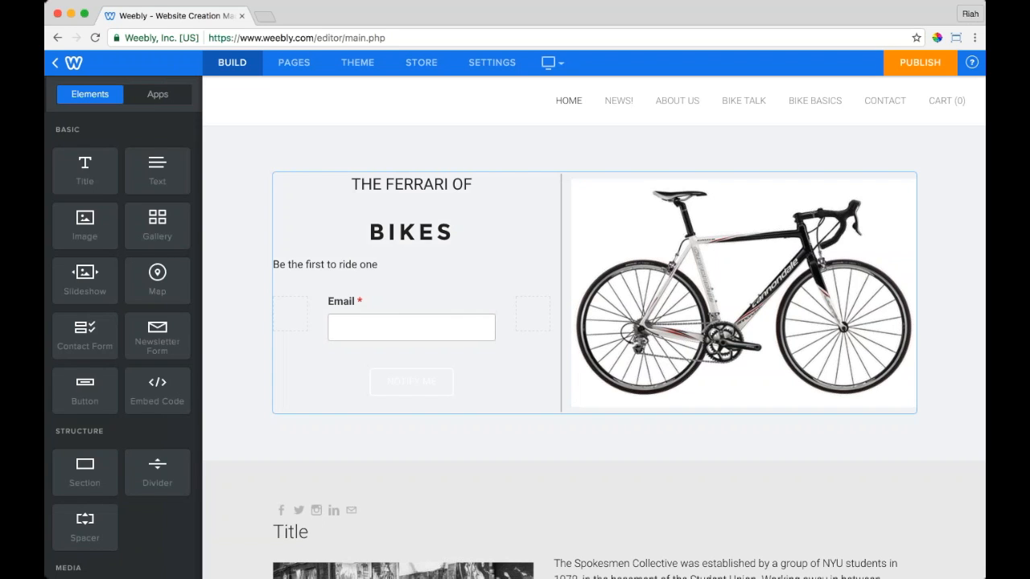
{"action": "scroll", "coordinate": [529, 216], "scroll_direction": "down", "scroll_amount": 15}
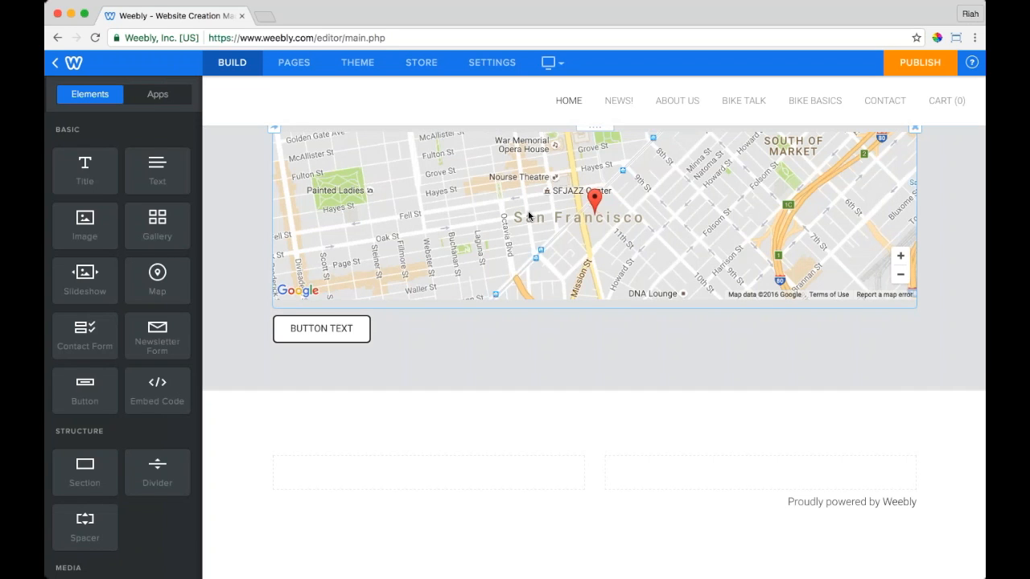
{"action": "scroll", "coordinate": [528, 215], "scroll_direction": "up", "scroll_amount": 15}
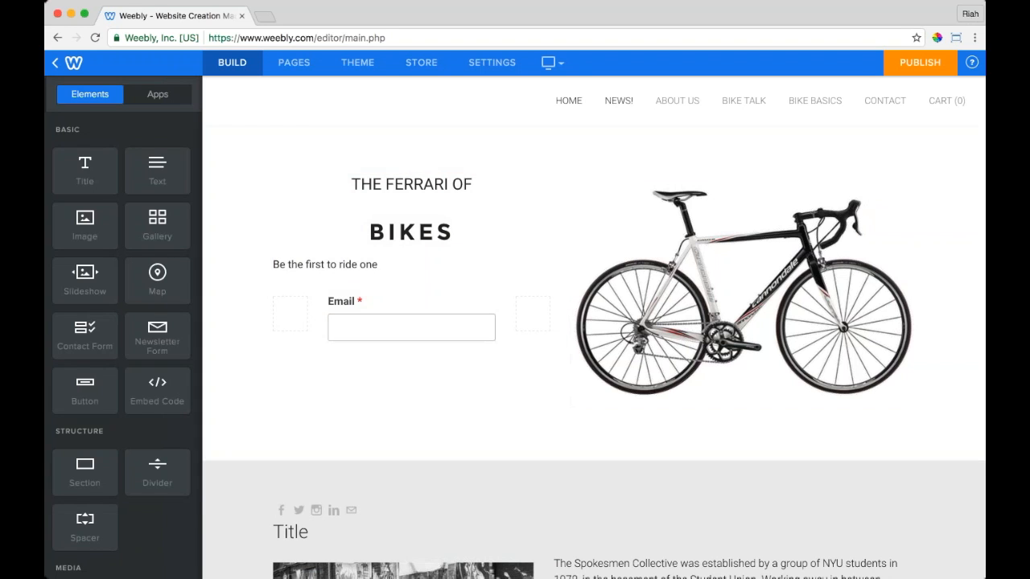
{"action": "scroll", "coordinate": [671, 221], "scroll_direction": "down", "scroll_amount": 6}
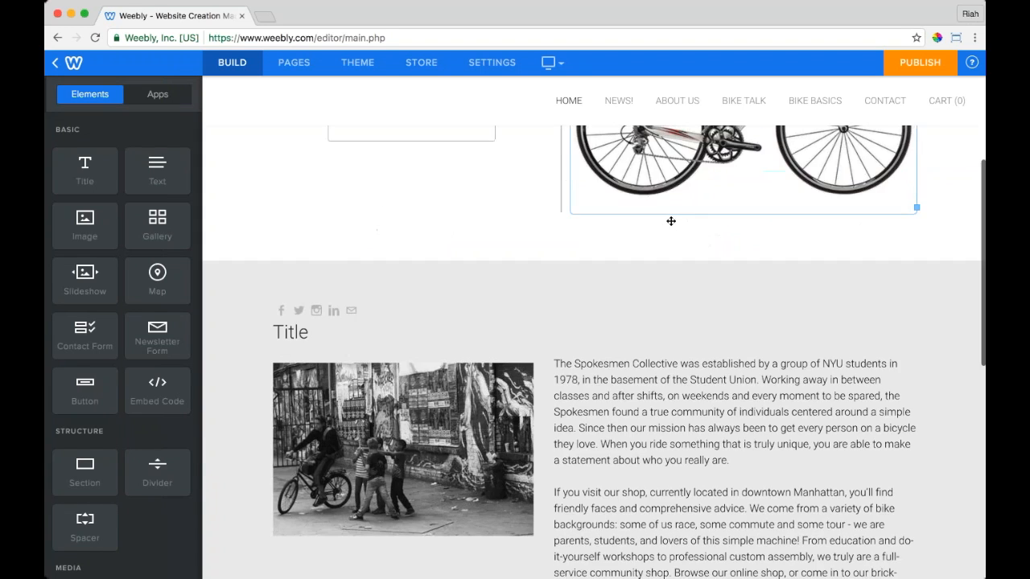
{"action": "scroll", "coordinate": [671, 221], "scroll_direction": "down", "scroll_amount": 5}
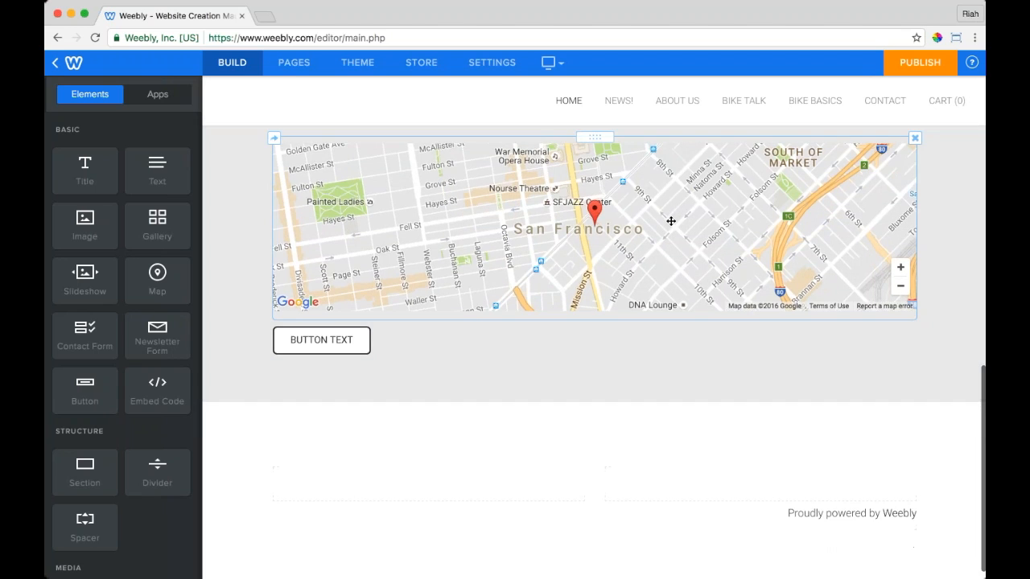
Step: Drop a Contact Form element with Name, Email and Comment fields onto the Contact page
{"action": "left_click", "coordinate": [870, 103]}
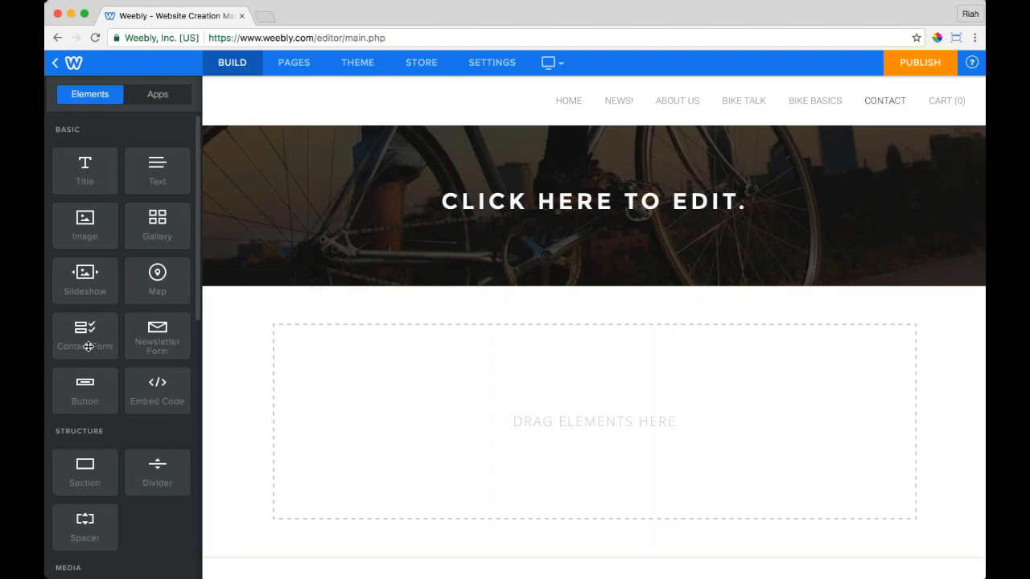
{"action": "left_click_drag", "start_coordinate": [88, 346], "coordinate": [588, 338]}
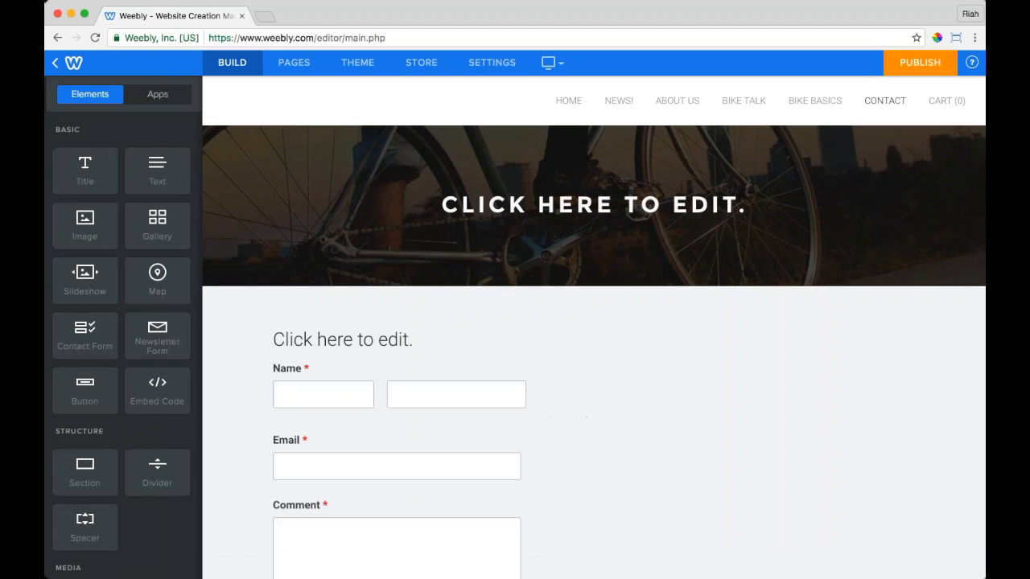
{"action": "scroll", "coordinate": [616, 365], "scroll_direction": "down", "scroll_amount": 3}
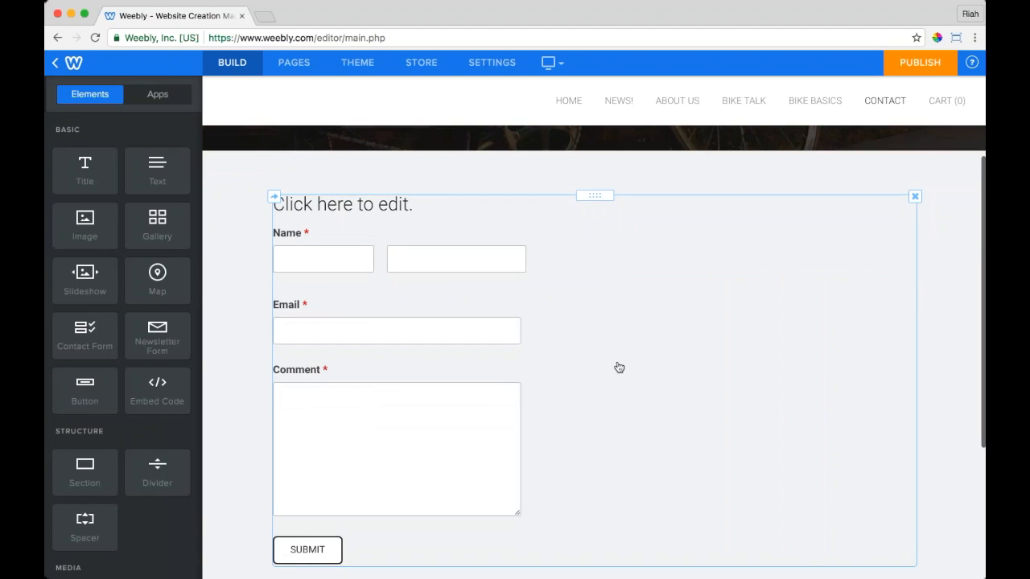
{"action": "left_click", "coordinate": [591, 325]}
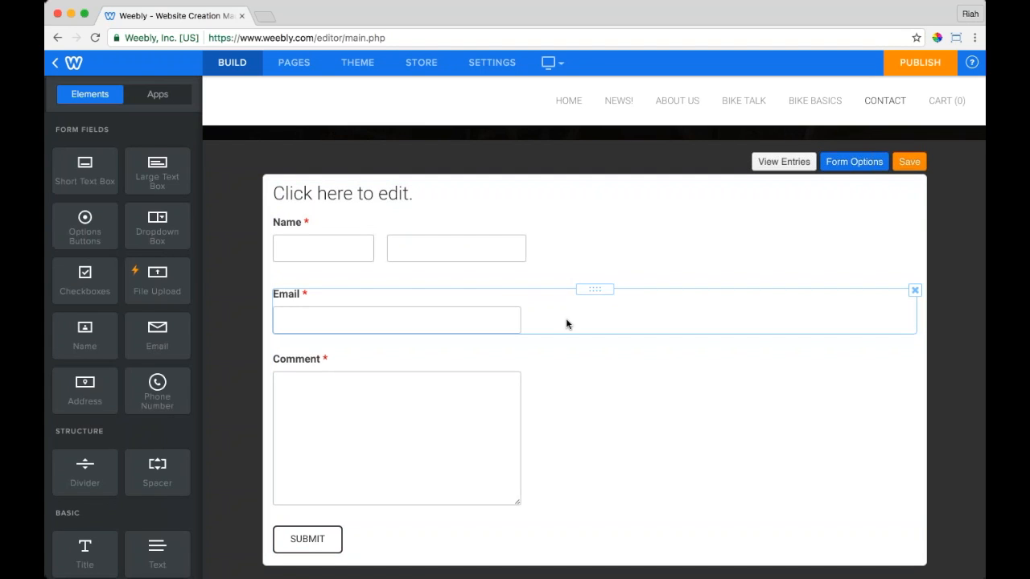
Step: Title the form 'Contact Us' and keep the Name and Comment fields required
{"action": "triple_click", "coordinate": [328, 193]}
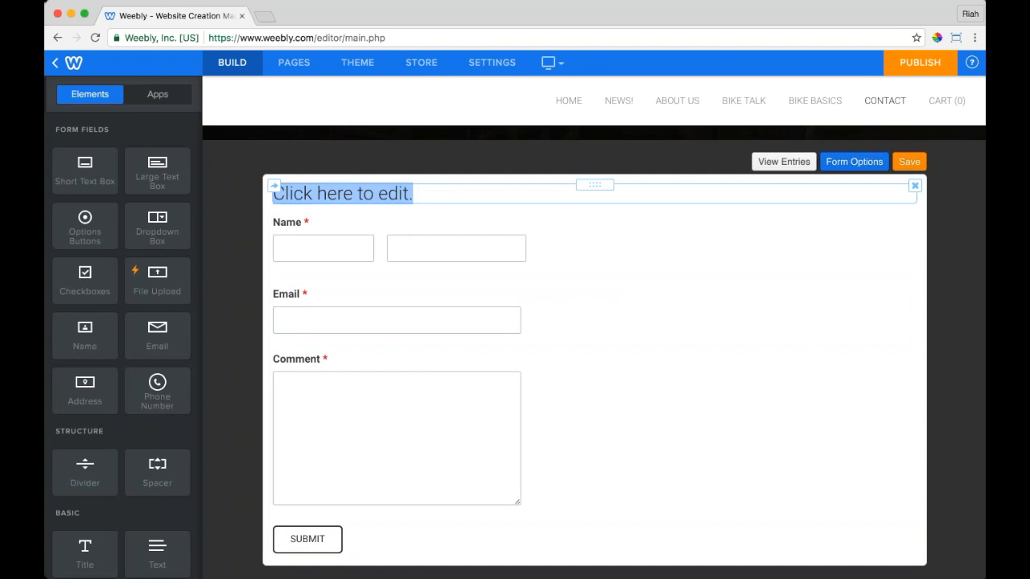
{"action": "type", "text": "Contact Us"}
{"action": "left_click", "coordinate": [535, 273]}
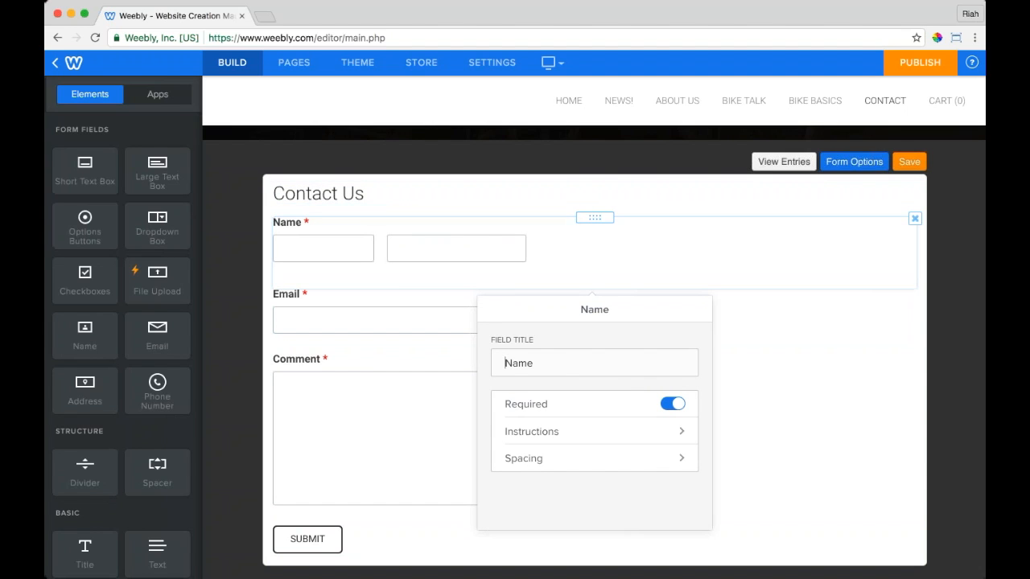
{"action": "left_click", "coordinate": [671, 407]}
{"action": "left_click", "coordinate": [671, 407]}
{"action": "left_click", "coordinate": [619, 434]}
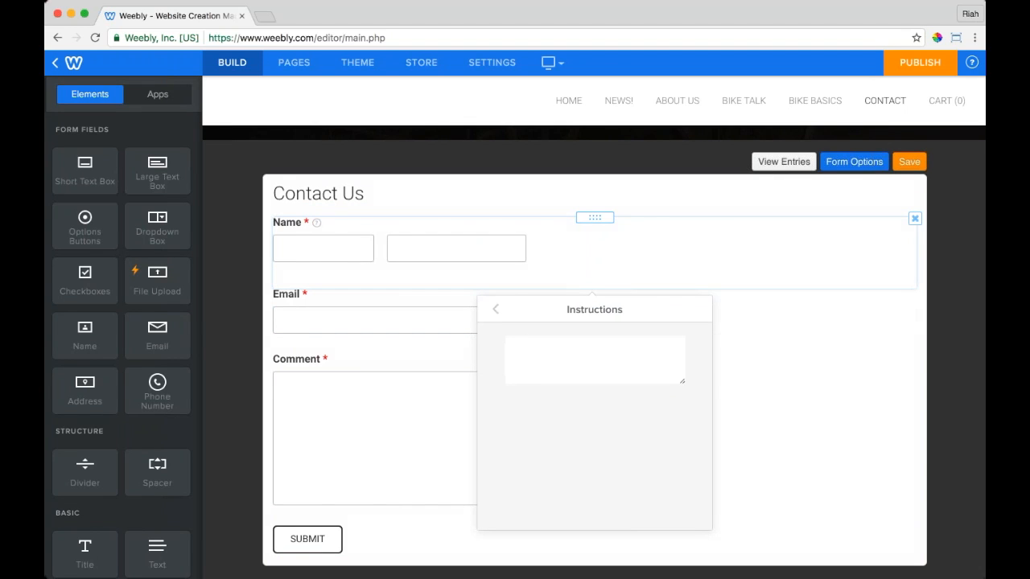
{"action": "left_click", "coordinate": [496, 309]}
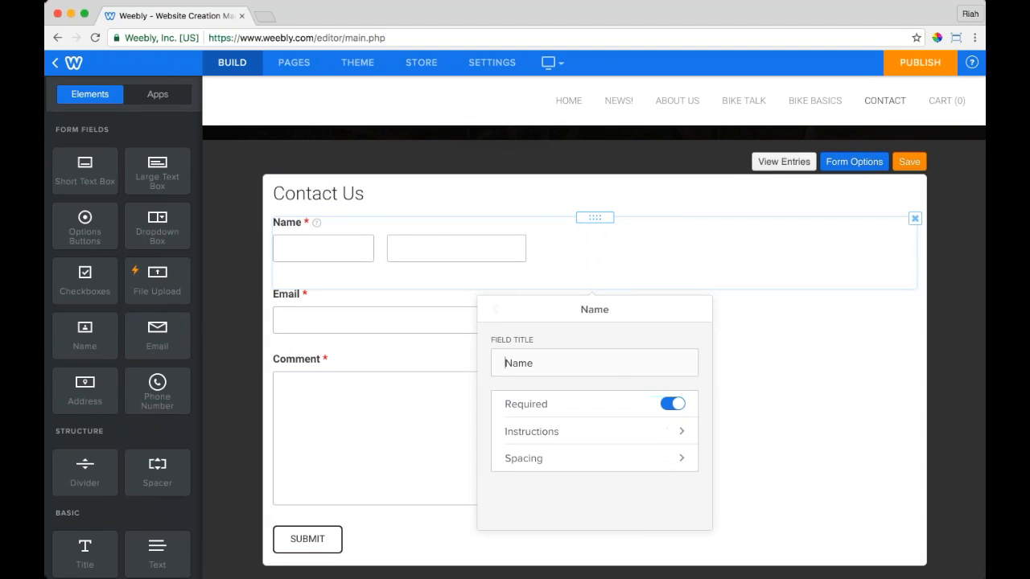
{"action": "left_click", "coordinate": [752, 416]}
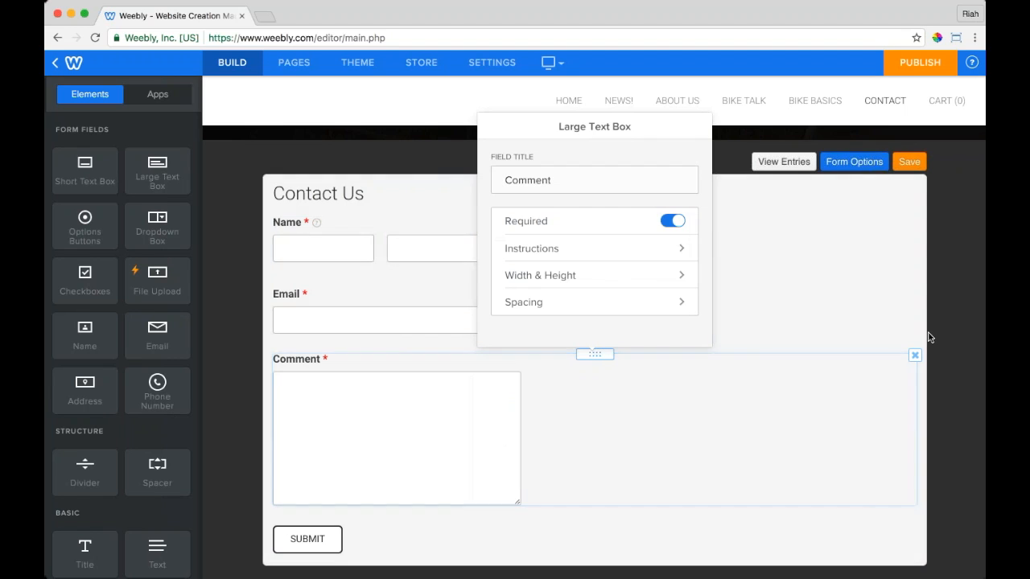
{"action": "left_click", "coordinate": [929, 338]}
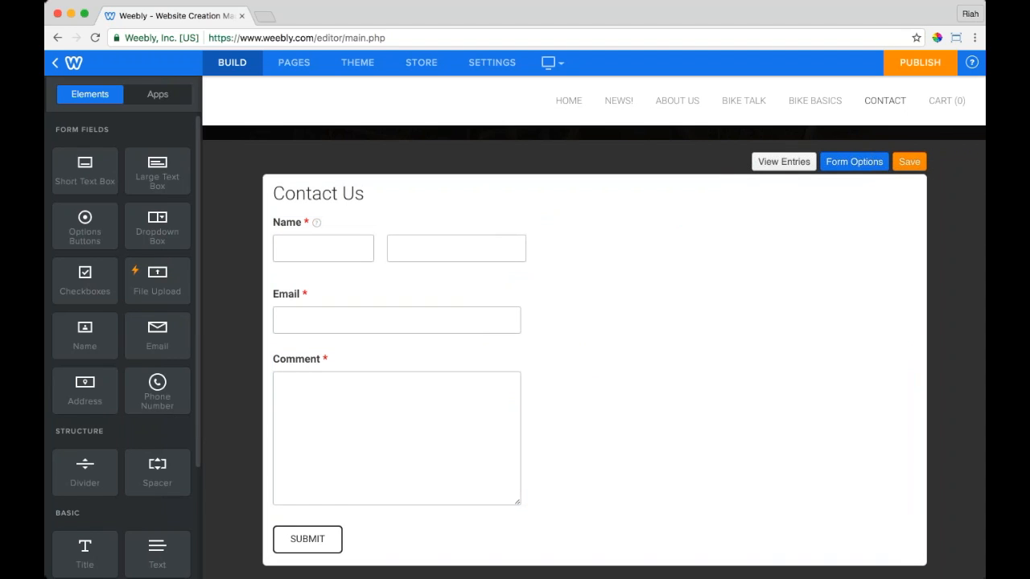
Step: Add a dropdown field titled 'How'd You Hear About Us?' above the Submit button
{"action": "left_click_drag", "start_coordinate": [156, 226], "coordinate": [602, 508]}
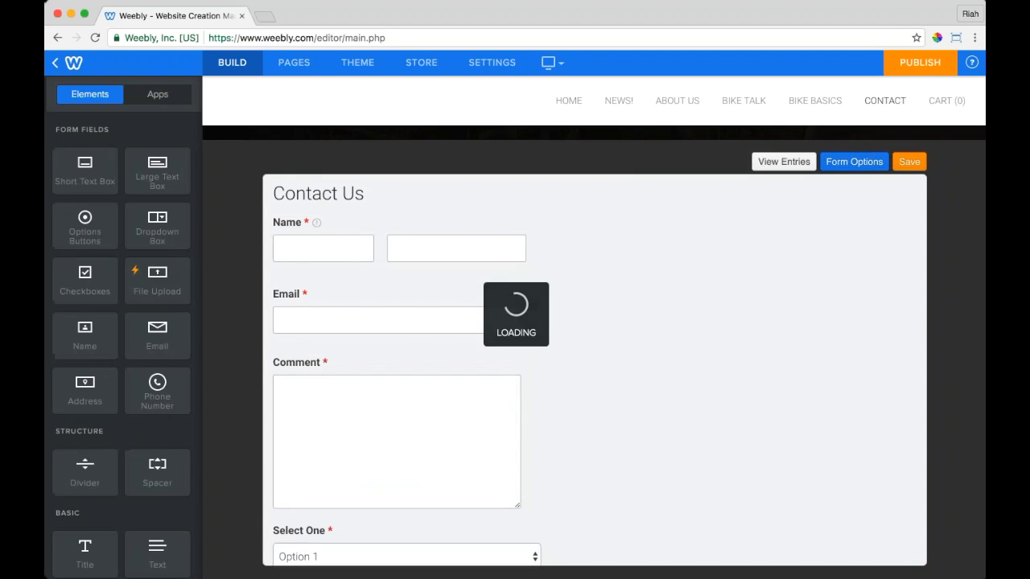
{"action": "scroll", "coordinate": [594, 346], "scroll_direction": "down", "scroll_amount": 2}
{"action": "left_click", "coordinate": [306, 391]}
{"action": "key", "text": "super+a"}
{"action": "type", "text": "How'd Y"}
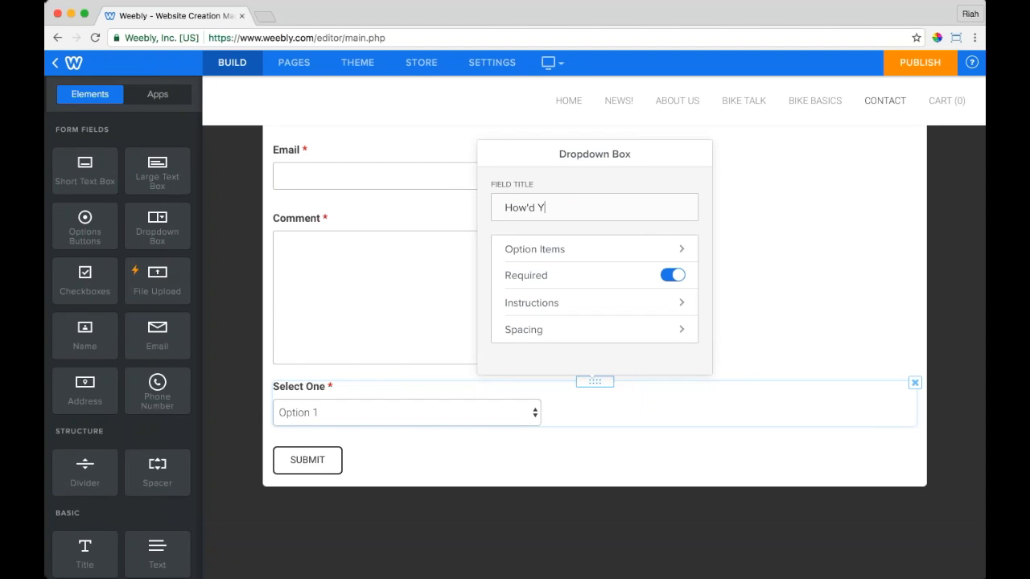
{"action": "type", "text": "ou Hear About Us?"}
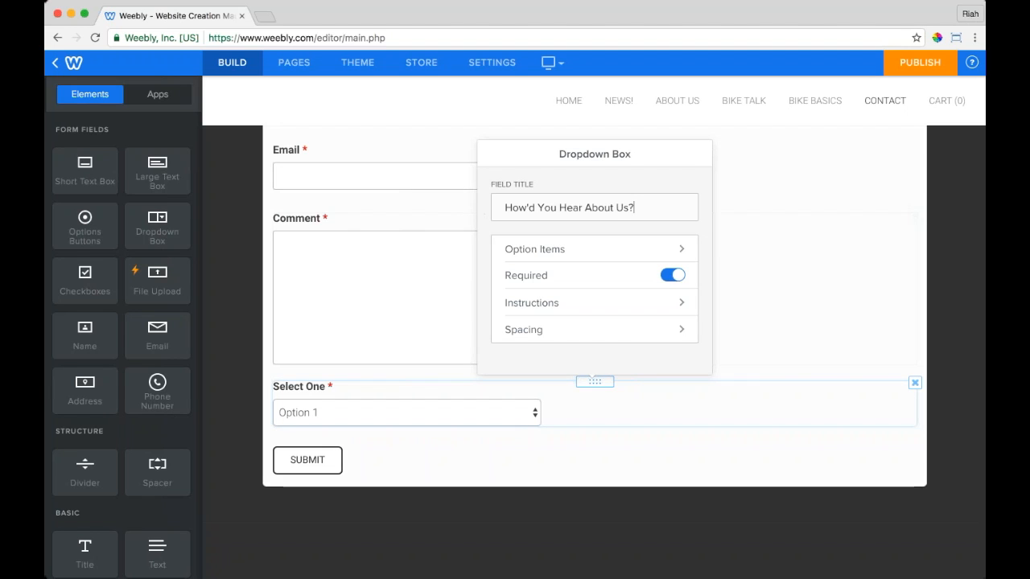
Step: Give the dropdown the choices Facebook, Yelp and Your Mom, and make it optional
{"action": "left_click", "coordinate": [543, 250]}
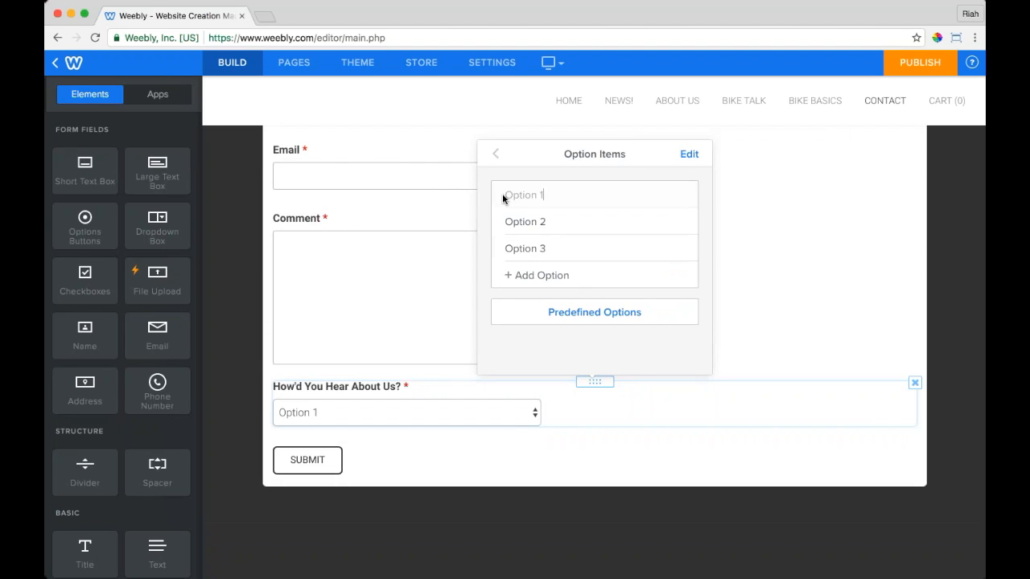
{"action": "triple_click", "coordinate": [531, 195]}
{"action": "type", "text": "Facebook"}
{"action": "triple_click", "coordinate": [533, 224]}
{"action": "type", "text": "Yelp"}
{"action": "triple_click", "coordinate": [532, 242]}
{"action": "type", "text": "Your Mom"}
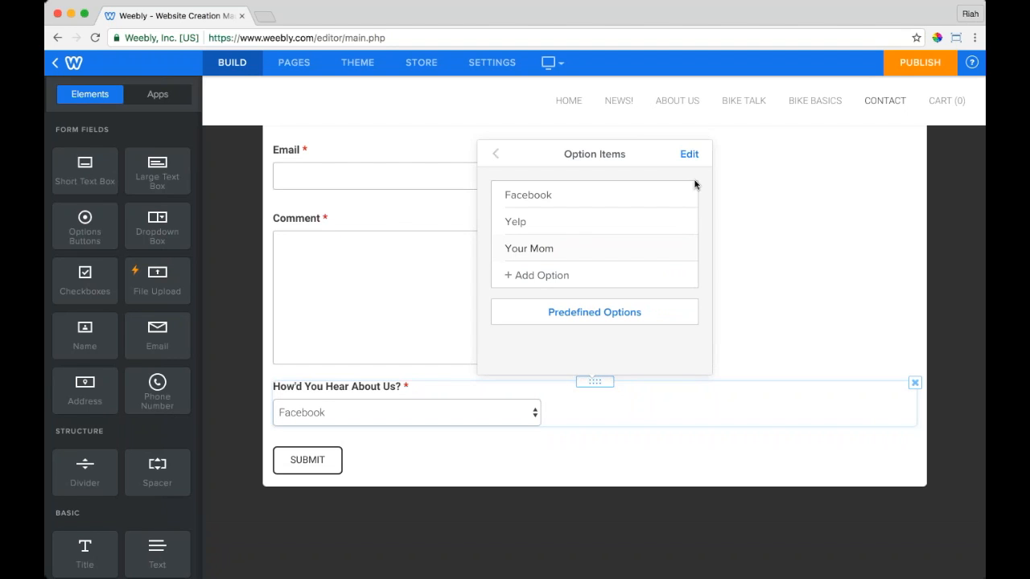
{"action": "left_click", "coordinate": [496, 155]}
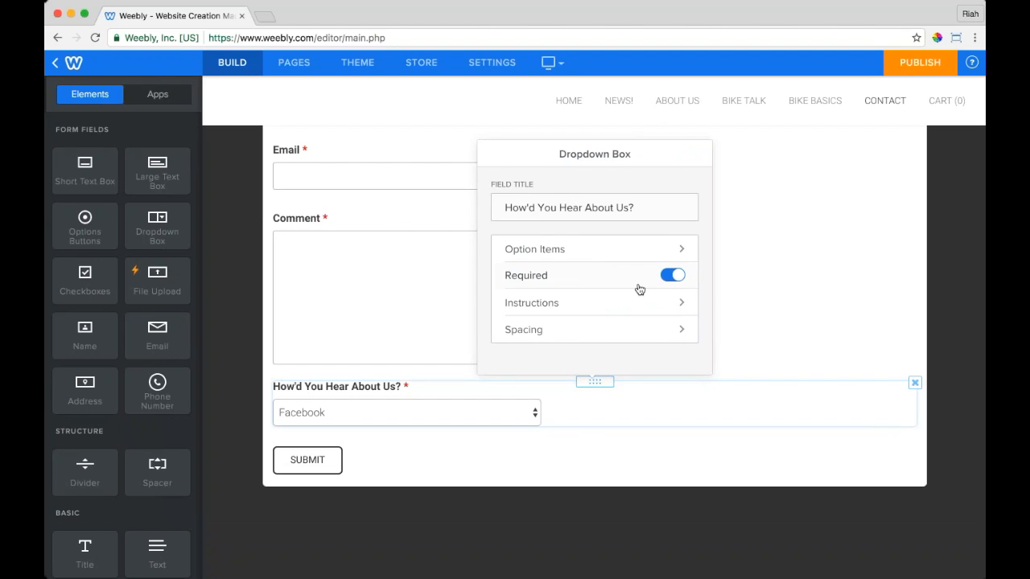
{"action": "left_click", "coordinate": [673, 276]}
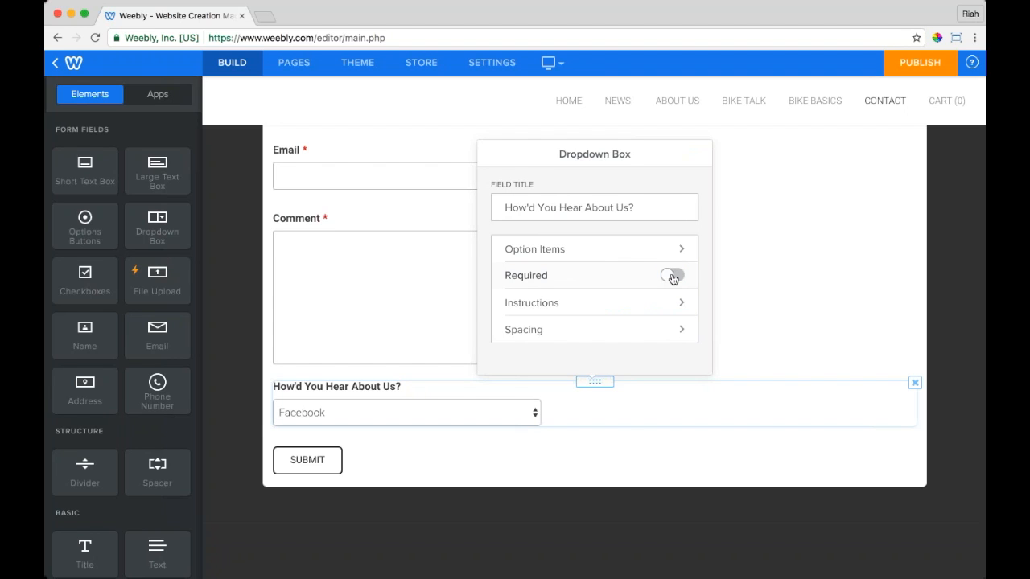
{"action": "left_click", "coordinate": [825, 453]}
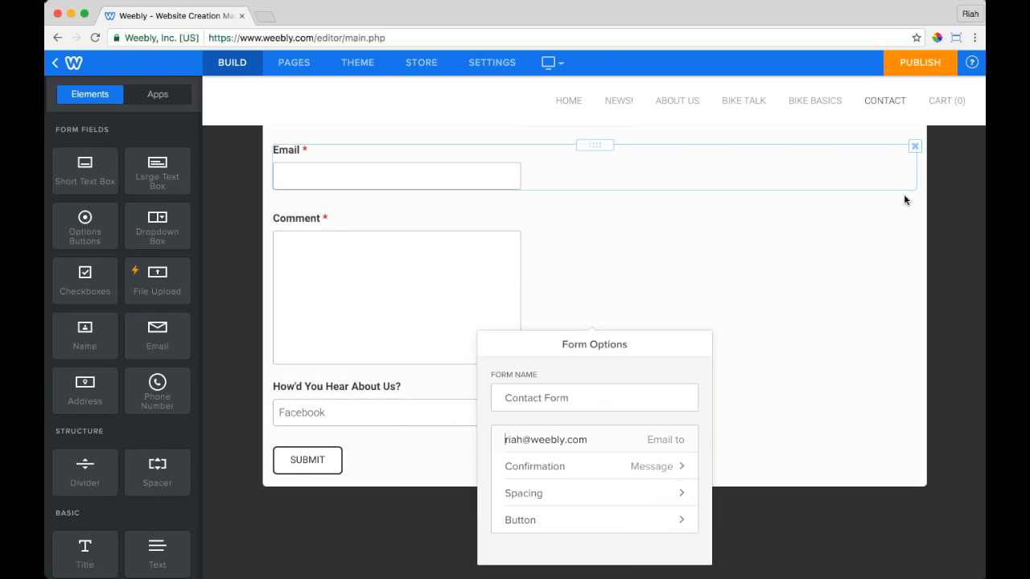
Step: Review the form's recipient email and 'Contact Form' name, then close the settings, keeping the heading
{"action": "scroll", "coordinate": [903, 194], "scroll_direction": "up", "scroll_amount": 1}
{"action": "scroll", "coordinate": [904, 197], "scroll_direction": "up", "scroll_amount": 5}
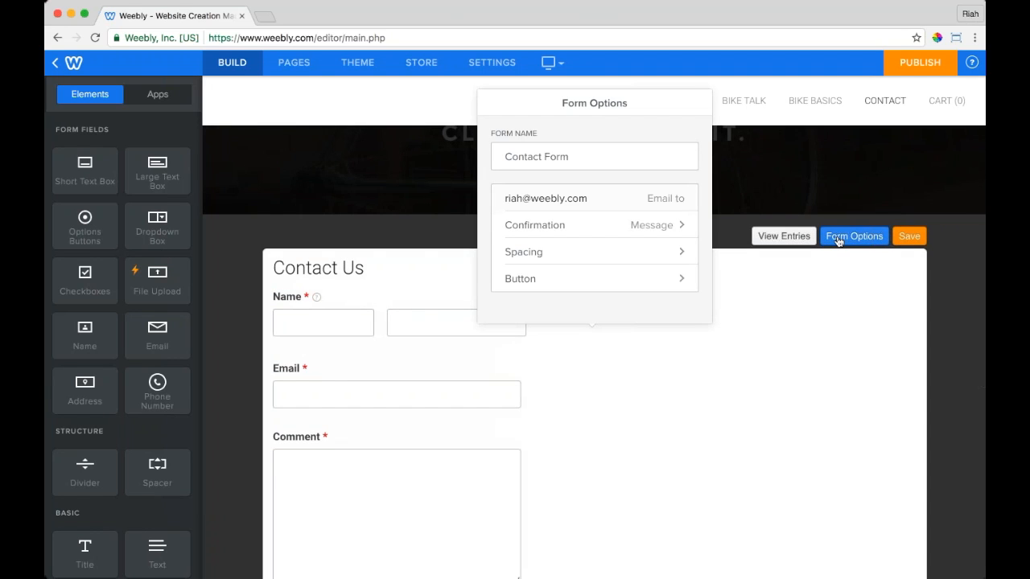
{"action": "left_click", "coordinate": [837, 240]}
{"action": "left_click", "coordinate": [837, 240]}
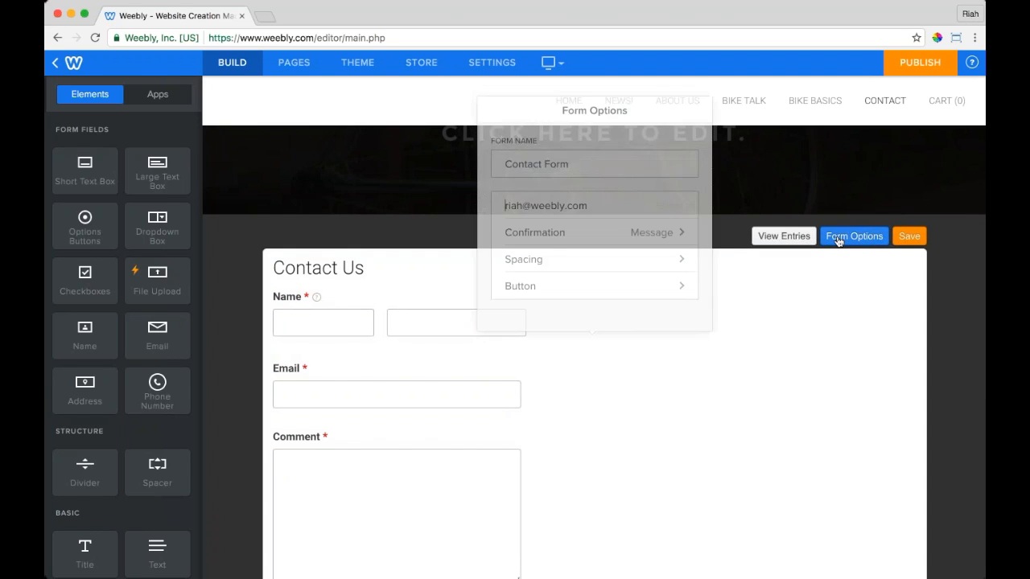
{"action": "left_click_drag", "start_coordinate": [593, 201], "coordinate": [505, 201]}
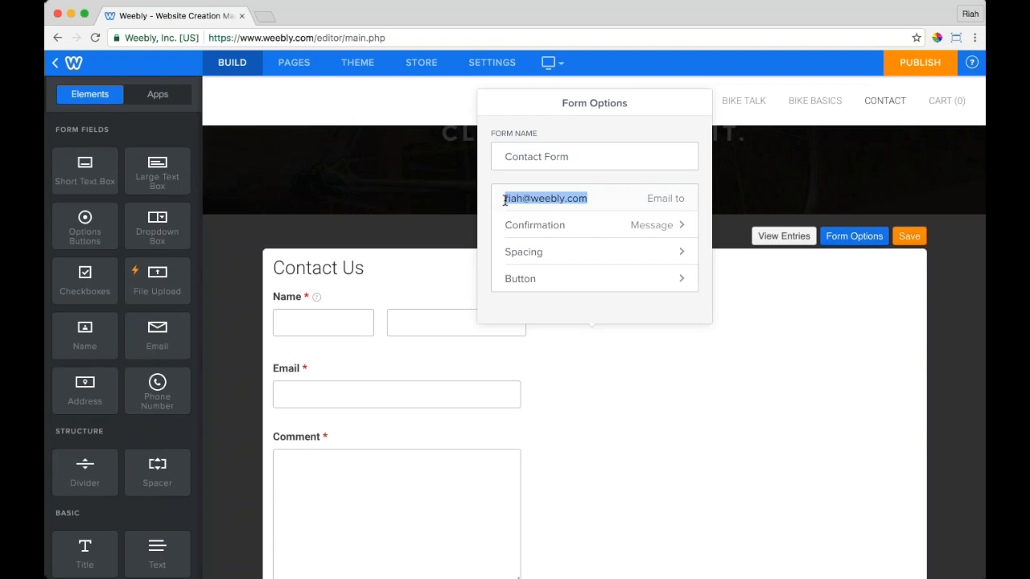
{"action": "triple_click", "coordinate": [545, 159]}
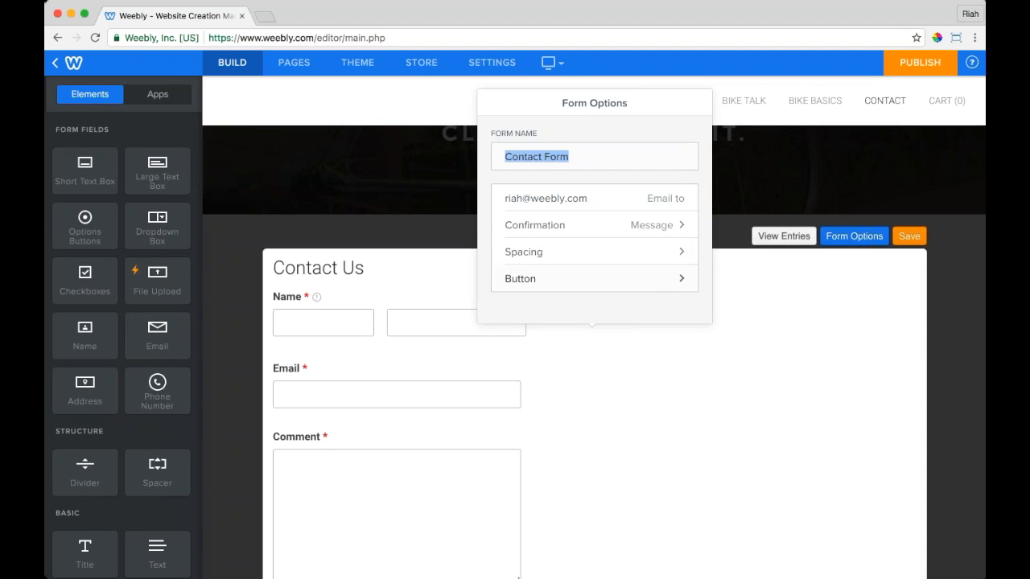
{"action": "left_click", "coordinate": [915, 260]}
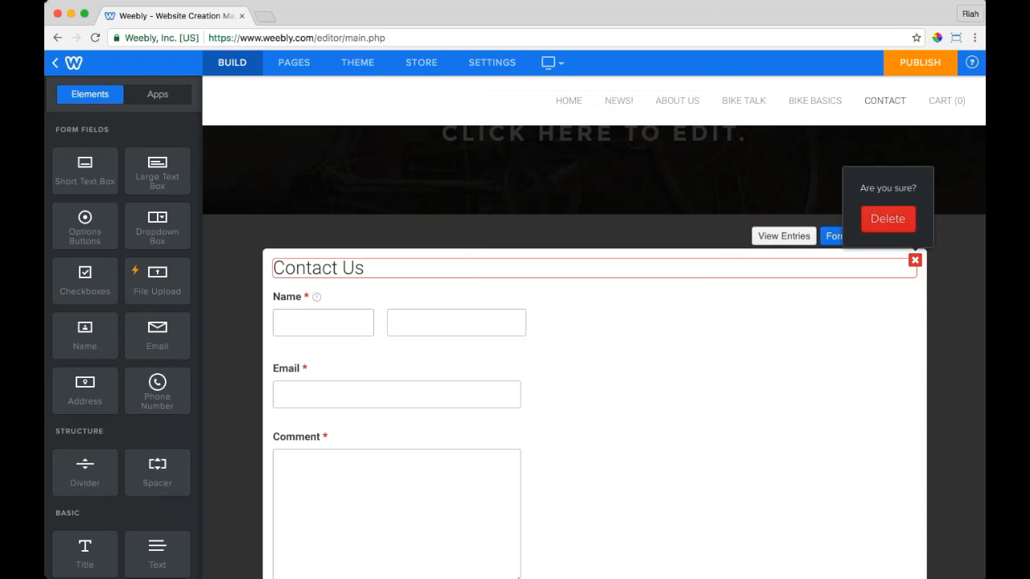
{"action": "left_click", "coordinate": [928, 296]}
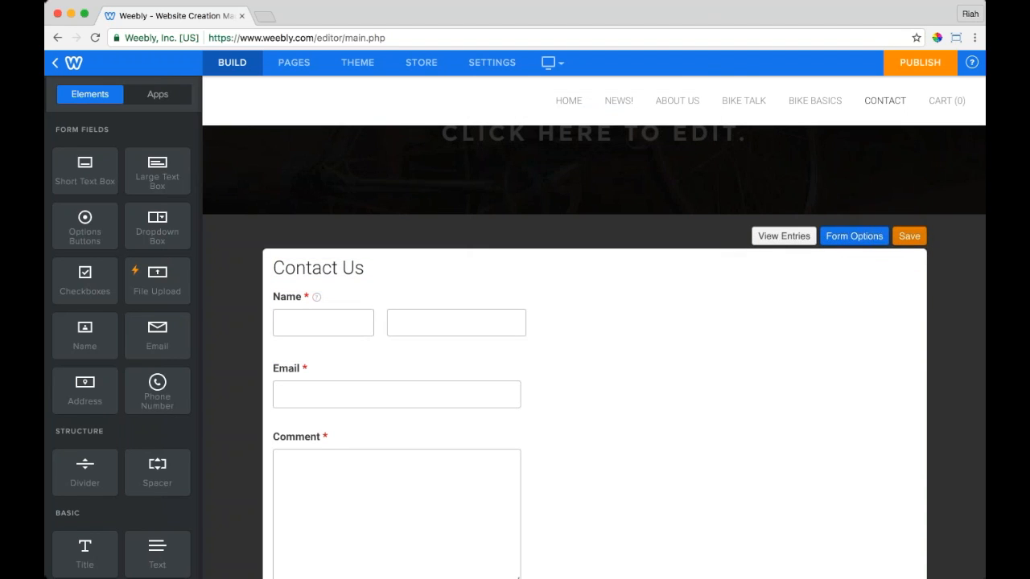
Step: Save the contact form edits and place an empty Embed Code block above the Contact Us form
{"action": "left_click", "coordinate": [910, 237]}
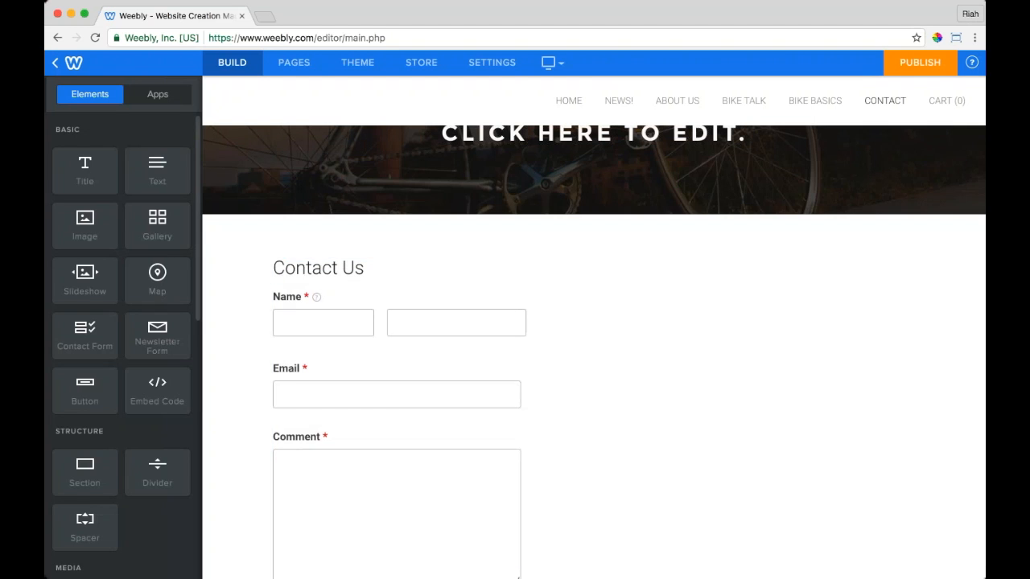
{"action": "left_click_drag", "start_coordinate": [157, 390], "coordinate": [565, 257]}
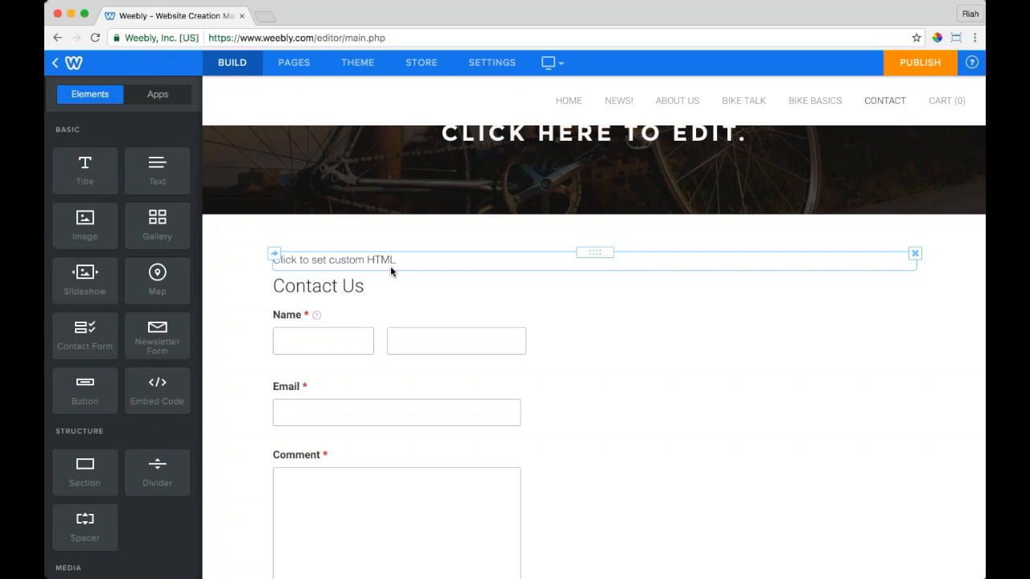
{"action": "left_click", "coordinate": [268, 17]}
Step: On vimeo.com, copy the Taking Flight video's embed code and switch back to the Weebly tab
{"action": "type", "text": "vime"}
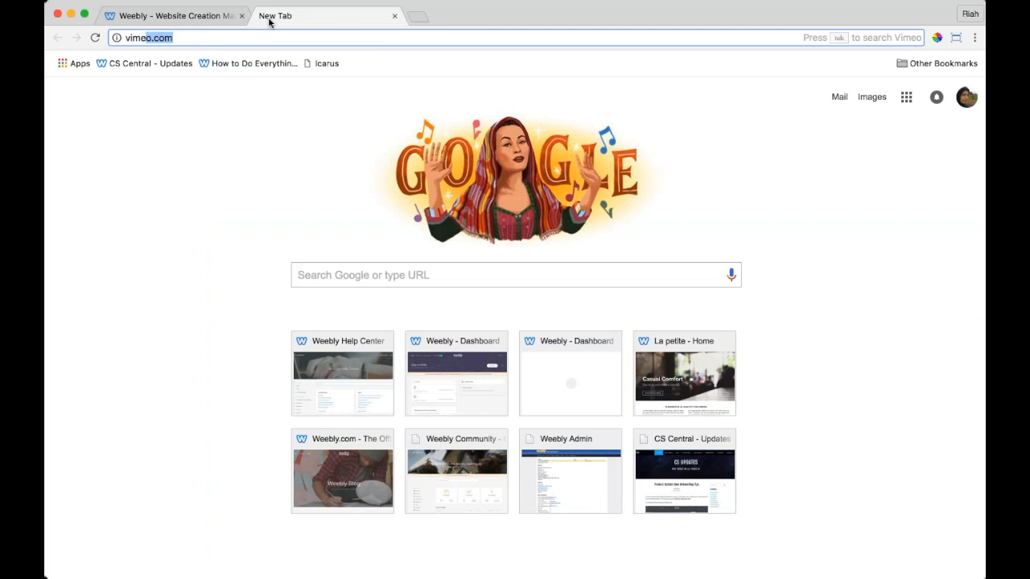
{"action": "key", "text": "Return"}
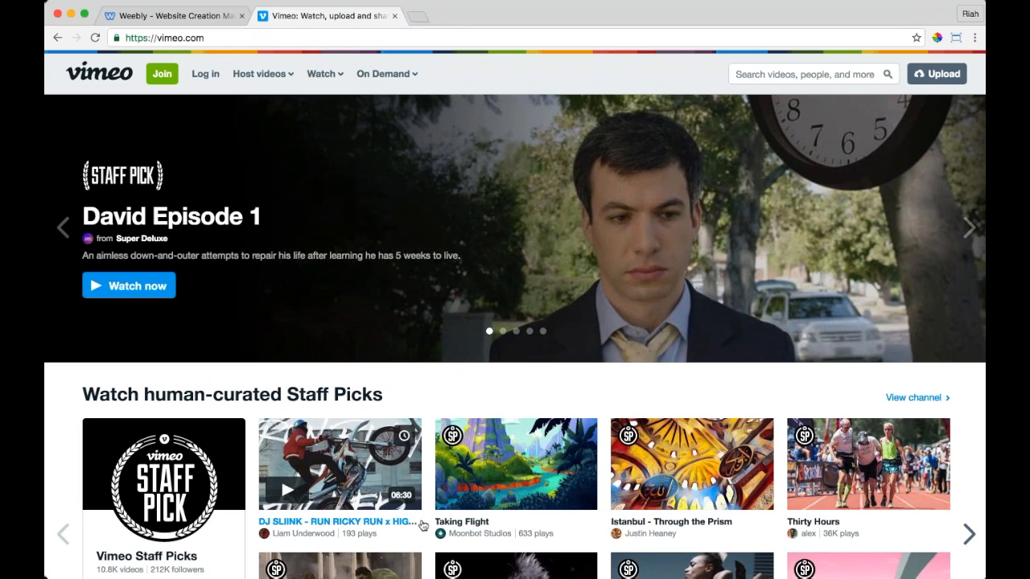
{"action": "left_click", "coordinate": [455, 523]}
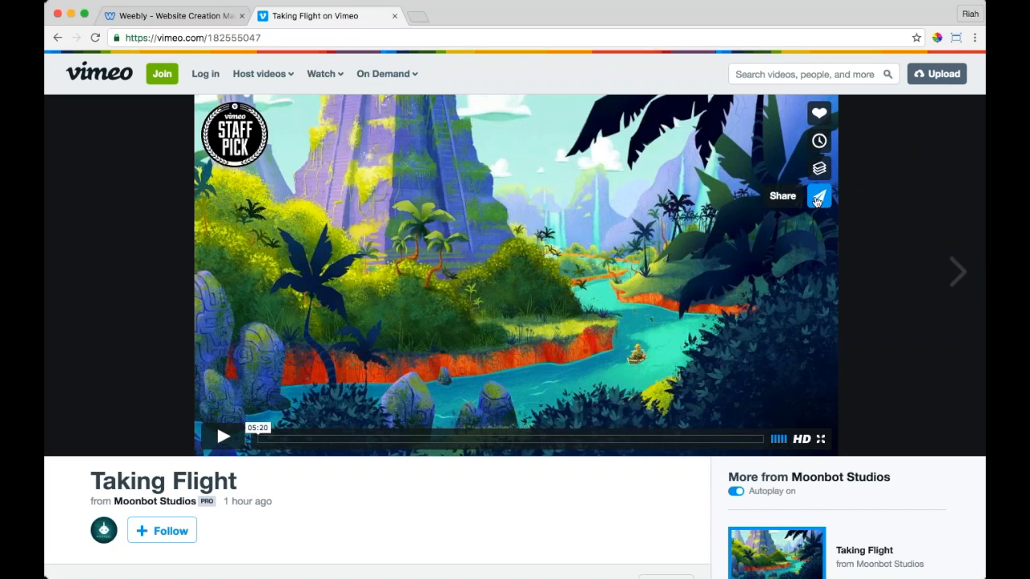
{"action": "left_click", "coordinate": [818, 197]}
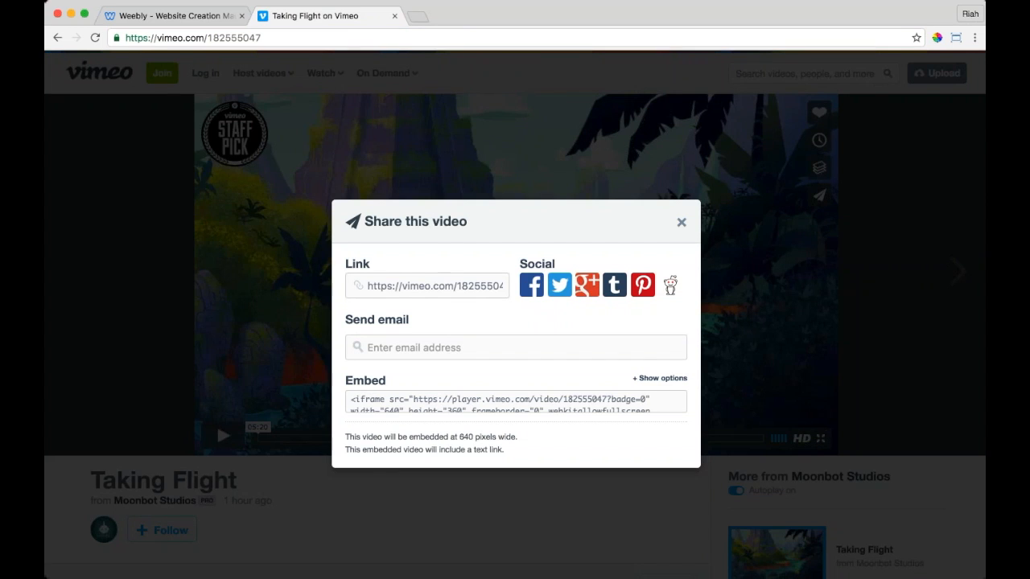
{"action": "scroll", "coordinate": [485, 358], "scroll_direction": "down", "scroll_amount": 5}
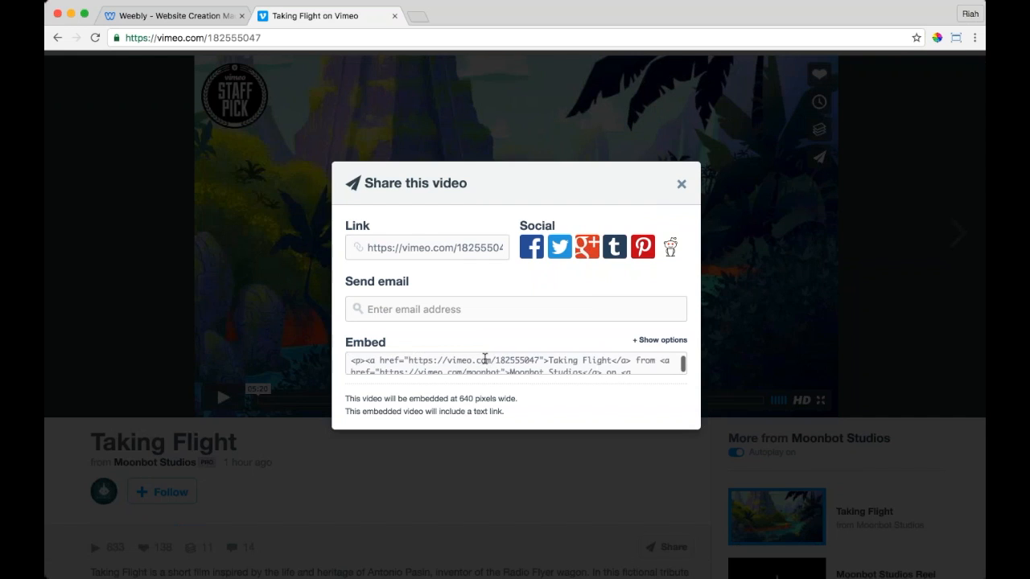
{"action": "scroll", "coordinate": [485, 358], "scroll_direction": "down", "scroll_amount": 1}
{"action": "left_click", "coordinate": [486, 358]}
{"action": "key", "text": "super+c"}
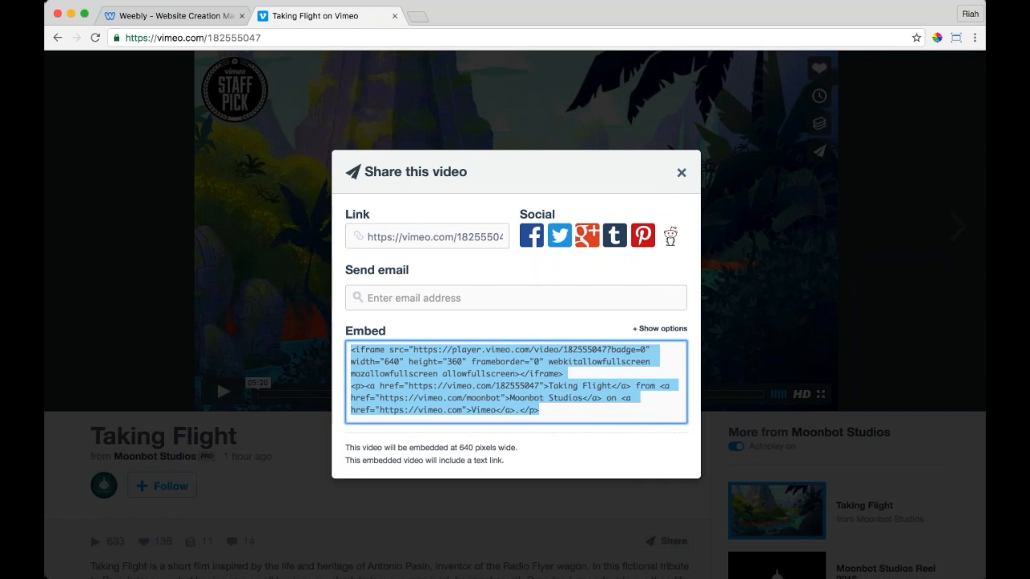
{"action": "left_click", "coordinate": [681, 172]}
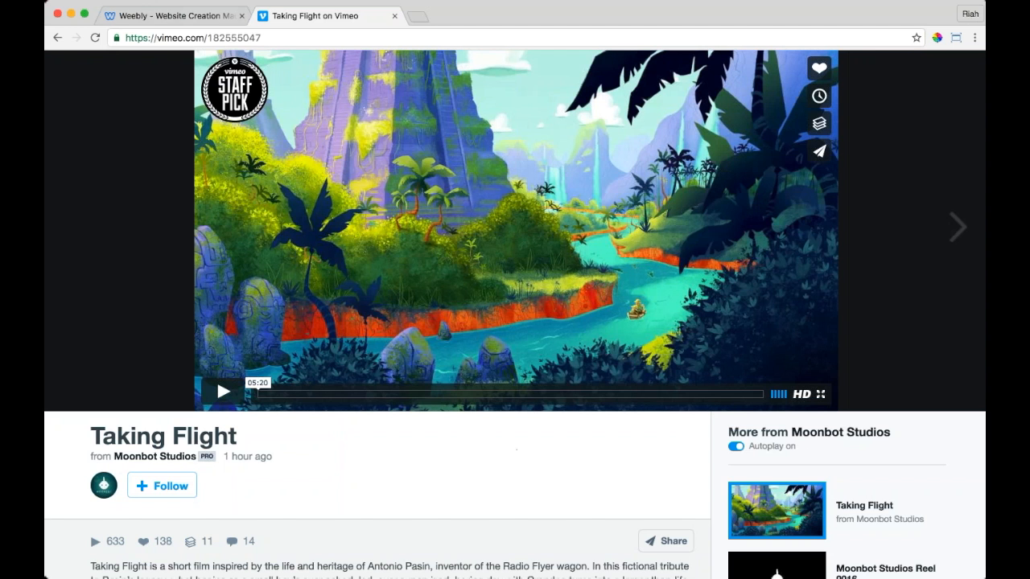
{"action": "left_click", "coordinate": [200, 17]}
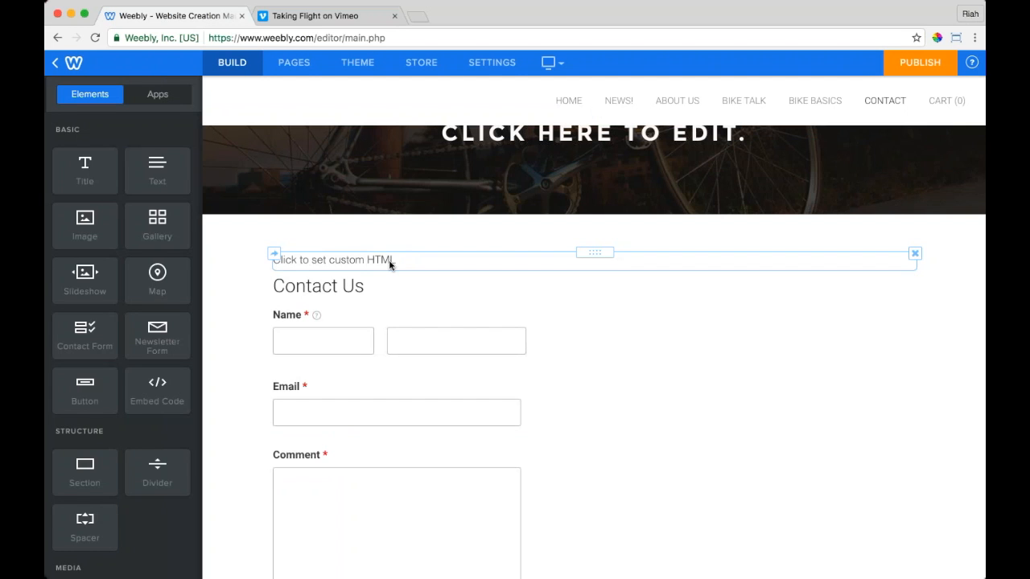
Step: Paste the Taking Flight embed code into the custom HTML block so the video renders
{"action": "left_click", "coordinate": [390, 264]}
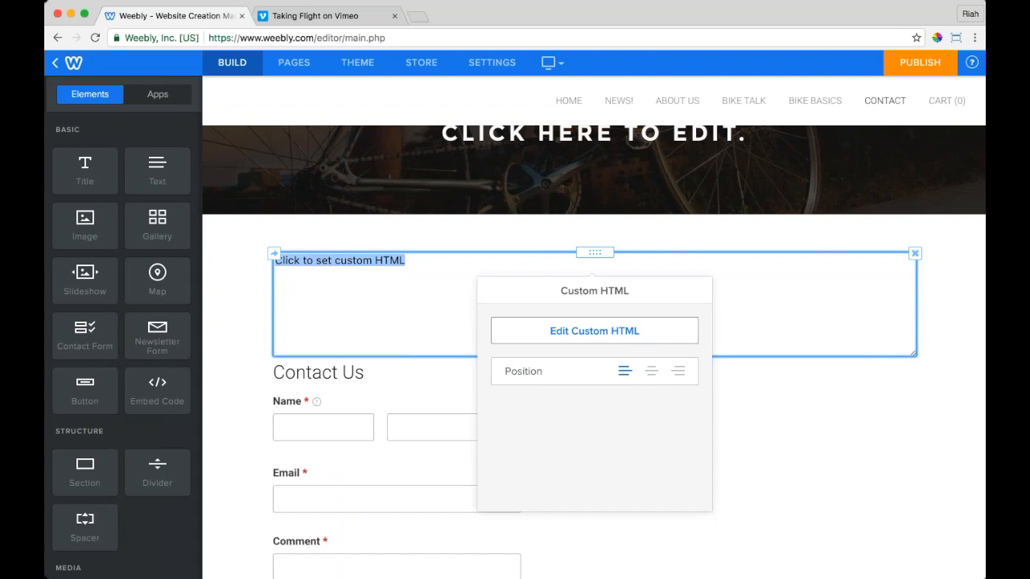
{"action": "key", "text": "super+v"}
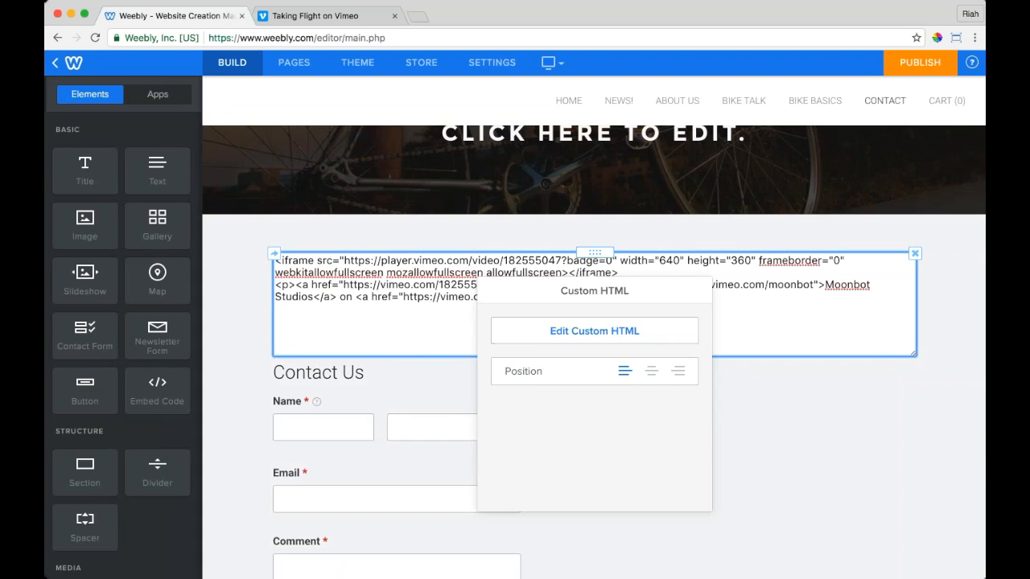
{"action": "left_click", "coordinate": [257, 323]}
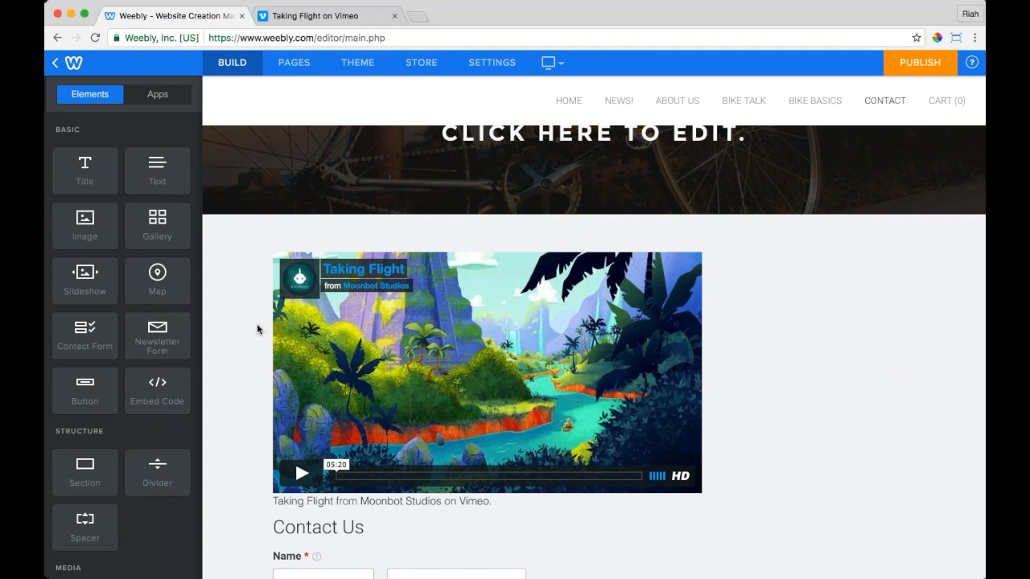
{"action": "left_click", "coordinate": [418, 18]}
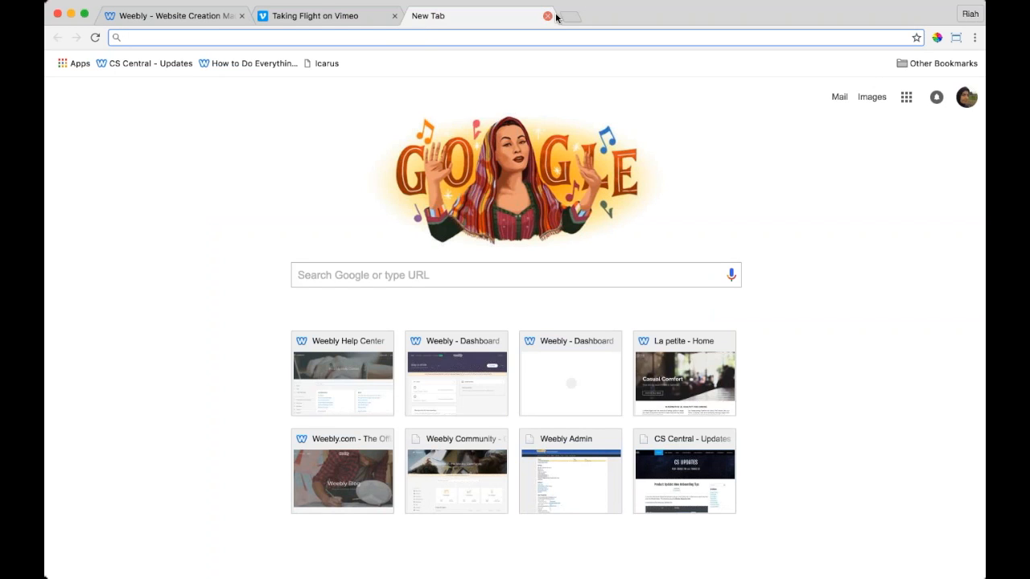
Step: Search YouTube for 'bike' straight from the address bar
{"action": "type", "text": "you"}
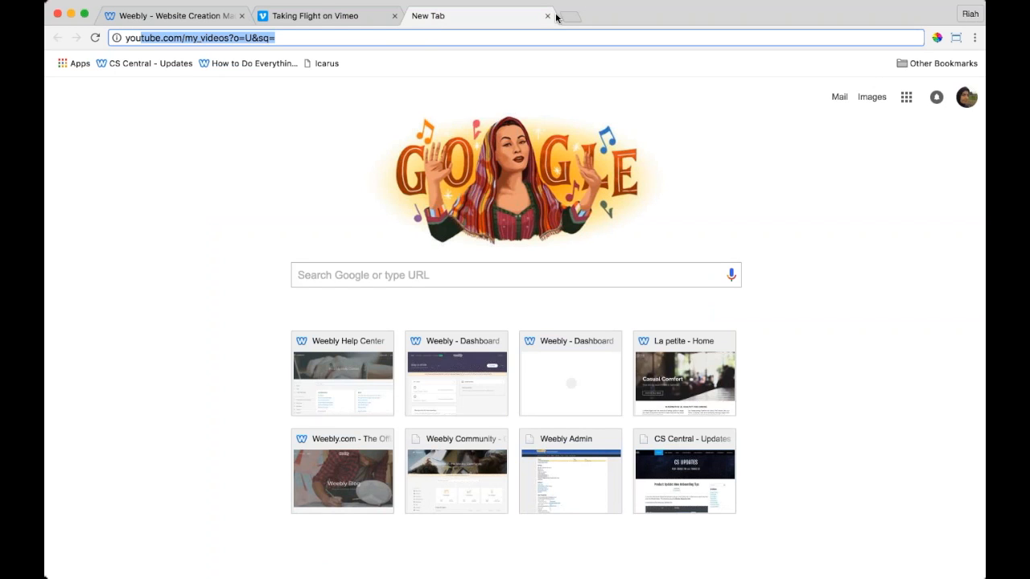
{"action": "type", "text": "tube.co"}
{"action": "key", "text": "Tab"}
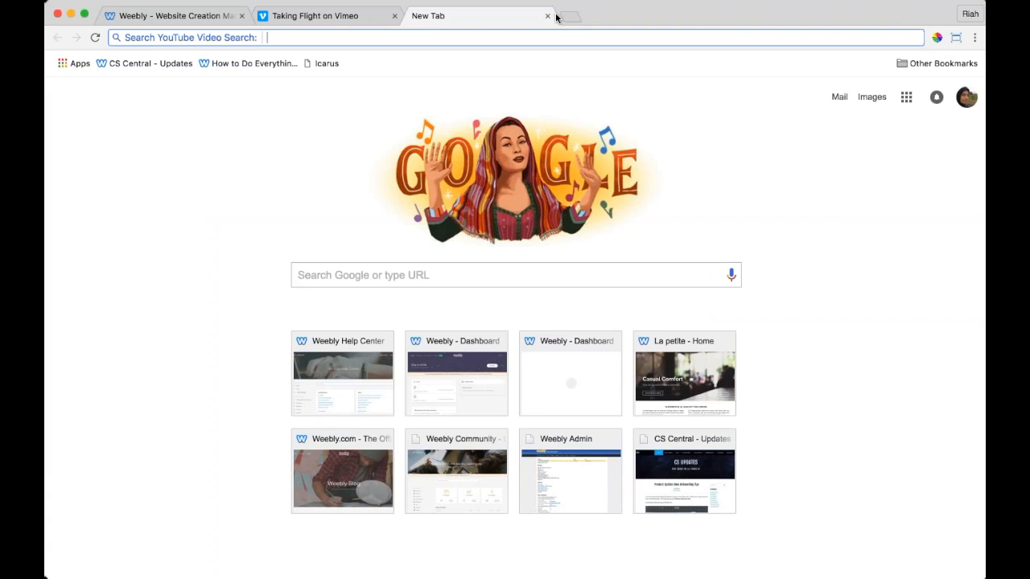
{"action": "type", "text": "bunn"}
{"action": "key", "text": "BackSpace"}
{"action": "key", "text": "BackSpace"}
{"action": "key", "text": "BackSpace"}
{"action": "key", "text": "BackSpace"}
{"action": "type", "text": "bike"}
{"action": "key", "text": "Return"}
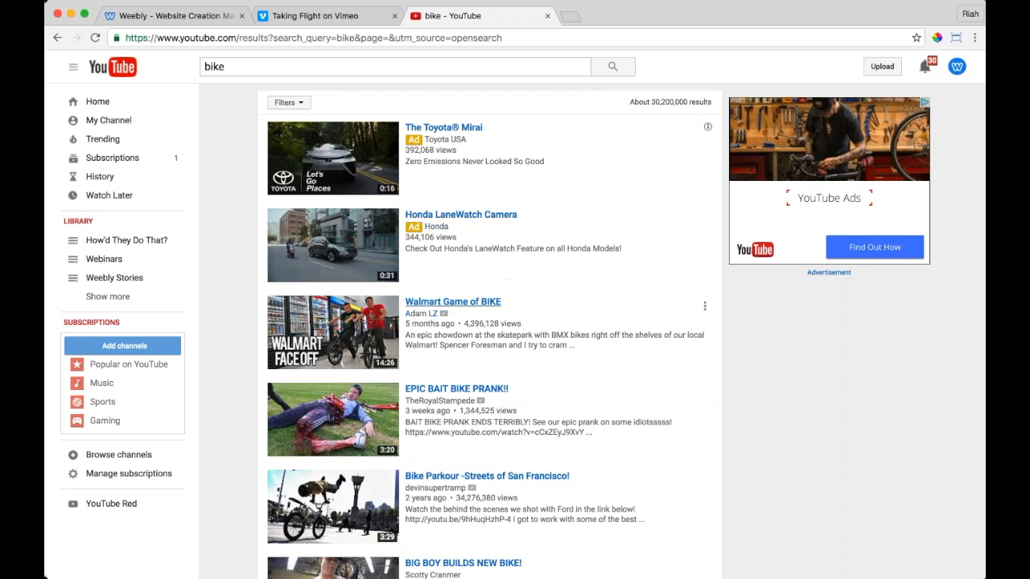
Step: Copy the Walmart Game of BIKE video's Share > Embed code and return to Weebly
{"action": "left_click", "coordinate": [453, 302]}
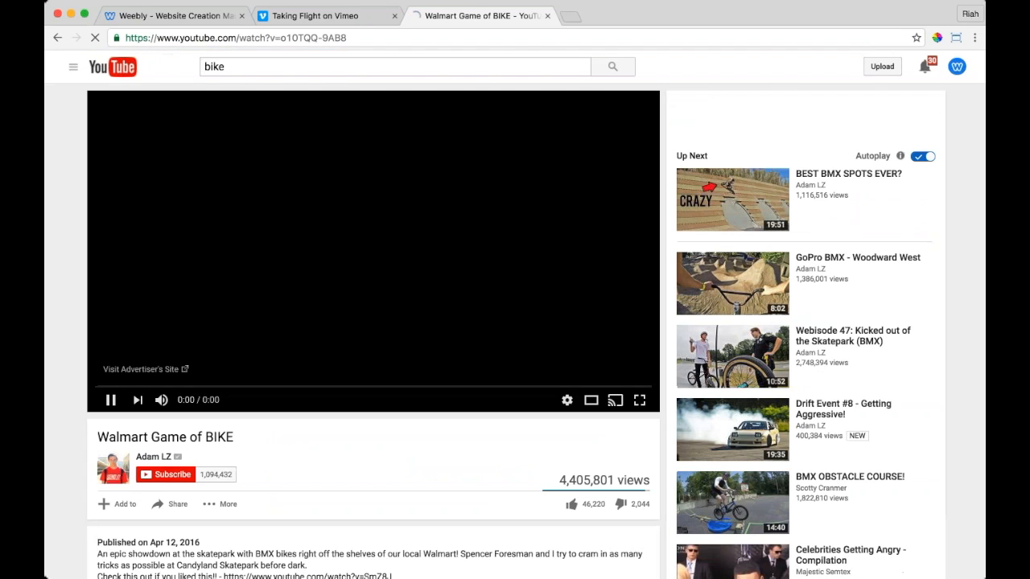
{"action": "scroll", "coordinate": [265, 488], "scroll_direction": "down", "scroll_amount": 5}
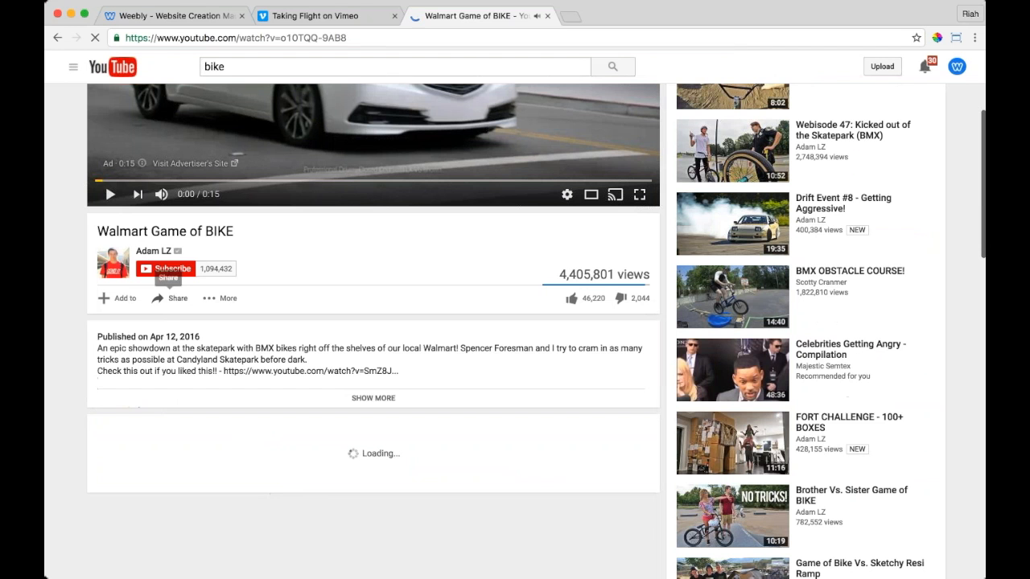
{"action": "left_click", "coordinate": [176, 301]}
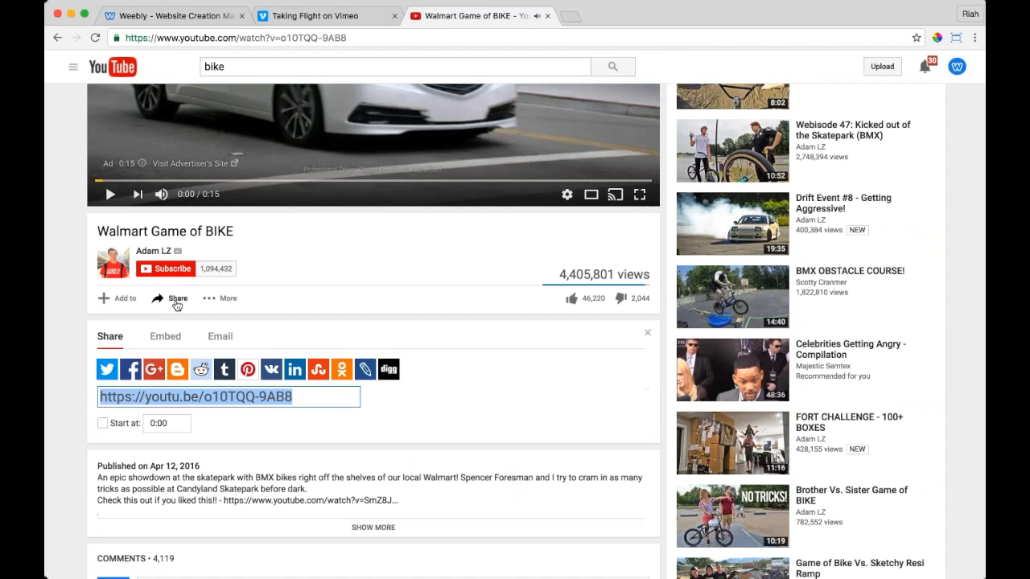
{"action": "left_click", "coordinate": [168, 341]}
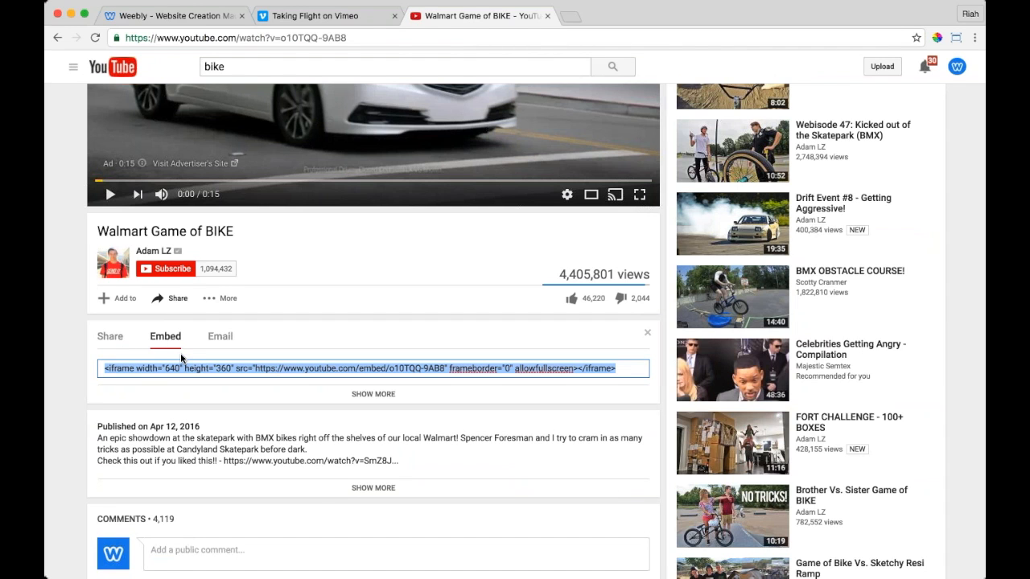
{"action": "left_click", "coordinate": [193, 14]}
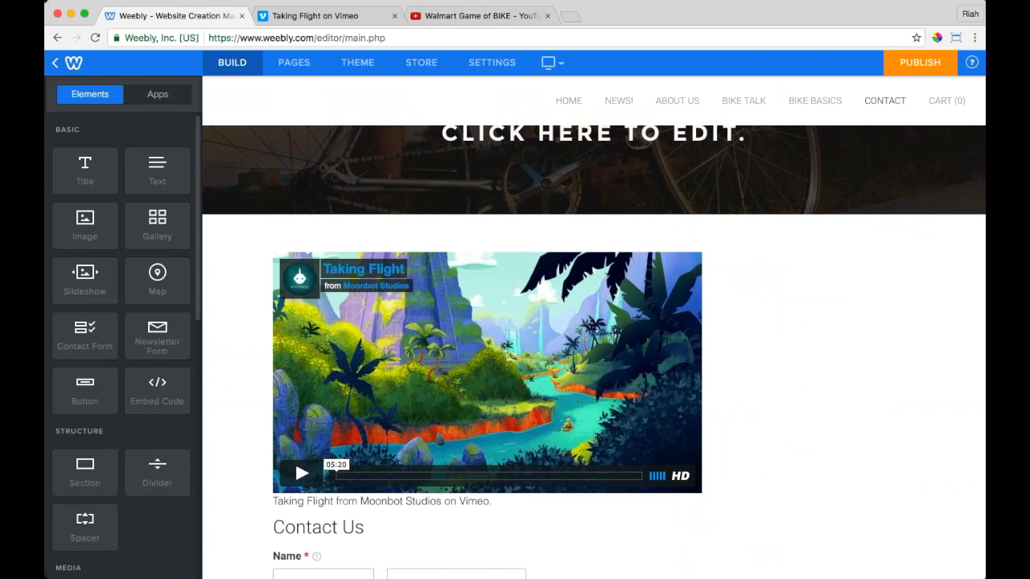
Step: Add a second Custom HTML block and paste the Walmart Game of BIKE embed code into it
{"action": "left_click_drag", "start_coordinate": [157, 390], "coordinate": [601, 255]}
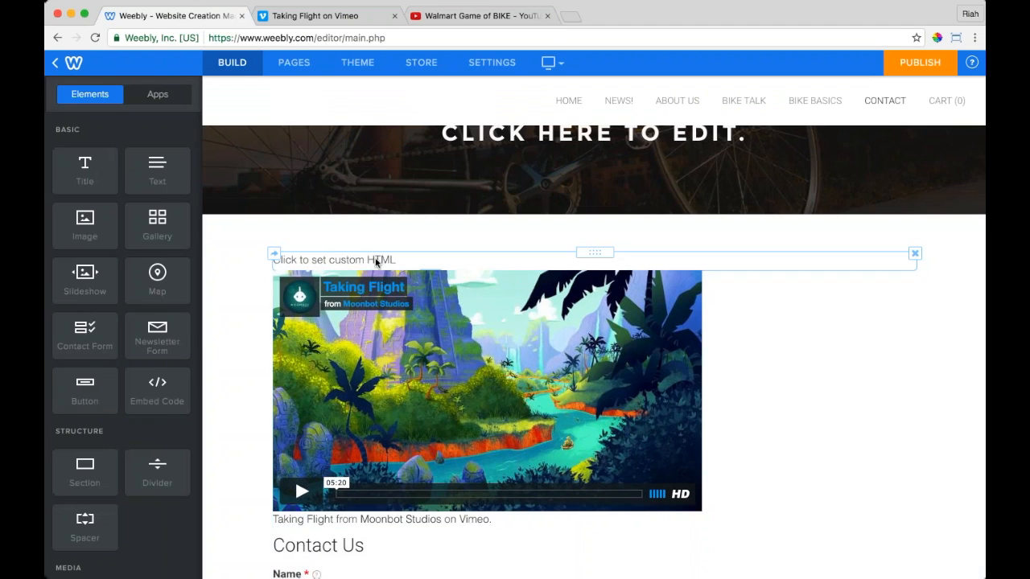
{"action": "type", "text": "<iframe width=\"640\" height=\"360\" src=\"https://www.youtube.com/embed/ct3TQG-9A88\" frameborder=\"0\" allowfullscreen></iframe>"}
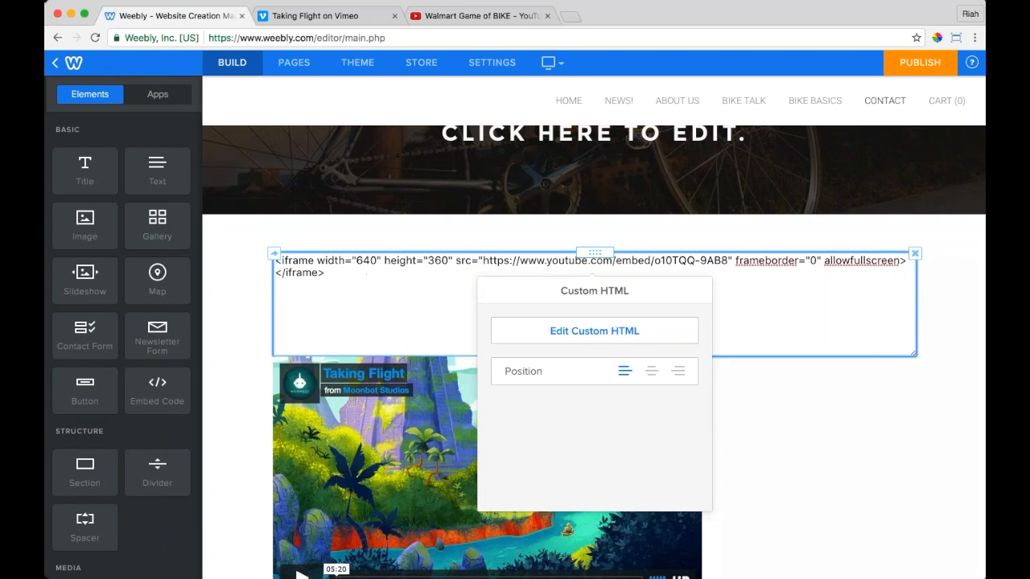
{"action": "left_click", "coordinate": [482, 361]}
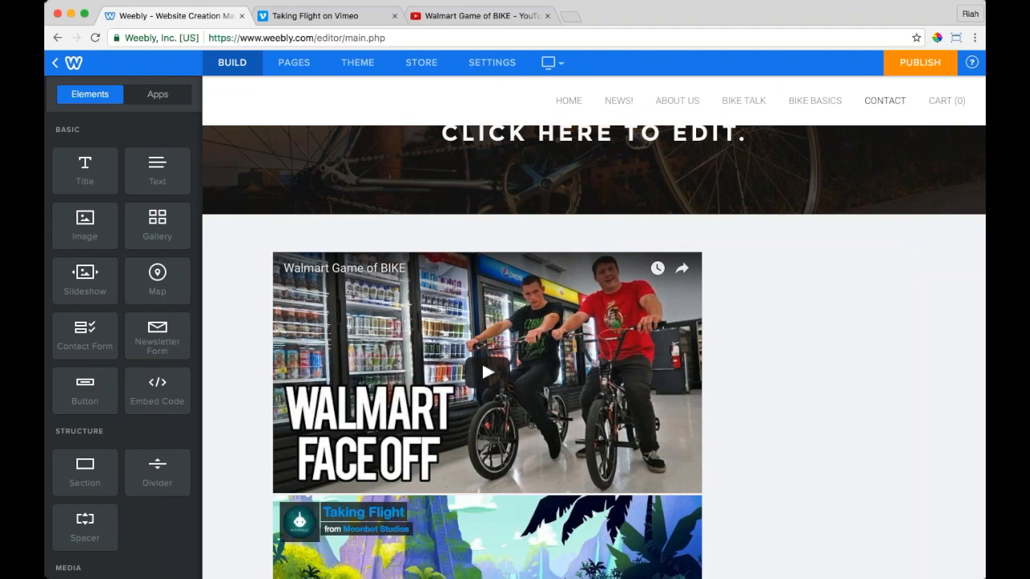
{"action": "scroll", "coordinate": [482, 361], "scroll_direction": "down", "scroll_amount": 5}
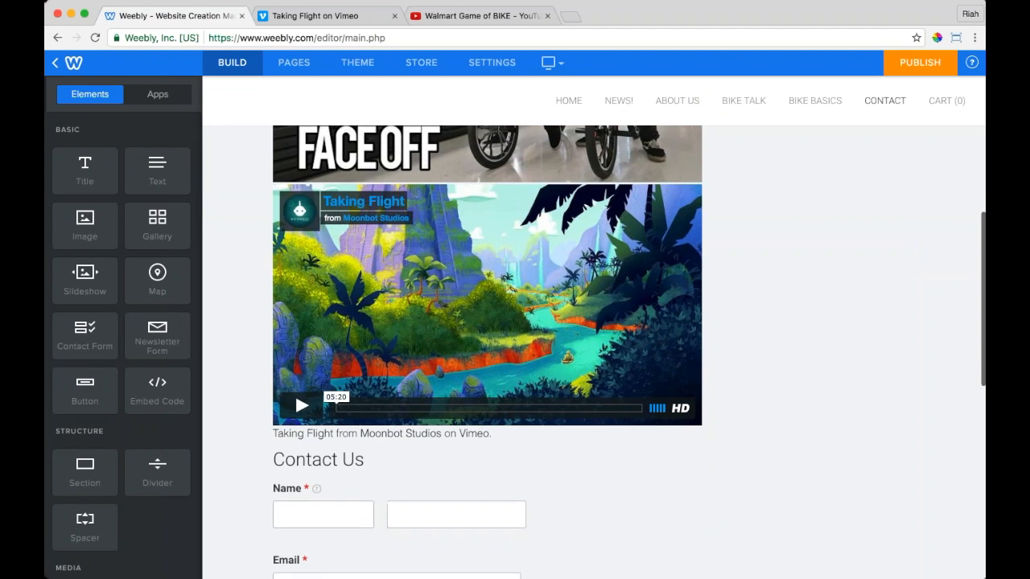
{"action": "scroll", "coordinate": [295, 481], "scroll_direction": "up", "scroll_amount": 3}
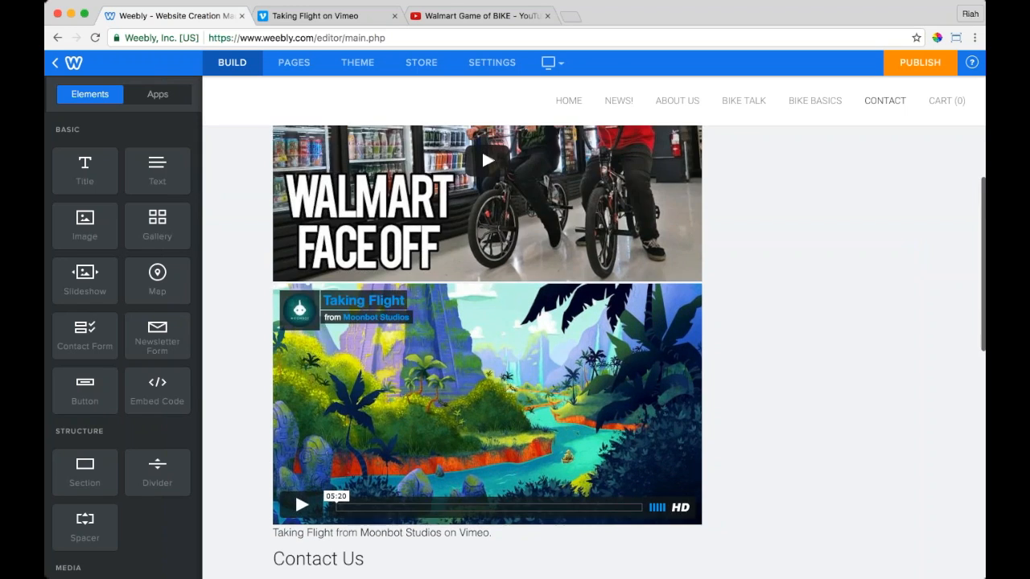
{"action": "scroll", "coordinate": [483, 362], "scroll_direction": "up", "scroll_amount": 3}
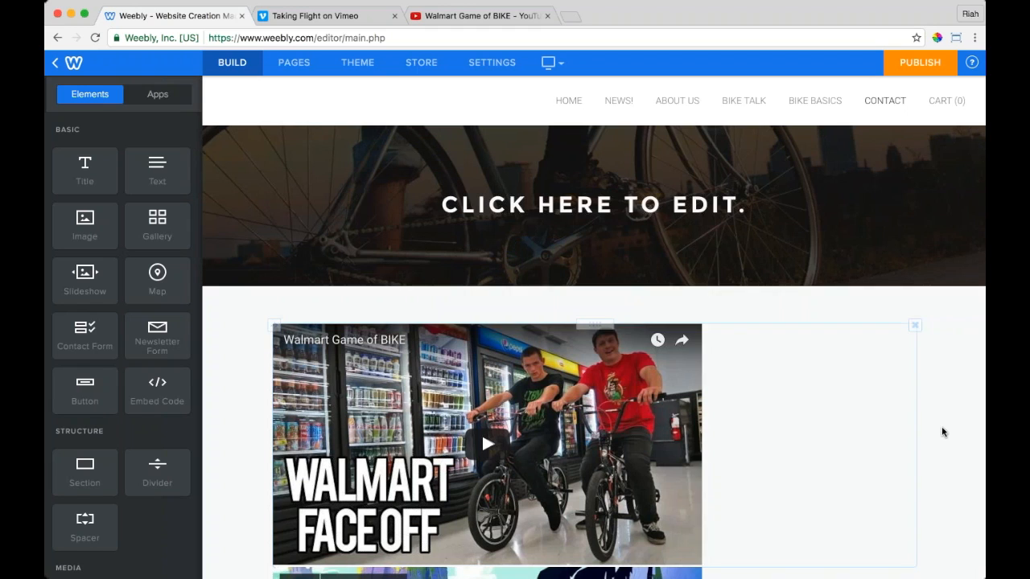
Step: Set the Walmart Game of BIKE embed block's Position to centre
{"action": "left_click", "coordinate": [945, 433]}
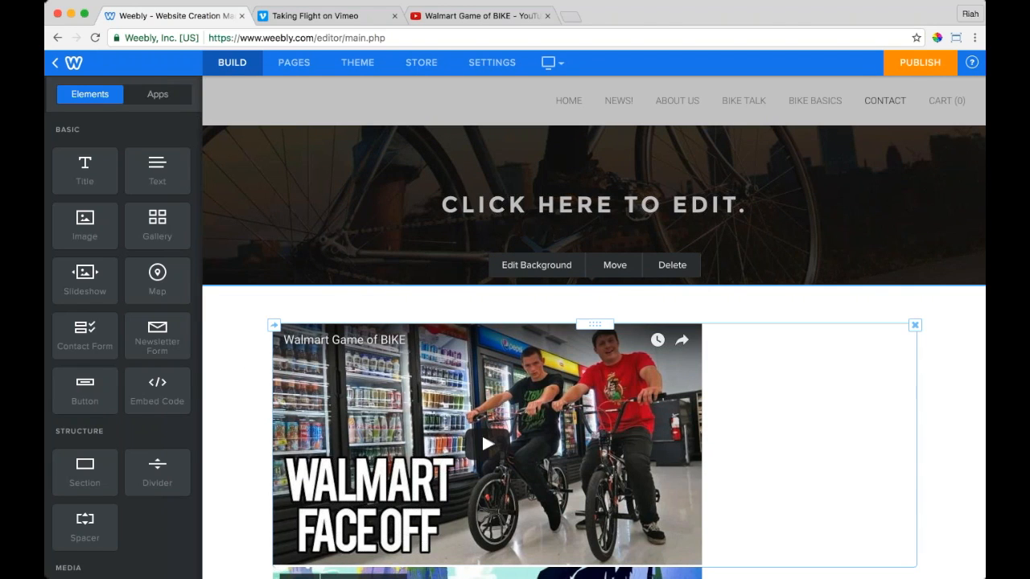
{"action": "scroll", "coordinate": [594, 352], "scroll_direction": "down", "scroll_amount": 1}
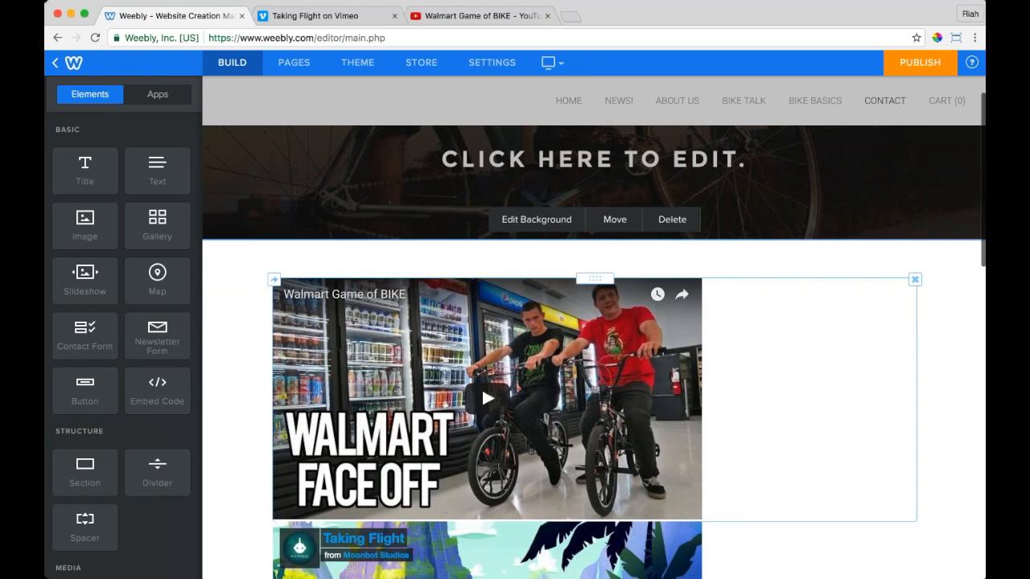
{"action": "left_click", "coordinate": [840, 366]}
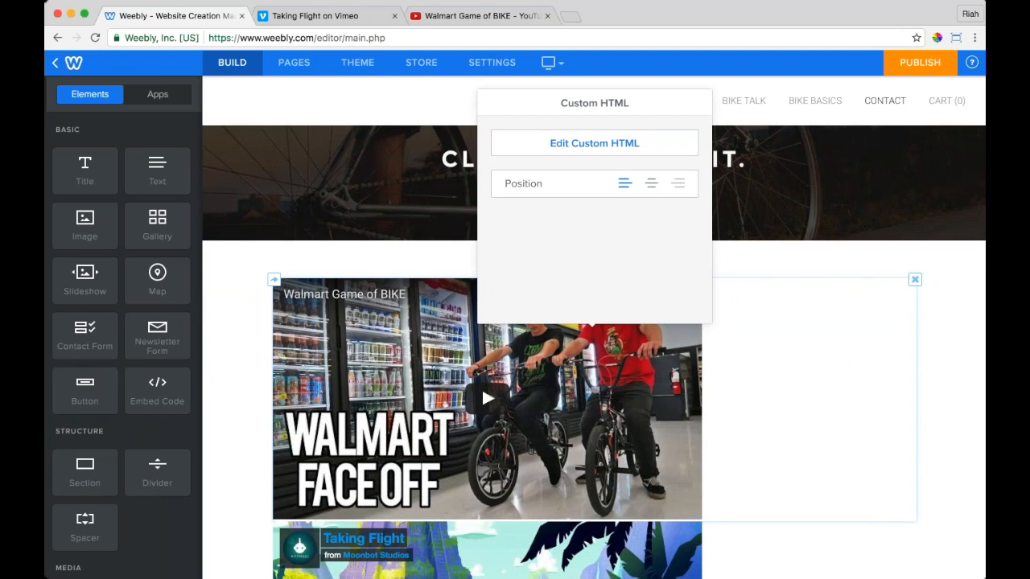
{"action": "left_click", "coordinate": [652, 183]}
{"action": "left_click", "coordinate": [623, 143]}
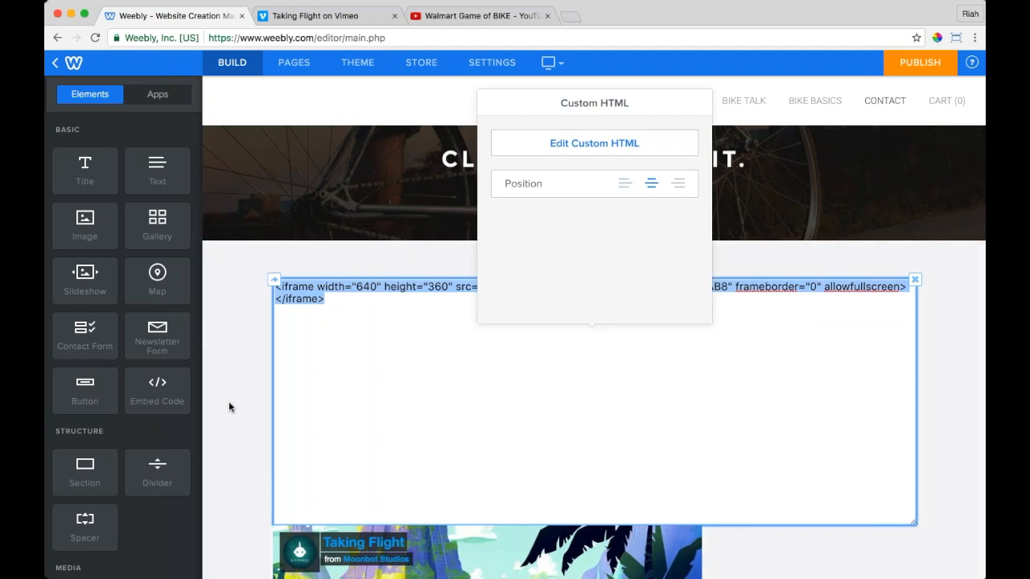
{"action": "left_click", "coordinate": [229, 407]}
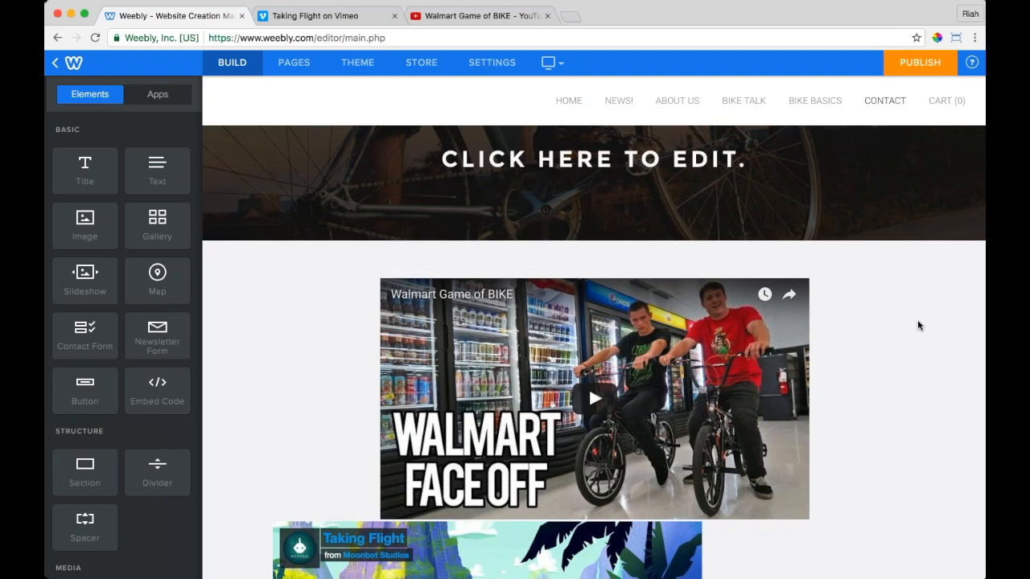
{"action": "scroll", "coordinate": [954, 379], "scroll_direction": "up", "scroll_amount": 1}
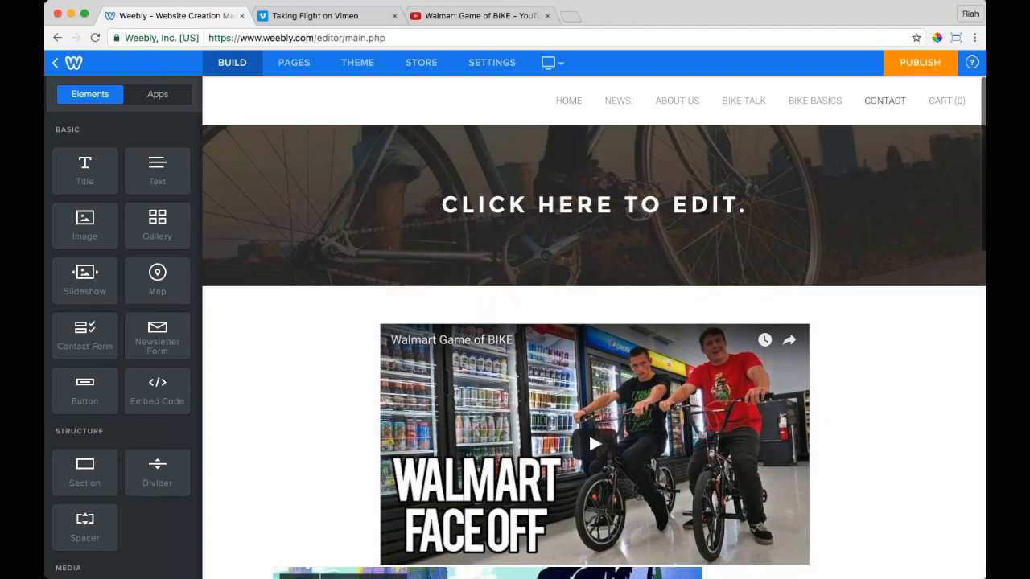
Step: Publish the site from the Home page and open the live spokesmenbikes.weebly.com link
{"action": "left_click", "coordinate": [555, 106]}
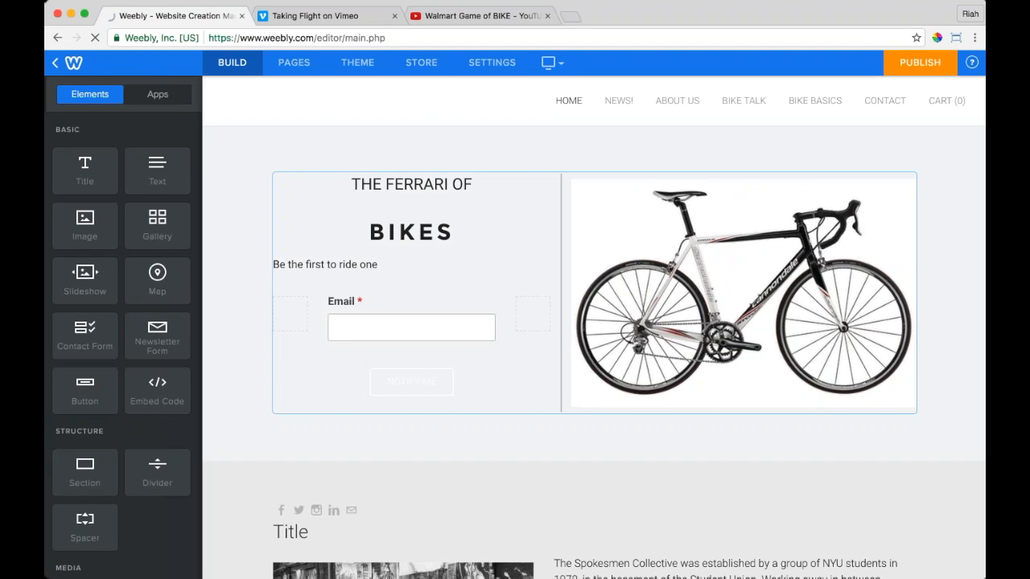
{"action": "mouse_move", "coordinate": [827, 124]}
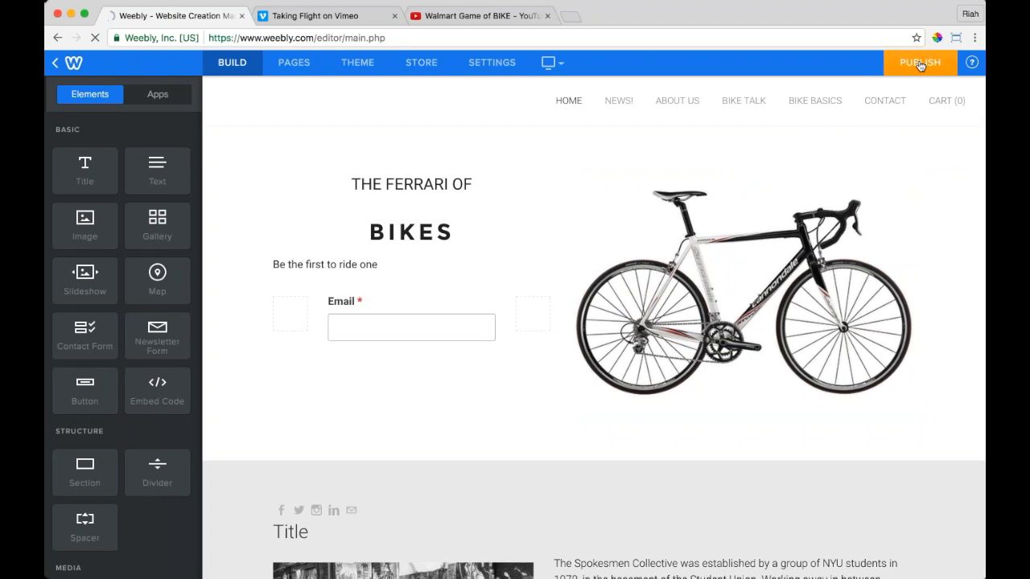
{"action": "left_click", "coordinate": [915, 71]}
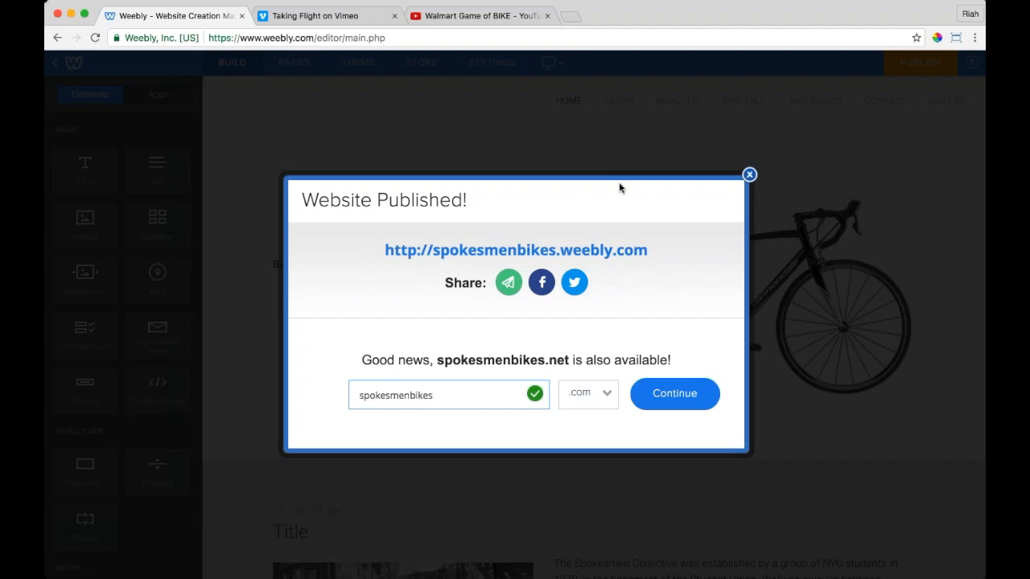
{"action": "left_click", "coordinate": [603, 256]}
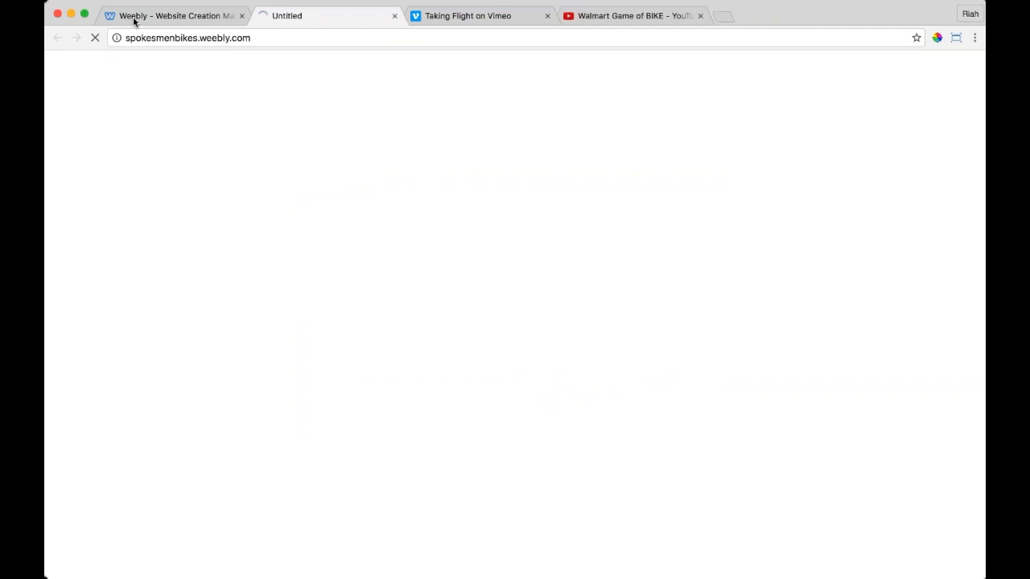
Step: Switch back to the Weebly editor and close the Website Published dialog
{"action": "left_click", "coordinate": [177, 21]}
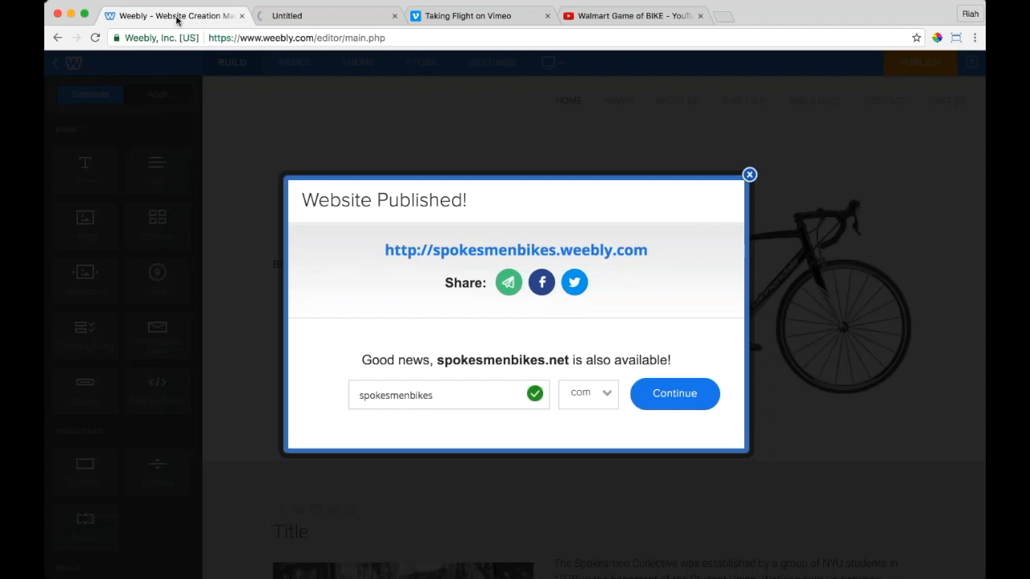
{"action": "left_click", "coordinate": [746, 169]}
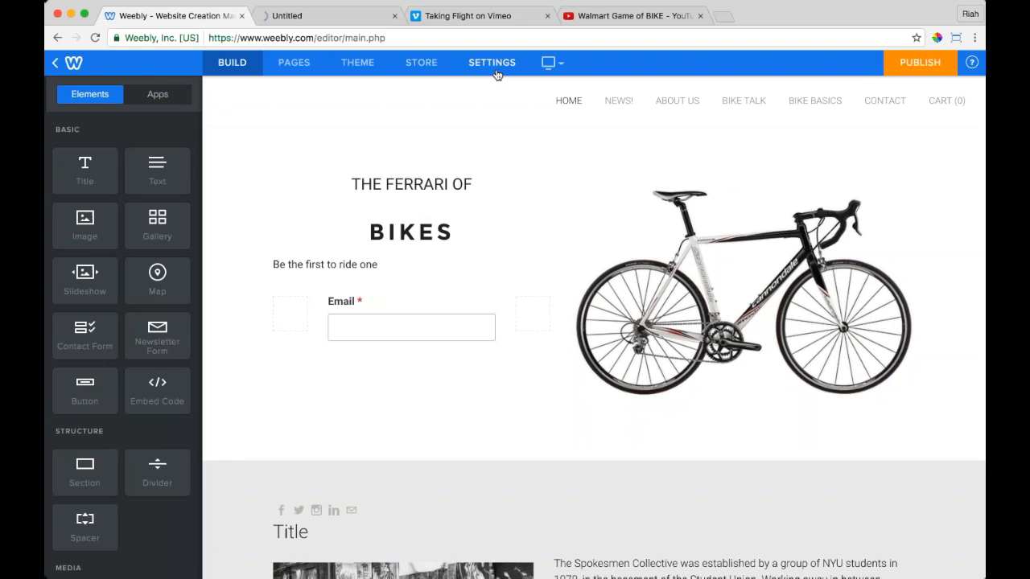
Step: In Settings, change the Site Address and select Register a New Domain
{"action": "left_click", "coordinate": [494, 64]}
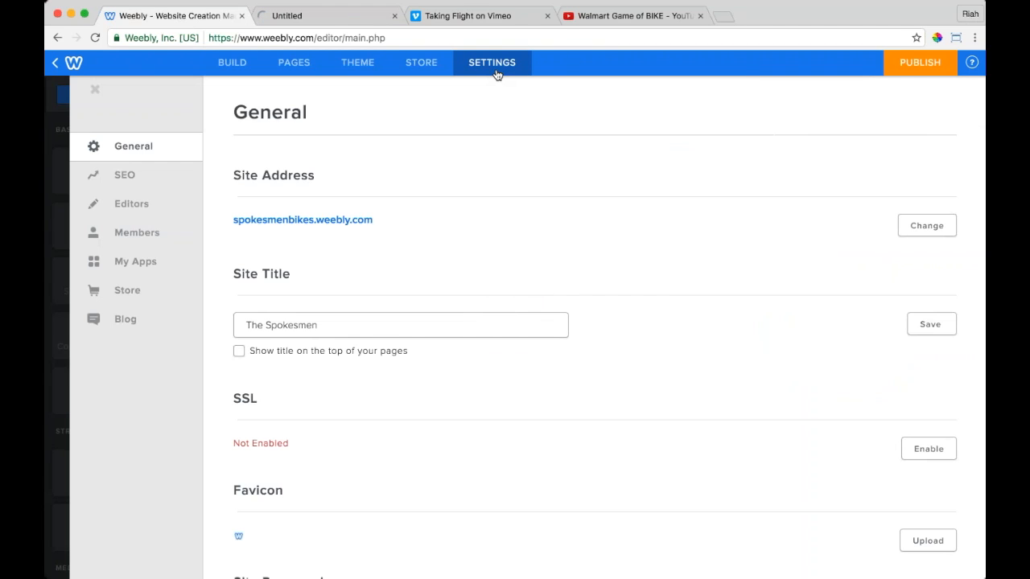
{"action": "left_click", "coordinate": [925, 228]}
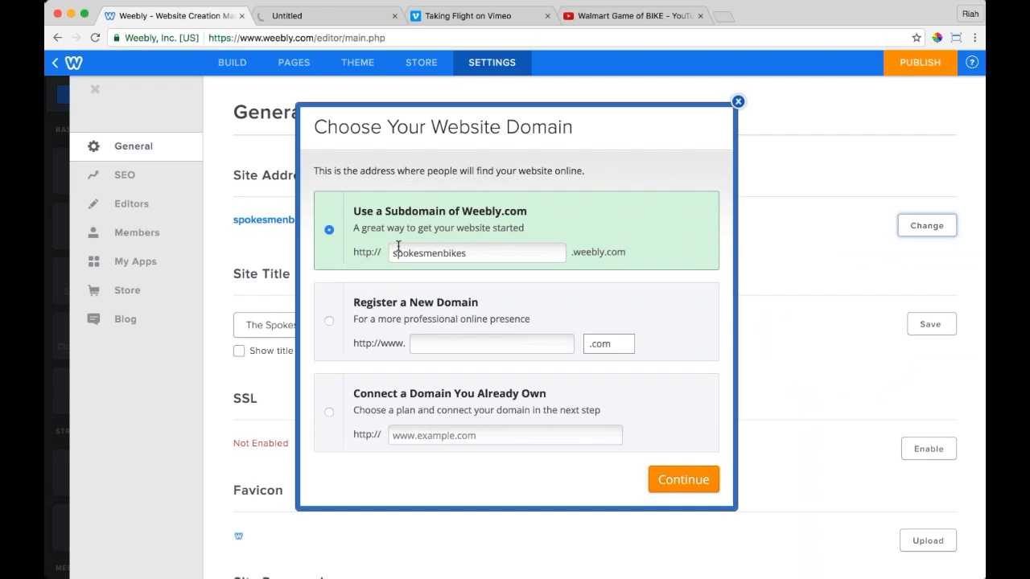
{"action": "left_click", "coordinate": [477, 253]}
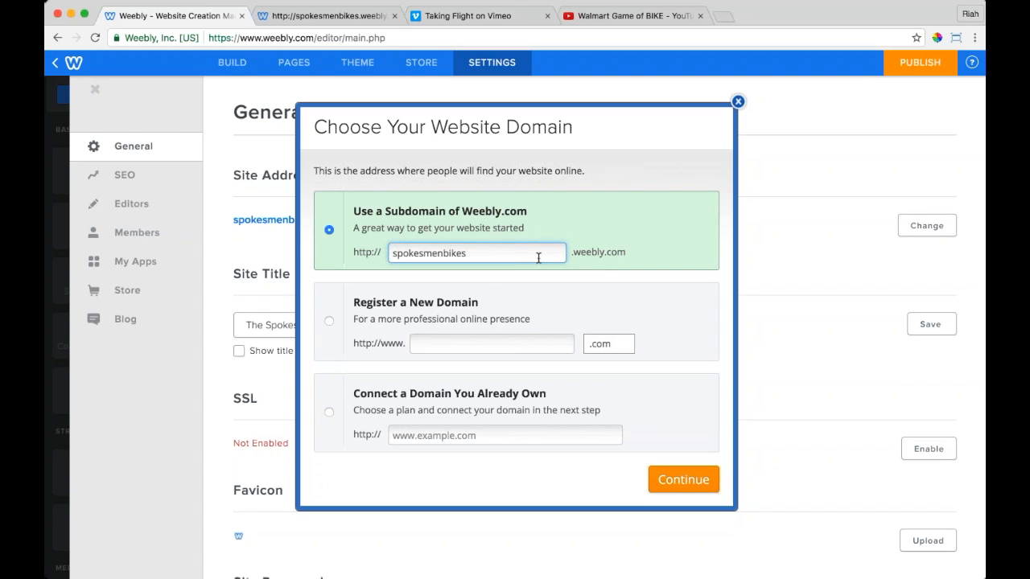
{"action": "left_click", "coordinate": [337, 325]}
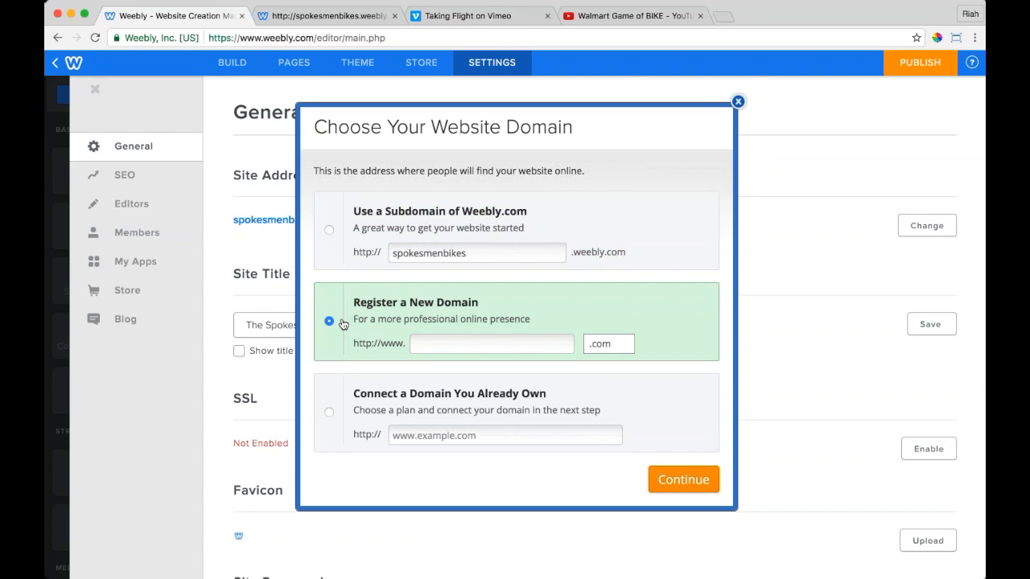
{"action": "left_click", "coordinate": [415, 344]}
{"action": "type", "text": "s"}
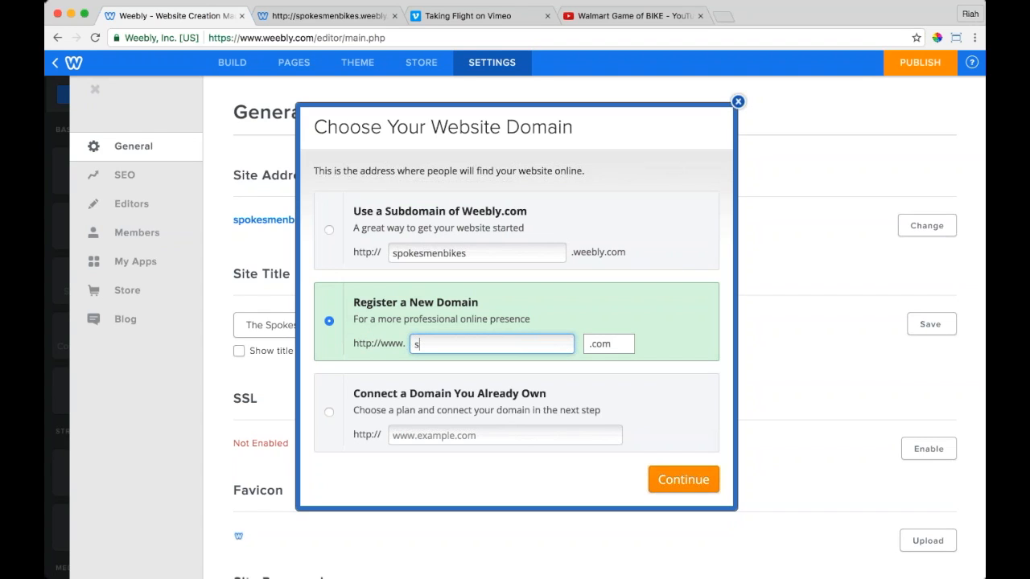
{"action": "type", "text": "poke"}
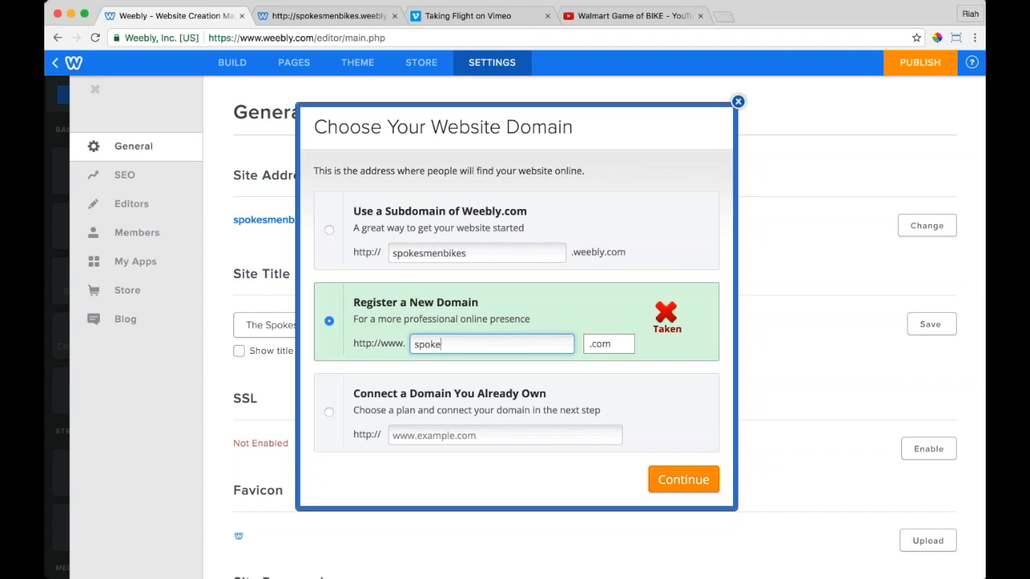
{"action": "type", "text": "smenbike"}
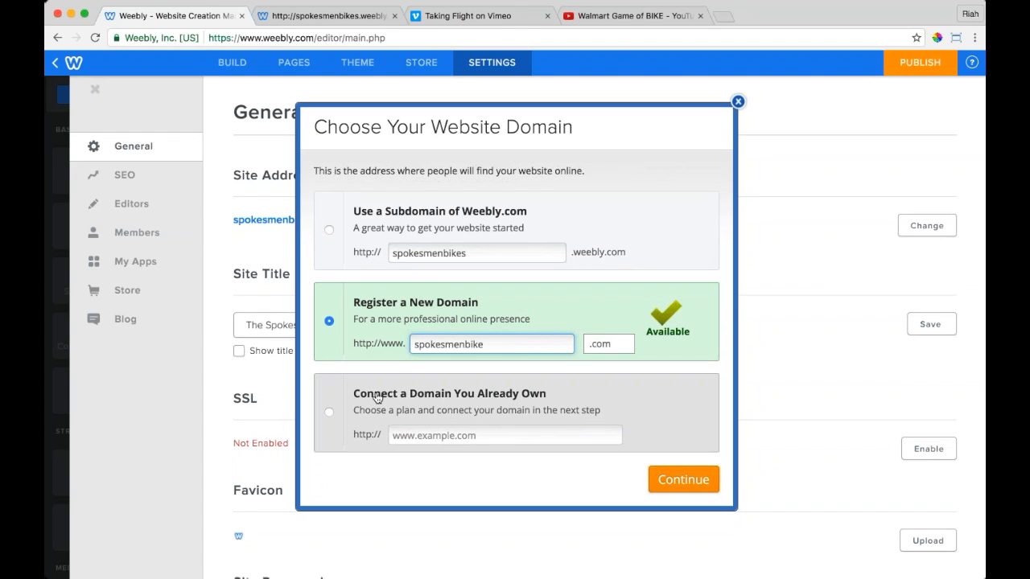
{"action": "left_click", "coordinate": [330, 412]}
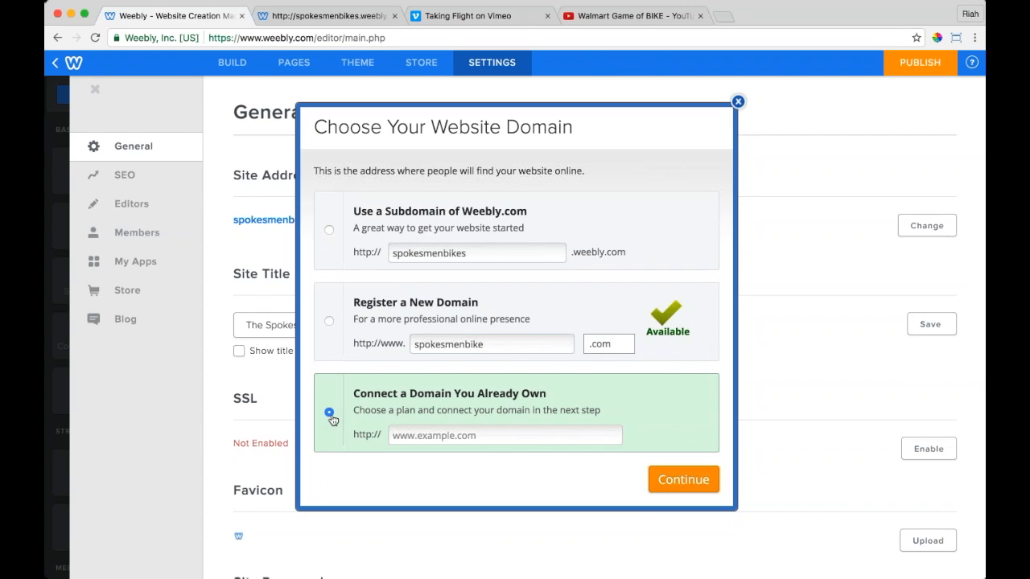
{"action": "left_click", "coordinate": [451, 435]}
{"action": "type", "text": "www.spokes"}
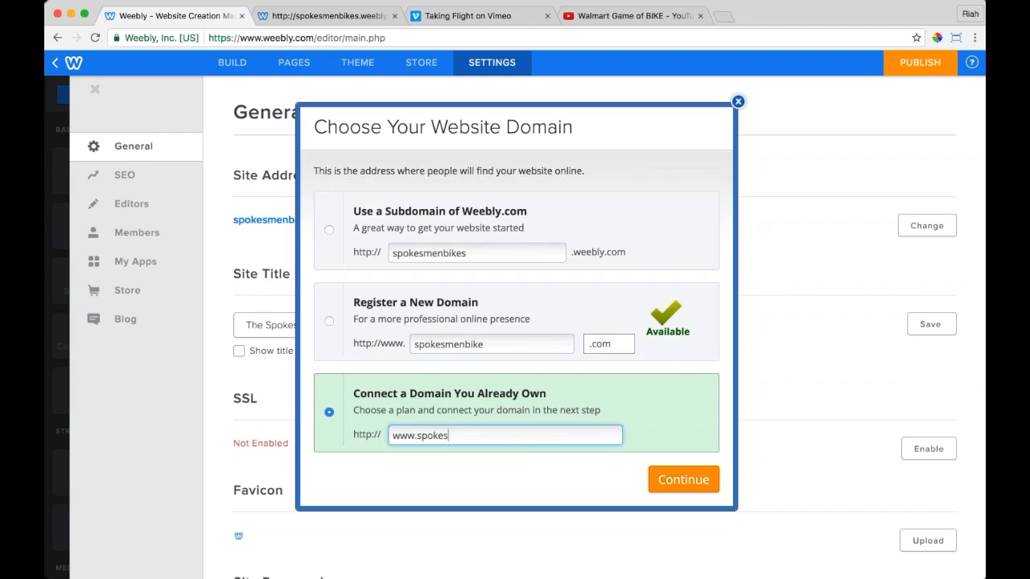
{"action": "type", "text": "menbikes.com"}
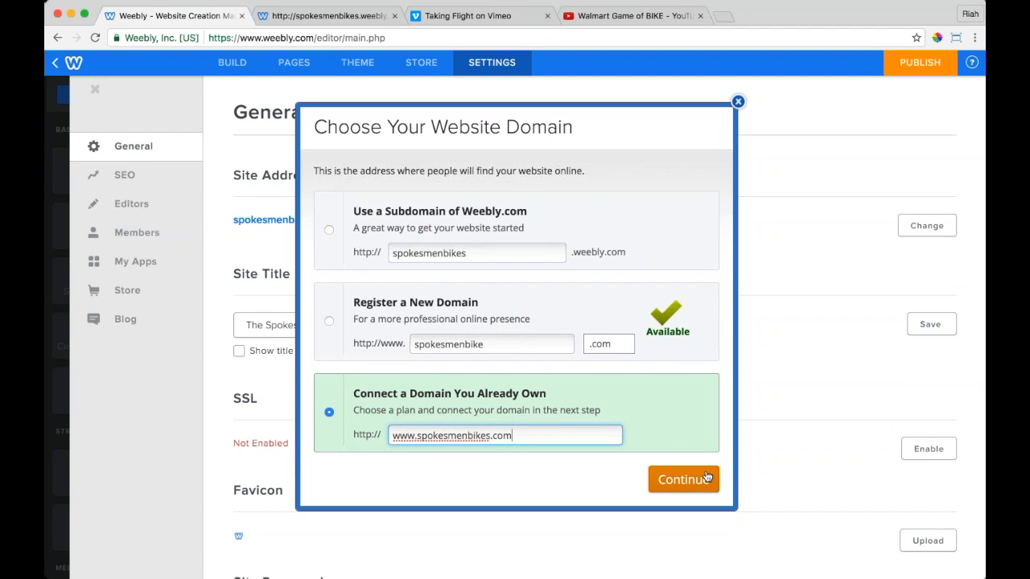
{"action": "left_click", "coordinate": [329, 232]}
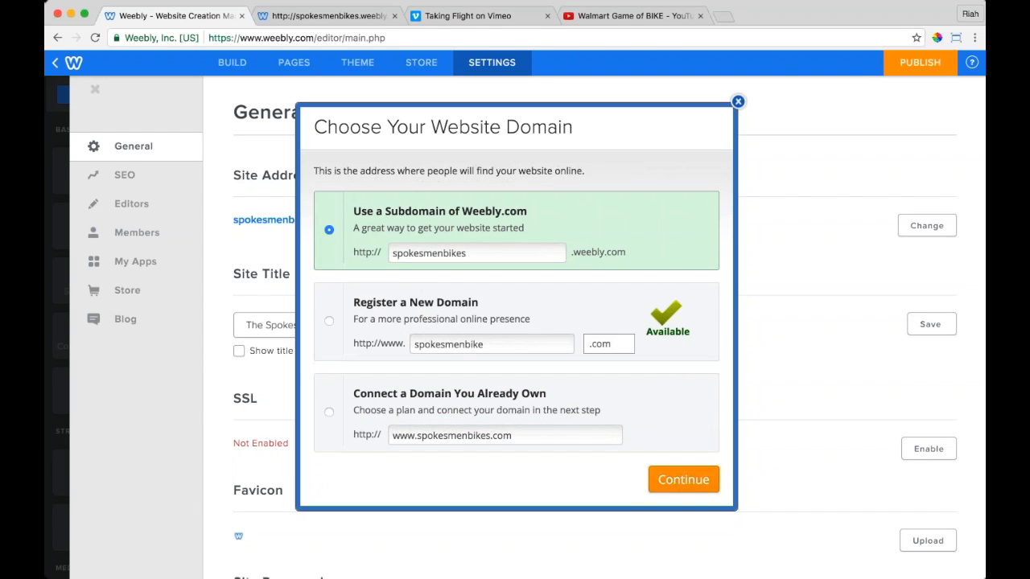
{"action": "left_click", "coordinate": [690, 492]}
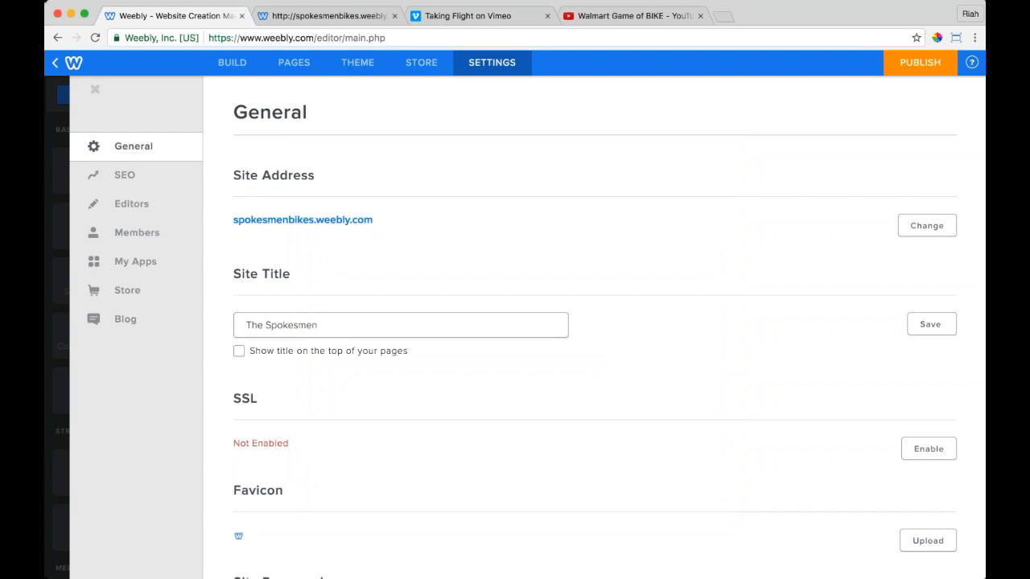
Step: Check the live site, then republish to spokesmenbikes.weebly.com and open the published URL
{"action": "left_click", "coordinate": [301, 16]}
{"action": "left_click", "coordinate": [226, 19]}
{"action": "left_click", "coordinate": [920, 63]}
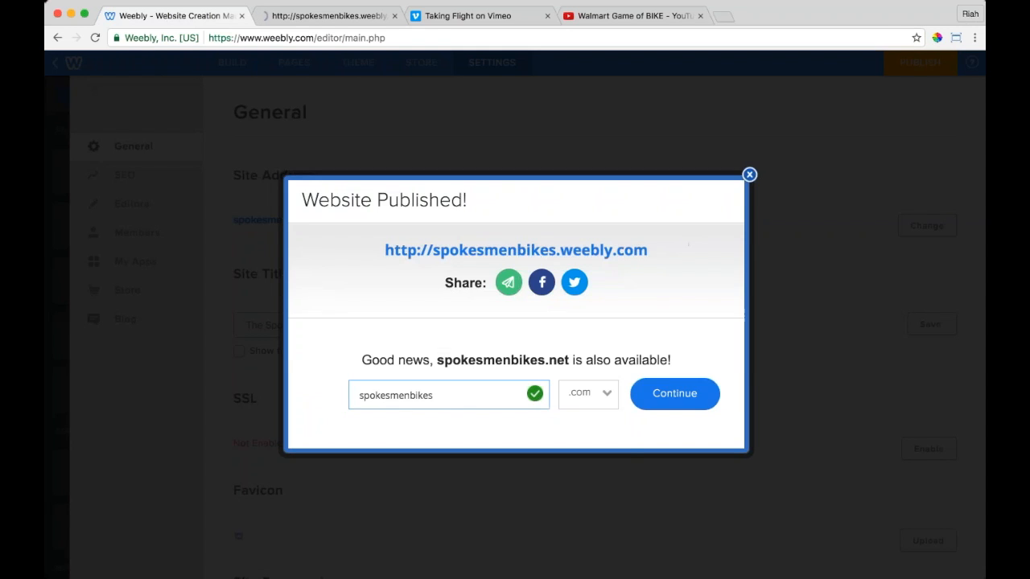
{"action": "left_click", "coordinate": [563, 249]}
Step: Close the broken duplicate site tab and dismiss the Website Published confirmation in the editor
{"action": "left_click", "coordinate": [546, 16]}
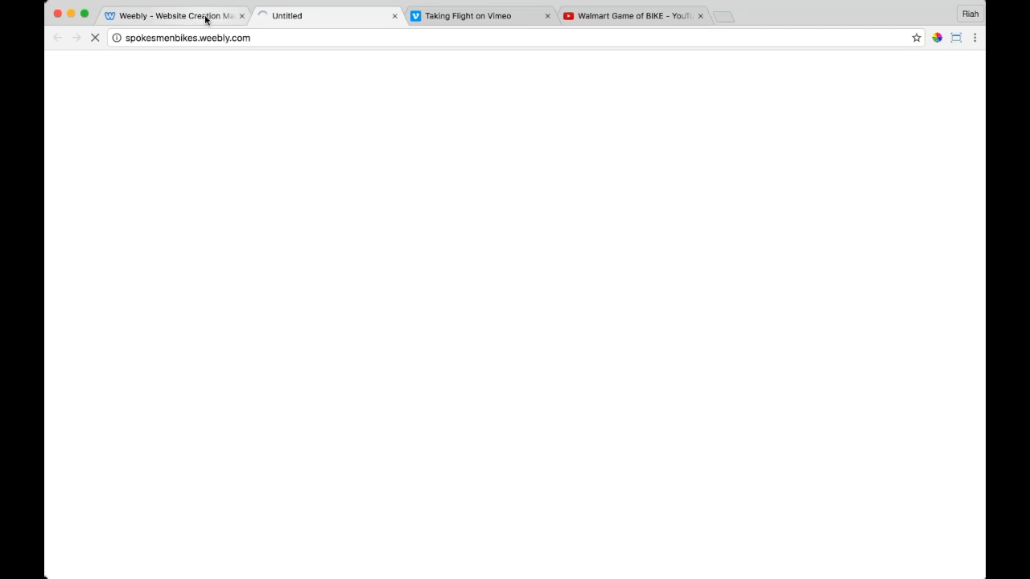
{"action": "left_click", "coordinate": [206, 18]}
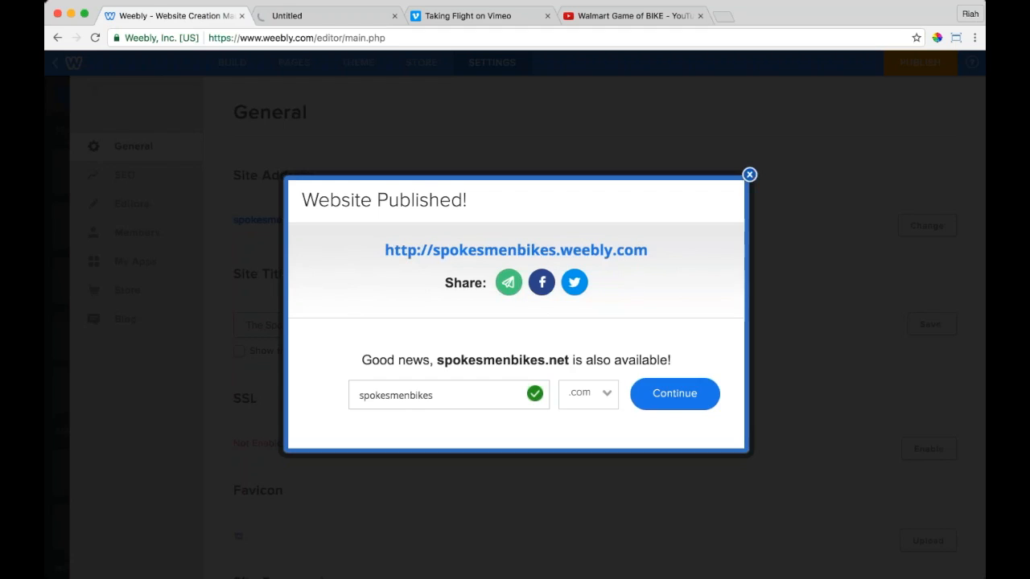
{"action": "key", "text": "Escape"}
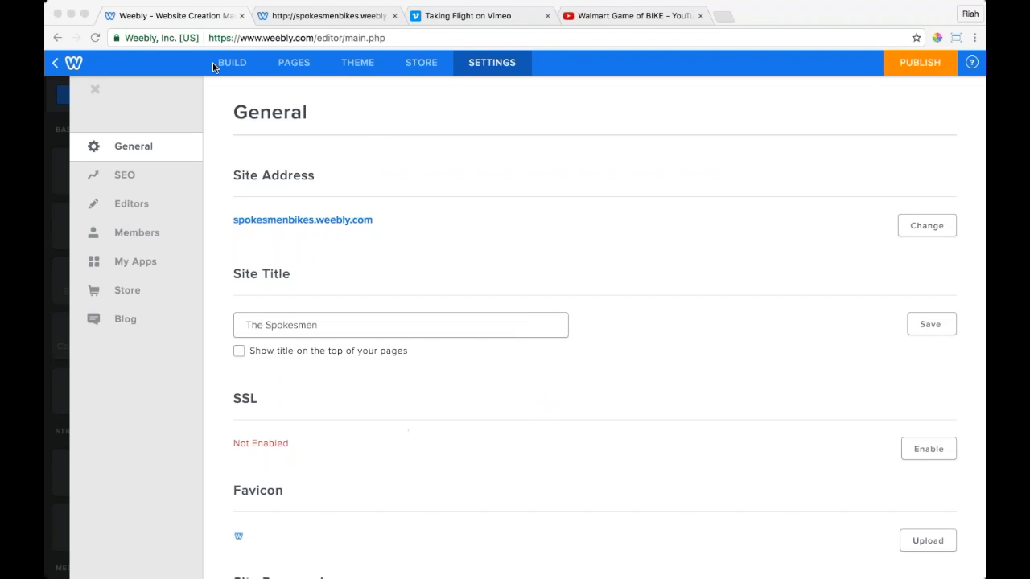
{"action": "left_click", "coordinate": [364, 129]}
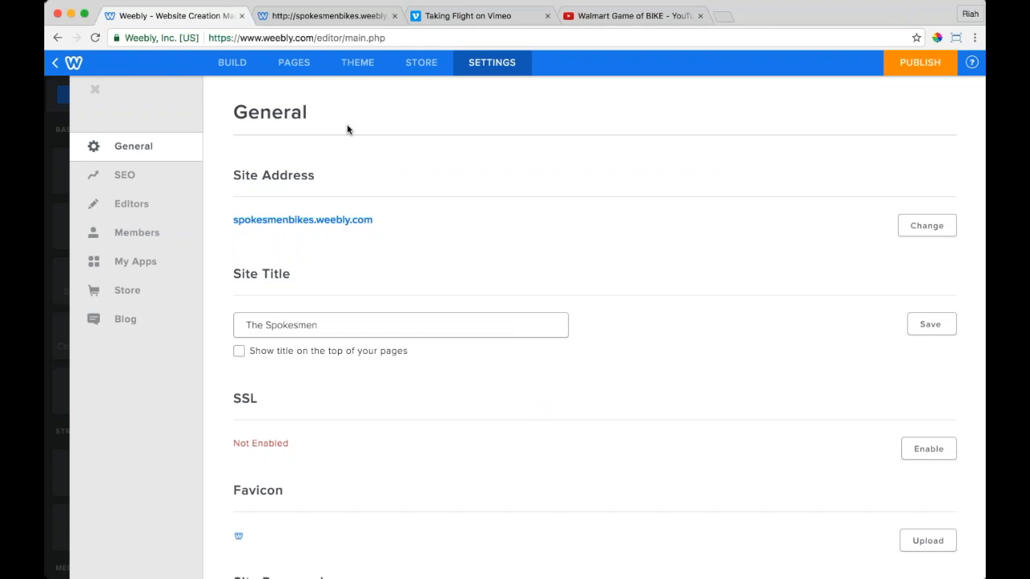
Step: Exit the editor to The Spokesmen dashboard, showing 1 visitor and 10 page views
{"action": "left_click", "coordinate": [73, 63]}
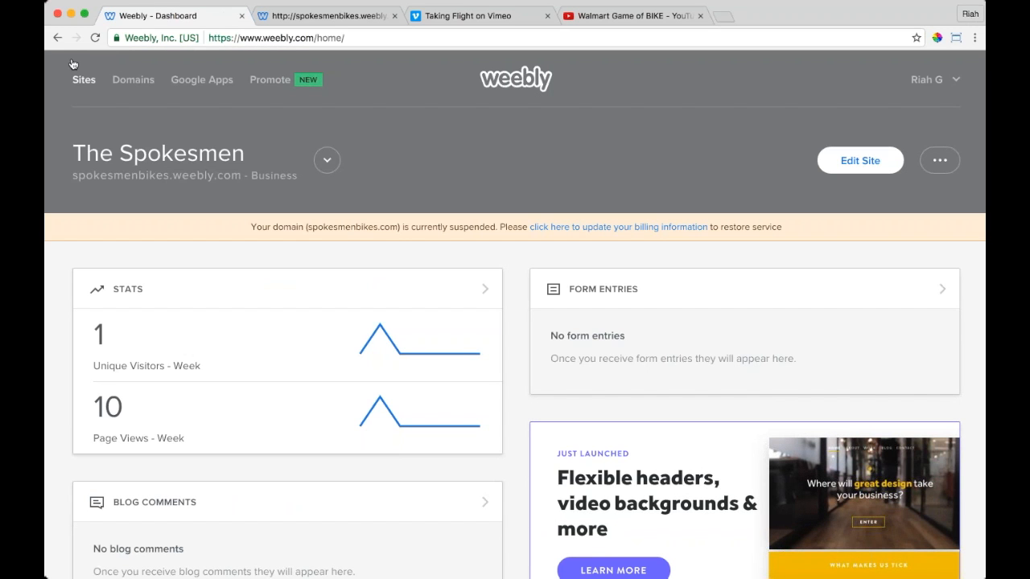
{"action": "left_click", "coordinate": [254, 298]}
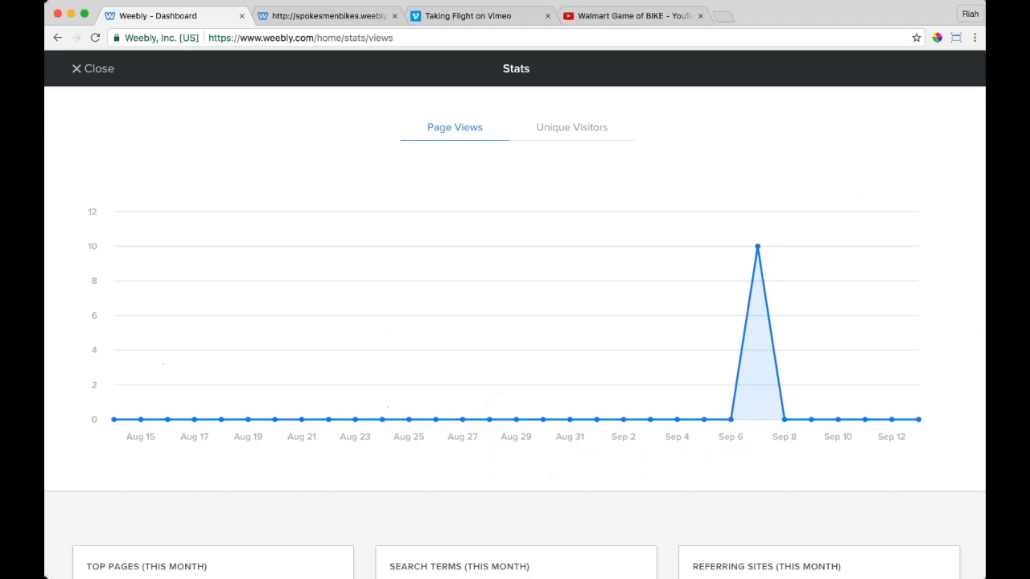
{"action": "left_click", "coordinate": [571, 128]}
{"action": "left_click", "coordinate": [93, 69]}
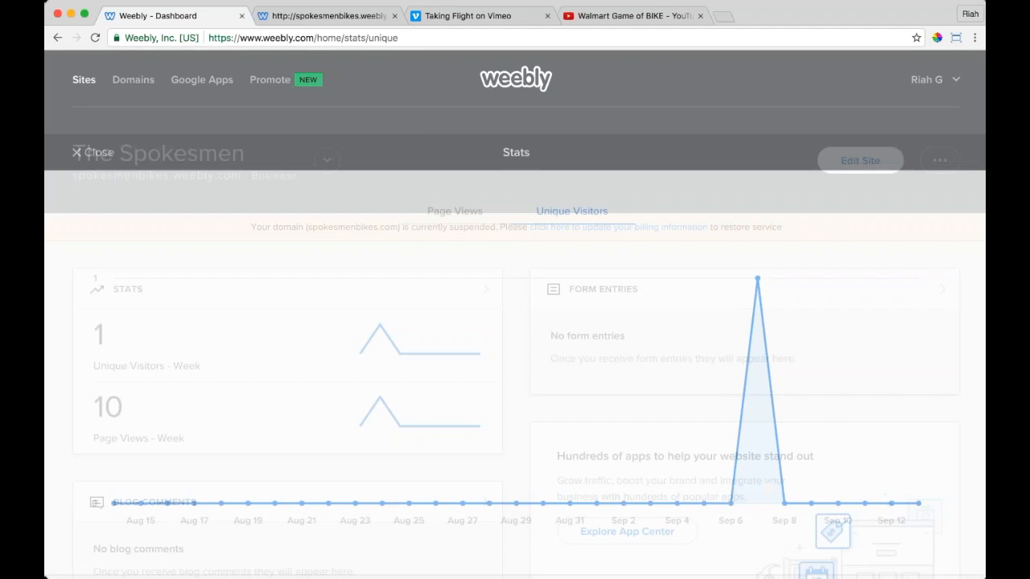
{"action": "scroll", "coordinate": [515, 314], "scroll_direction": "down", "scroll_amount": 1}
{"action": "scroll", "coordinate": [211, 243], "scroll_direction": "down", "scroll_amount": 5}
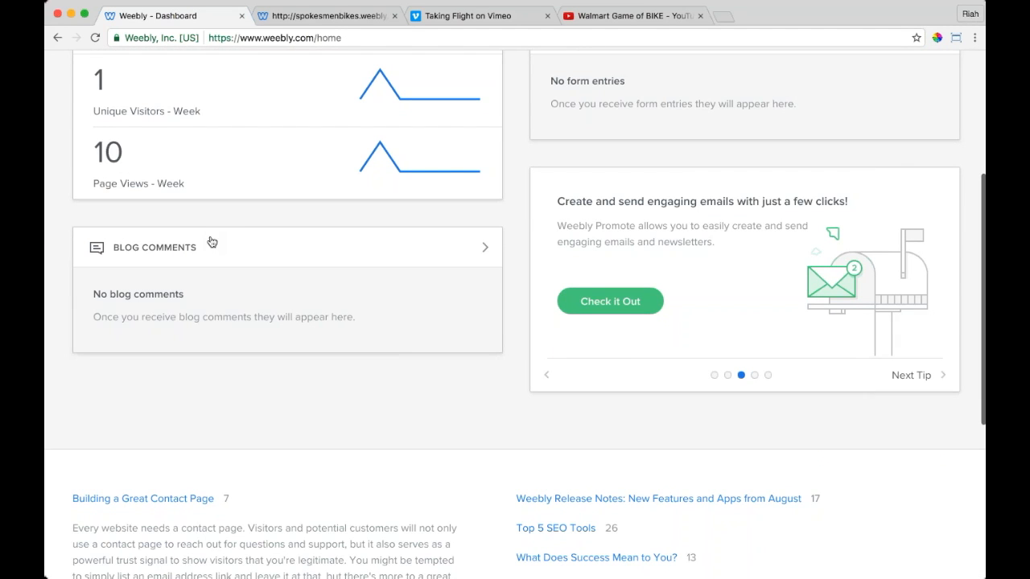
{"action": "scroll", "coordinate": [208, 254], "scroll_direction": "up", "scroll_amount": 5}
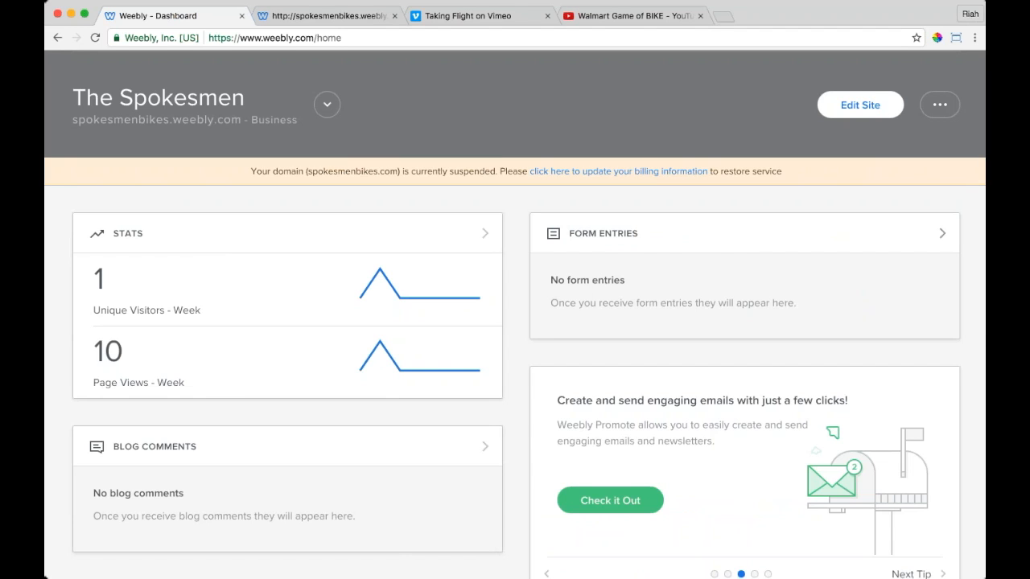
{"action": "left_click", "coordinate": [626, 286]}
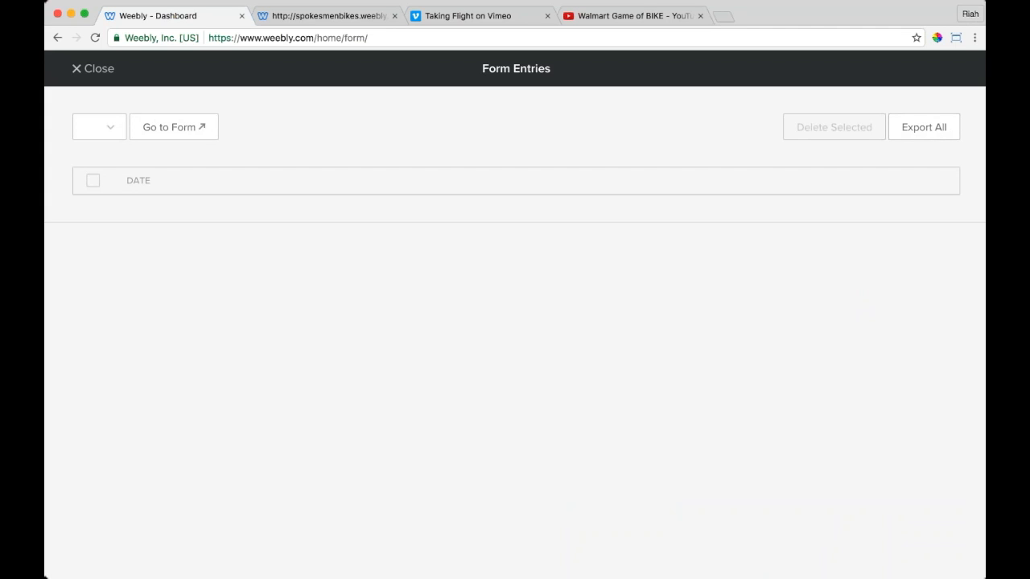
{"action": "left_click", "coordinate": [94, 69]}
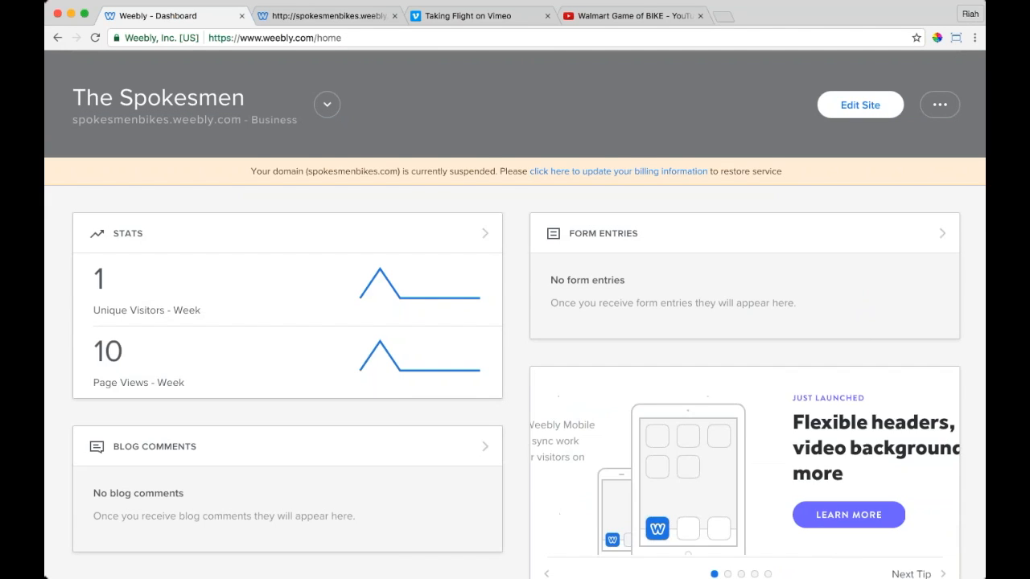
{"action": "scroll", "coordinate": [515, 314], "scroll_direction": "up", "scroll_amount": 1}
{"action": "scroll", "coordinate": [515, 314], "scroll_direction": "up", "scroll_amount": 1}
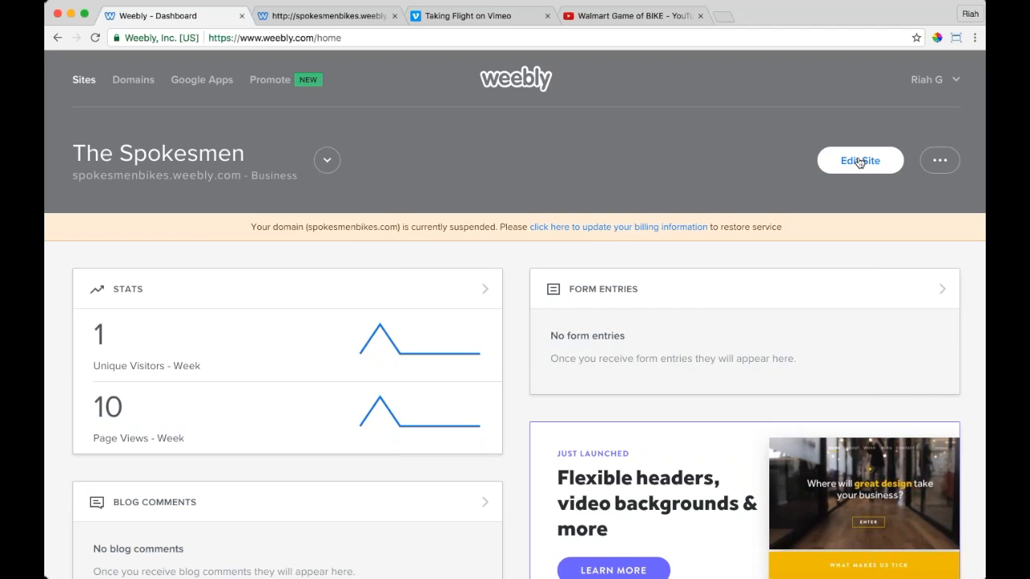
{"action": "left_click", "coordinate": [939, 161]}
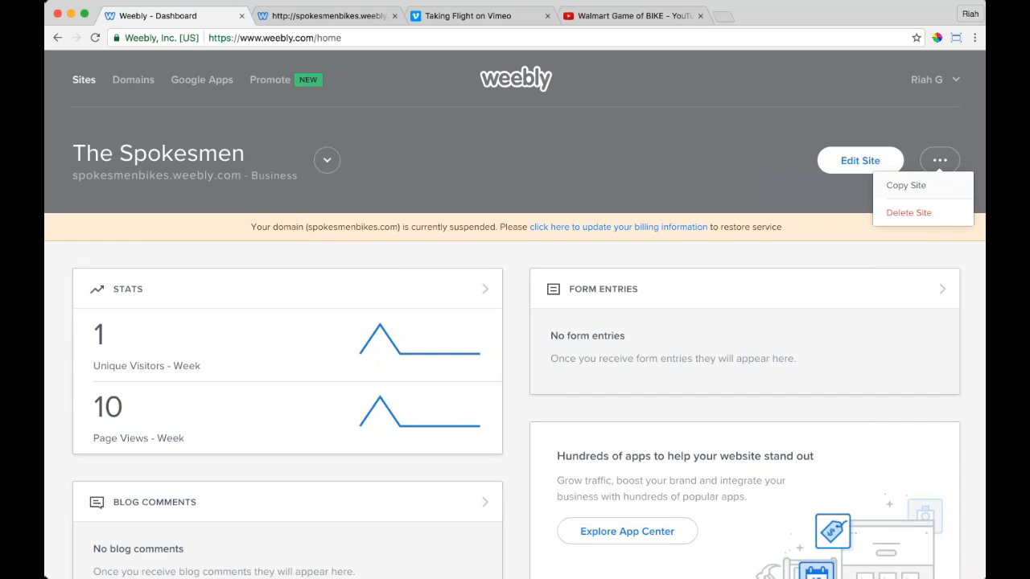
{"action": "left_click", "coordinate": [955, 162]}
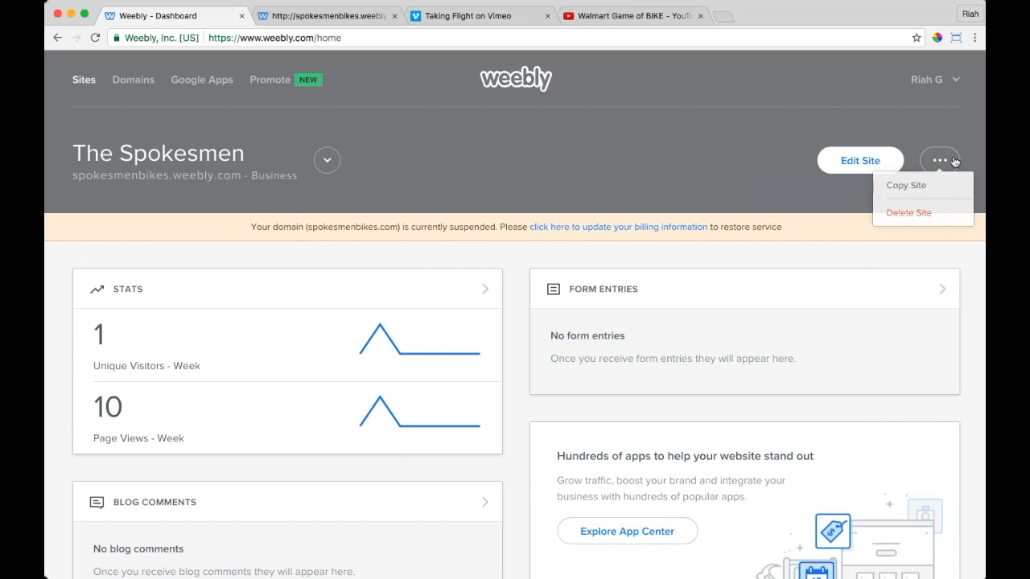
{"action": "left_click", "coordinate": [359, 16]}
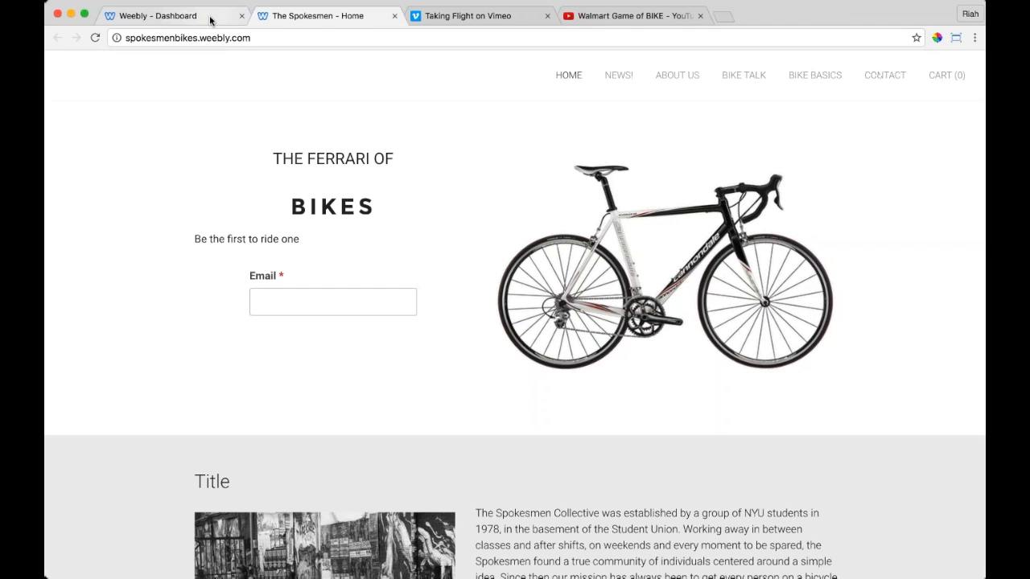
Step: Enter an e-mail address in the home page's Email signup field
{"action": "scroll", "coordinate": [750, 242], "scroll_direction": "down", "scroll_amount": 15}
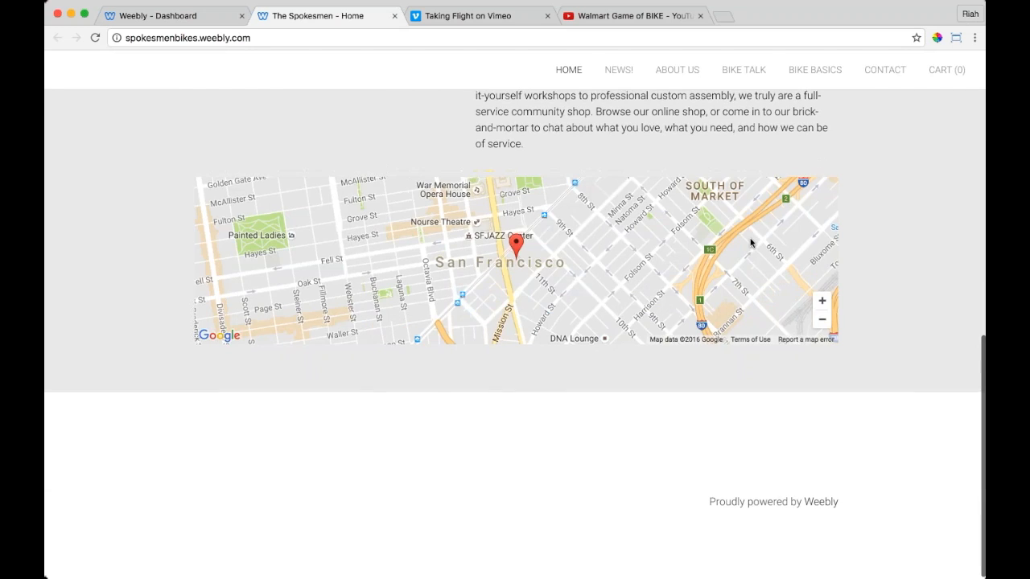
{"action": "scroll", "coordinate": [750, 242], "scroll_direction": "up", "scroll_amount": 15}
{"action": "left_click", "coordinate": [299, 306]}
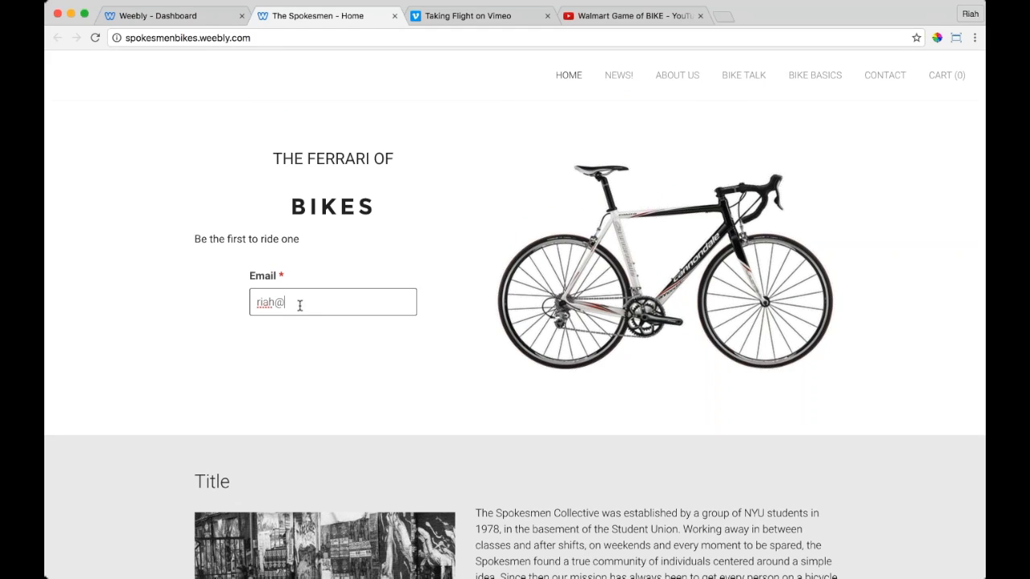
Step: On the Contact page, fill in the contact's first name, last name and e-mail
{"action": "left_click", "coordinate": [885, 74]}
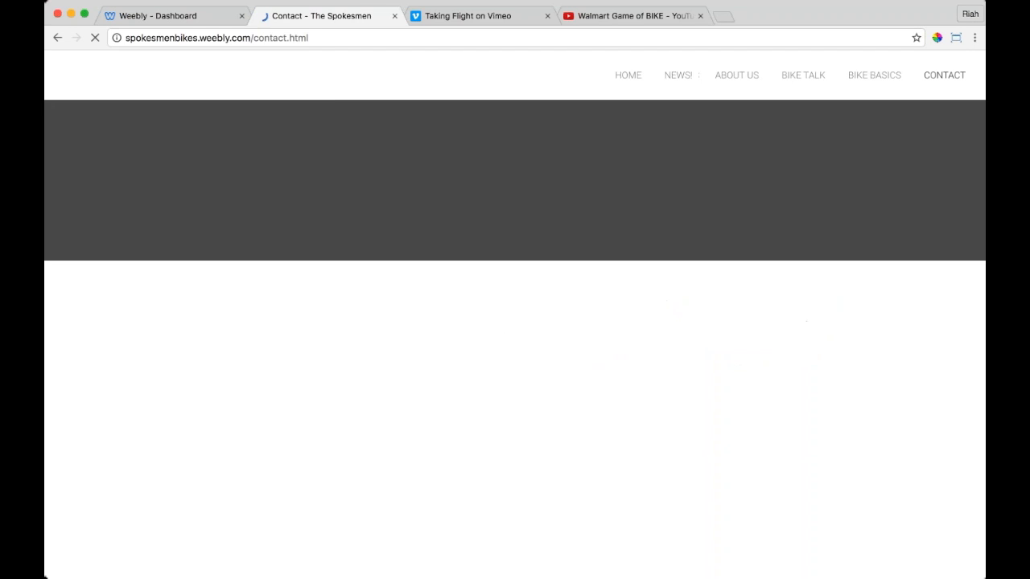
{"action": "scroll", "coordinate": [515, 322], "scroll_direction": "down", "scroll_amount": 10}
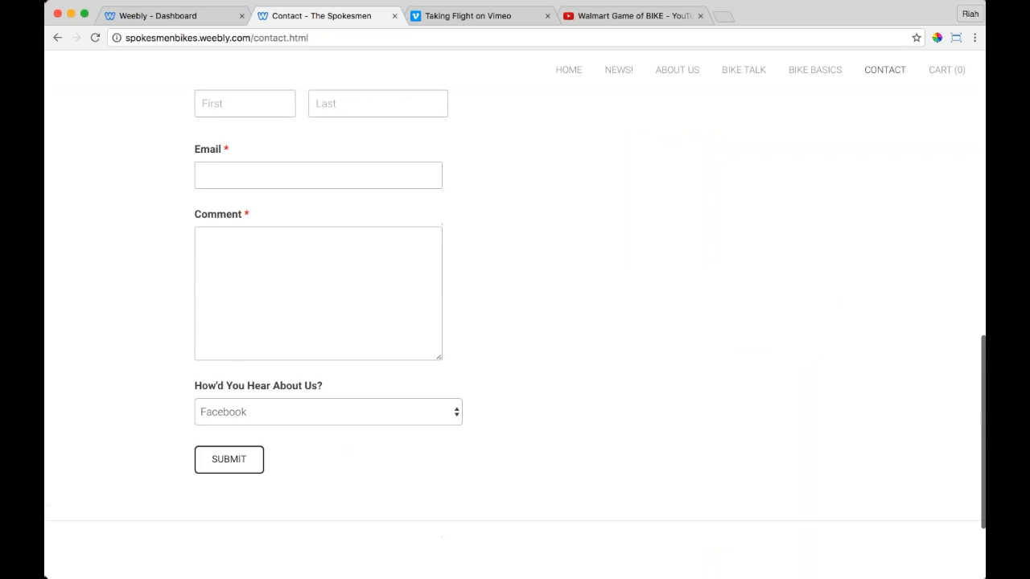
{"action": "scroll", "coordinate": [515, 322], "scroll_direction": "up", "scroll_amount": 5}
{"action": "scroll", "coordinate": [378, 304], "scroll_direction": "up", "scroll_amount": 5}
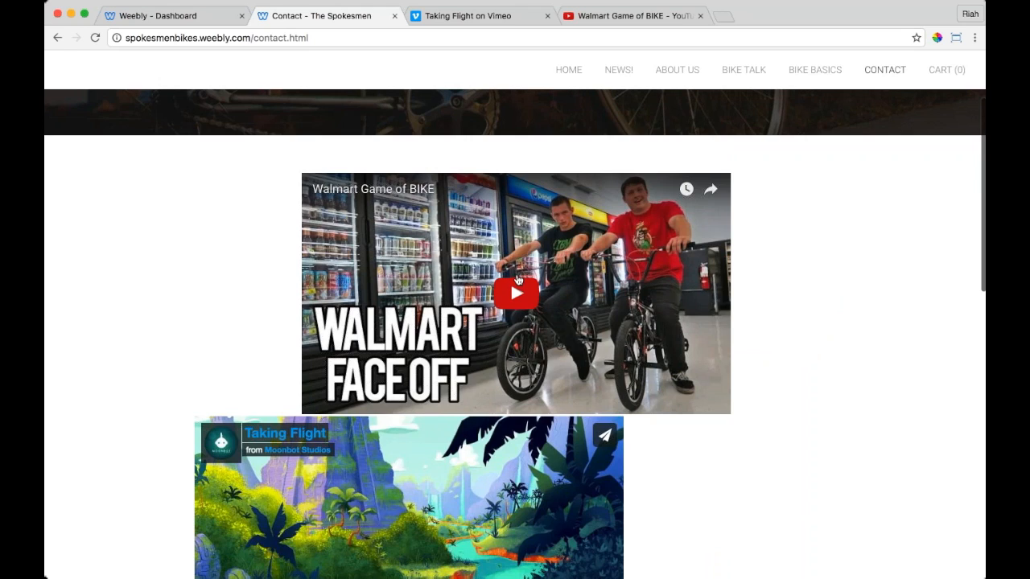
{"action": "scroll", "coordinate": [517, 280], "scroll_direction": "down", "scroll_amount": 10}
{"action": "left_click", "coordinate": [244, 161]}
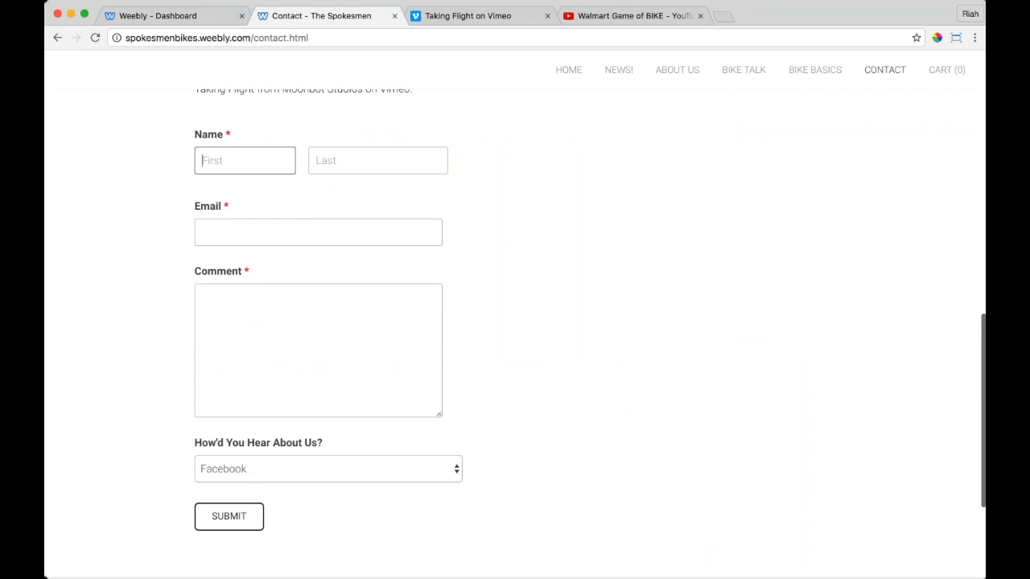
{"action": "type", "text": "Riah"}
{"action": "key", "text": "Tab"}
{"action": "type", "text": "G"}
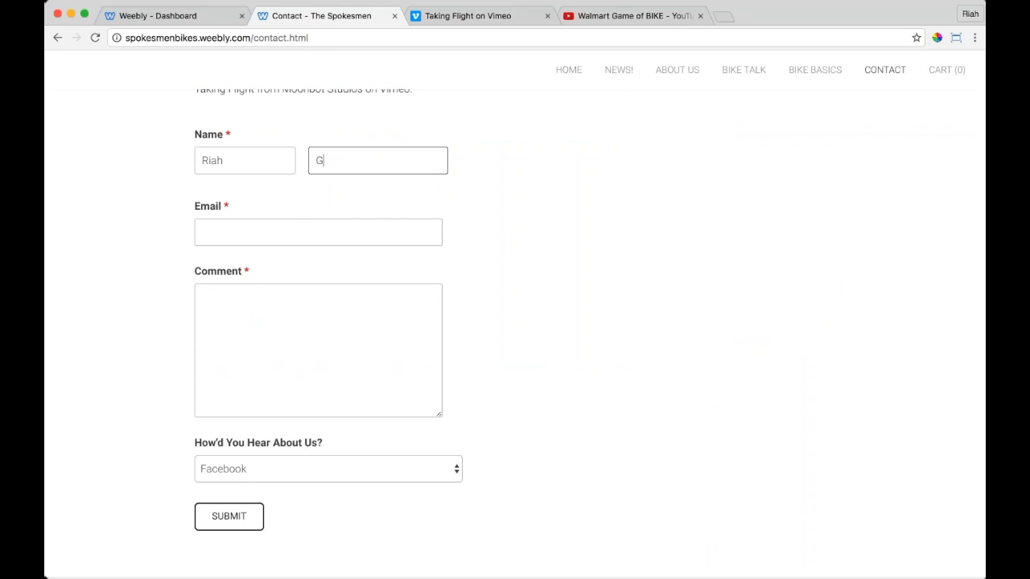
{"action": "key", "text": "Tab"}
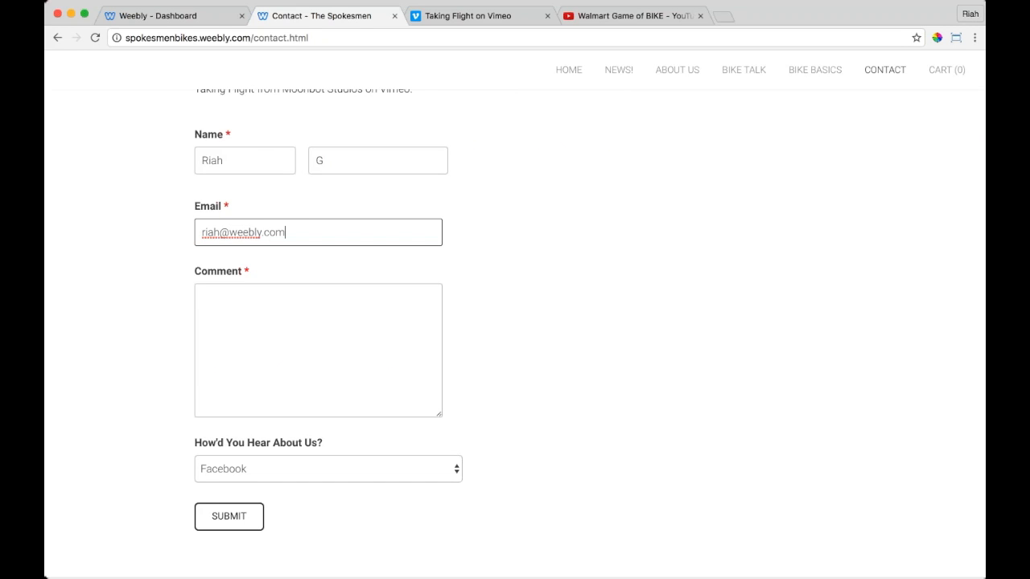
Step: Add the comment 'Hi!', answer how-heard with 'Your Mom', and submit the form
{"action": "key", "text": "Tab"}
{"action": "type", "text": "H"}
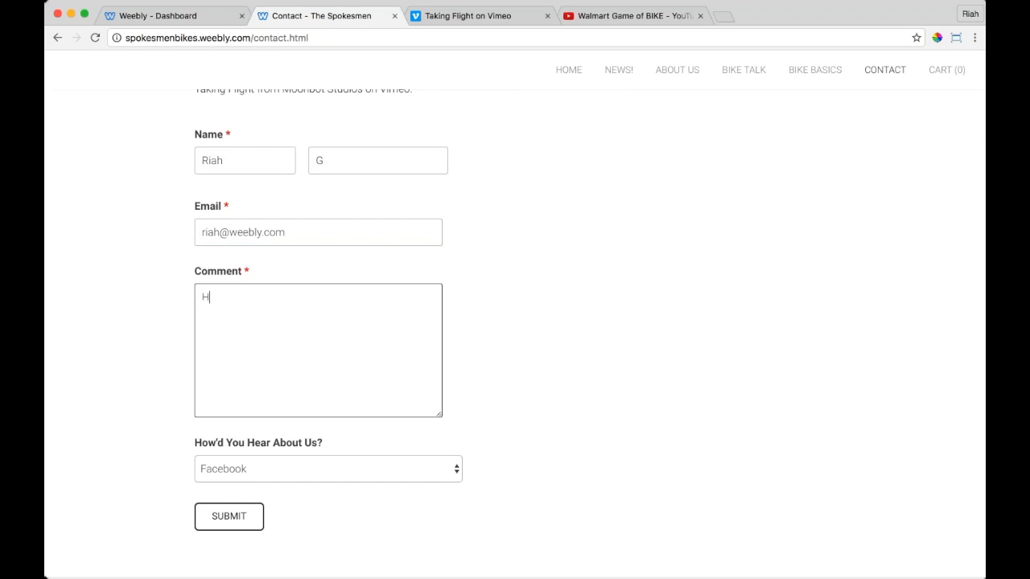
{"action": "key", "text": "Tab"}
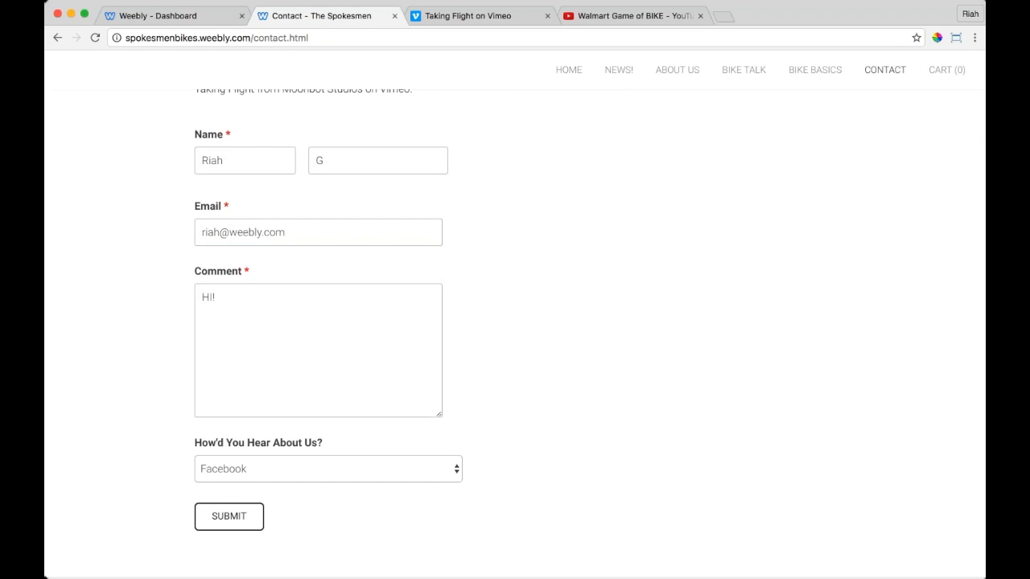
{"action": "key", "text": "Down"}
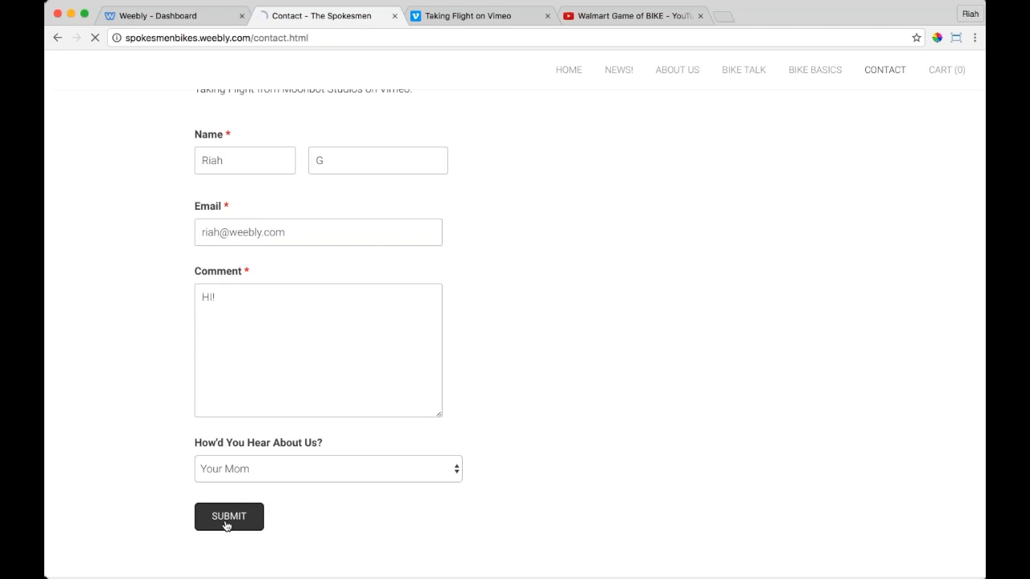
{"action": "left_click", "coordinate": [231, 519]}
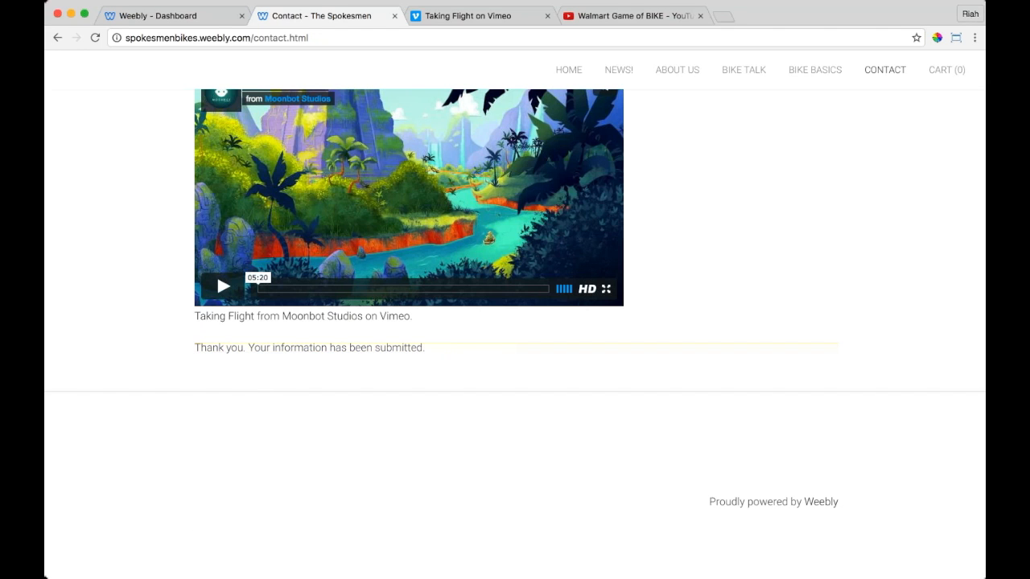
Step: Reload the site dashboard and open the Contact Form entries
{"action": "left_click", "coordinate": [142, 16]}
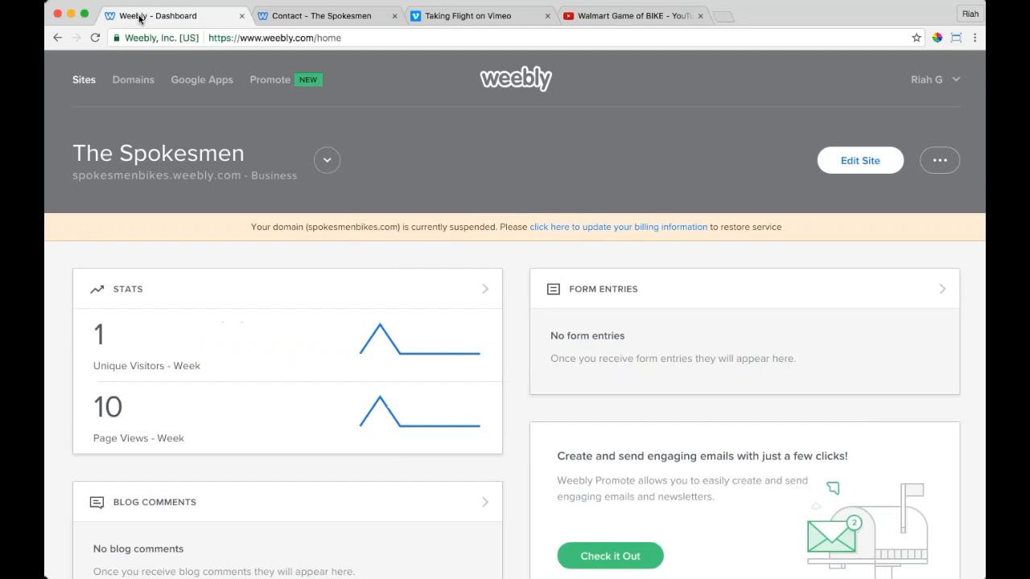
{"action": "left_click", "coordinate": [94, 38]}
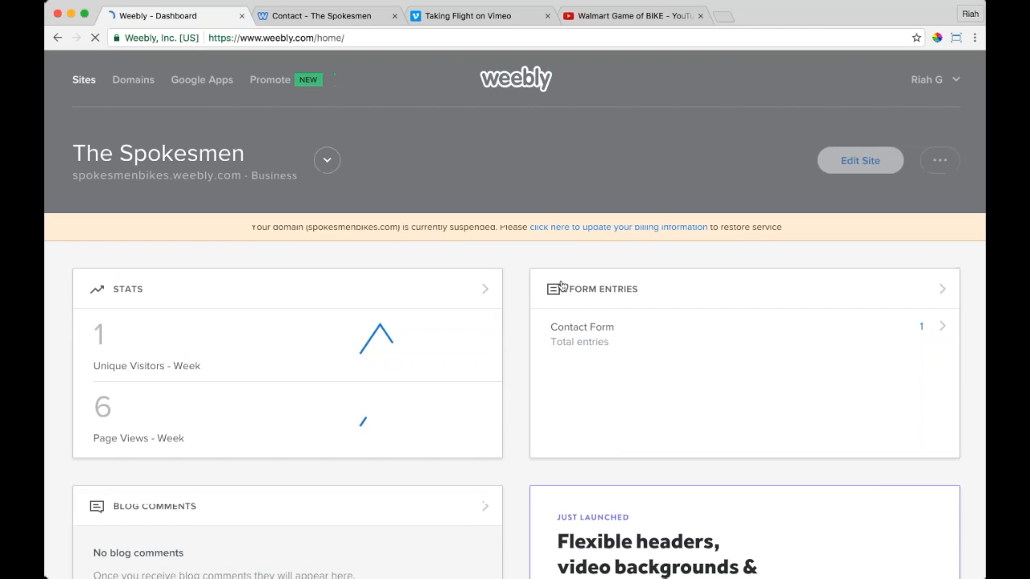
{"action": "left_click", "coordinate": [701, 331]}
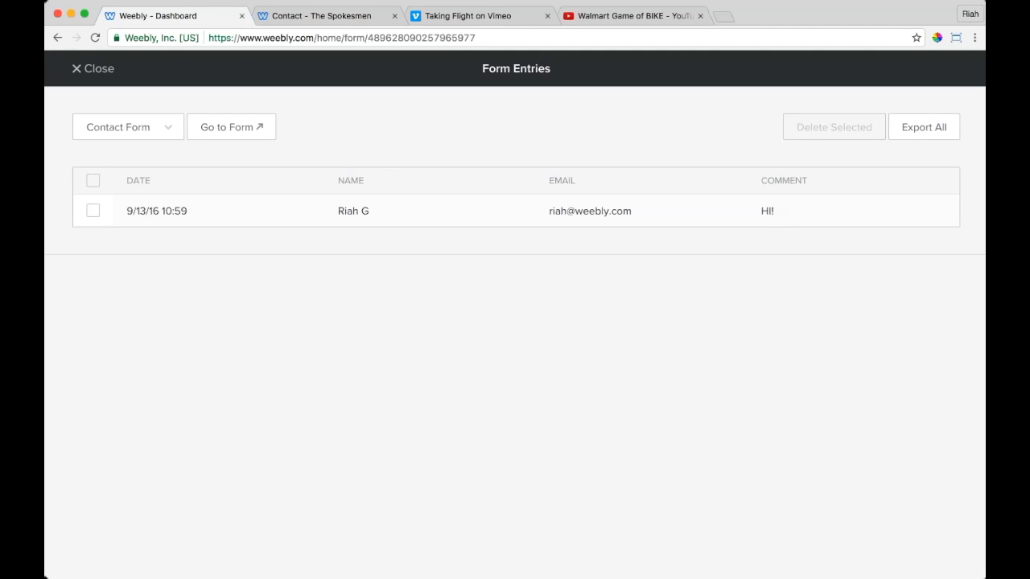
Step: Delete the test entry, close Form Entries and return to the live Contact page
{"action": "left_click", "coordinate": [91, 212]}
{"action": "left_click", "coordinate": [834, 127]}
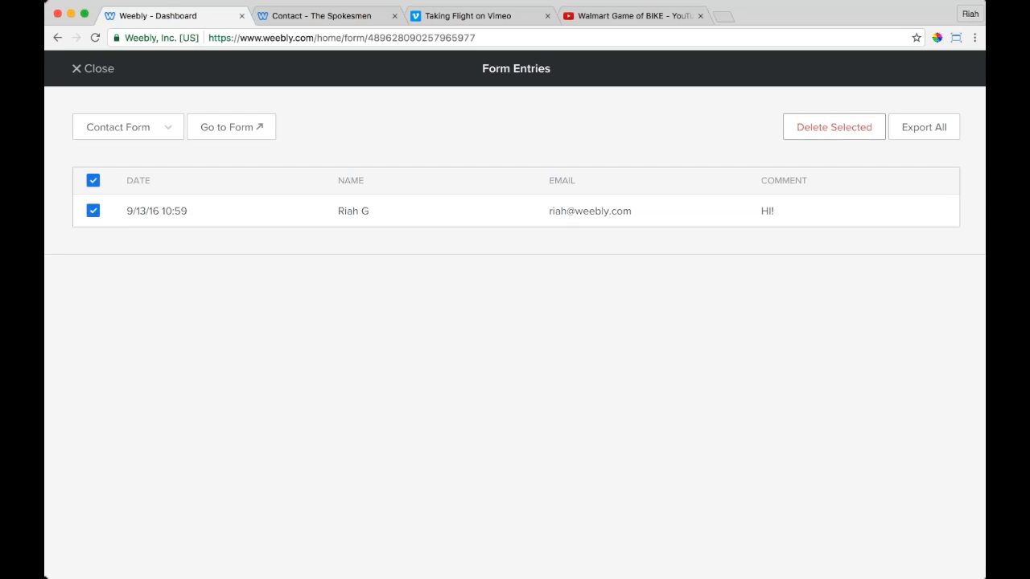
{"action": "left_click", "coordinate": [93, 68]}
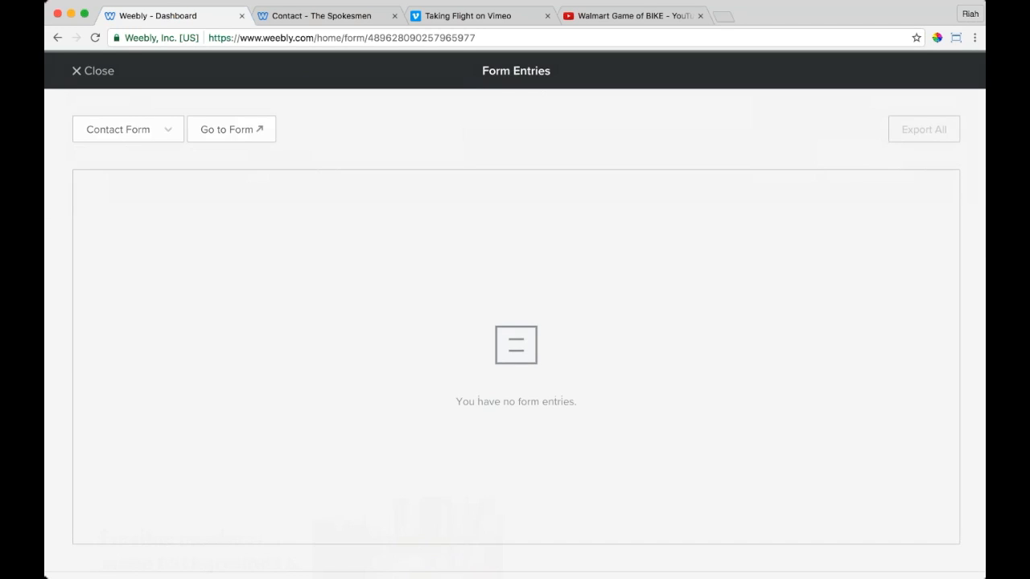
{"action": "left_click", "coordinate": [326, 16]}
{"action": "left_click", "coordinate": [330, 33]}
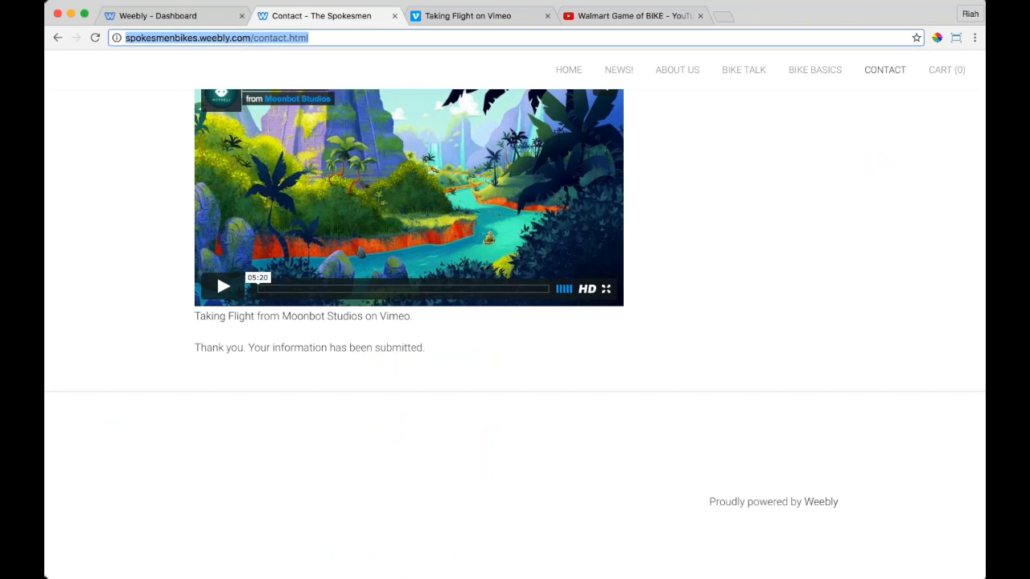
Step: Search hc.weebly.com for 'contact' and open the contact form article
{"action": "type", "text": "hc.weebly.com"}
{"action": "key", "text": "Return"}
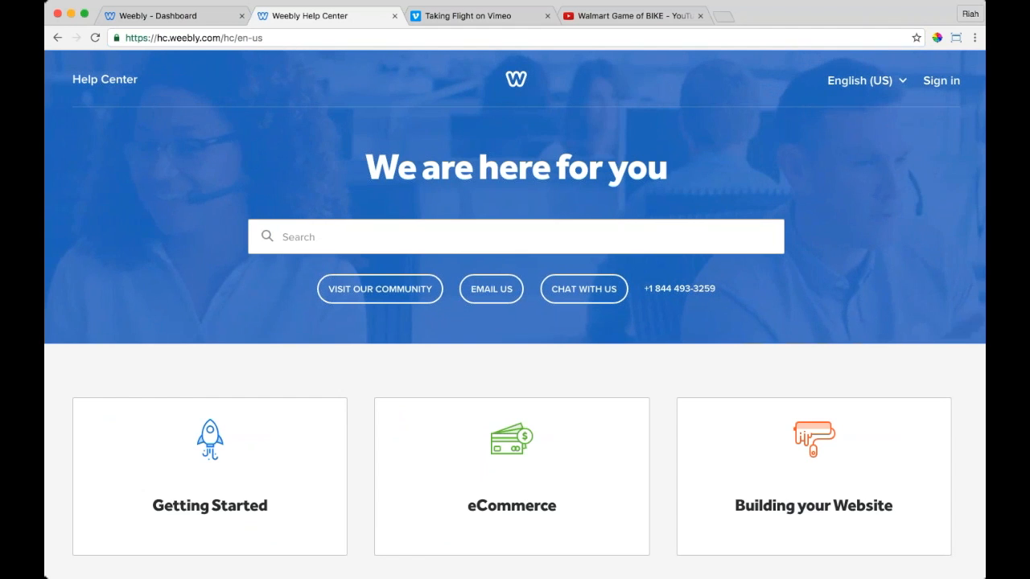
{"action": "left_click", "coordinate": [305, 241]}
{"action": "type", "text": "cont"}
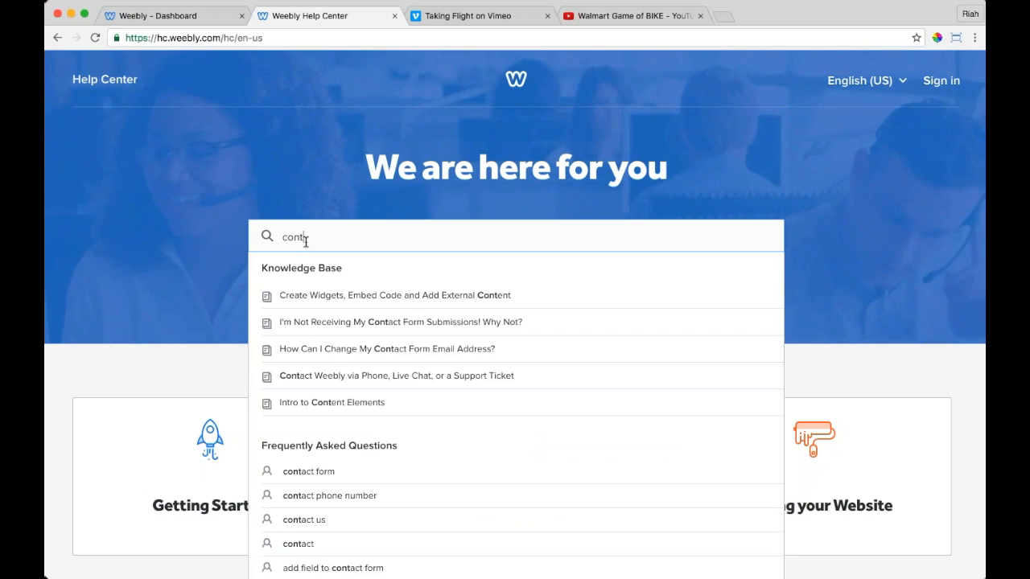
{"action": "type", "text": "act"}
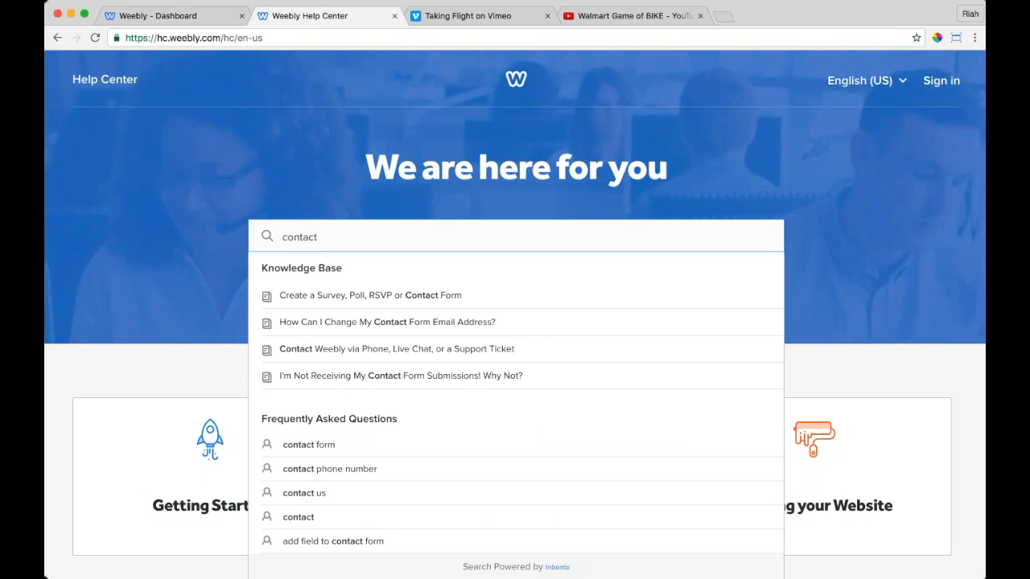
{"action": "left_click", "coordinate": [293, 298]}
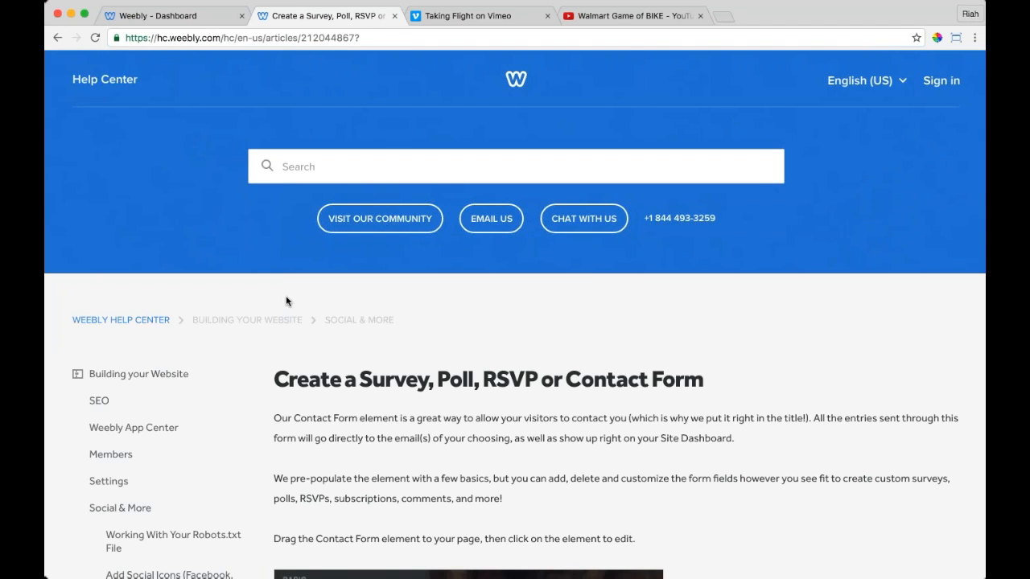
Step: Load community.weebly.com in the Taking Flight video tab
{"action": "left_click", "coordinate": [469, 19]}
{"action": "left_click", "coordinate": [435, 38]}
{"action": "type", "text": "community.weebly.com"}
{"action": "key", "text": "Return"}
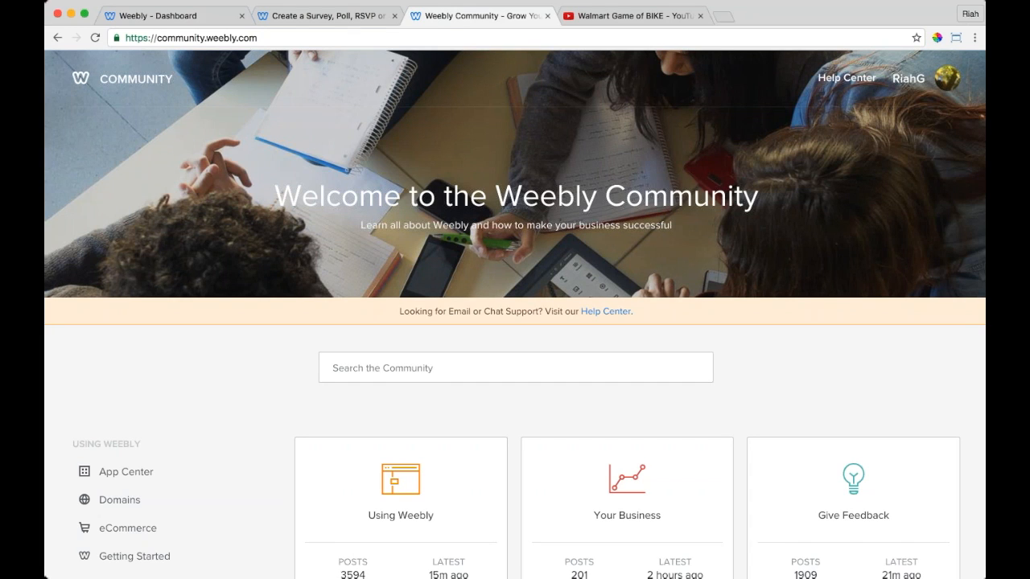
Step: Scroll the Weebly Community home page, close the Walmart Game of BIKE video tab, and add a blank tab
{"action": "scroll", "coordinate": [339, 573], "scroll_direction": "down", "scroll_amount": 10}
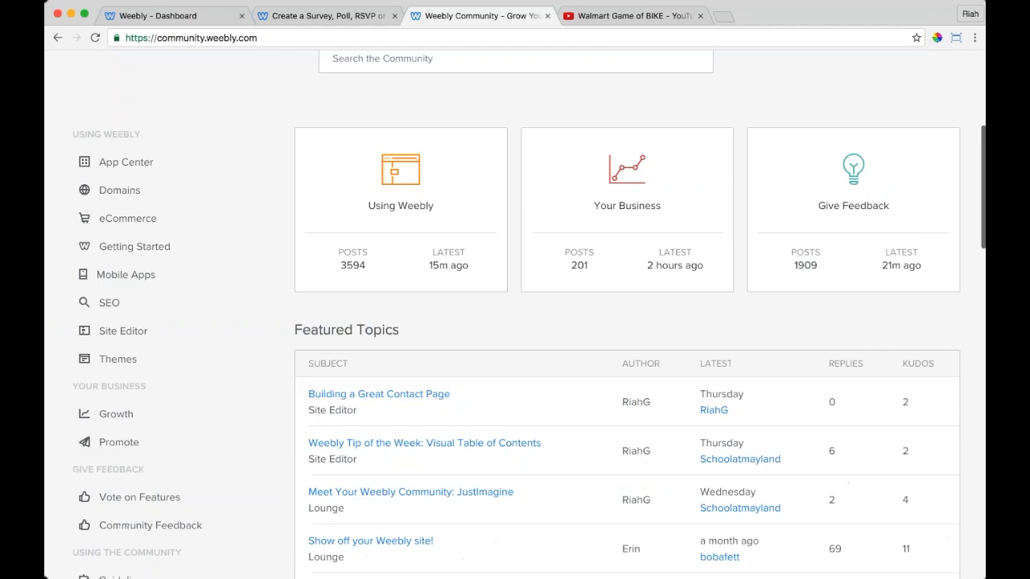
{"action": "scroll", "coordinate": [515, 314], "scroll_direction": "up", "scroll_amount": 10}
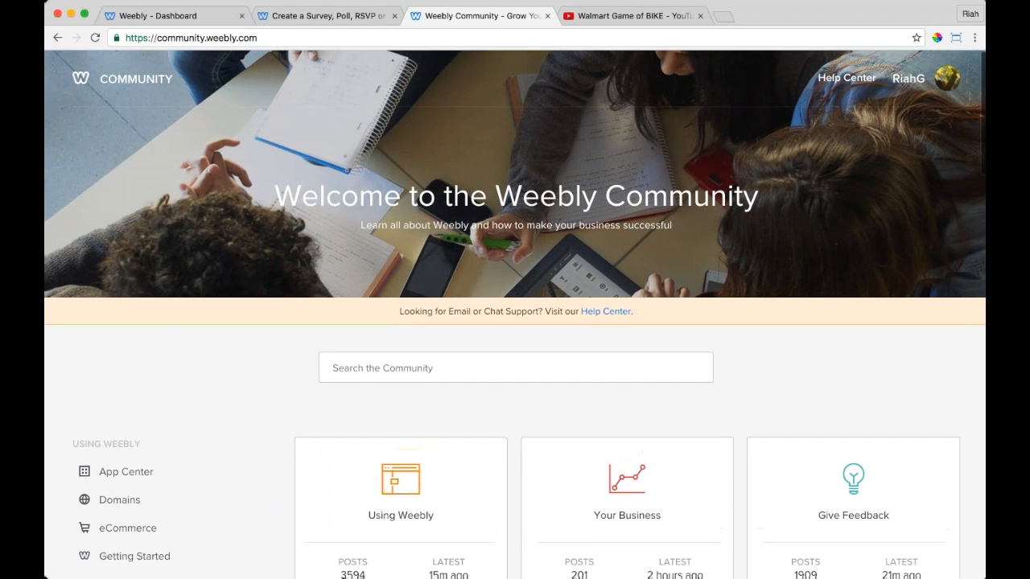
{"action": "scroll", "coordinate": [515, 314], "scroll_direction": "down", "scroll_amount": 1}
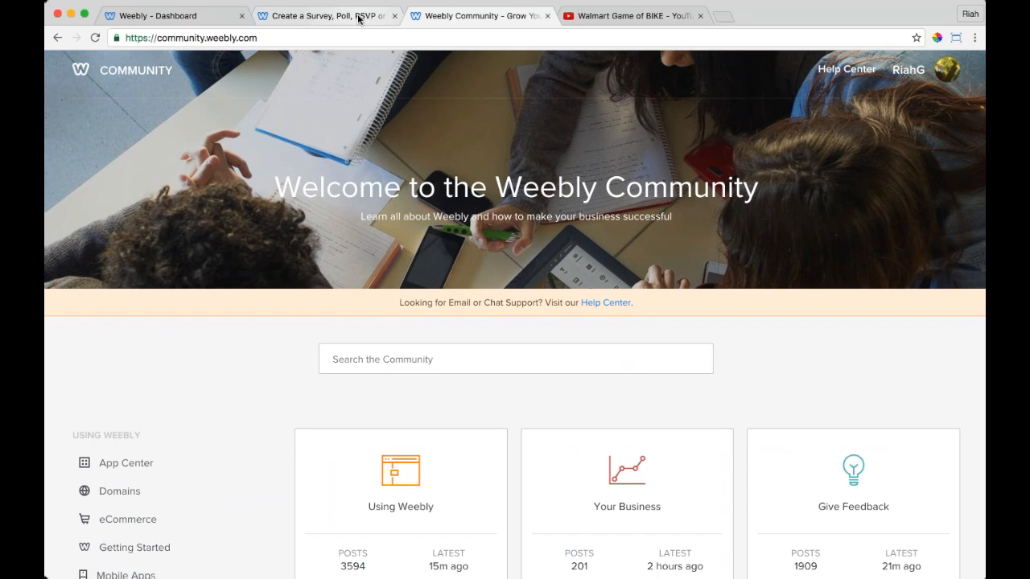
{"action": "left_click", "coordinate": [700, 15]}
{"action": "left_click", "coordinate": [570, 16]}
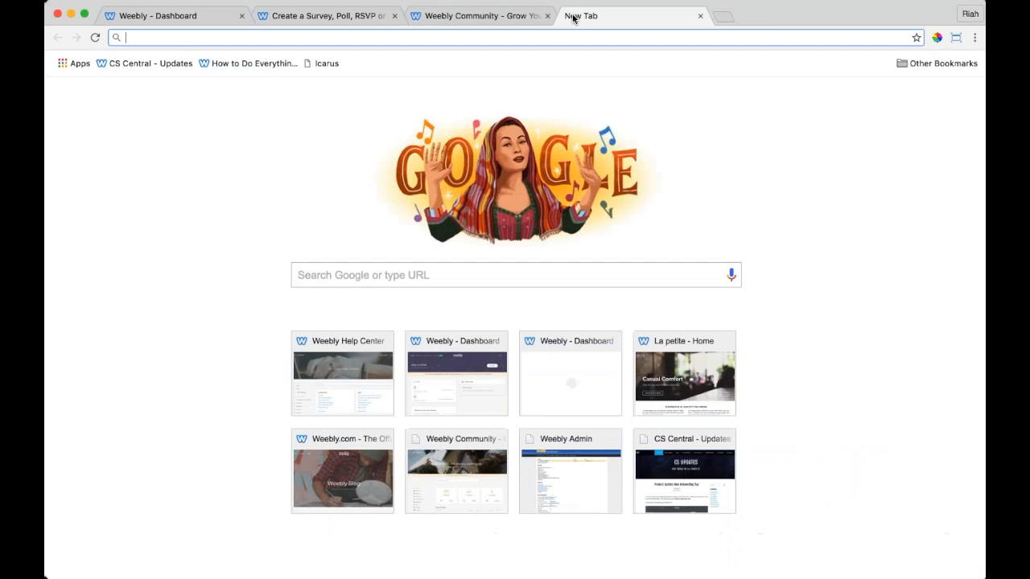
{"action": "type", "text": "w"}
{"action": "type", "text": "eebly.com/blog"}
Step: Load the Weebly Inspiration Center and weebly.com/blog in two new tabs
{"action": "key", "text": "Return"}
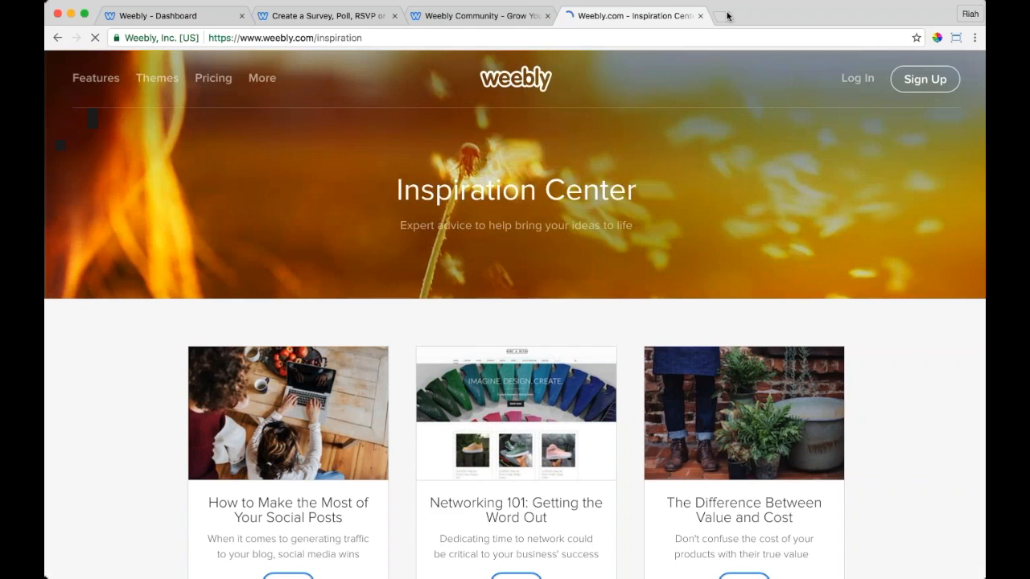
{"action": "left_click", "coordinate": [726, 16]}
{"action": "type", "text": "w"}
{"action": "key", "text": "BackSpace"}
{"action": "key", "text": "BackSpace"}
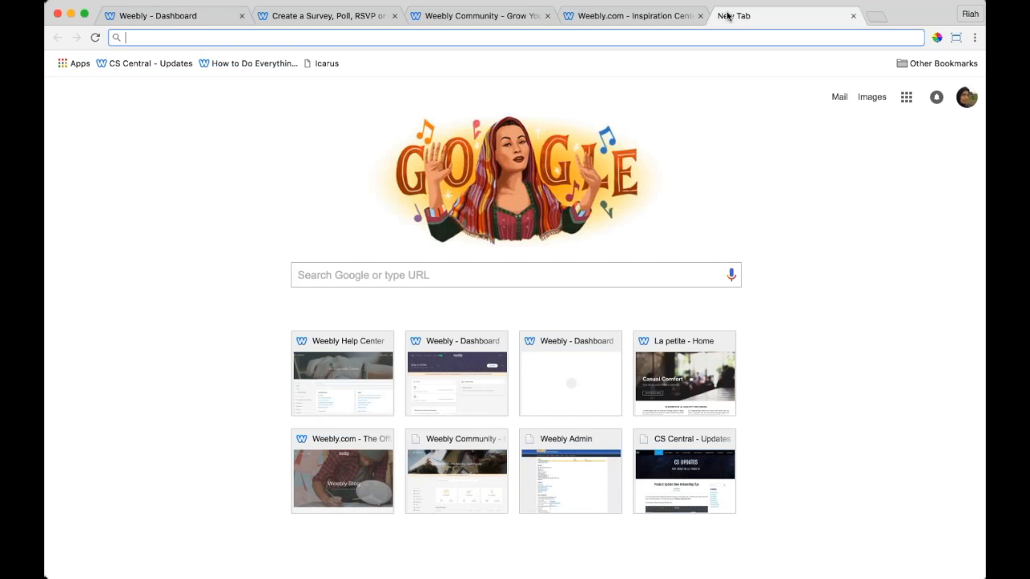
{"action": "type", "text": "weebly.com/blog"}
{"action": "key", "text": "Return"}
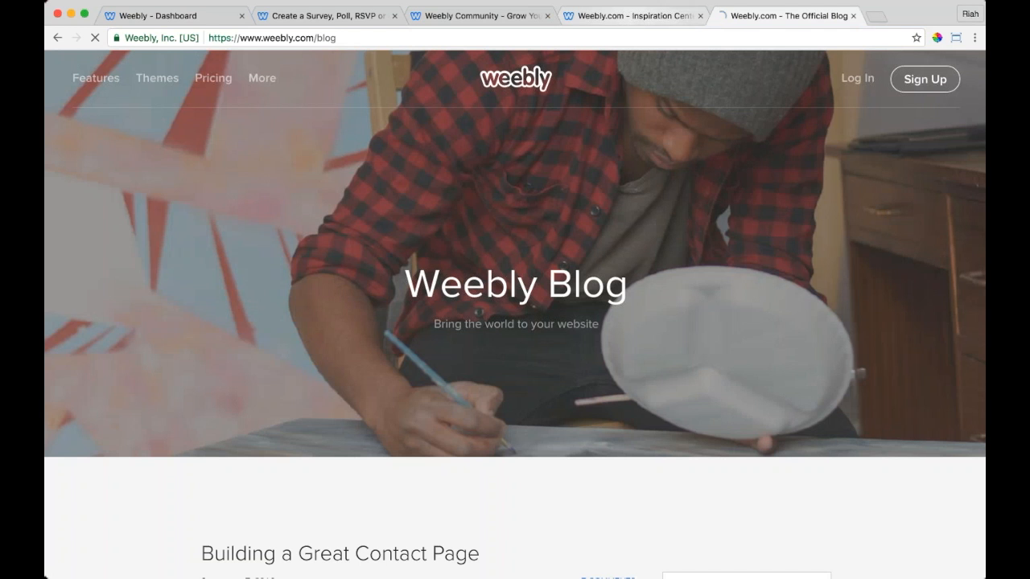
Step: Scroll through the Weebly Official Blog posts
{"action": "scroll", "coordinate": [515, 322], "scroll_direction": "down", "scroll_amount": 5}
{"action": "scroll", "coordinate": [515, 322], "scroll_direction": "down", "scroll_amount": 1}
{"action": "scroll", "coordinate": [515, 321], "scroll_direction": "up", "scroll_amount": 1}
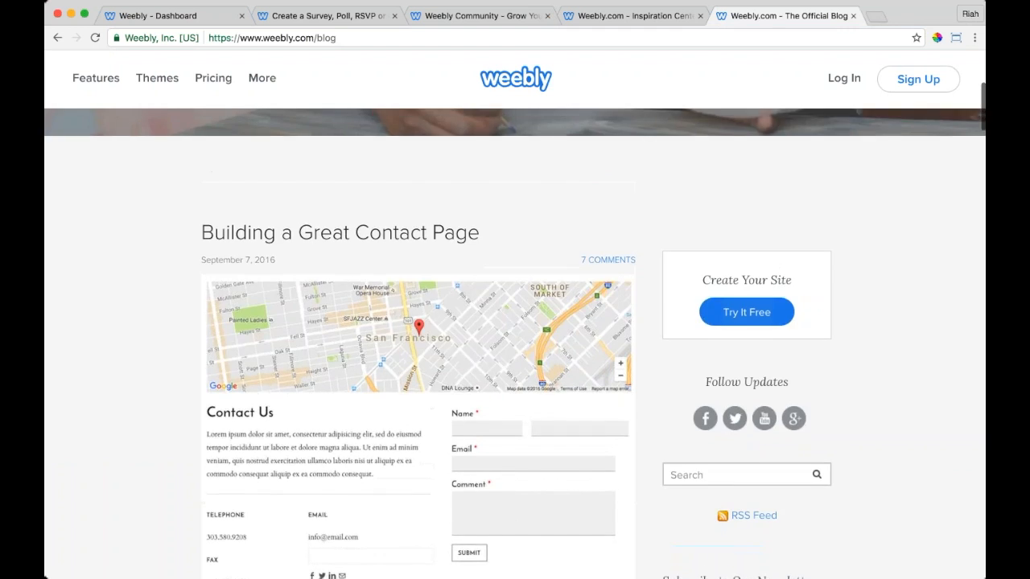
{"action": "scroll", "coordinate": [515, 322], "scroll_direction": "down", "scroll_amount": 13}
{"action": "scroll", "coordinate": [515, 345], "scroll_direction": "down", "scroll_amount": 10}
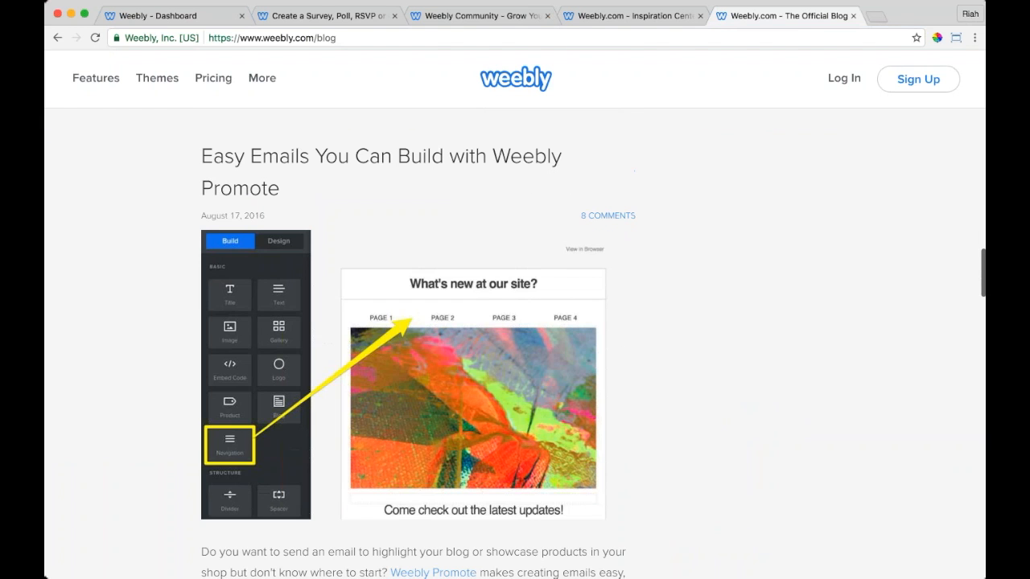
{"action": "scroll", "coordinate": [399, 419], "scroll_direction": "down", "scroll_amount": 15}
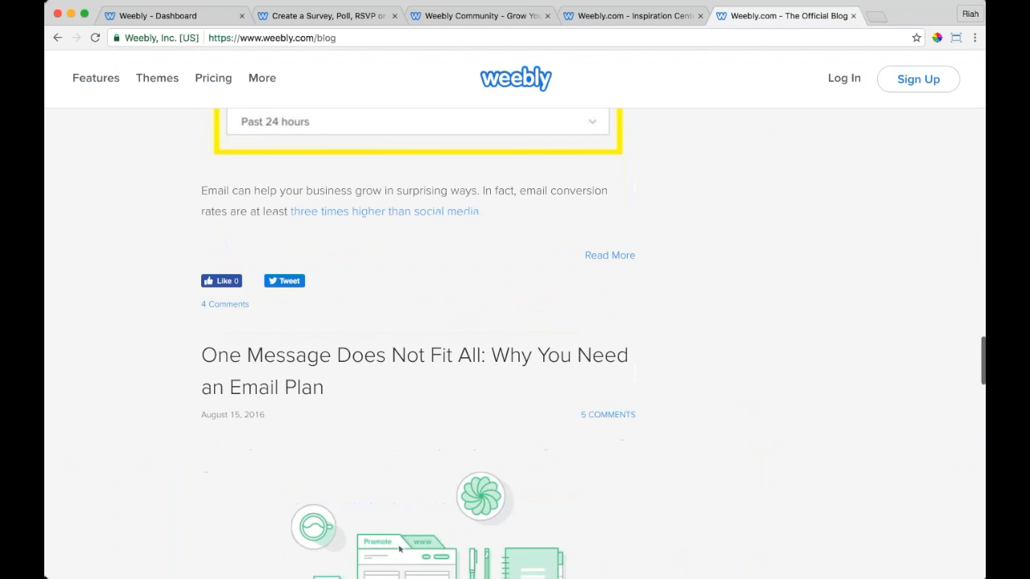
{"action": "scroll", "coordinate": [399, 419], "scroll_direction": "down", "scroll_amount": 10}
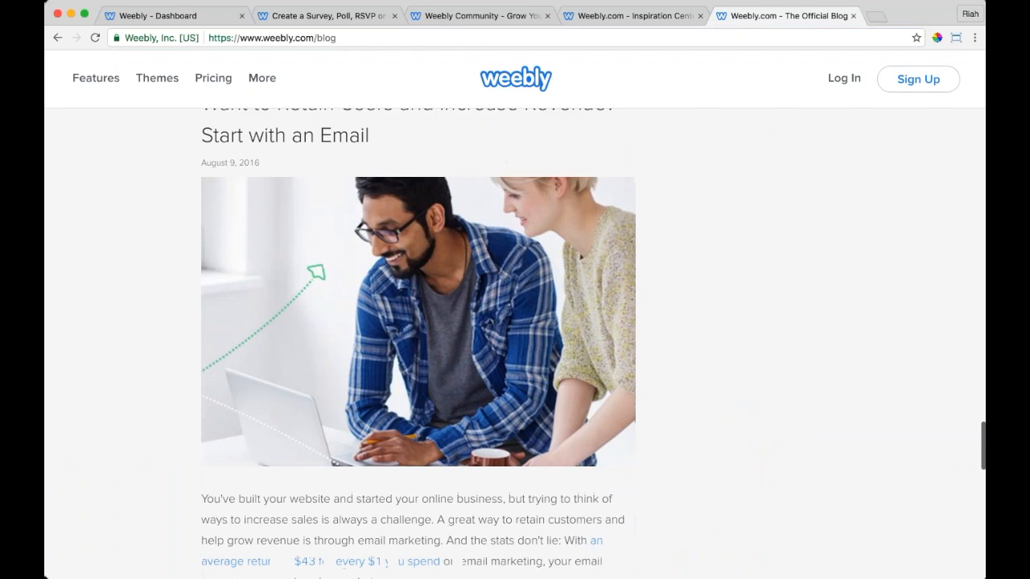
{"action": "scroll", "coordinate": [514, 346], "scroll_direction": "down", "scroll_amount": 10}
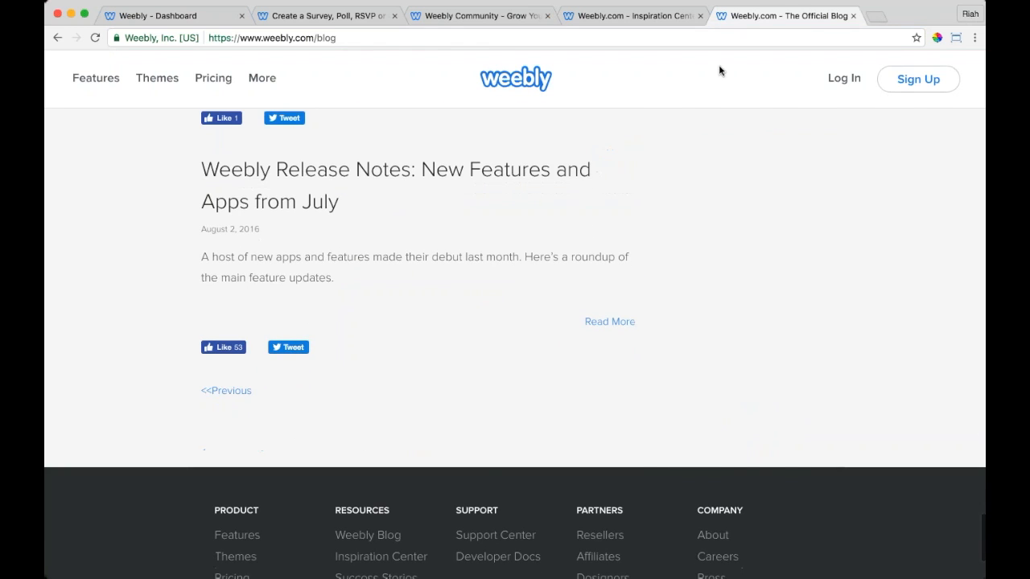
Step: Browse the Inspiration Center, then go back to The Spokesmen dashboard tab
{"action": "left_click", "coordinate": [642, 24]}
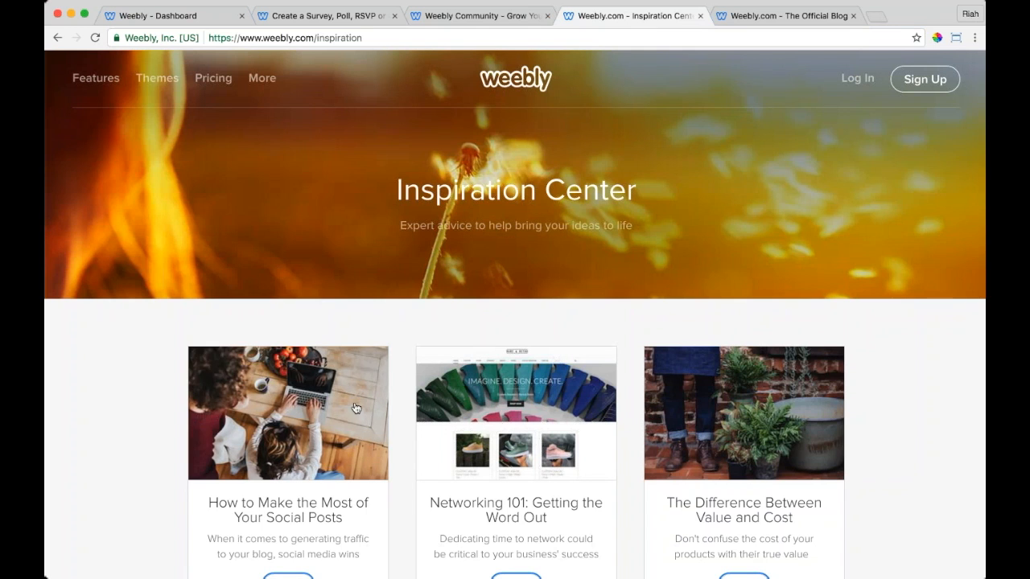
{"action": "scroll", "coordinate": [356, 408], "scroll_direction": "down", "scroll_amount": 5}
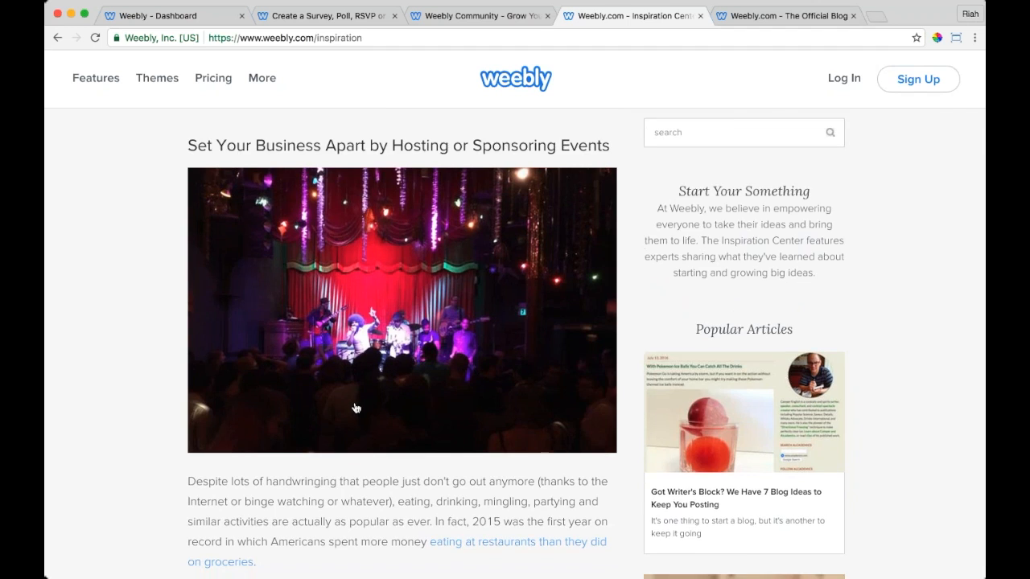
{"action": "scroll", "coordinate": [356, 408], "scroll_direction": "down", "scroll_amount": 10}
{"action": "scroll", "coordinate": [355, 408], "scroll_direction": "up", "scroll_amount": 15}
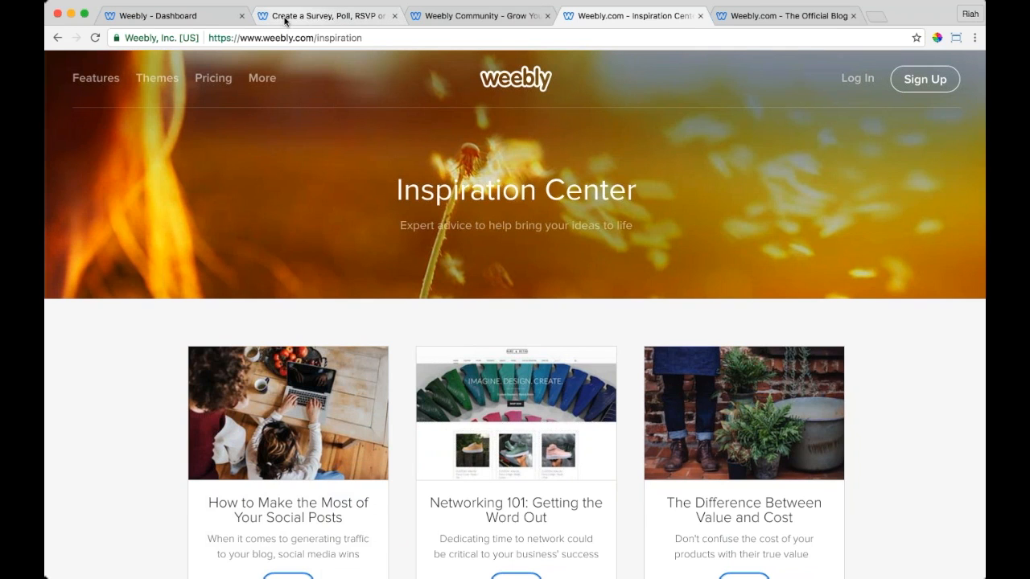
{"action": "left_click", "coordinate": [198, 20]}
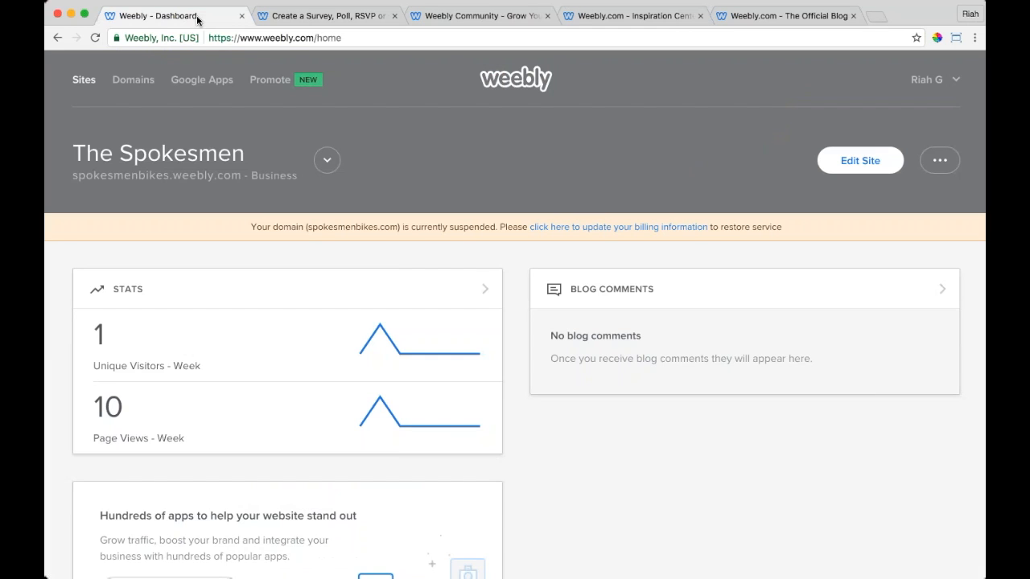